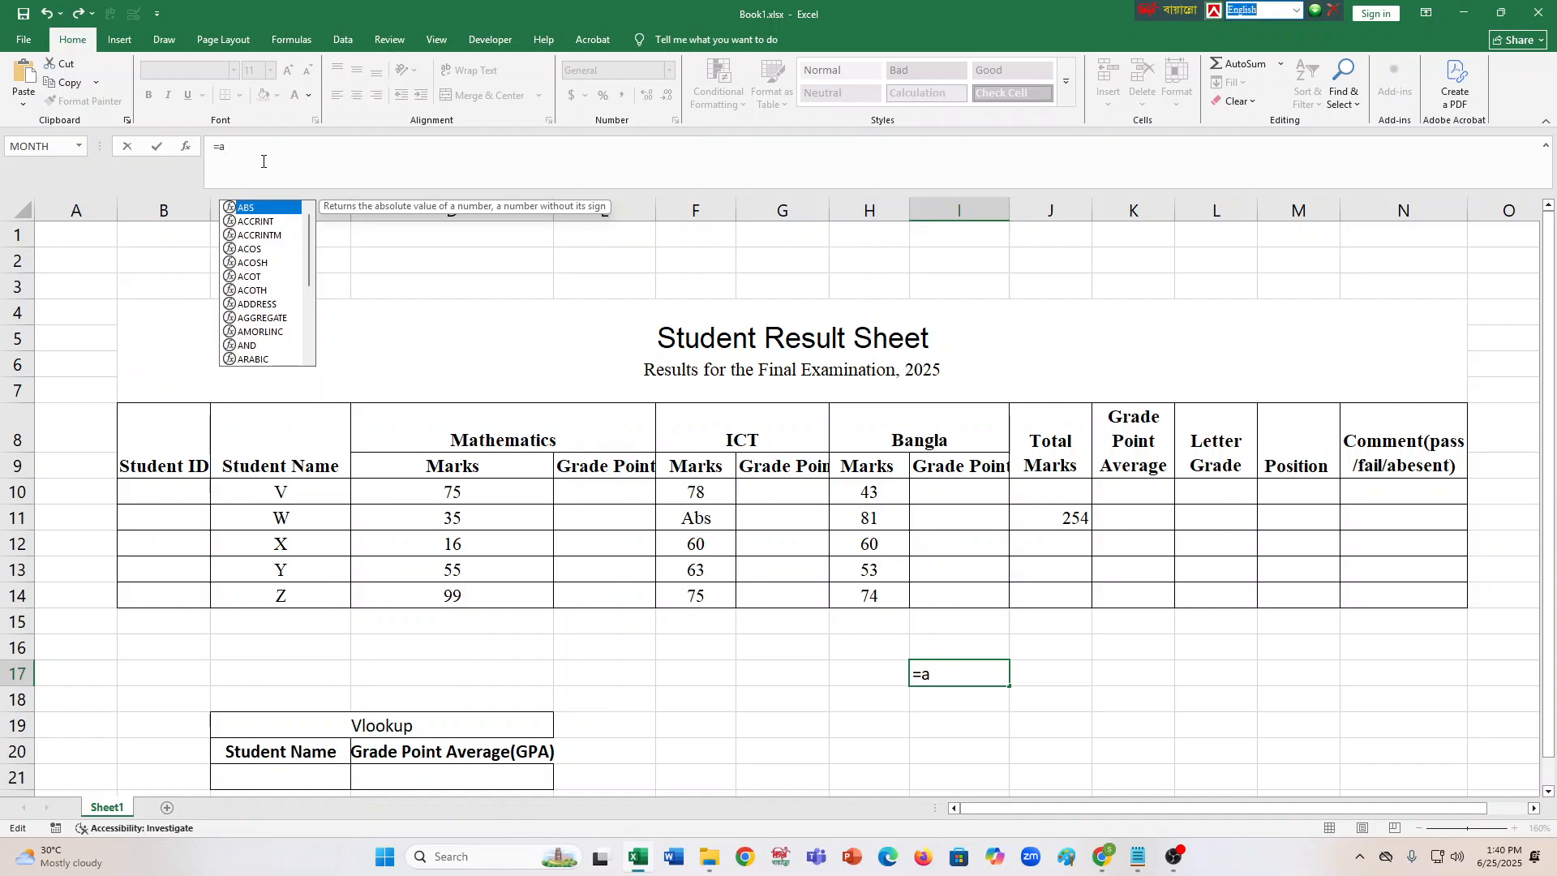
Build an AND formula in I17 with a first condition that the Student ID has six characters: LEN(B10)=6.
text(nd()
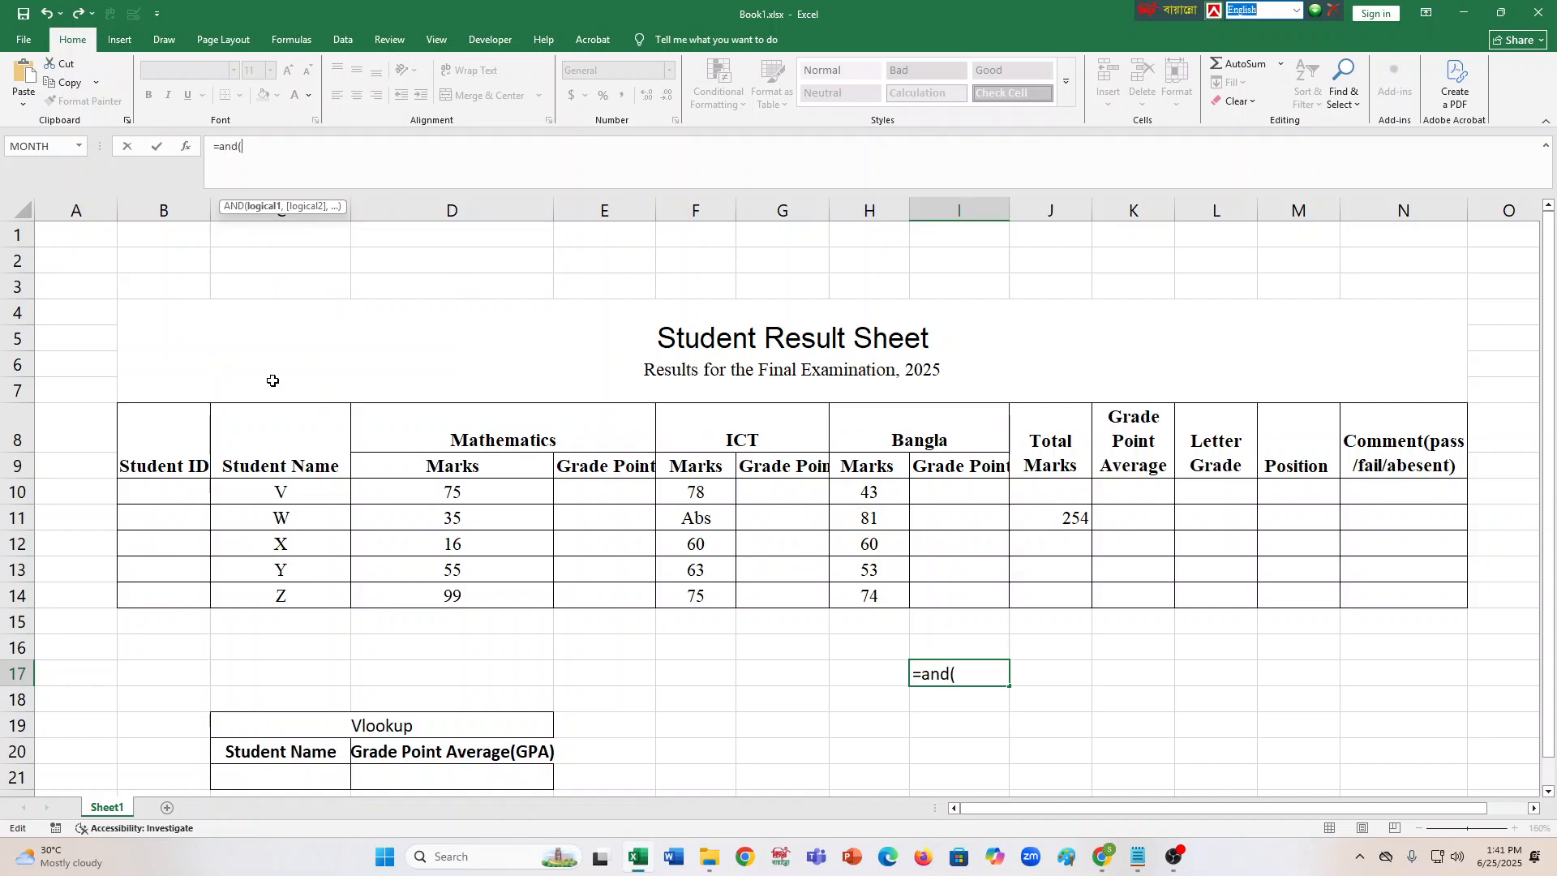
text(len()
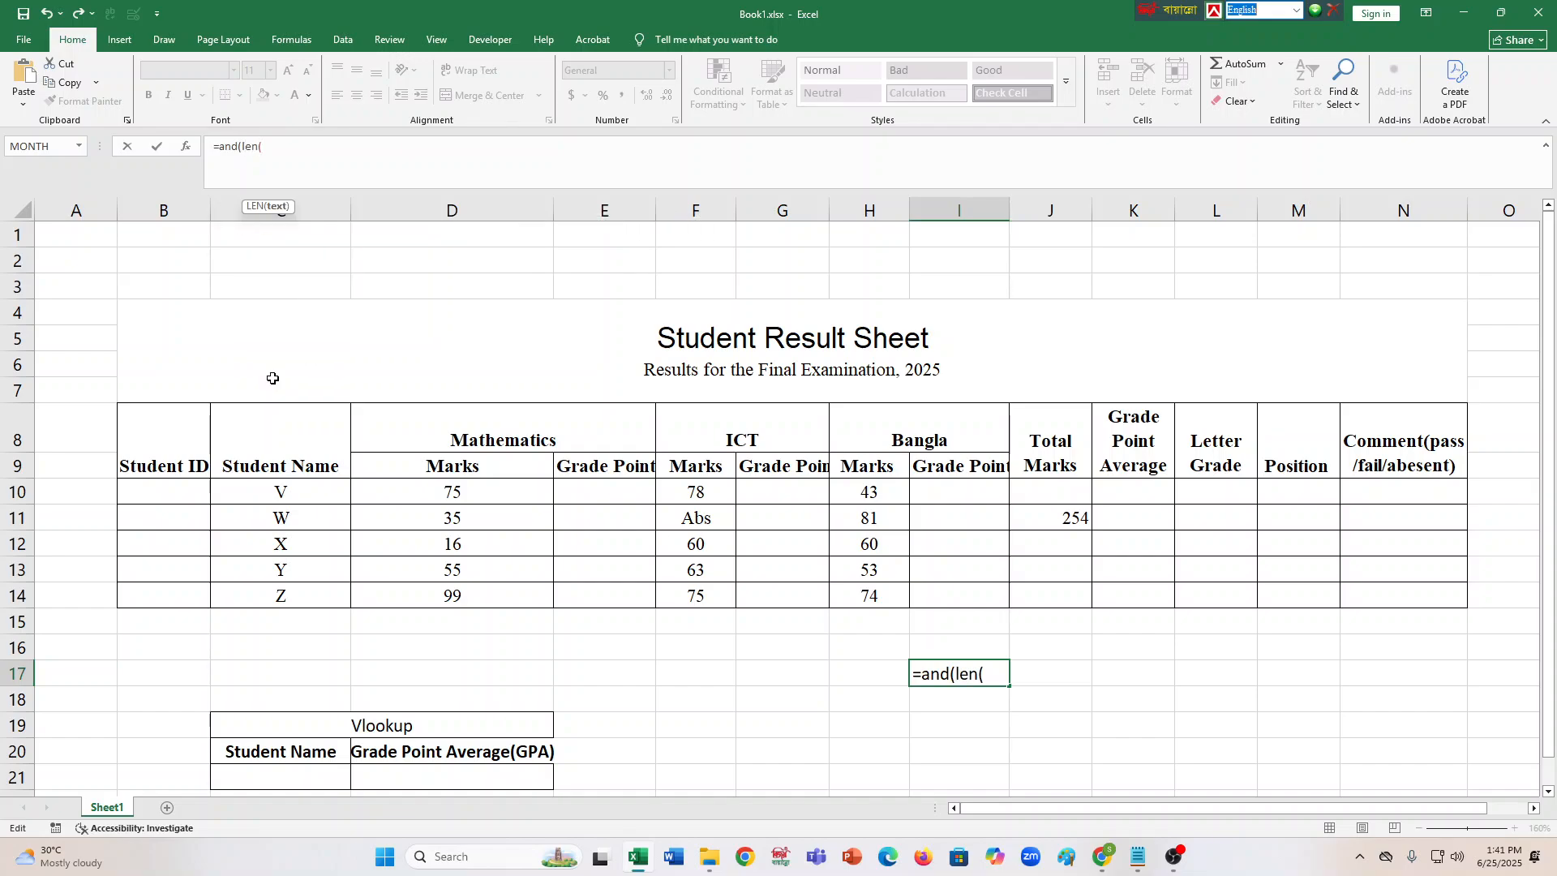
click(174, 499)
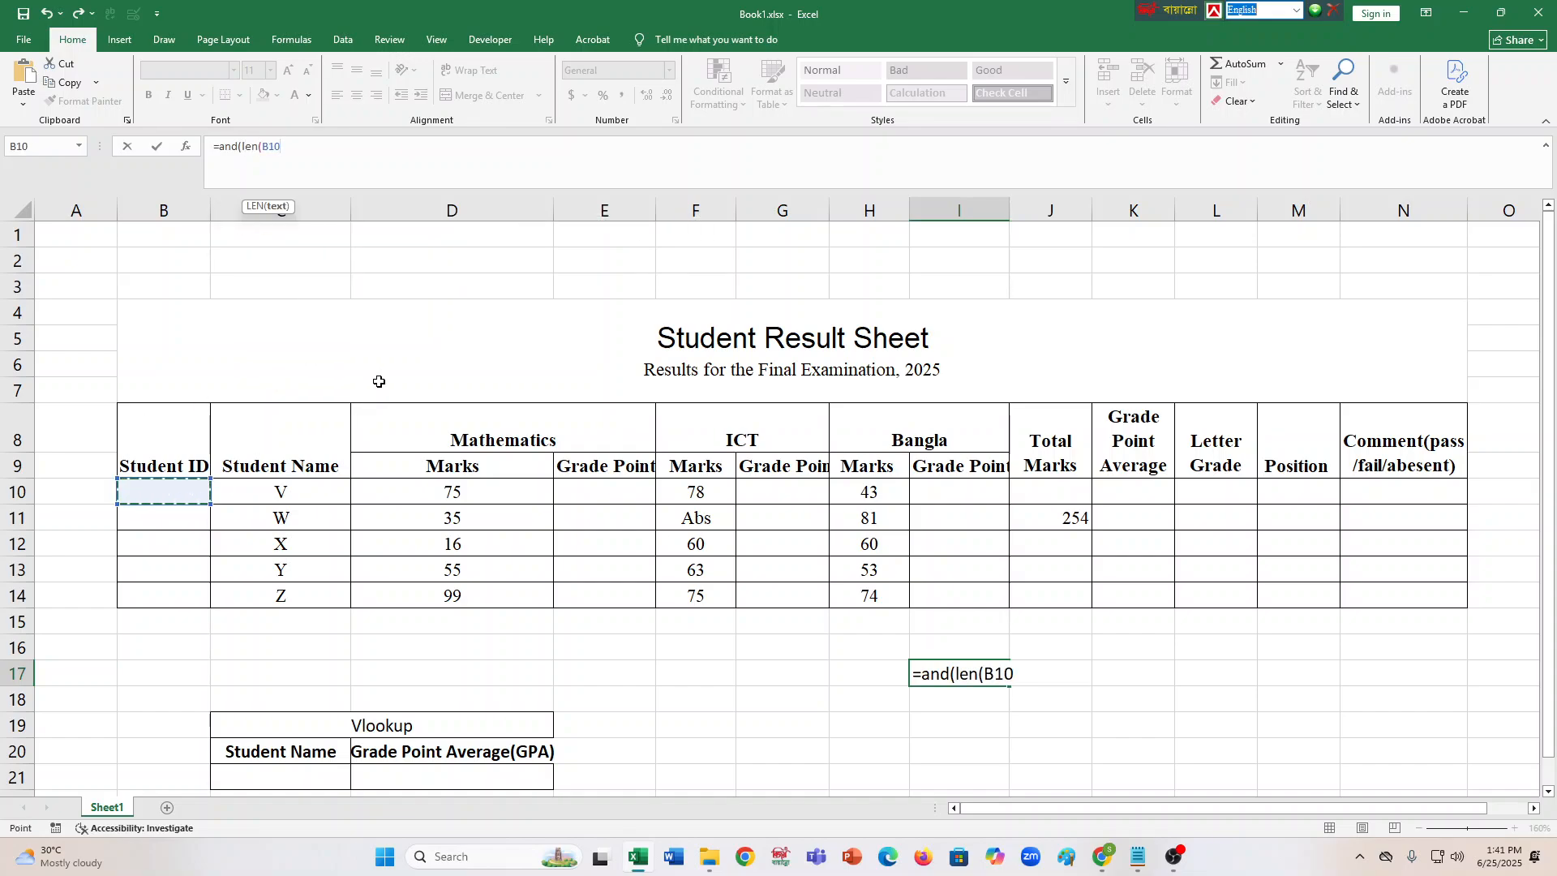
text())
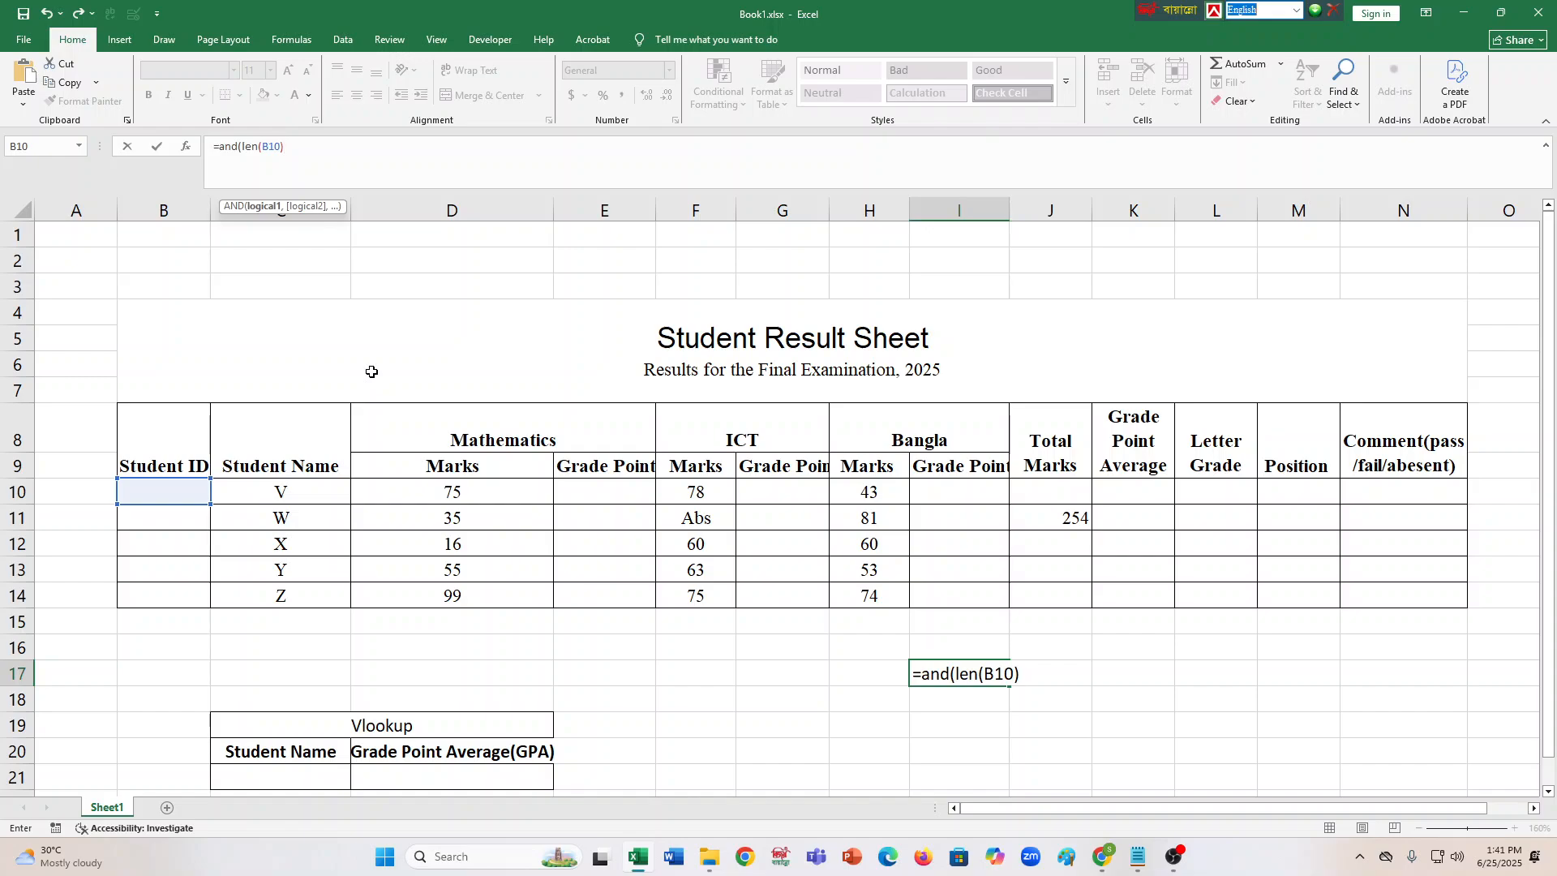
text(=6)
text(.)
text(,)
Add a uniqueness condition to the AND formula: COUNTIF($B$10:$B$14,B10)<2, using an absolute range over the Student ID cells.
text(co)
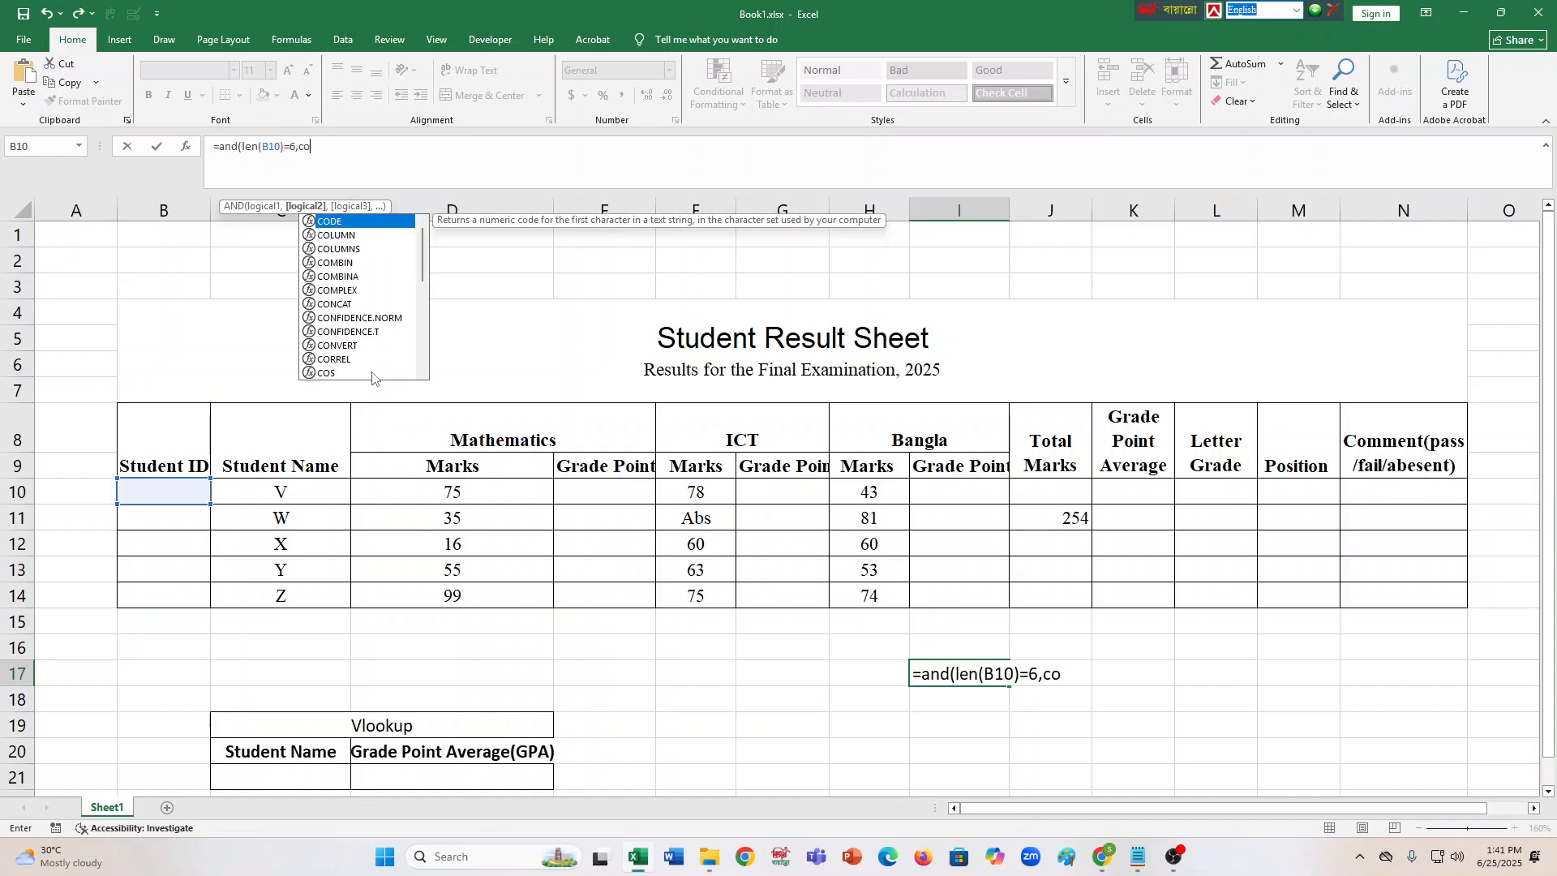
text(untif()
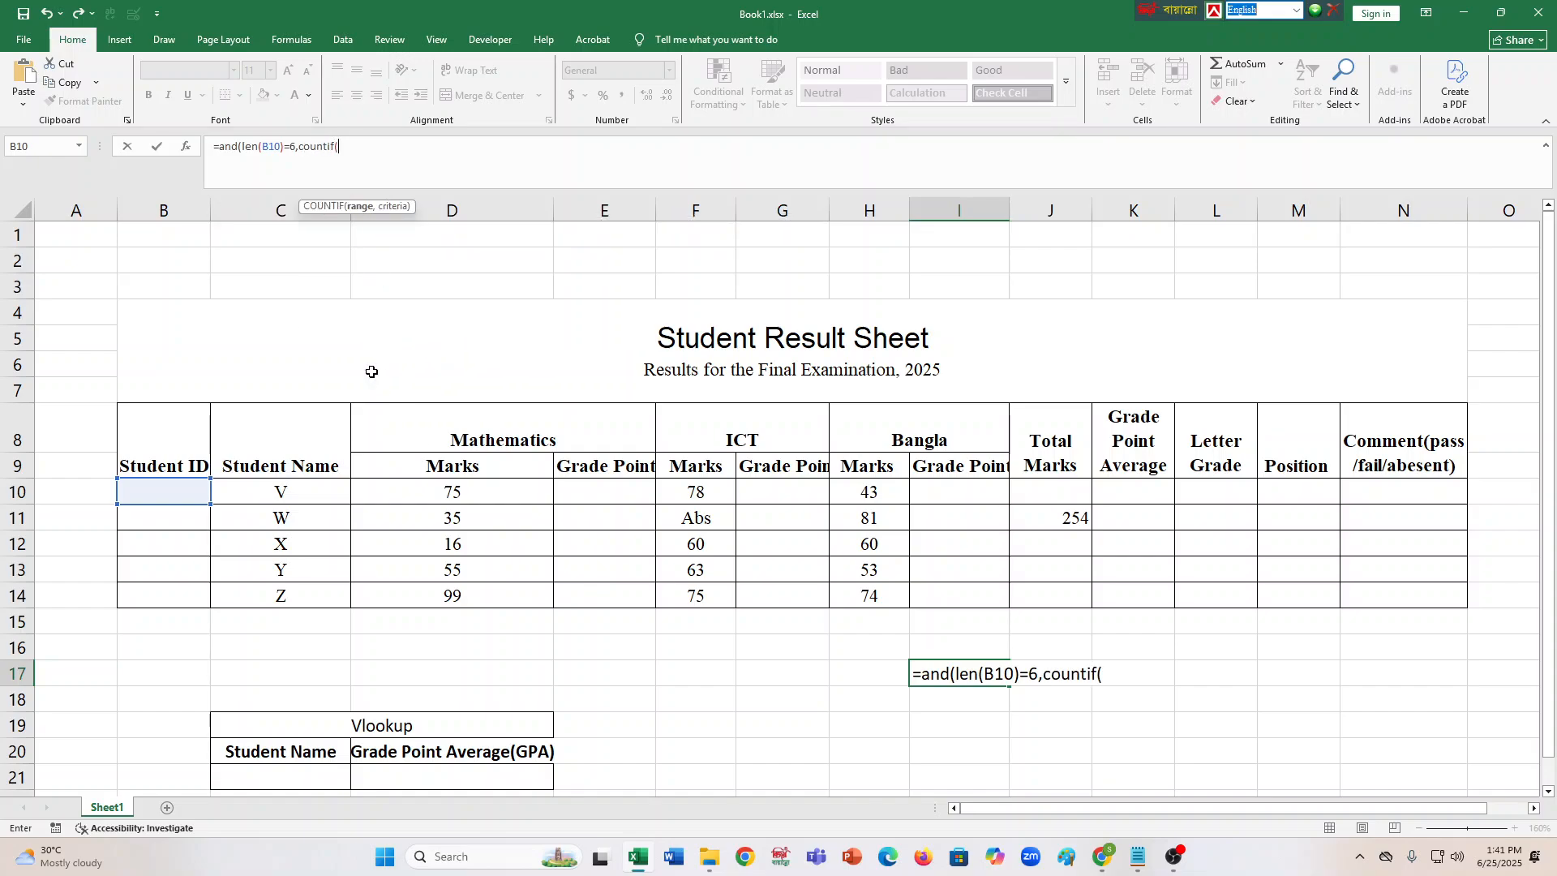
click(155, 484)
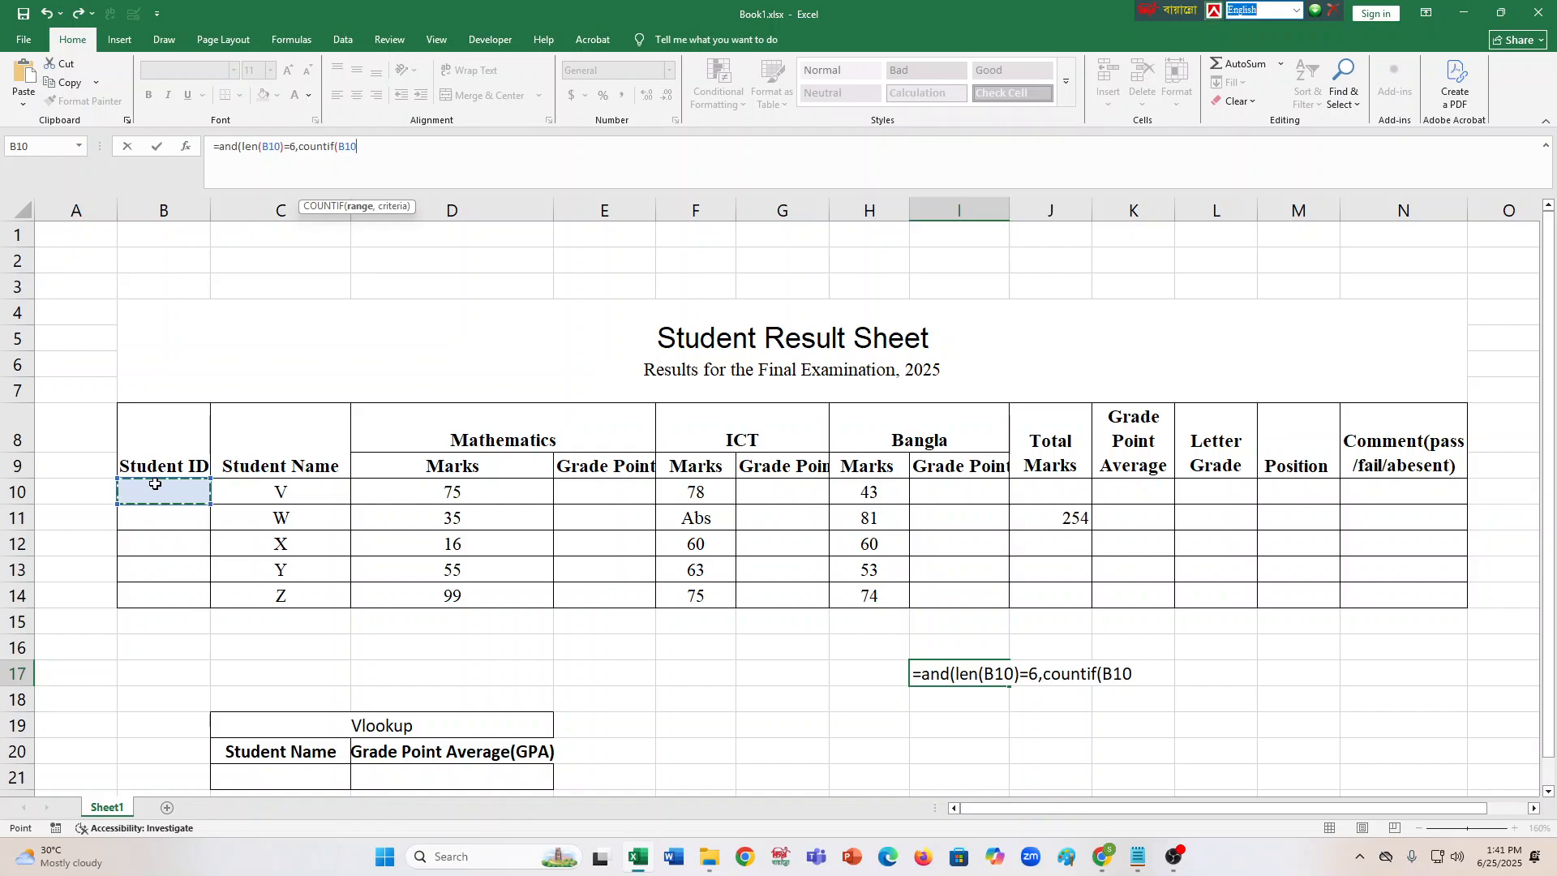
key(shift+Down)
key(shift+Down)
key(shift+Down)
key(shift+Down)
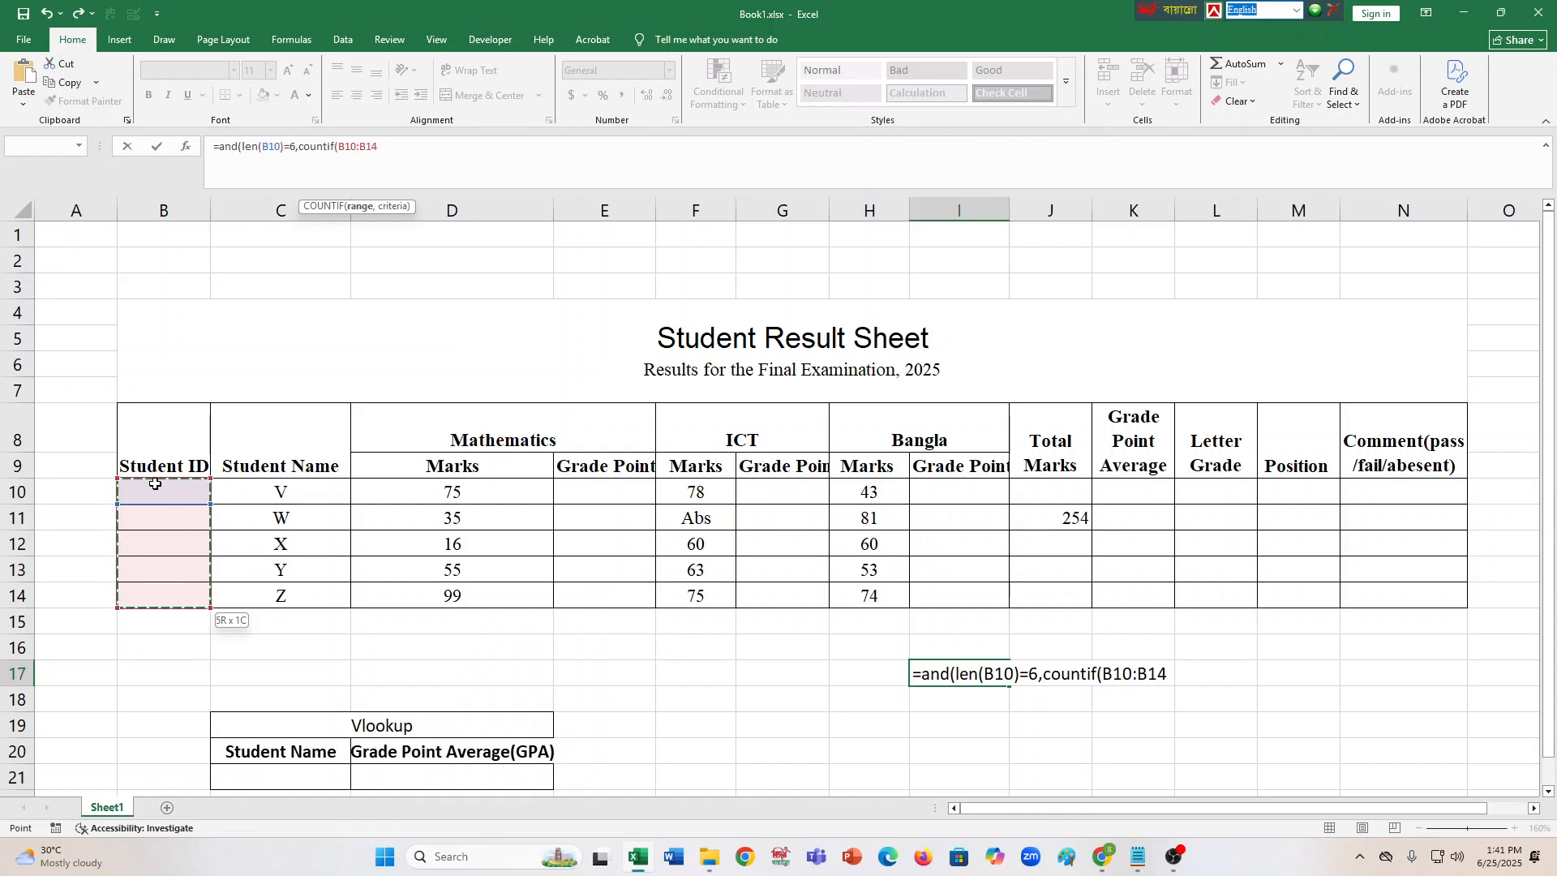
key(F4)
text(,)
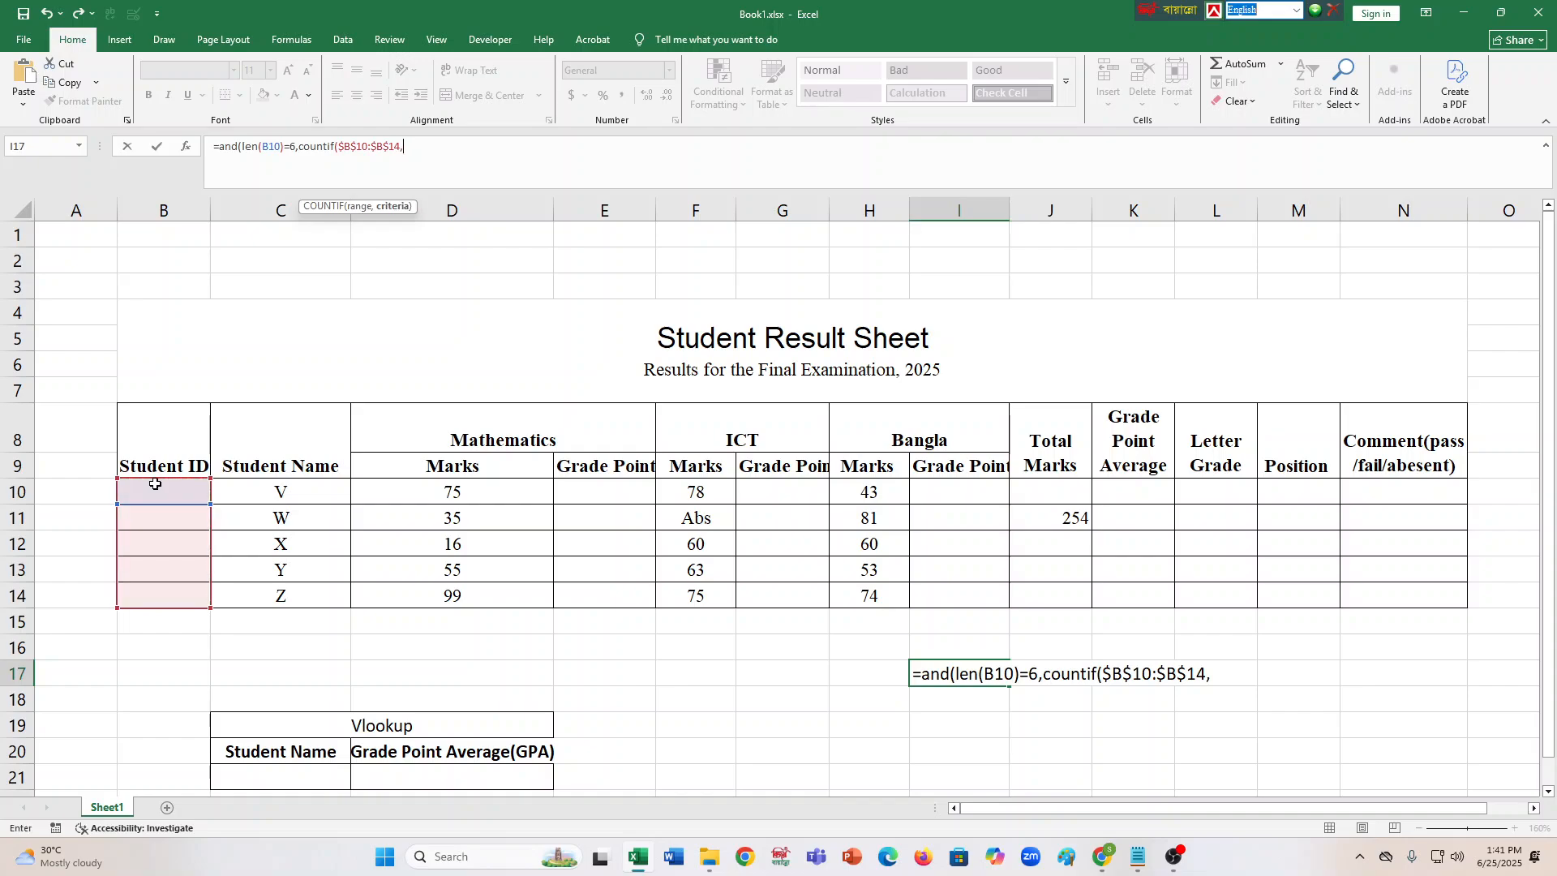
click(182, 491)
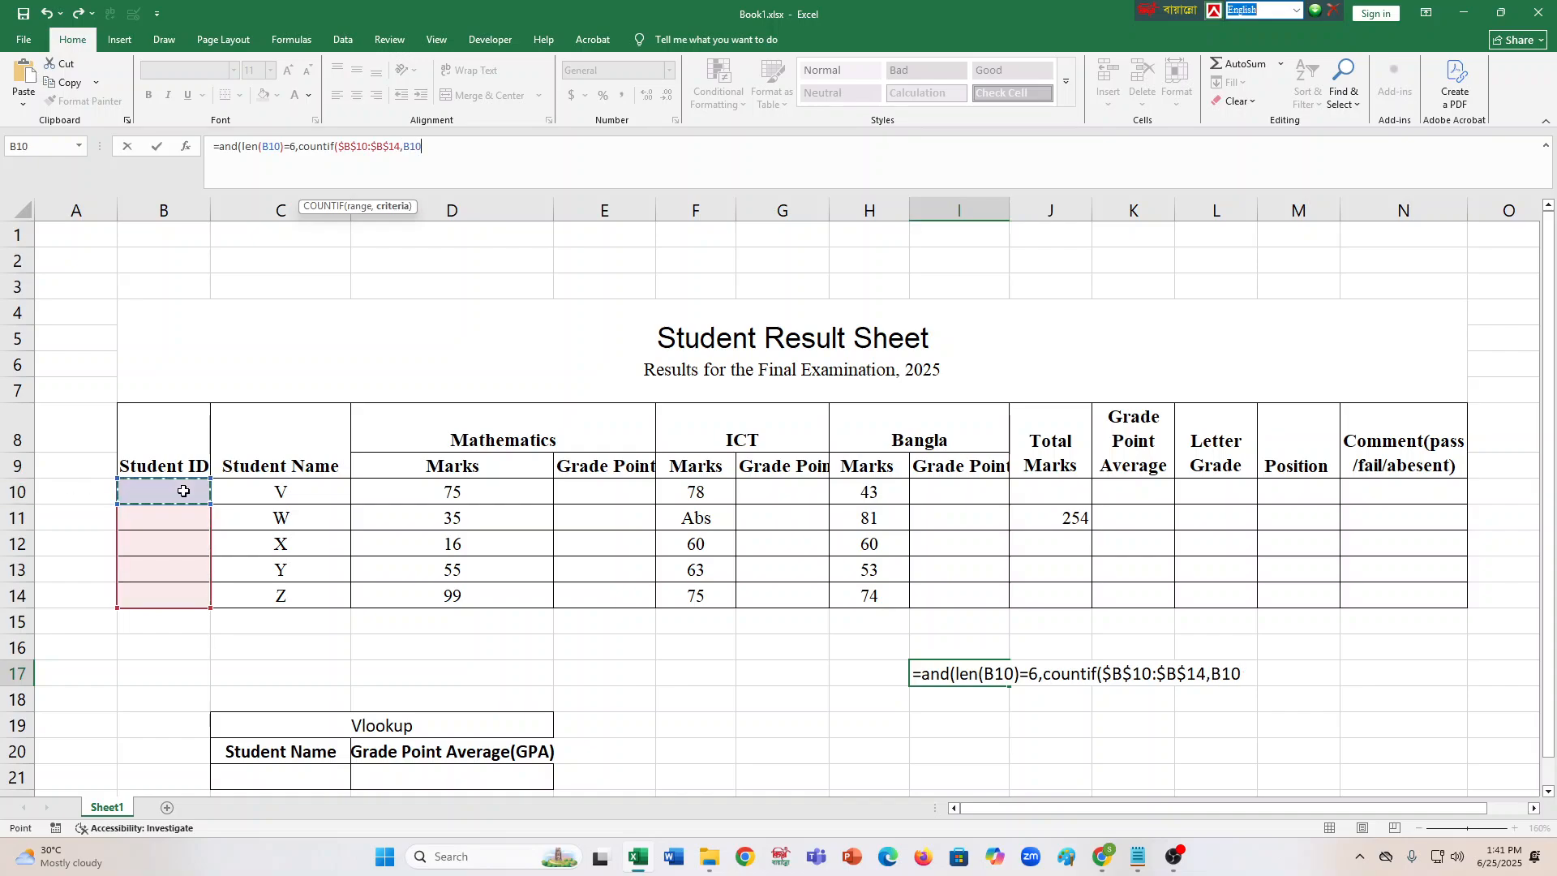
text())
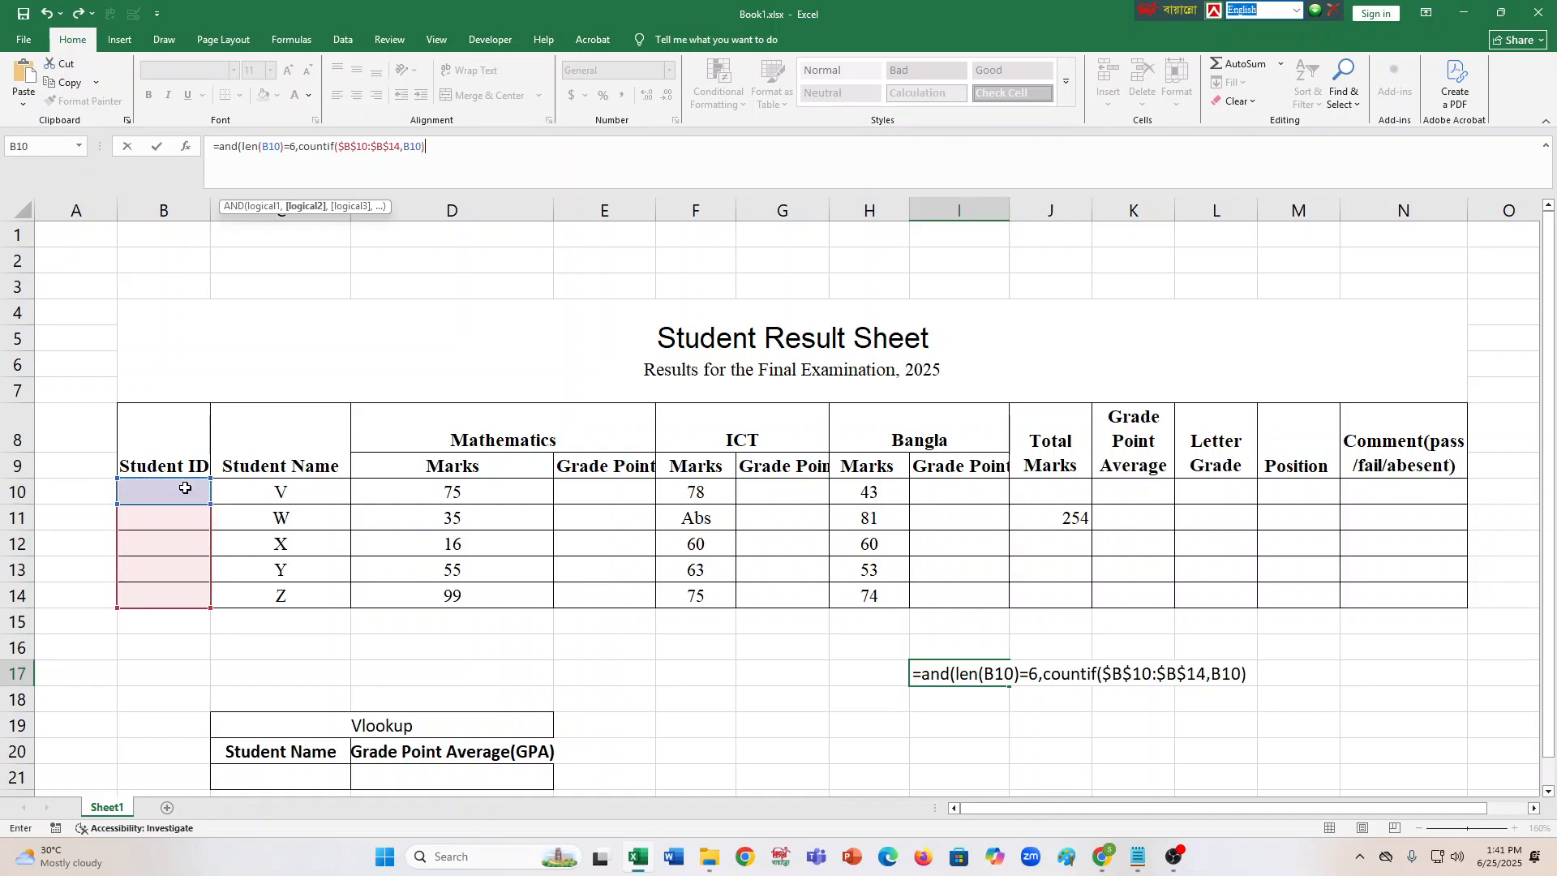
text(<2,)
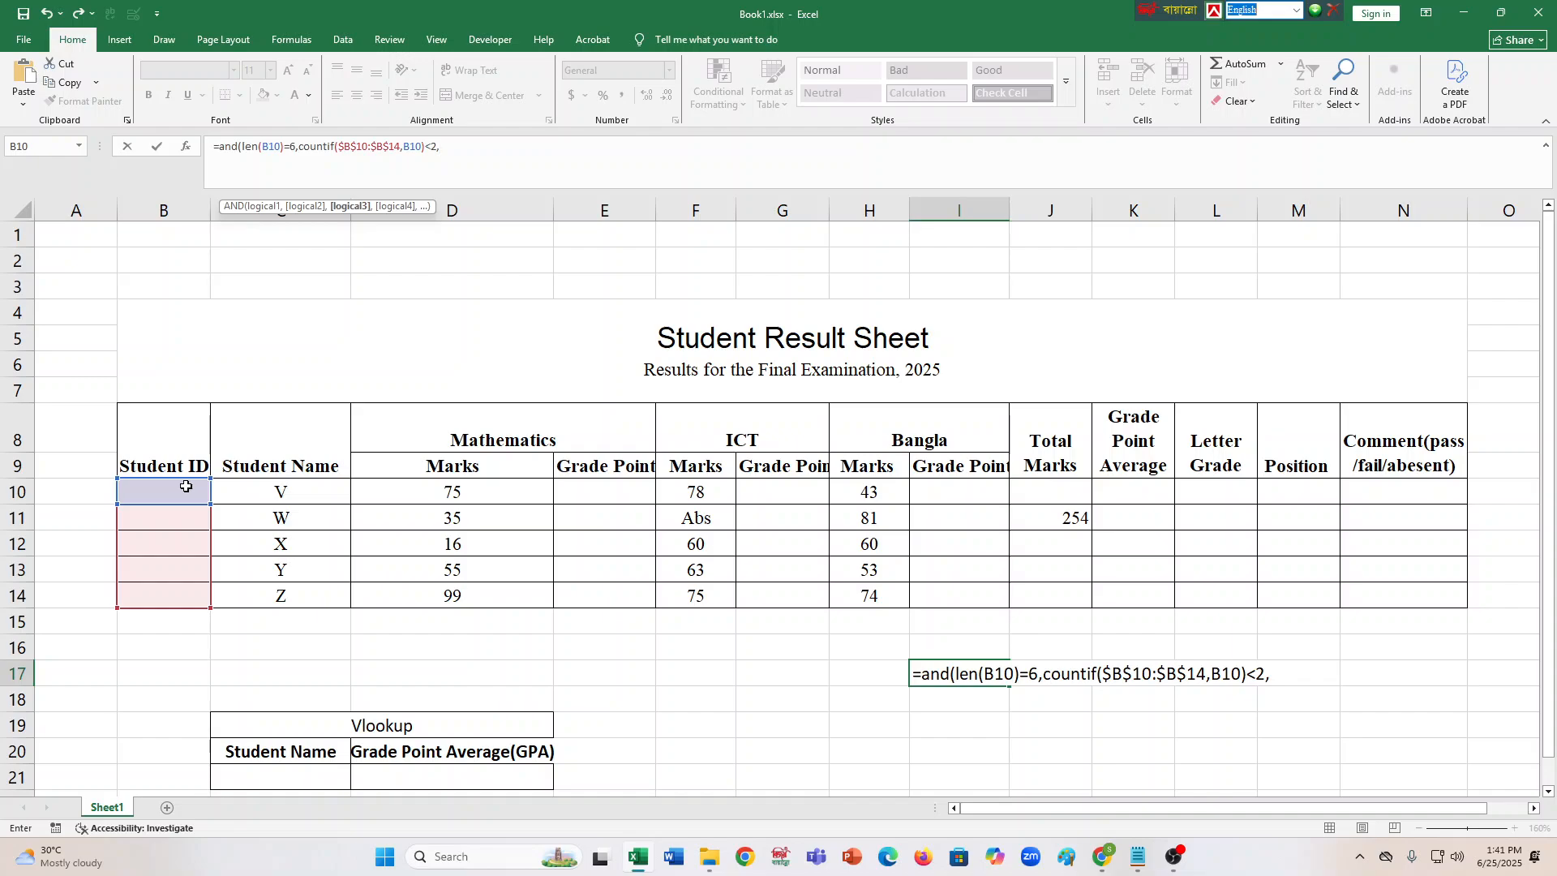
Add a condition to the AND formula that the Student ID starts with "s": LEFT(B10,1)="s".
text(lr)
text(f)
key(BackSpace)
key(BackSpace)
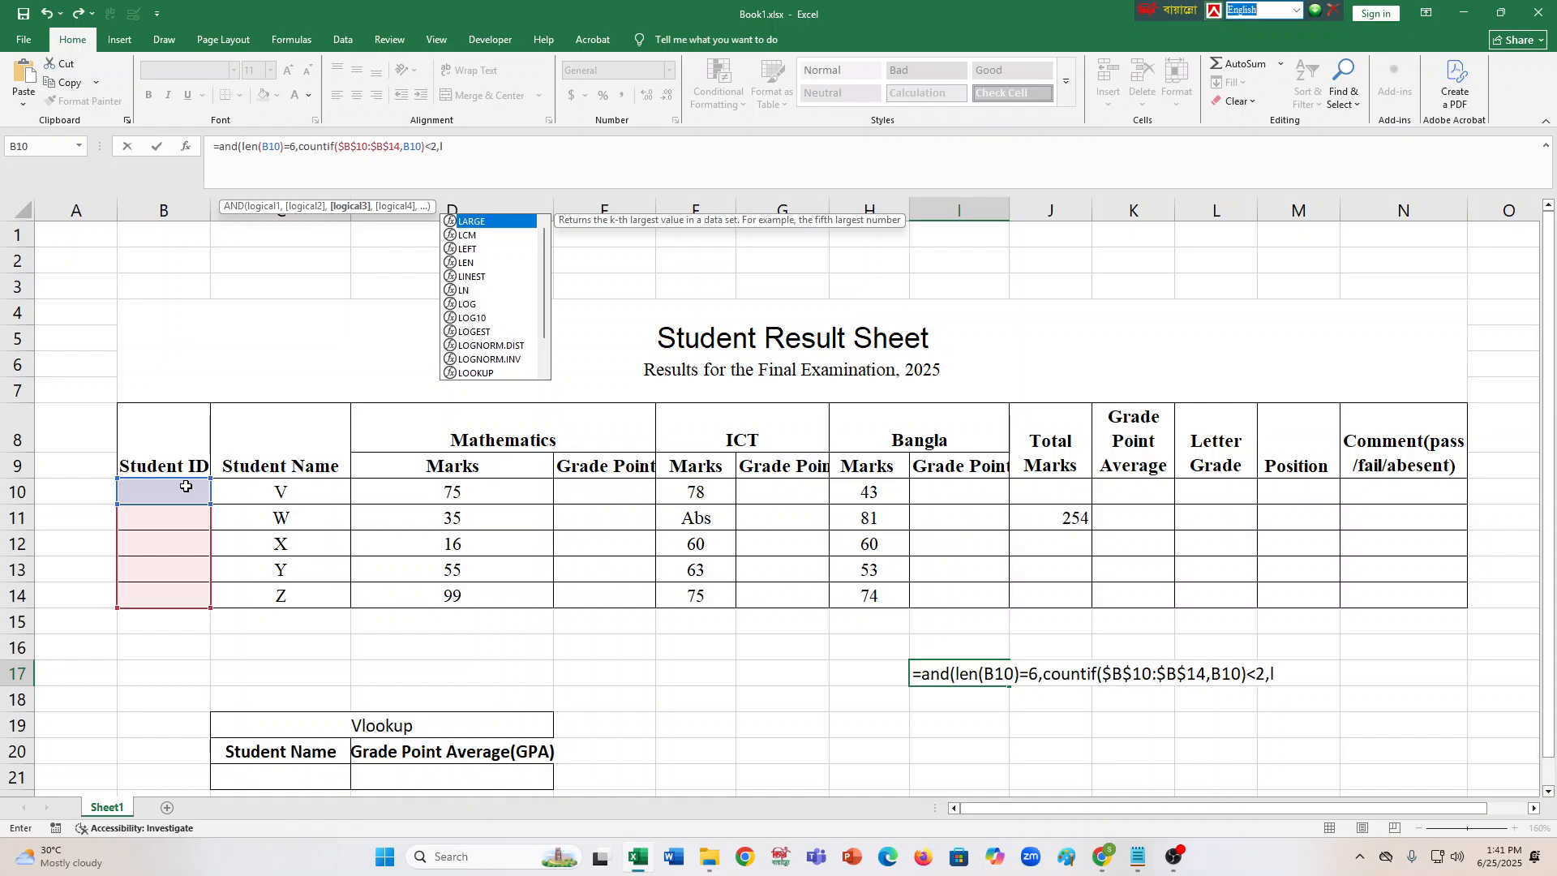
text(rf)
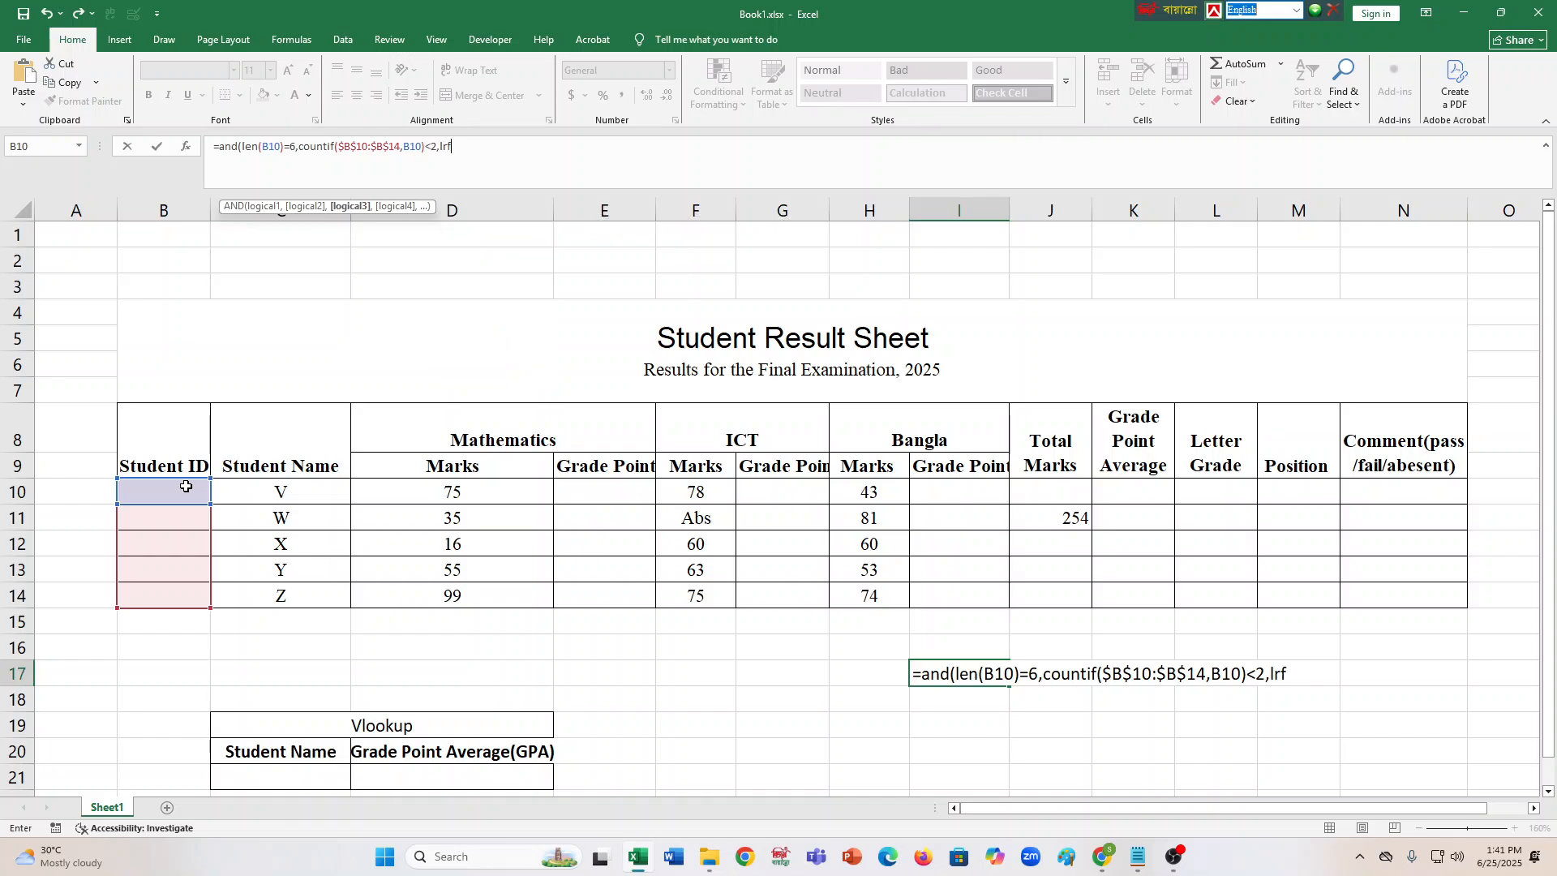
key(BackSpace)
key(BackSpace)
key(BackSpace)
text(le)
text(ft)
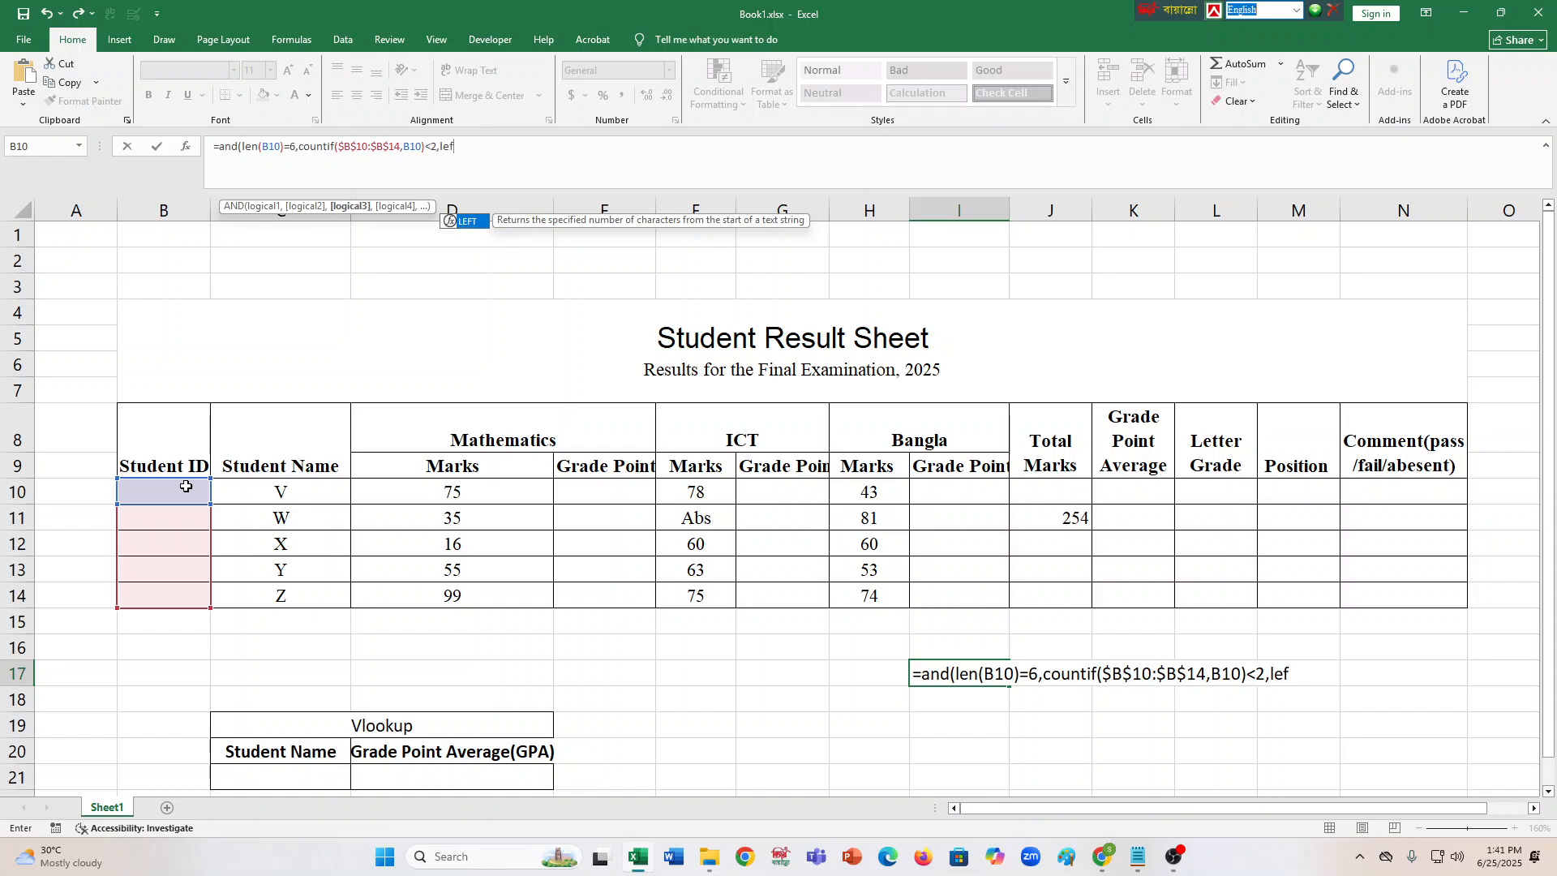
text(()
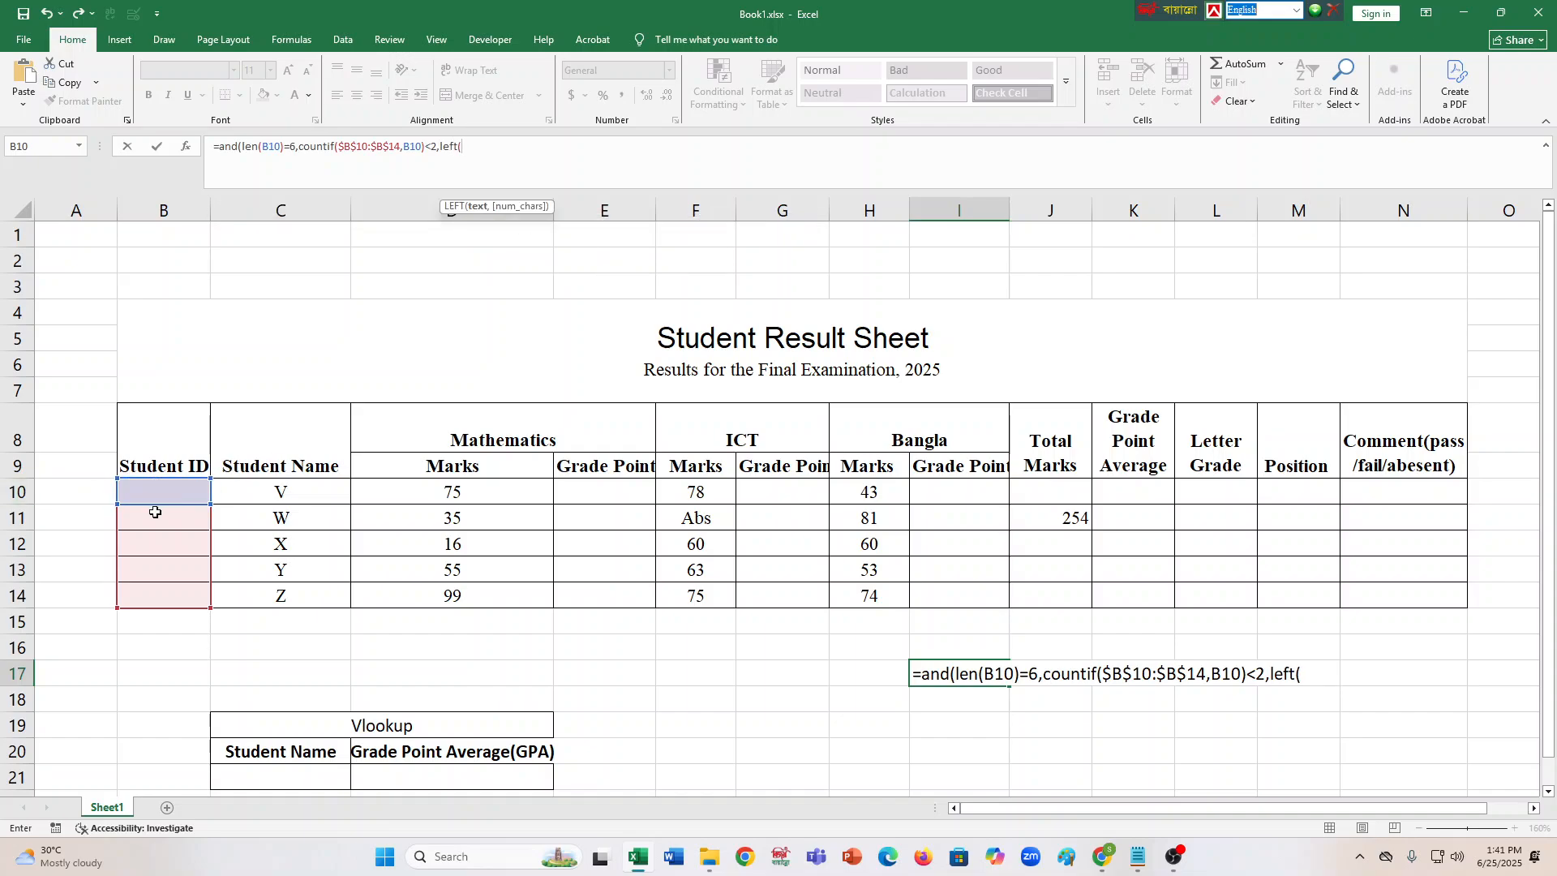
click(159, 493)
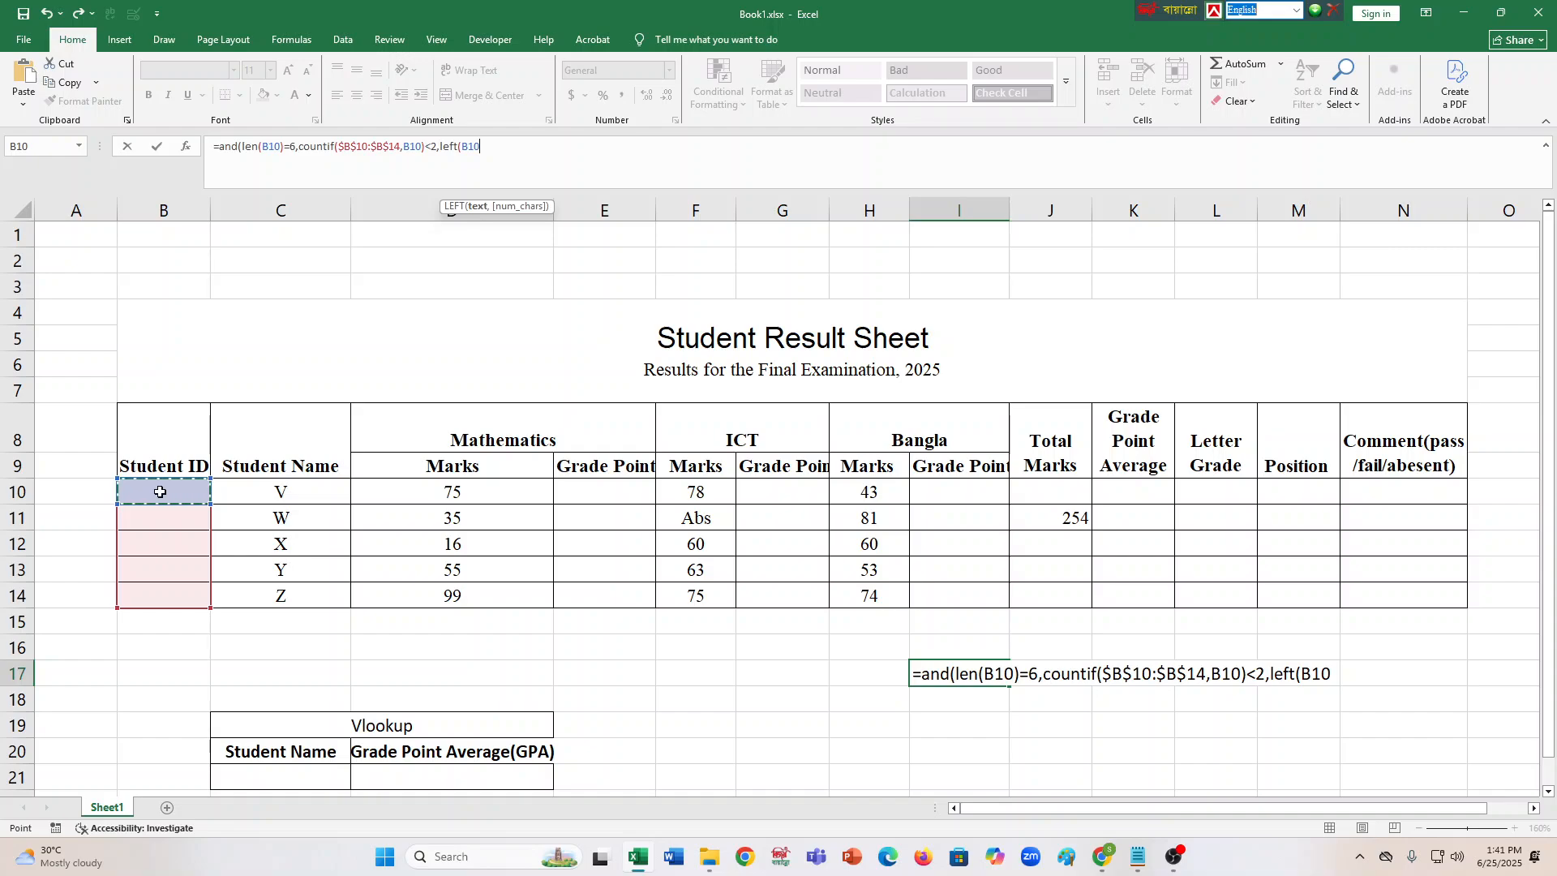
text(,1)
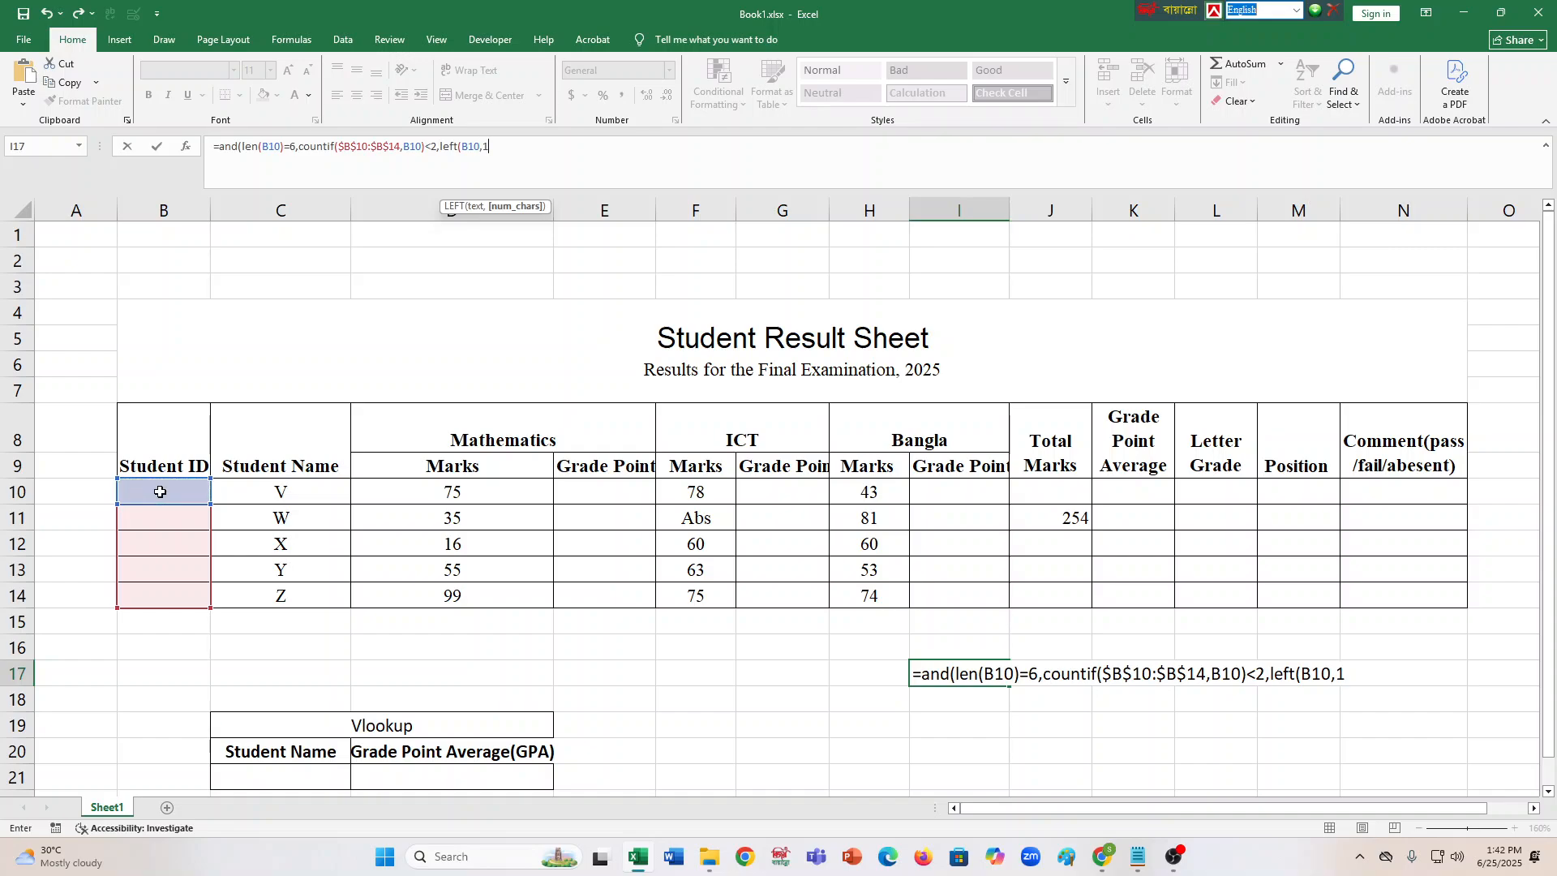
text())
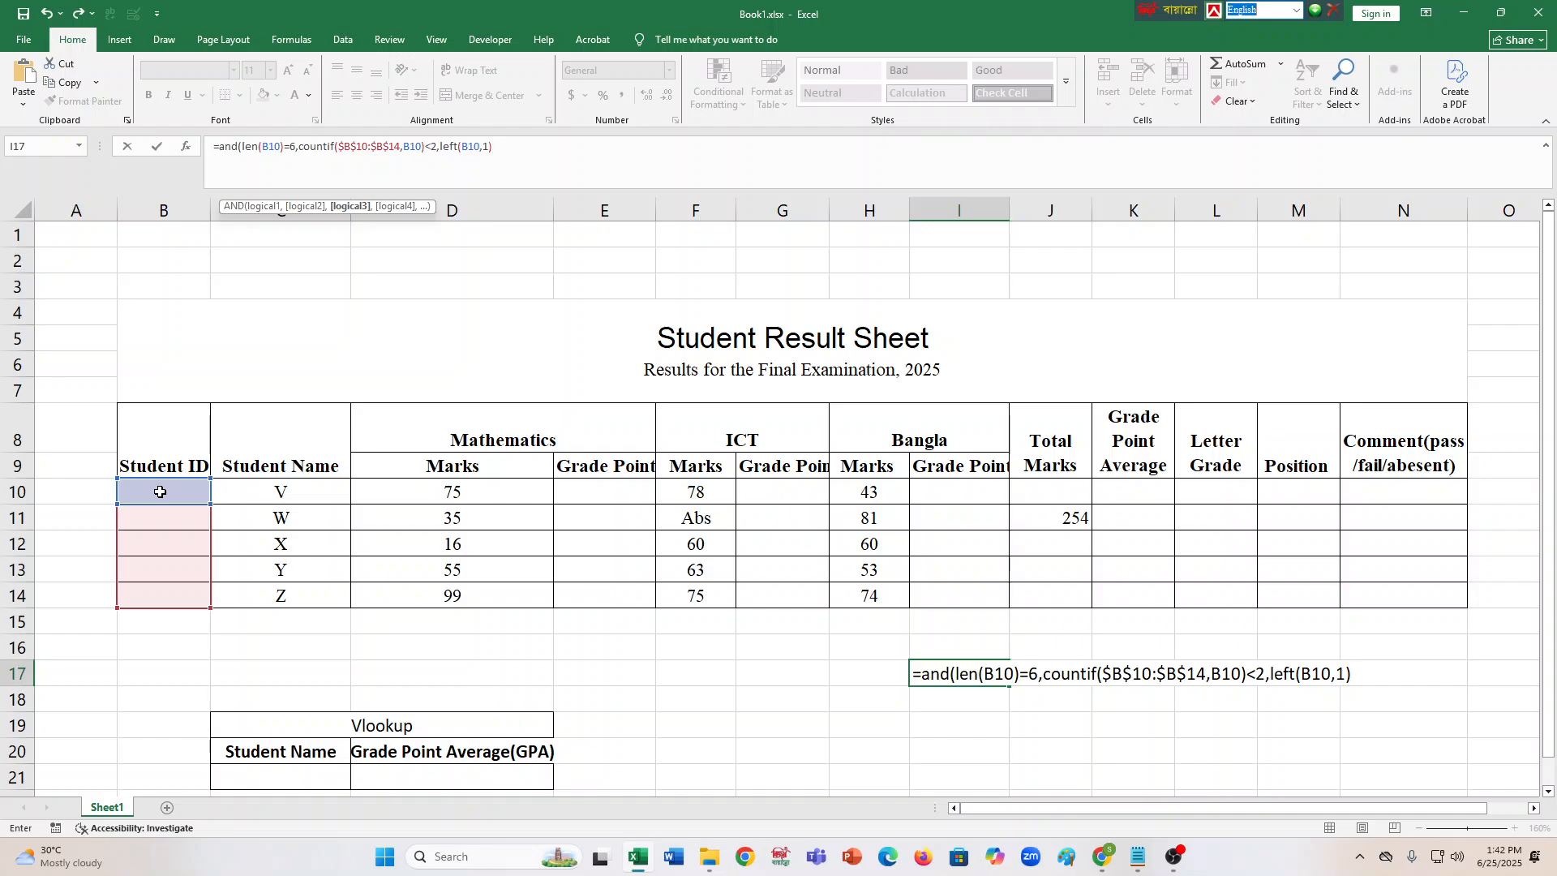
text(="s",)
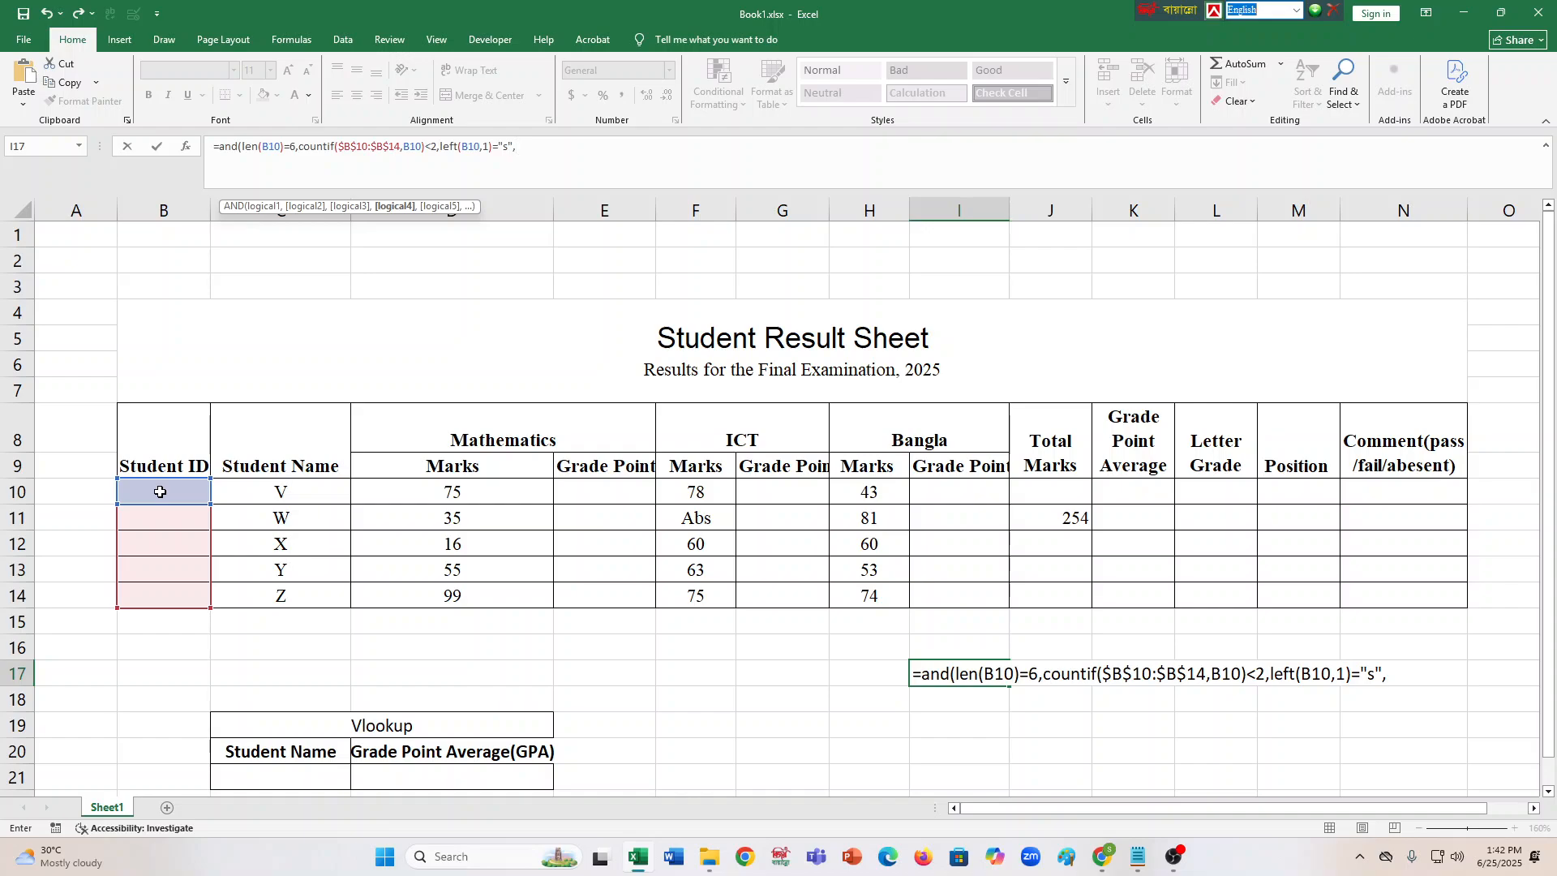
Complete the AND formula with ISNUMBER(VALUE(RIGHT(B10,5))), enter it in I17 and accept the proposed correction of the closing parenthesis.
text(isn)
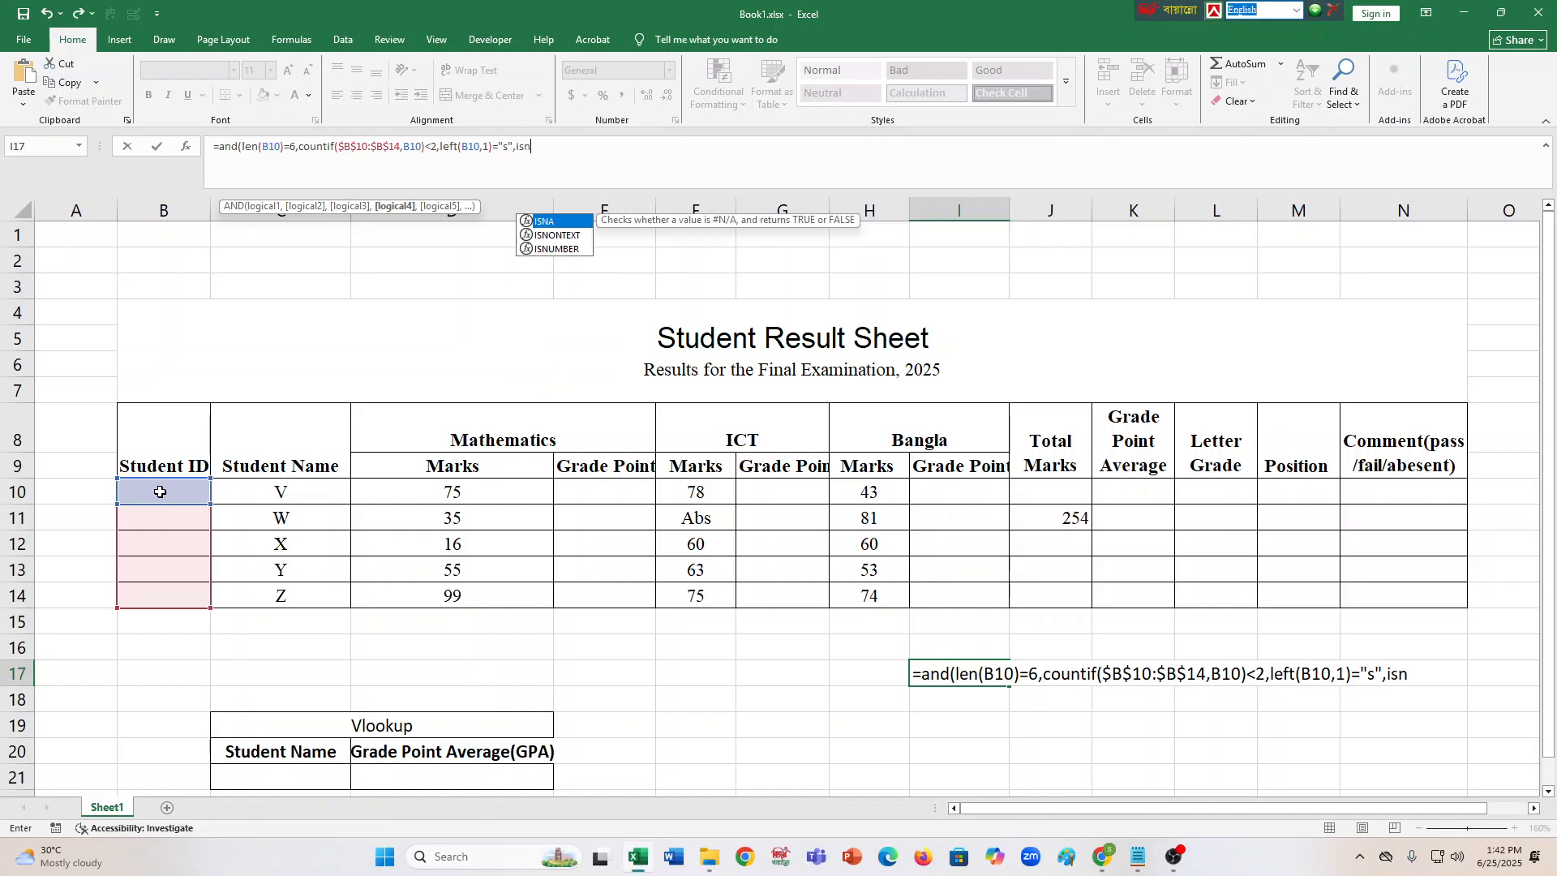
text(umber)
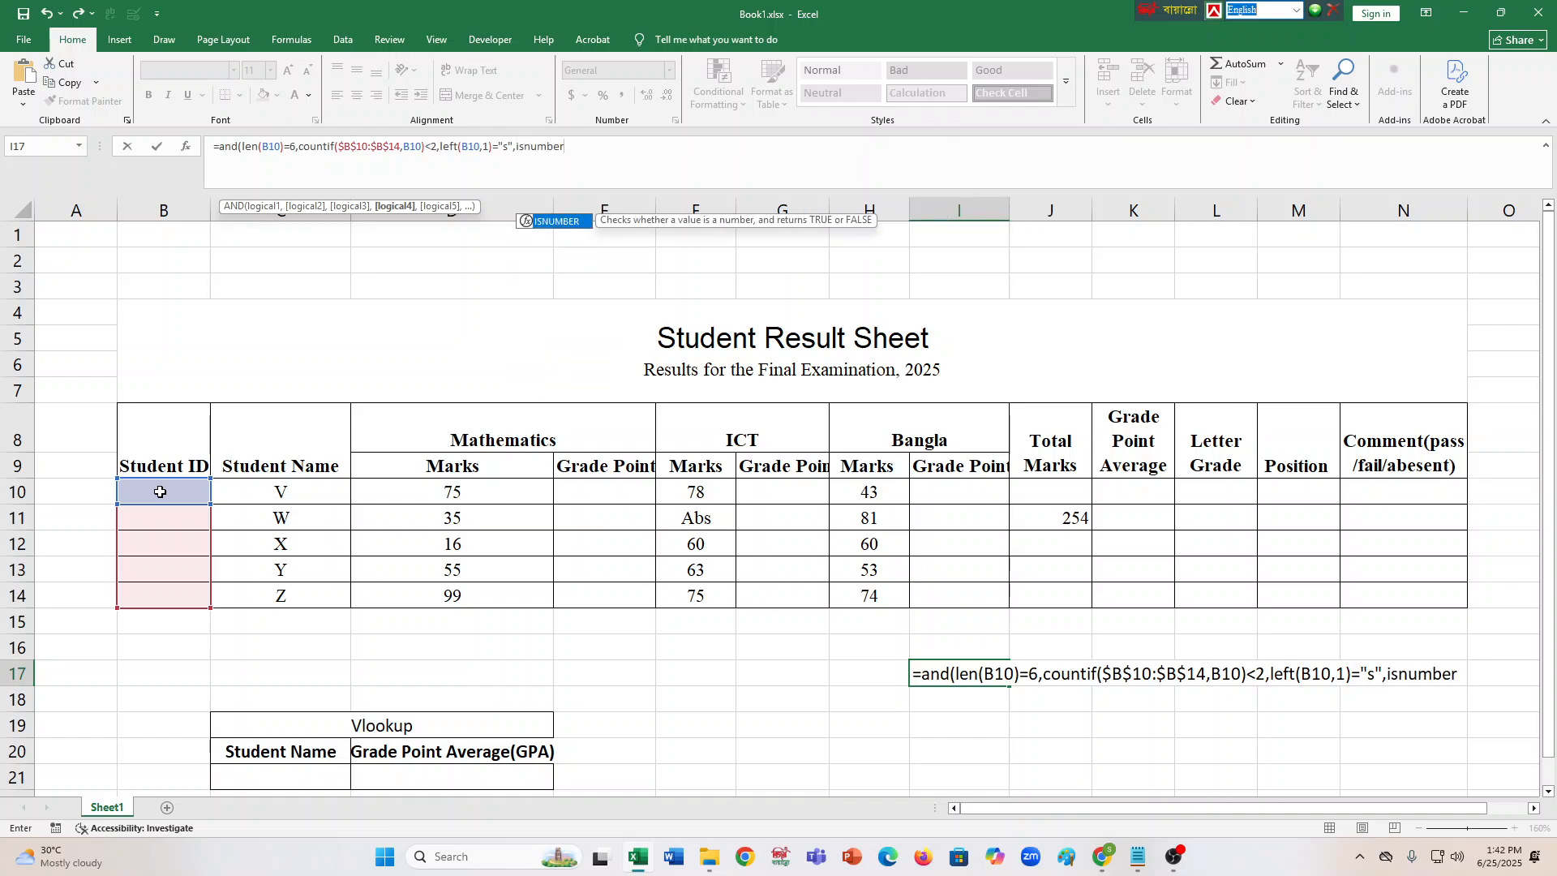
text((valu)
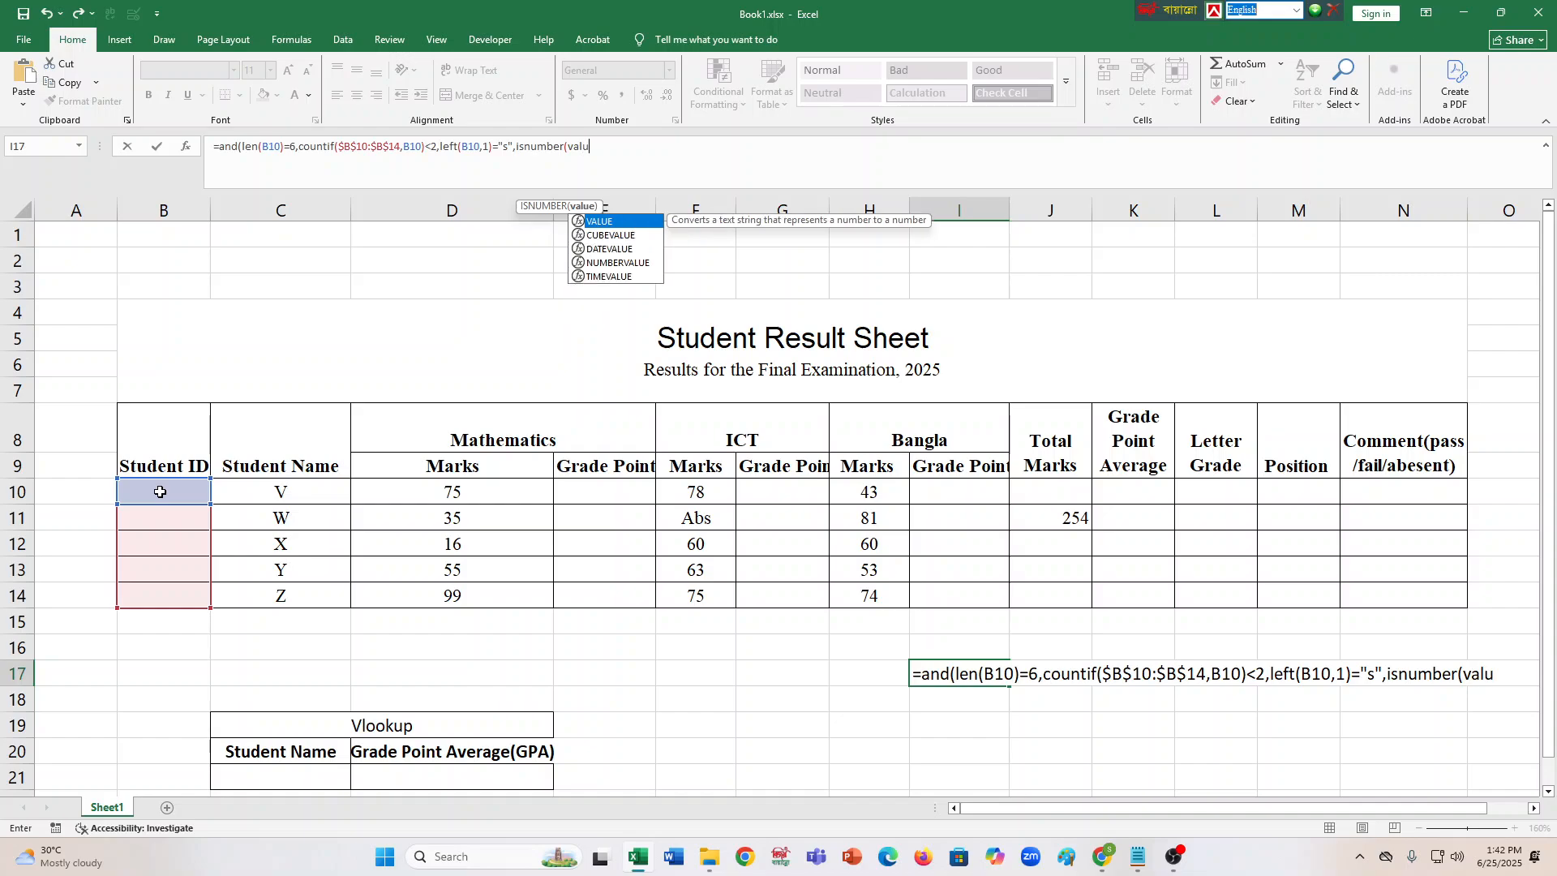
text(e()
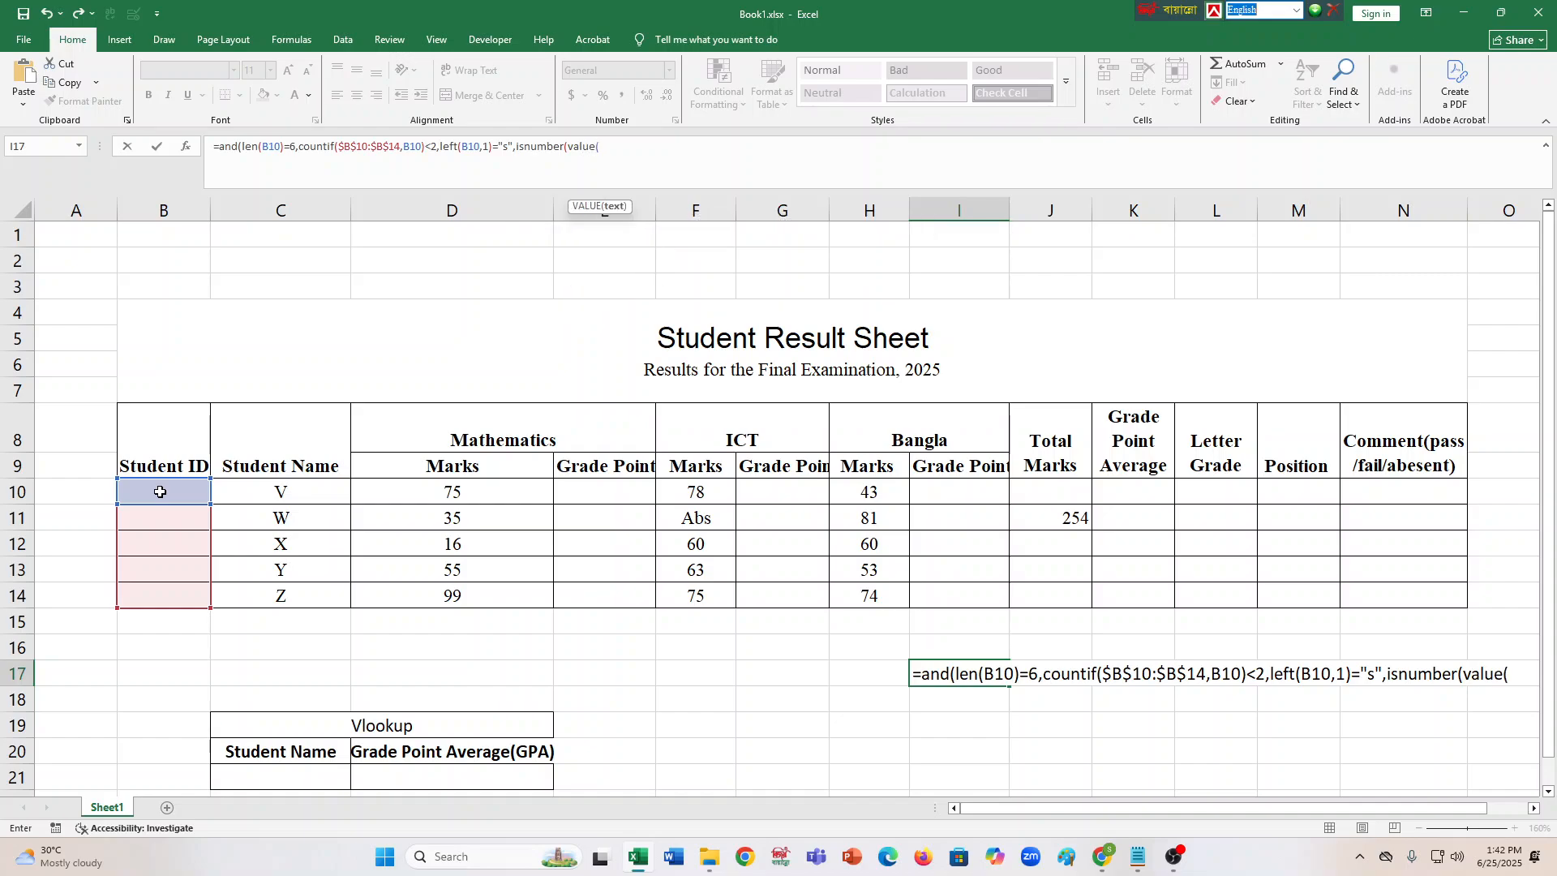
text(rig)
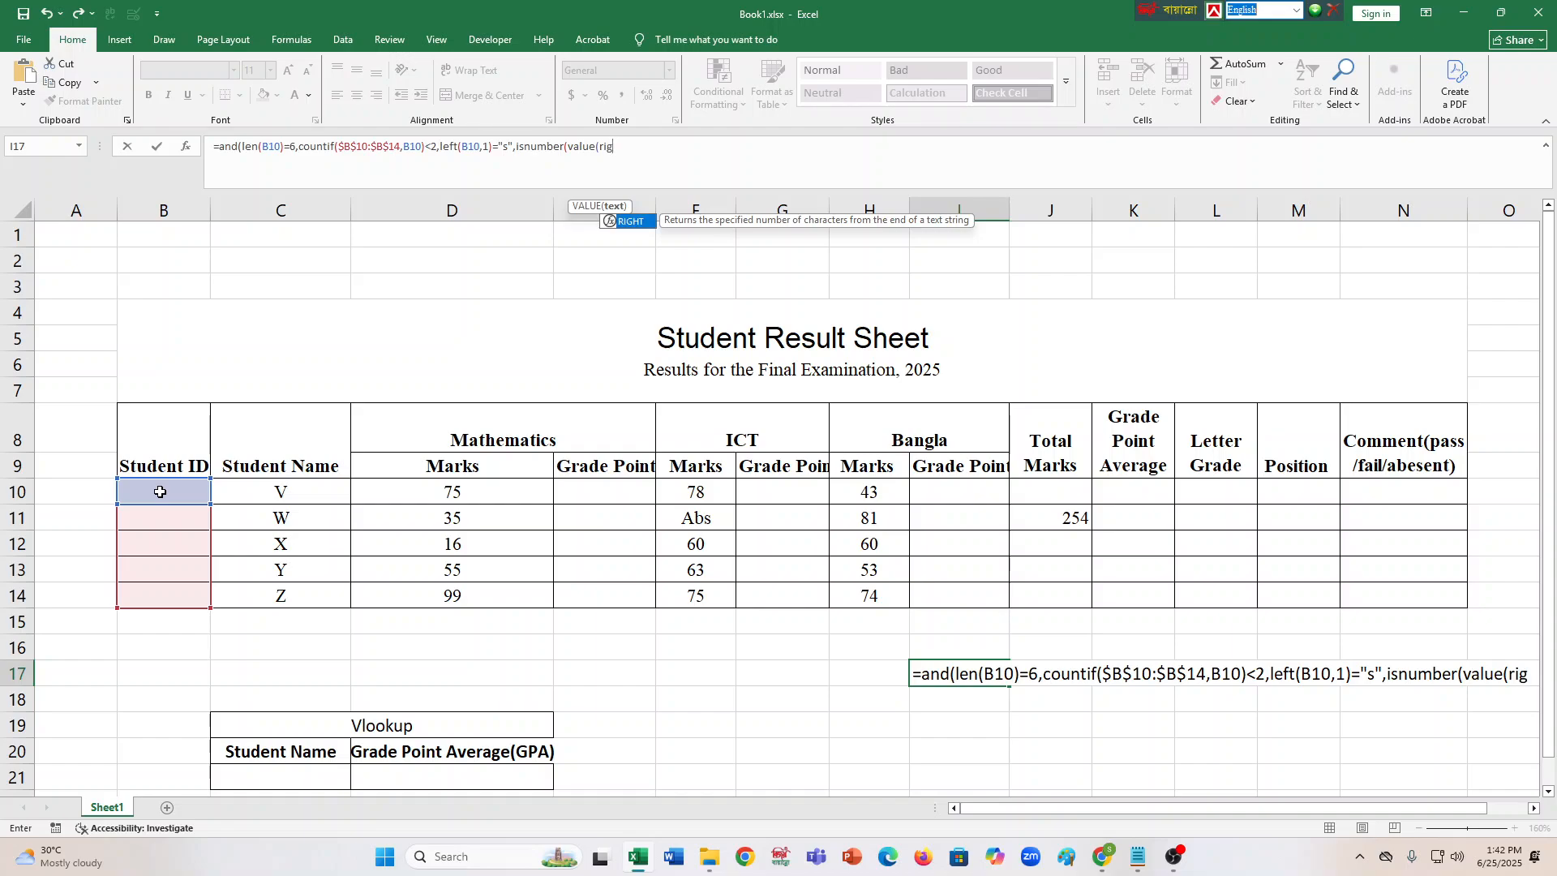
text(ht()
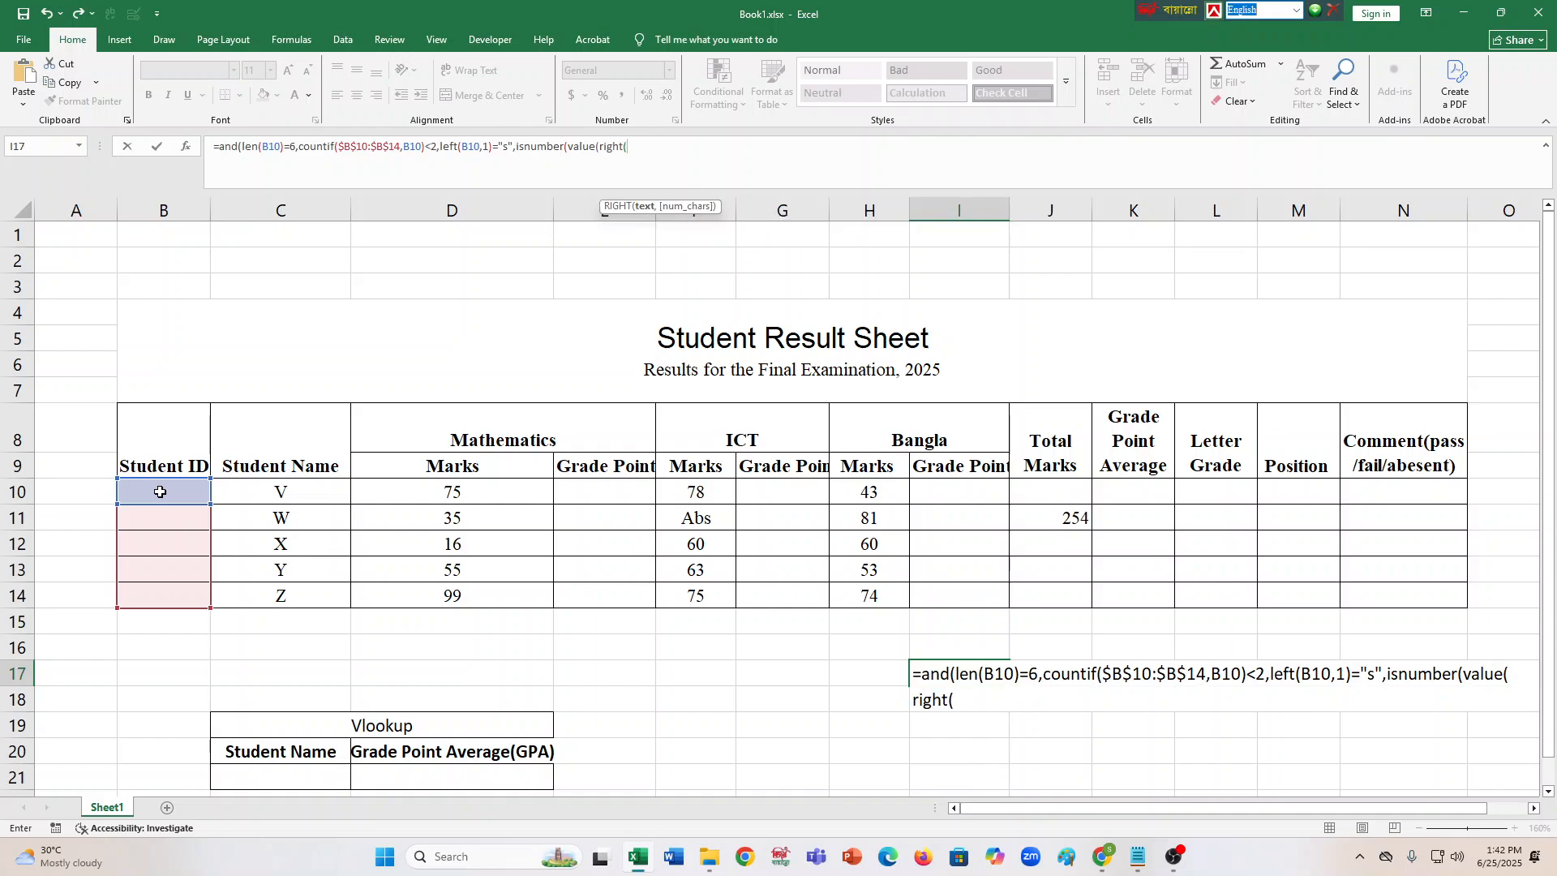
click(160, 492)
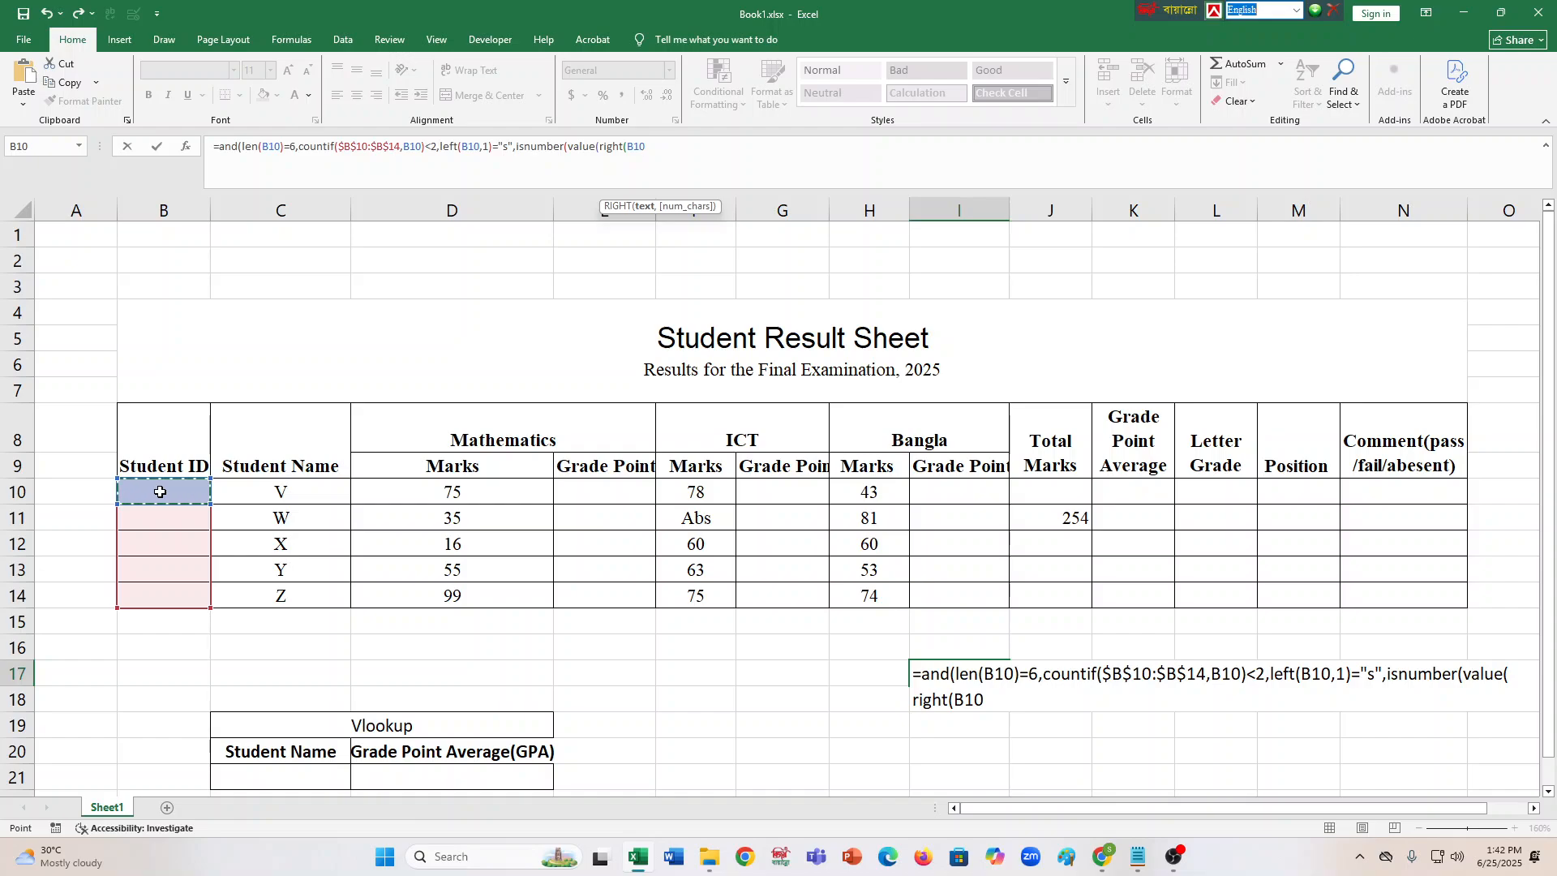
text(,)
text(5))
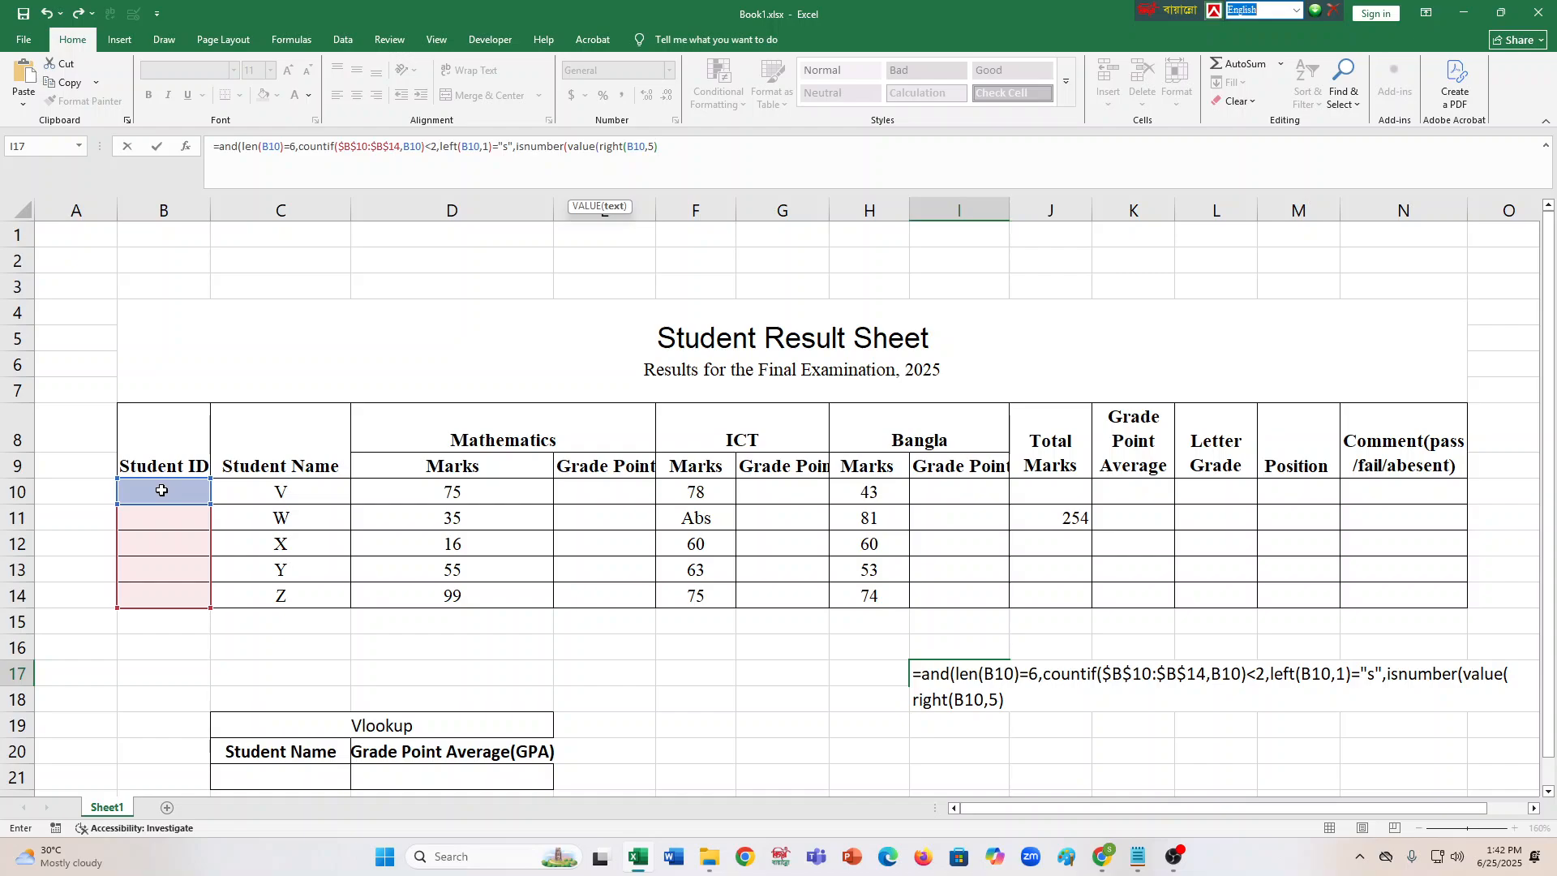
text()))
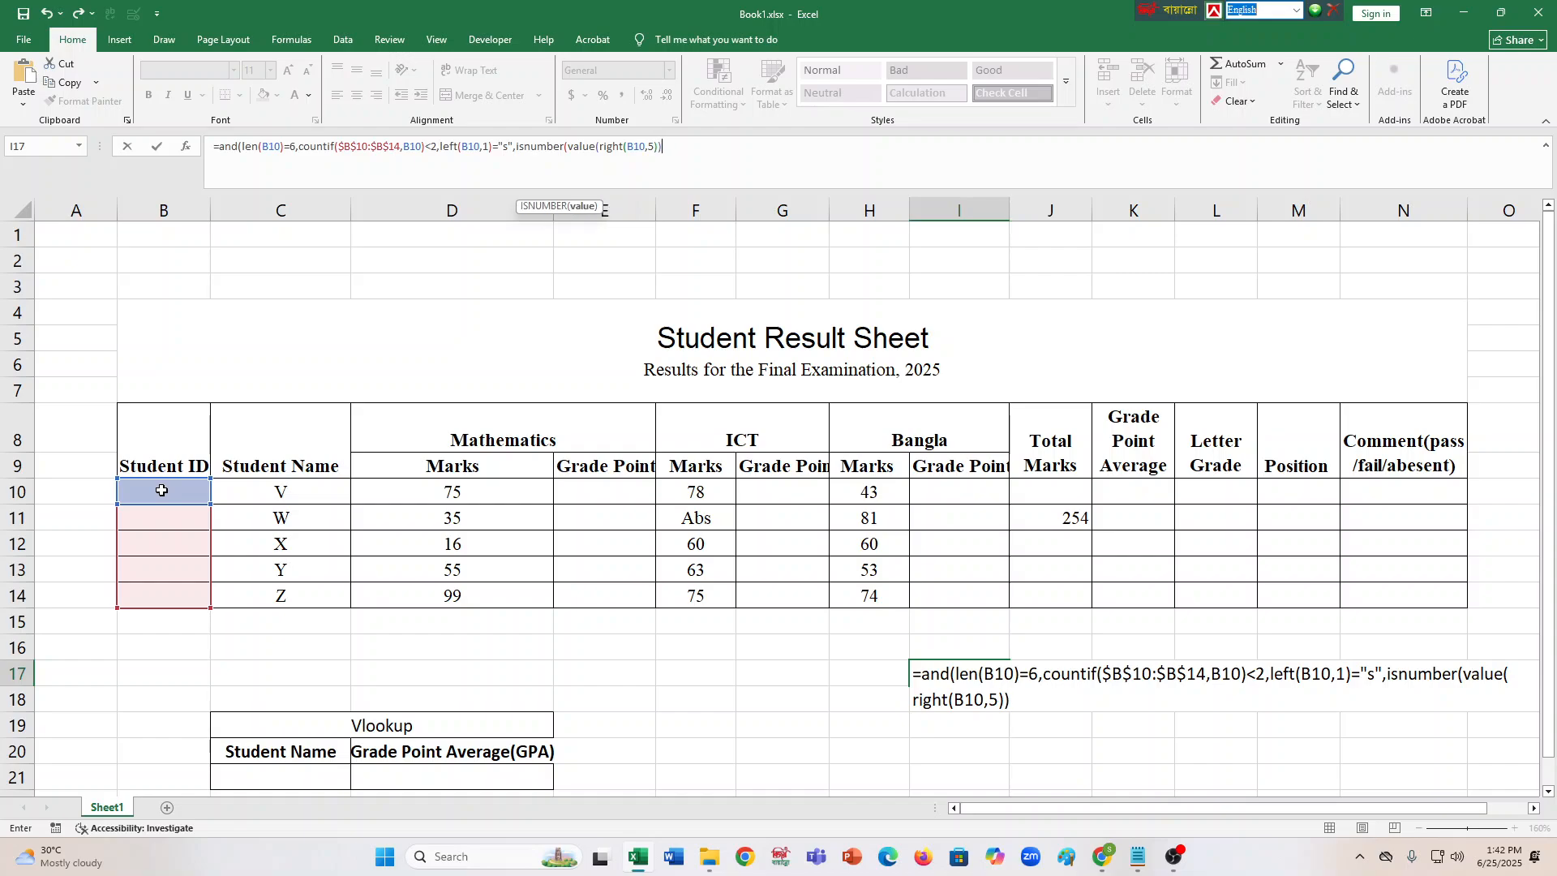
key(Return)
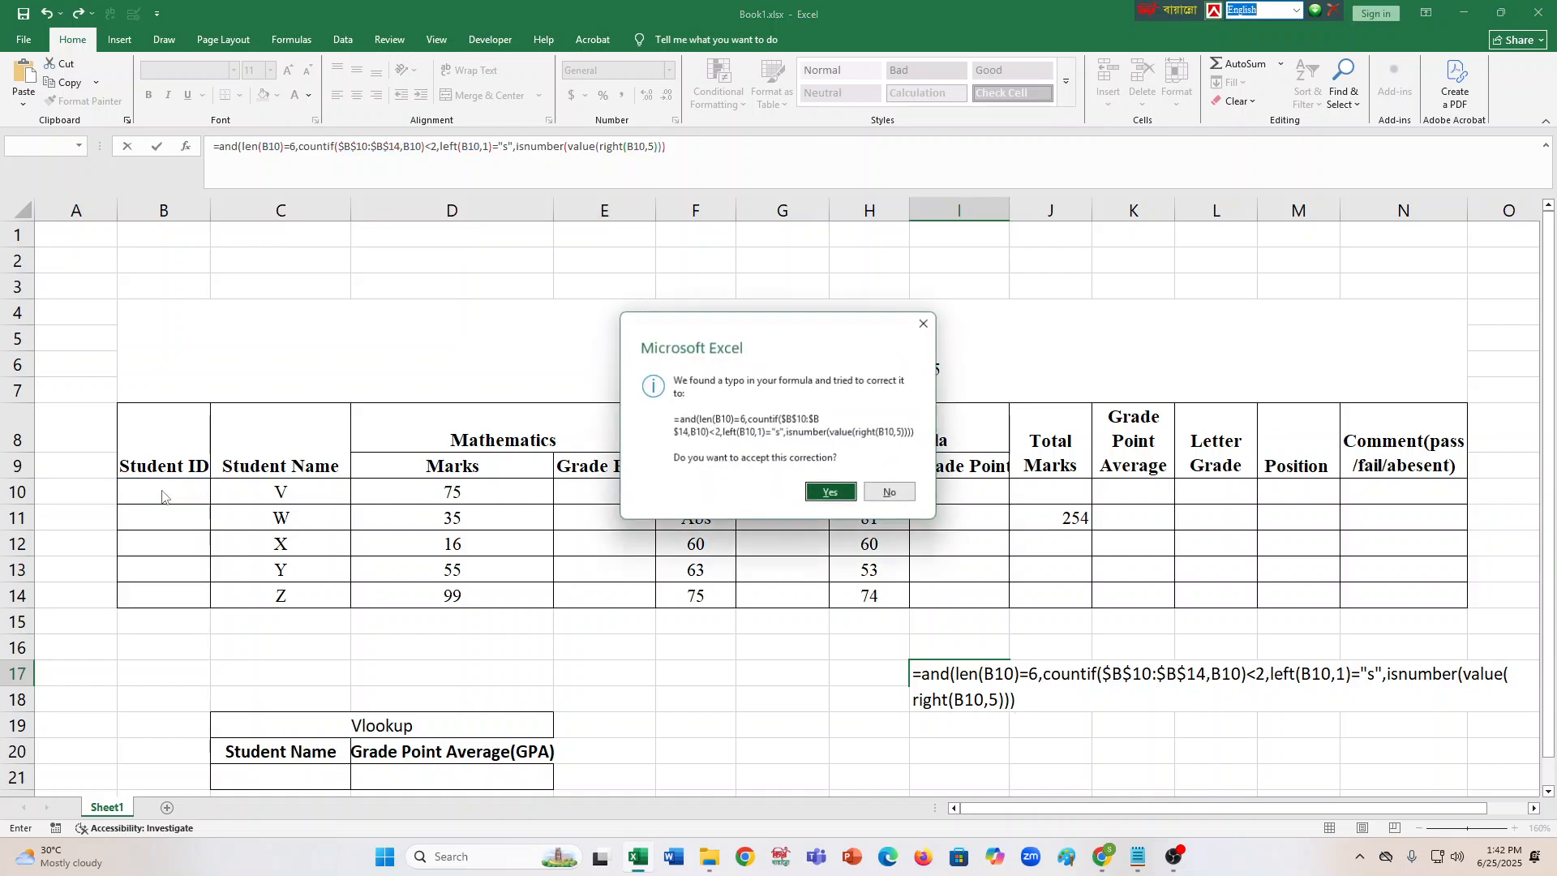
key(Return)
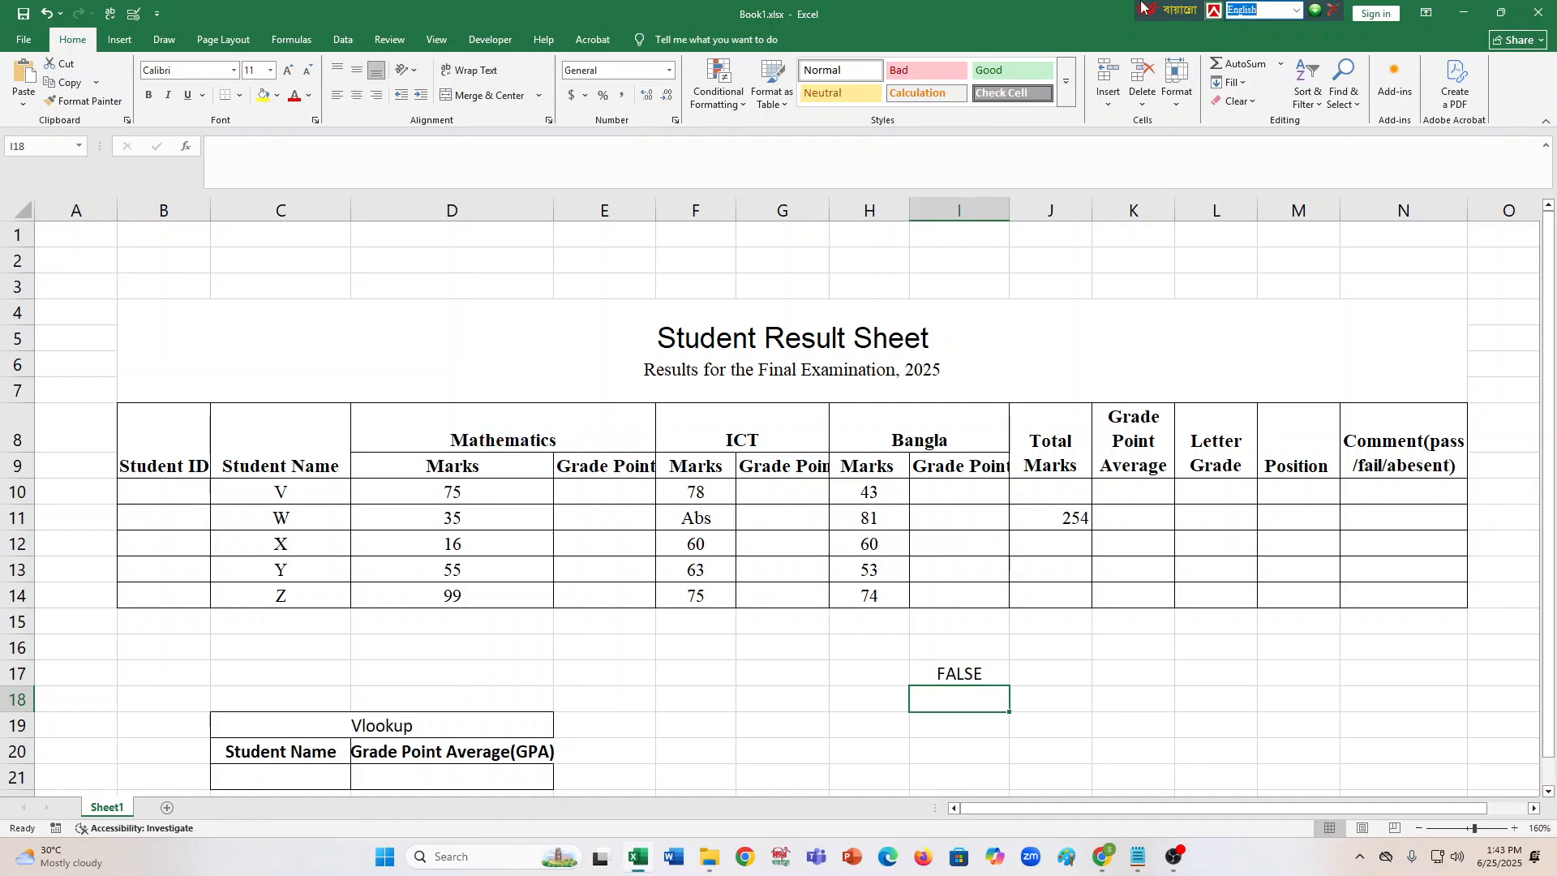
Enter an overlong test student ID starting with "s" and containing * and + in B10, the Student ID cell for student V.
click(186, 513)
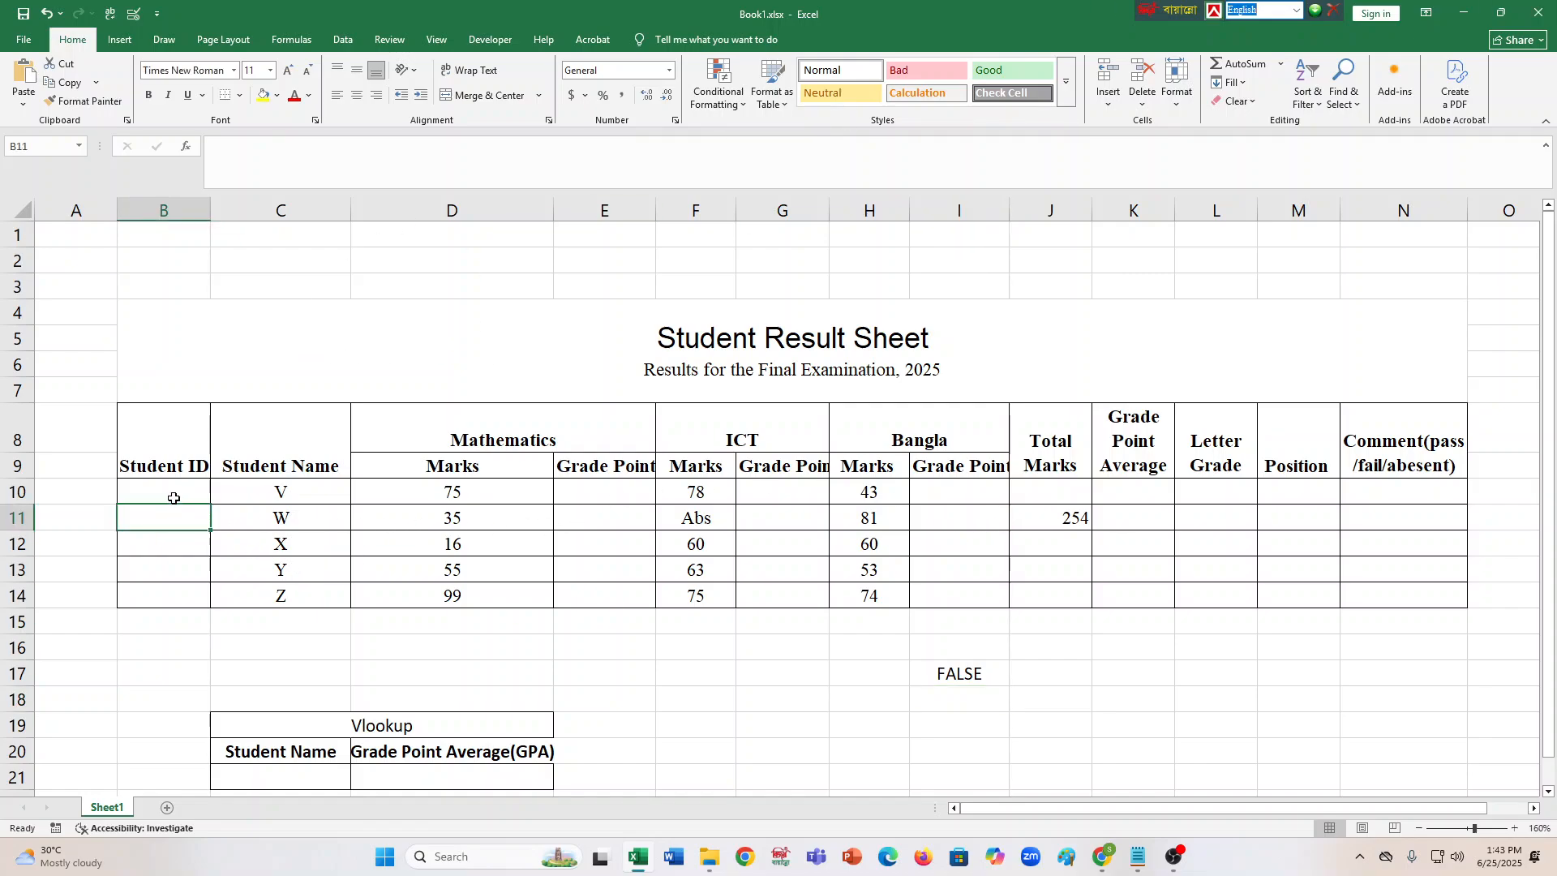
click(173, 497)
text(s)
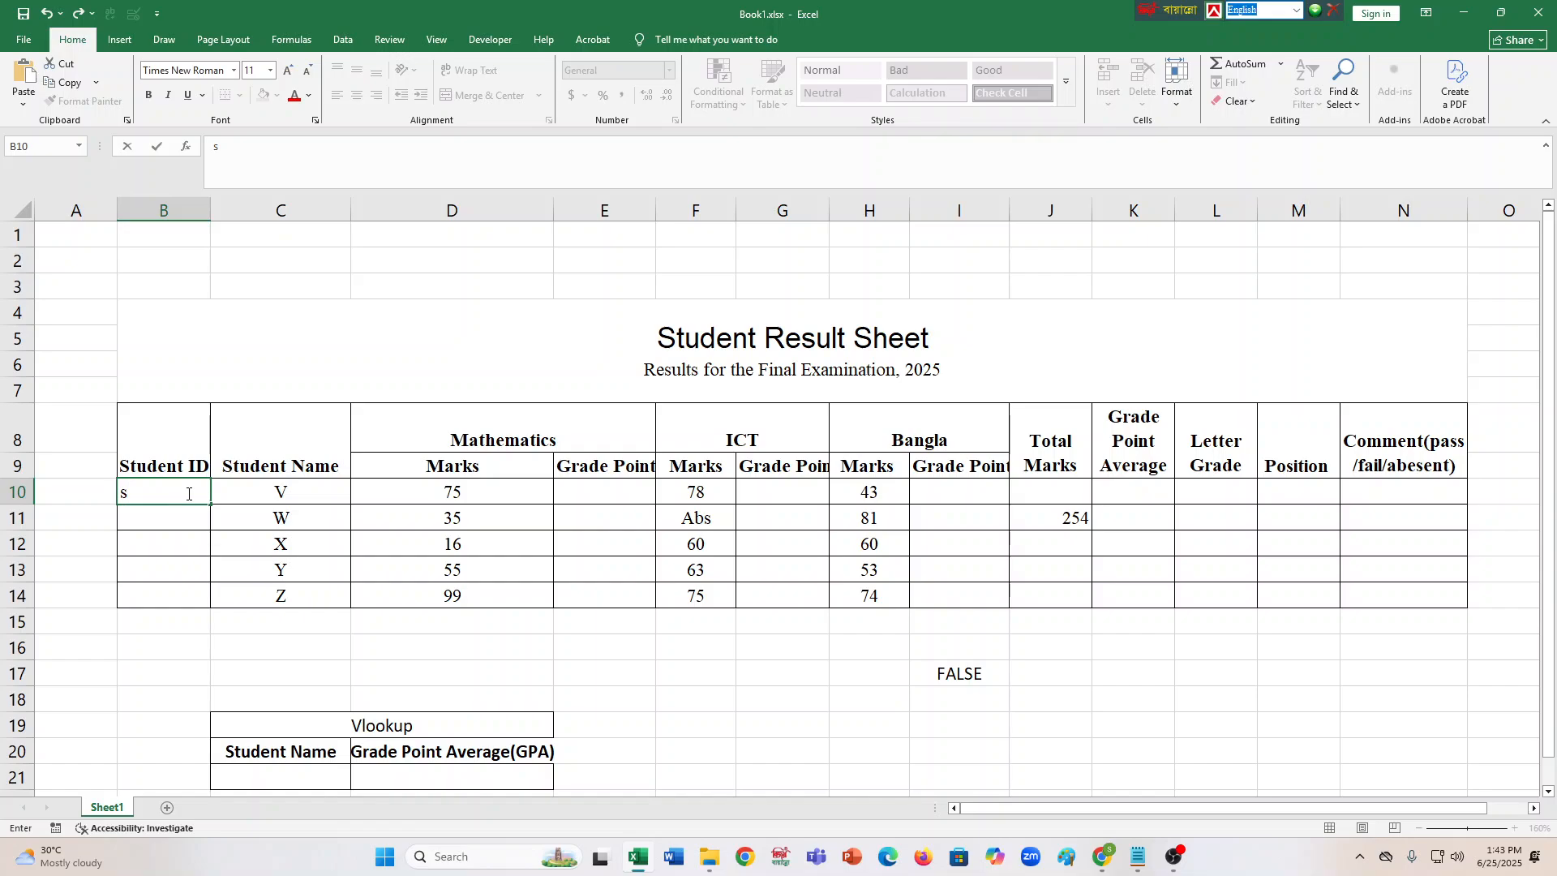
text(4549*879878+4)
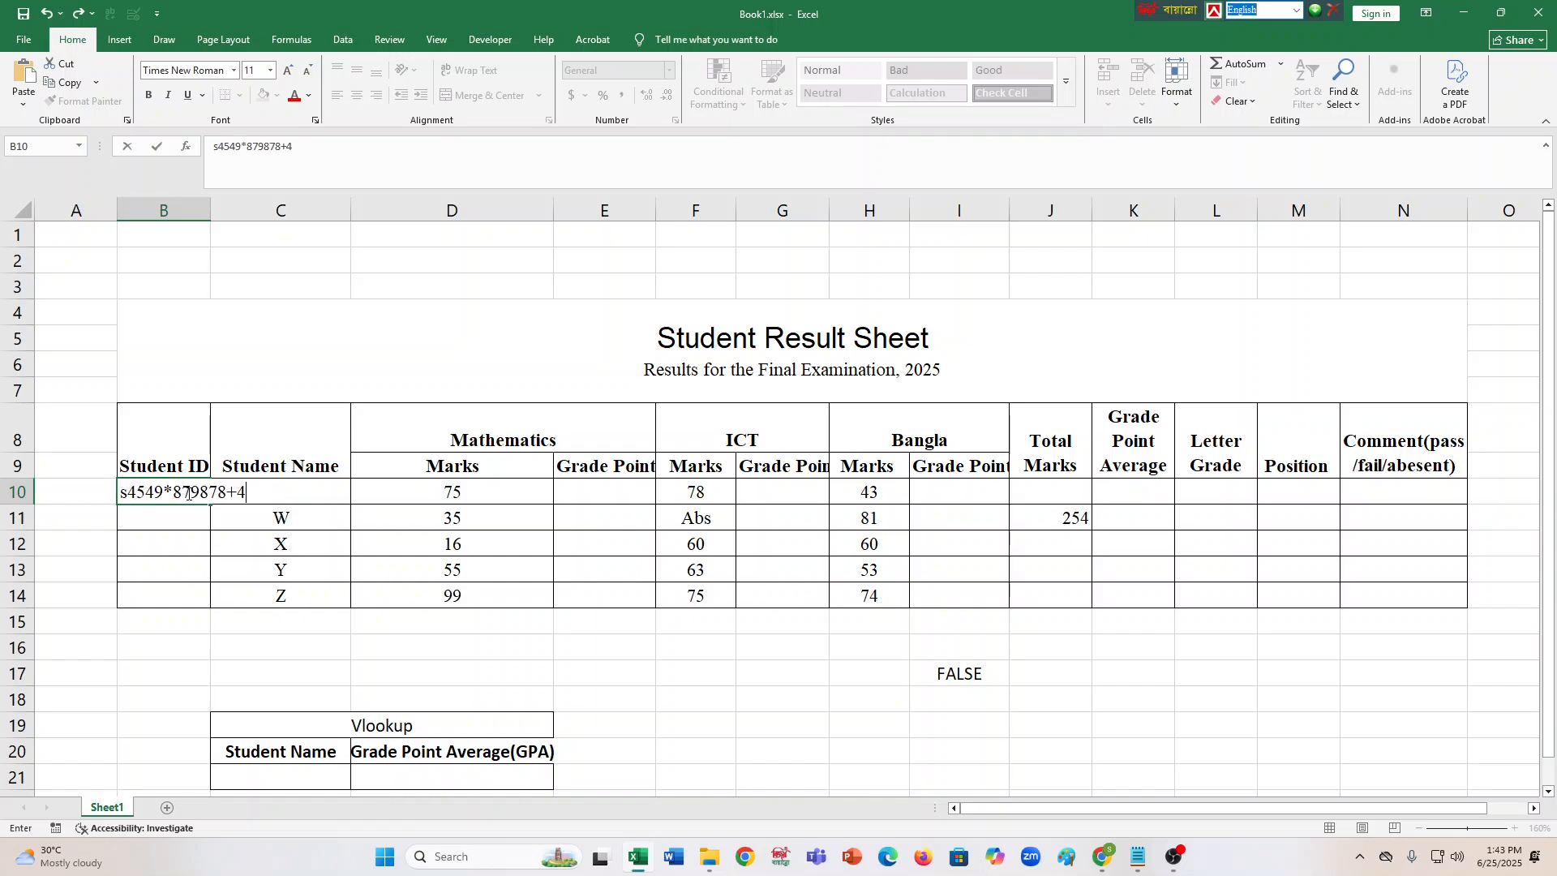
key(Return)
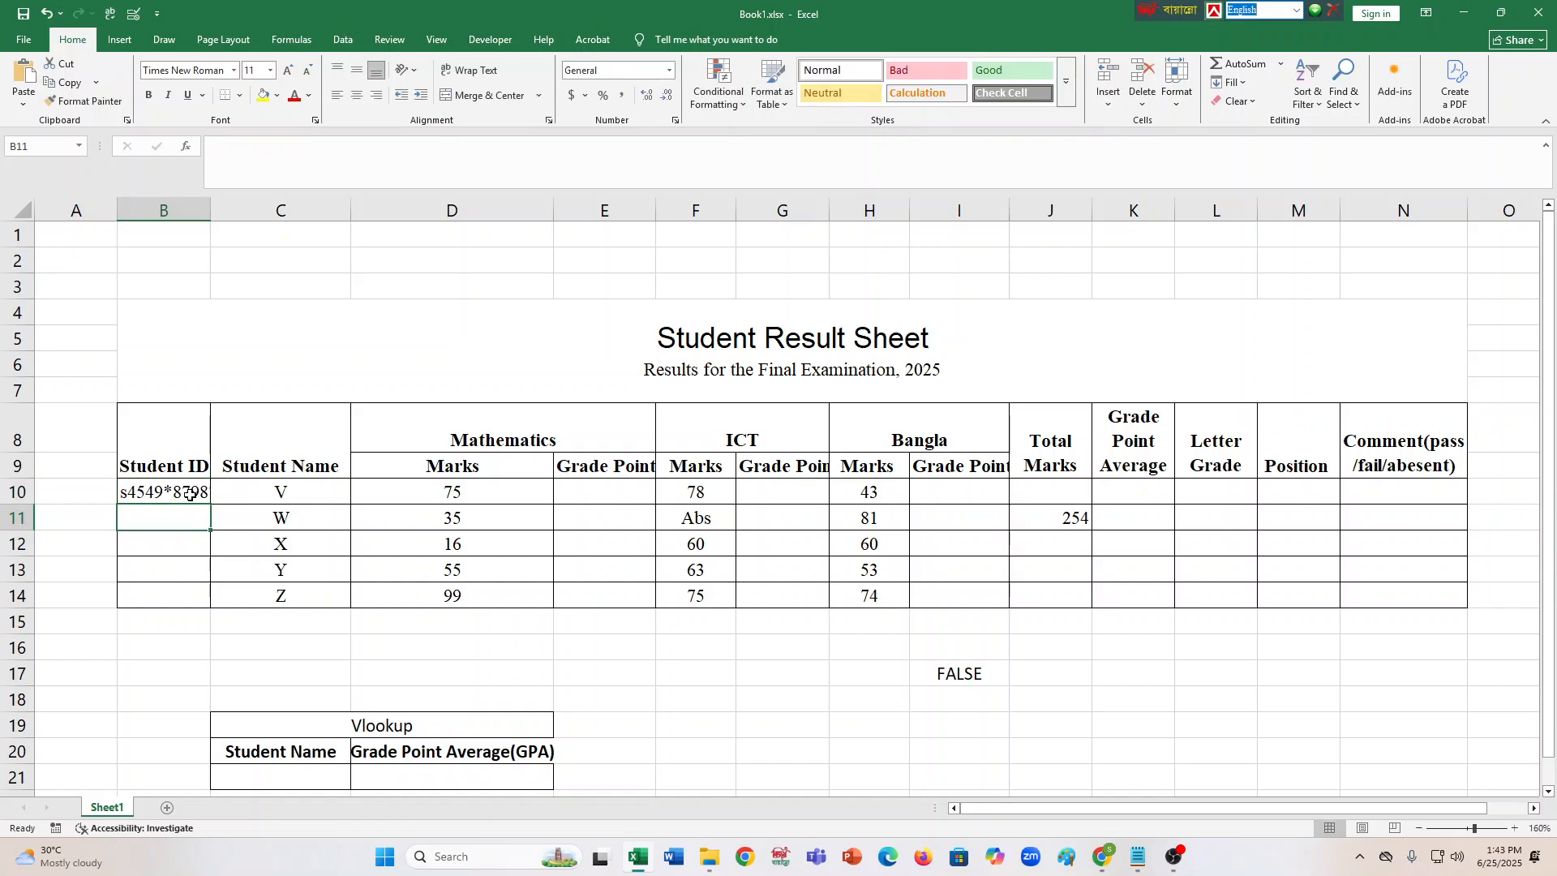
Replace the test entry in B10 with a valid six-character student ID and fill the series down to B14.
click(187, 492)
key(Delete)
text(s)
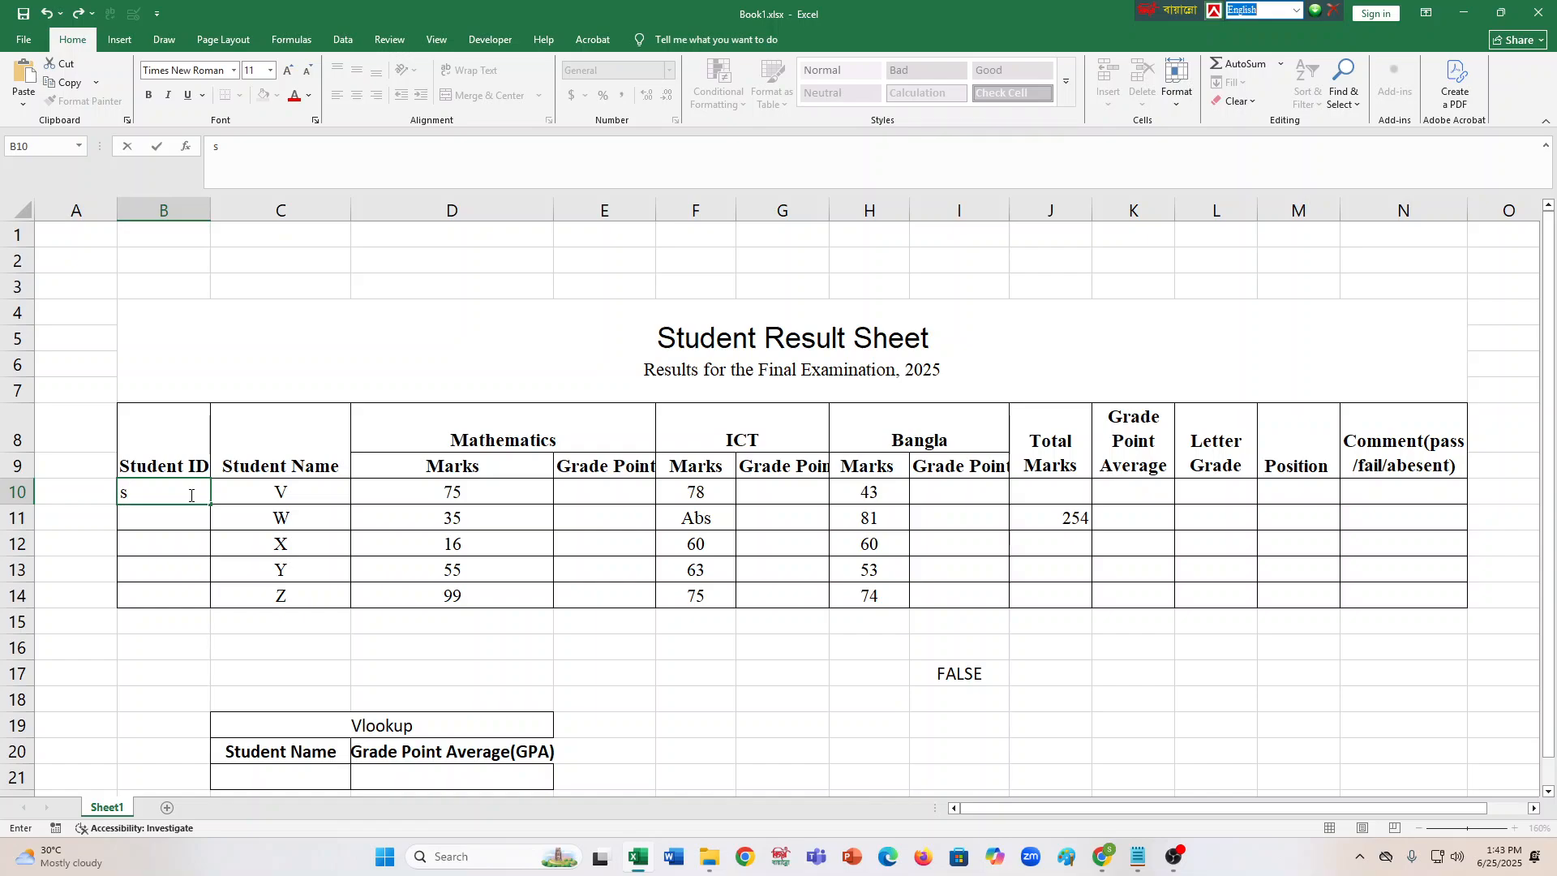
text(10001)
key(Return)
click(171, 486)
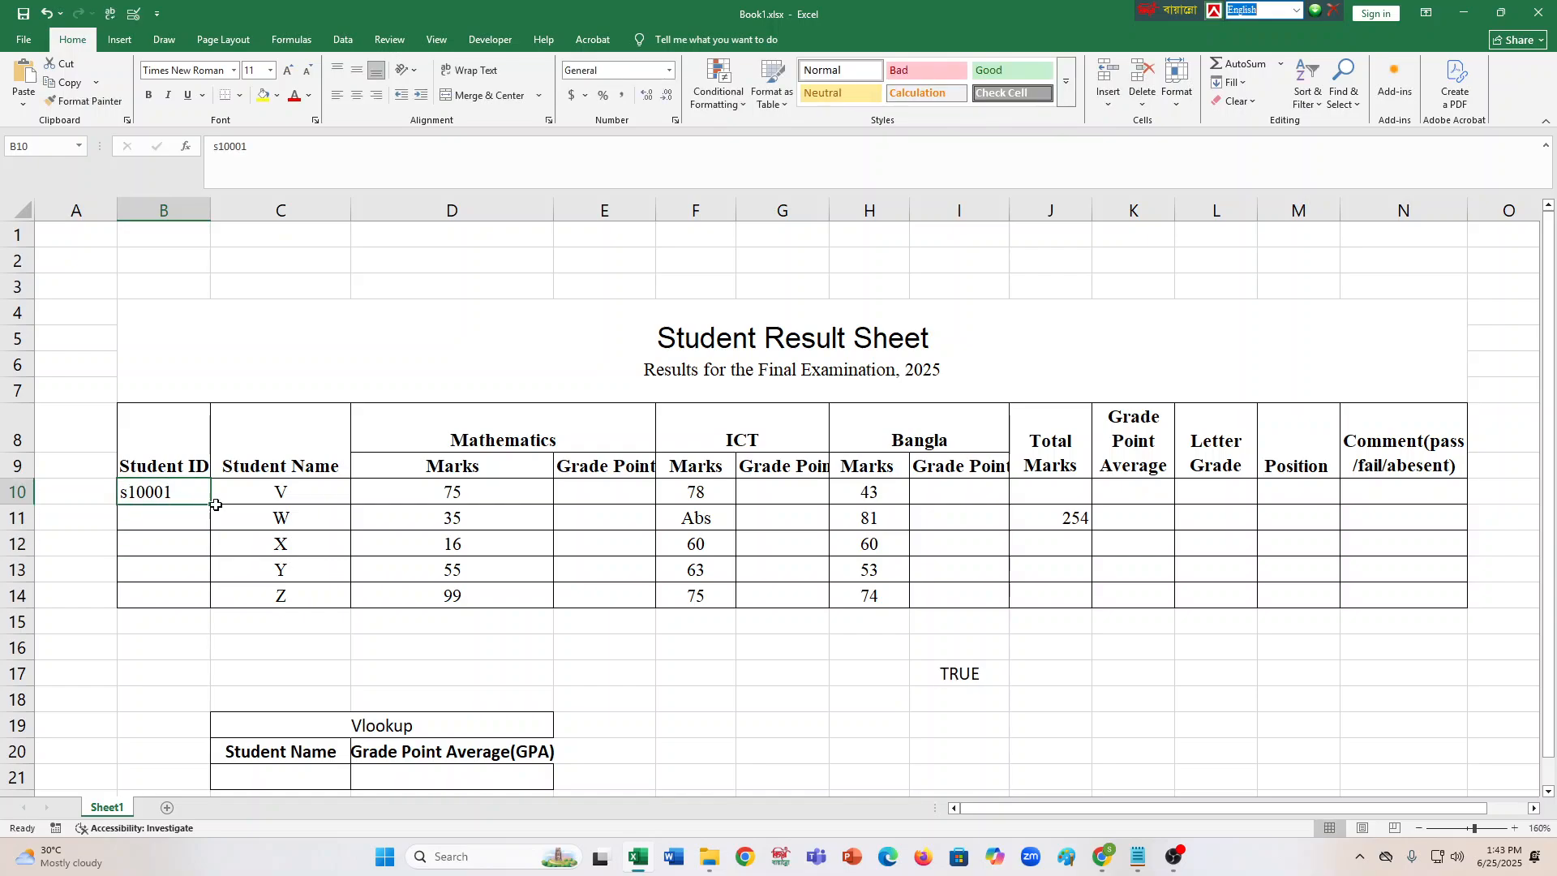
drag(215, 504, 210, 607)
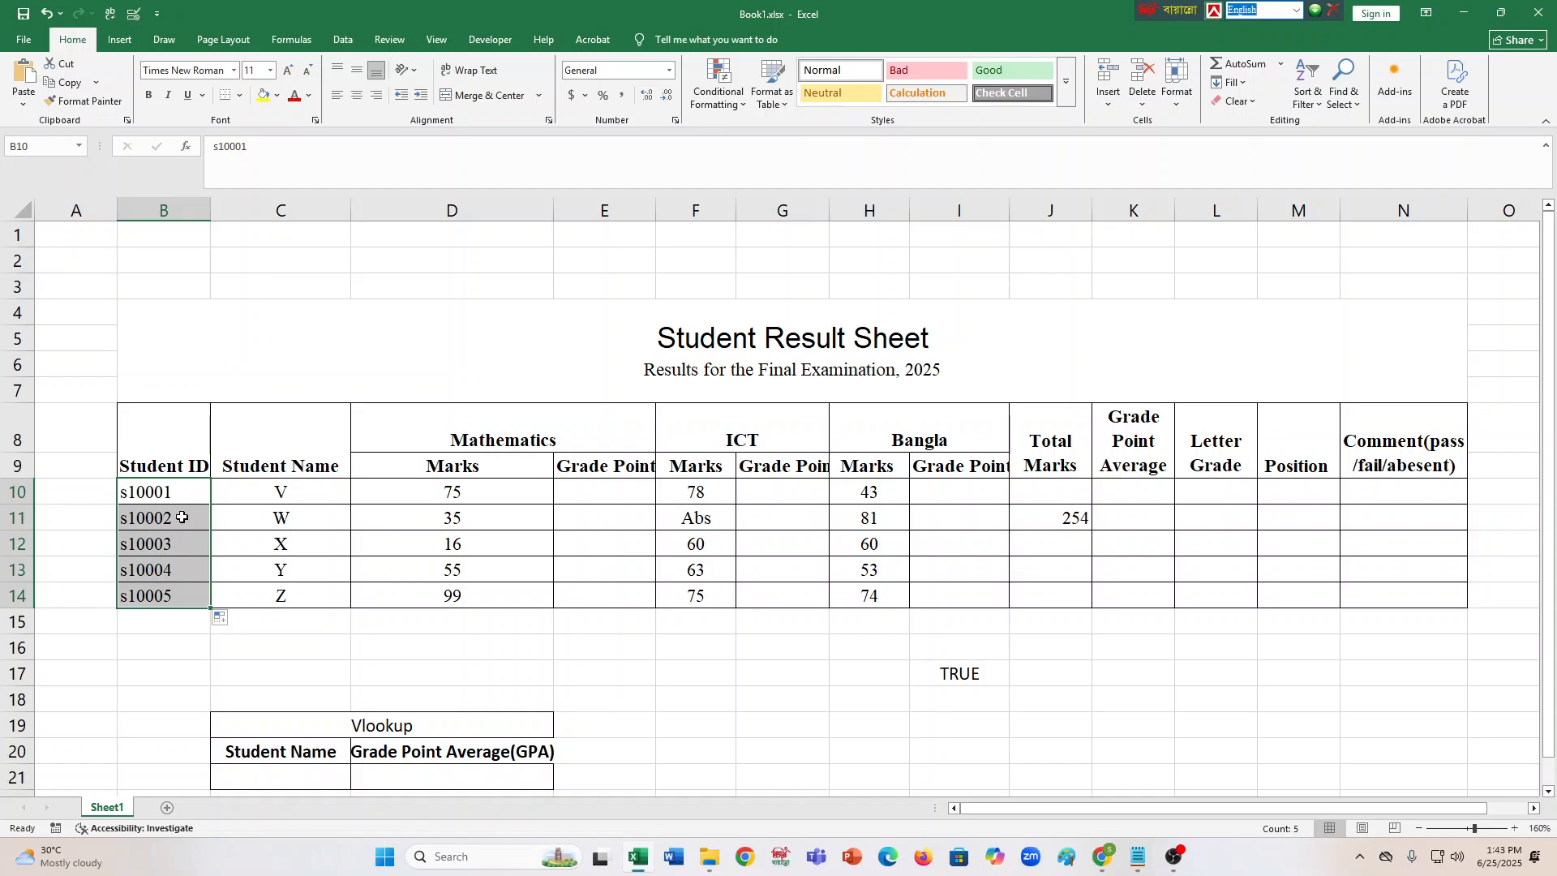
Change the student ID in B11 to duplicate the one in B10 to test the uniqueness condition.
double_click(182, 516)
key(BackSpace)
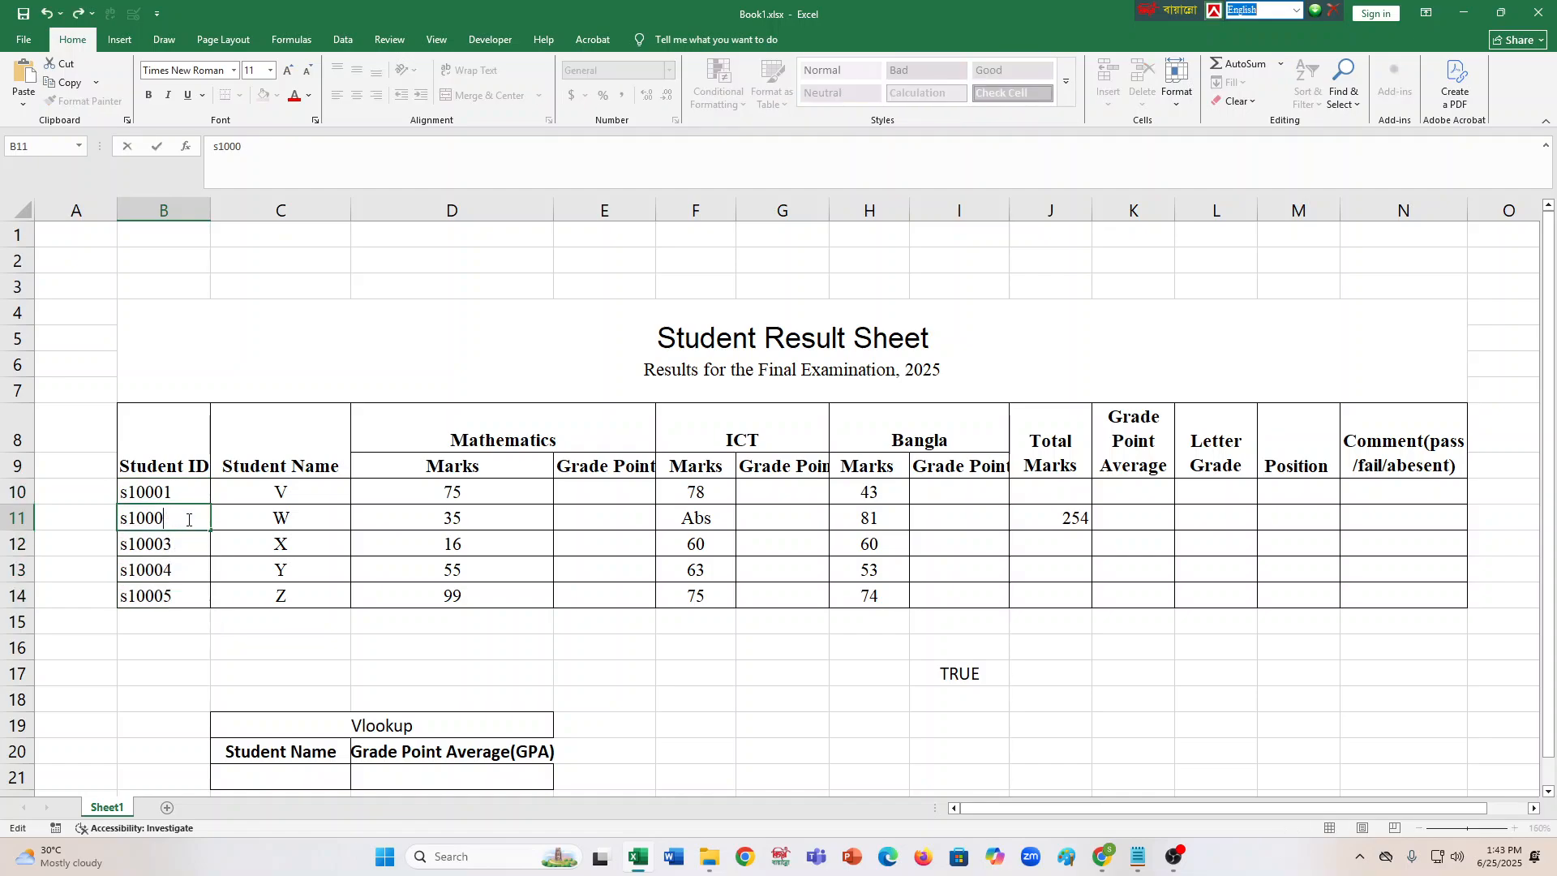
text(1)
key(Return)
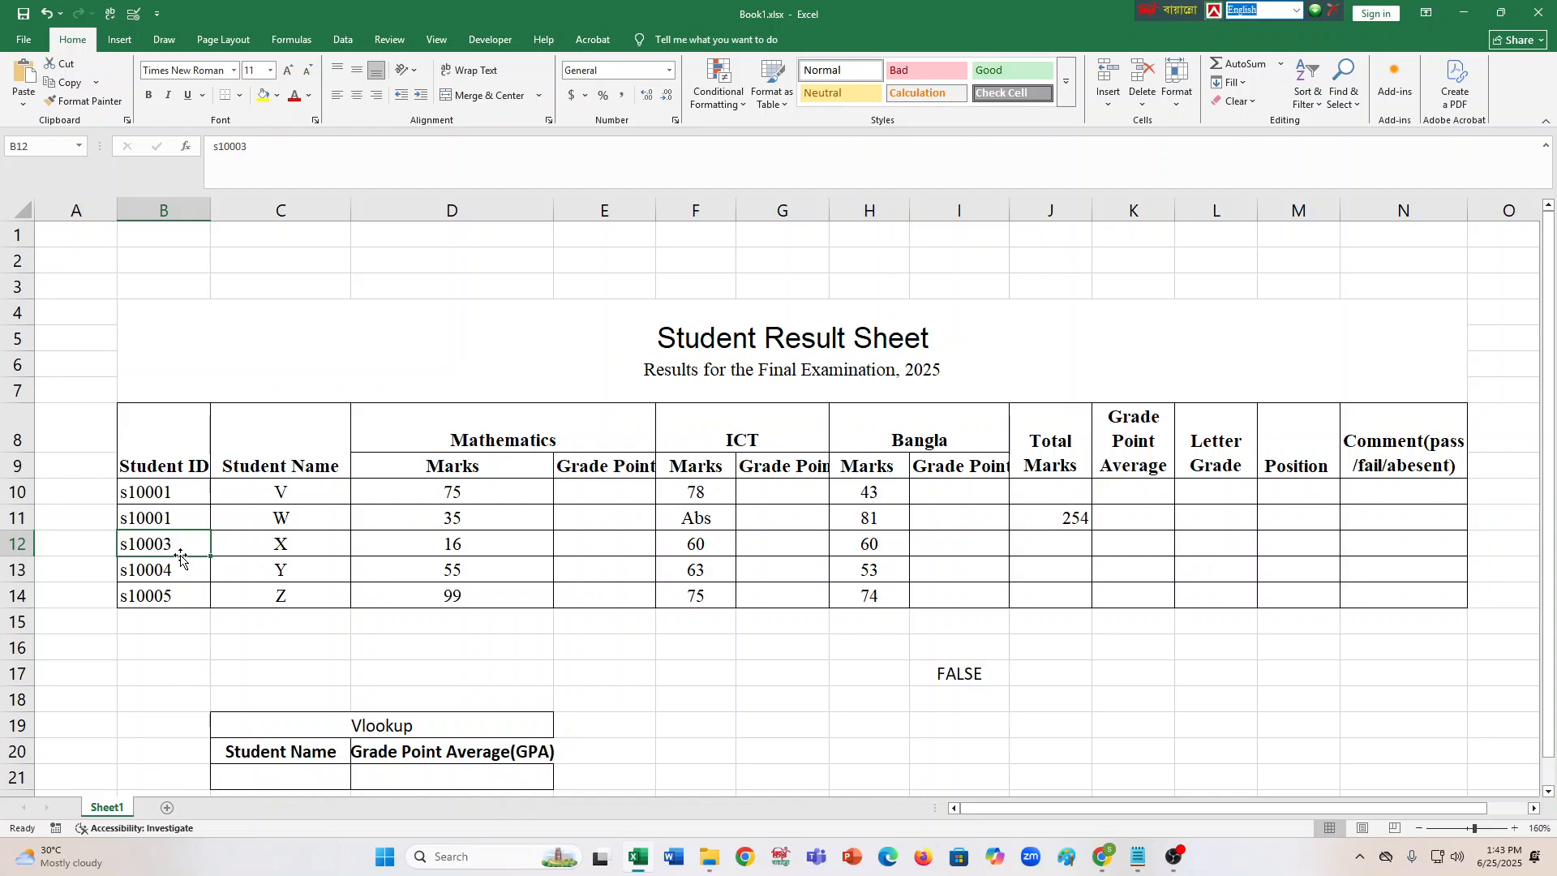
Restore the sequential student ID in B11 so that it ends in 2.
click(172, 517)
double_click(187, 517)
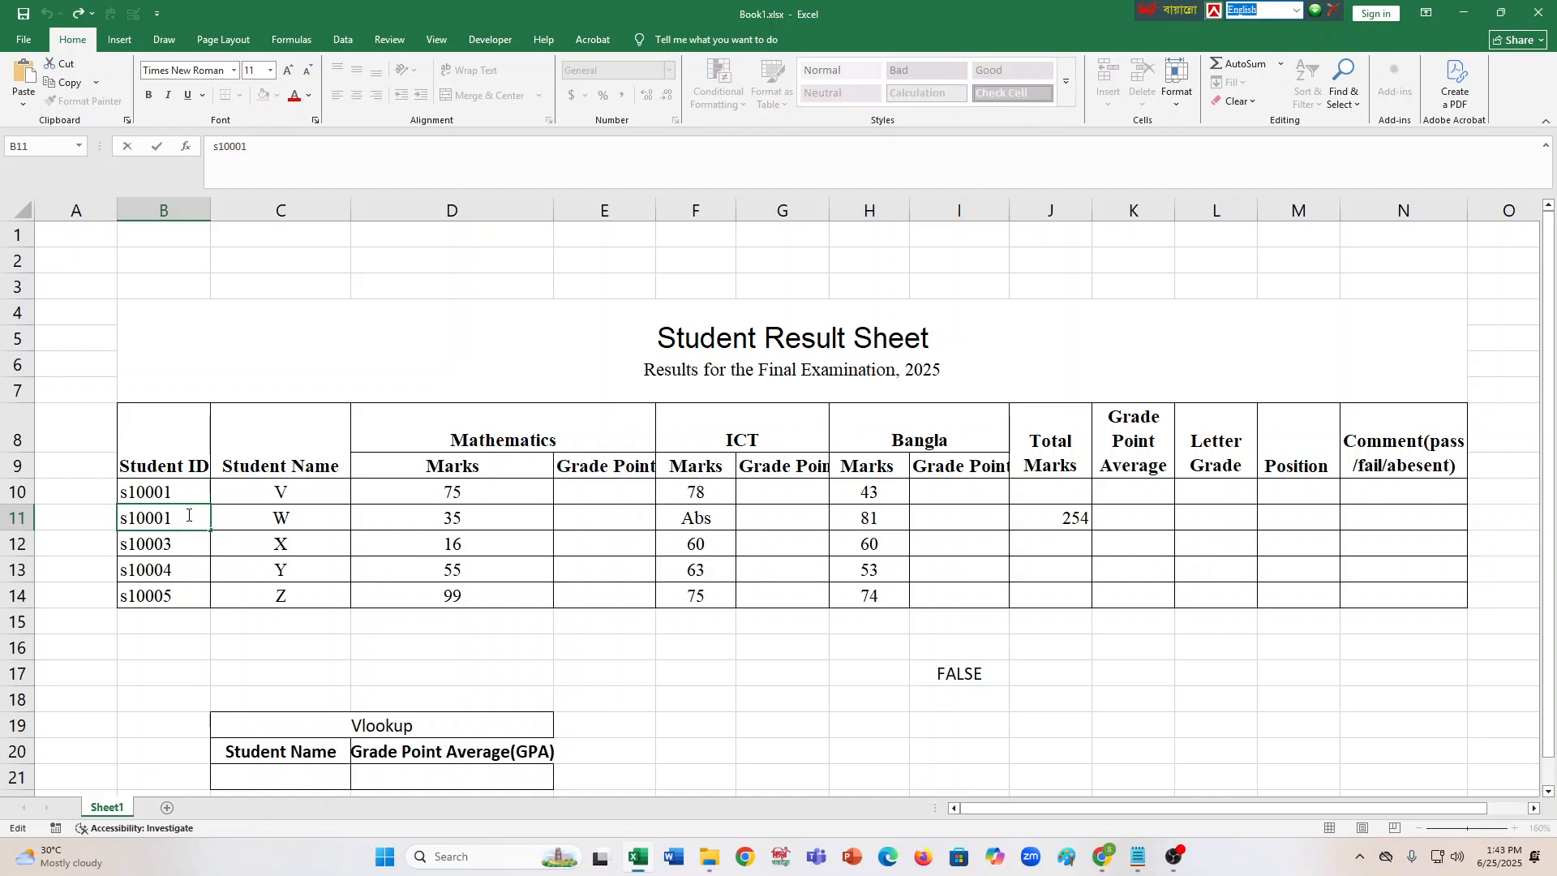
key(BackSpace)
text(2)
click(183, 662)
Copy the entire AND validation formula from I17 and leave the cell unchanged.
click(179, 495)
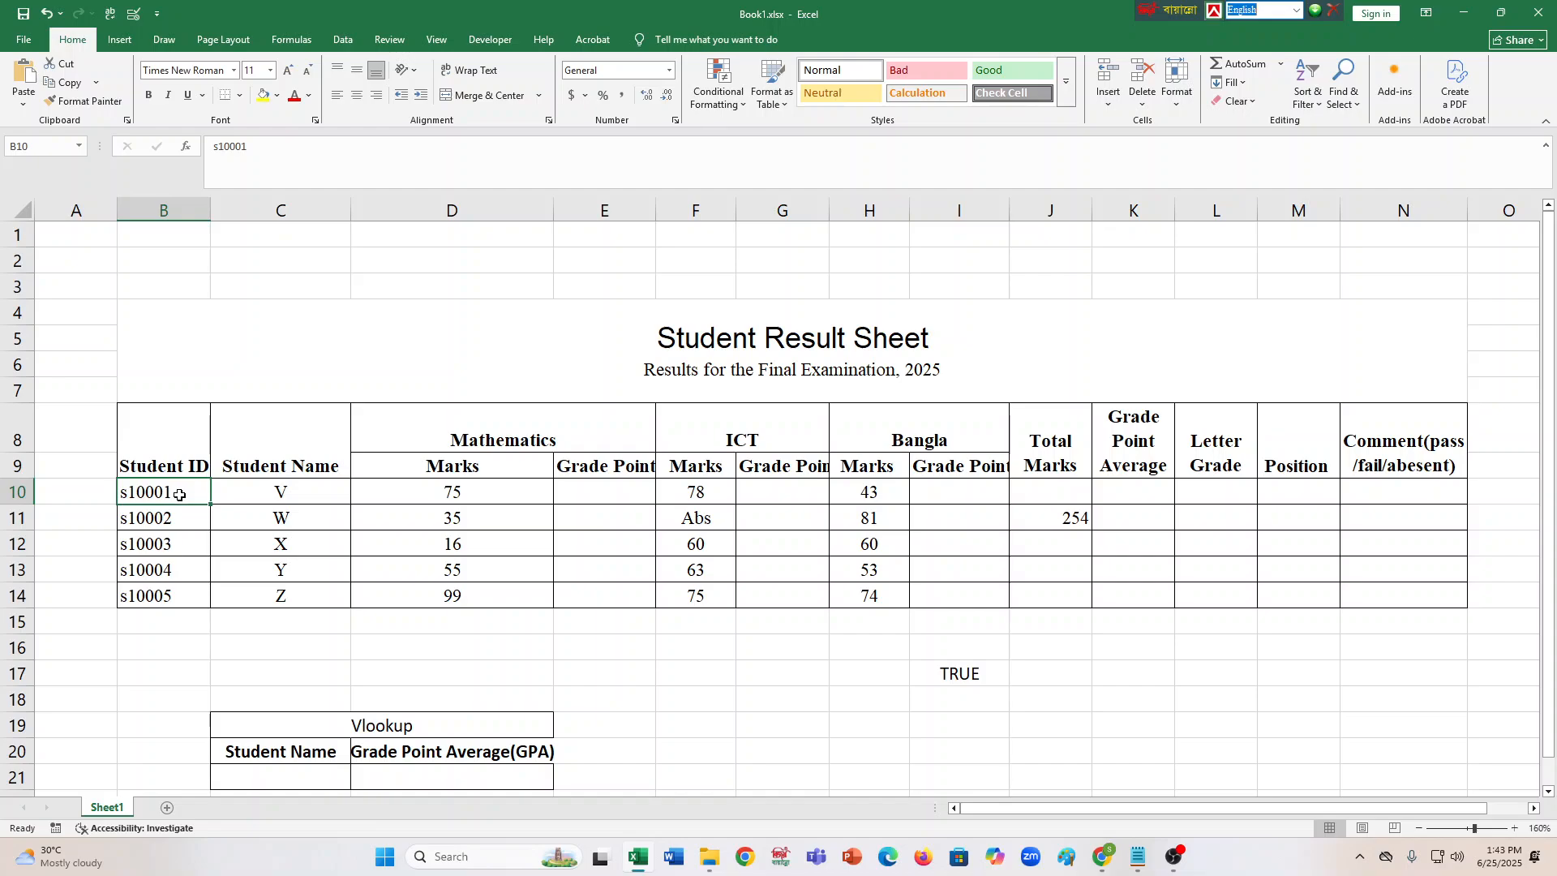
drag(179, 494, 185, 598)
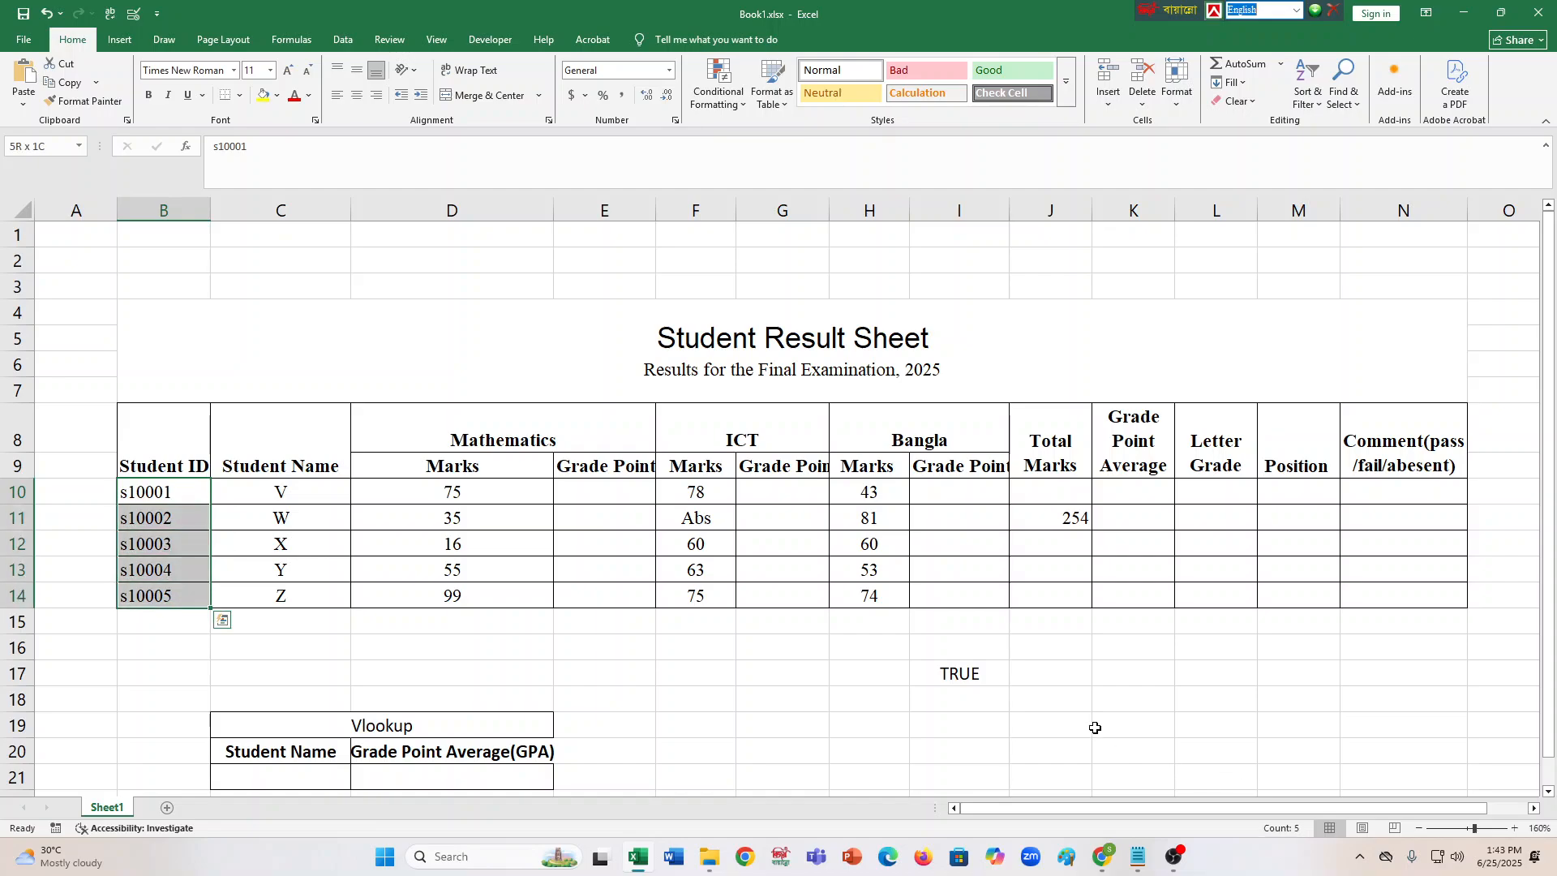
click(967, 678)
click(198, 497)
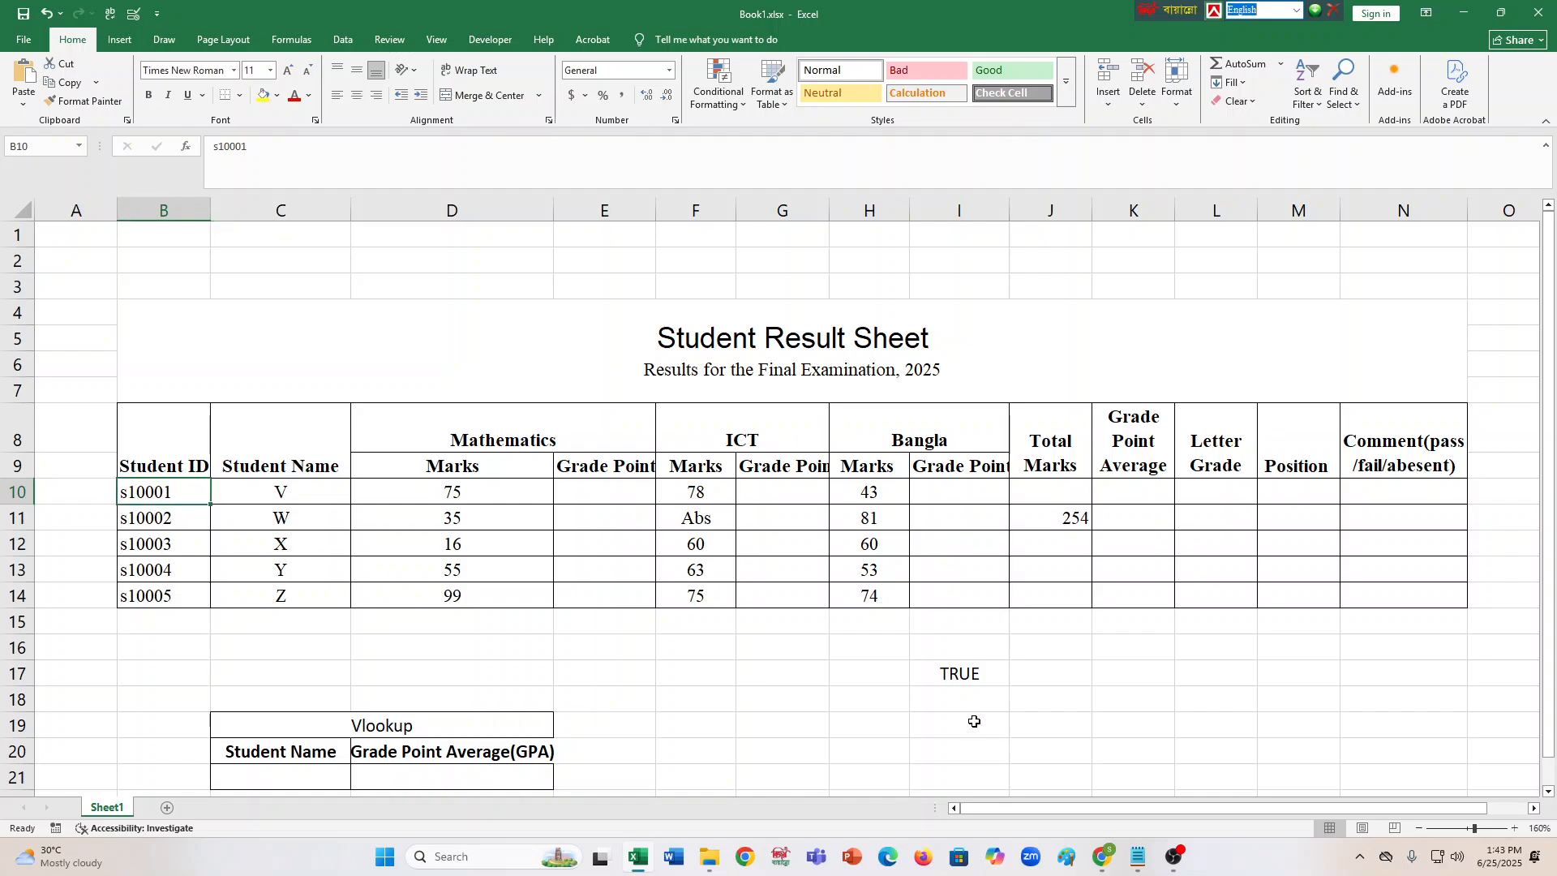
click(950, 672)
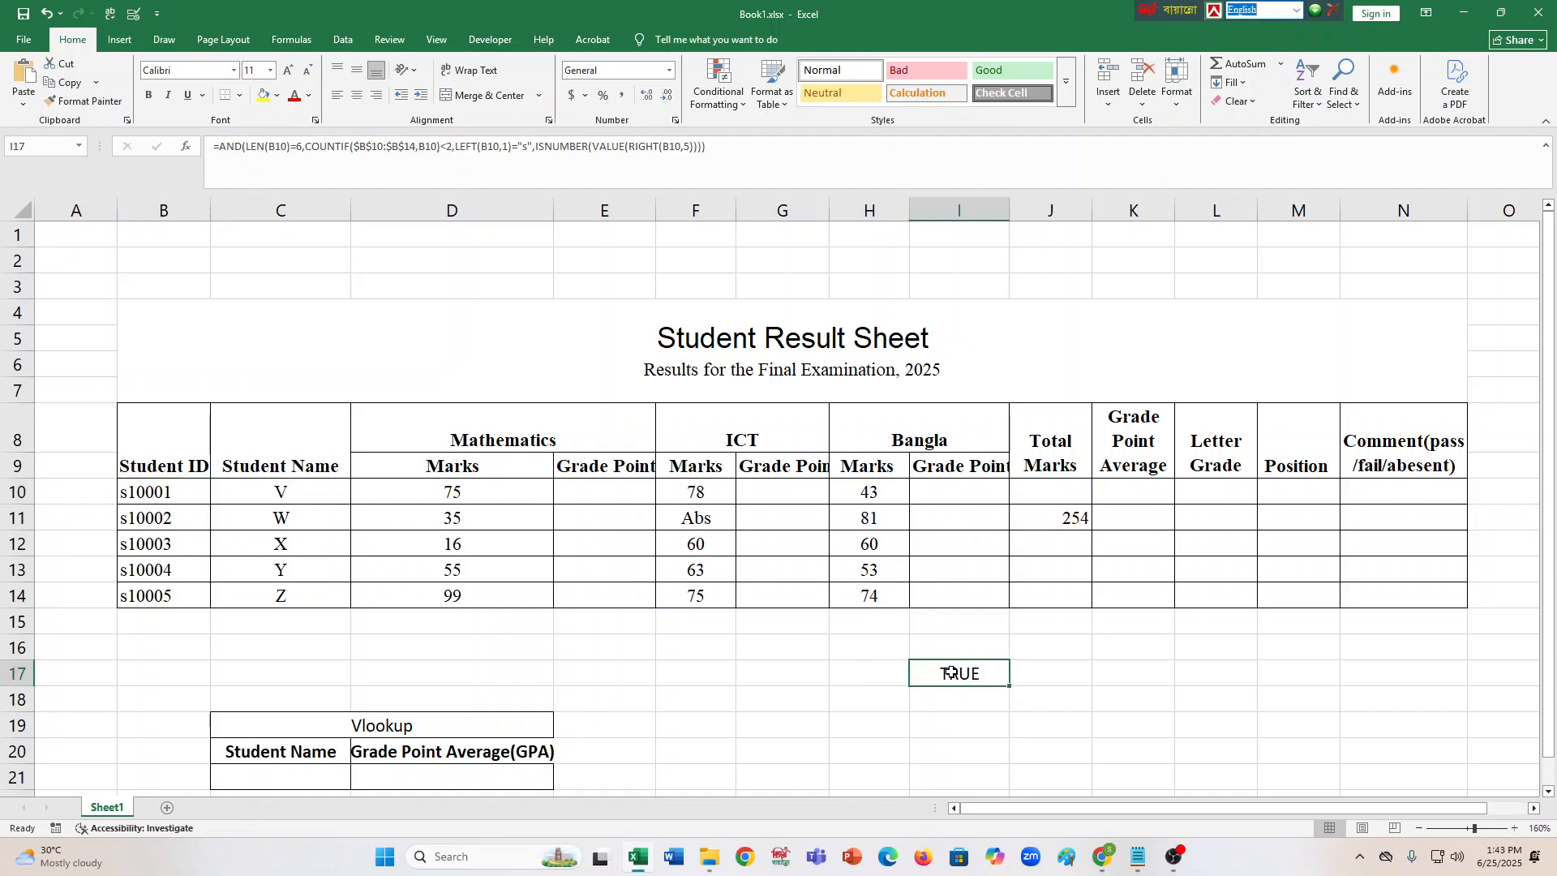
drag(707, 147, 96, 101)
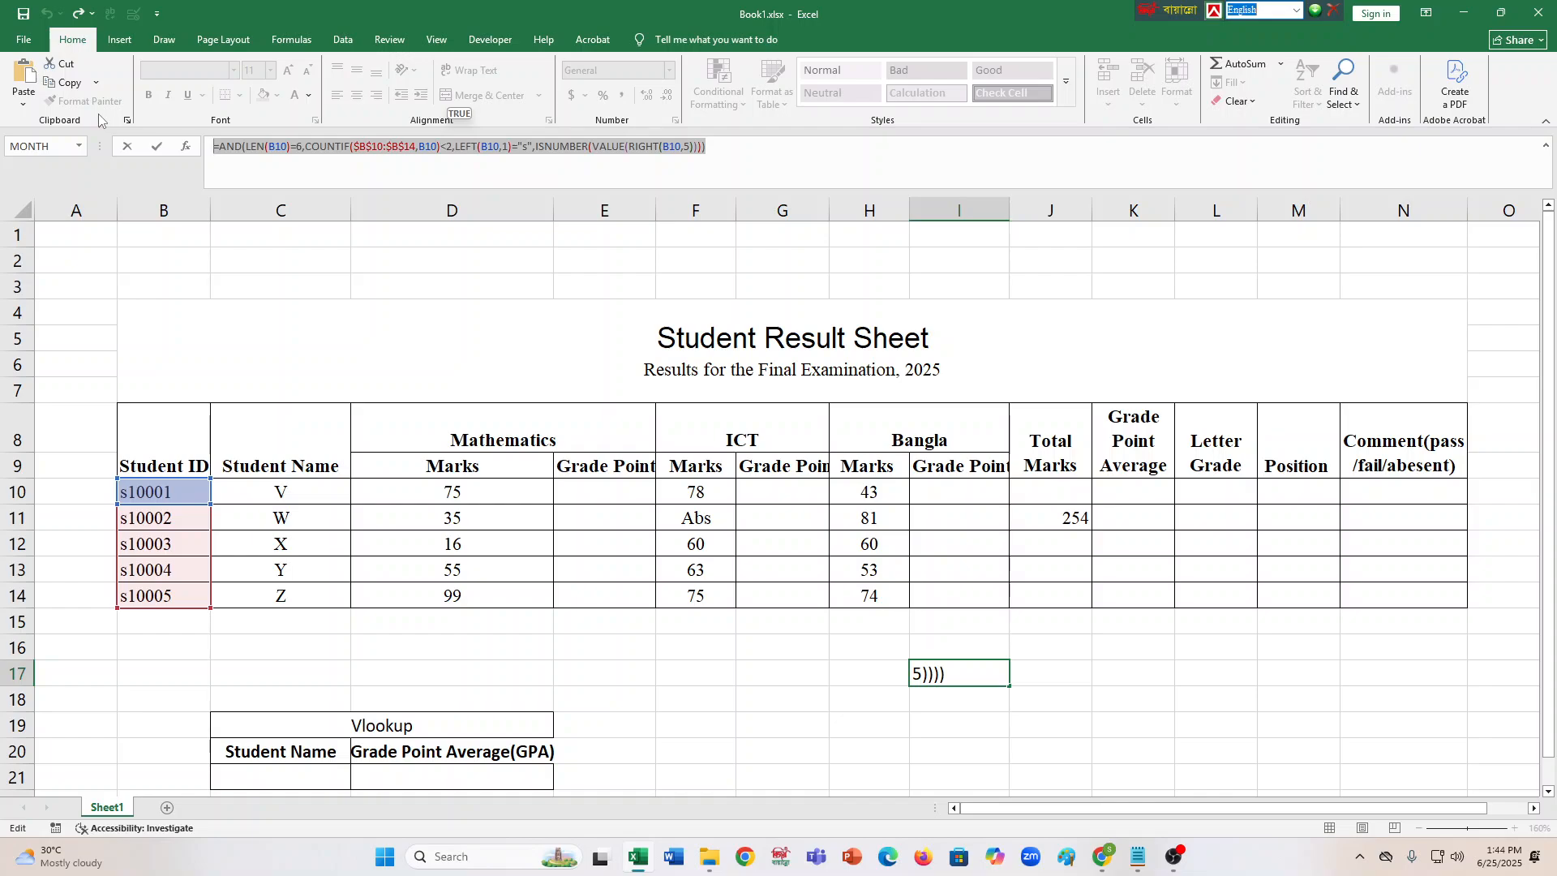
key(Escape)
Apply Custom data validation to the Student ID cells B10:B14, using the copied AND formula as the rule.
click(191, 501)
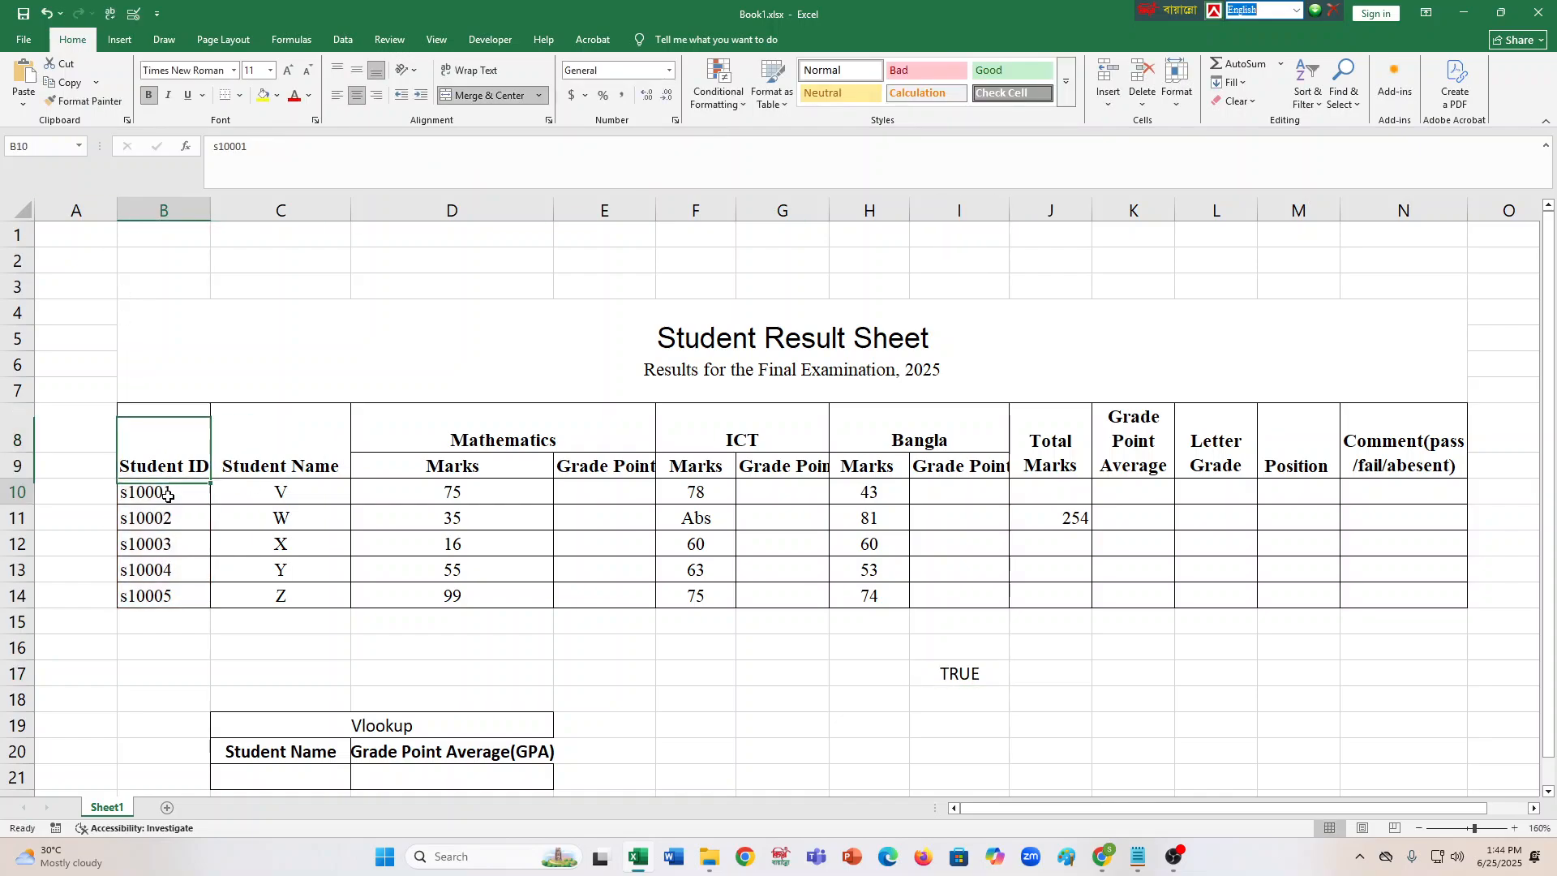
key(shift+Down)
key(shift+Down)
key(shift+Down)
key(shift+Down)
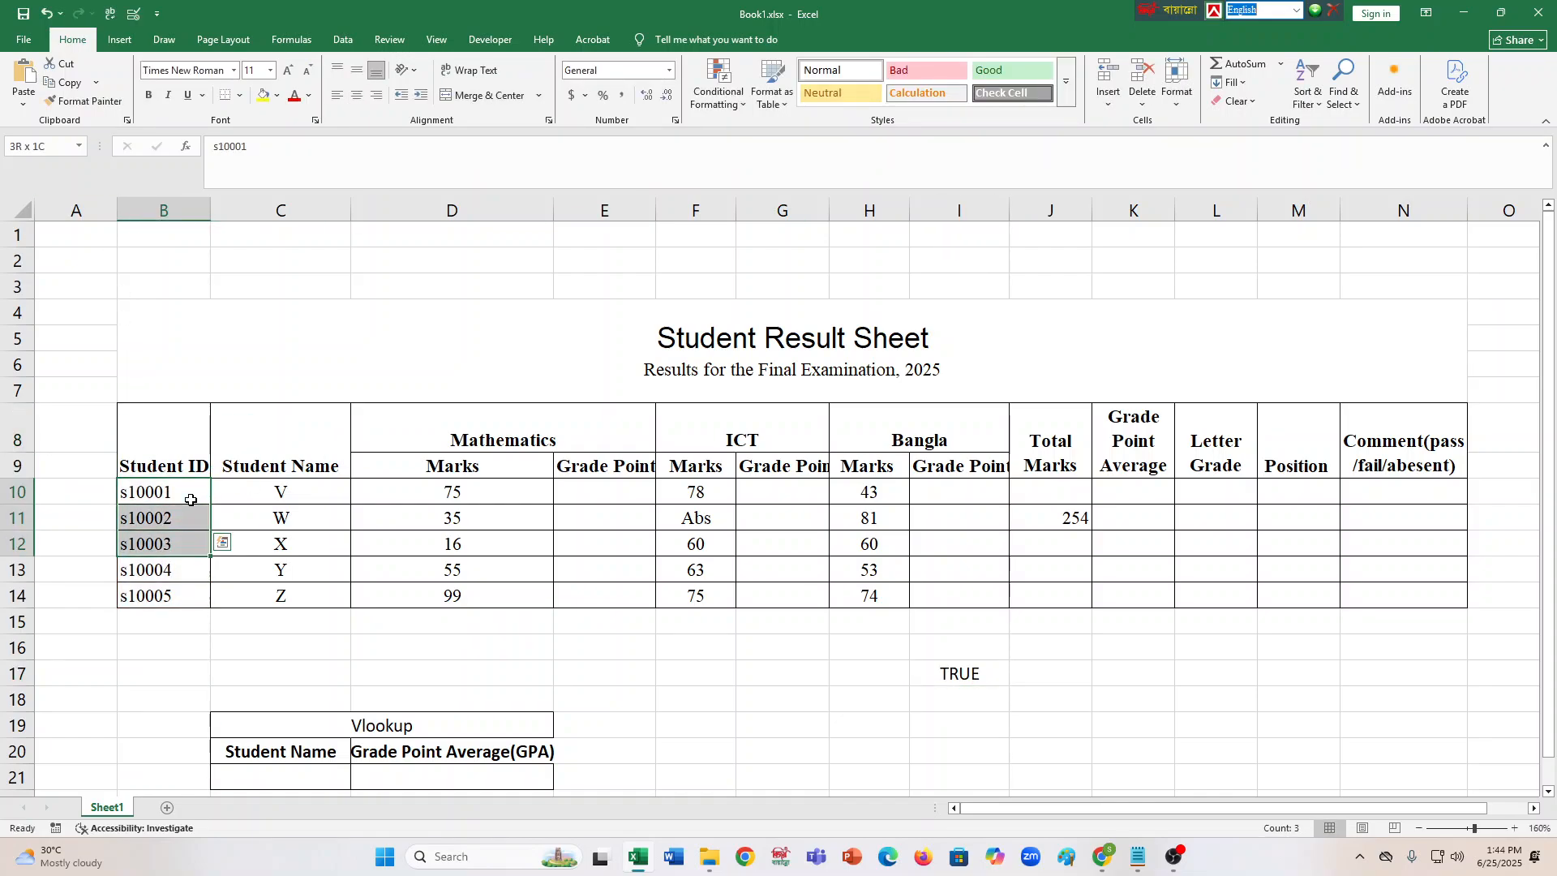
click(342, 39)
click(797, 109)
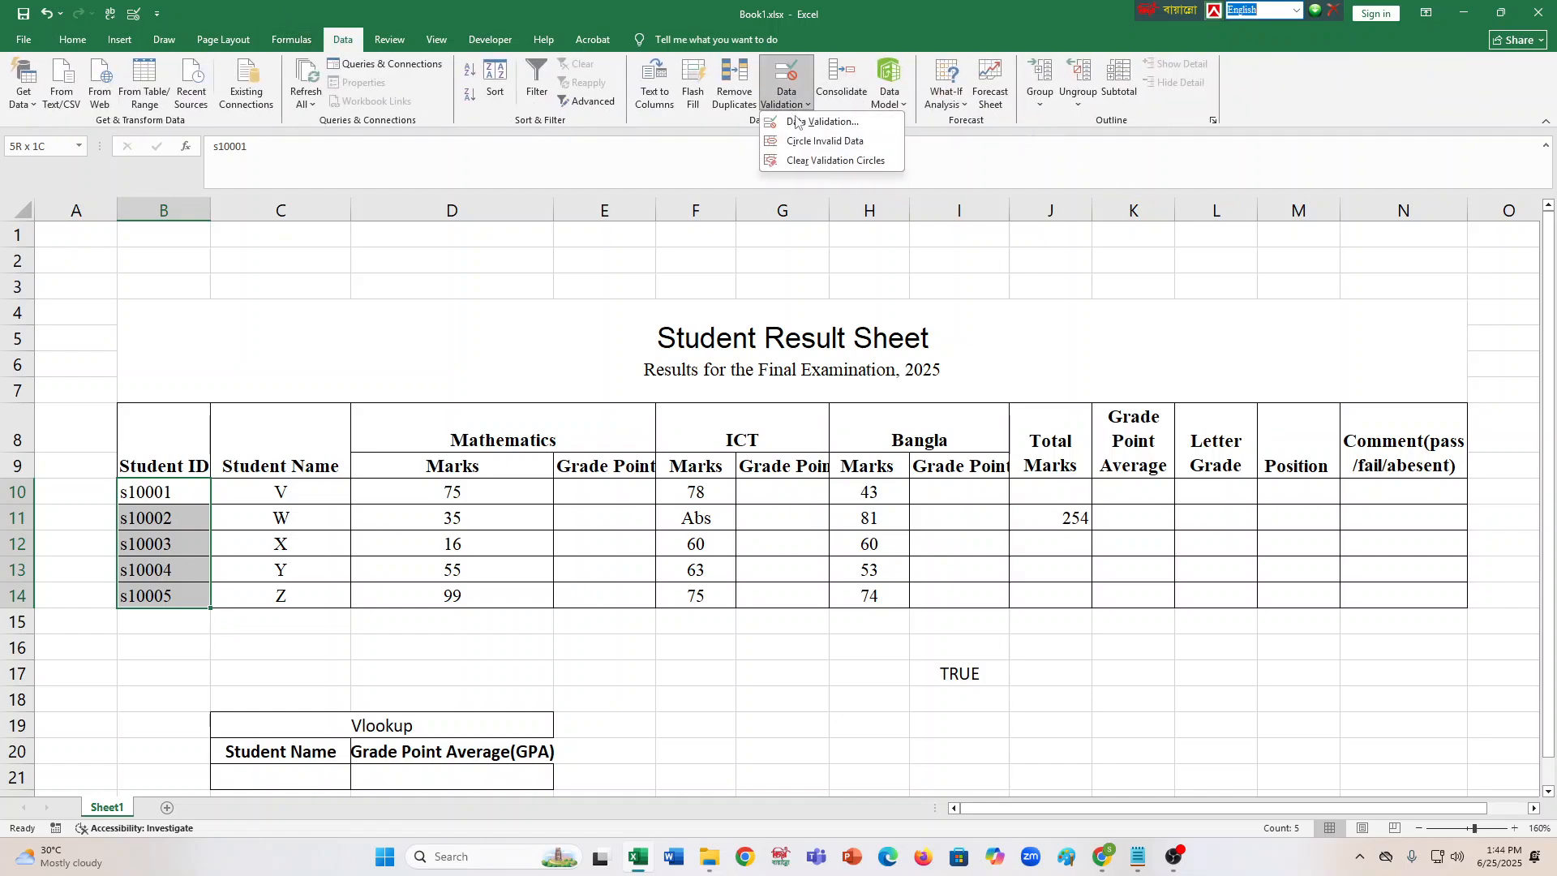
click(815, 124)
click(1058, 393)
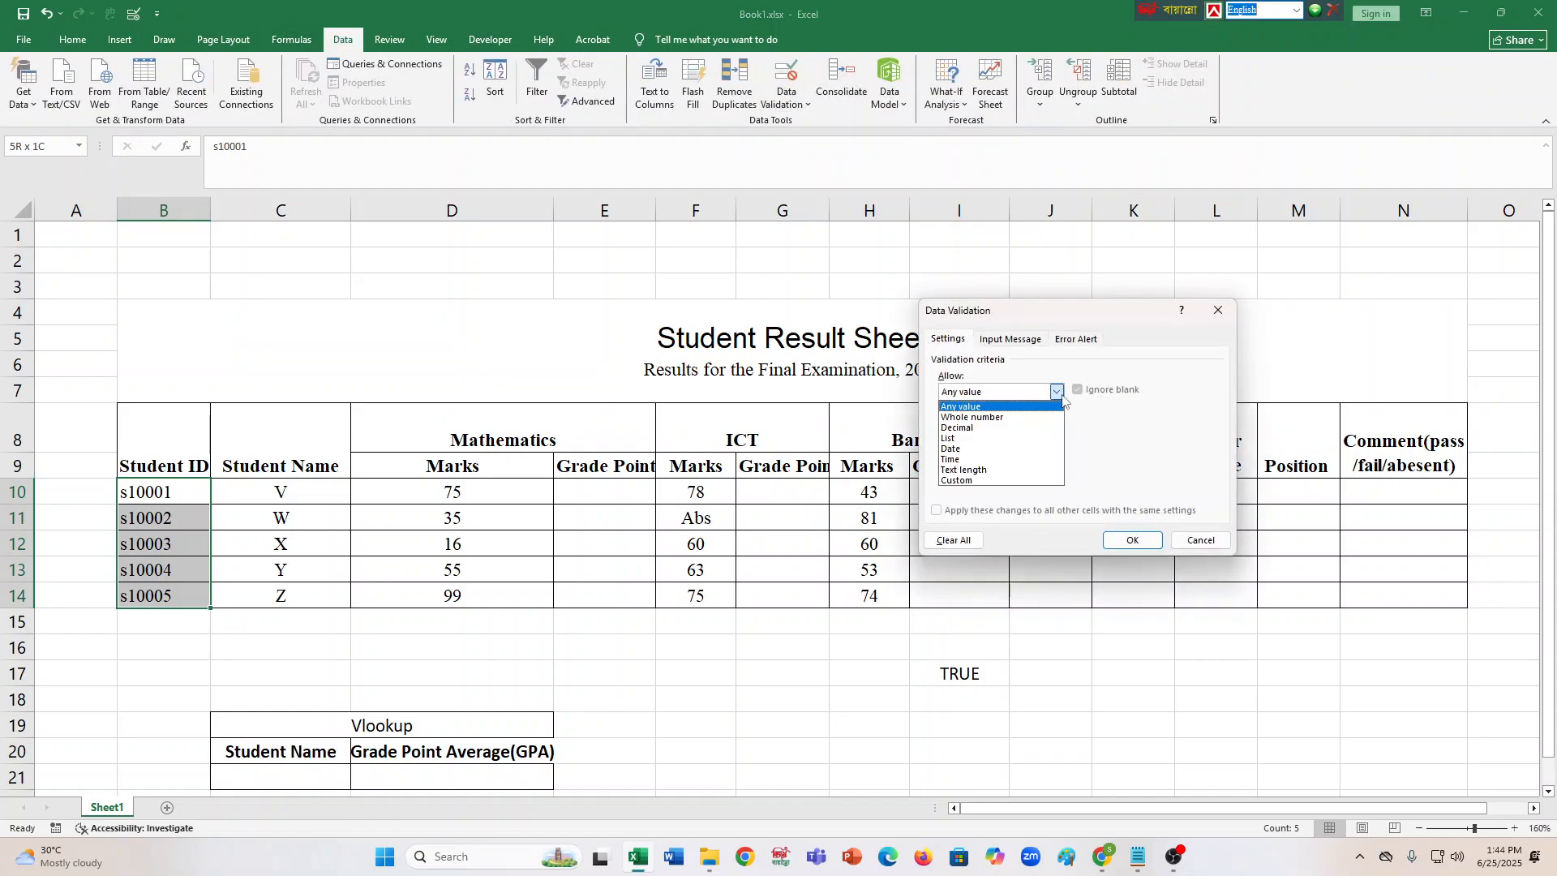
click(985, 482)
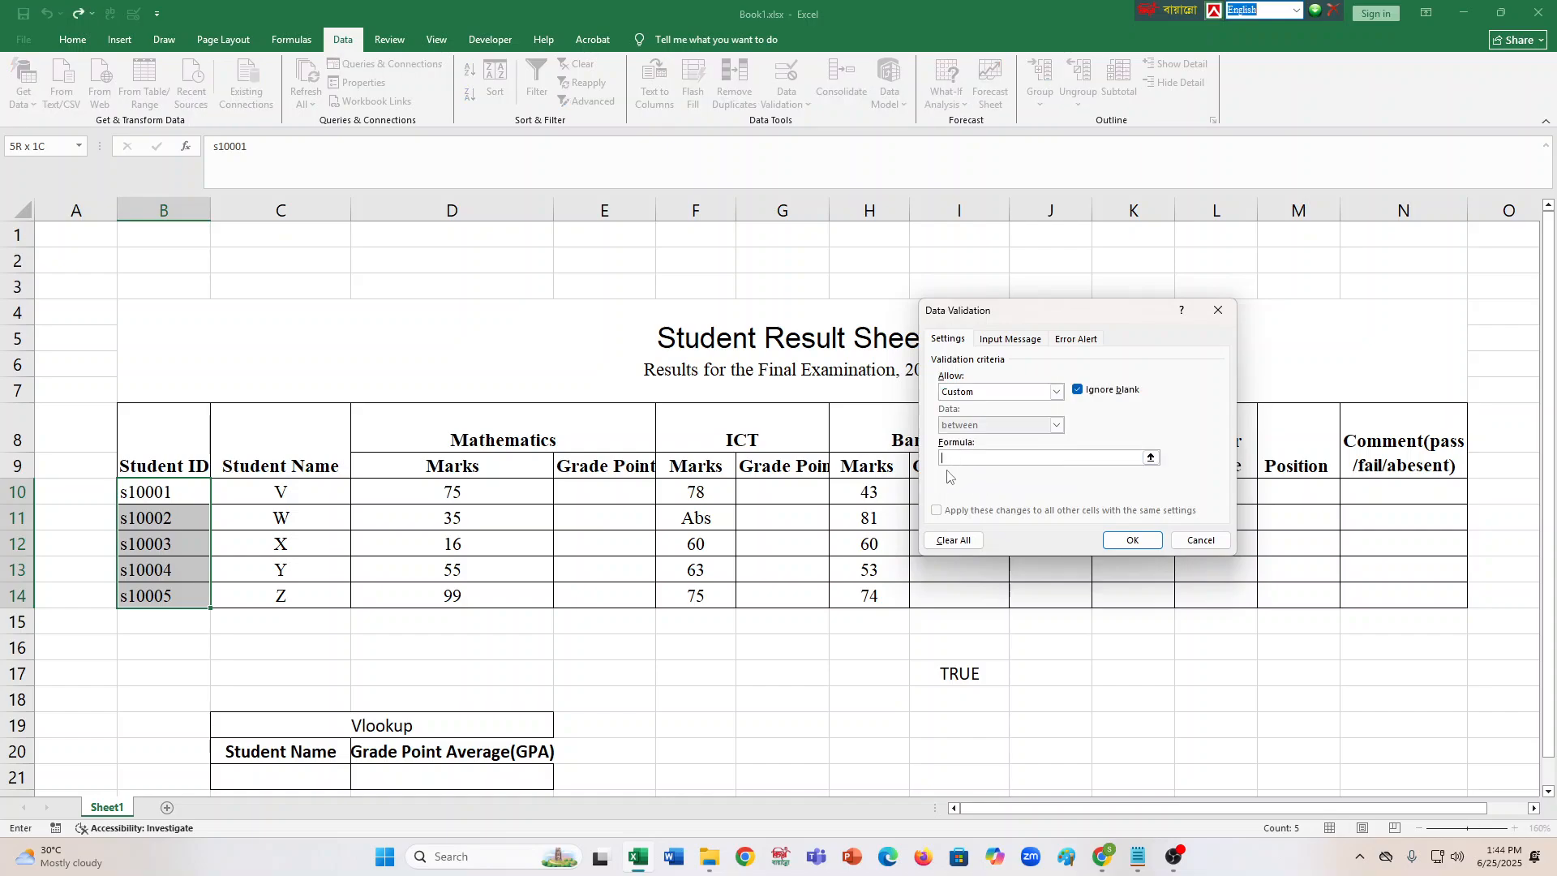
key(ctrl+v)
key(Return)
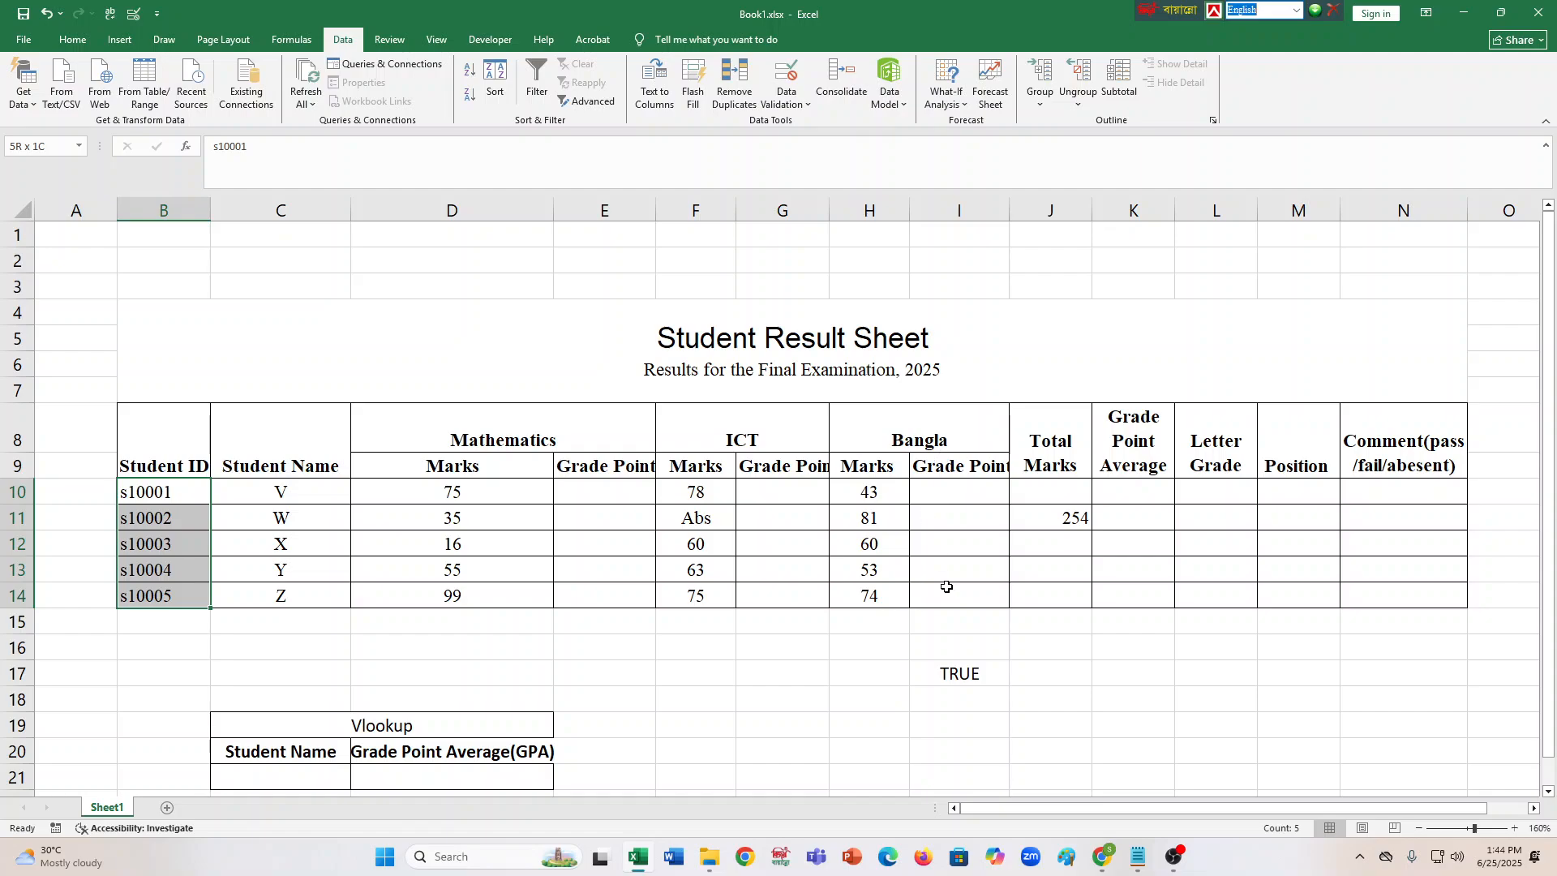
Check the data validation rule stored in B11 and close its settings without changes.
click(803, 709)
click(195, 517)
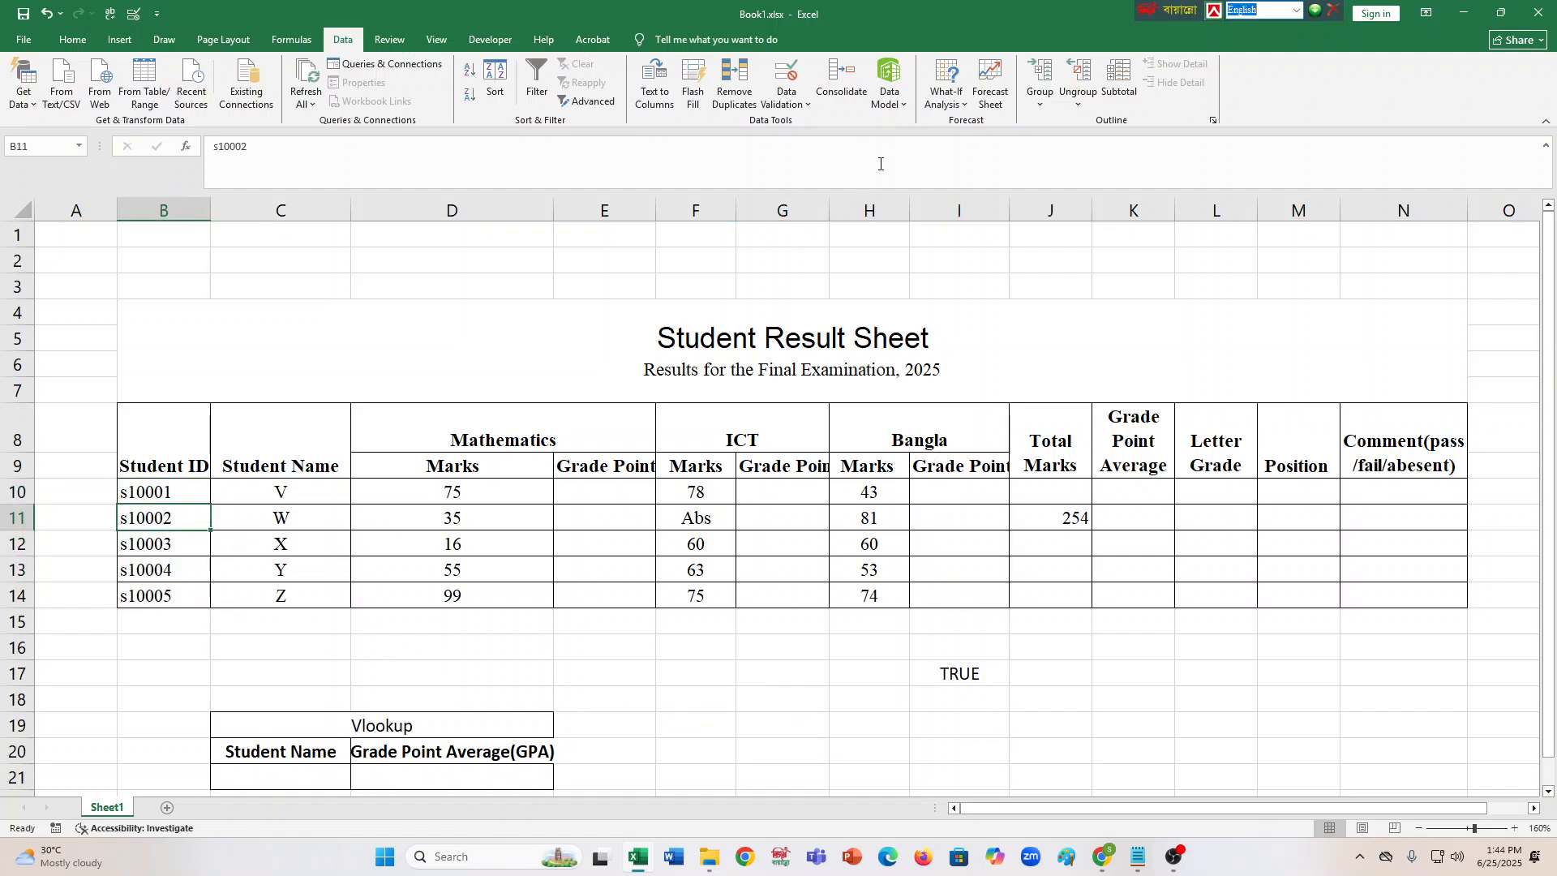
click(787, 97)
click(803, 132)
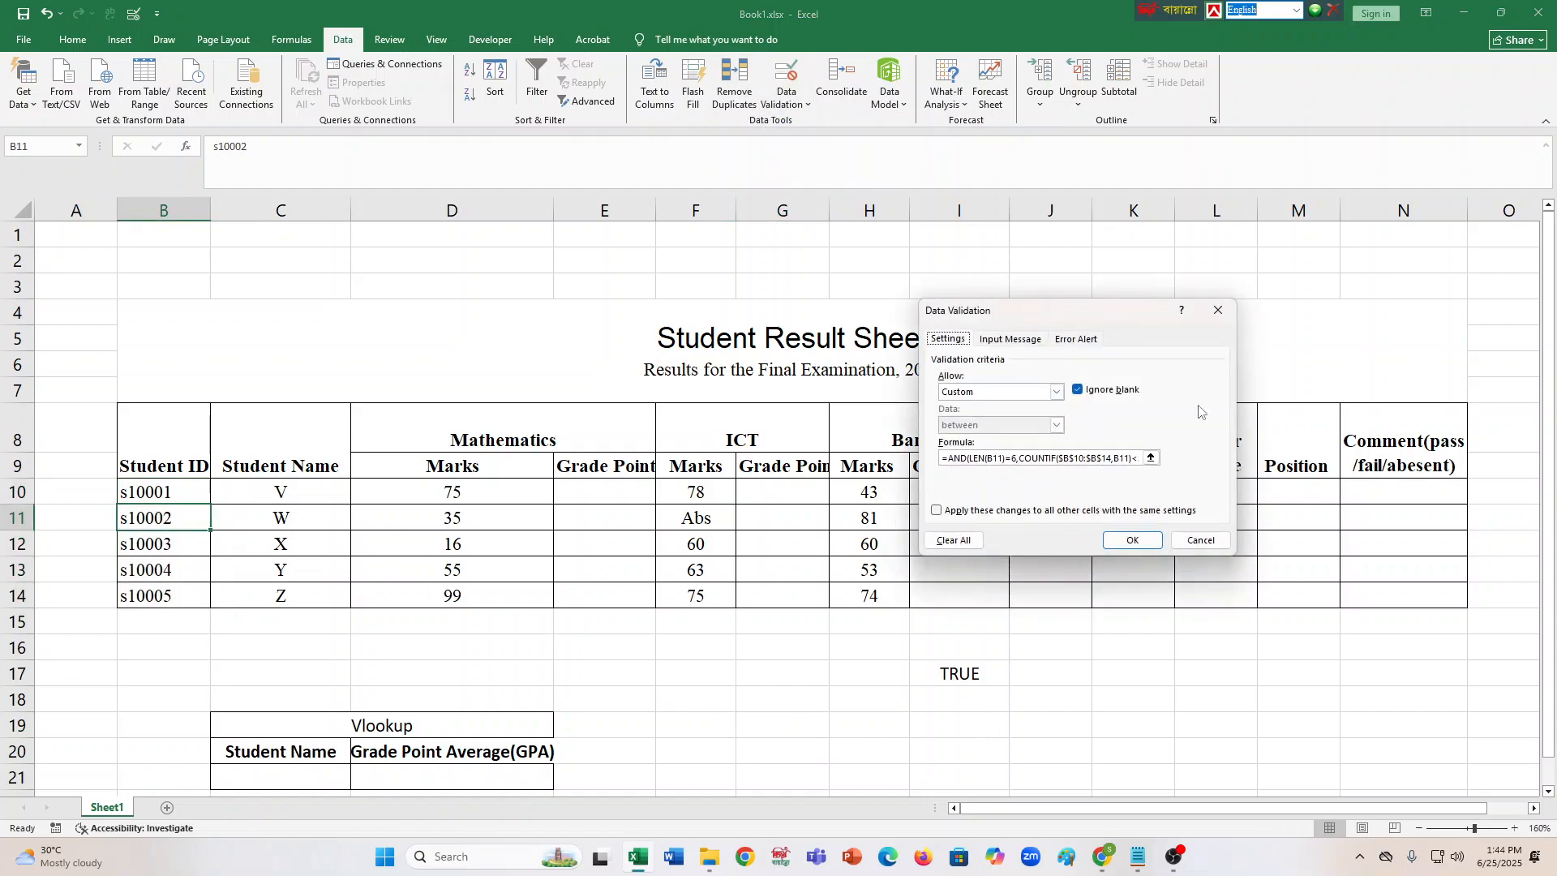
click(1200, 540)
Widen column E to fit the Mathematics Grade Point header in E9 and centre that header.
click(306, 477)
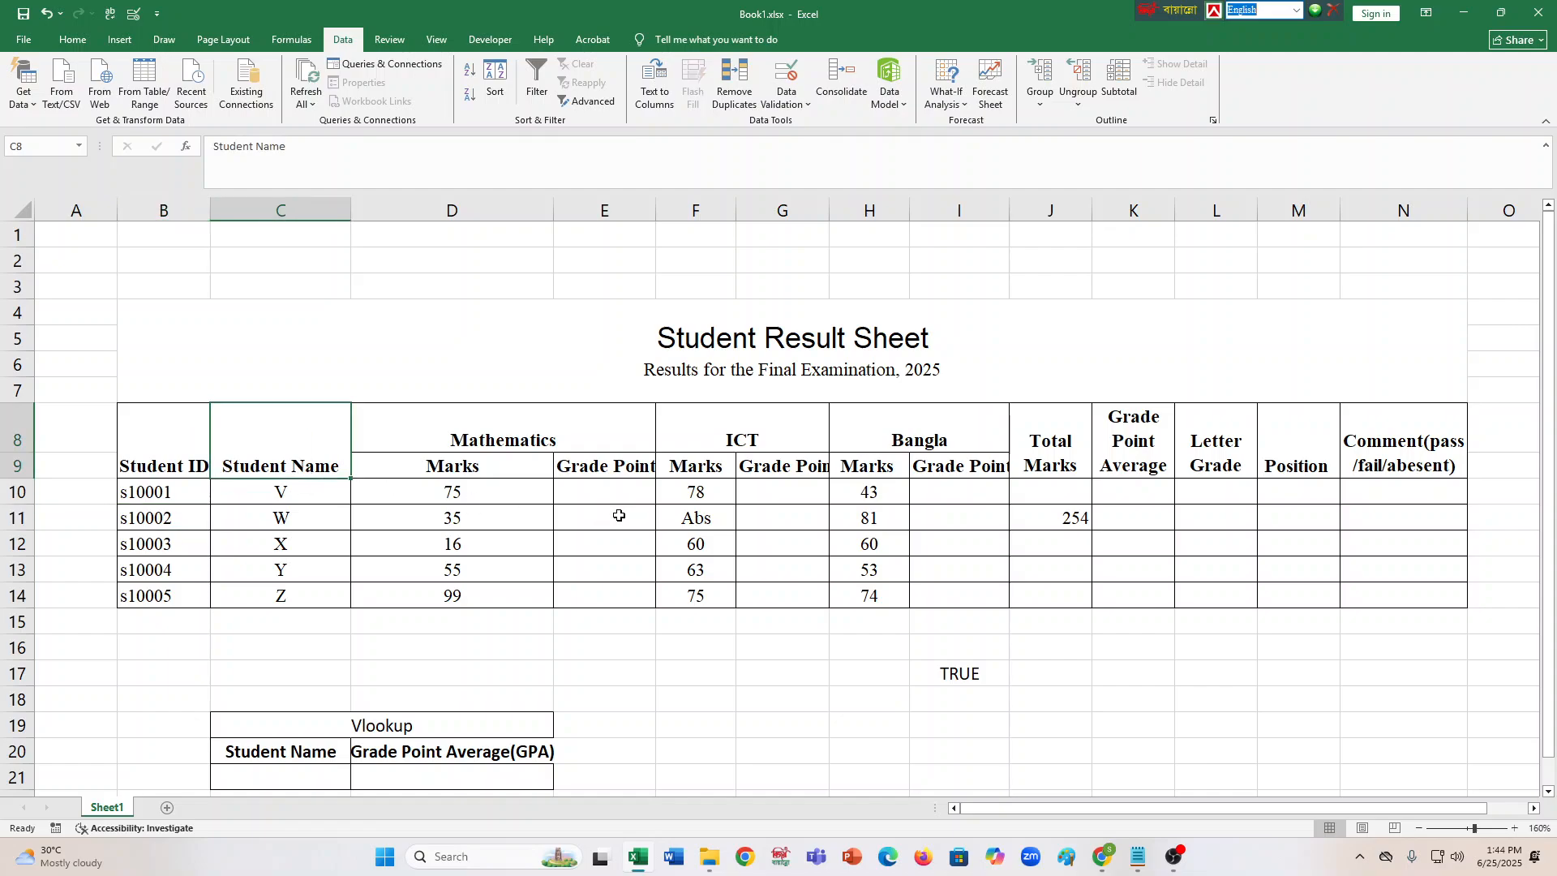
drag(655, 211, 690, 211)
click(616, 472)
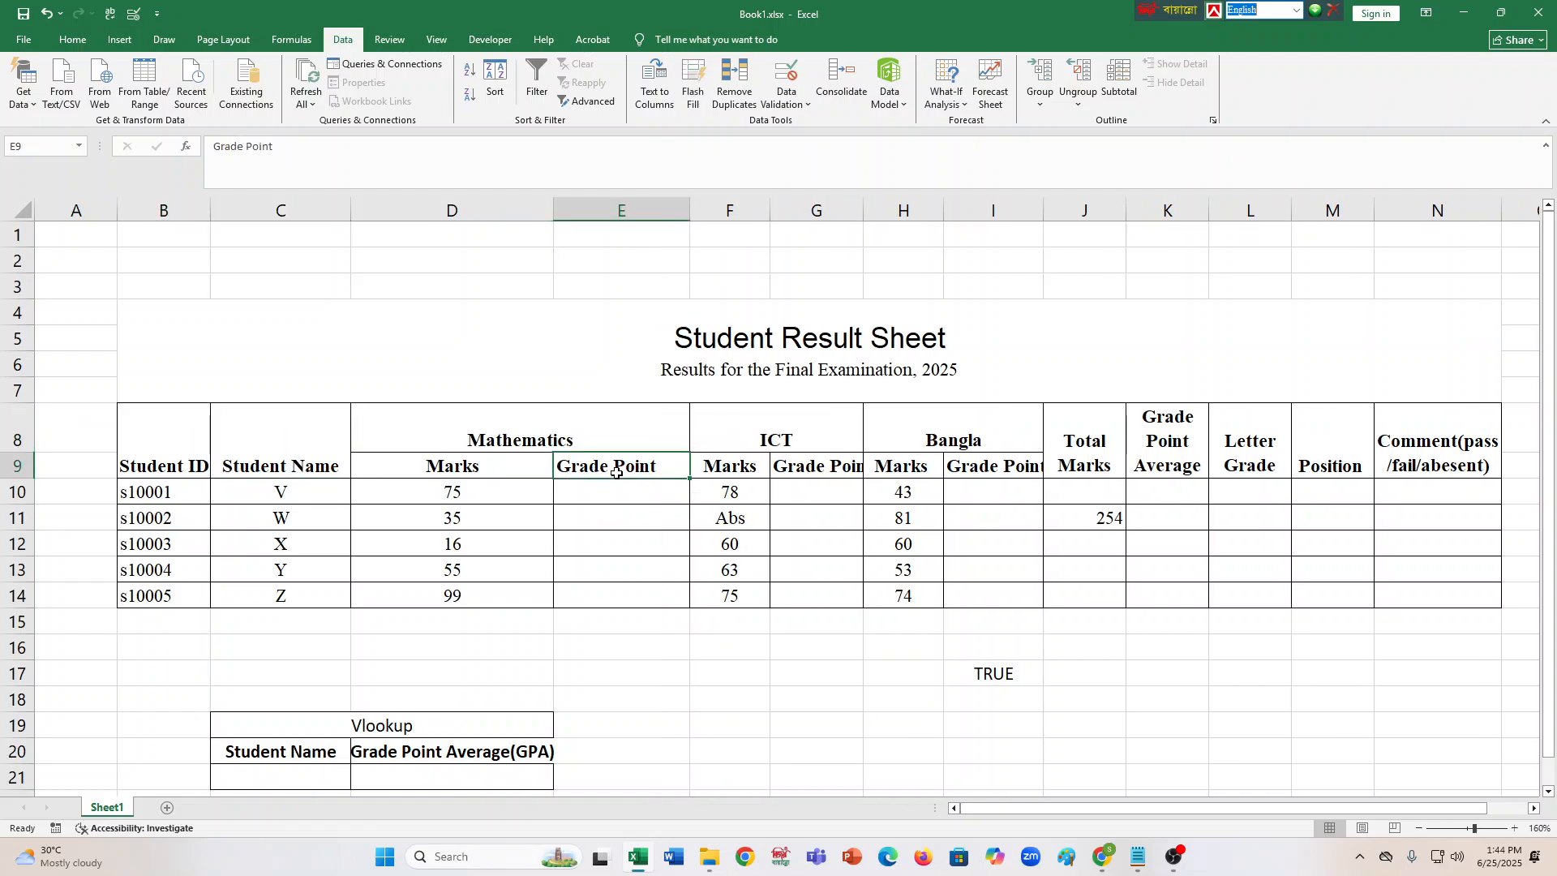
click(73, 39)
click(357, 95)
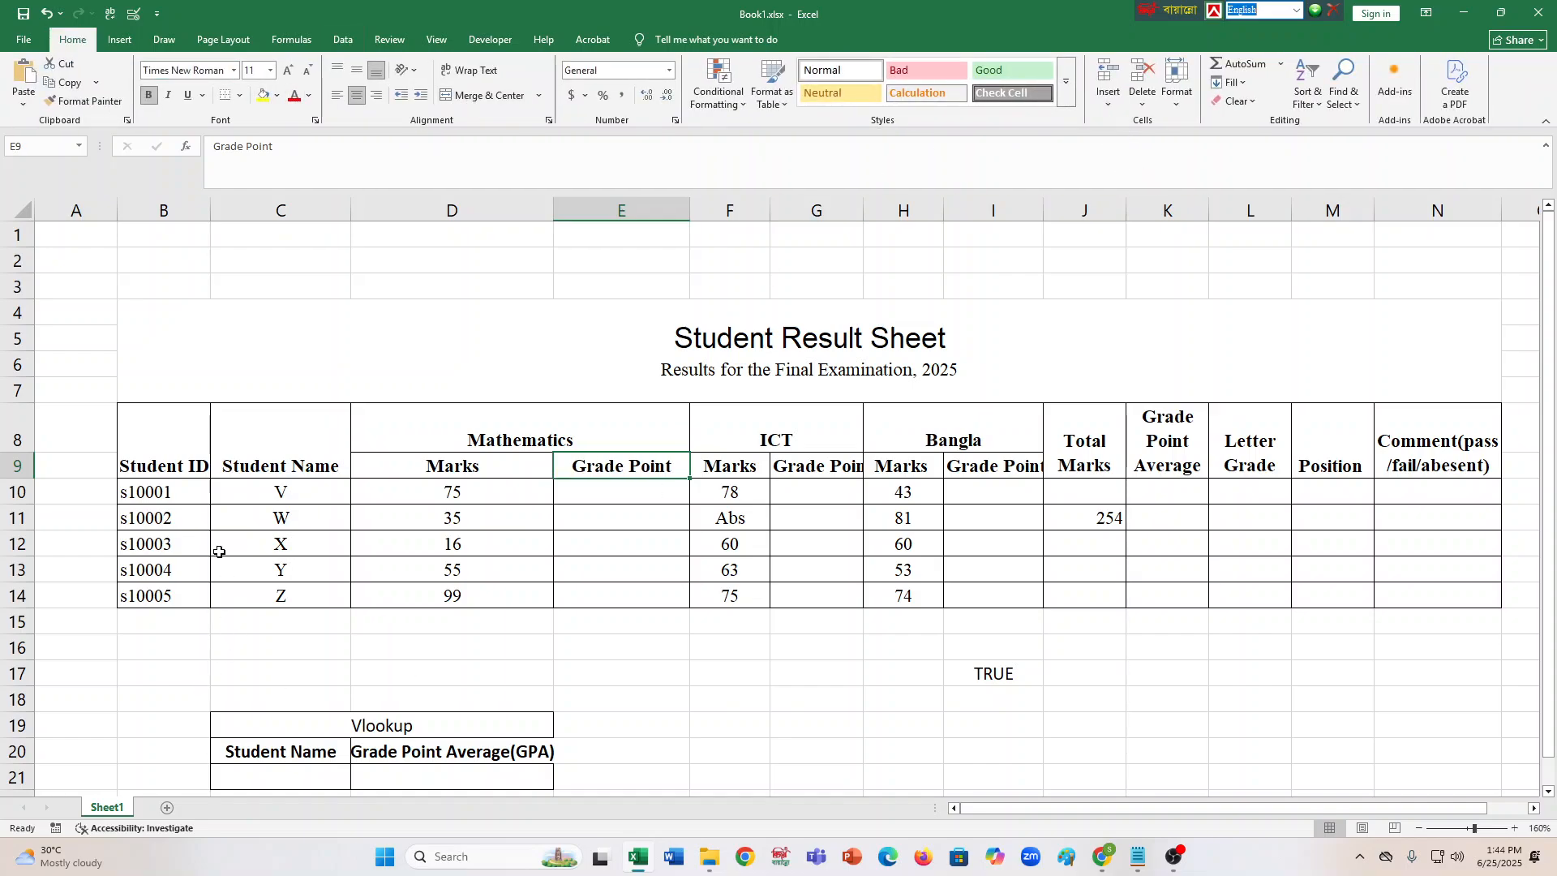
Apply B10's data validation settings to all other cells with the same settings.
click(195, 495)
click(342, 39)
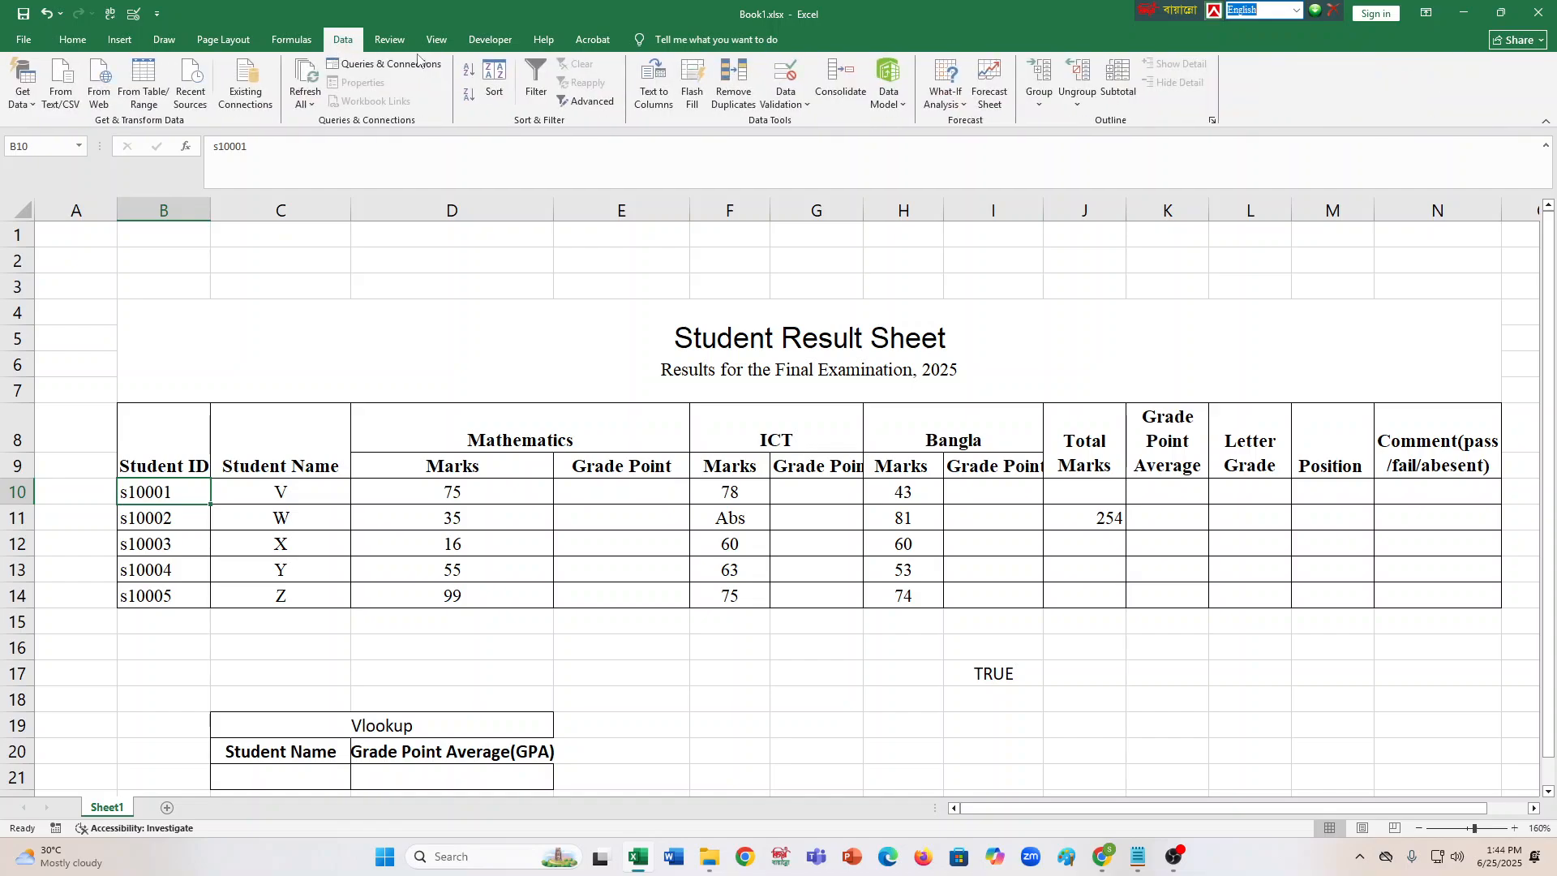
click(786, 97)
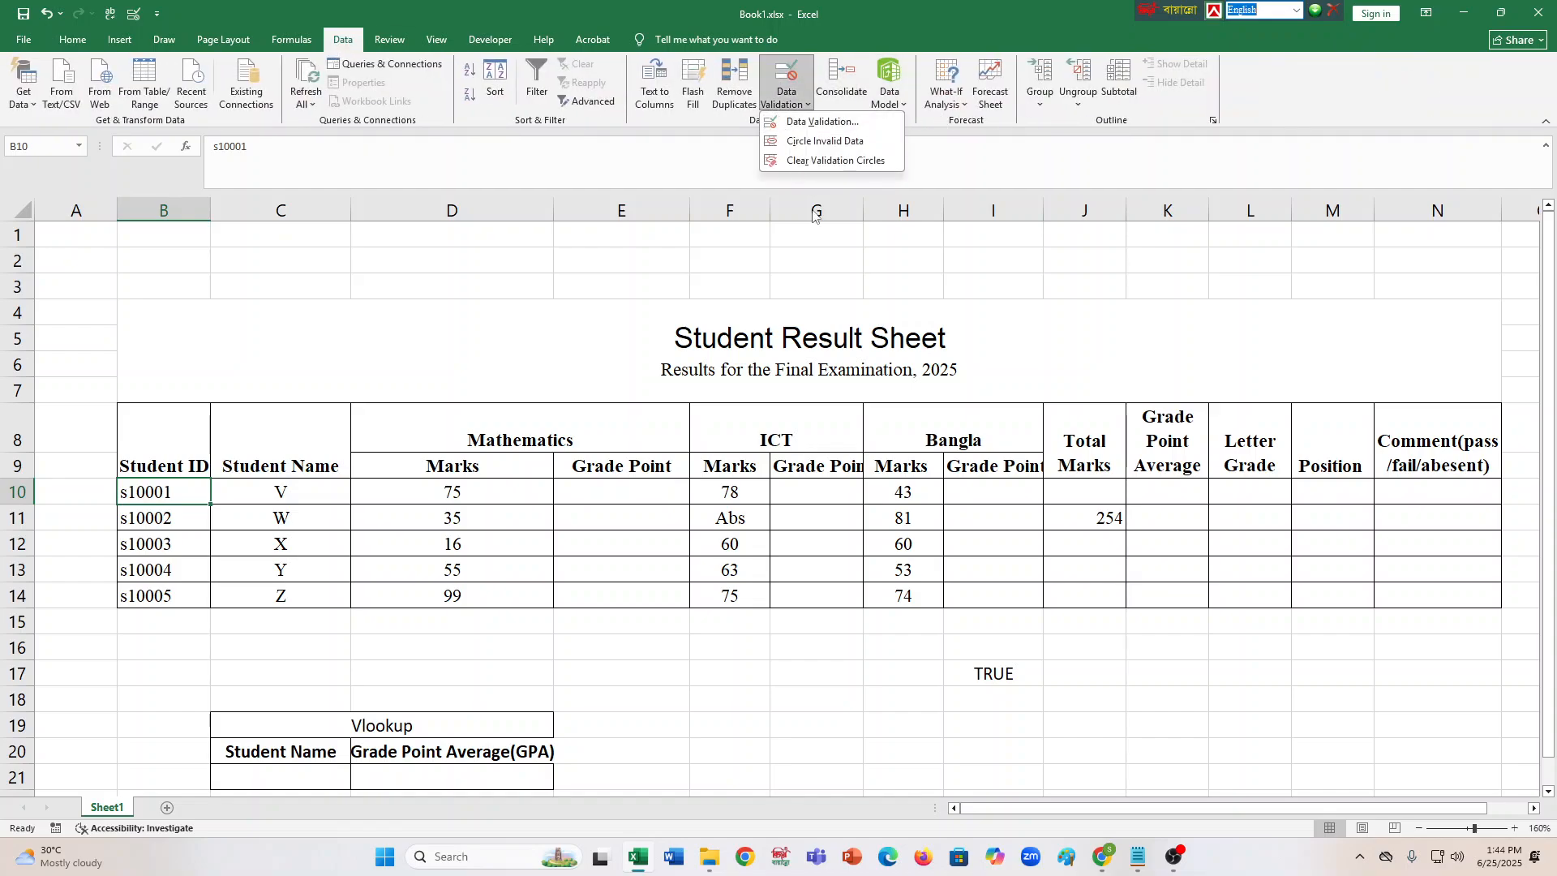
click(811, 132)
click(938, 511)
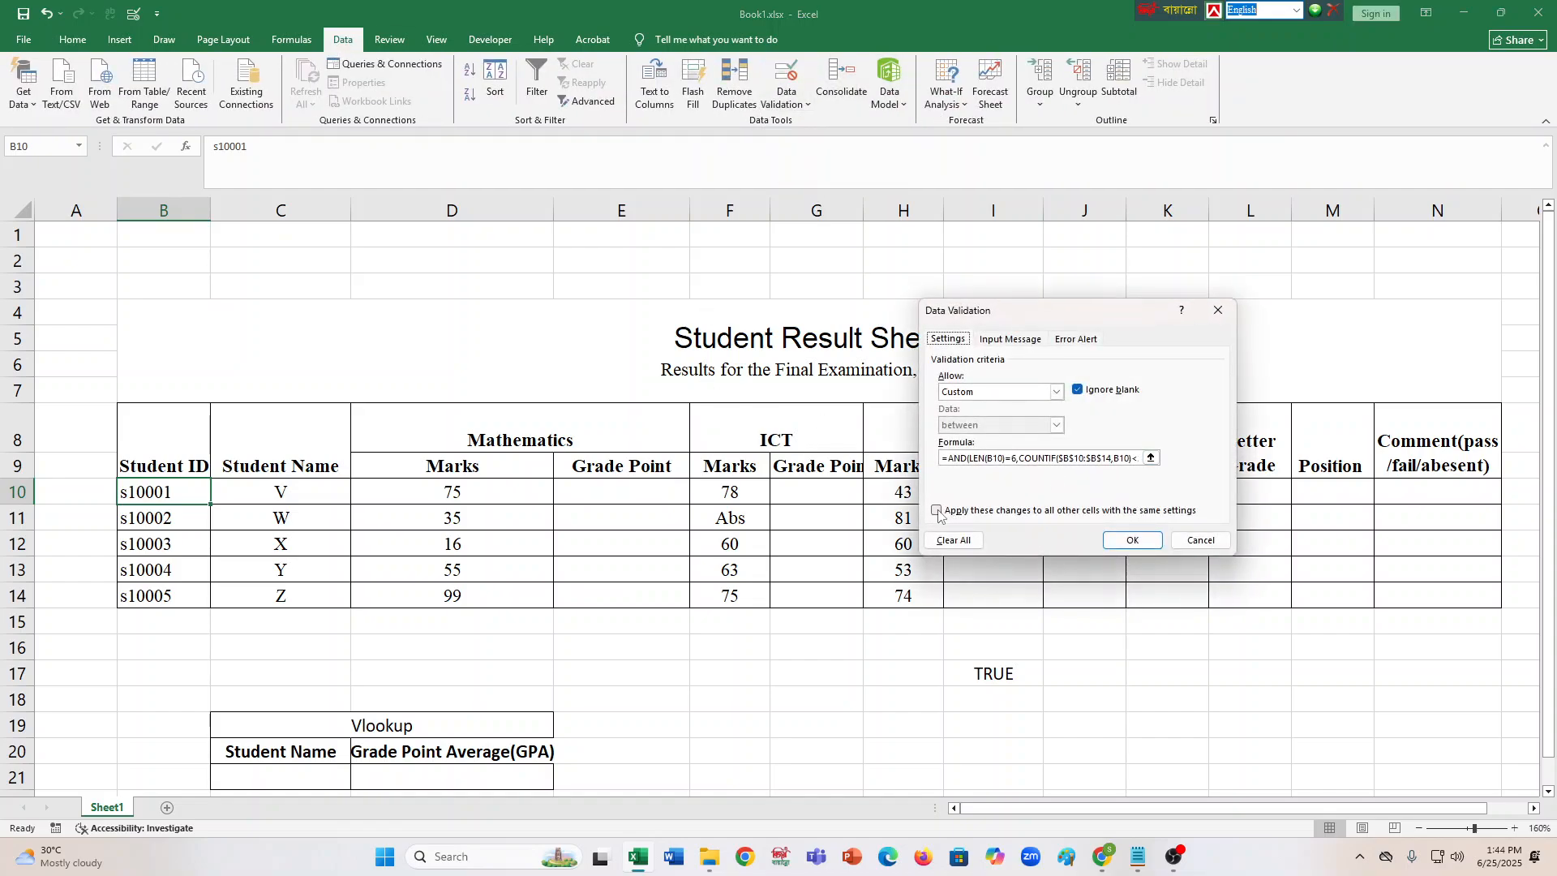
click(1133, 540)
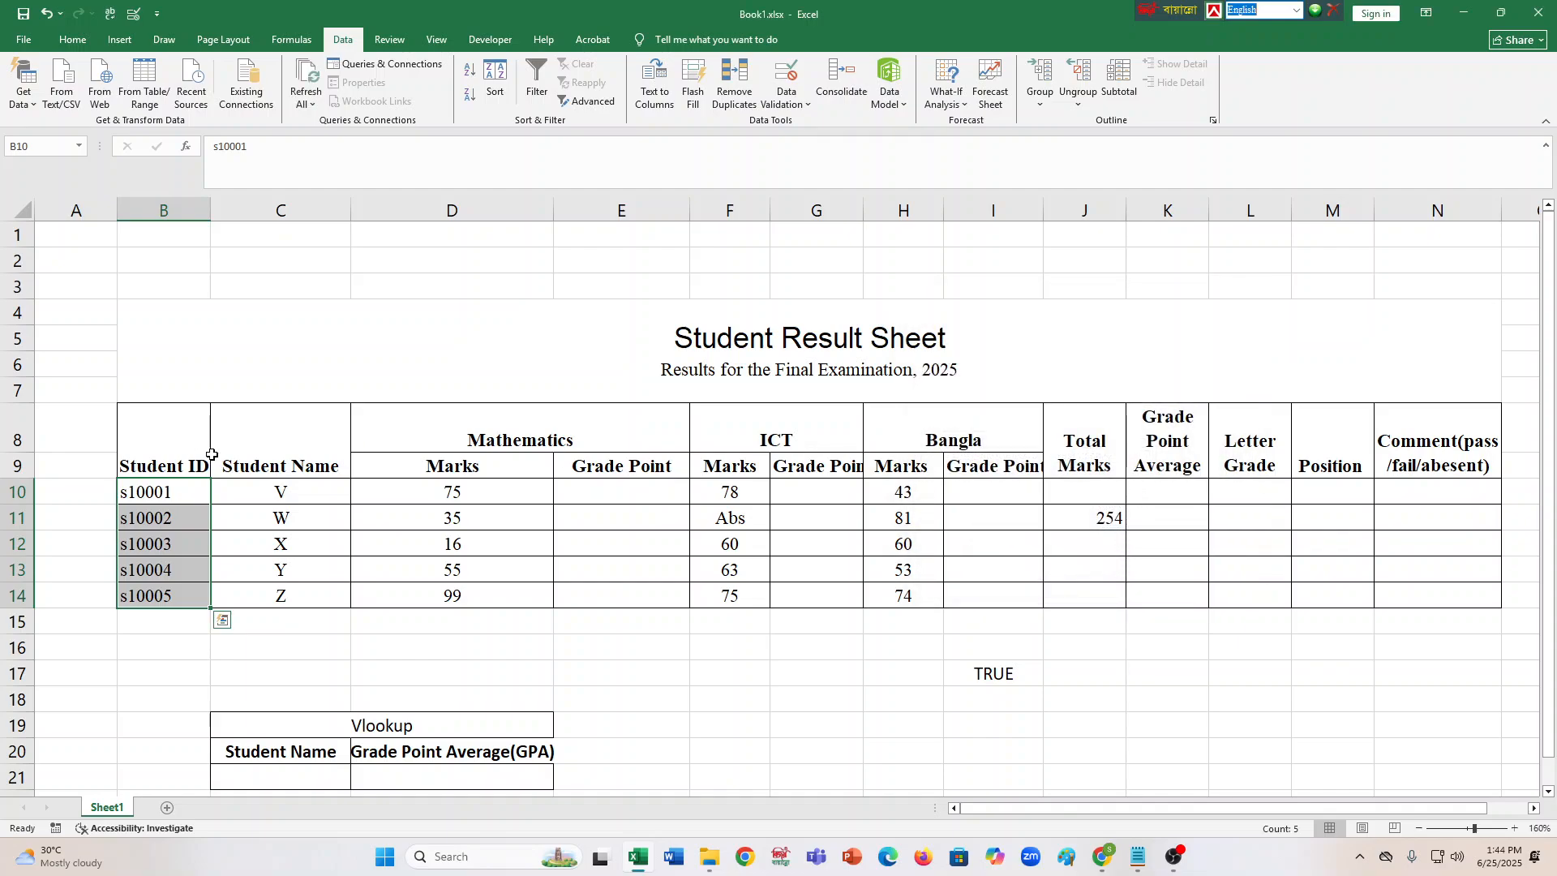
right_click(182, 496)
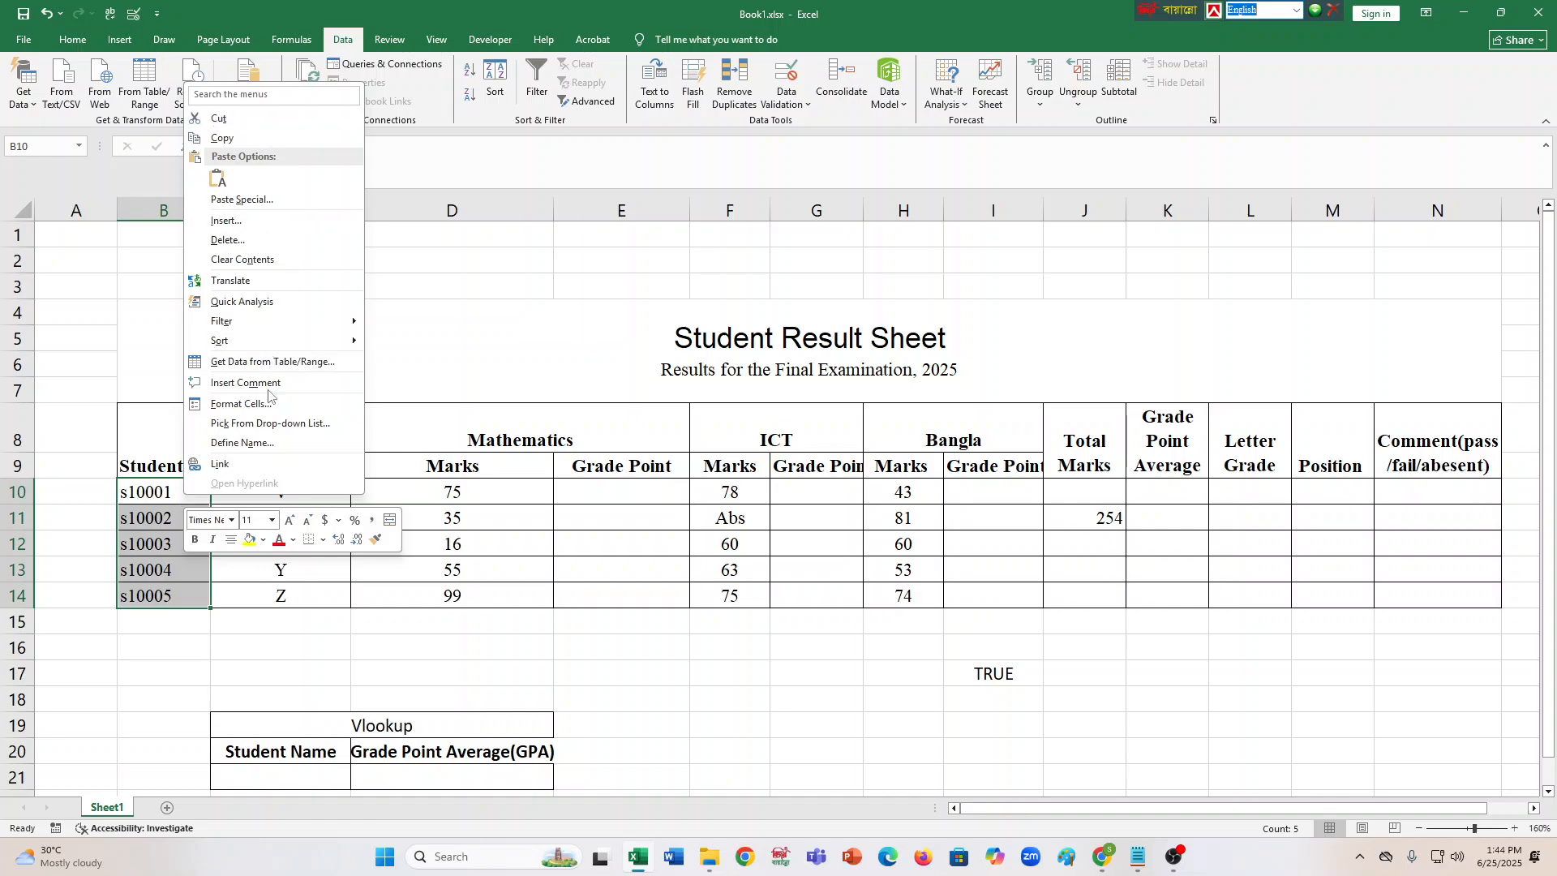
mouse_move(279, 339)
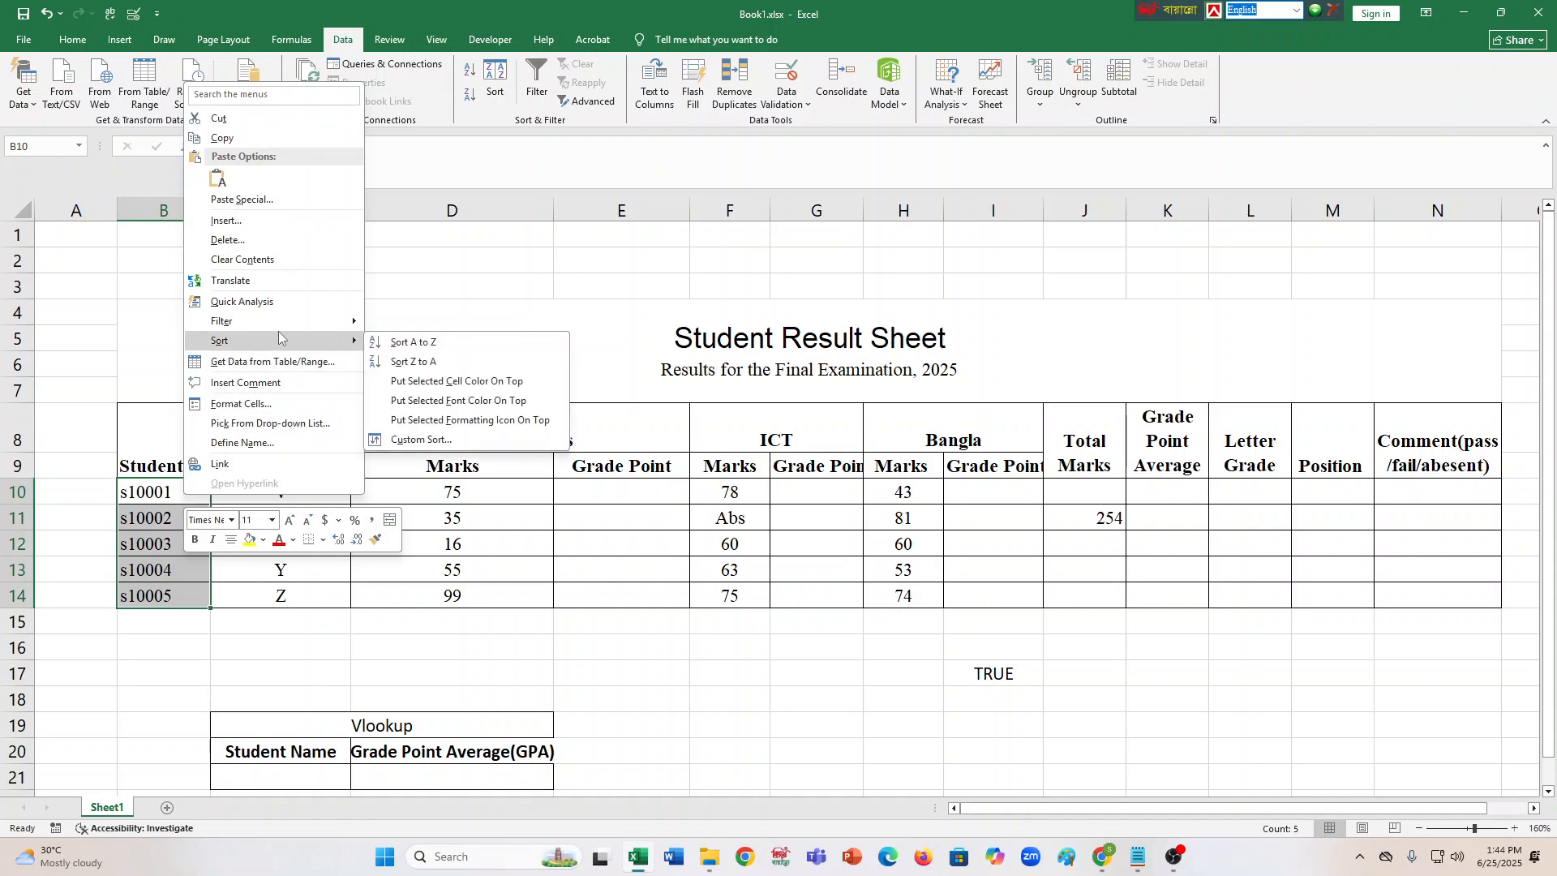
click(784, 724)
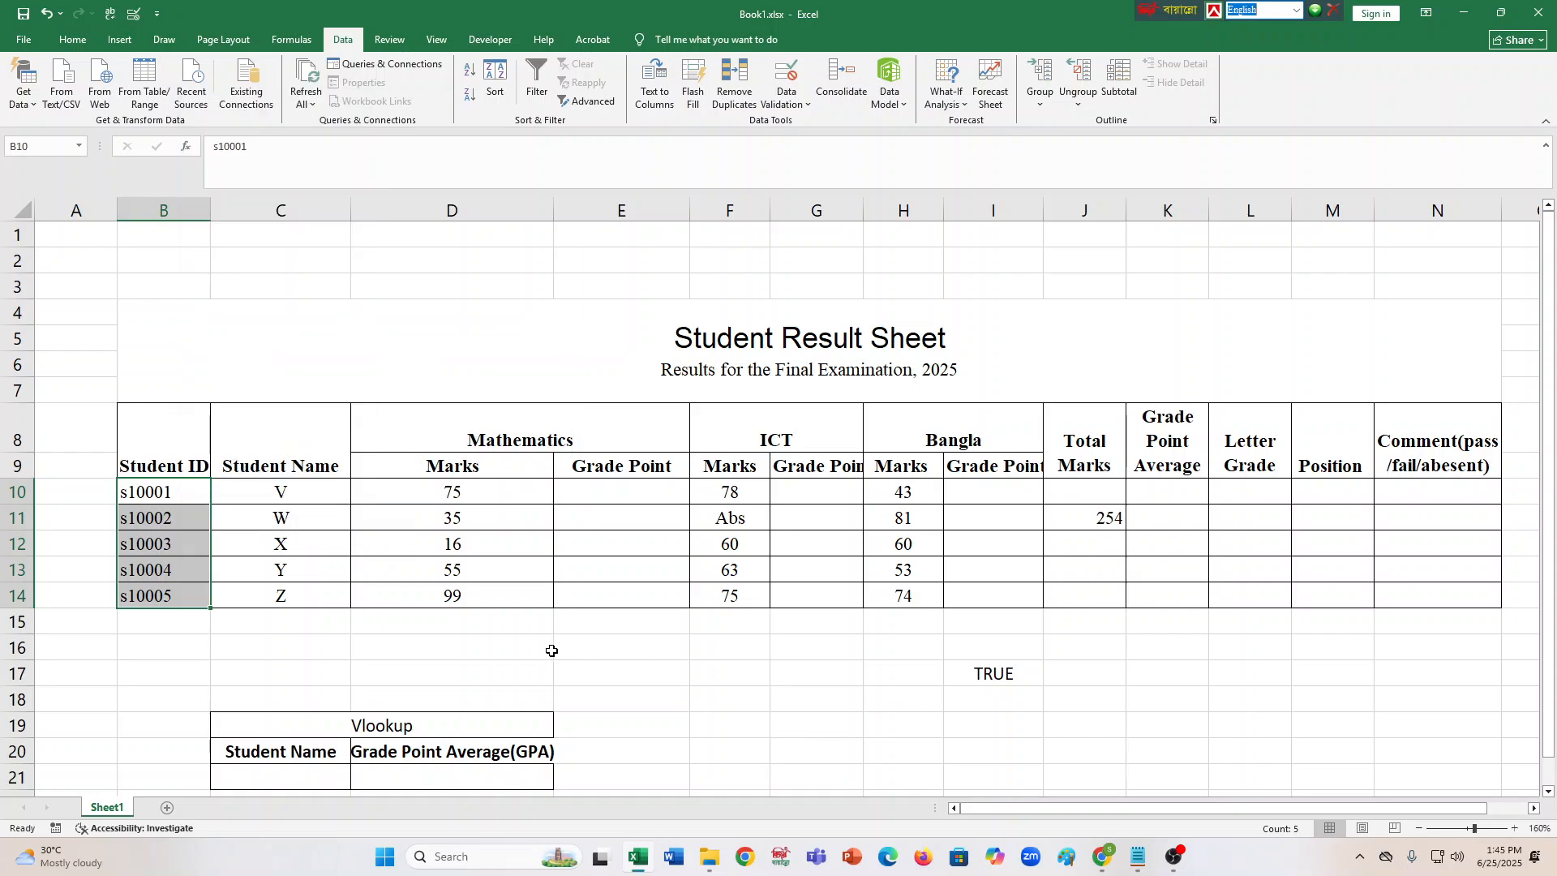
Clear the stray value from J11, the Total Marks cell of student W.
click(597, 498)
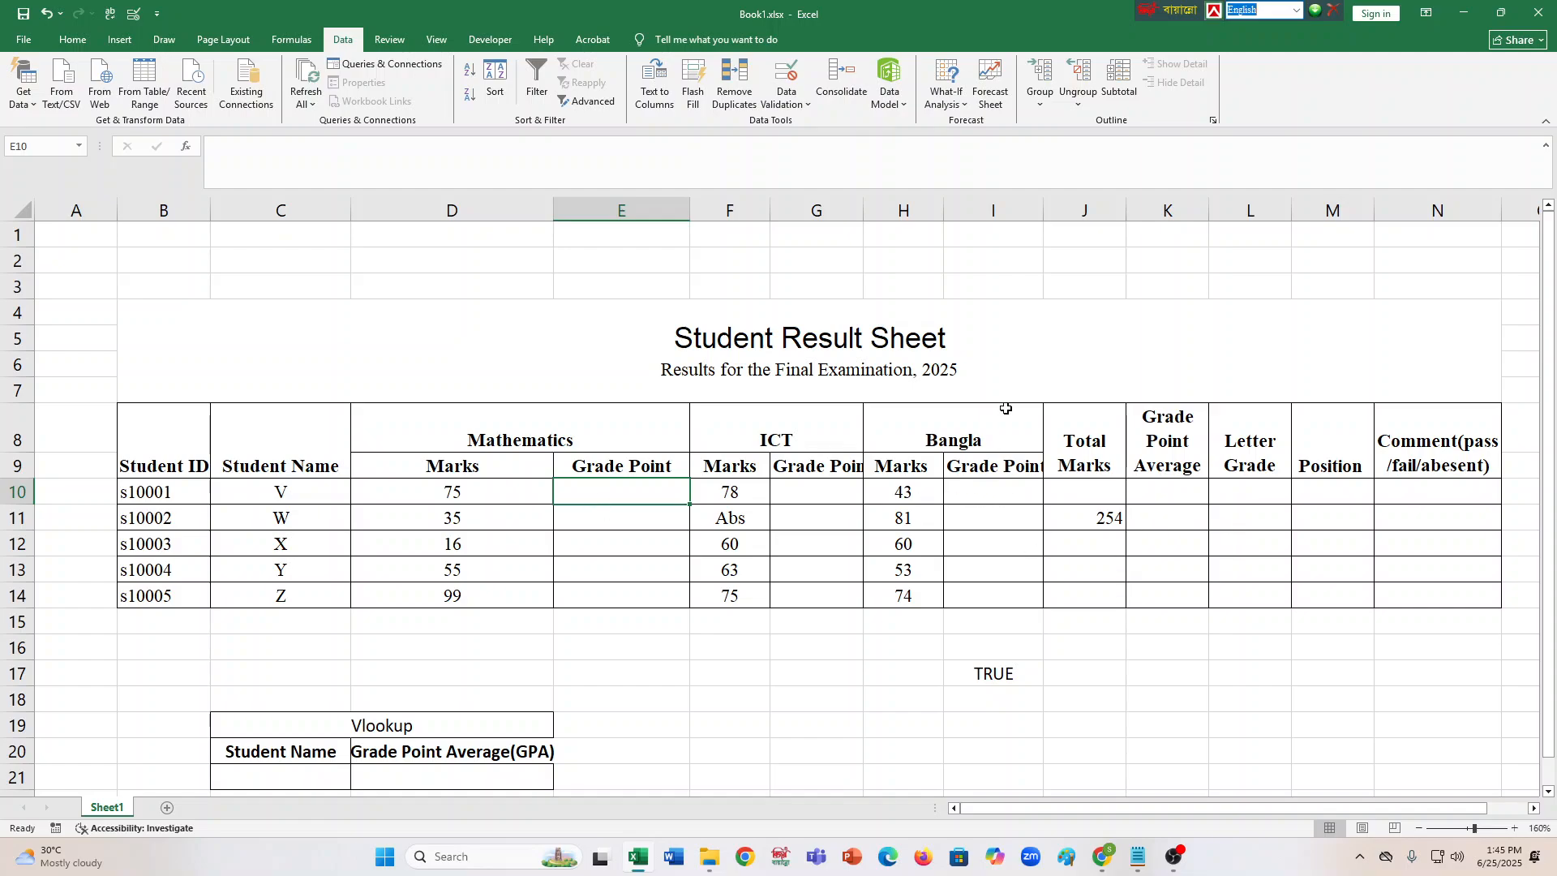
click(1077, 527)
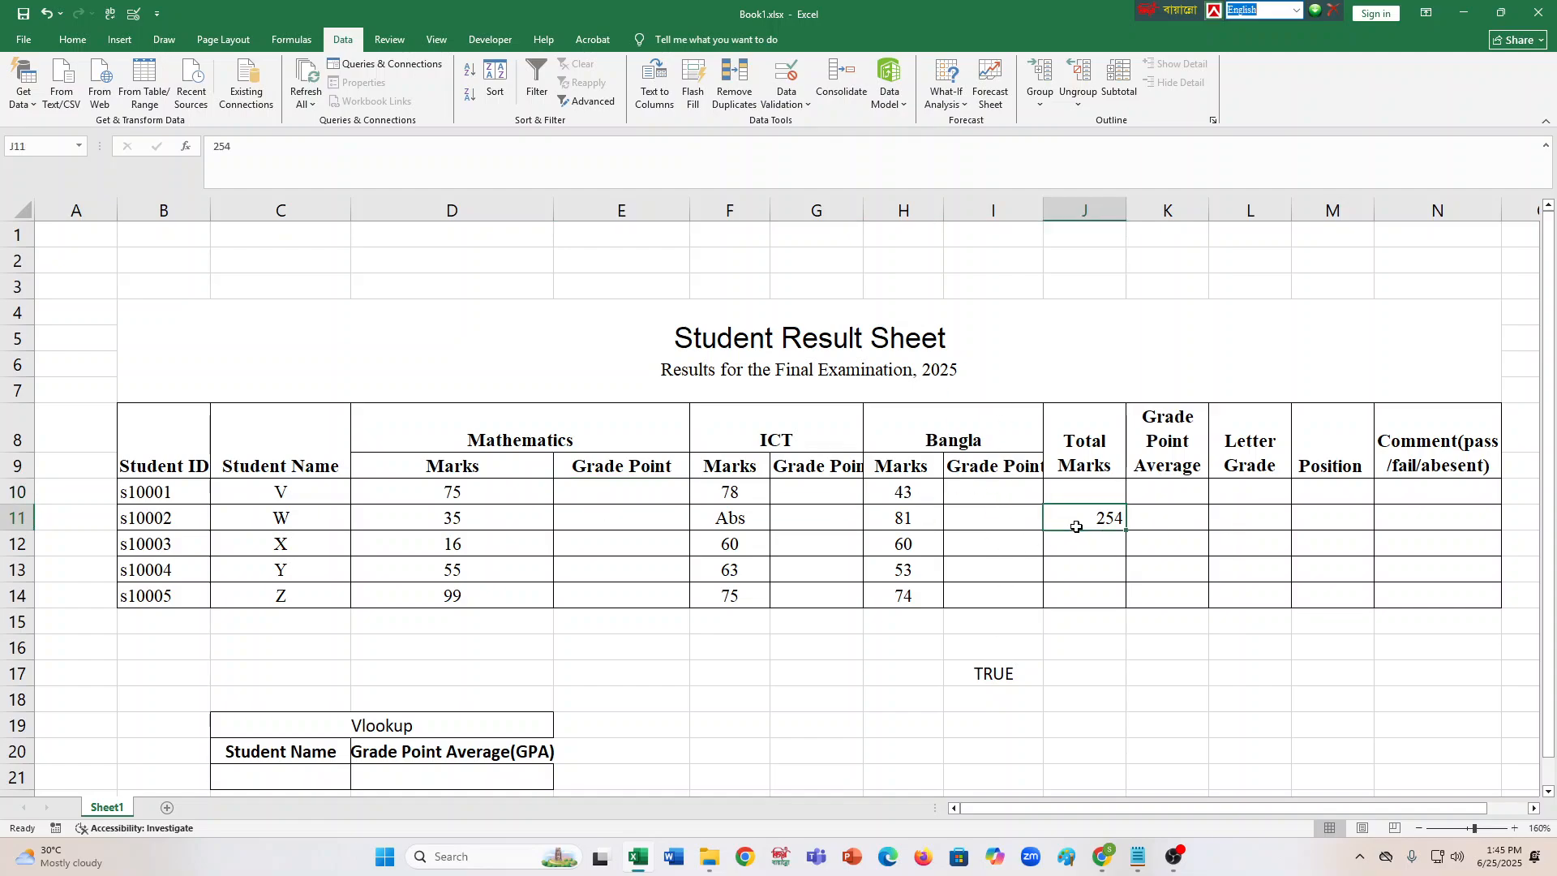
key(Delete)
Start an IF formula in E10, the Mathematics Grade Point of student V, with the condition D10>=80.
click(598, 495)
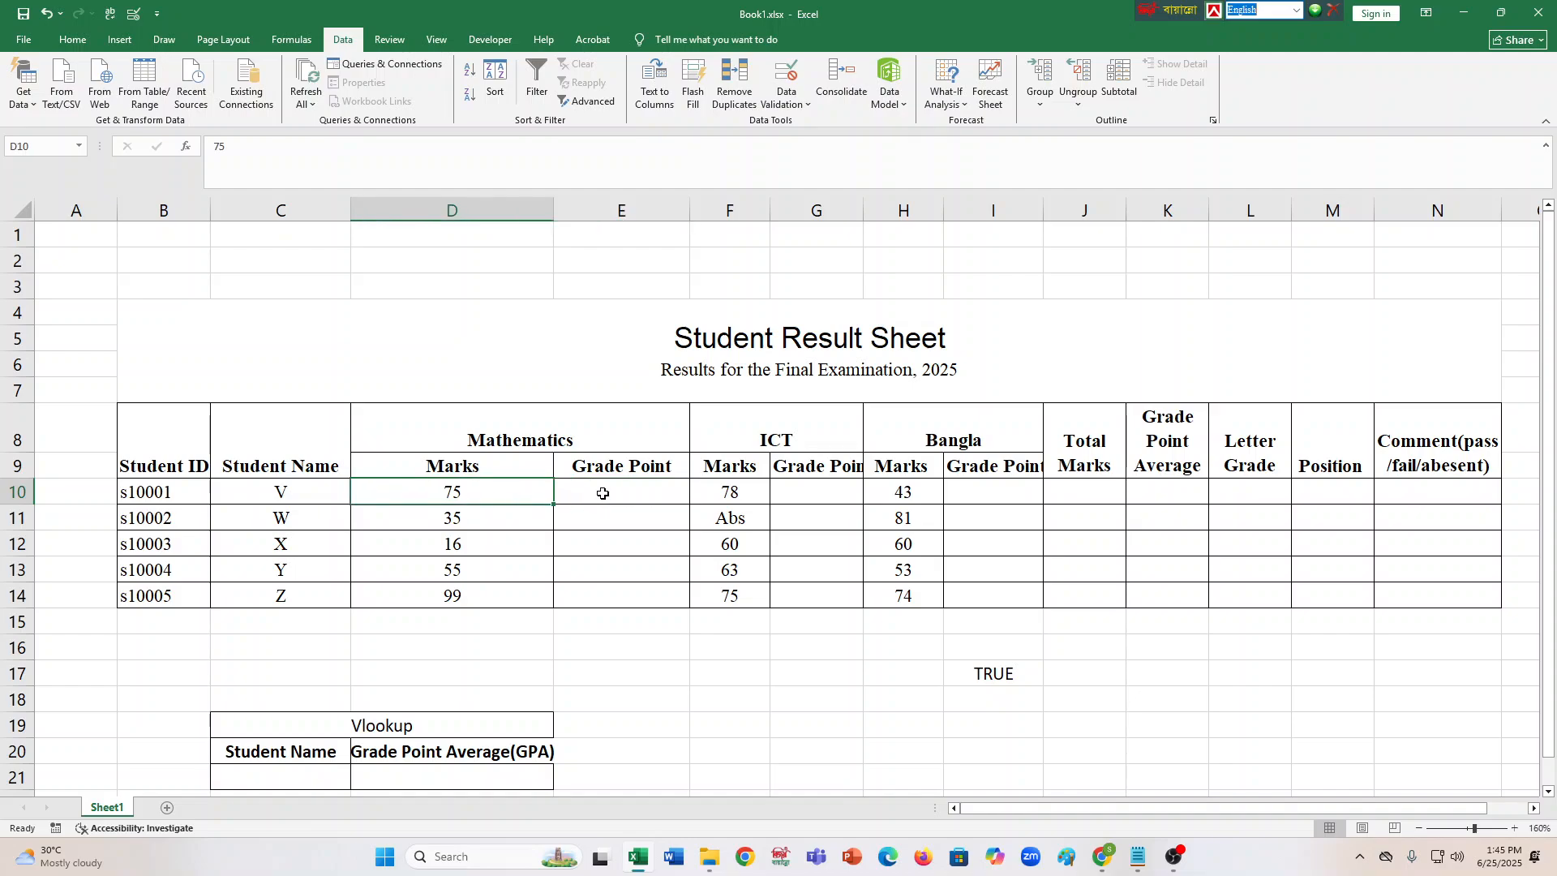
click(311, 160)
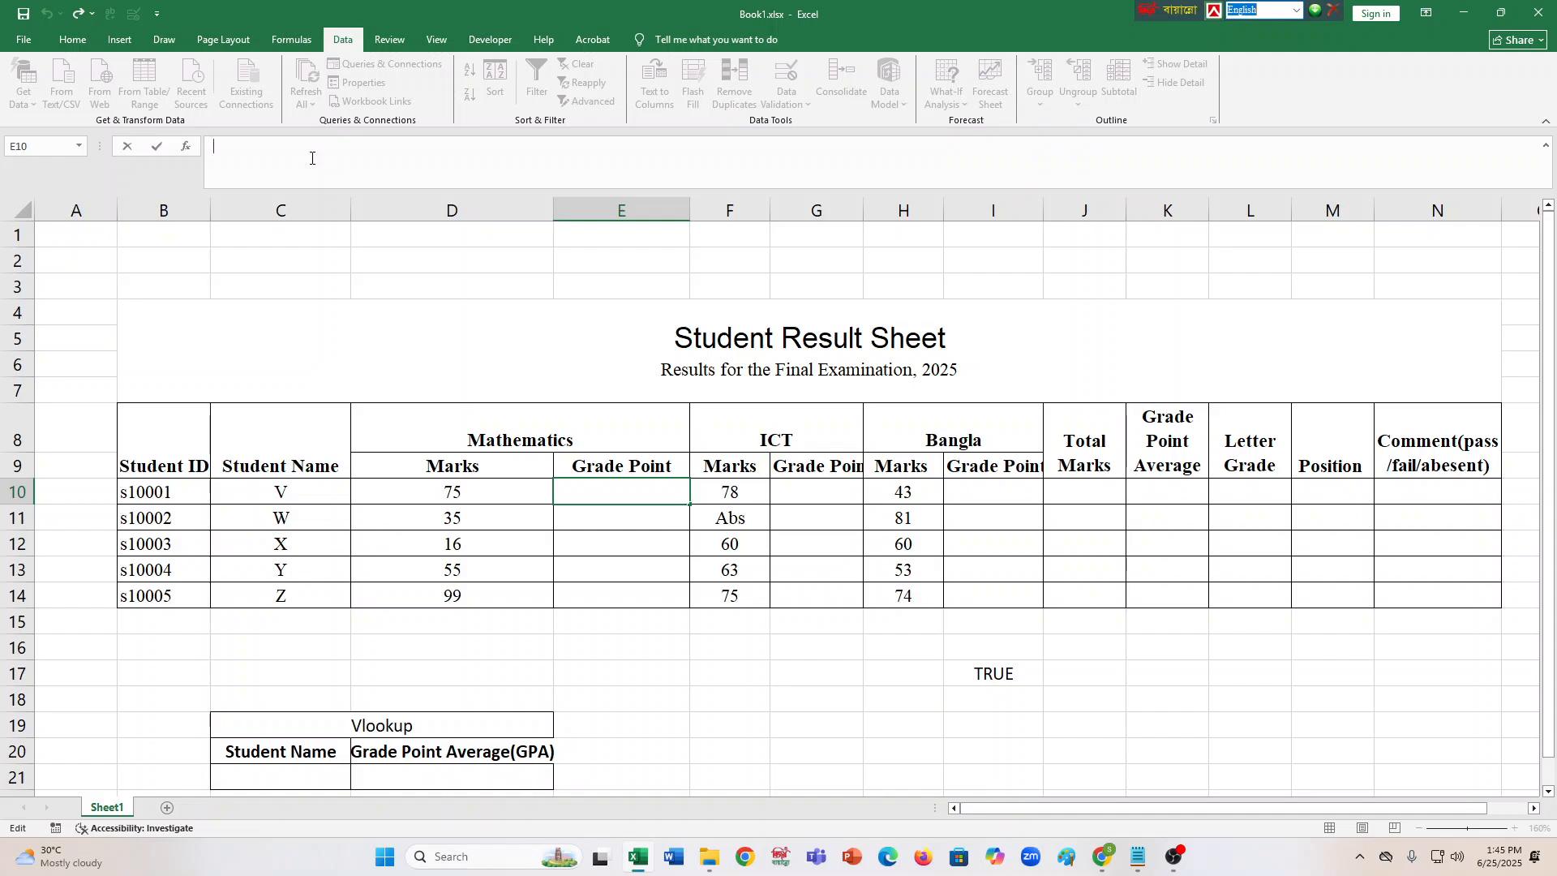
text(=if()
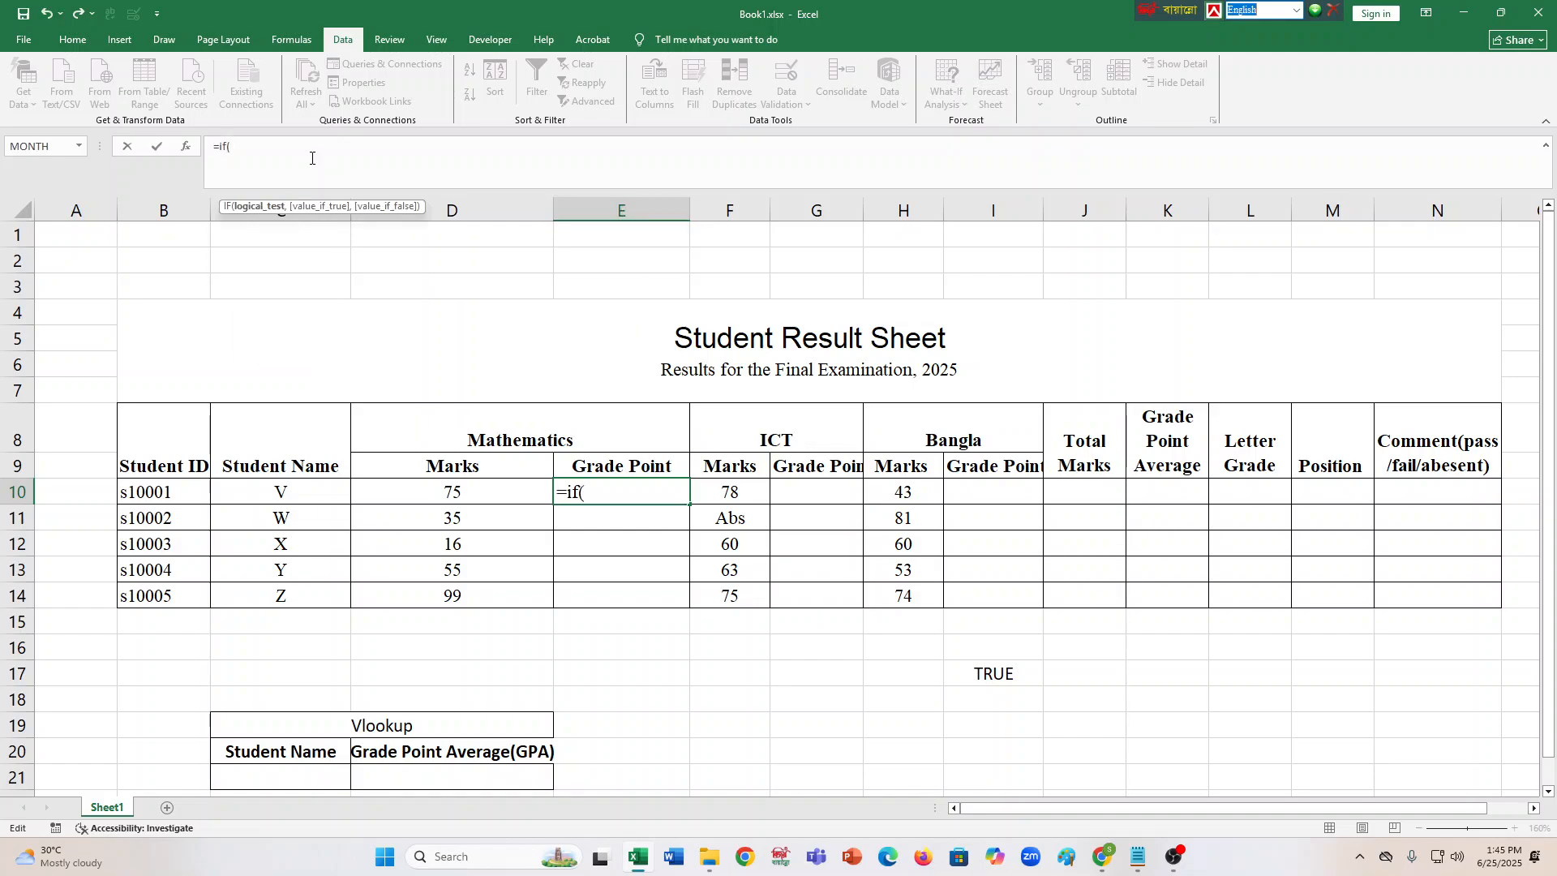
text(D10)
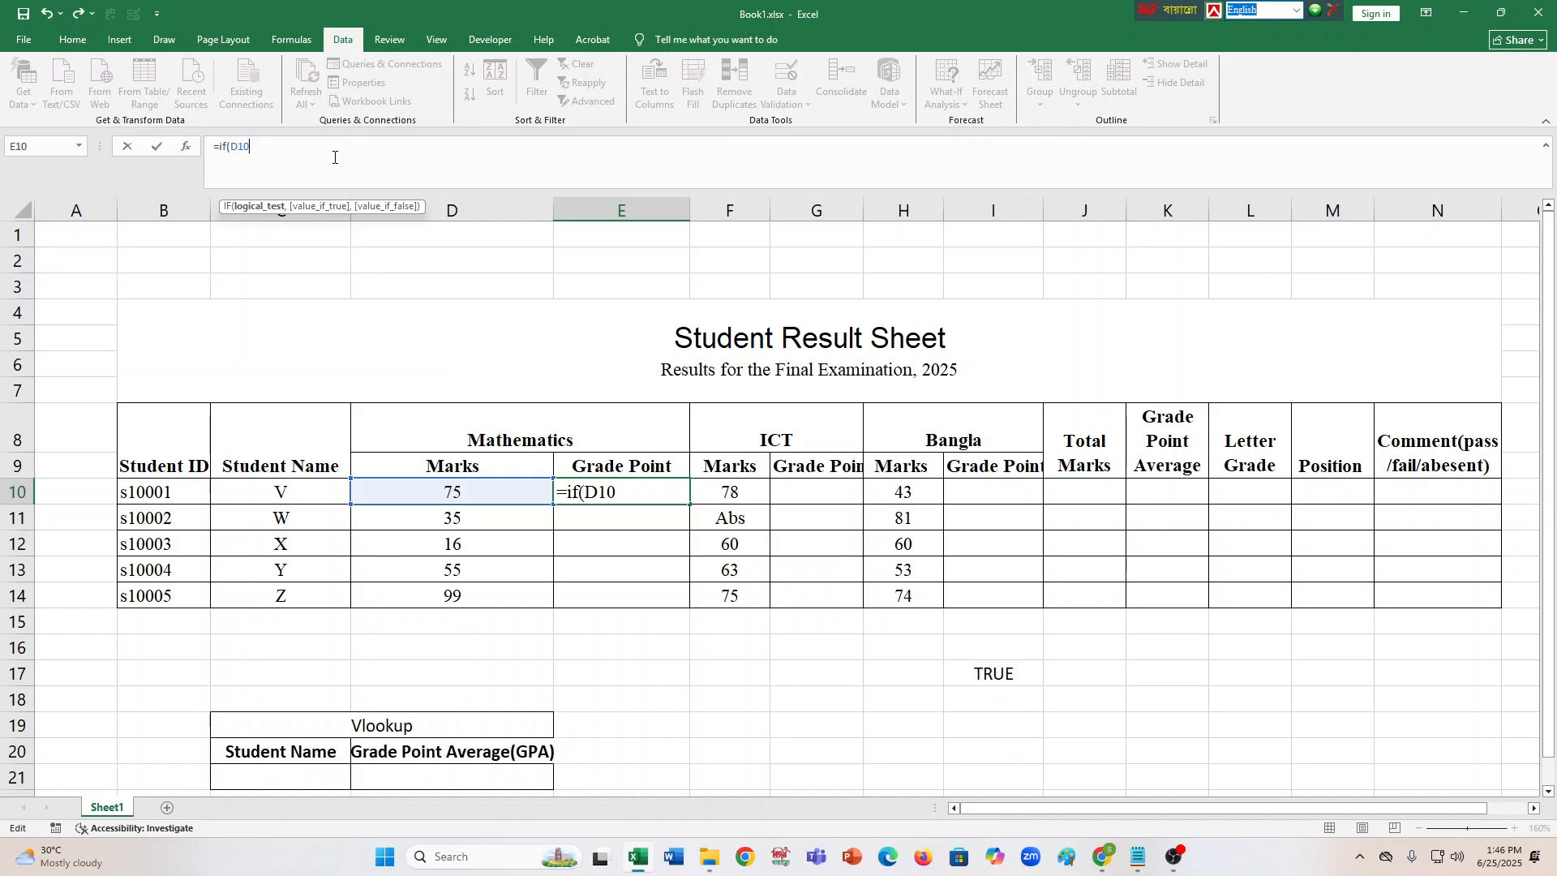
text(>=80,)
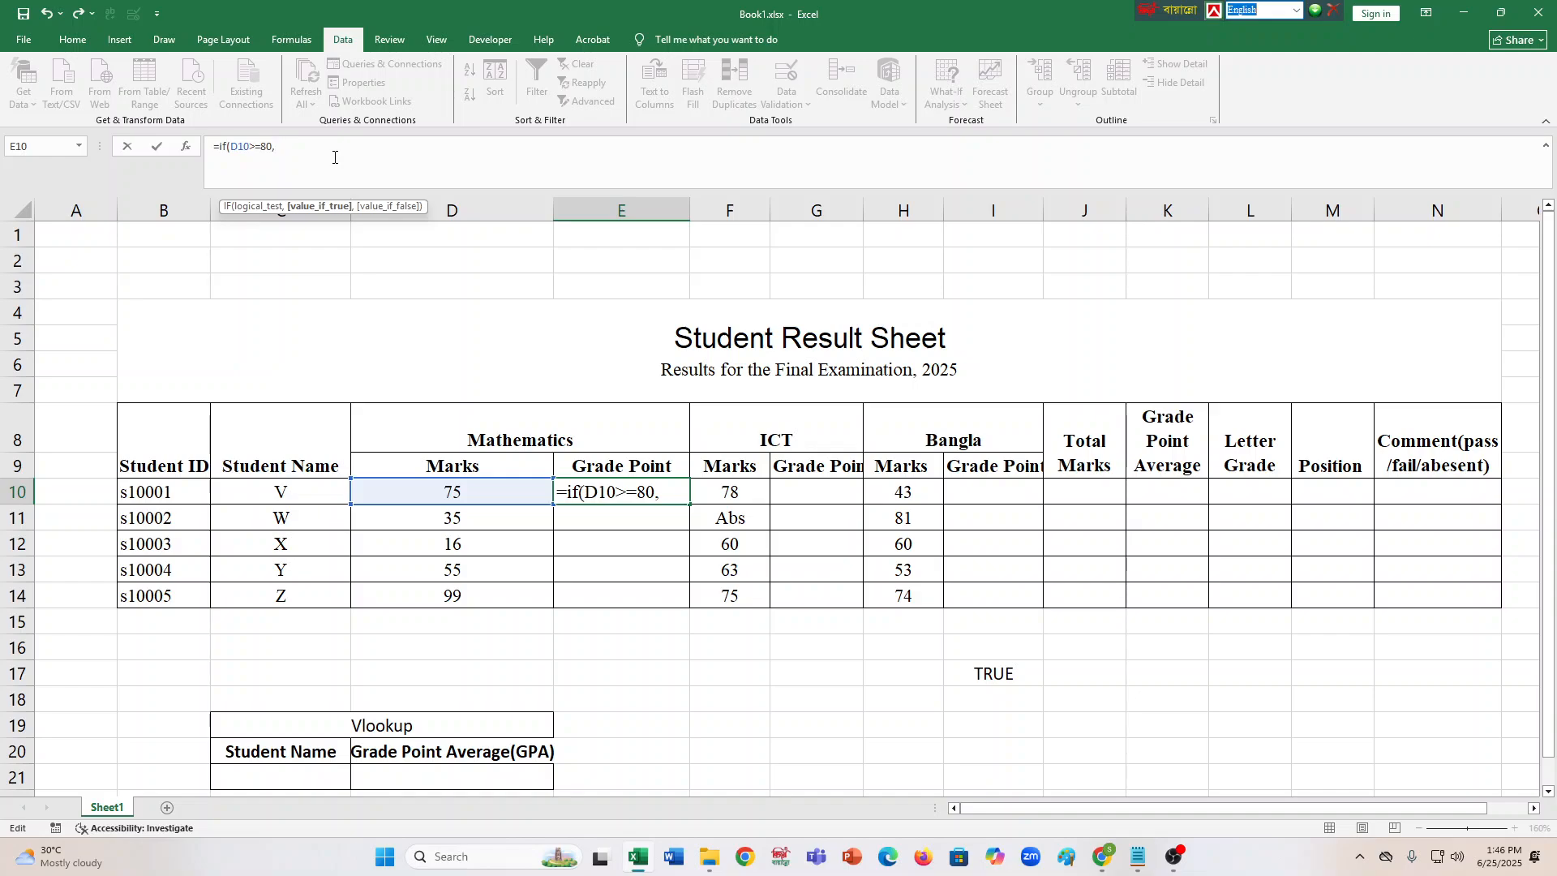
Try the quoted text "5.0" as the value returned when D10>=80 is true.
text(5.)
text(00)
key(BackSpace)
key(Left)
key(Left)
key(Left)
text(")
key(End)
text(")
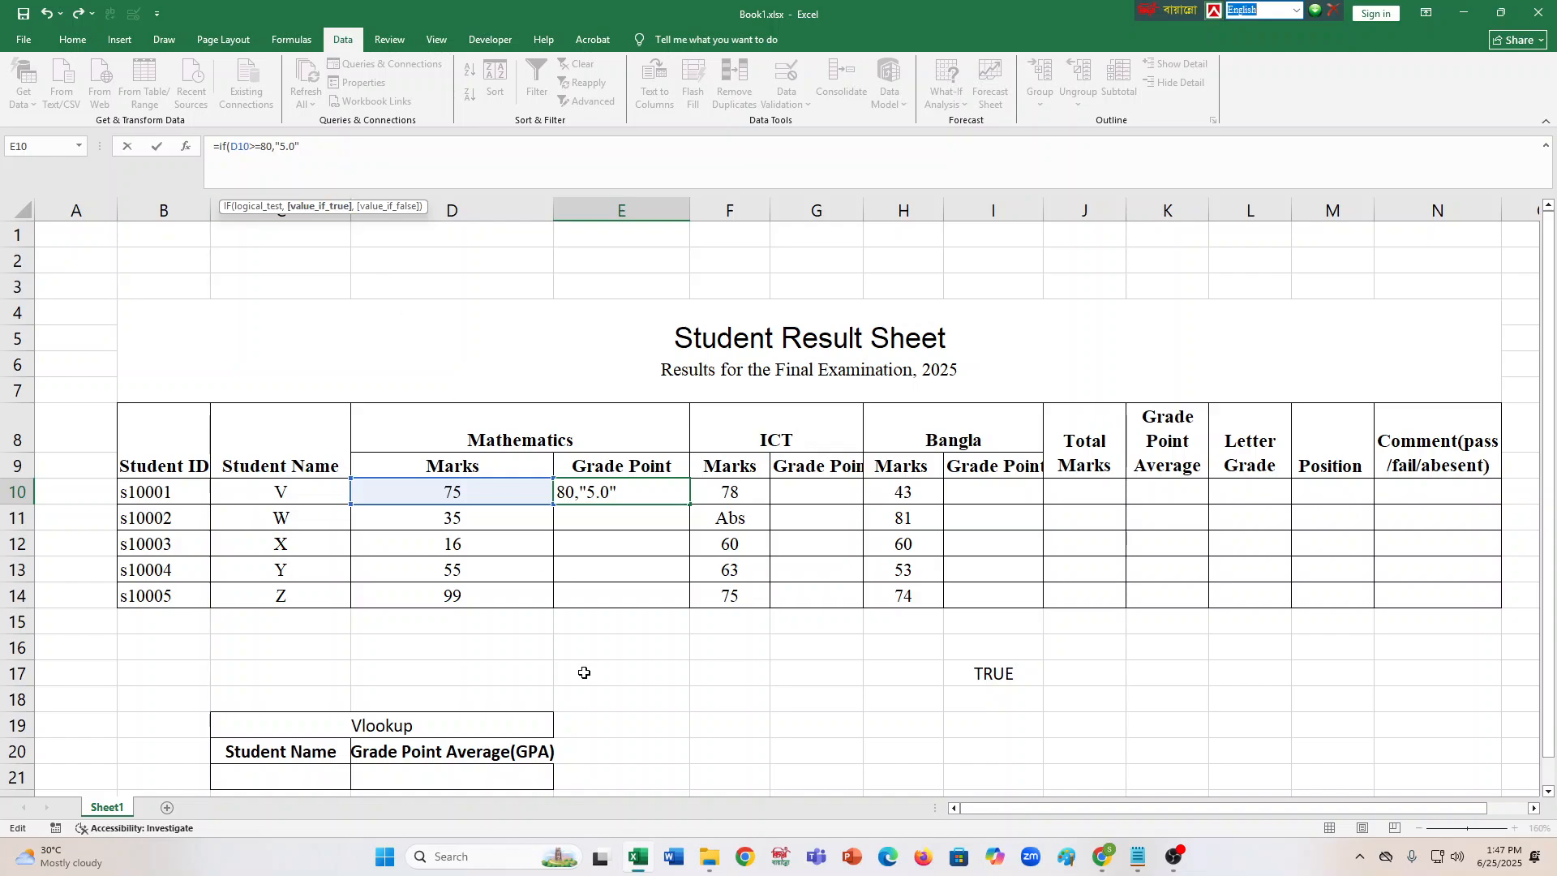
click(444, 857)
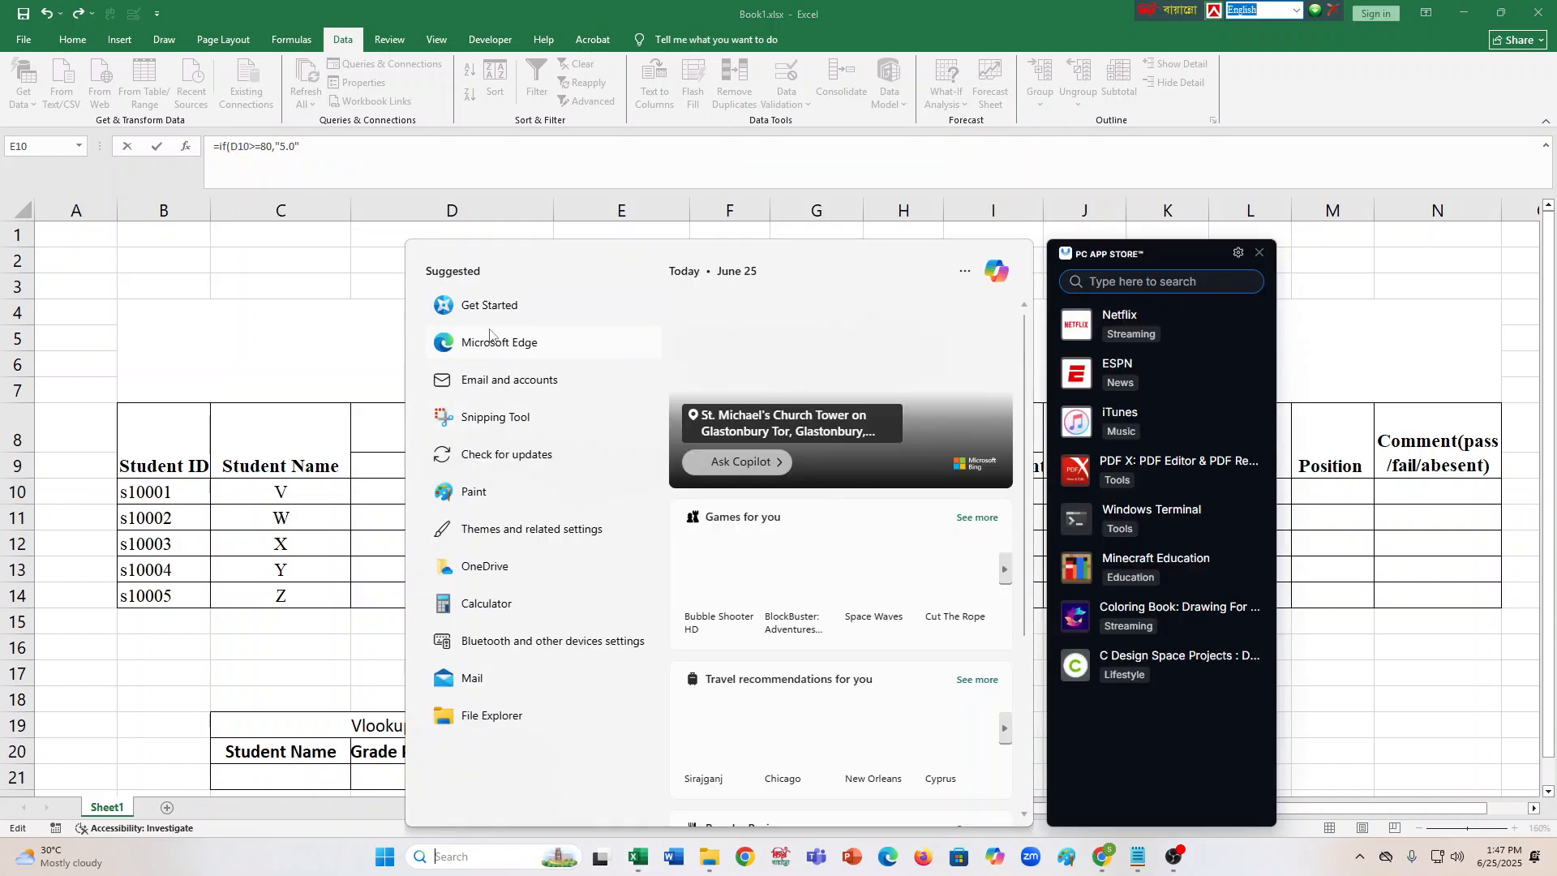
text(m)
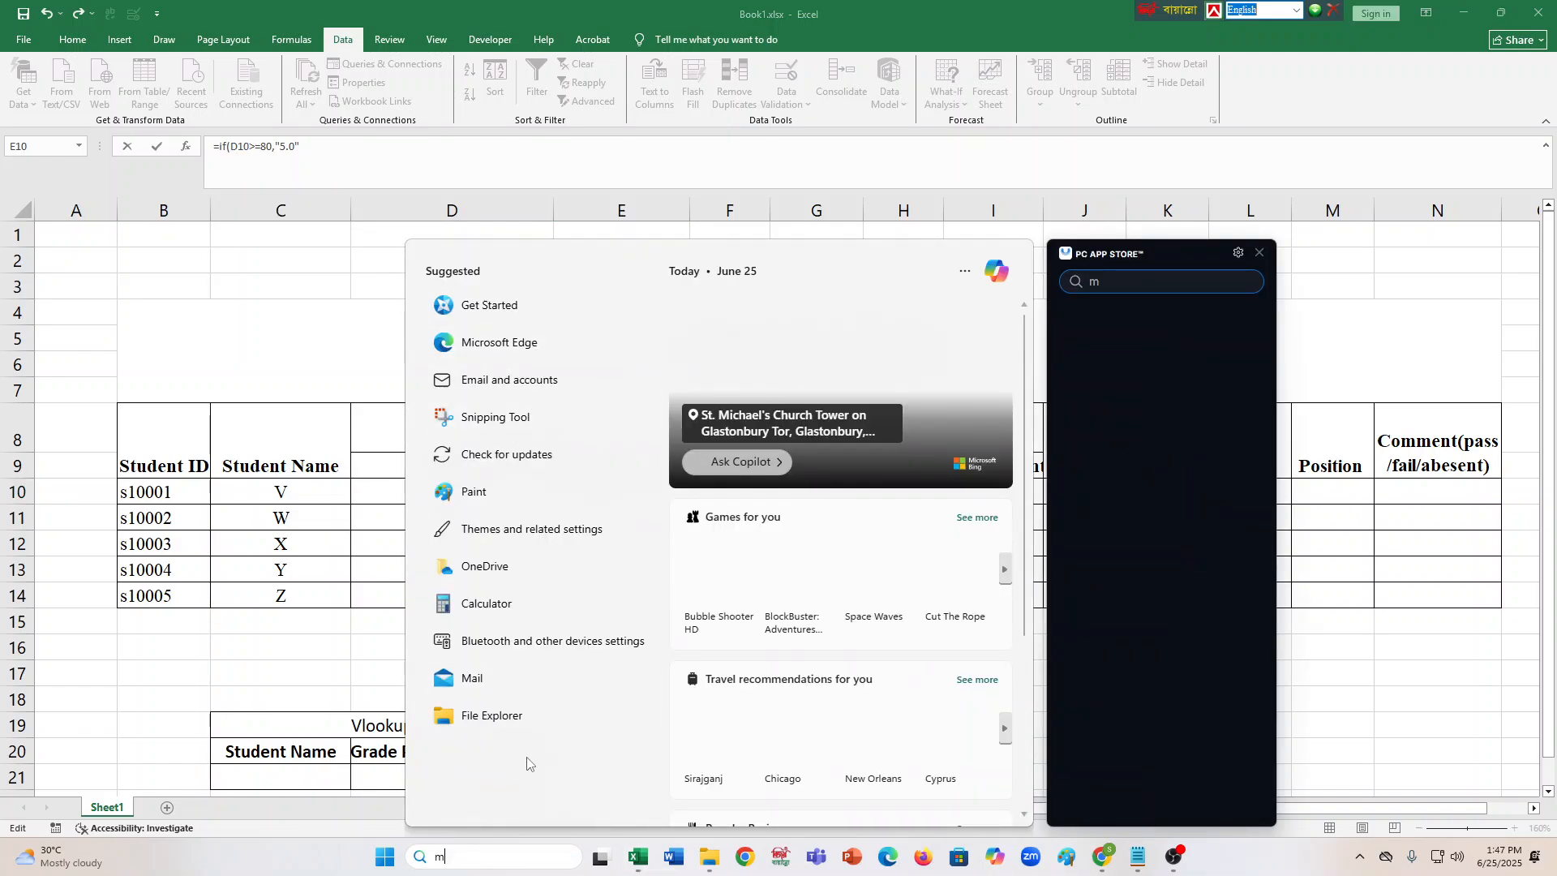
click(501, 347)
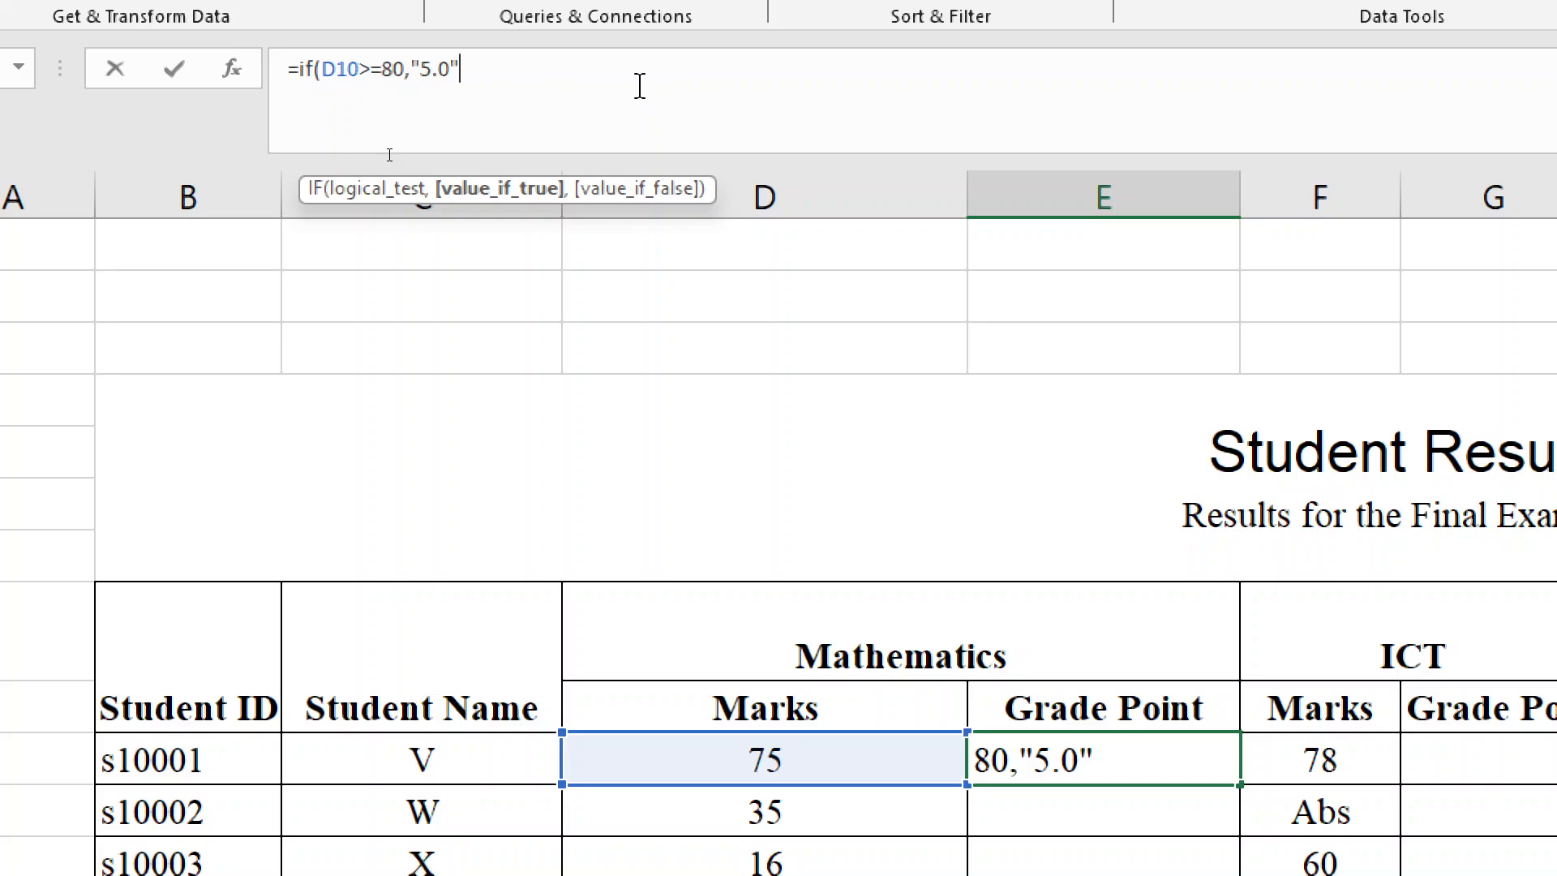
Replace the quoted result in E10's IF formula with the unquoted number 5.00.
key(BackSpace)
key(BackSpace)
key(BackSpace)
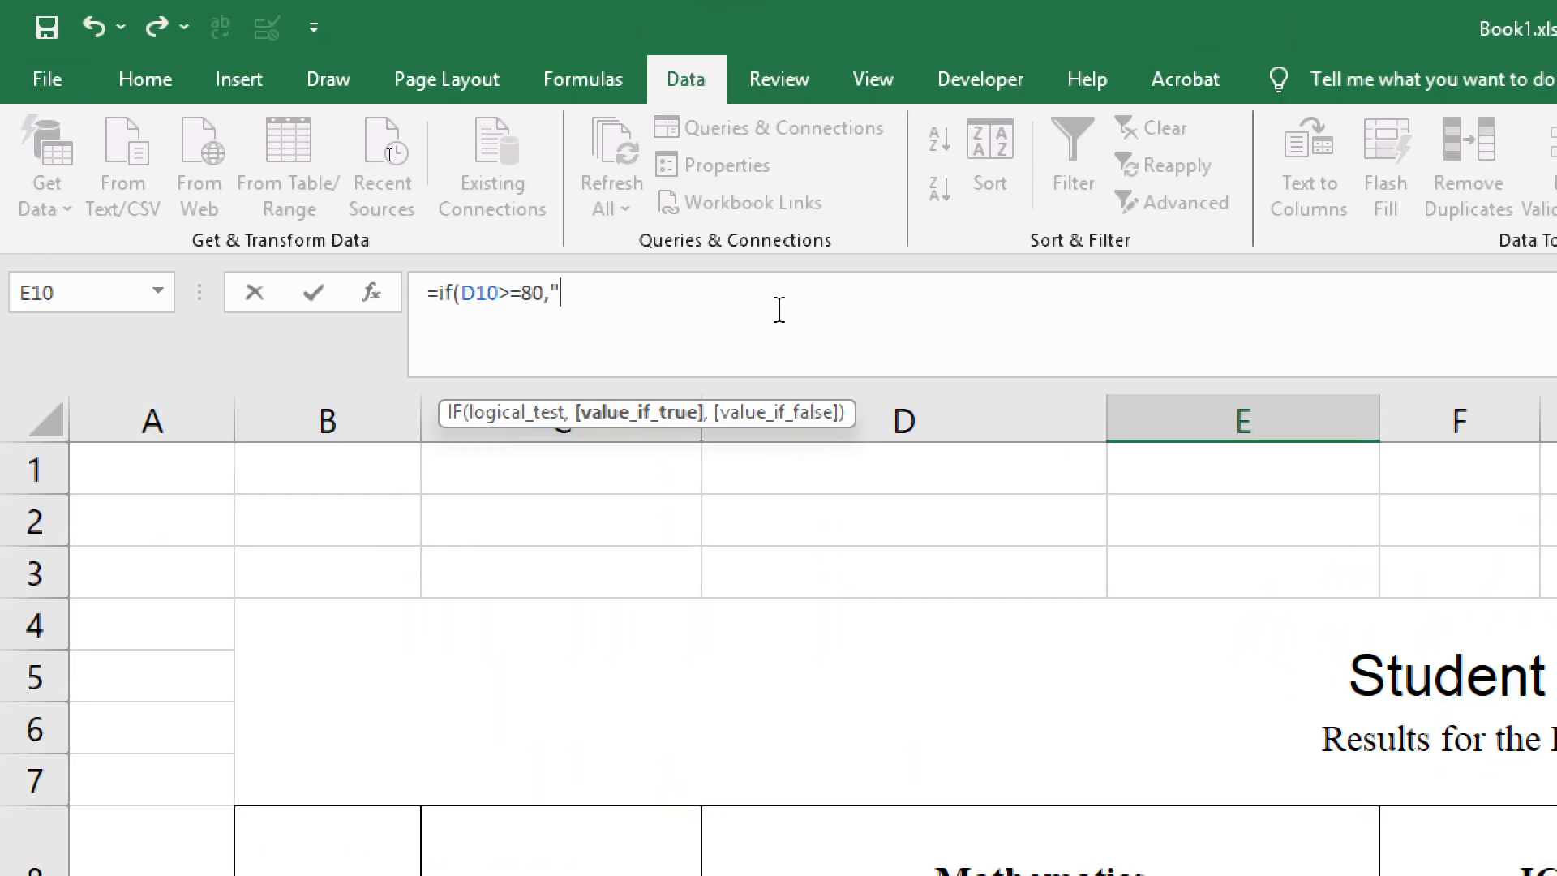
key(BackSpace)
text(.00,)
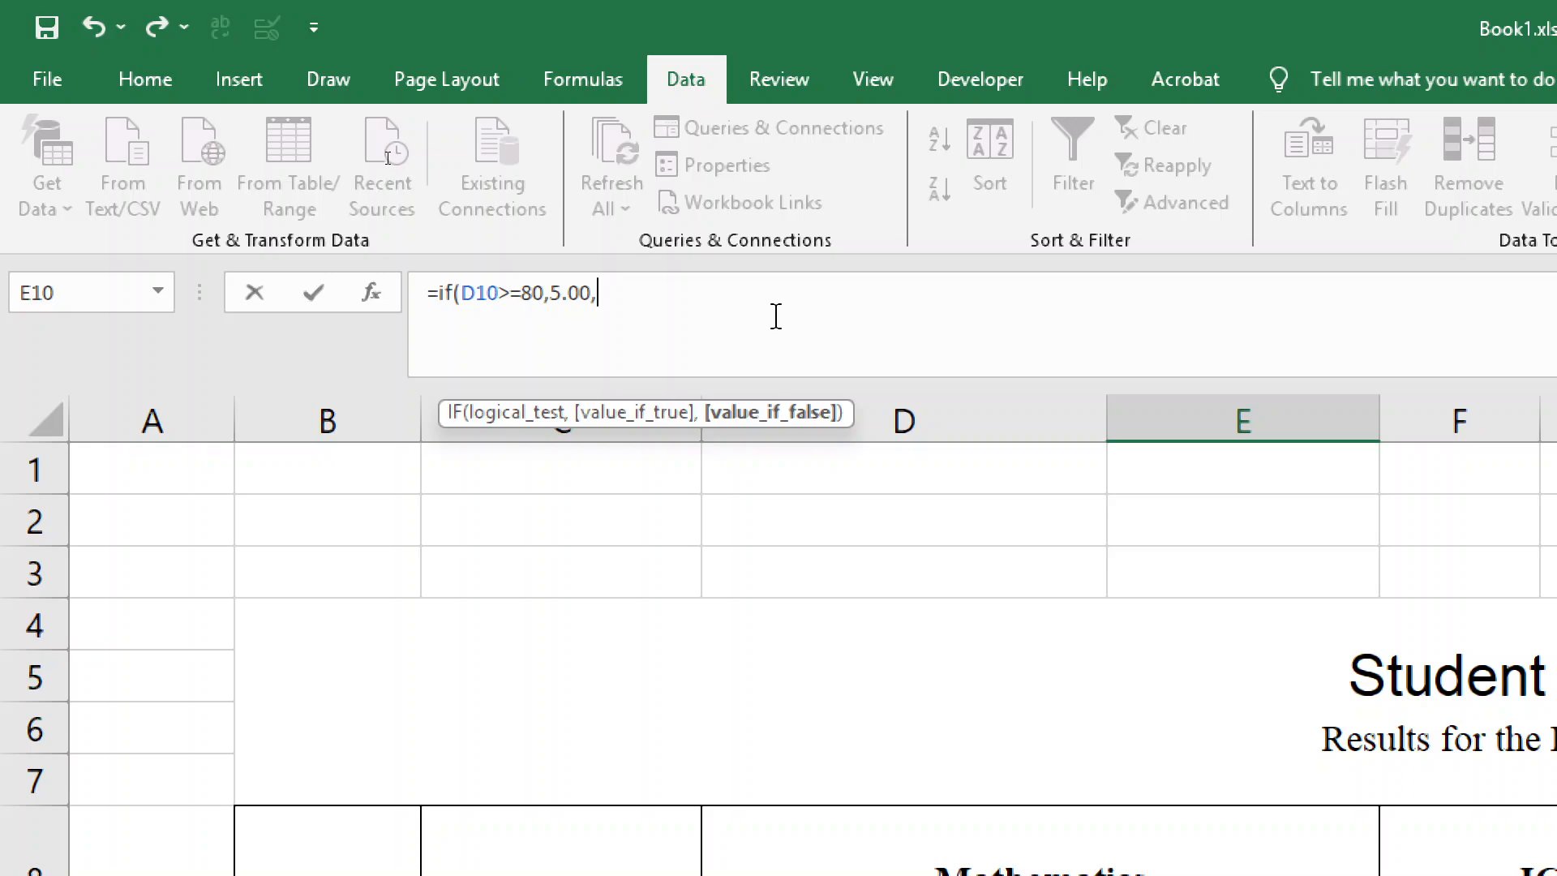
Nest a second IF in E10's formula that returns 4.00 when D10>=70, and open a third IF.
text(i)
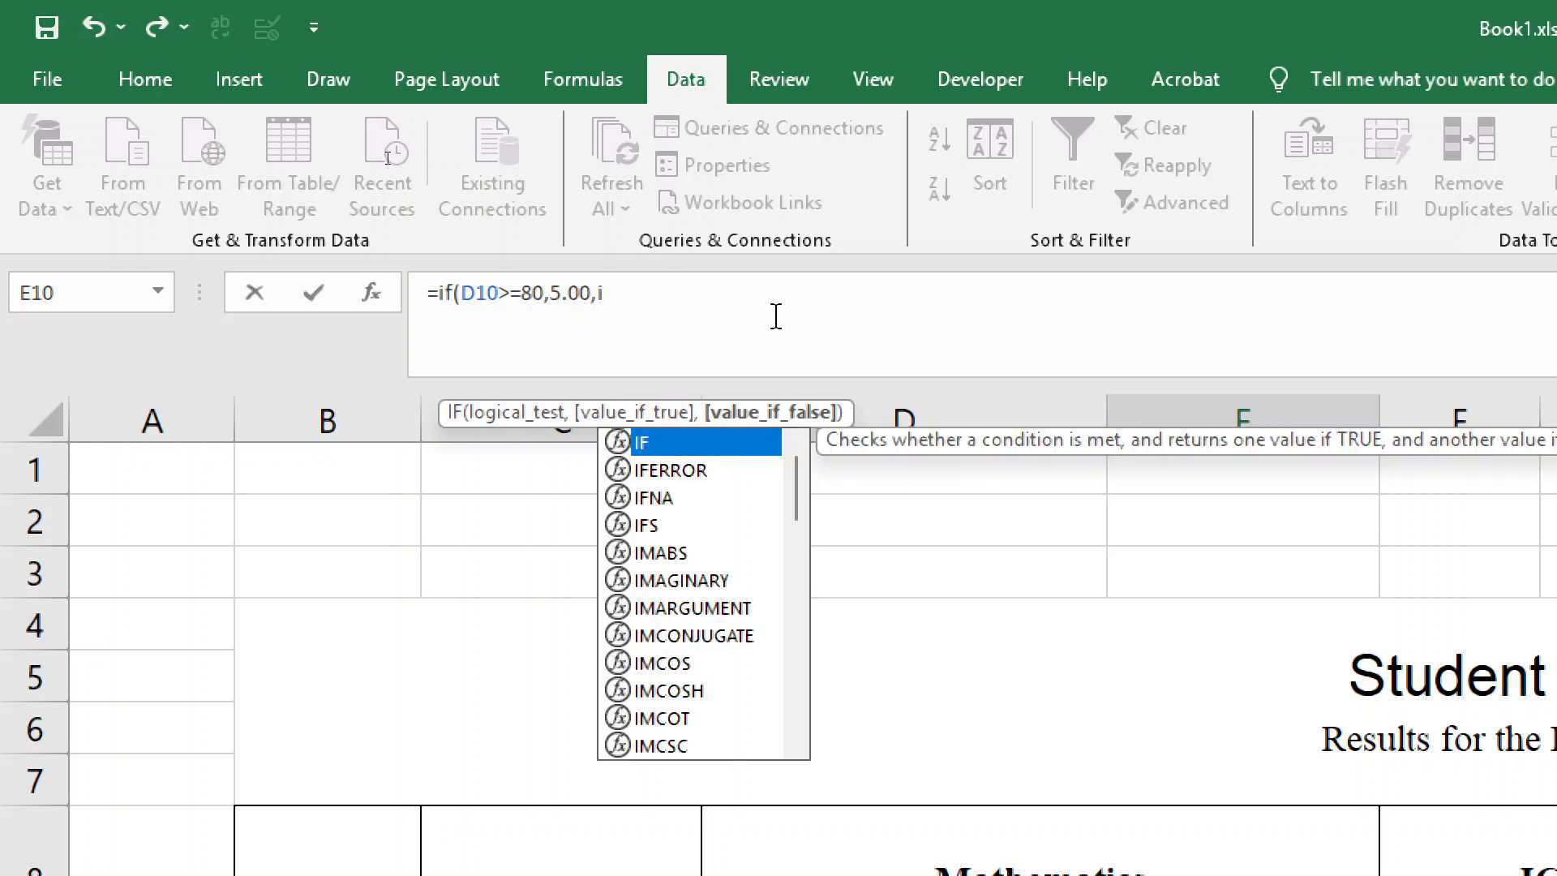
text(f()
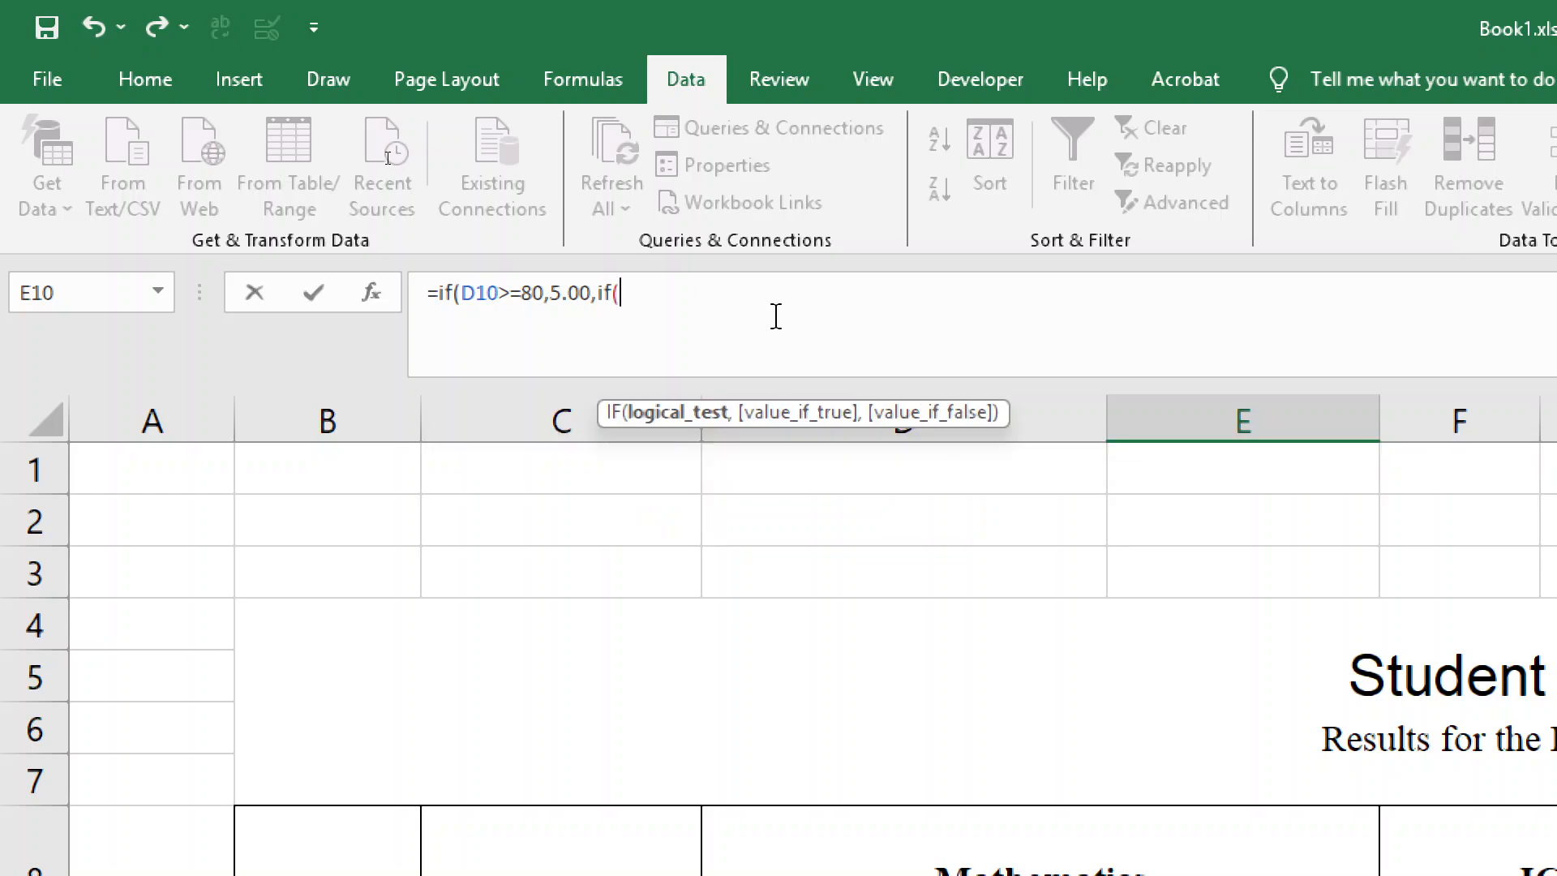
text(d10)
text(>=70,)
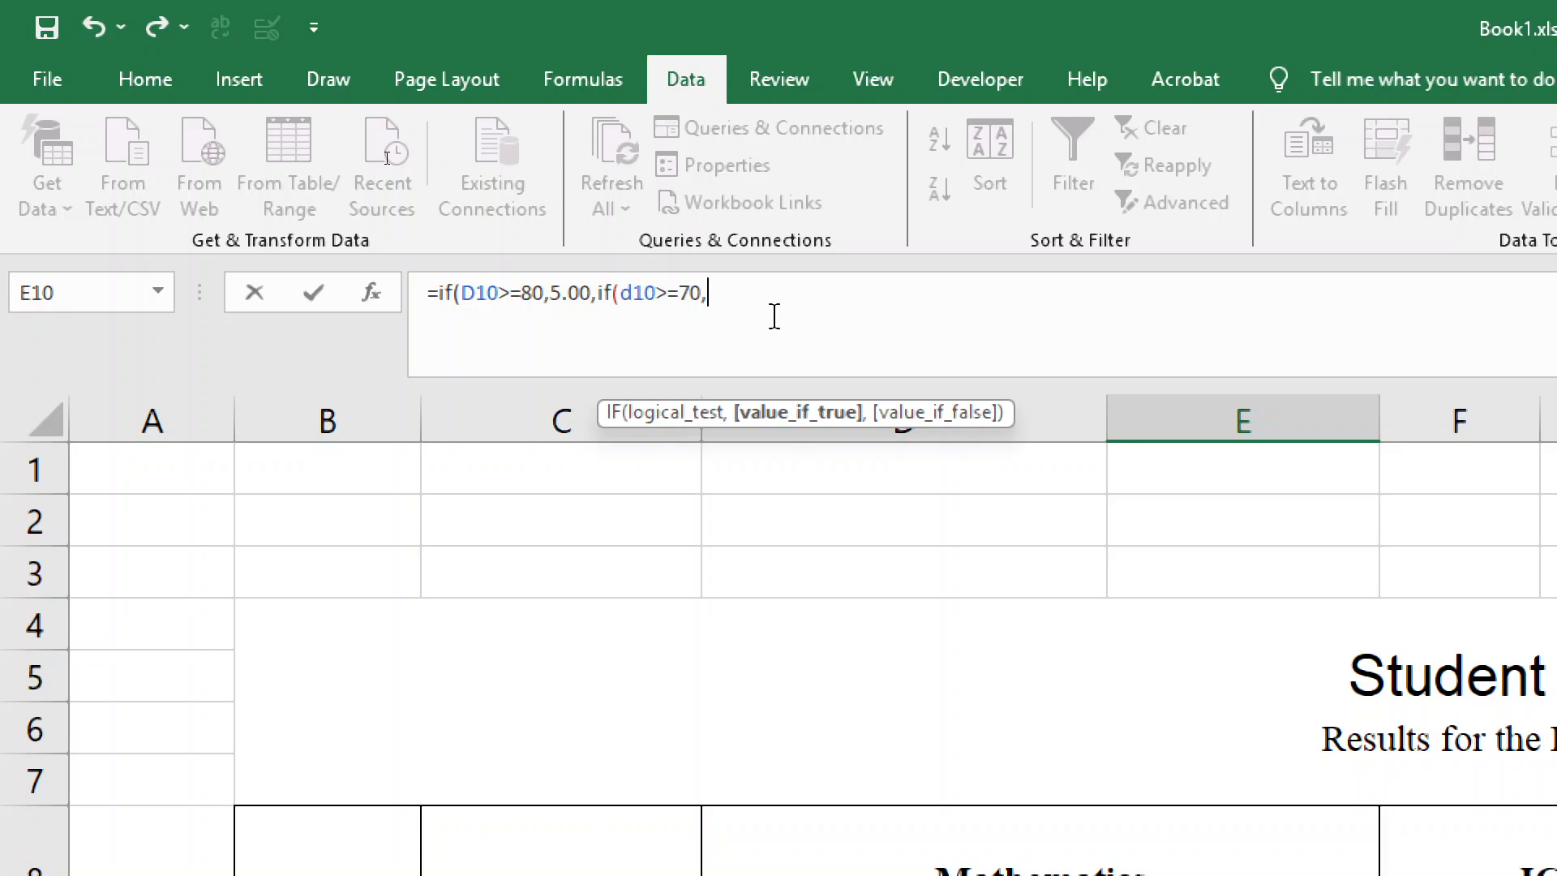
text(,)
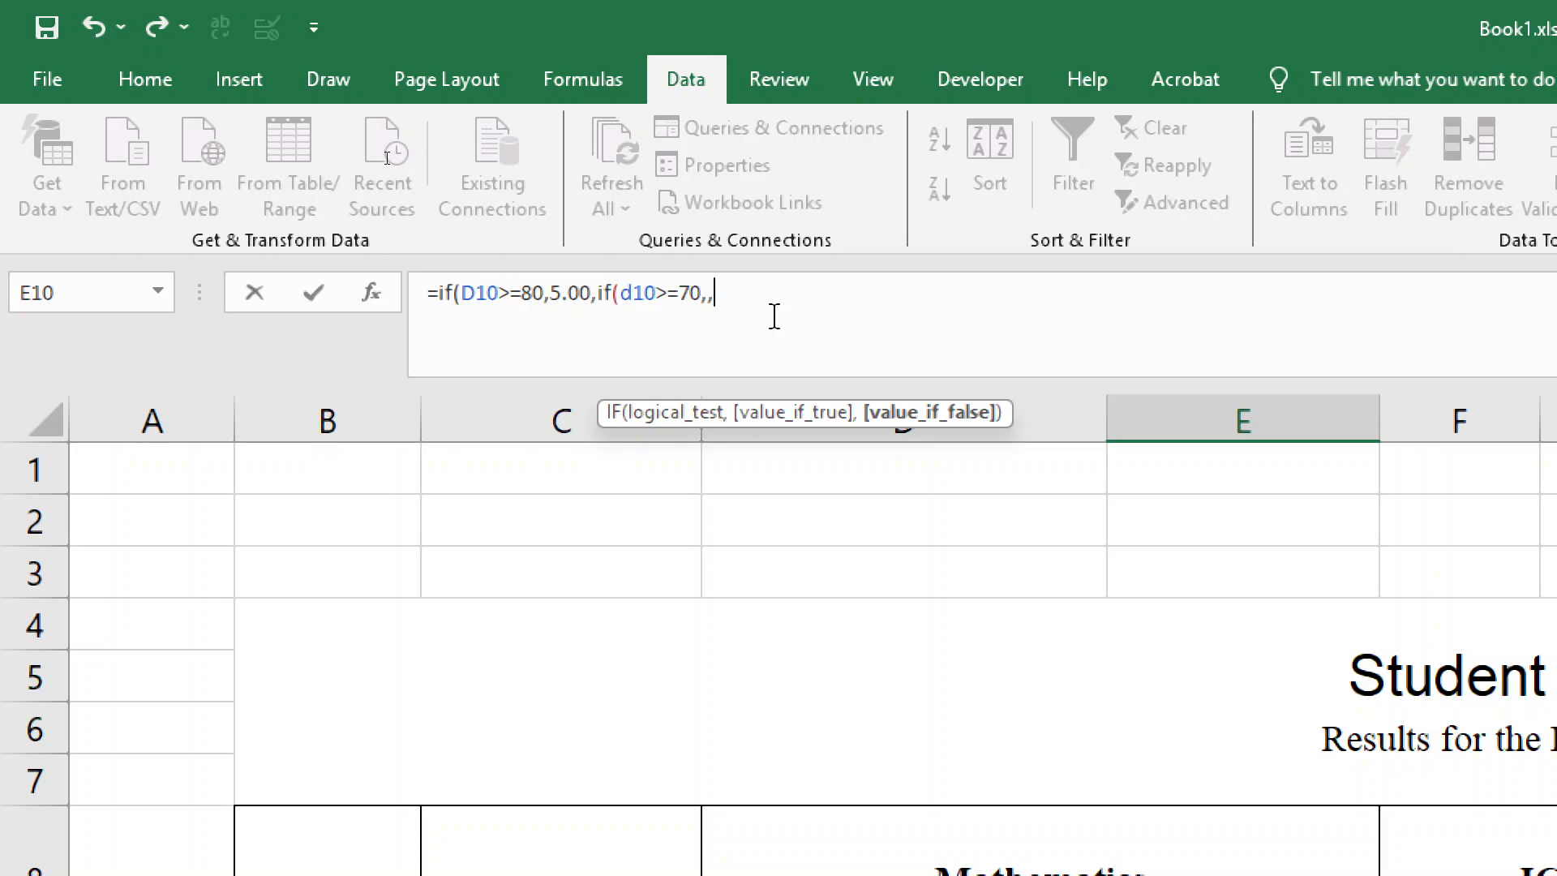
key(BackSpace)
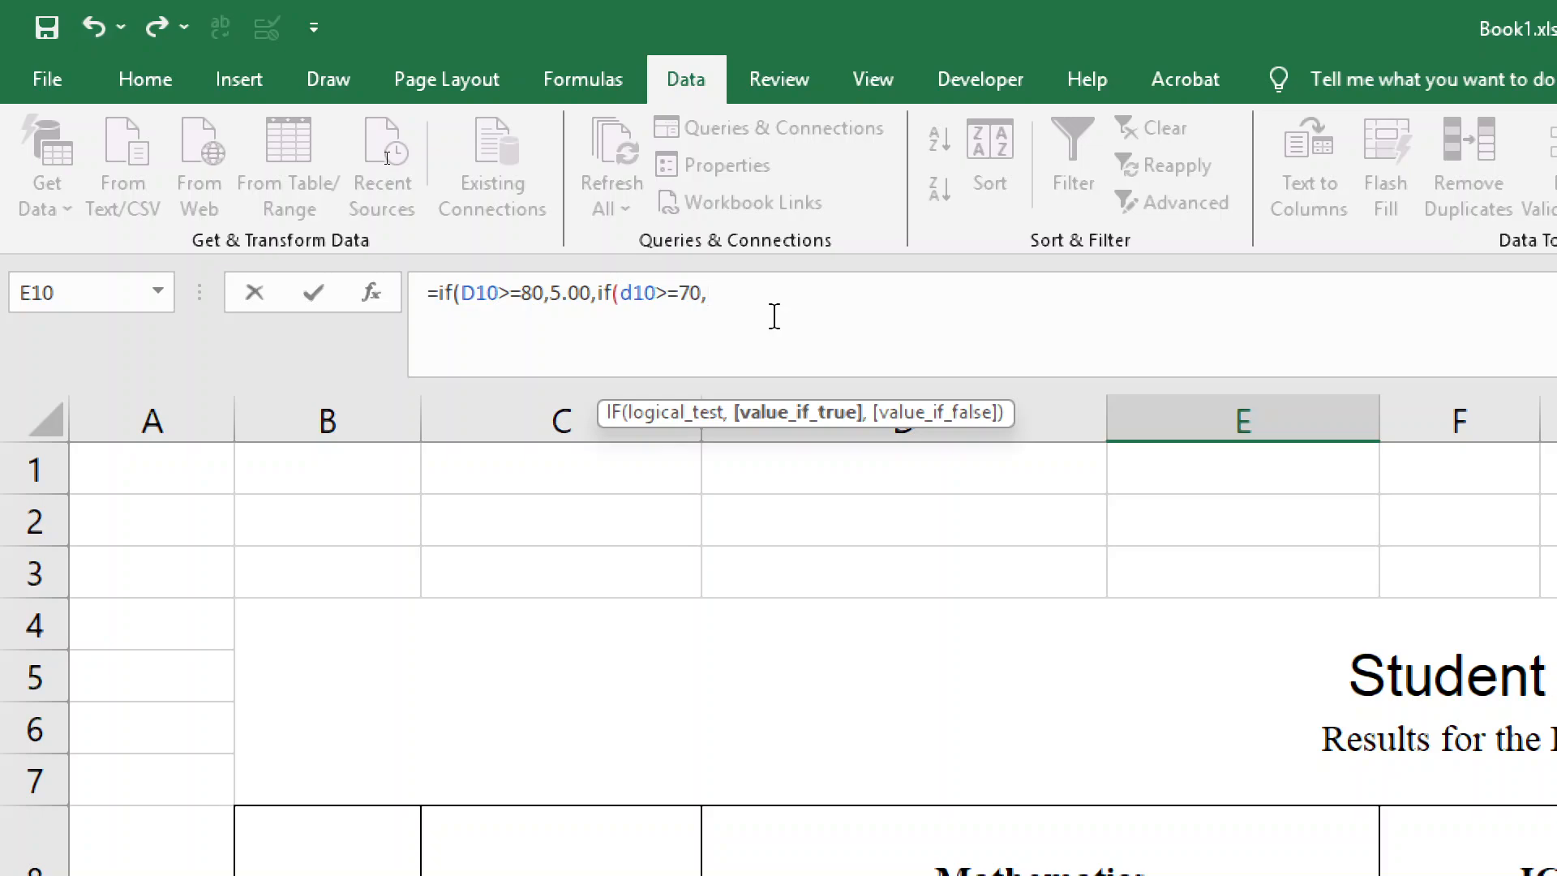
text(4.00,if()
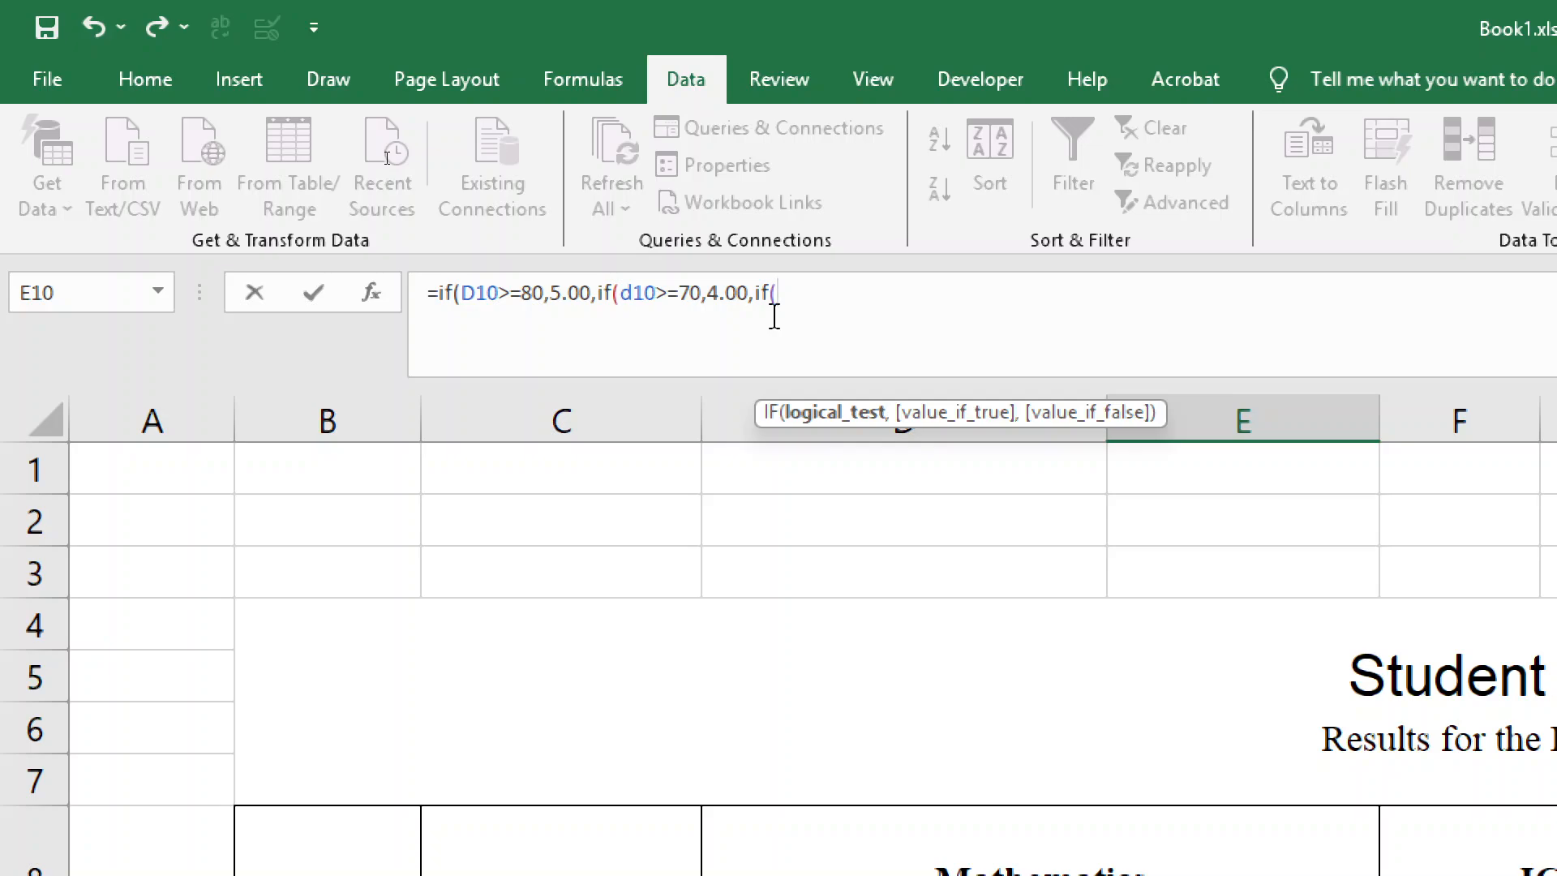
Make the third IF in E10's formula return 3.00 when D10>=60.
text(d10)
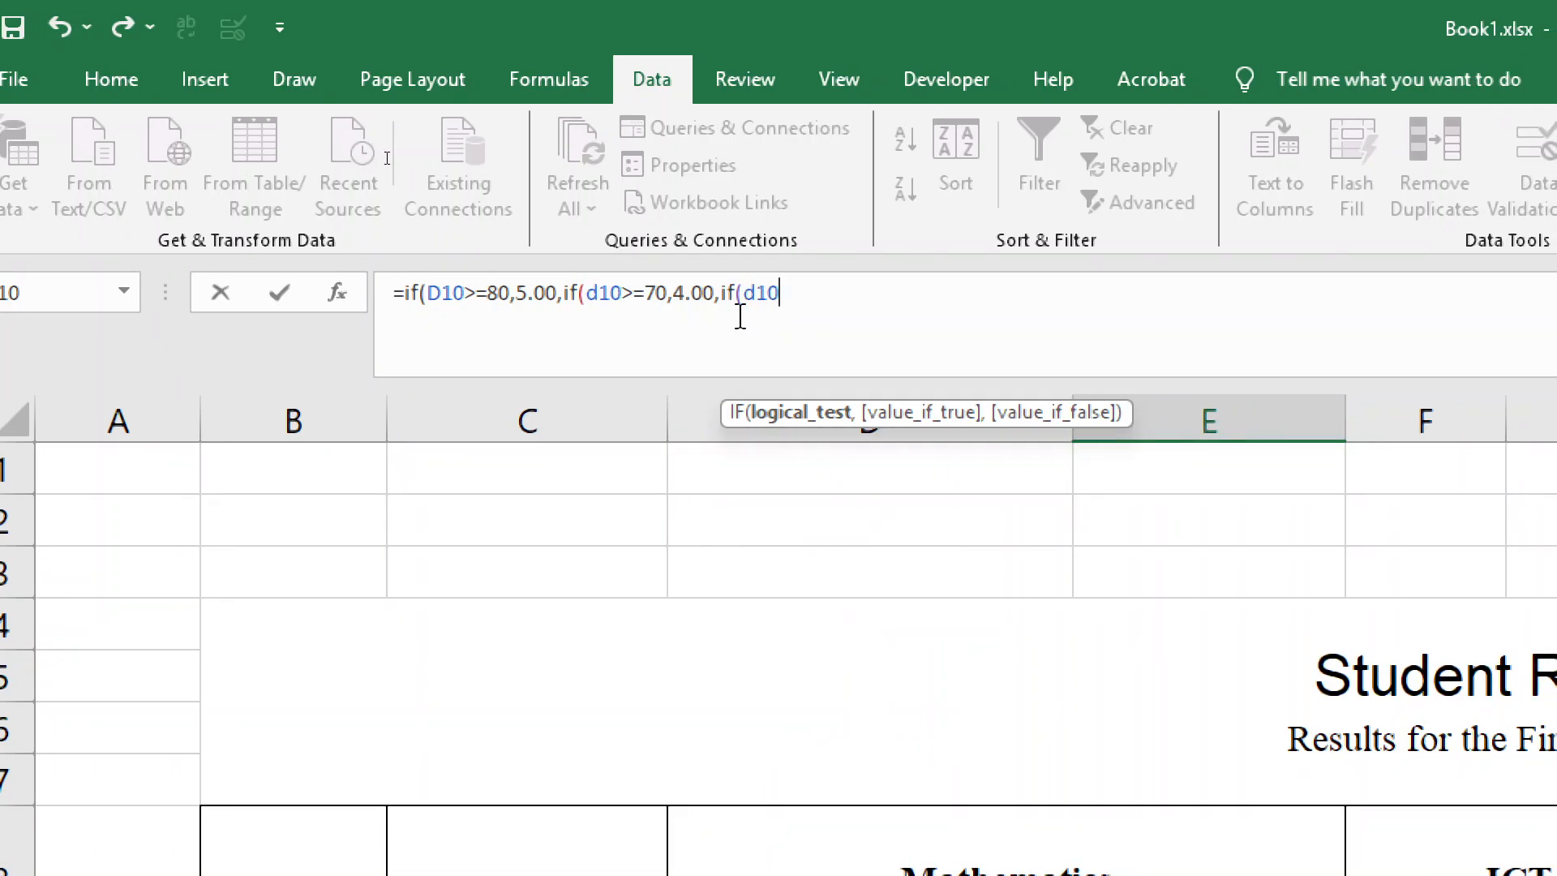
text(>=)
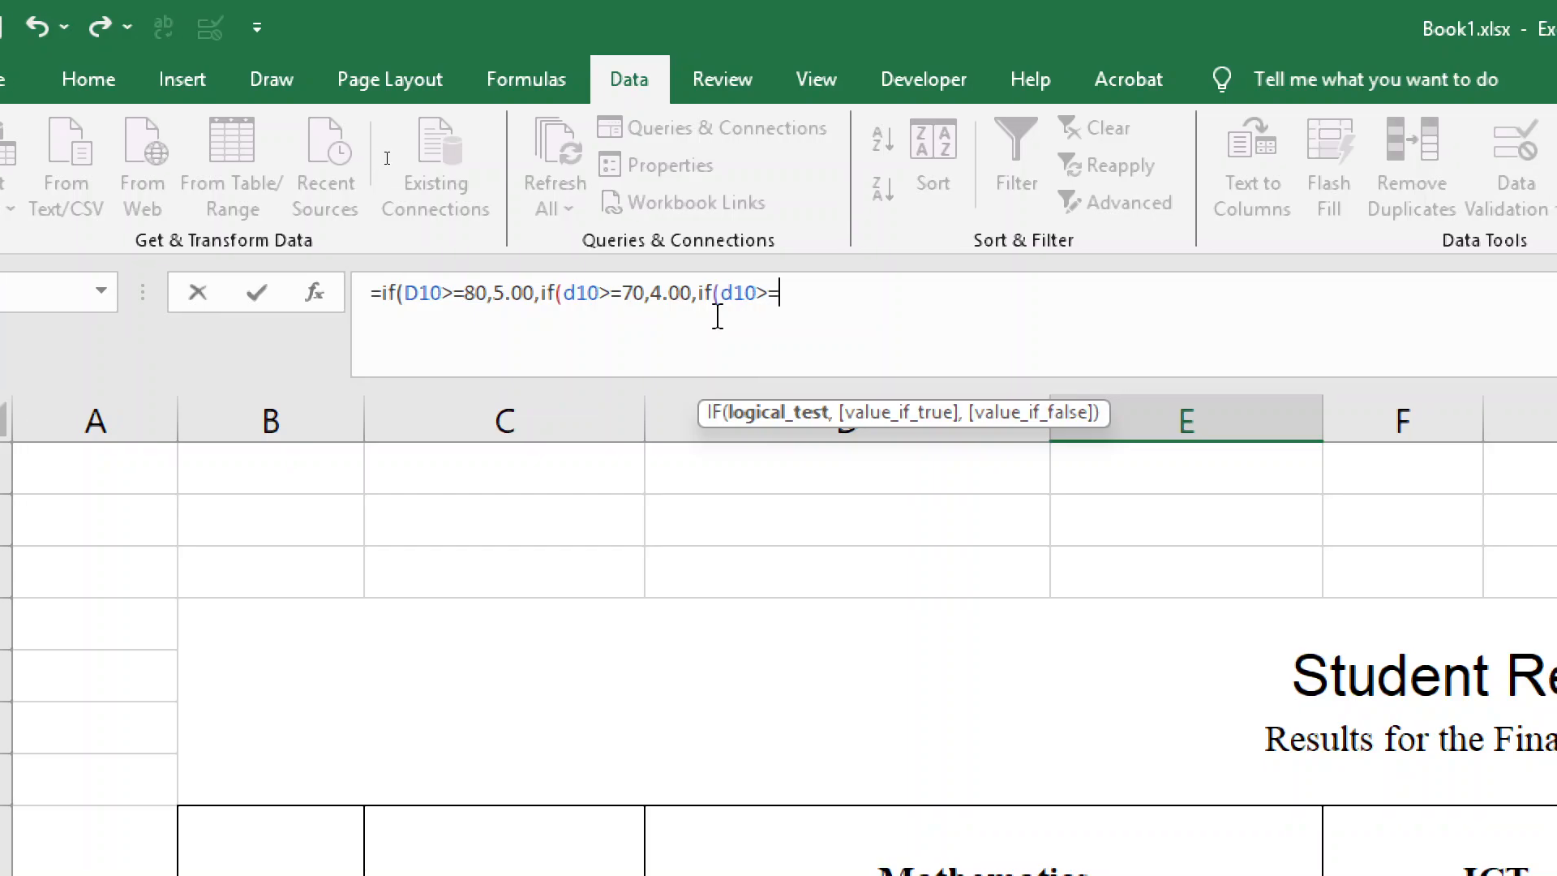
text(60)
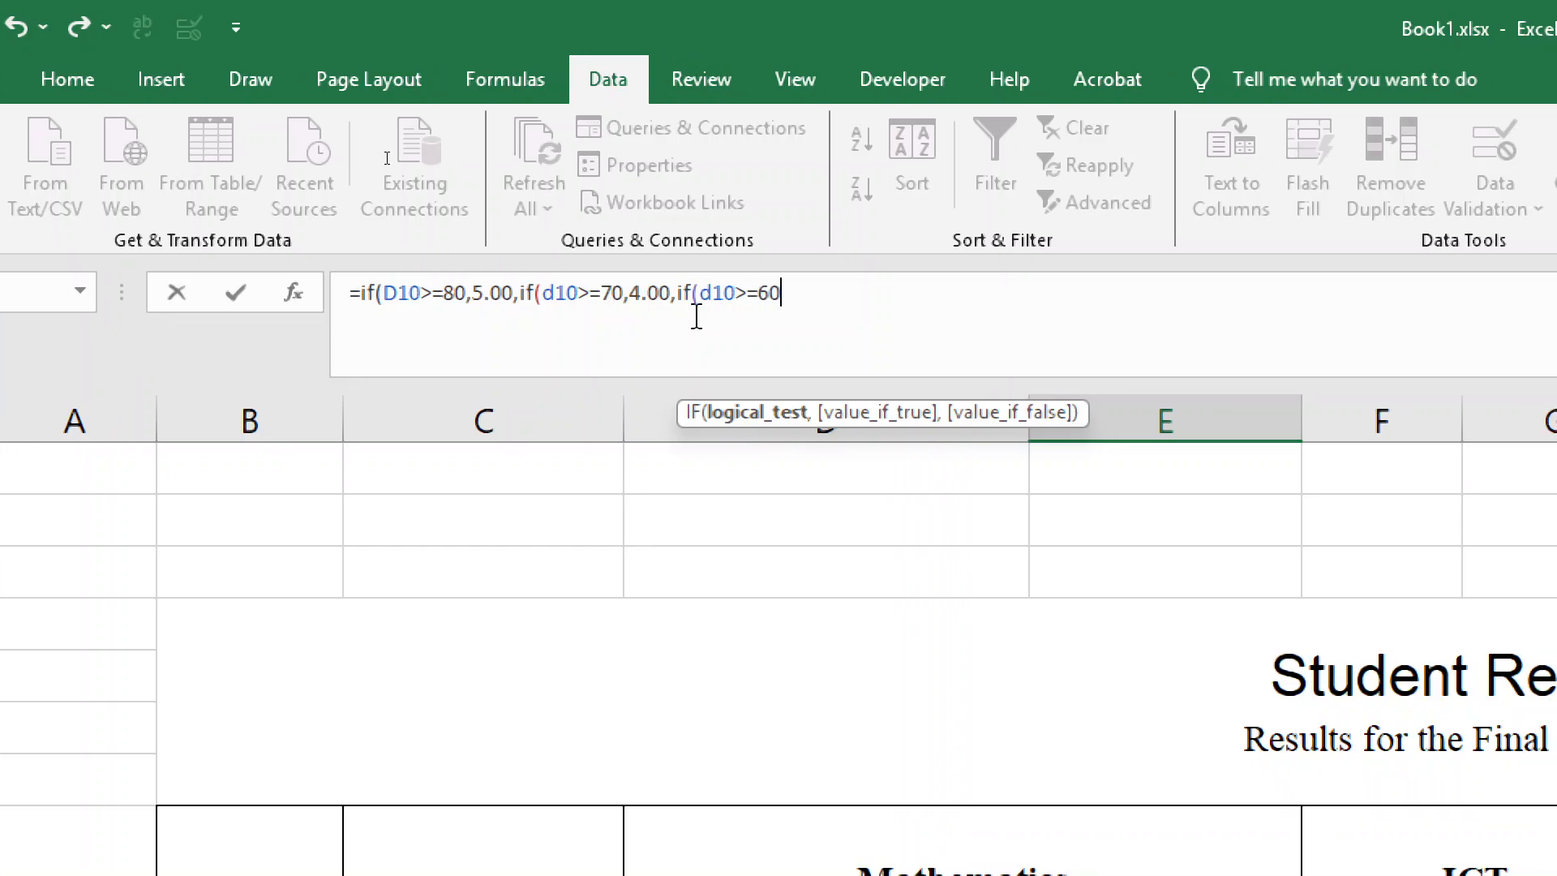
text(,)
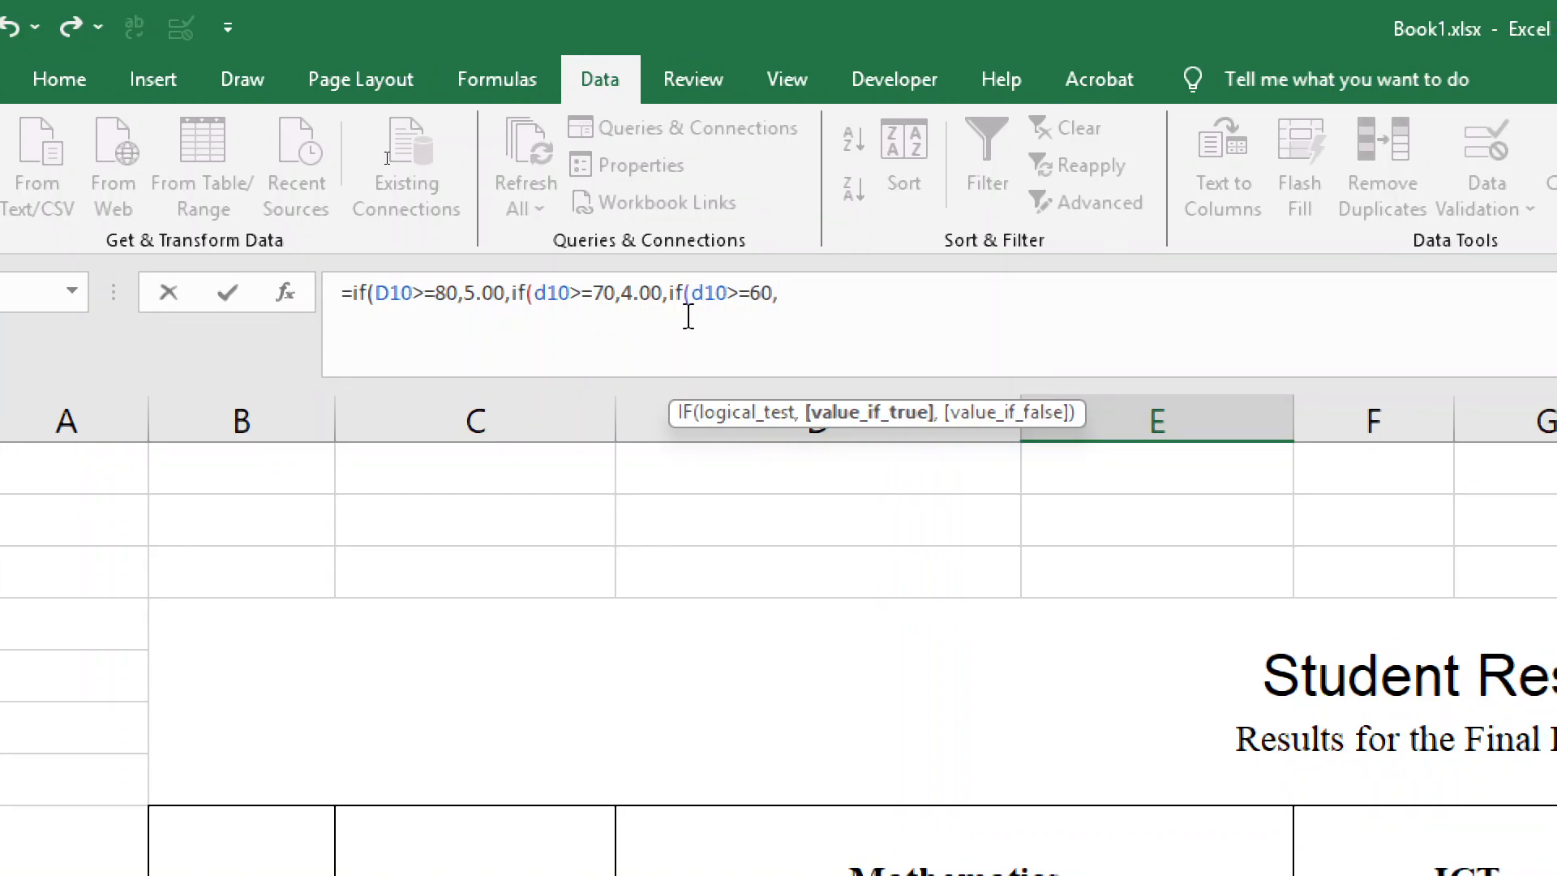
text(3.00)
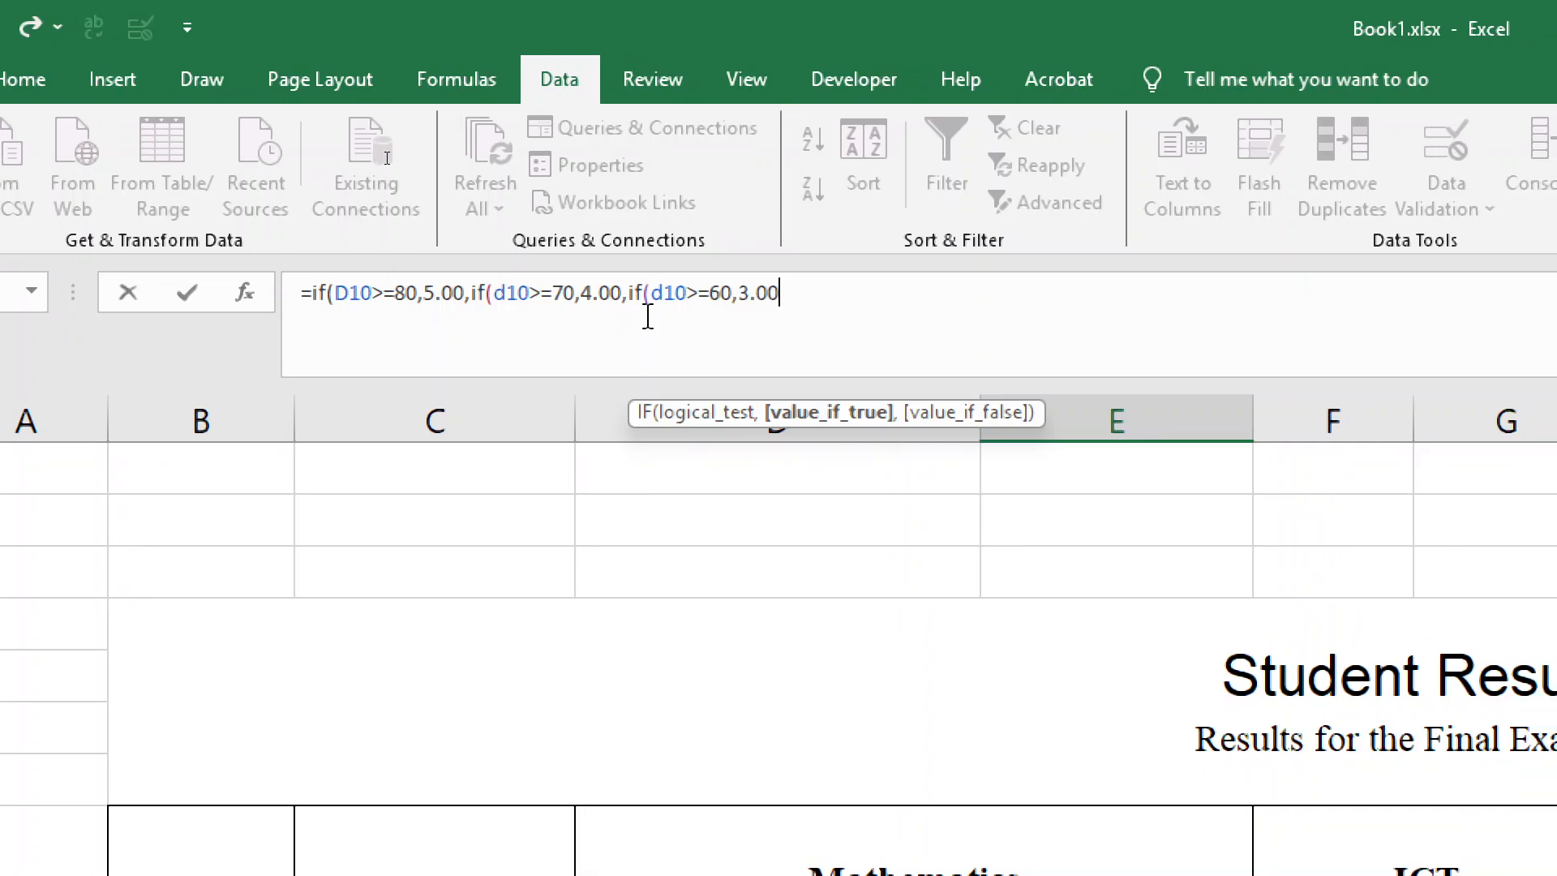
Nest a fourth IF in E10's formula that returns 2.00 when D10>=50.
text(,if()
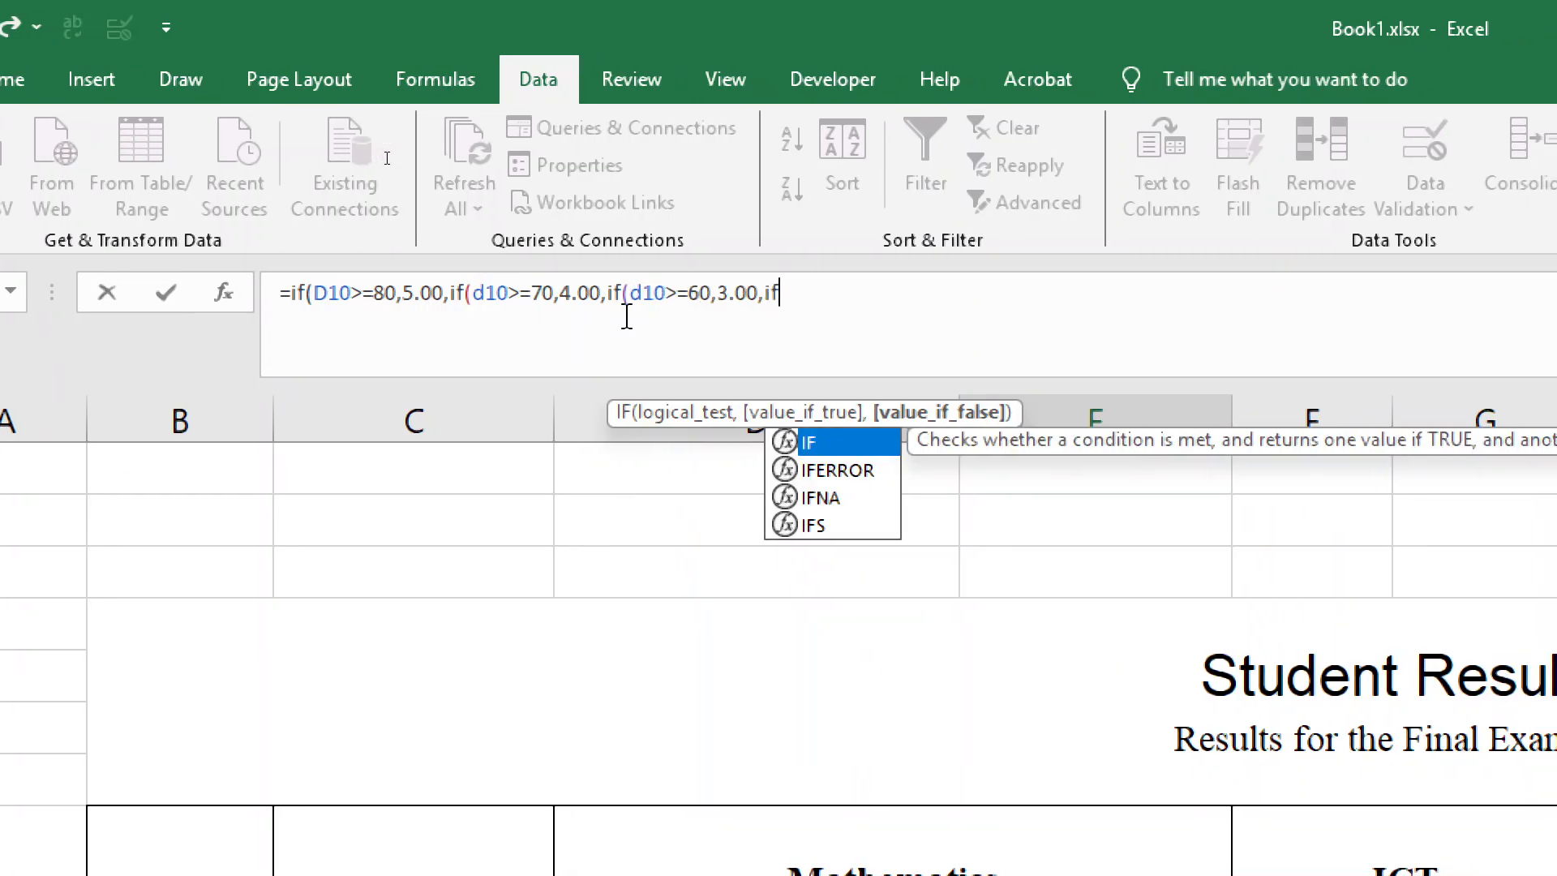
text(d10>)
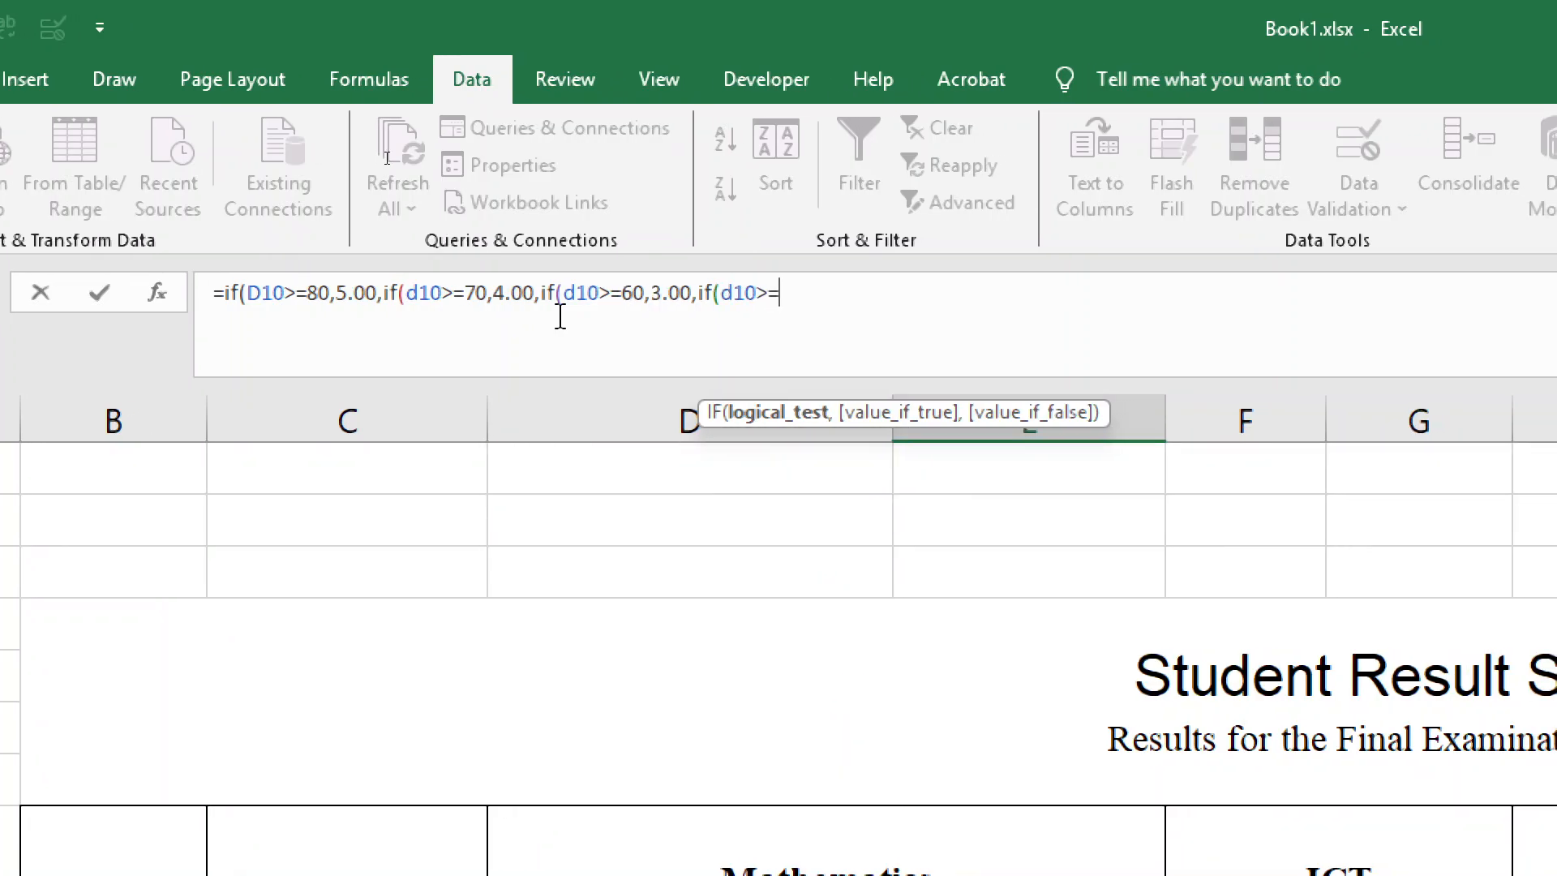
text(=50)
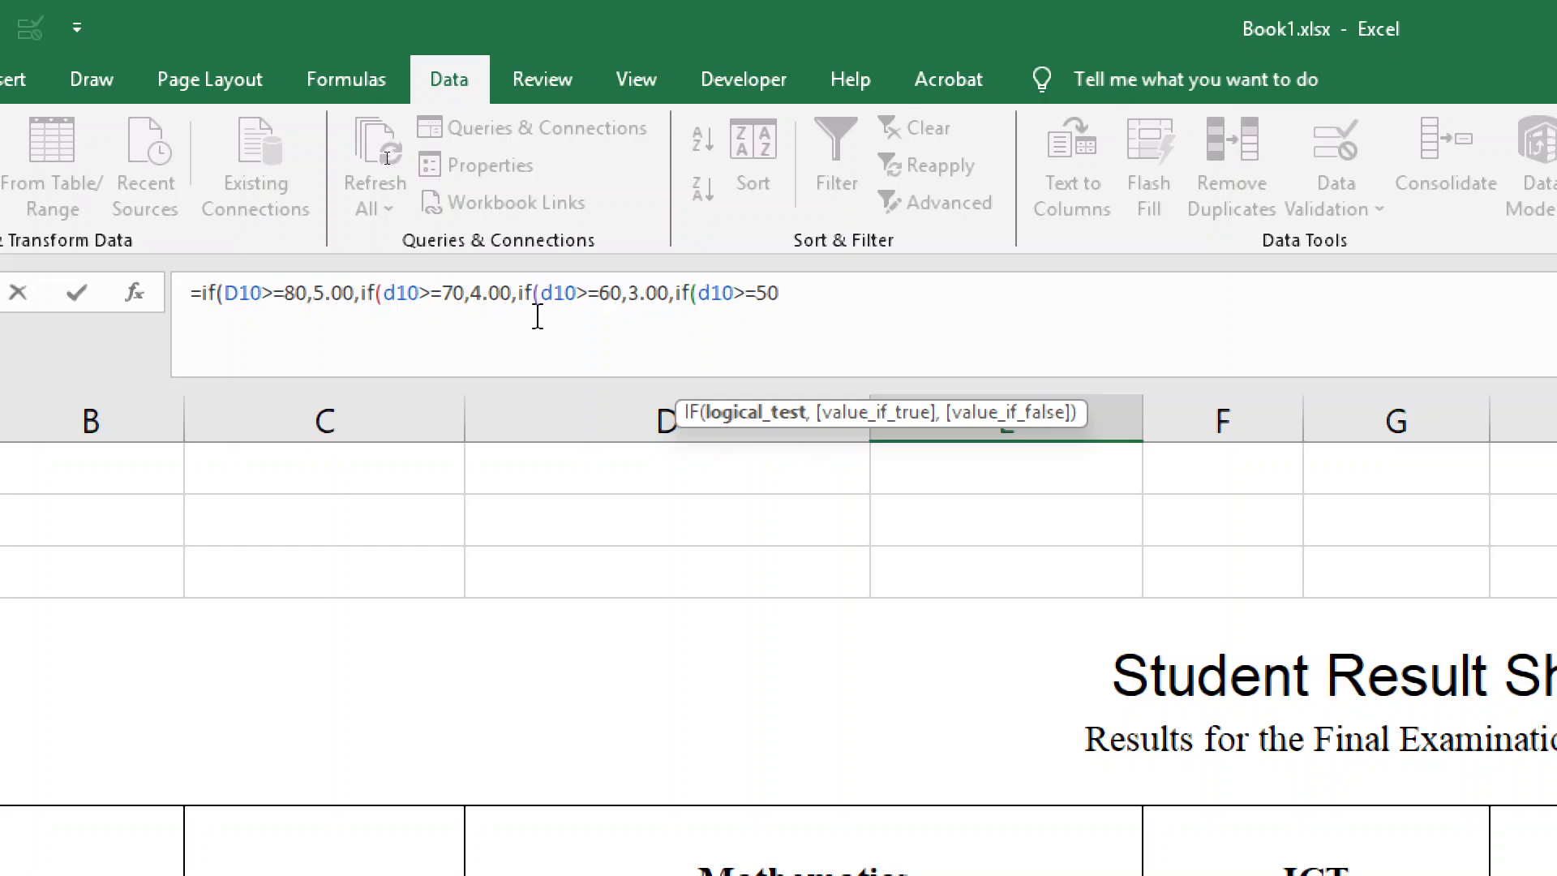
text(,)
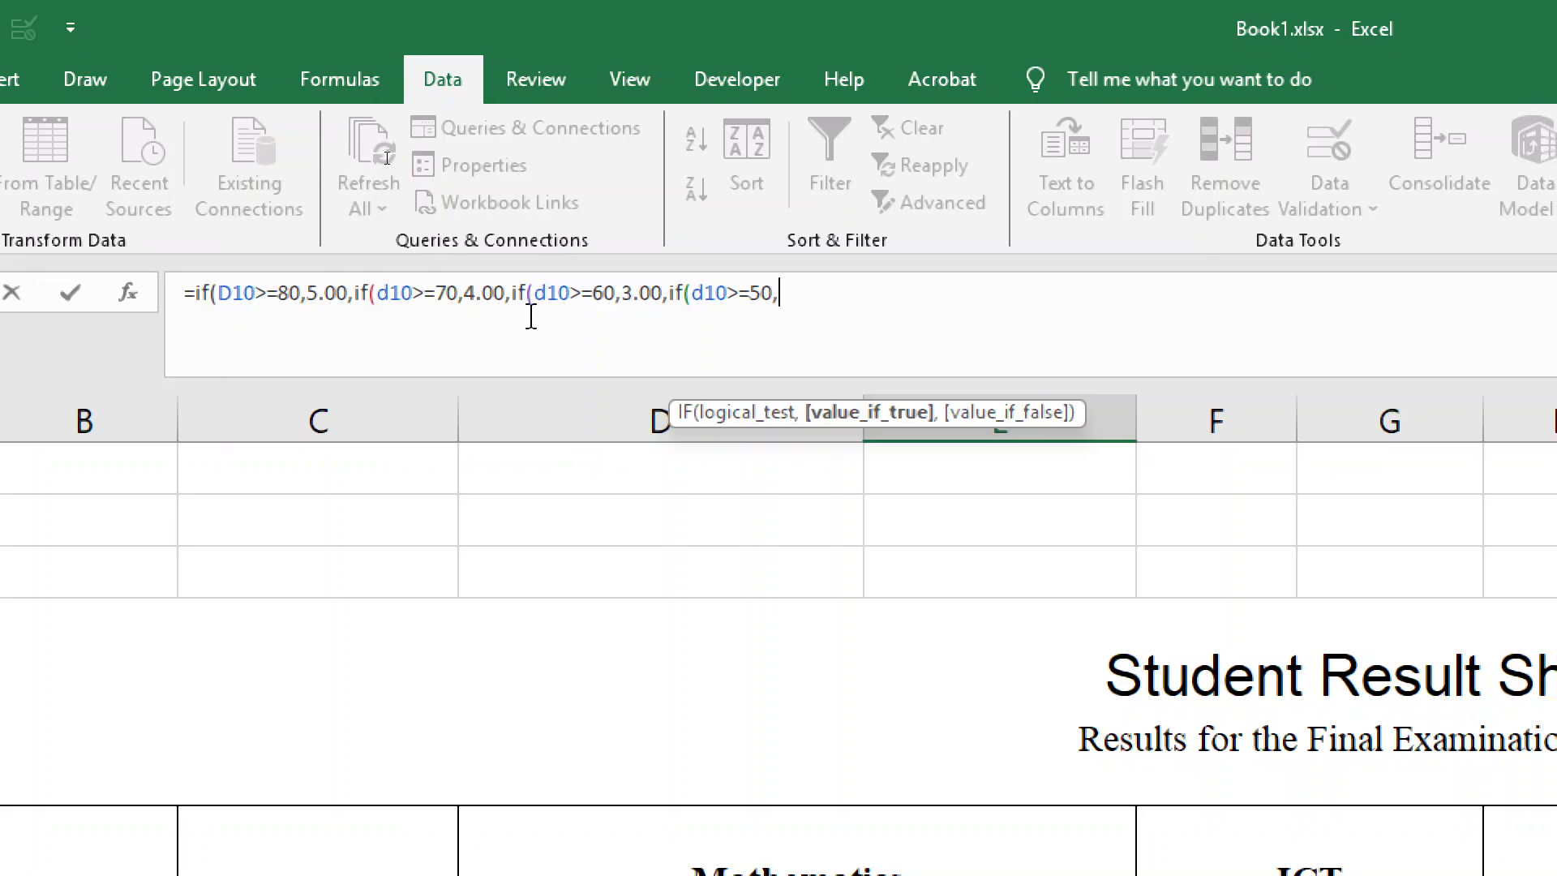
text(2.00)
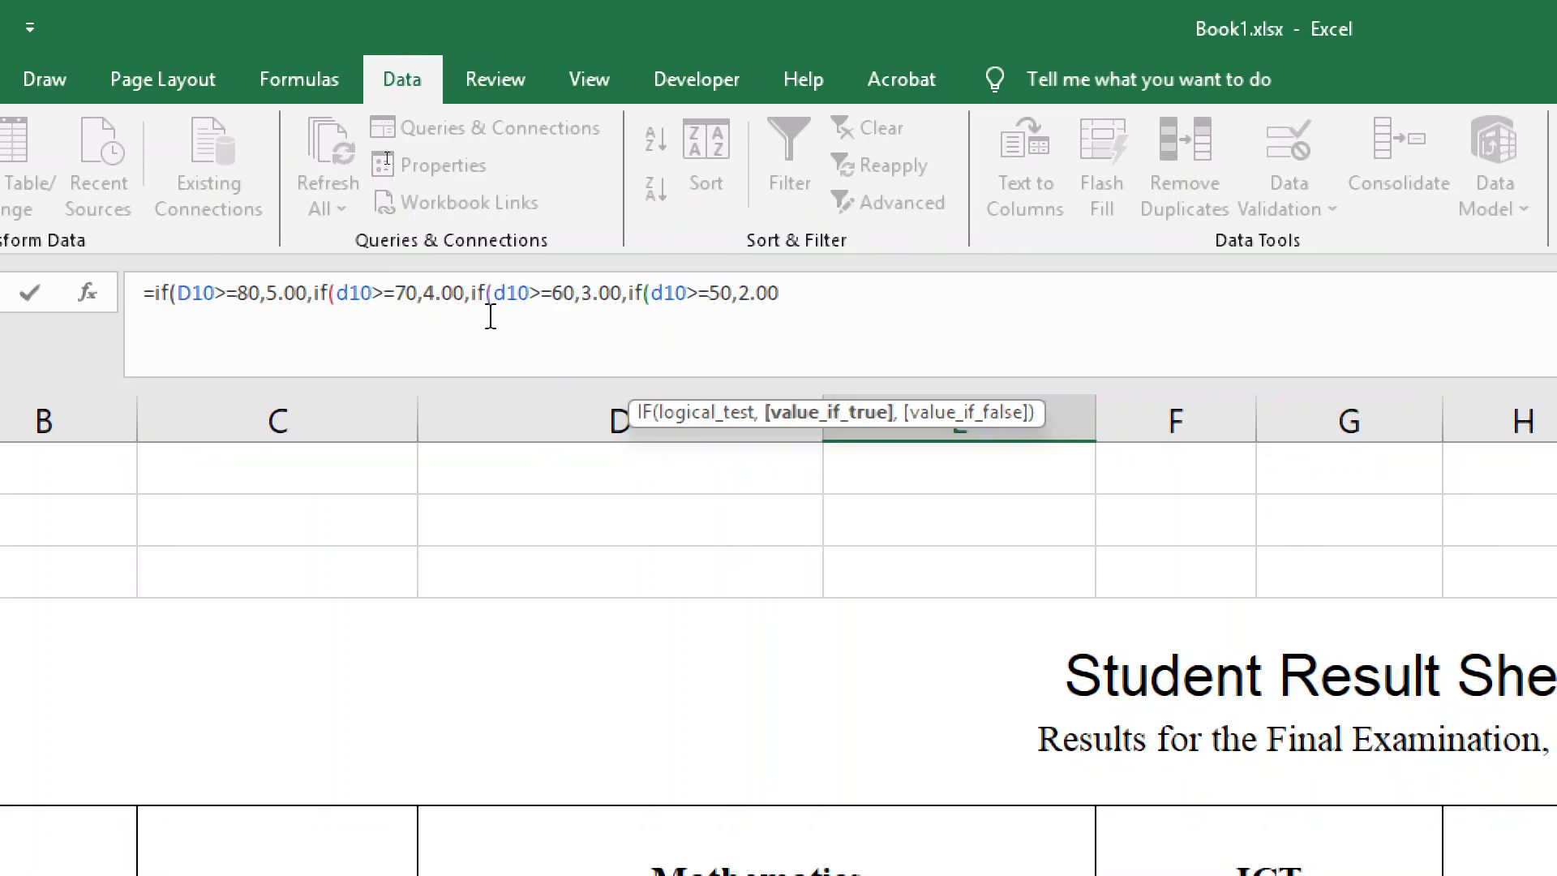
text(,if()
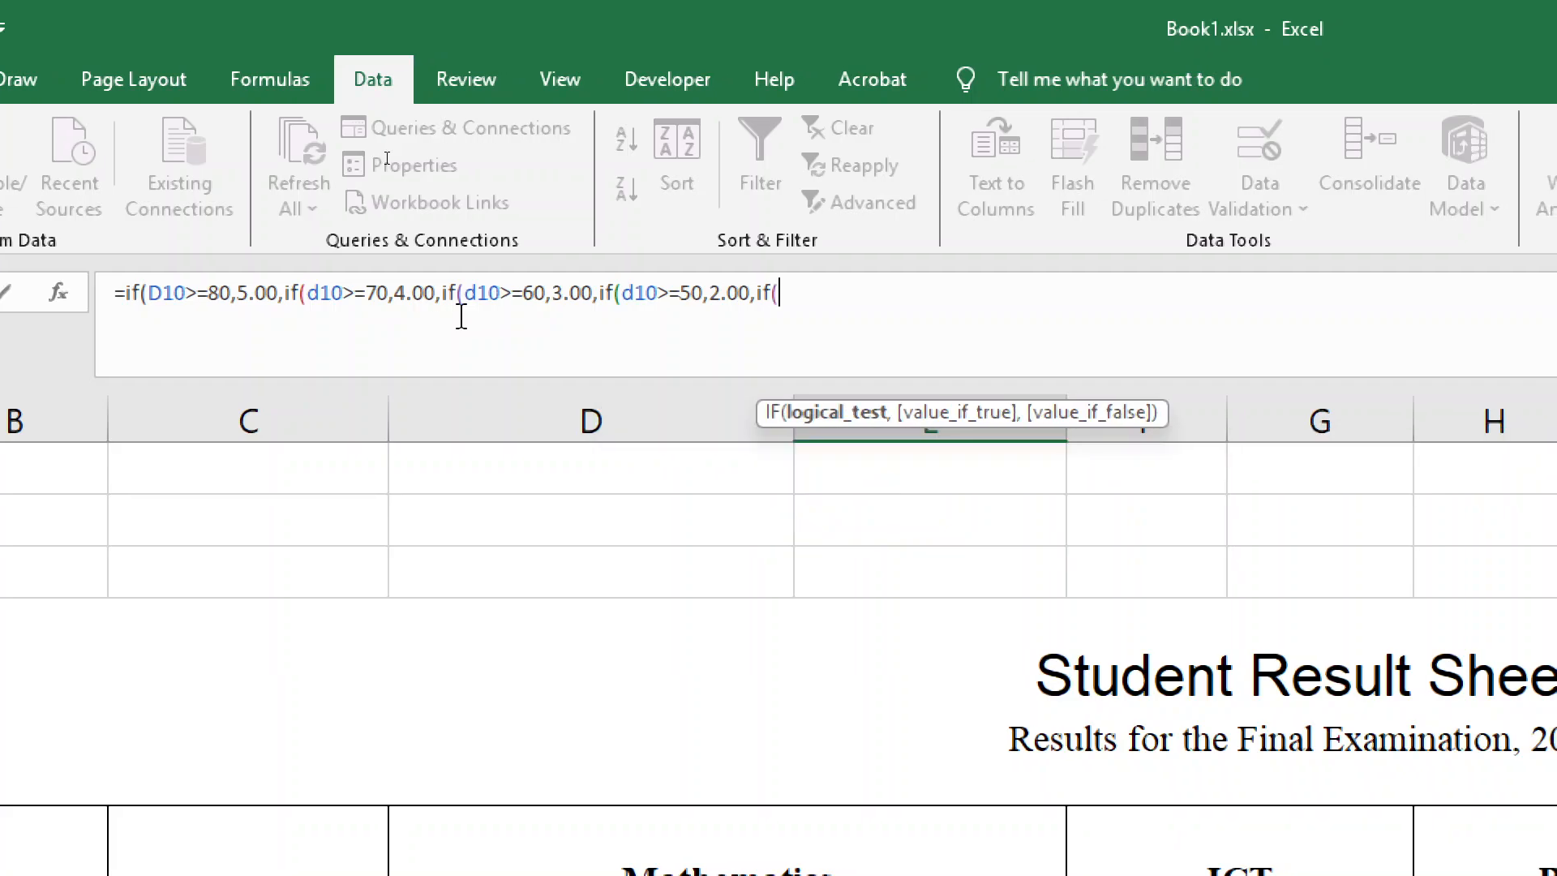
text(d10)
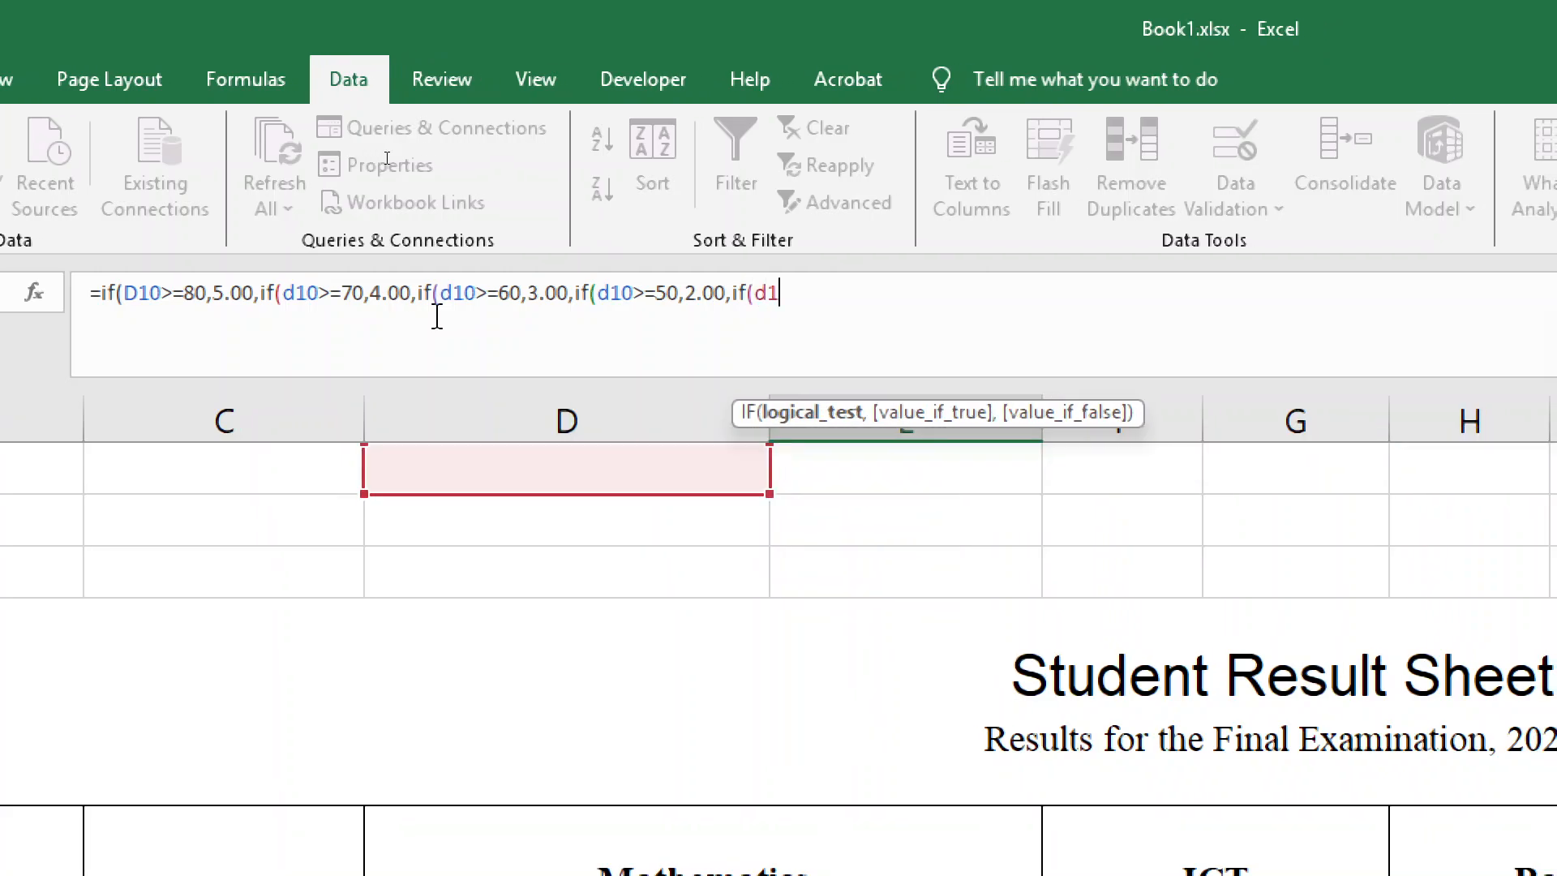
text(>)
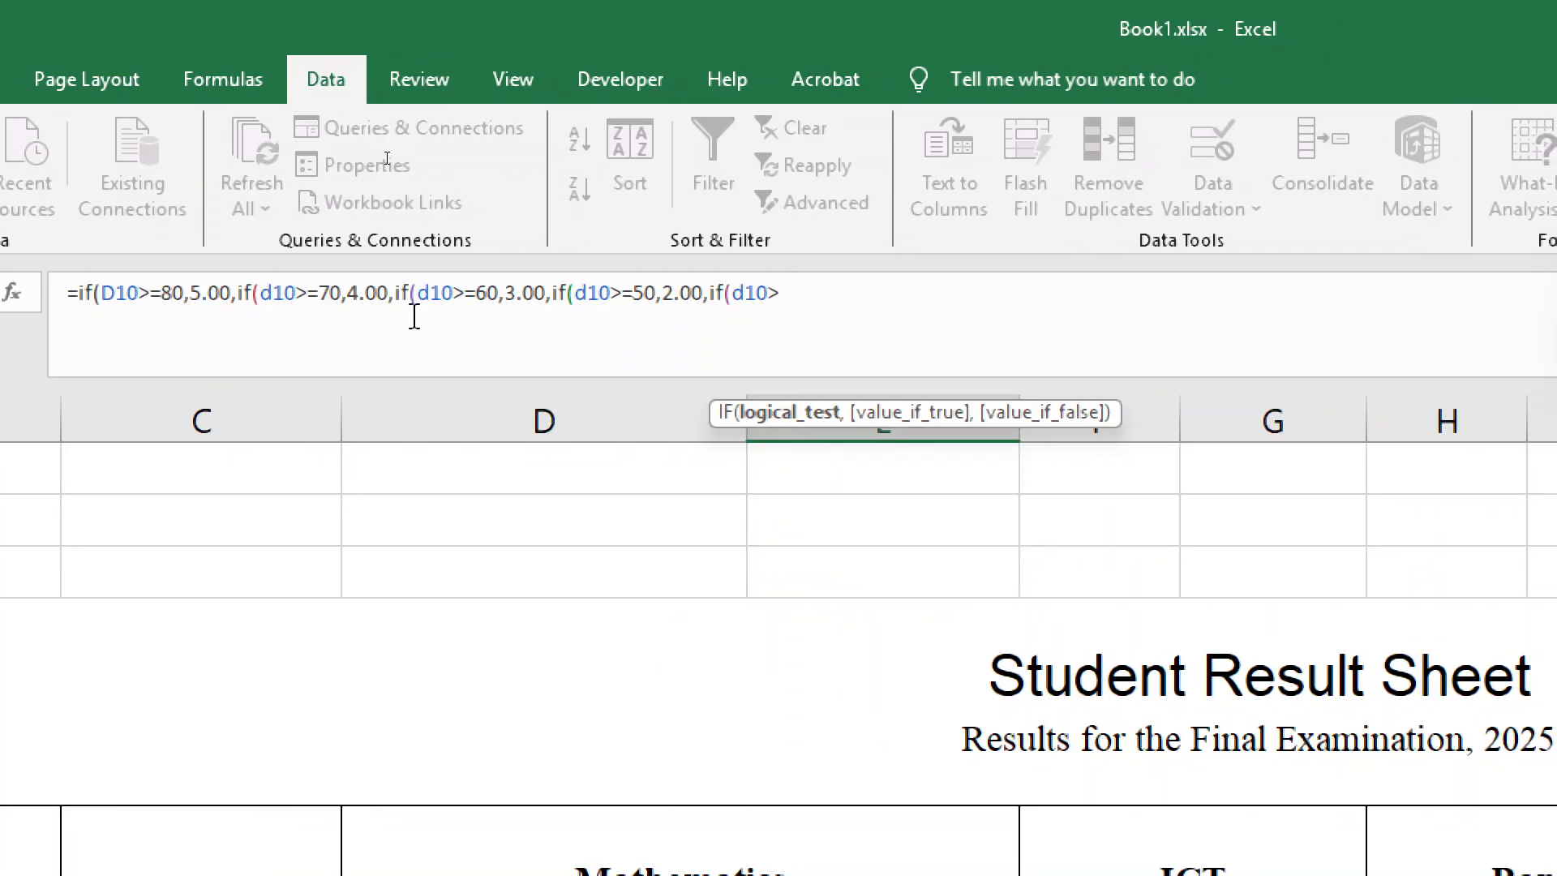
text(=)
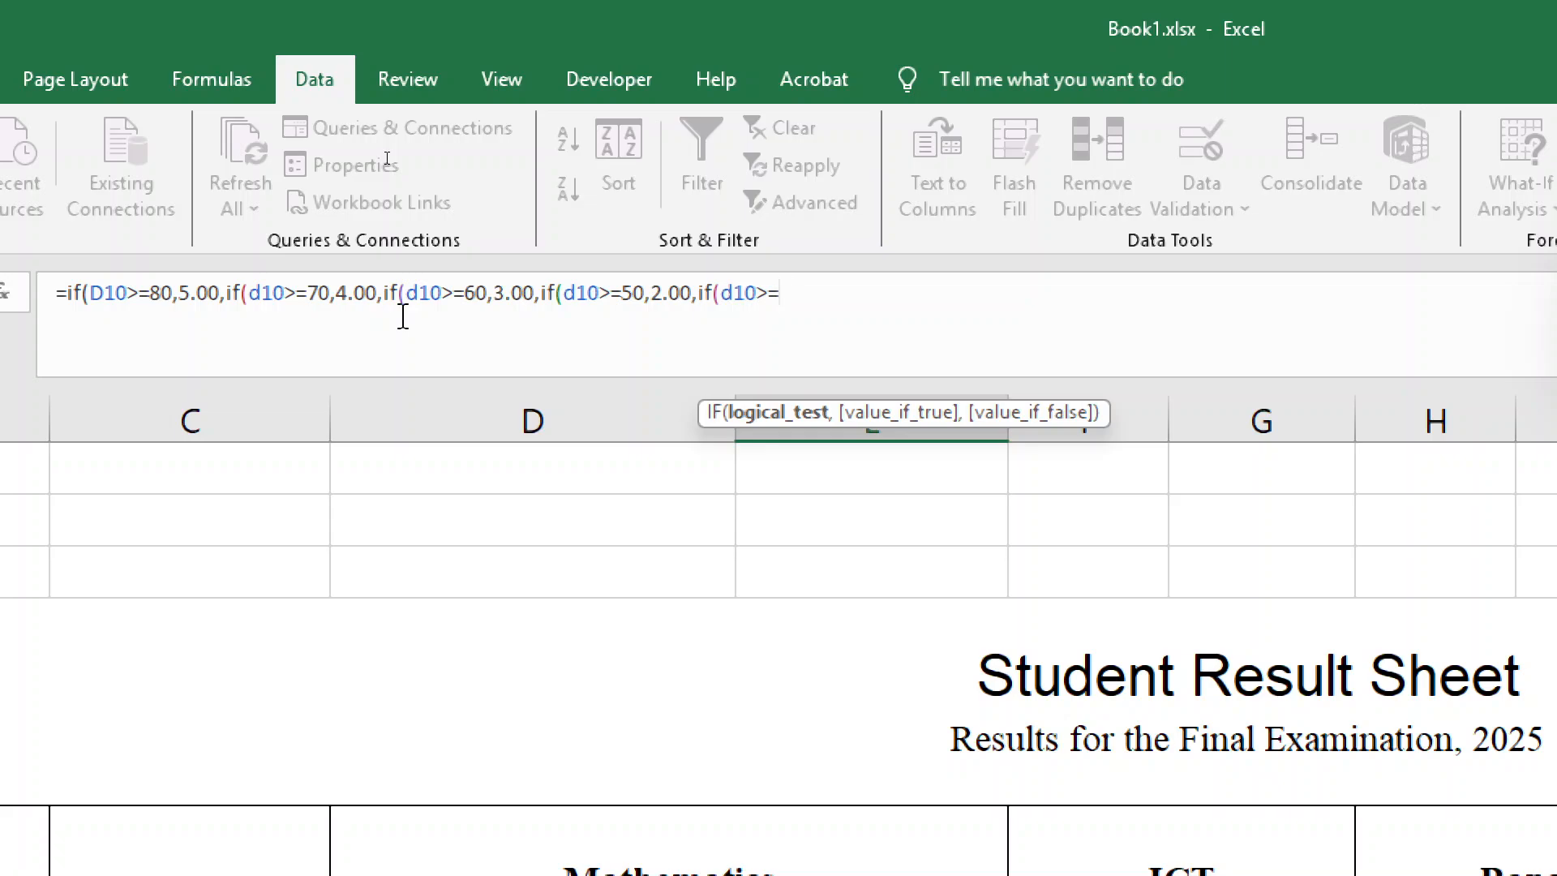
key(BackSpace)
key(BackSpace)
key(BackSpace)
key(BackSpace)
key(BackSpace)
key(BackSpace)
key(BackSpace)
key(BackSpace)
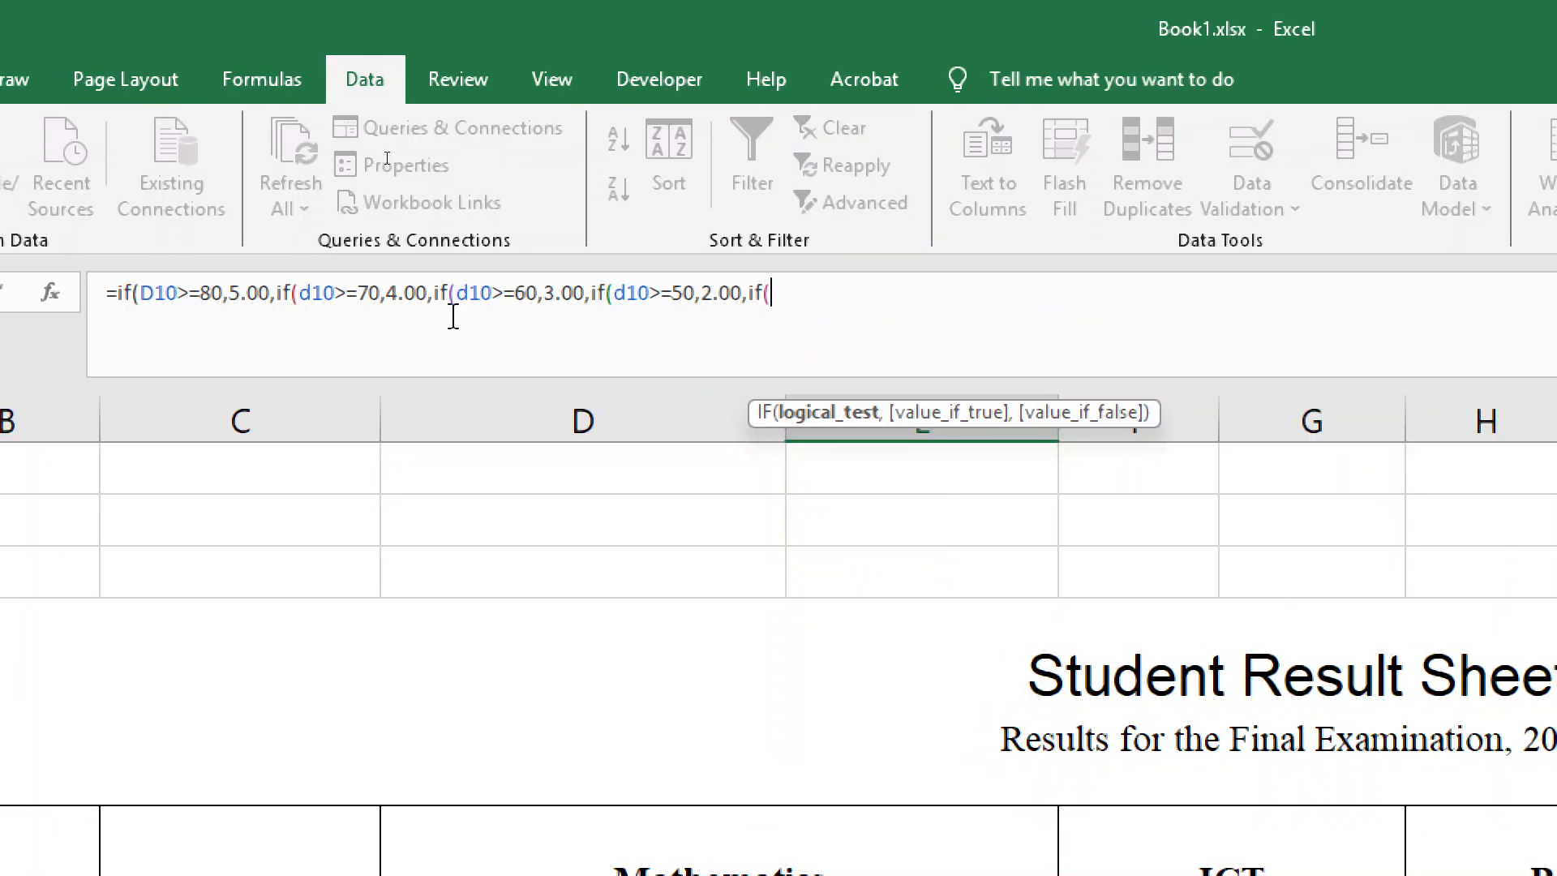
key(BackSpace)
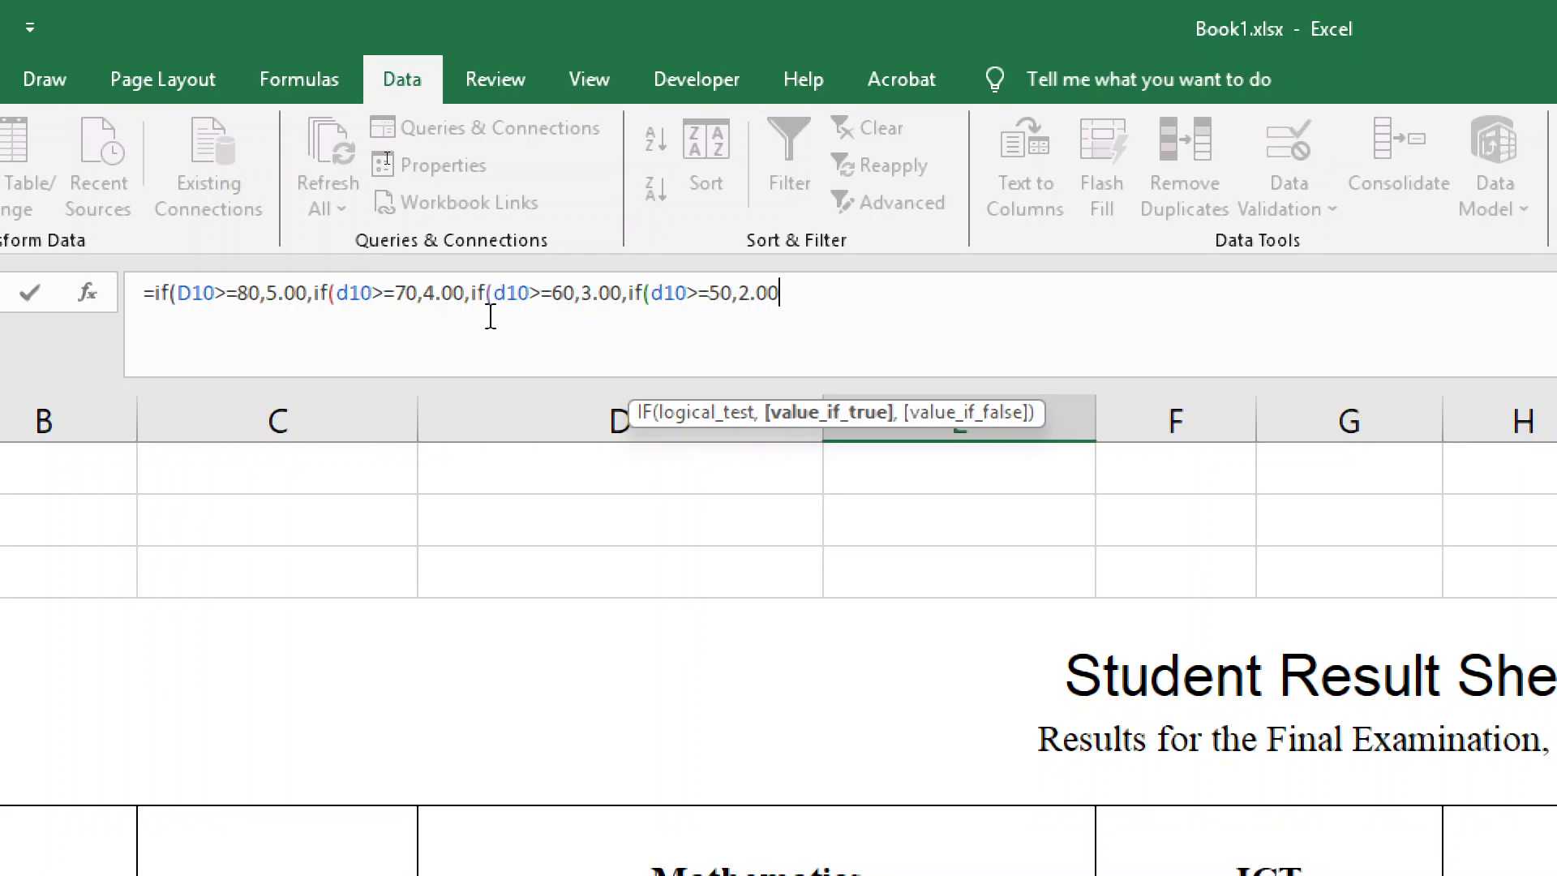
Make the fourth IF in E10's formula return 0 otherwise, close all four nested IFs and enter the formula.
text(,0)
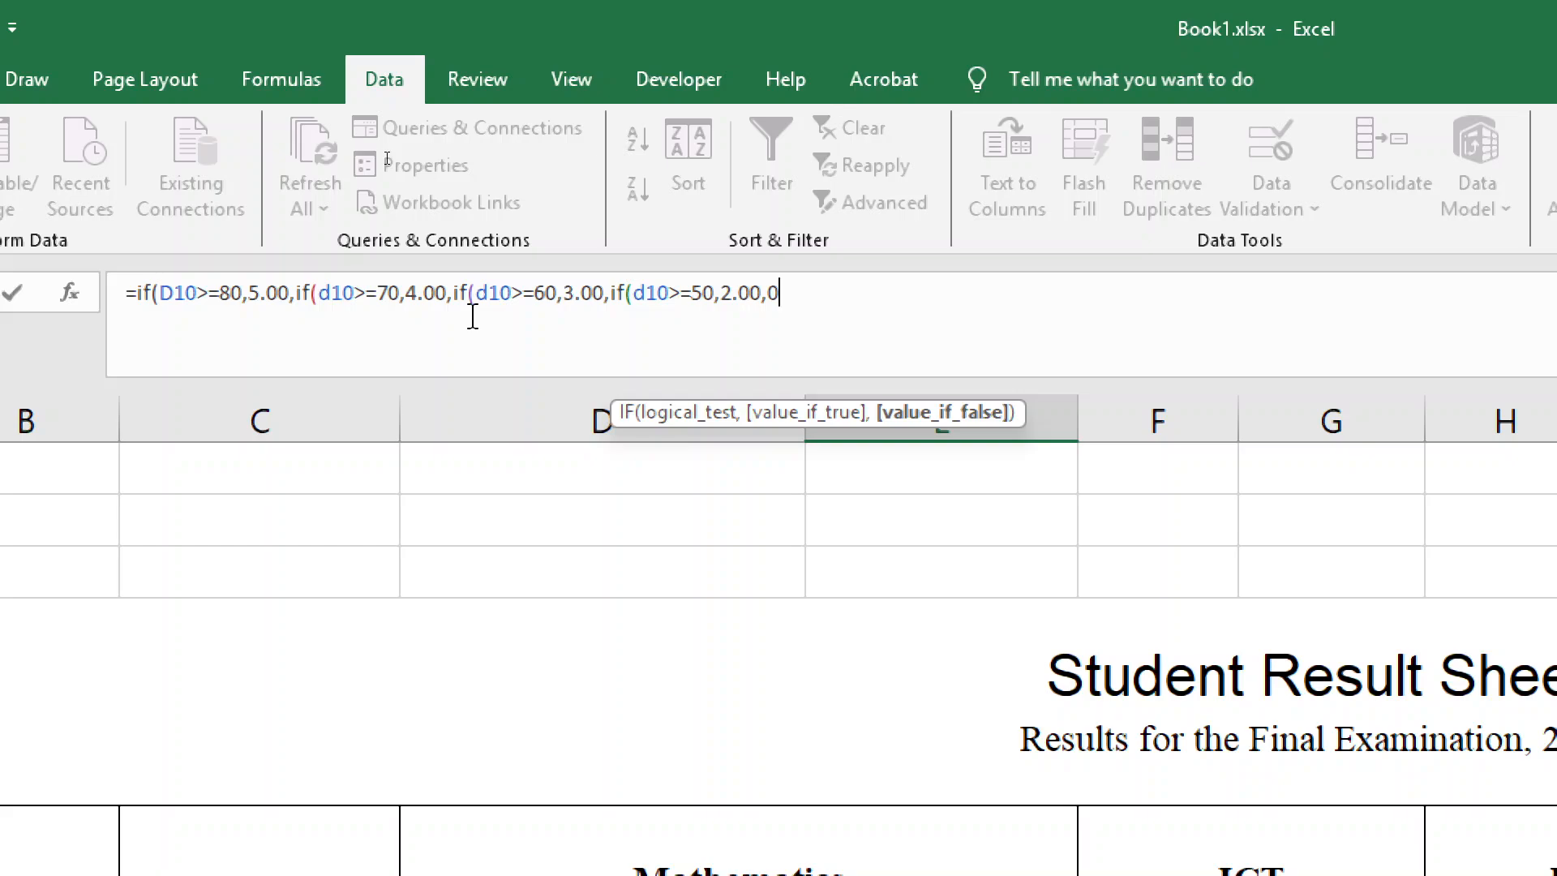
text())))
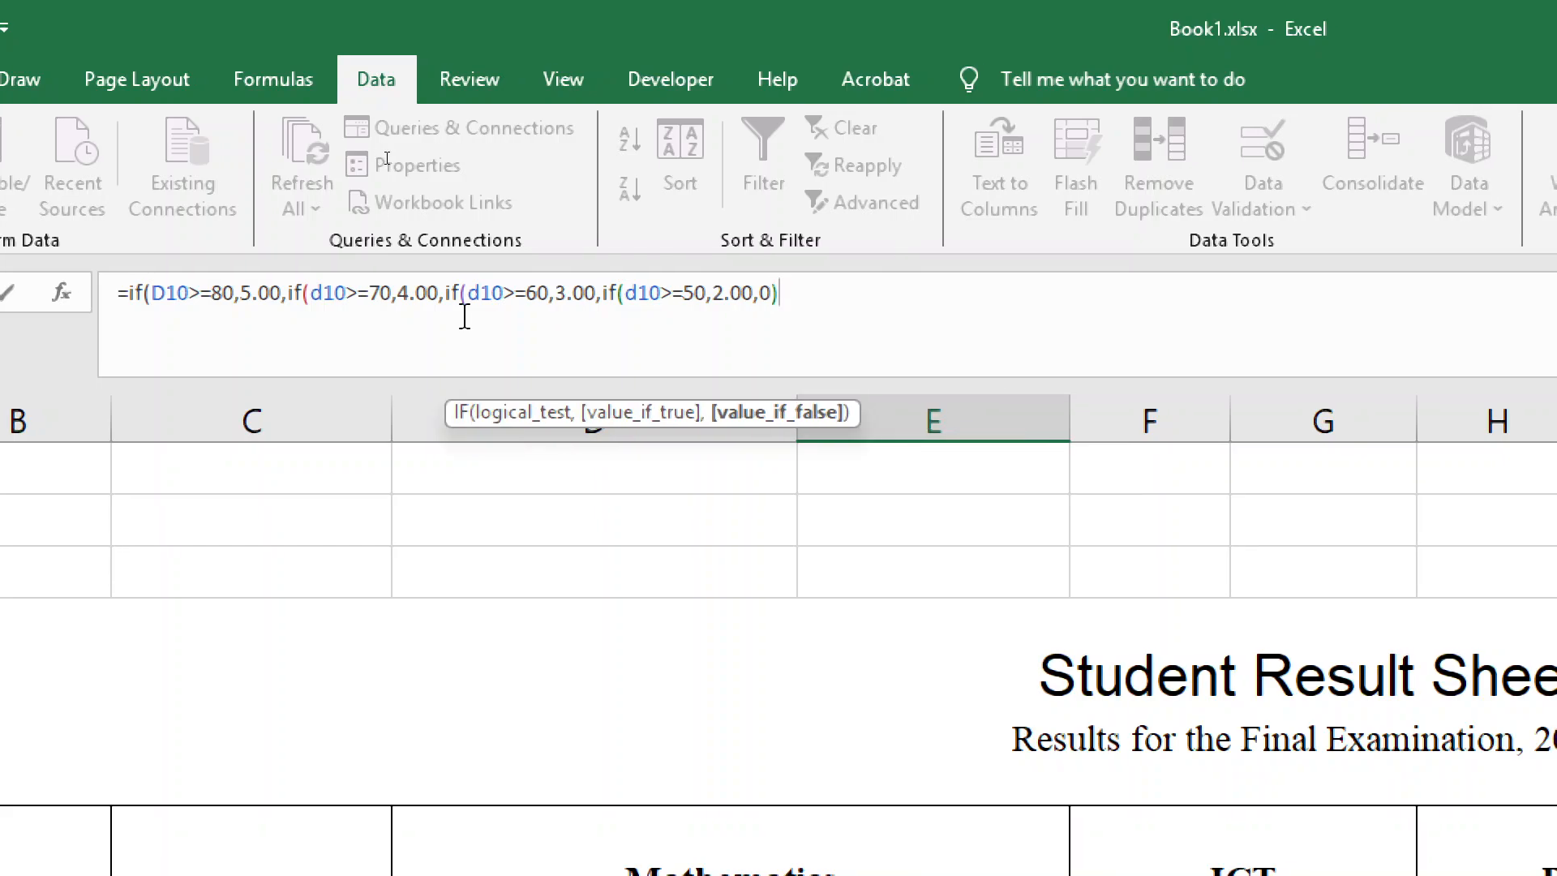
text())
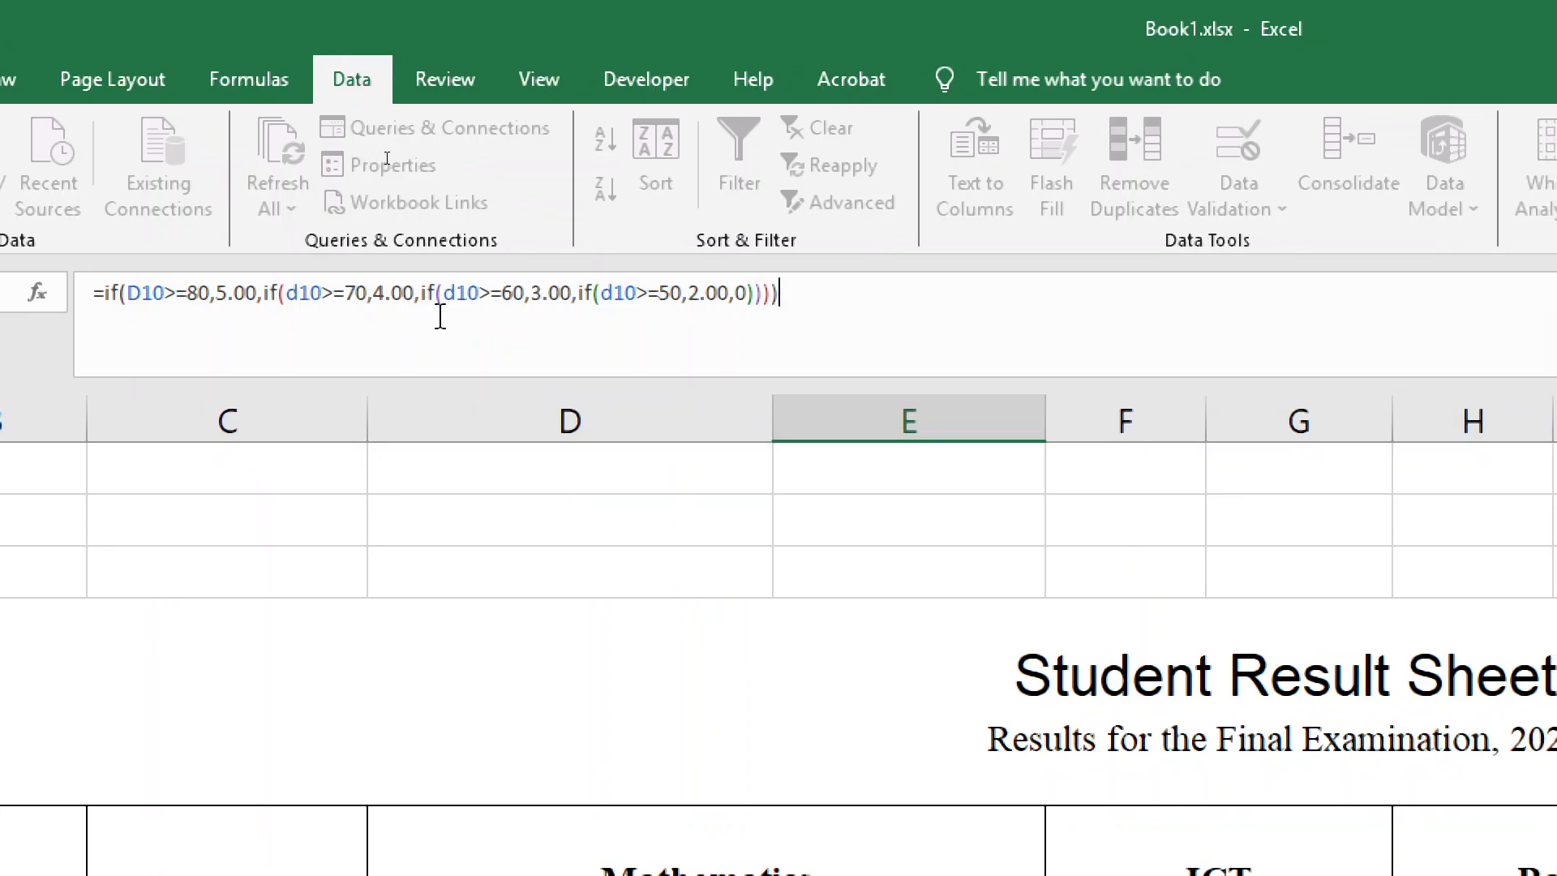
key(Return)
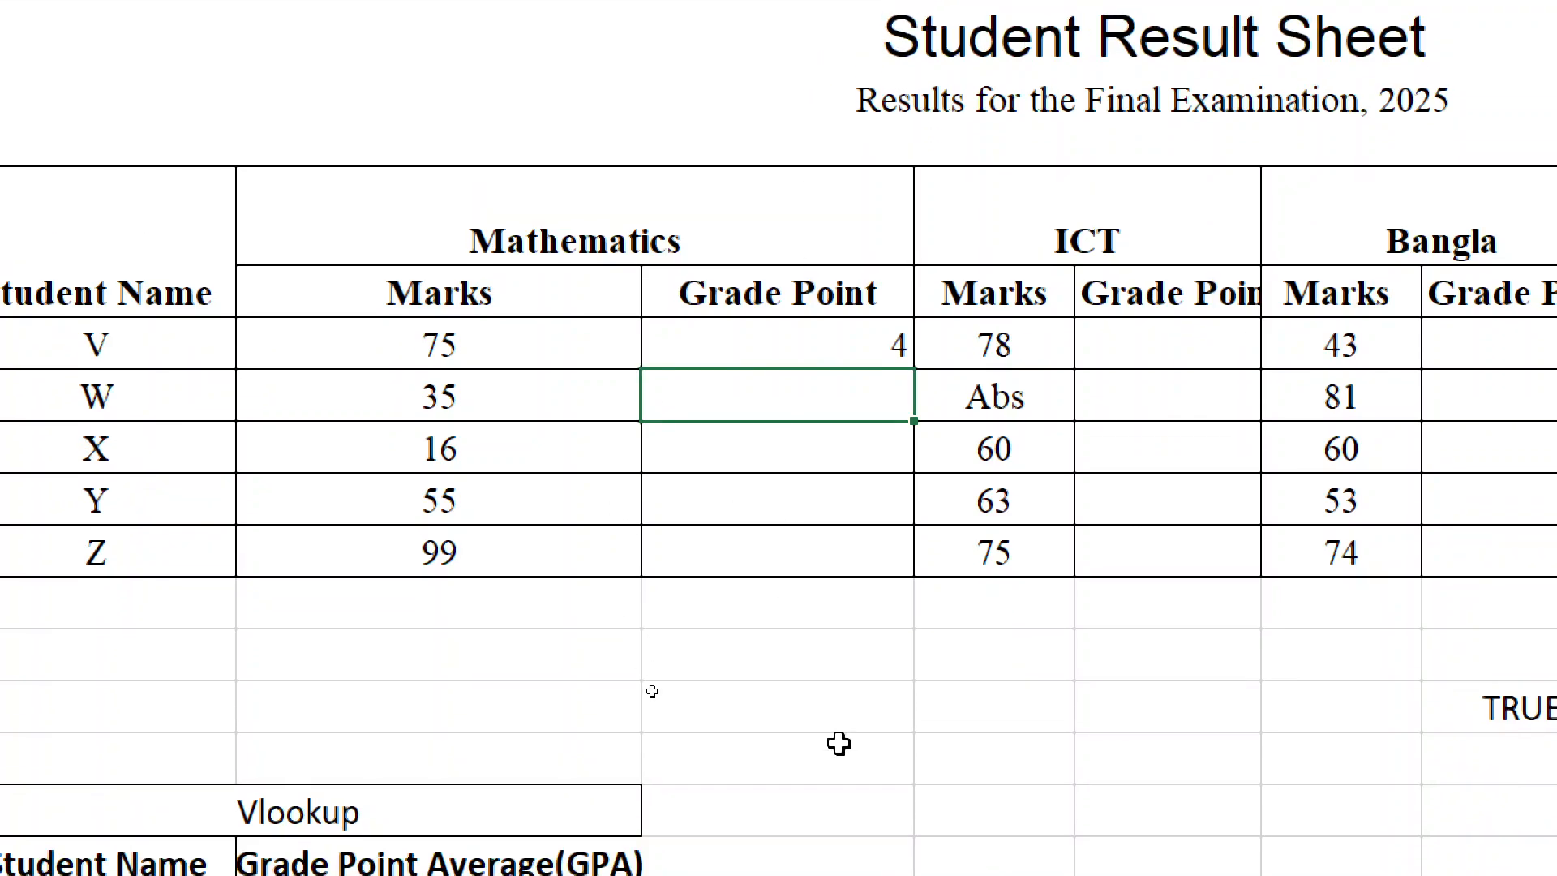
click(785, 339)
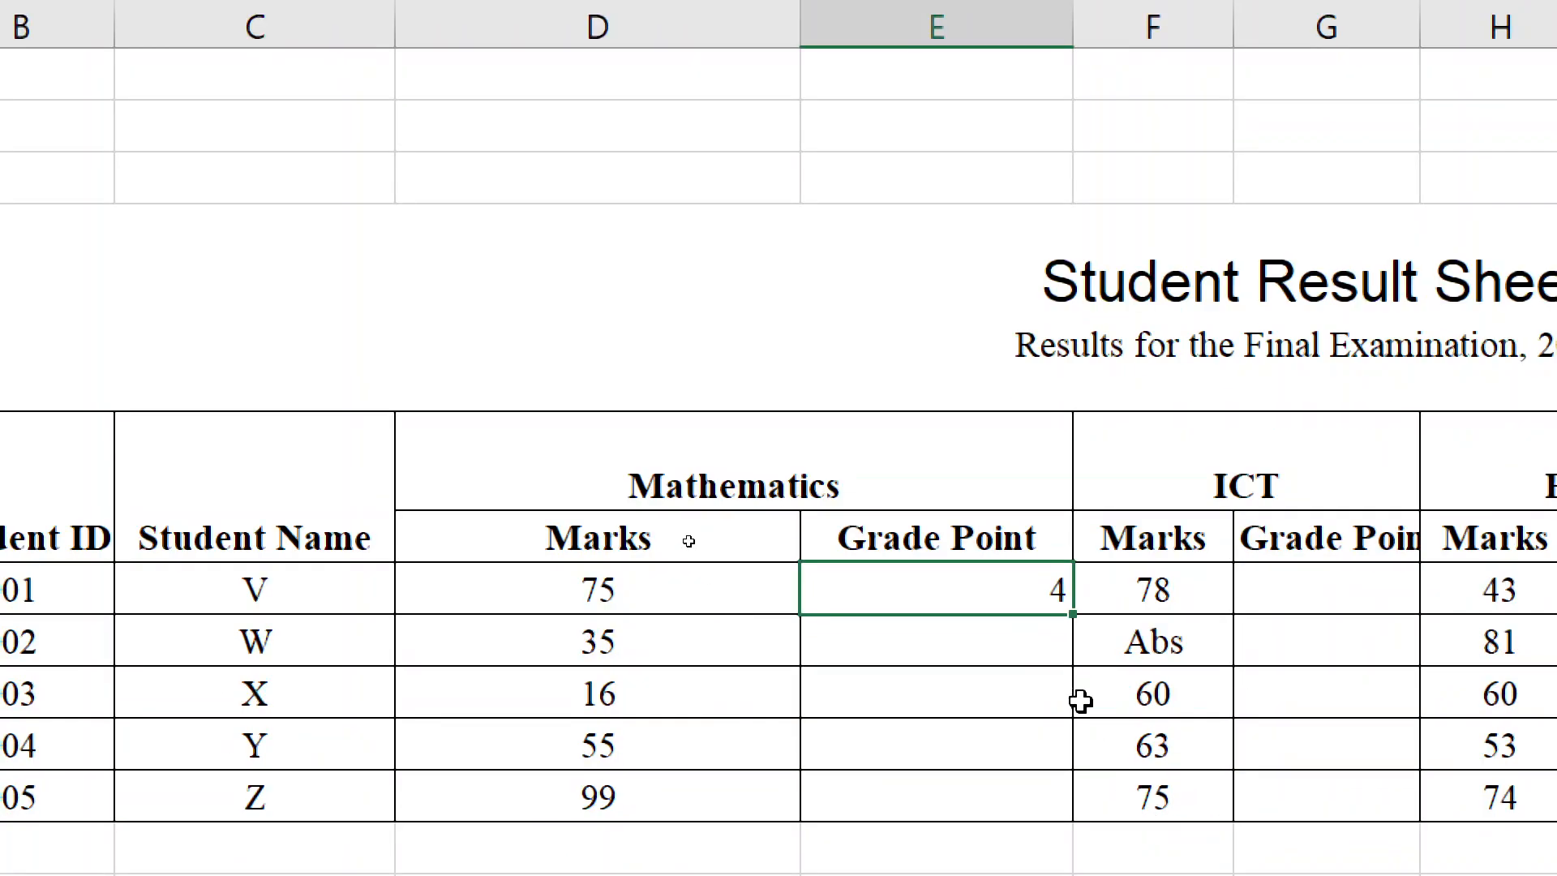
click(616, 583)
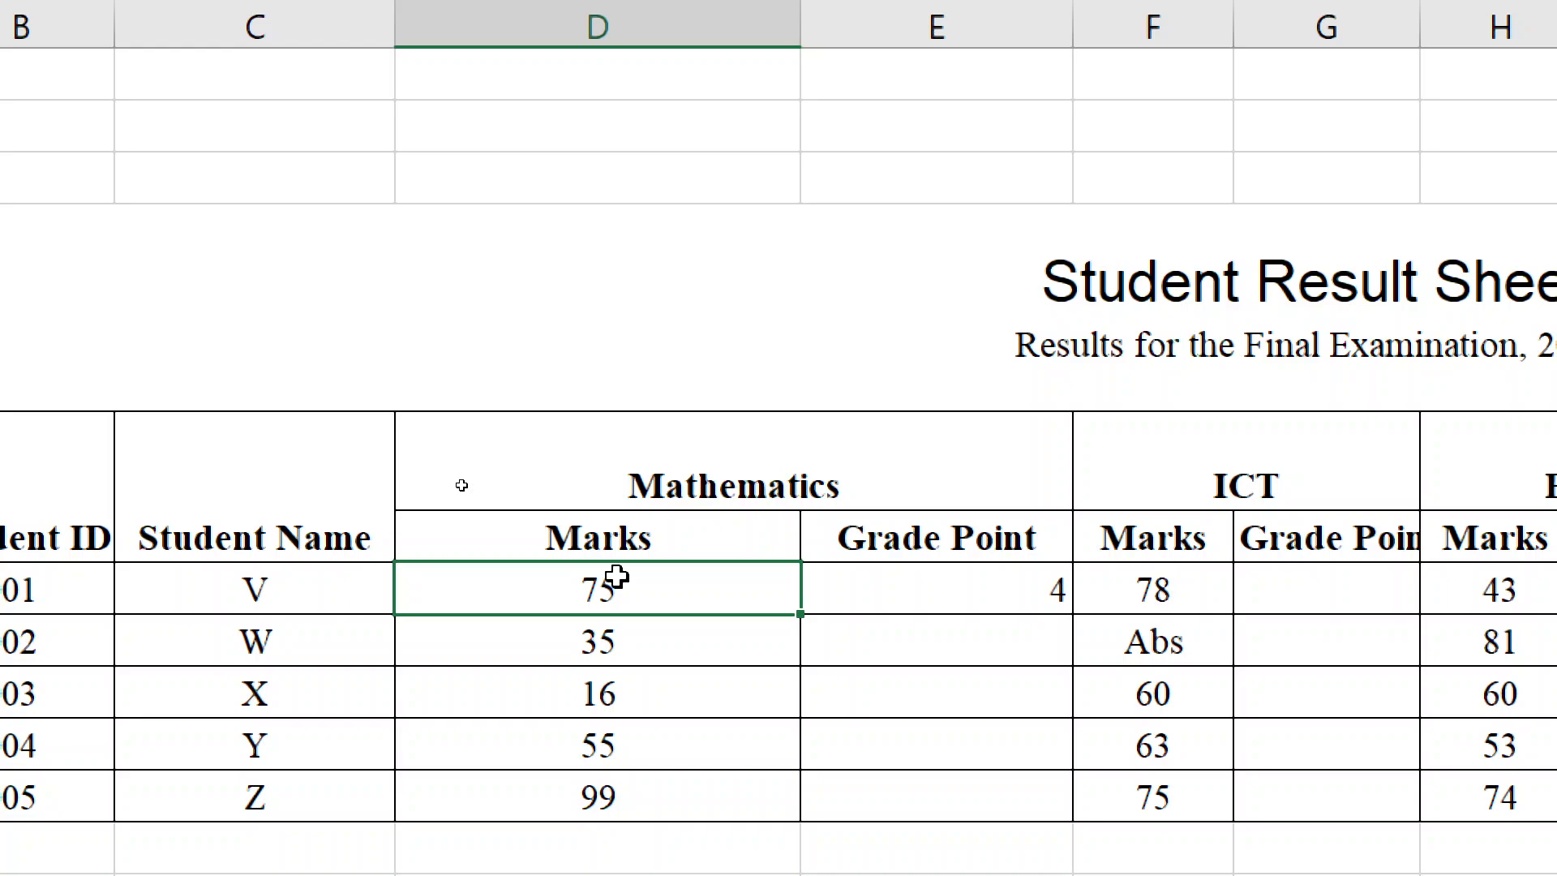
click(1294, 610)
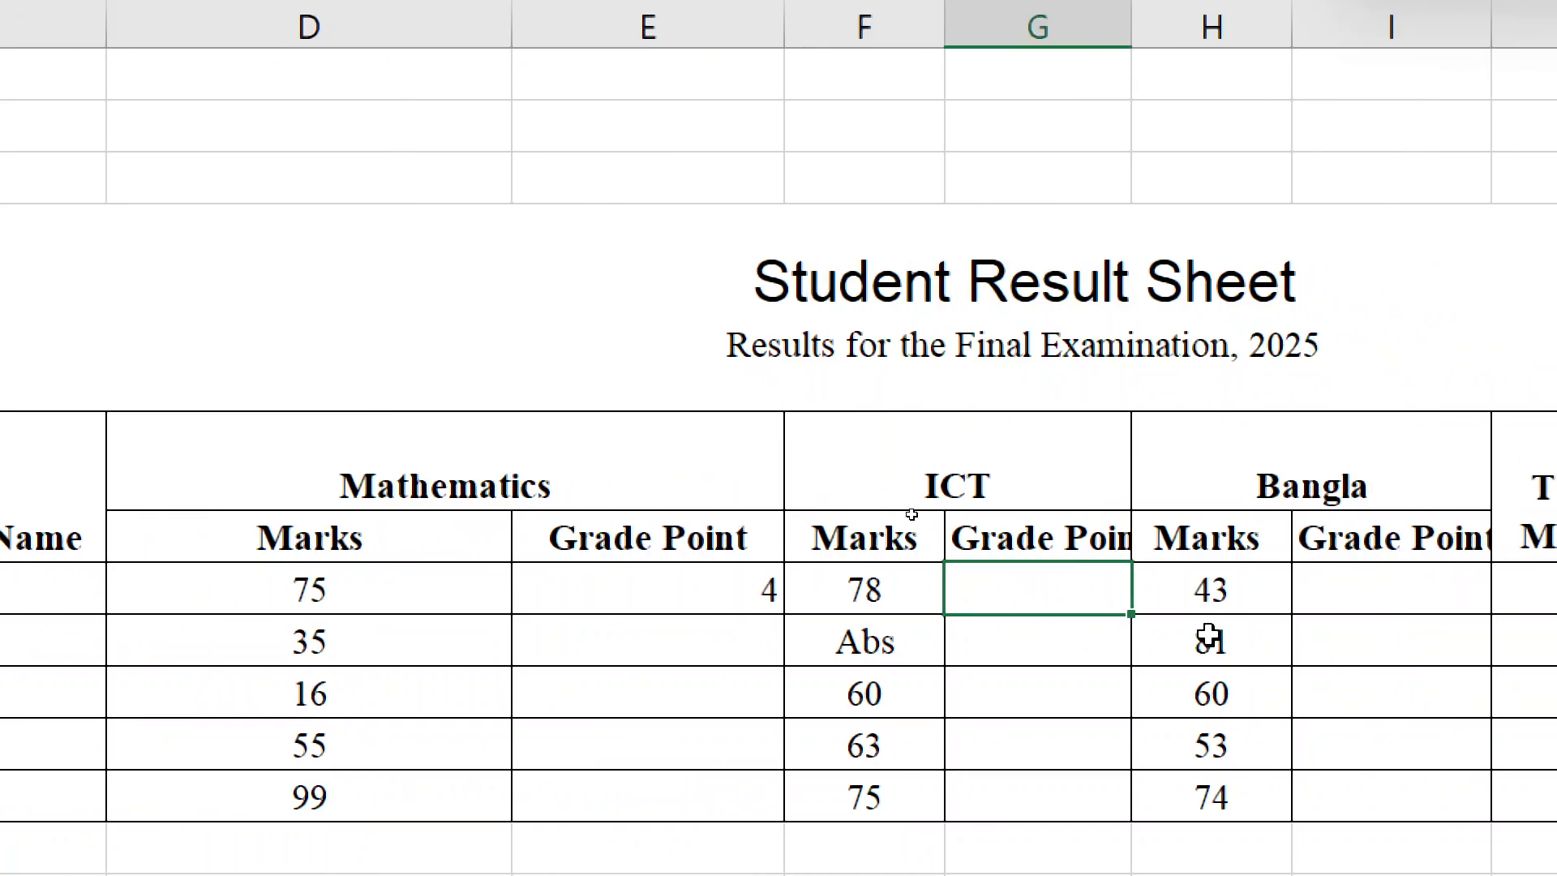
click(1454, 594)
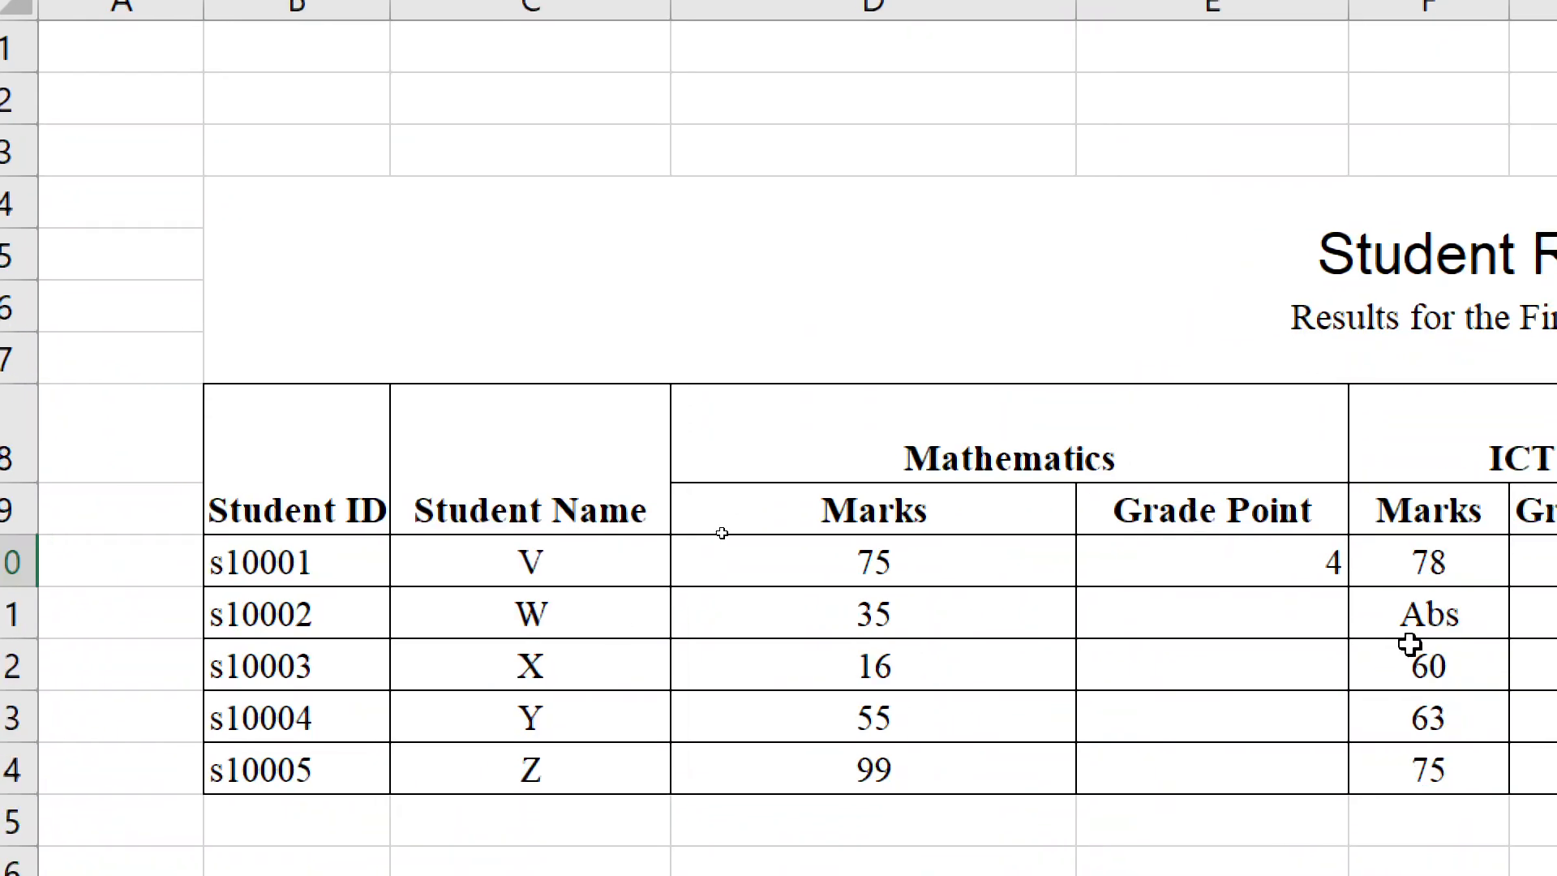
Wrap E10's nested formula in an outer IF that tests whether D10="abs".
click(1216, 561)
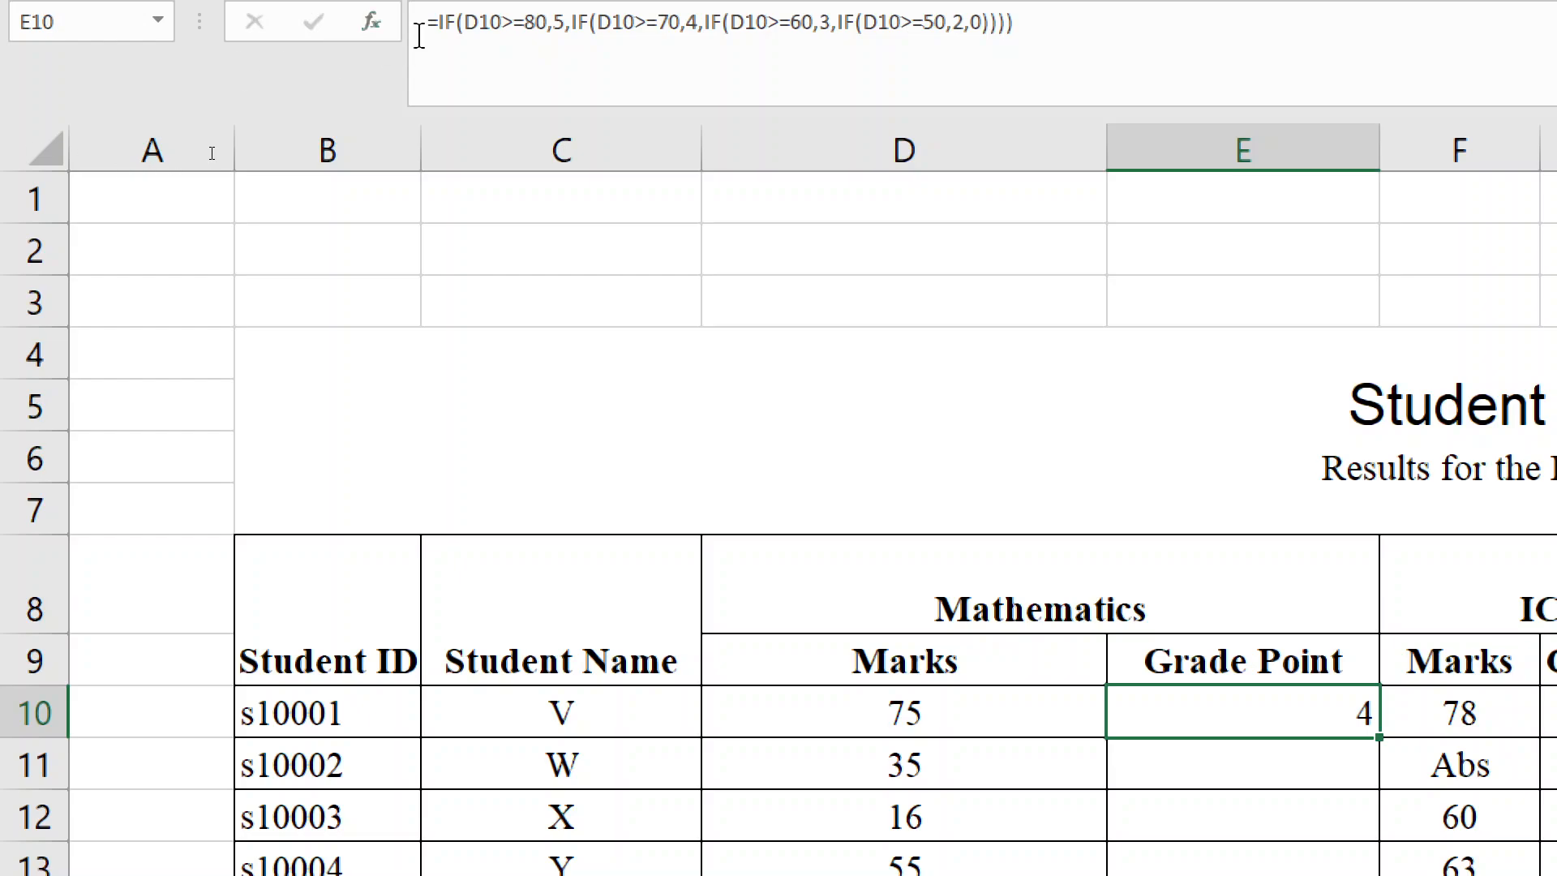
click(441, 30)
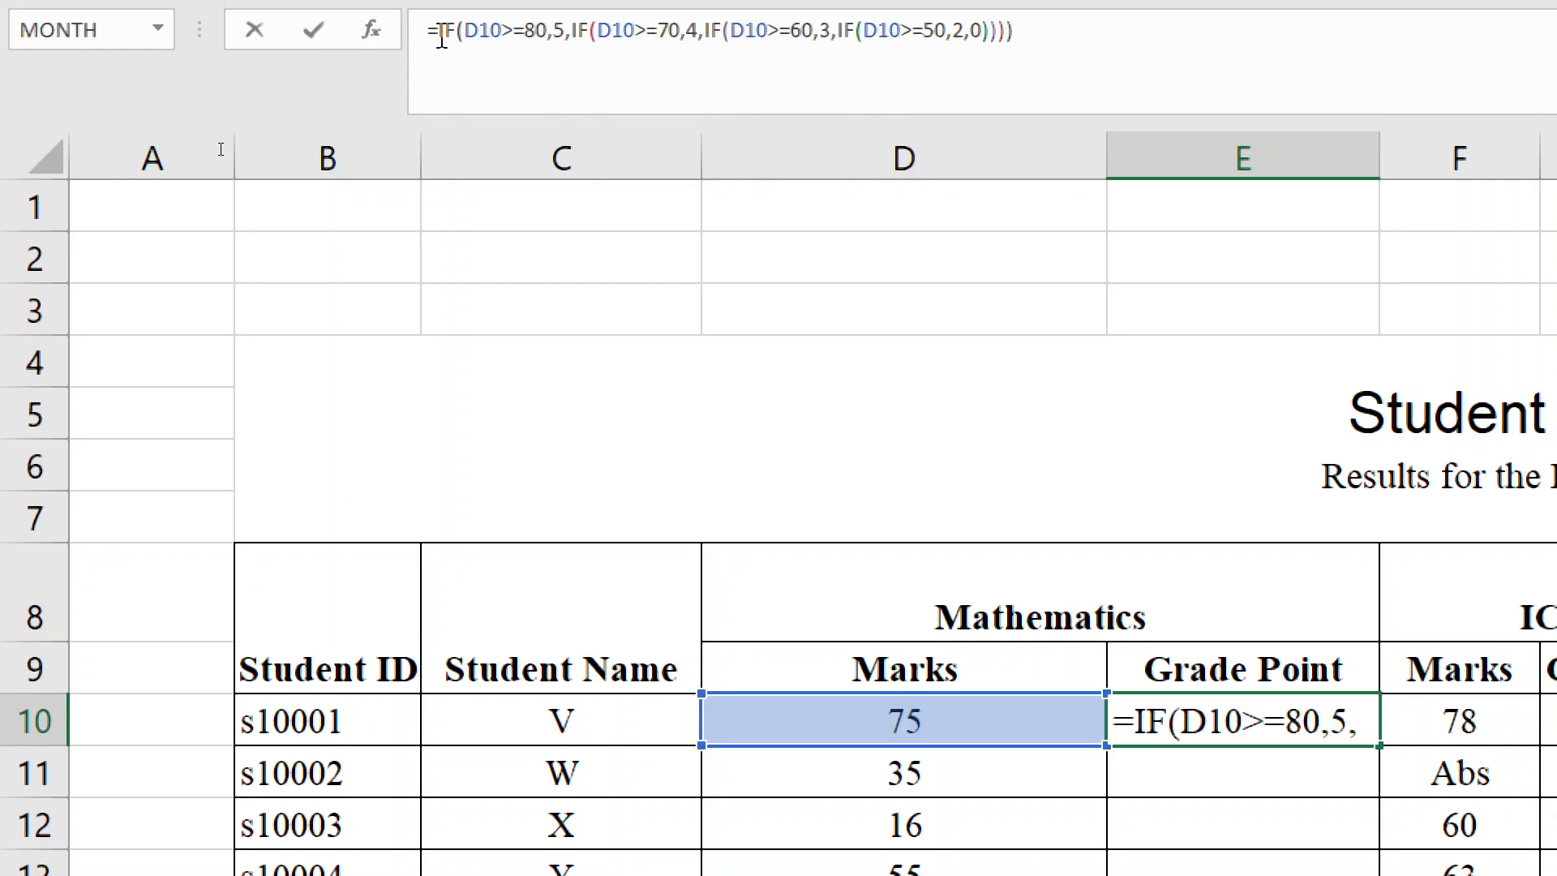
text(IF)
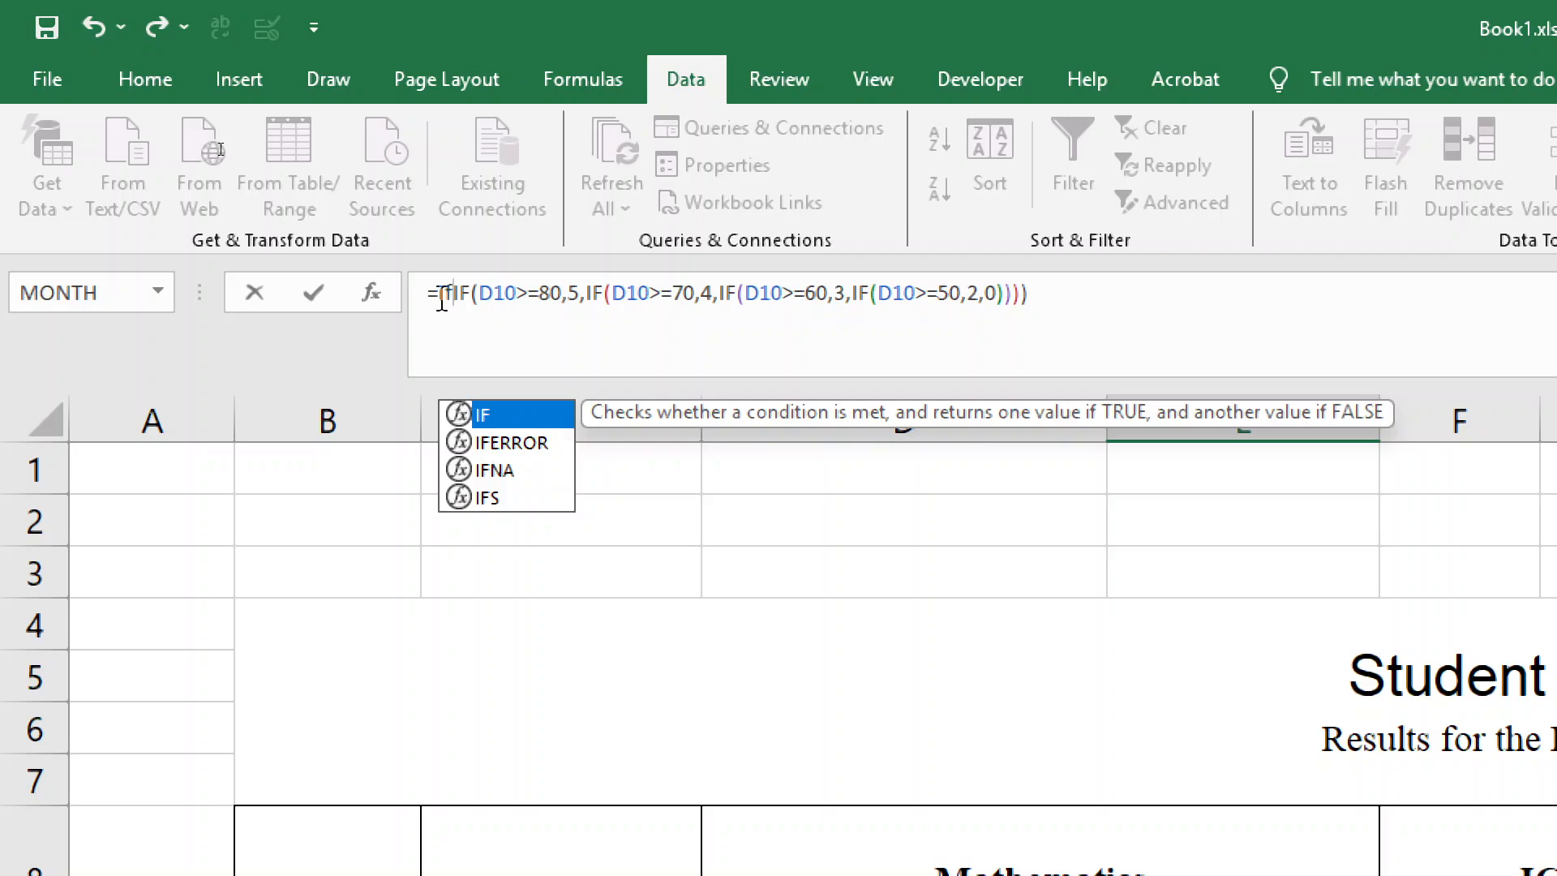
text((IF(D10>=80,)
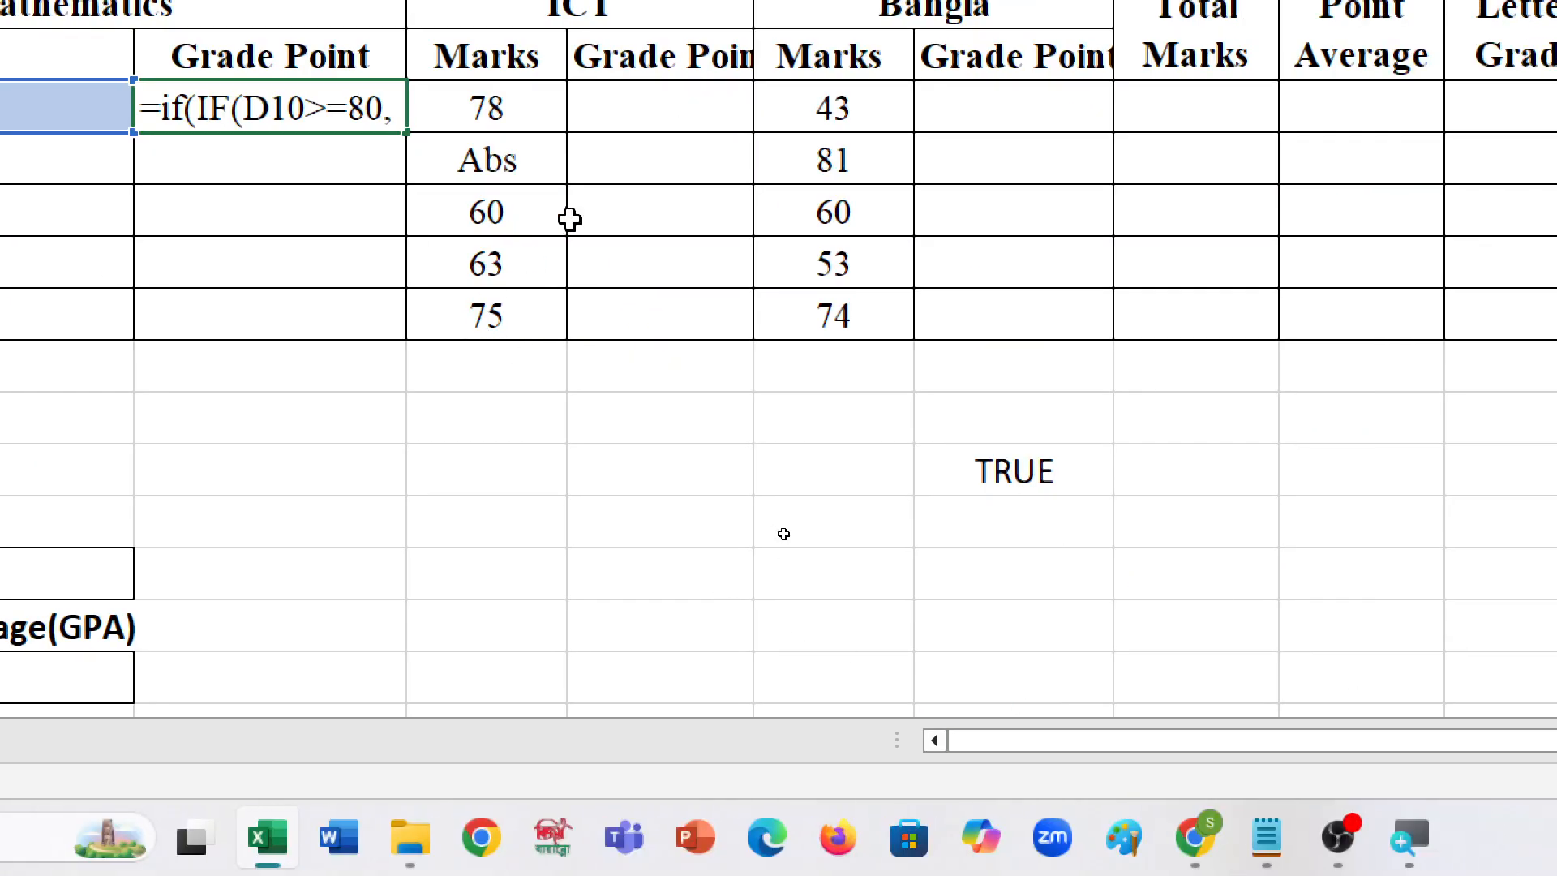
click(486, 111)
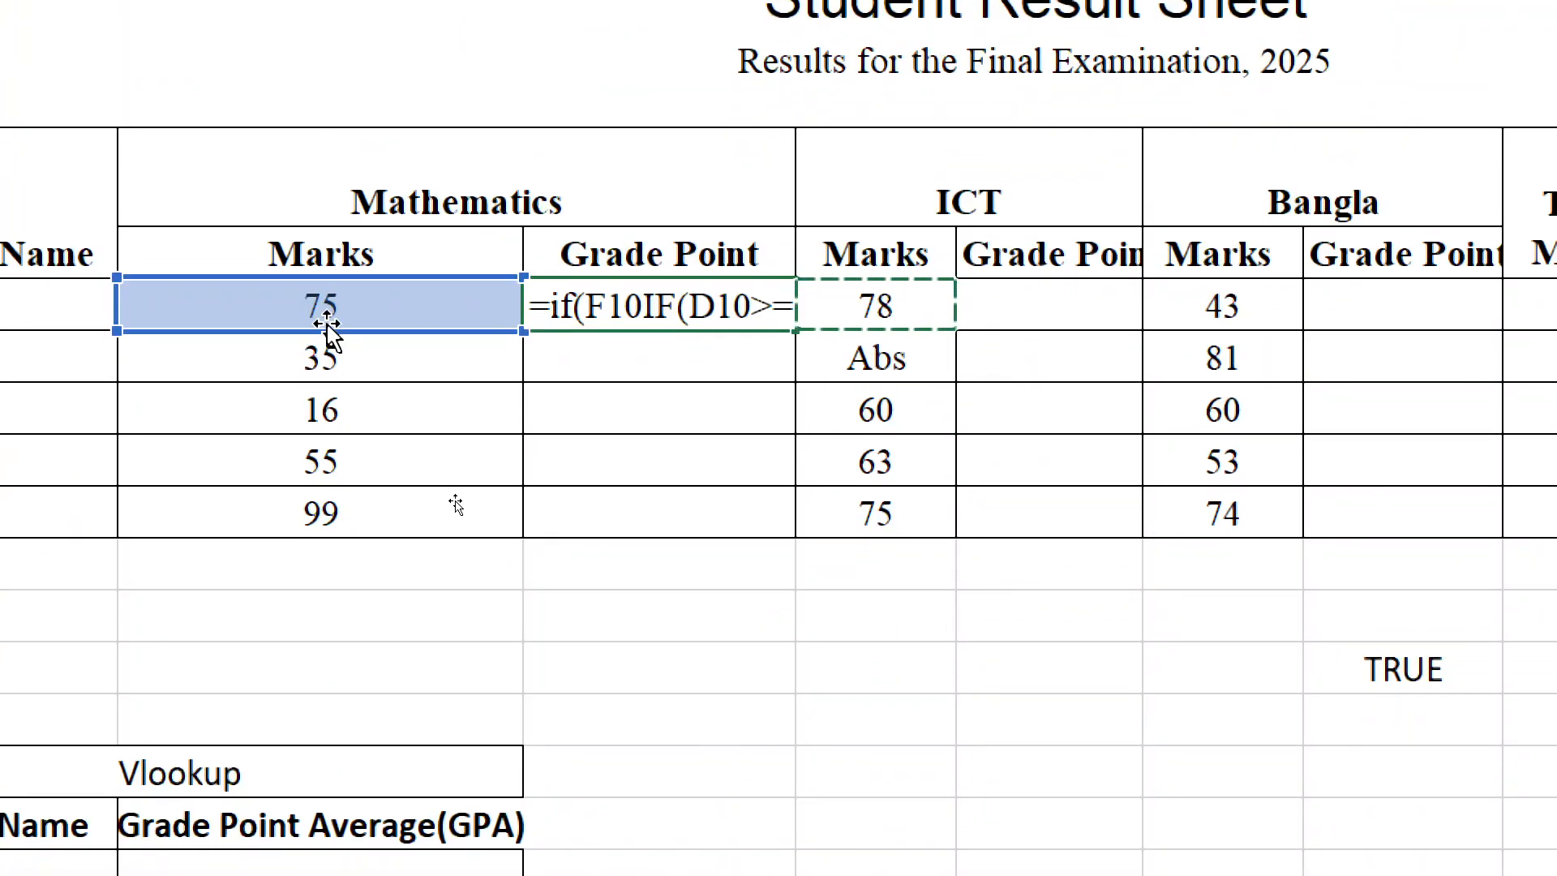
click(327, 323)
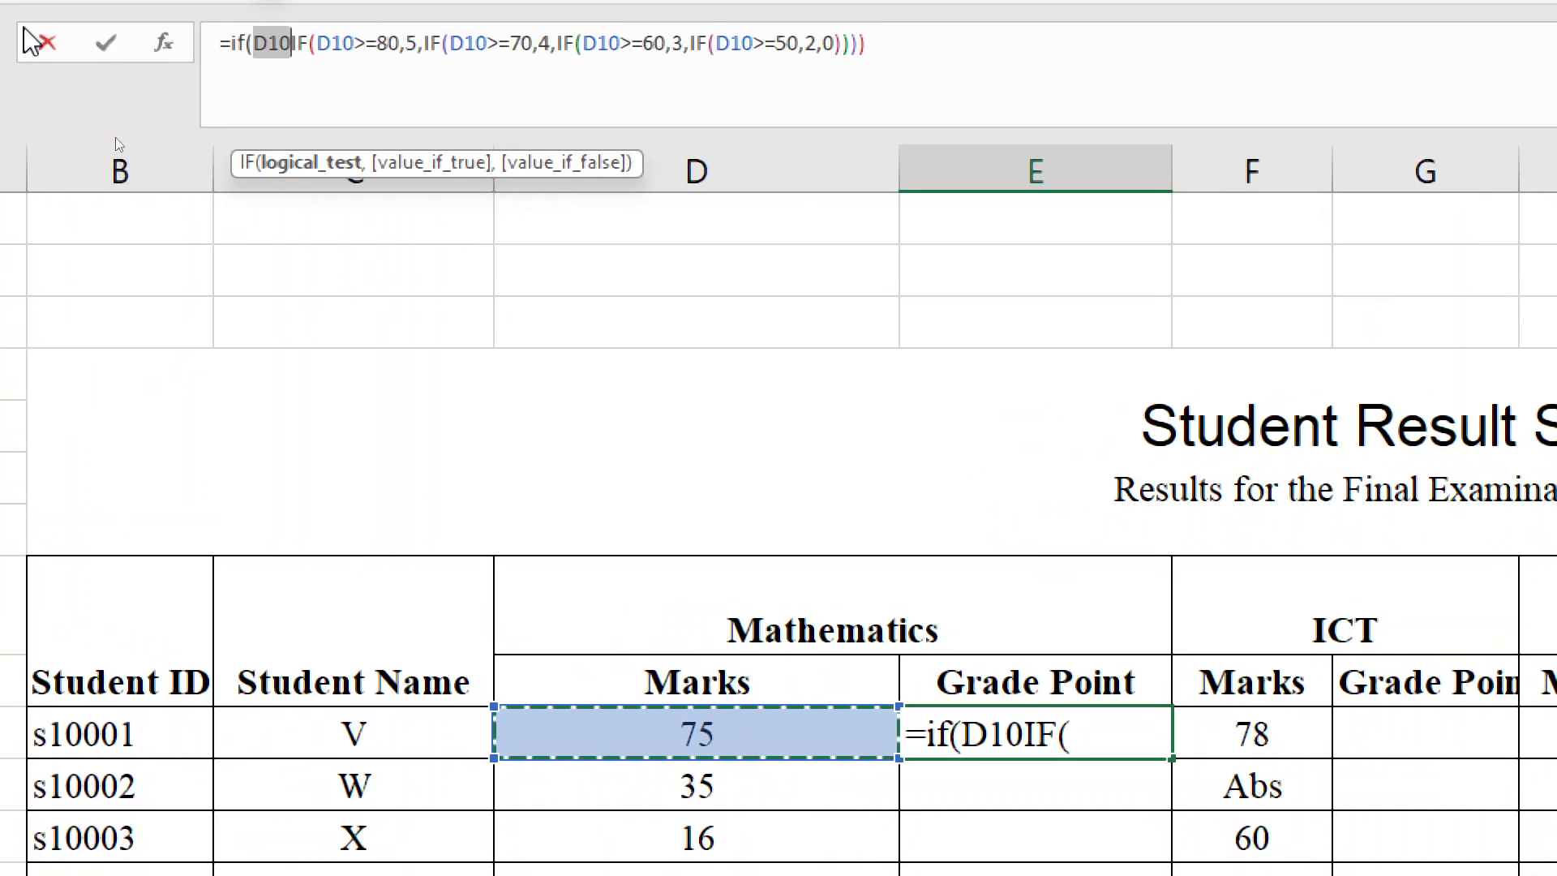
click(284, 57)
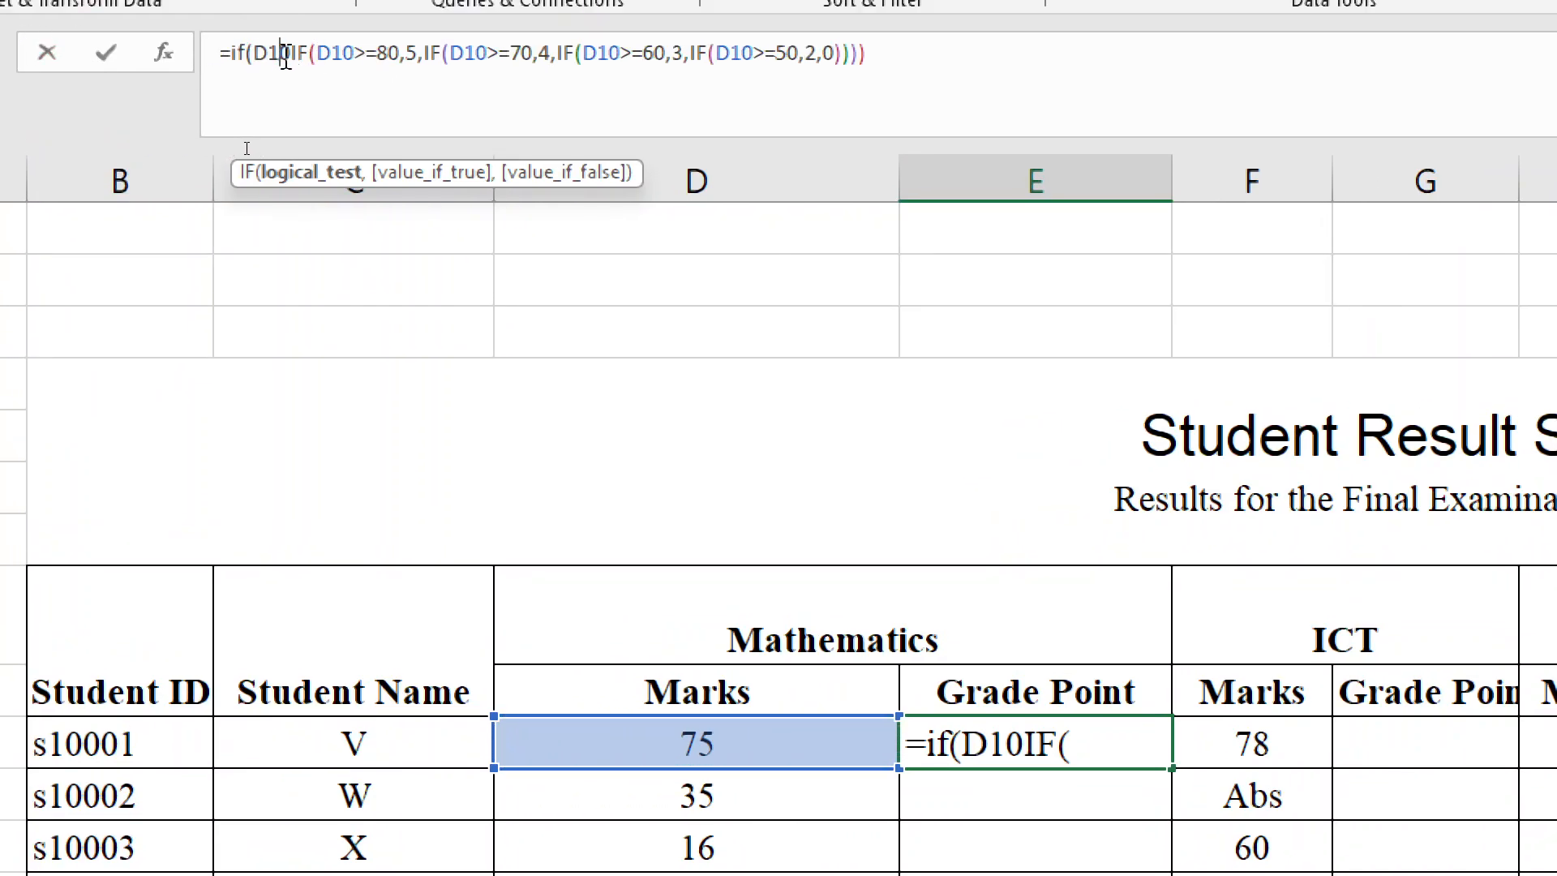
text(>)
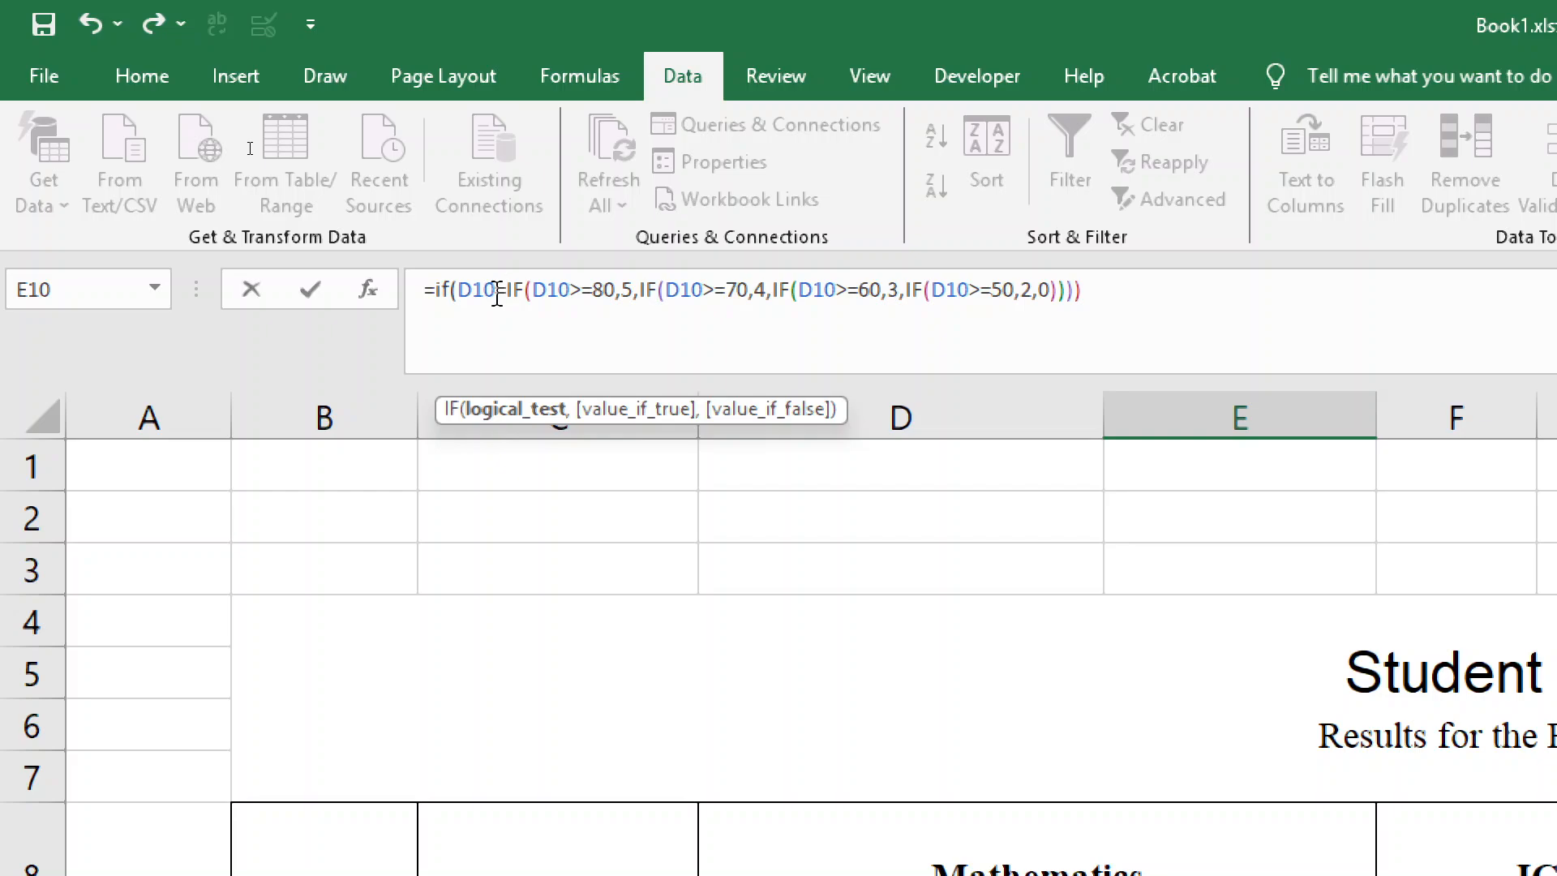
text(")
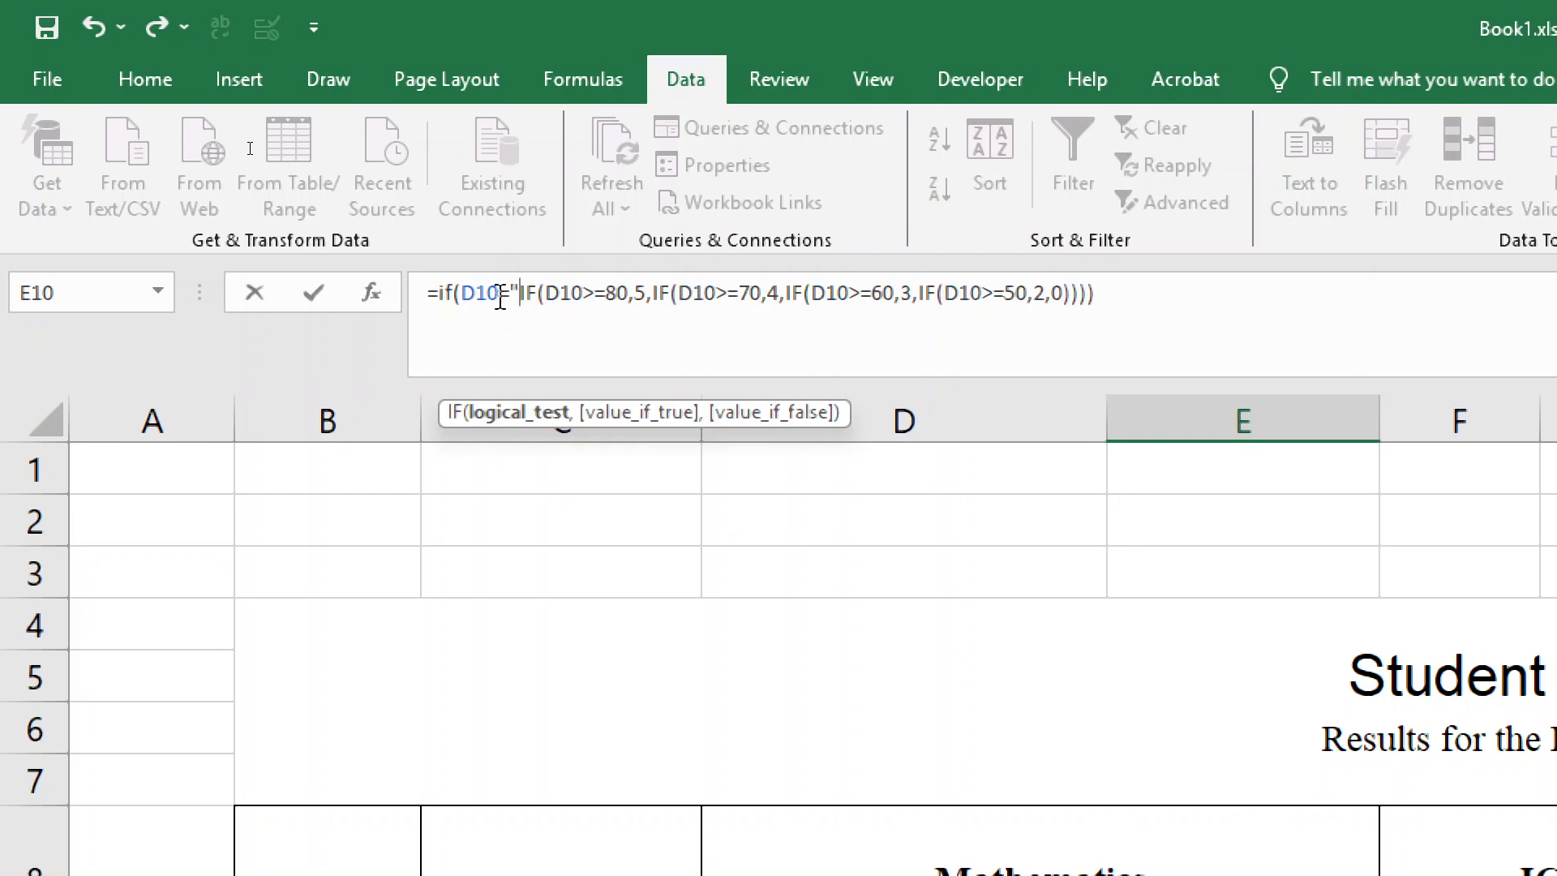
text(a)
text(bs)
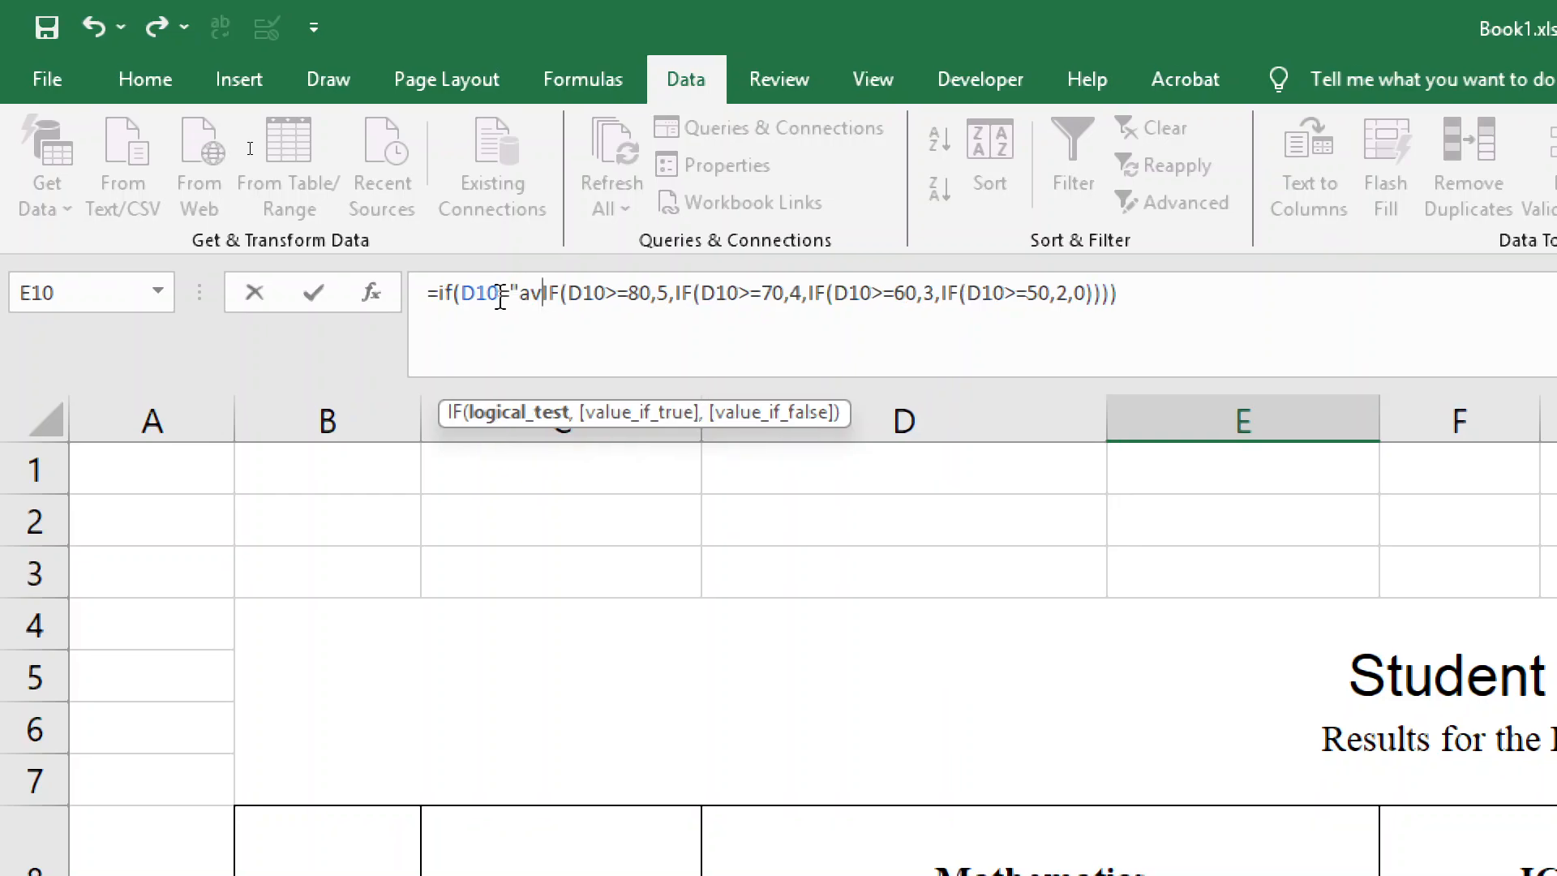
Make E10's outer IF return "Absent" when true and the existing nested IFs otherwise, and enter the completed formula.
text(",")
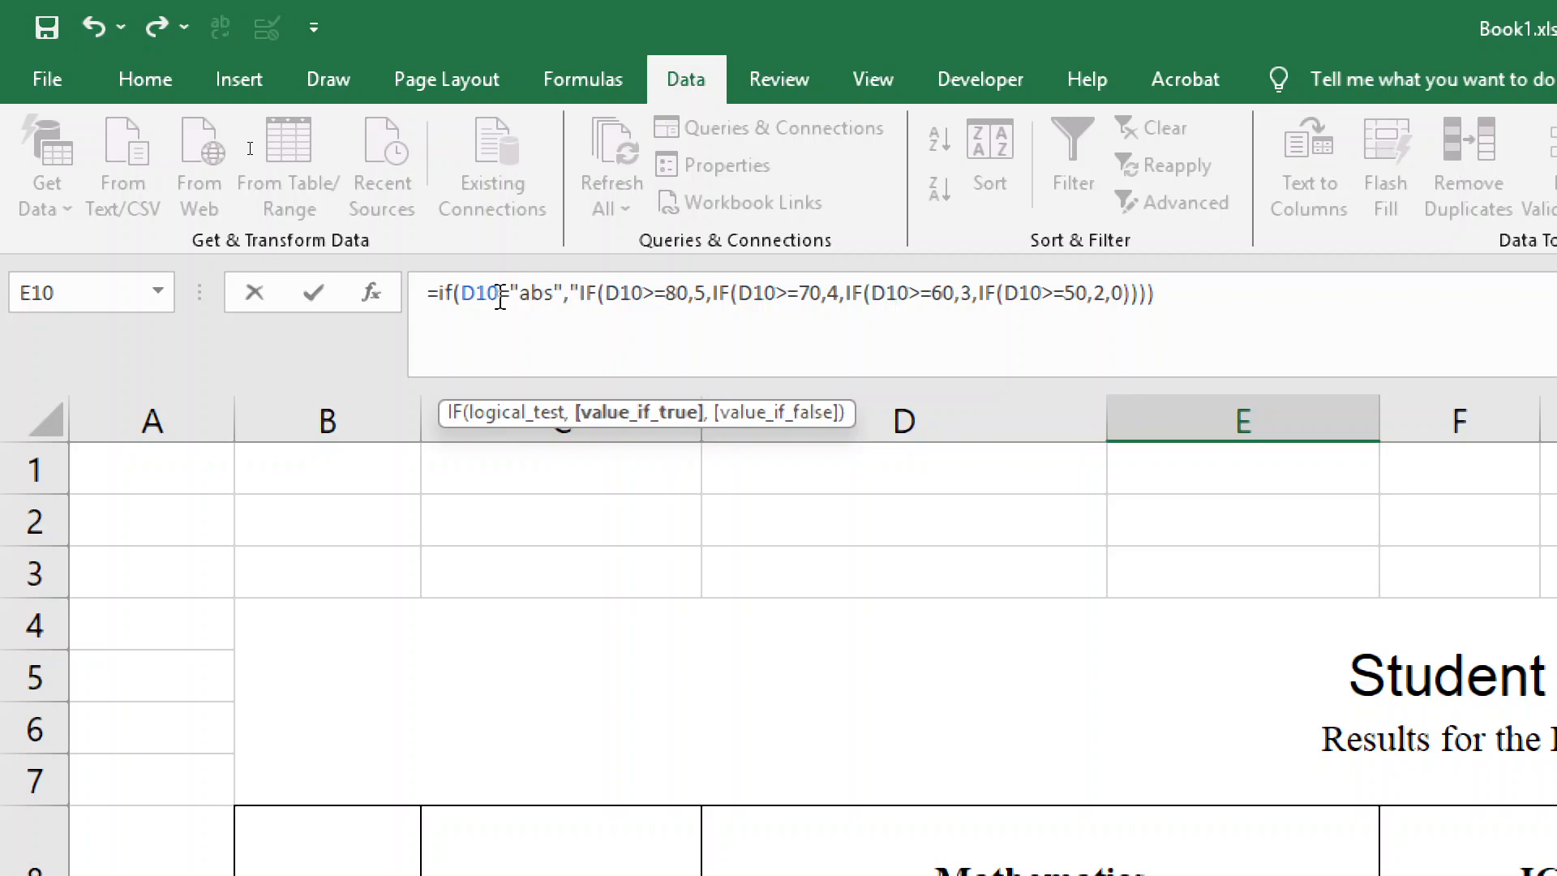
text(Abse)
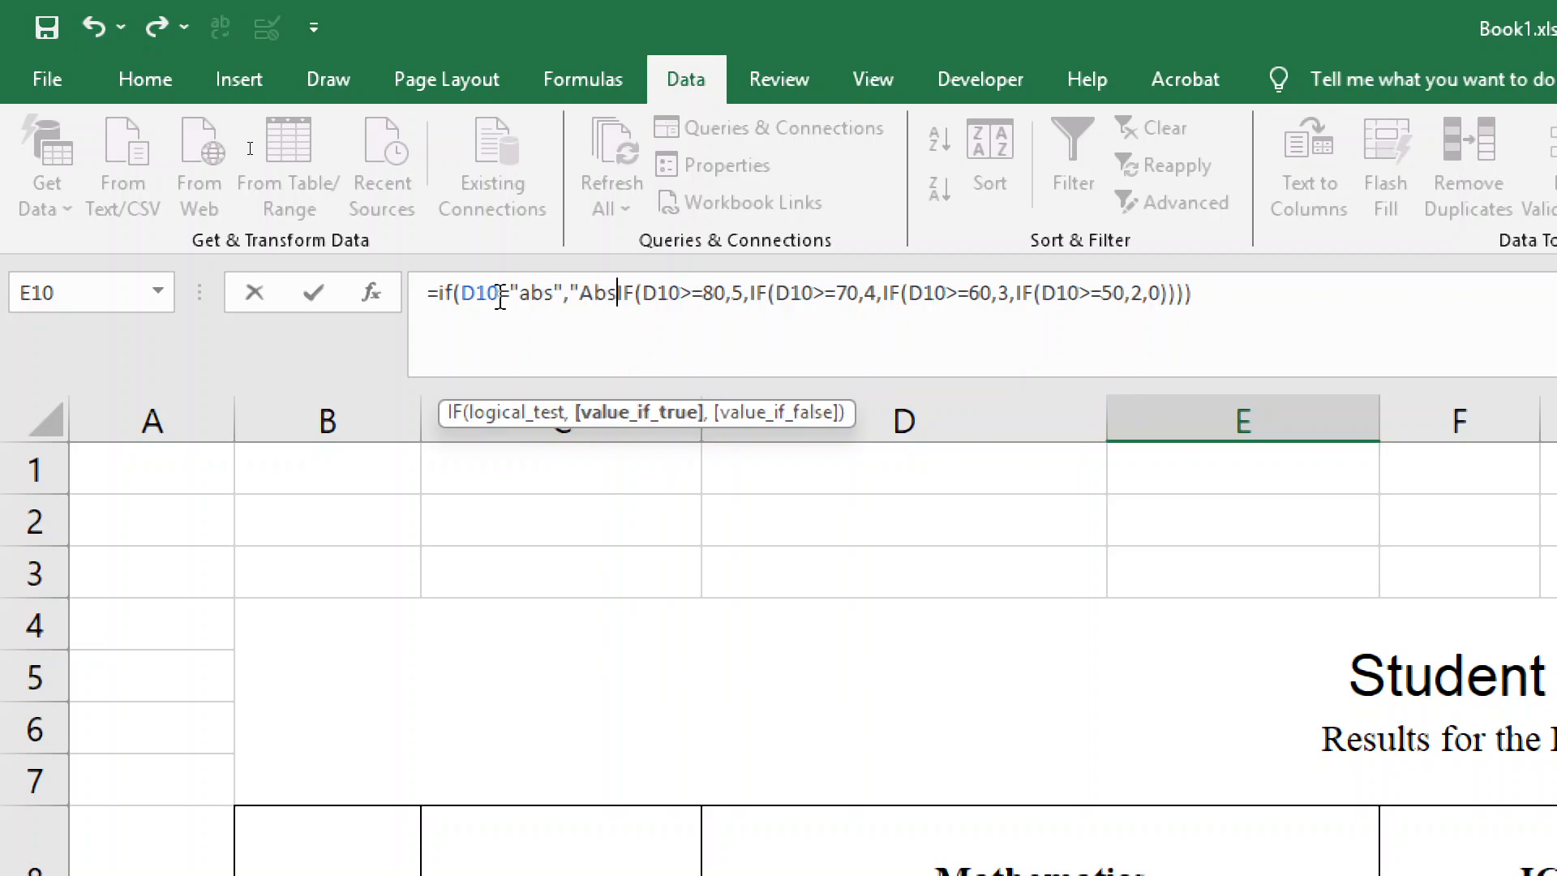
text(nt)
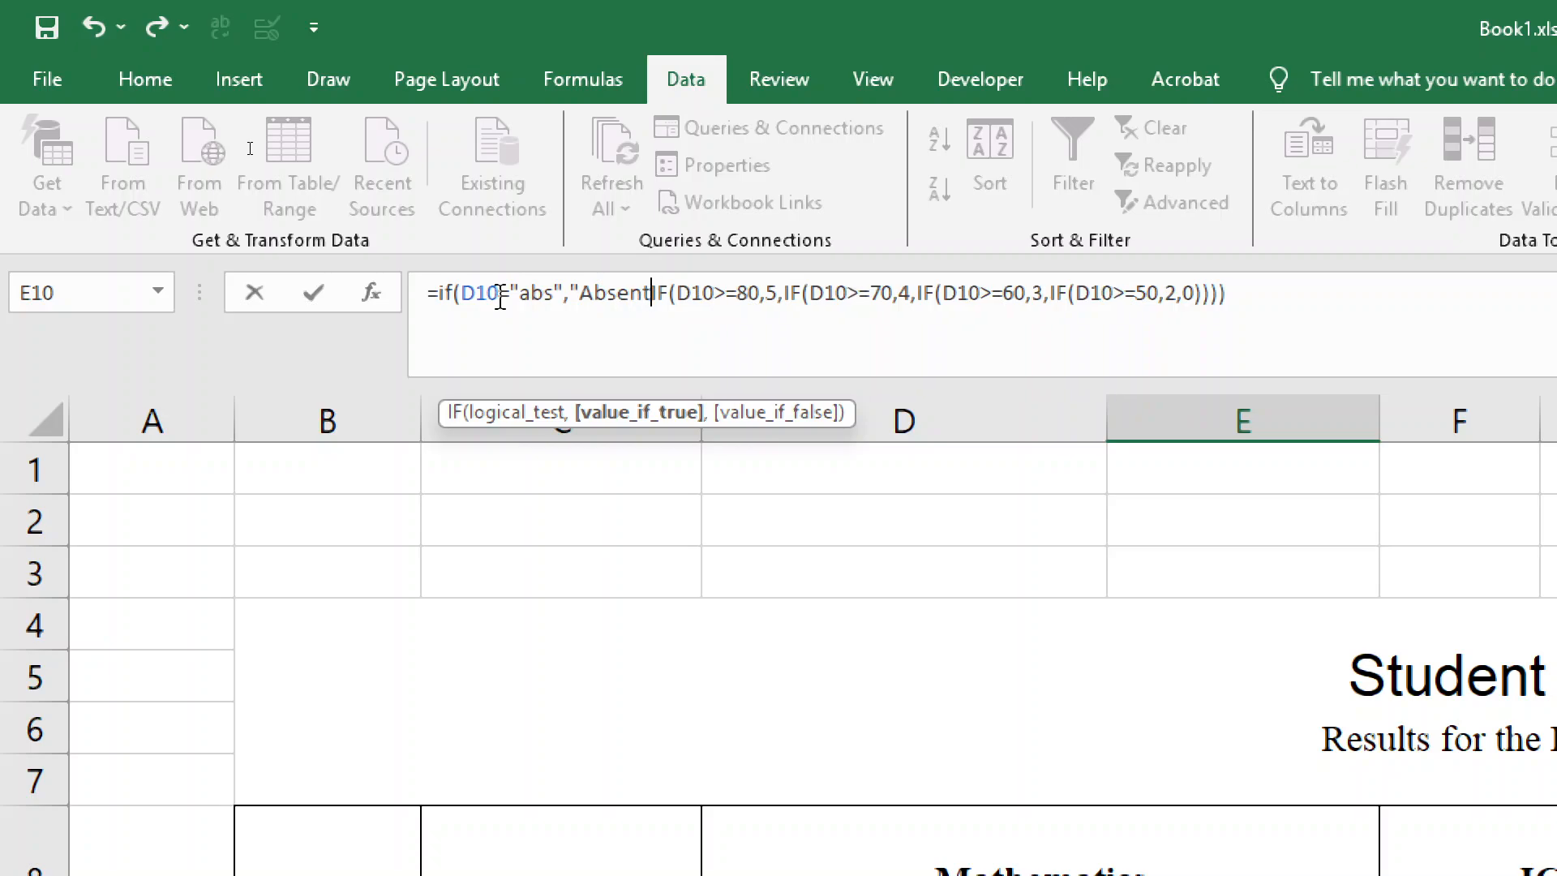
text(")
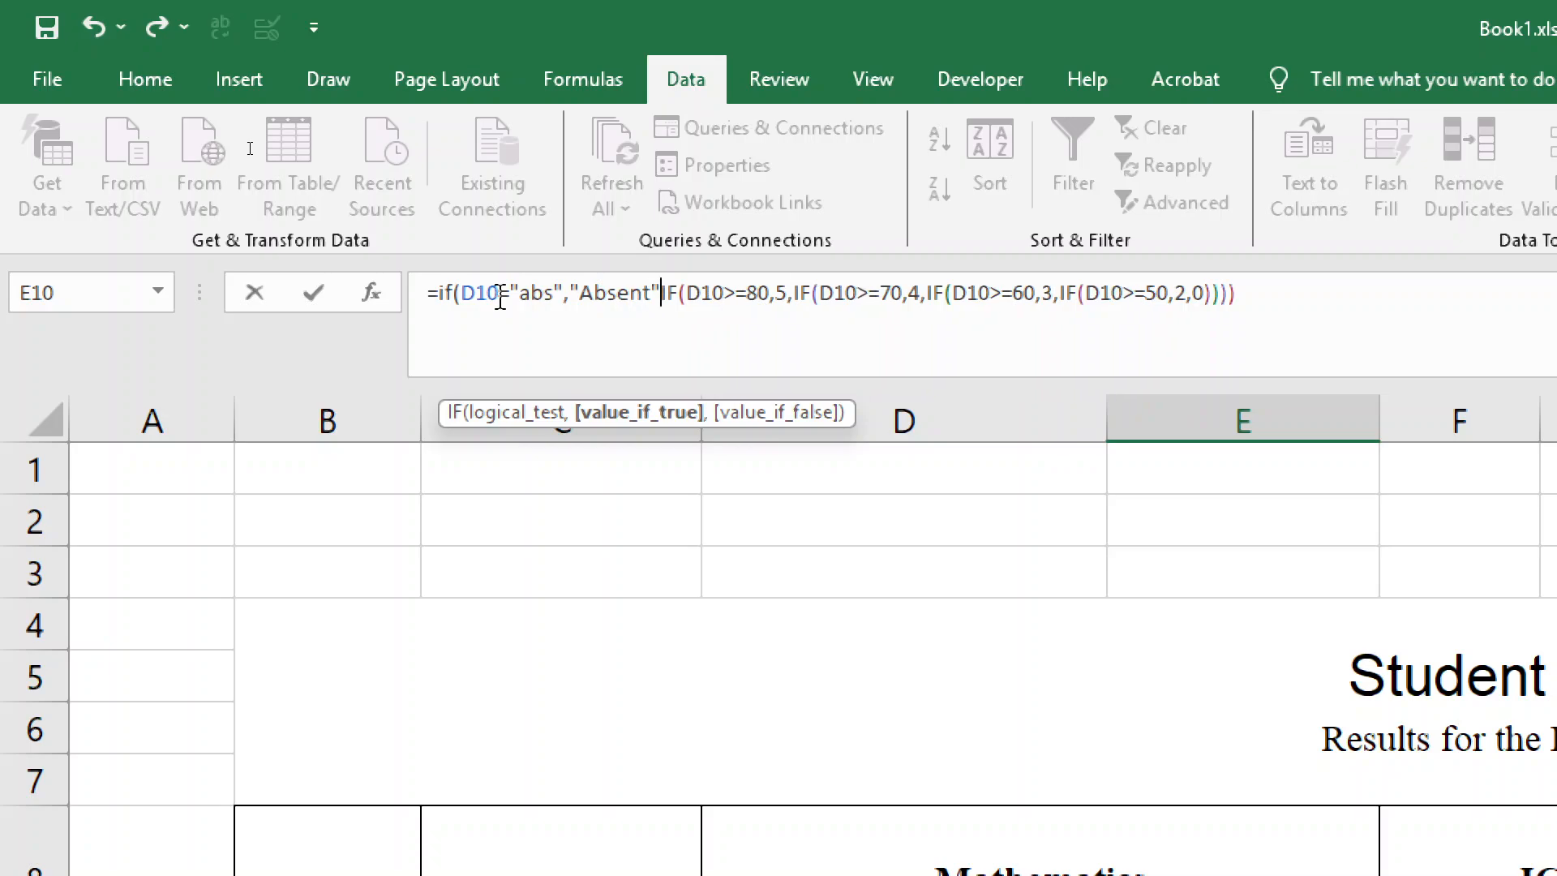
text(,)
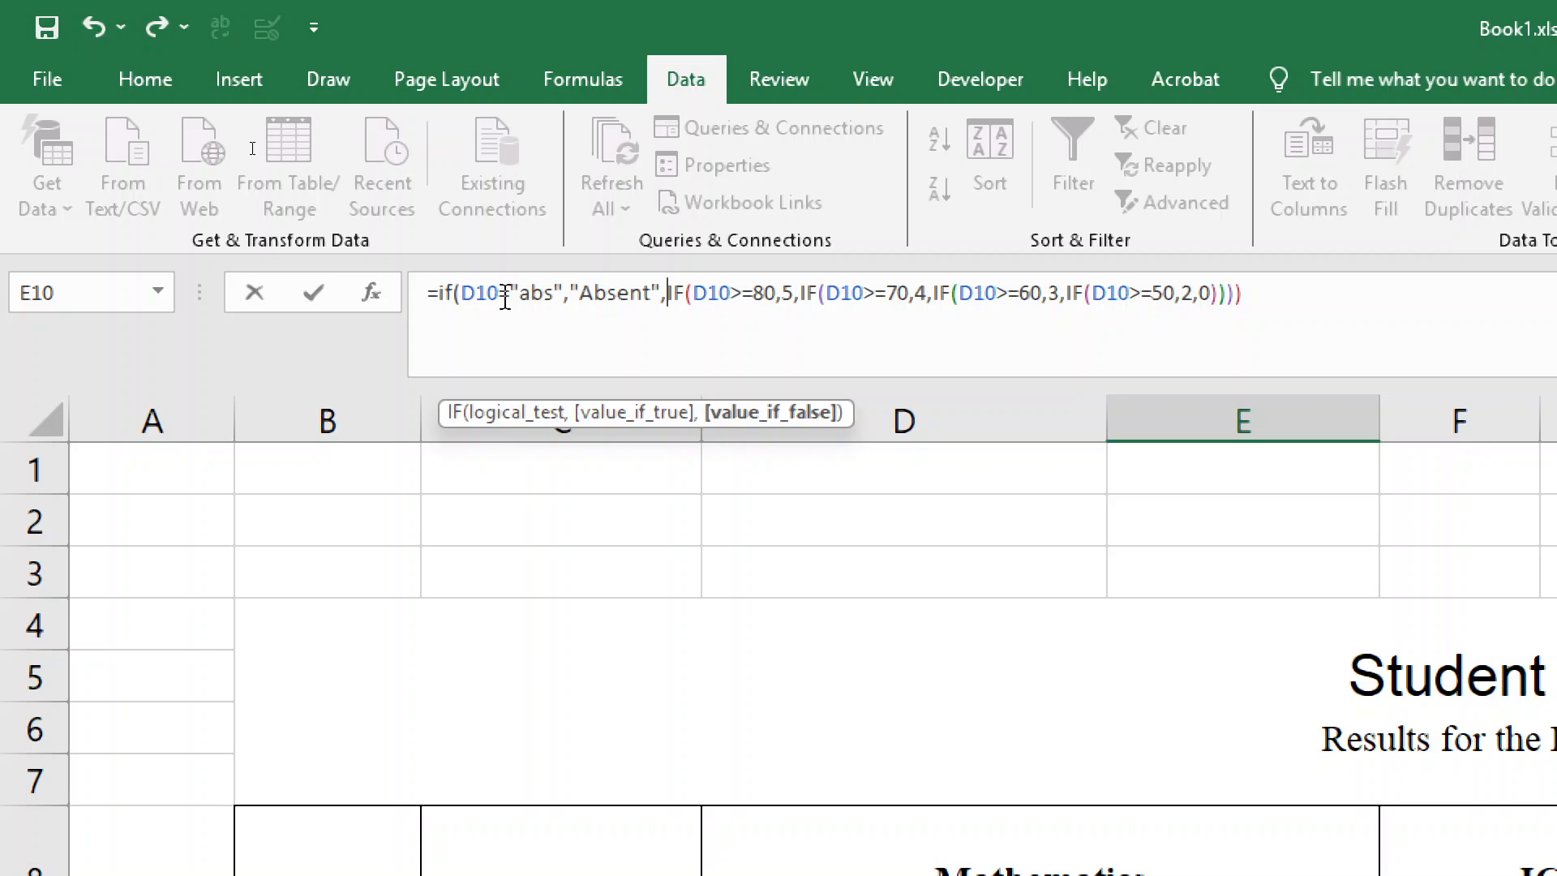
click(1277, 296)
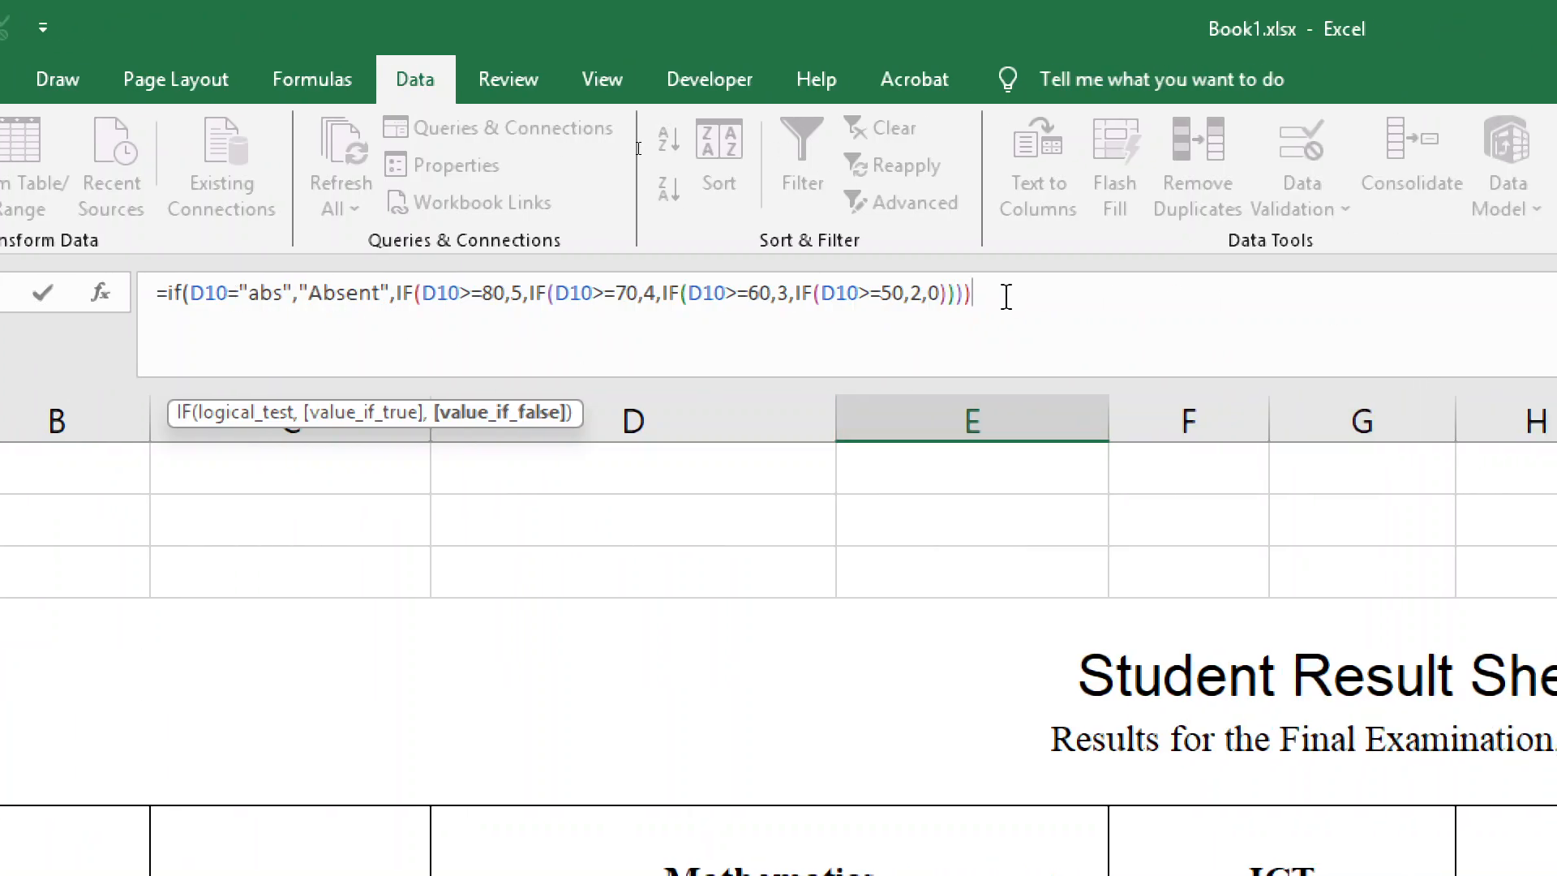
text())
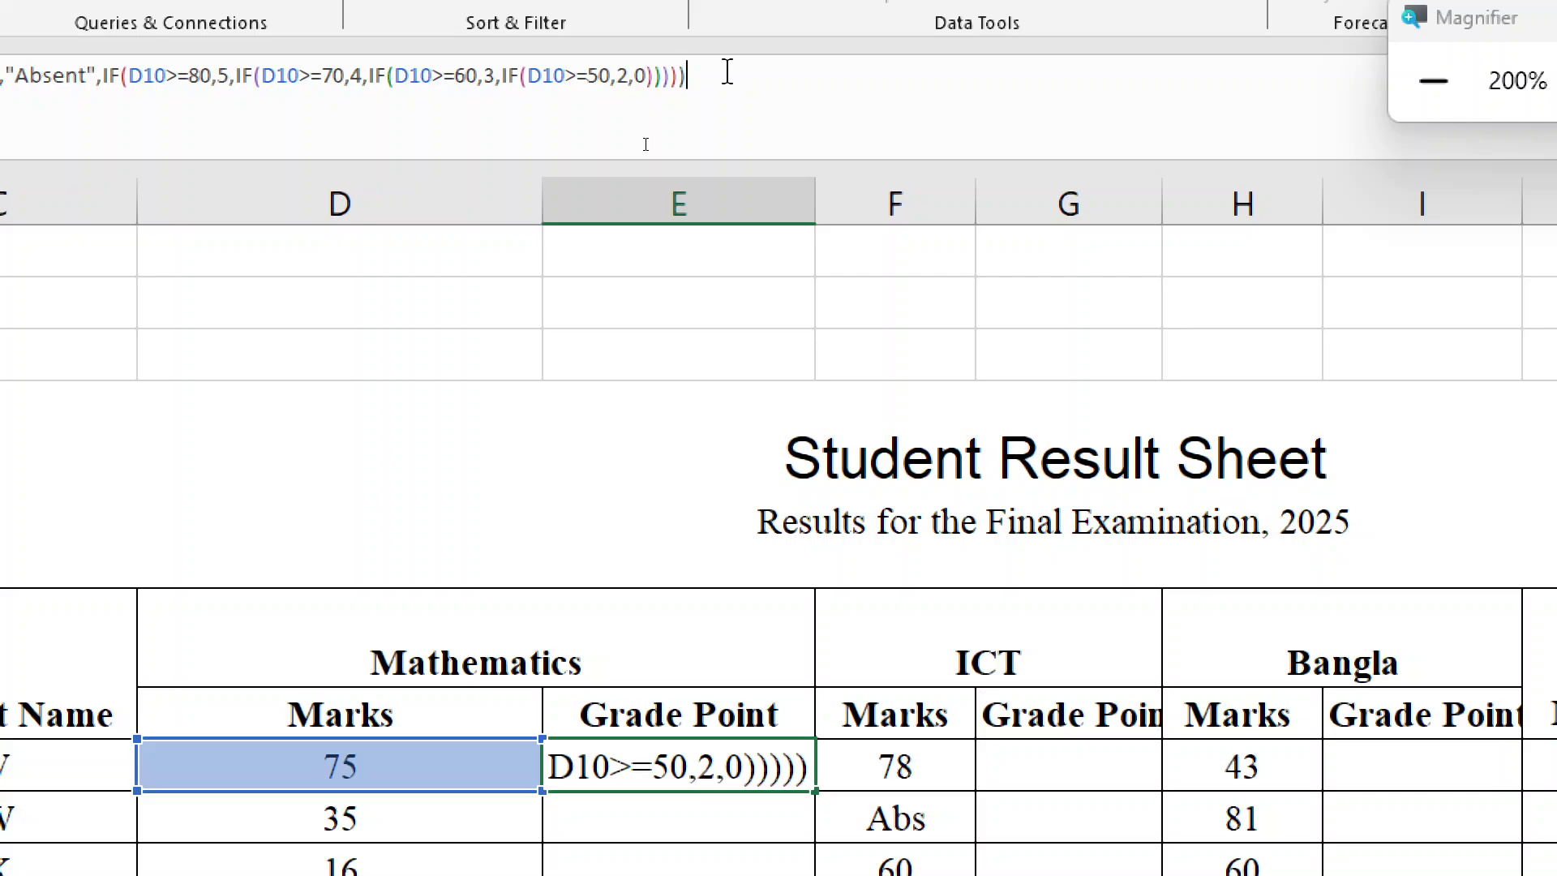
key(Return)
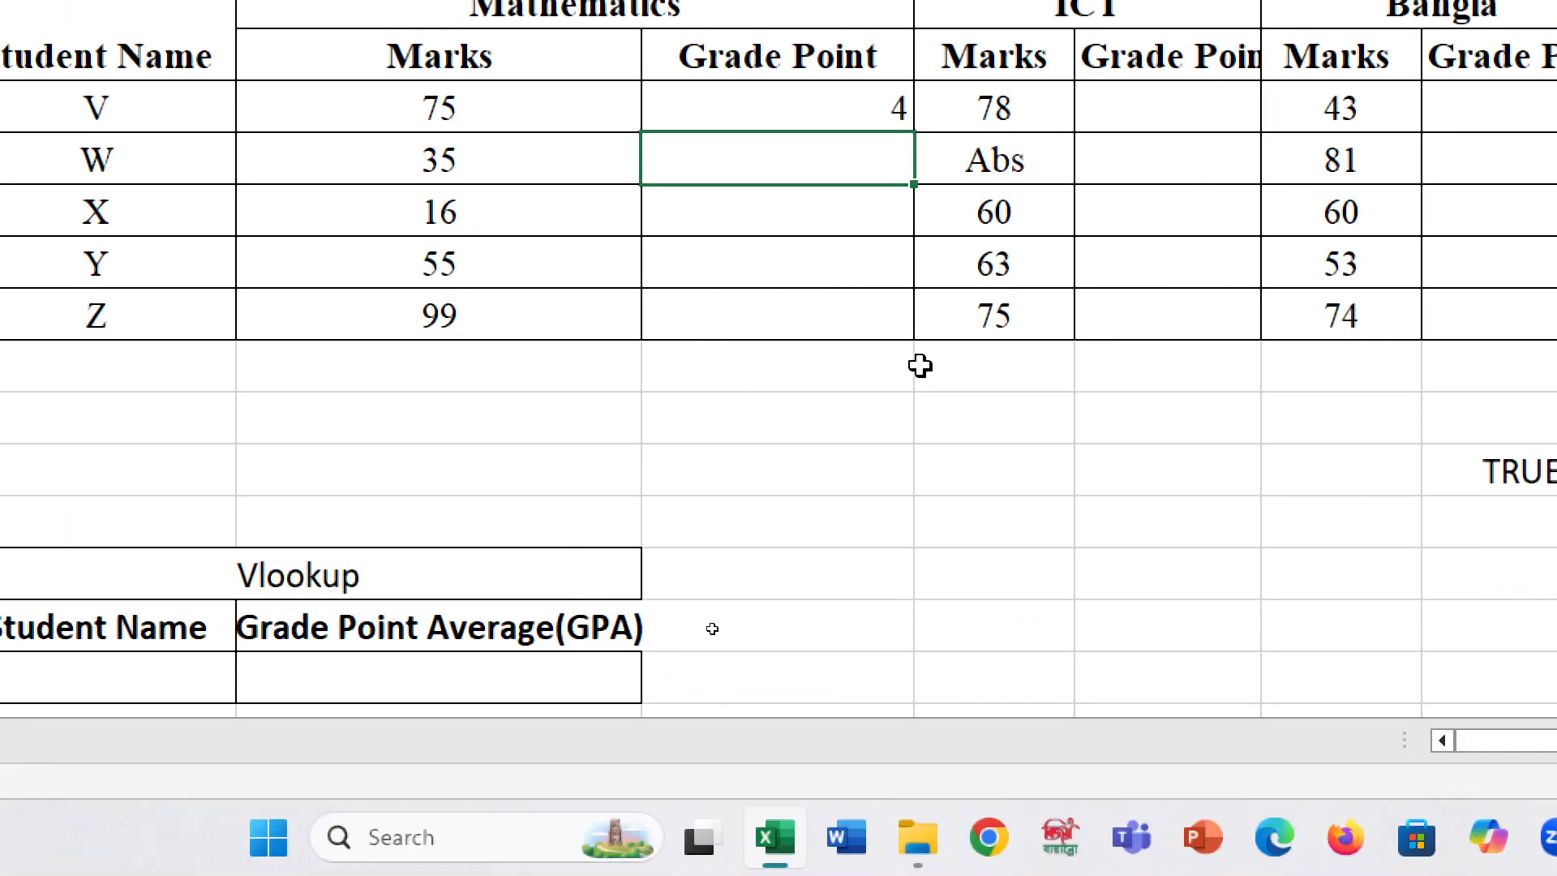
Fill the Mathematics grade point formula from E10 down to E14.
click(771, 122)
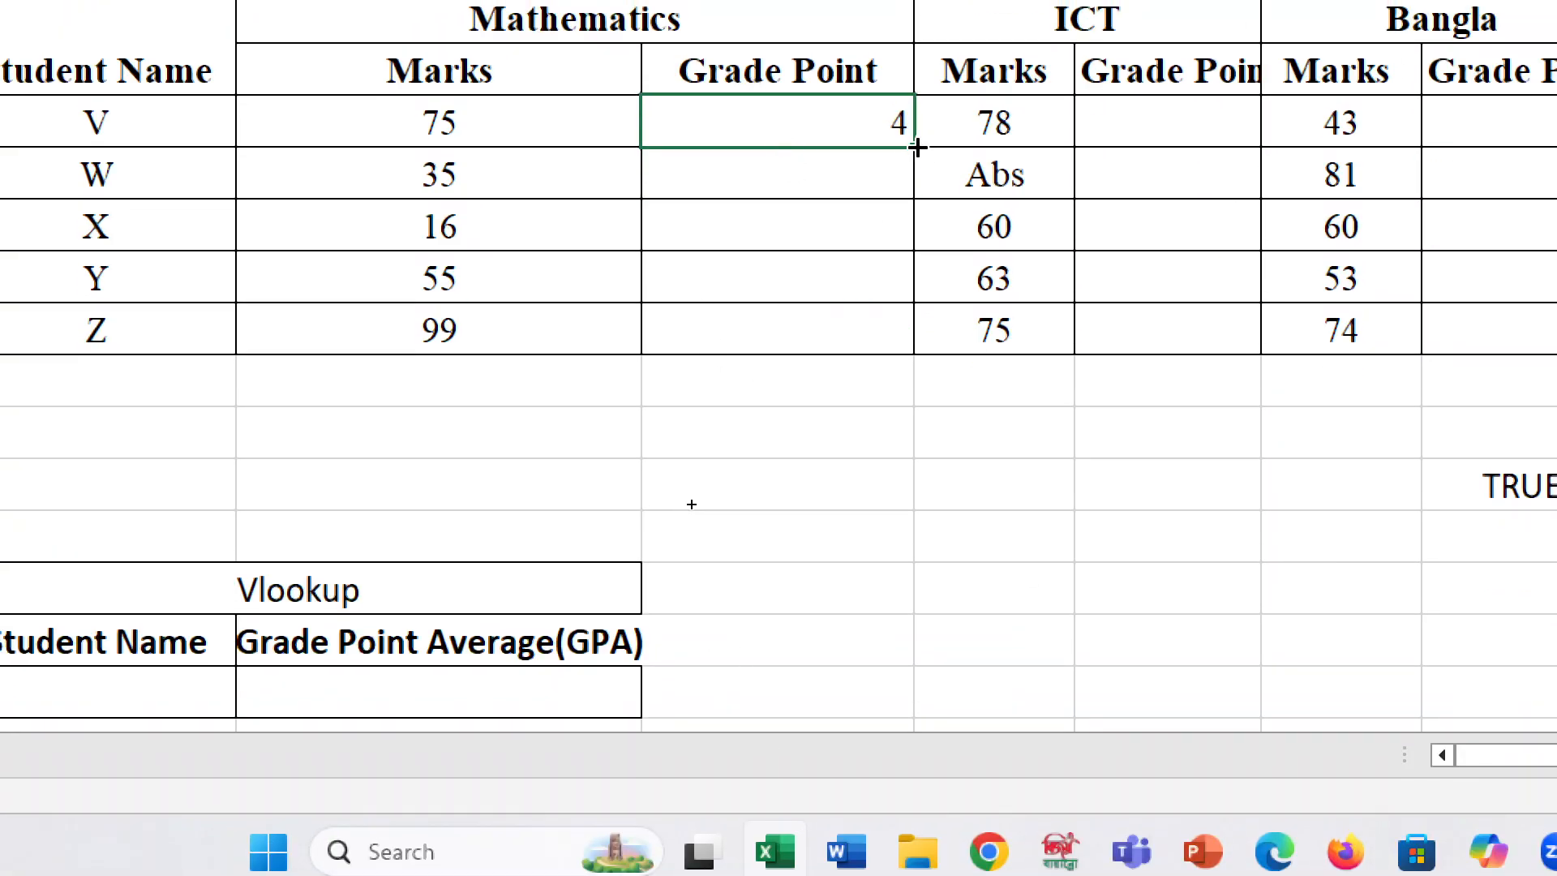
drag(914, 159, 878, 362)
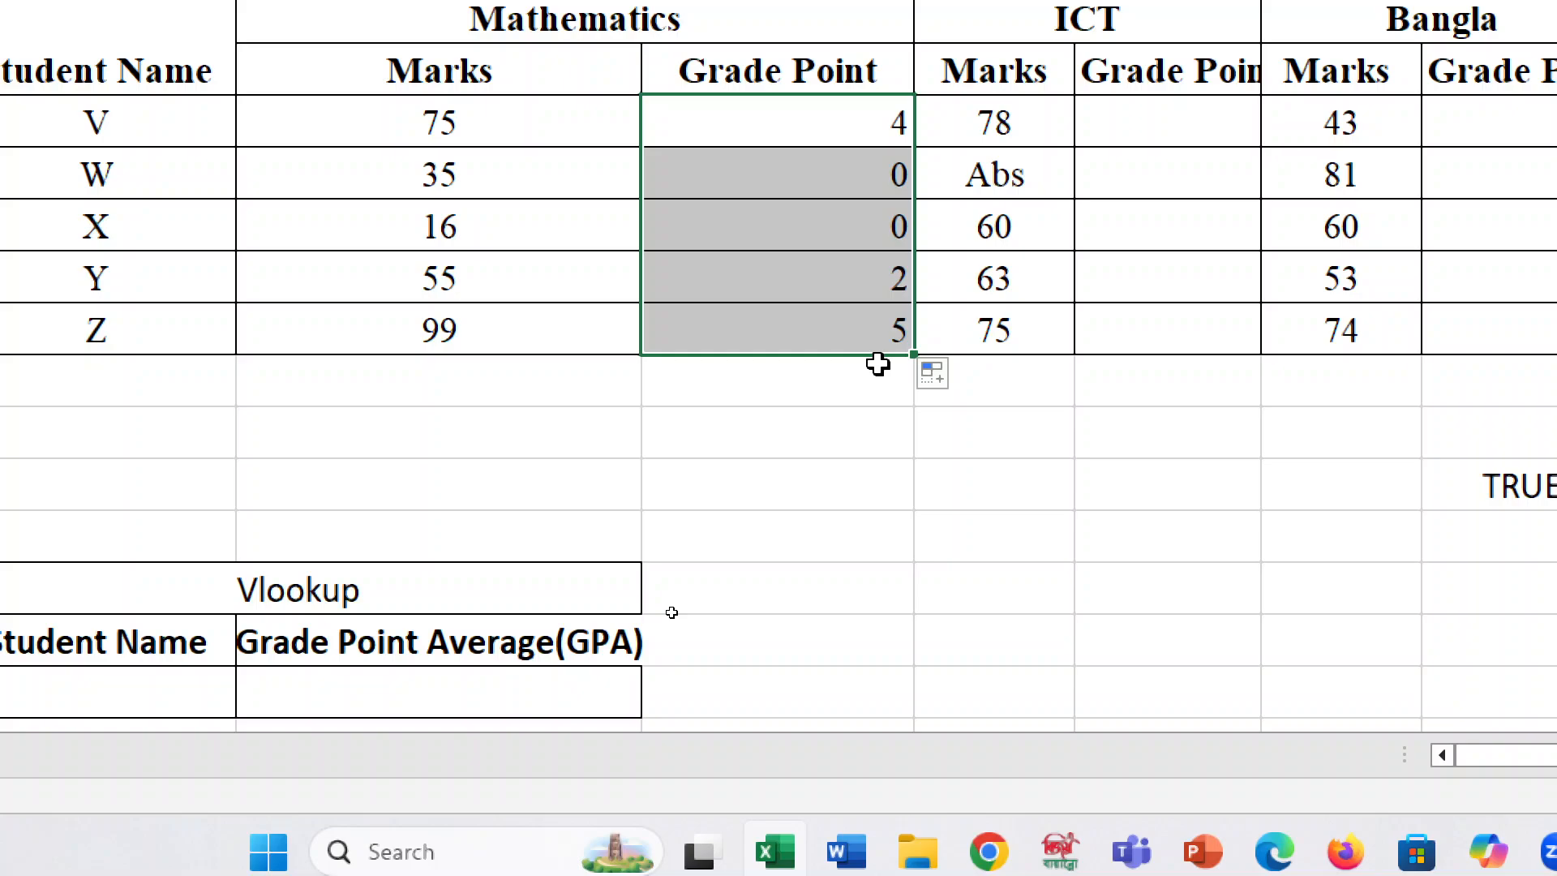
Compare the filled Mathematics grade points with the marks and review the completed formula in E10.
click(523, 187)
click(747, 285)
click(939, 289)
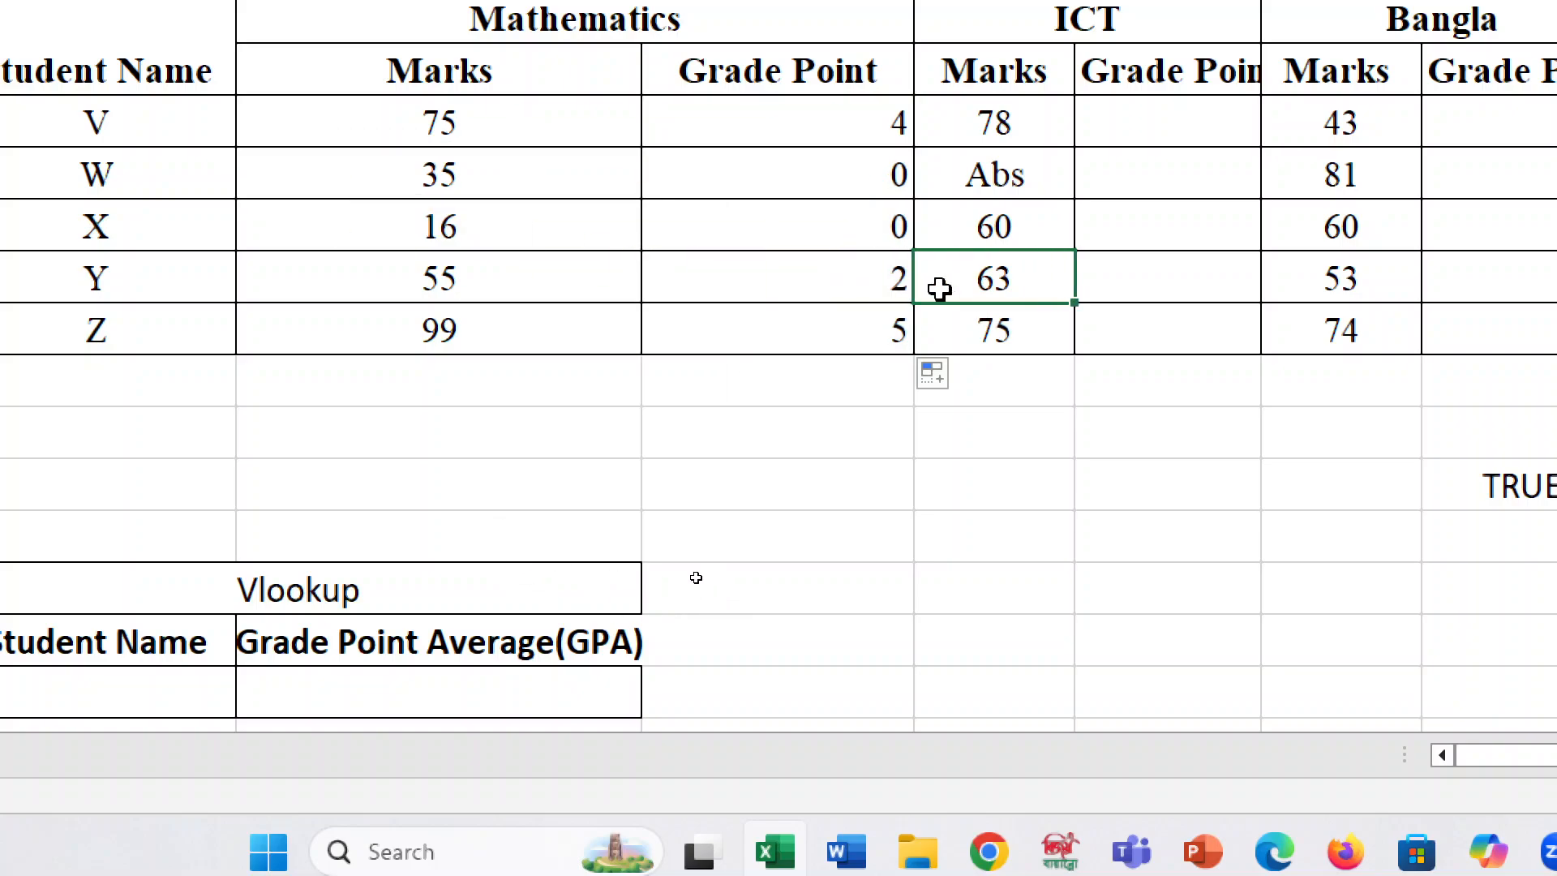
click(862, 291)
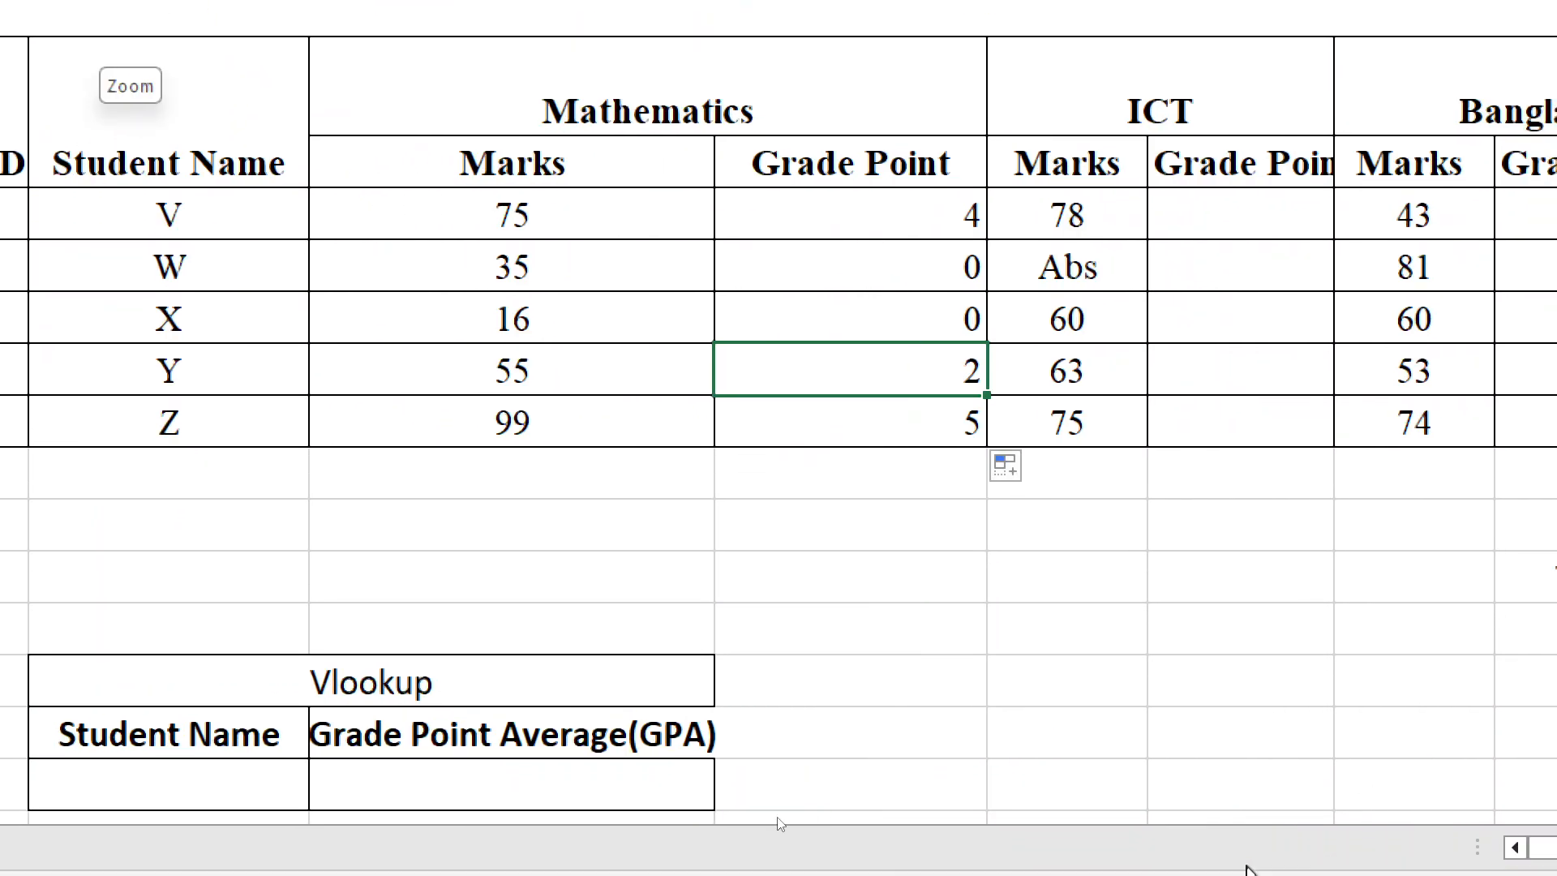
click(761, 215)
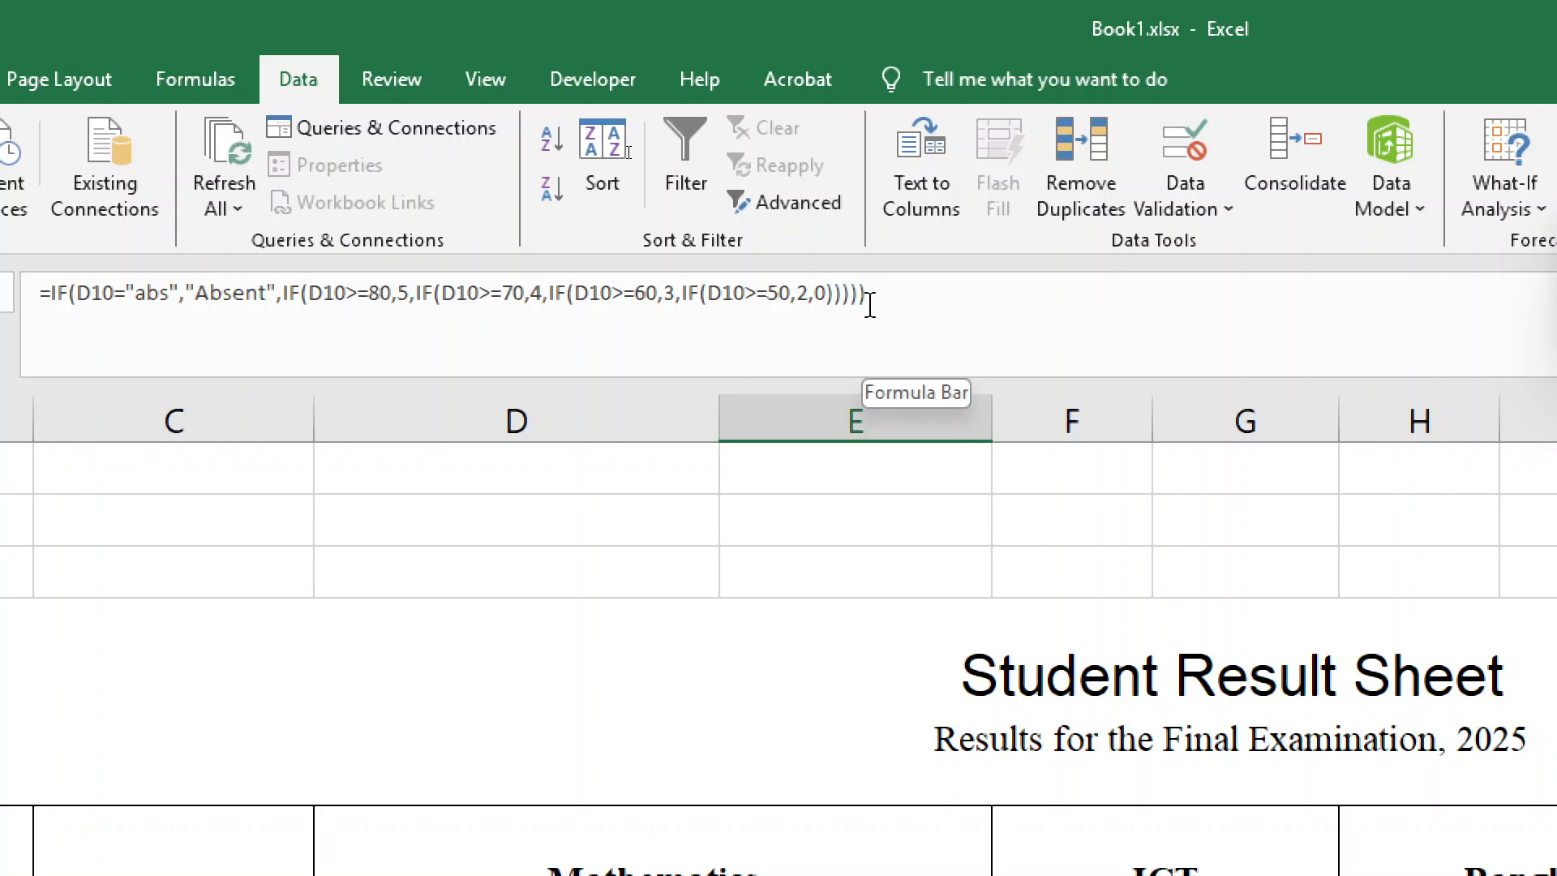
click(881, 304)
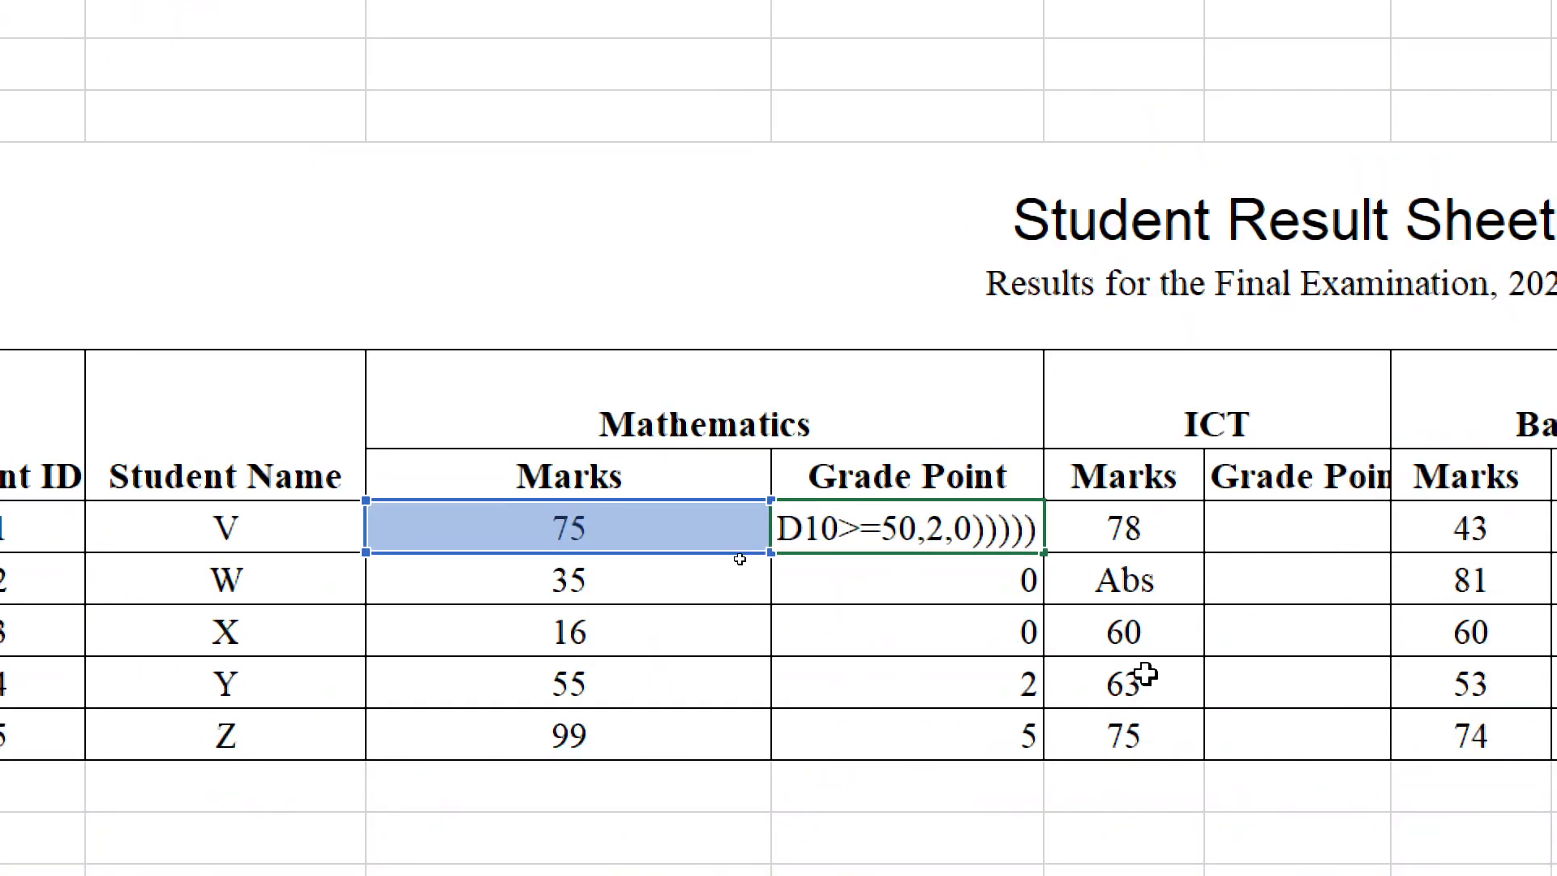
key(Return)
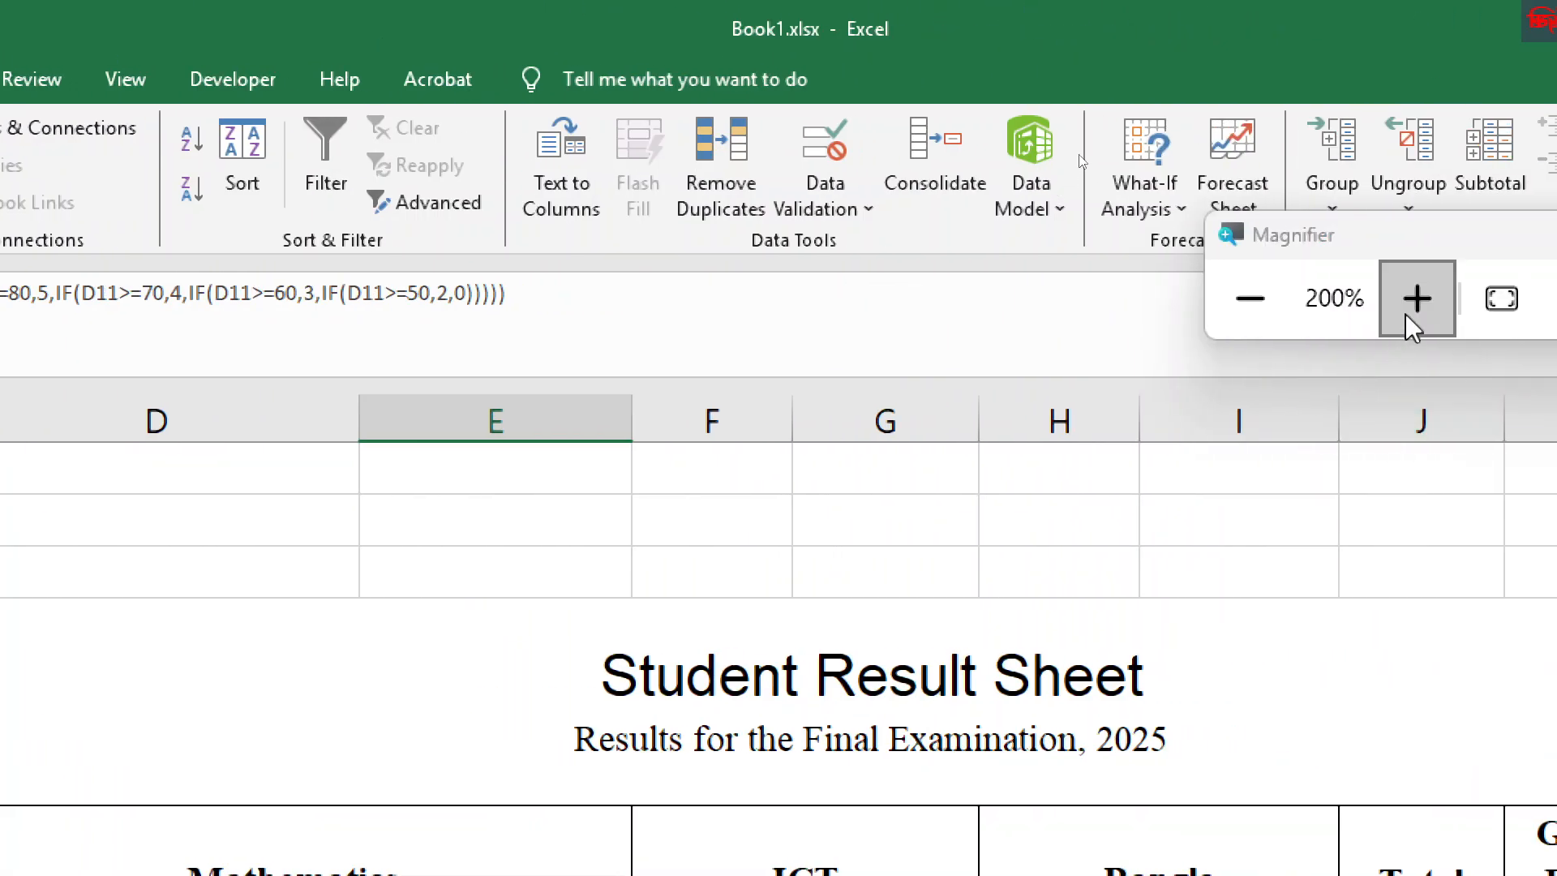
Switch to formulas.txt in Notepad and add the line "Data Validation Tab>> Data Validation Option" under the Student ID heading.
click(1376, 235)
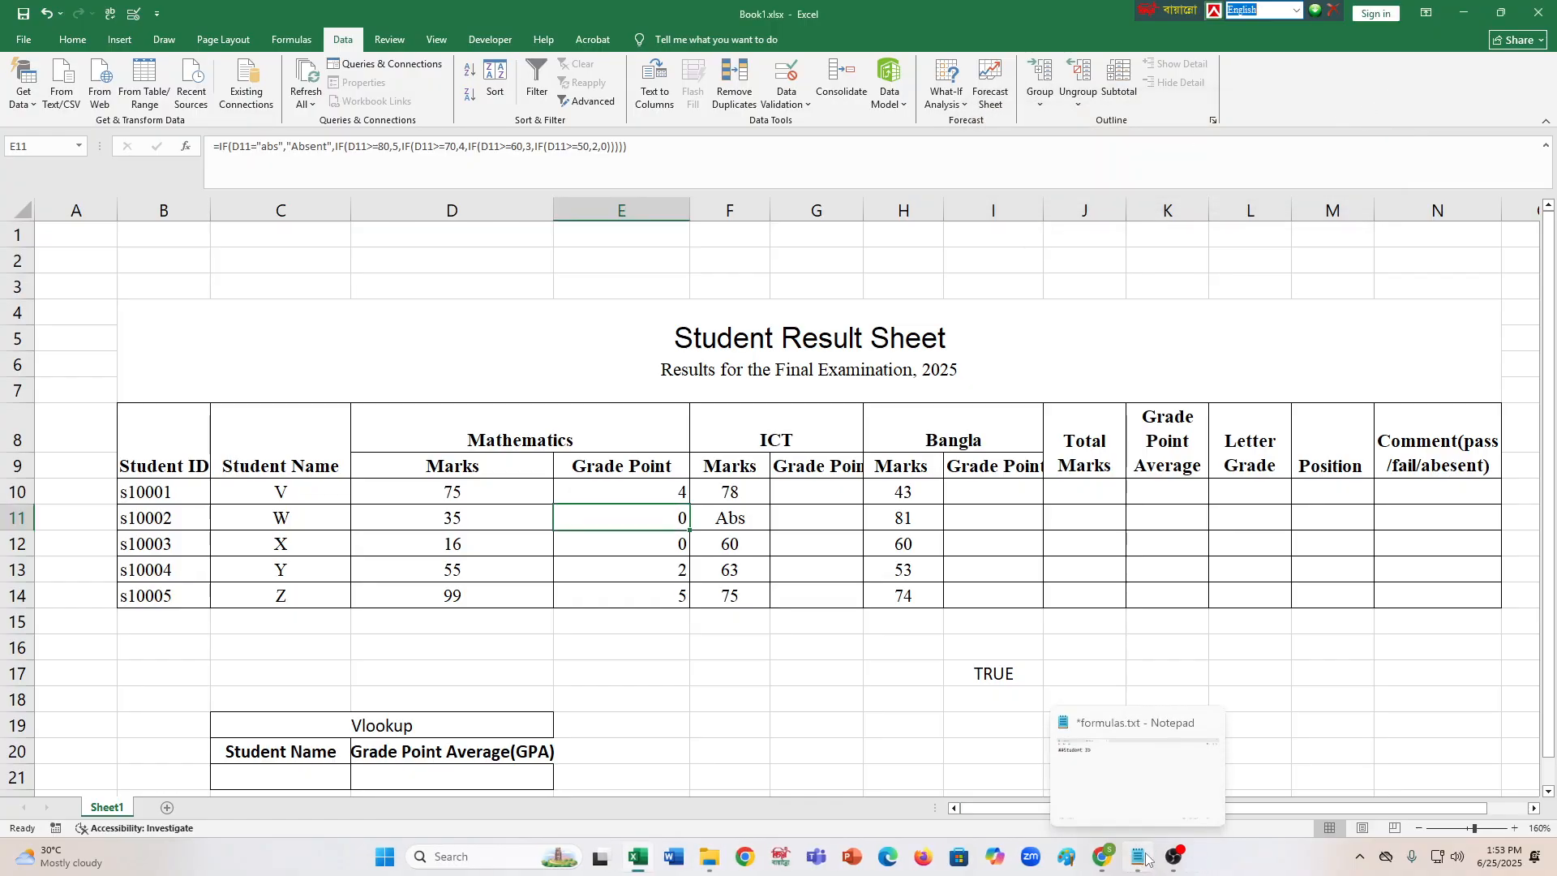
click(1145, 858)
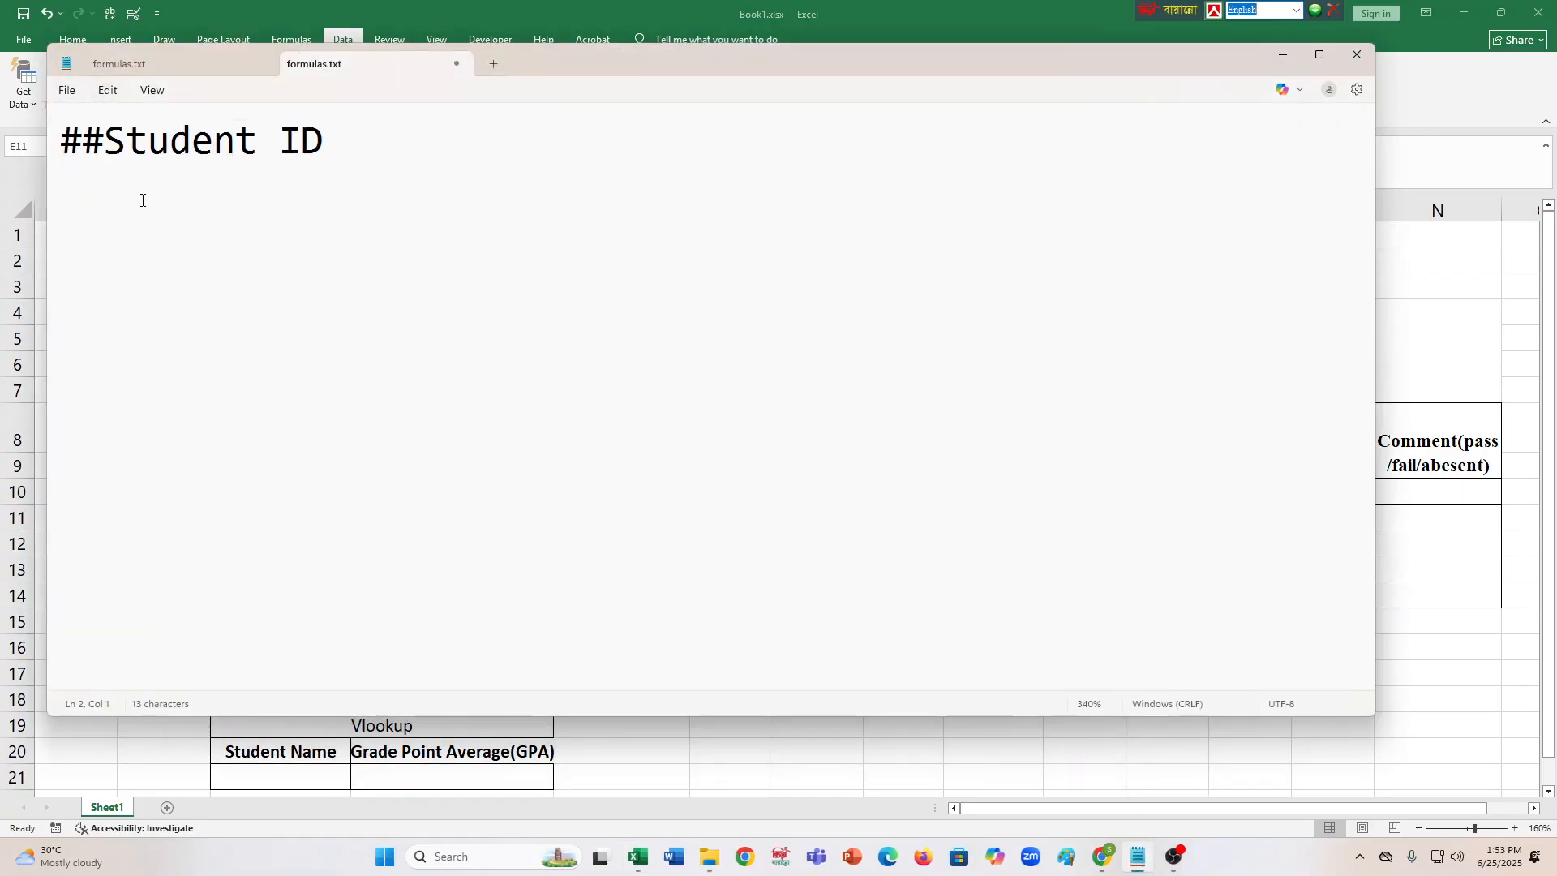
text(Data Va)
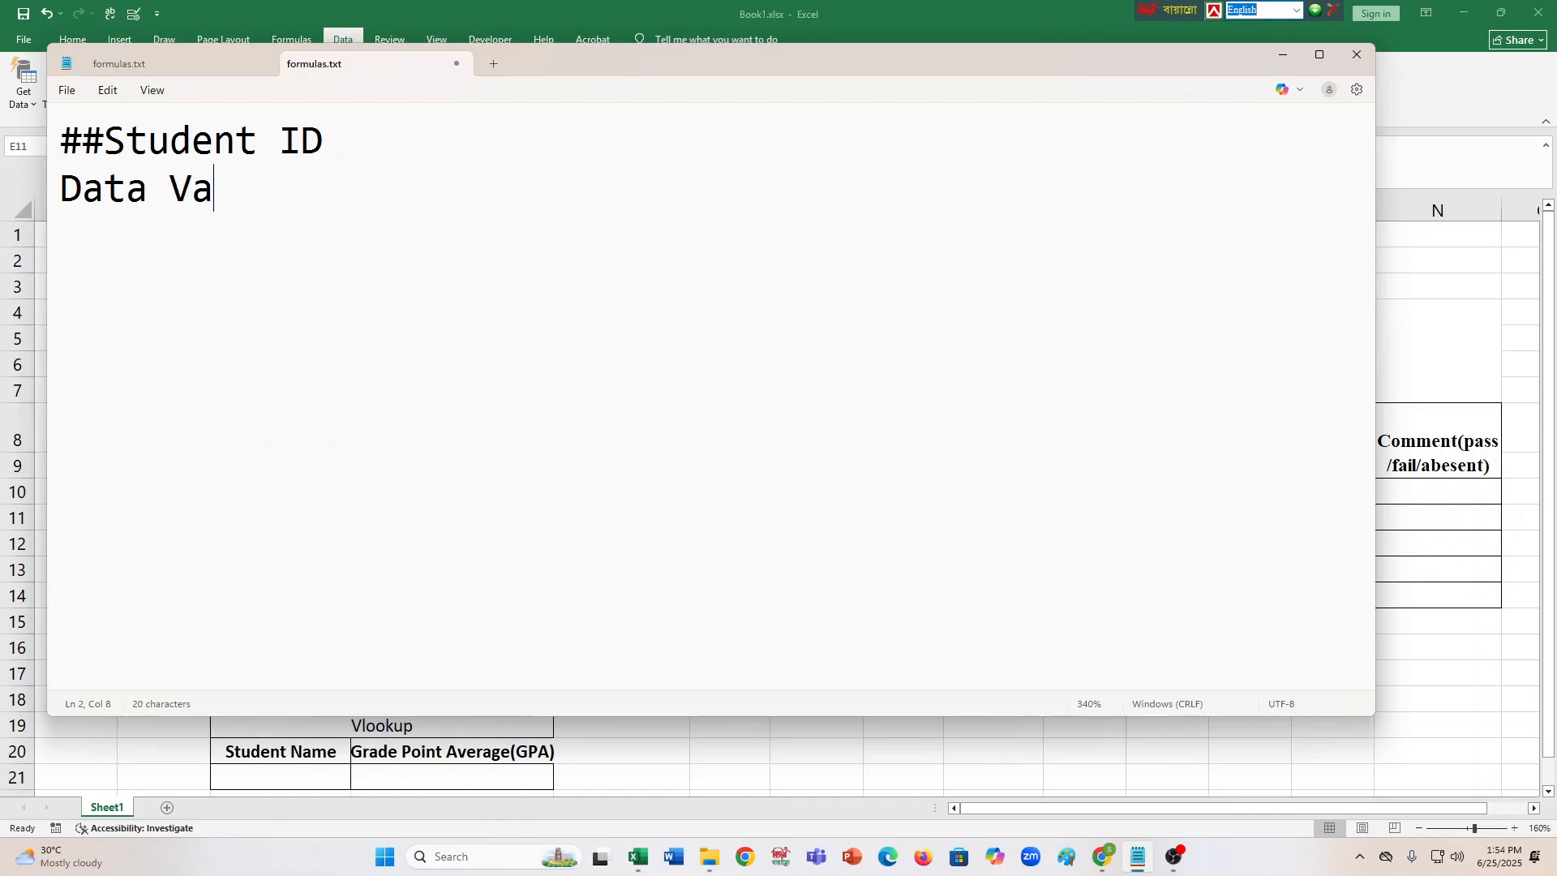
text(lidatio)
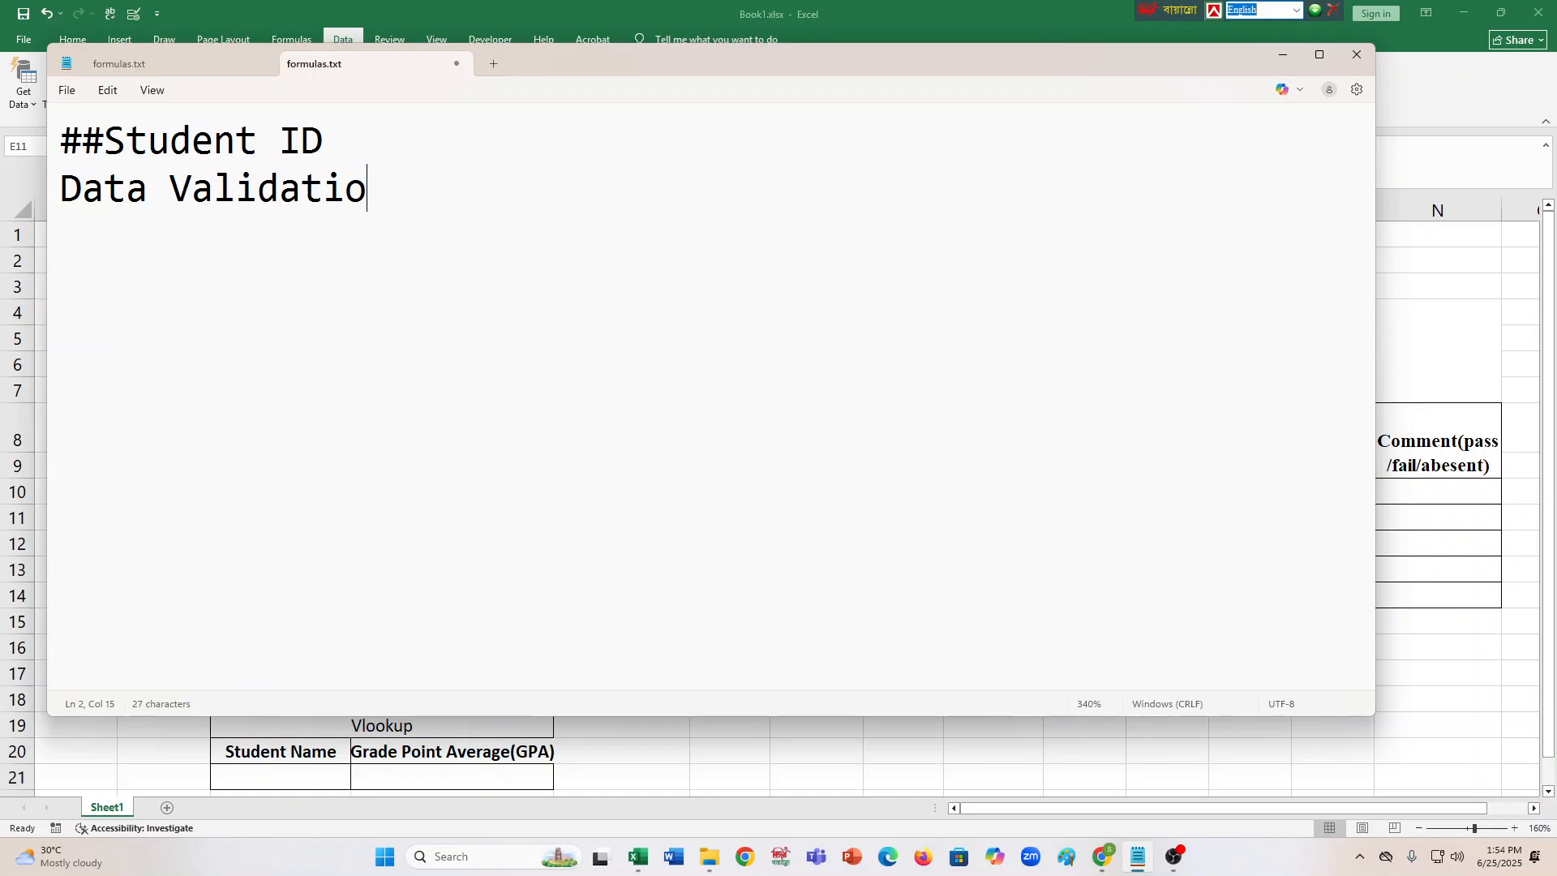
text(n Tav)
key(BackSpace)
text(b>> Data )
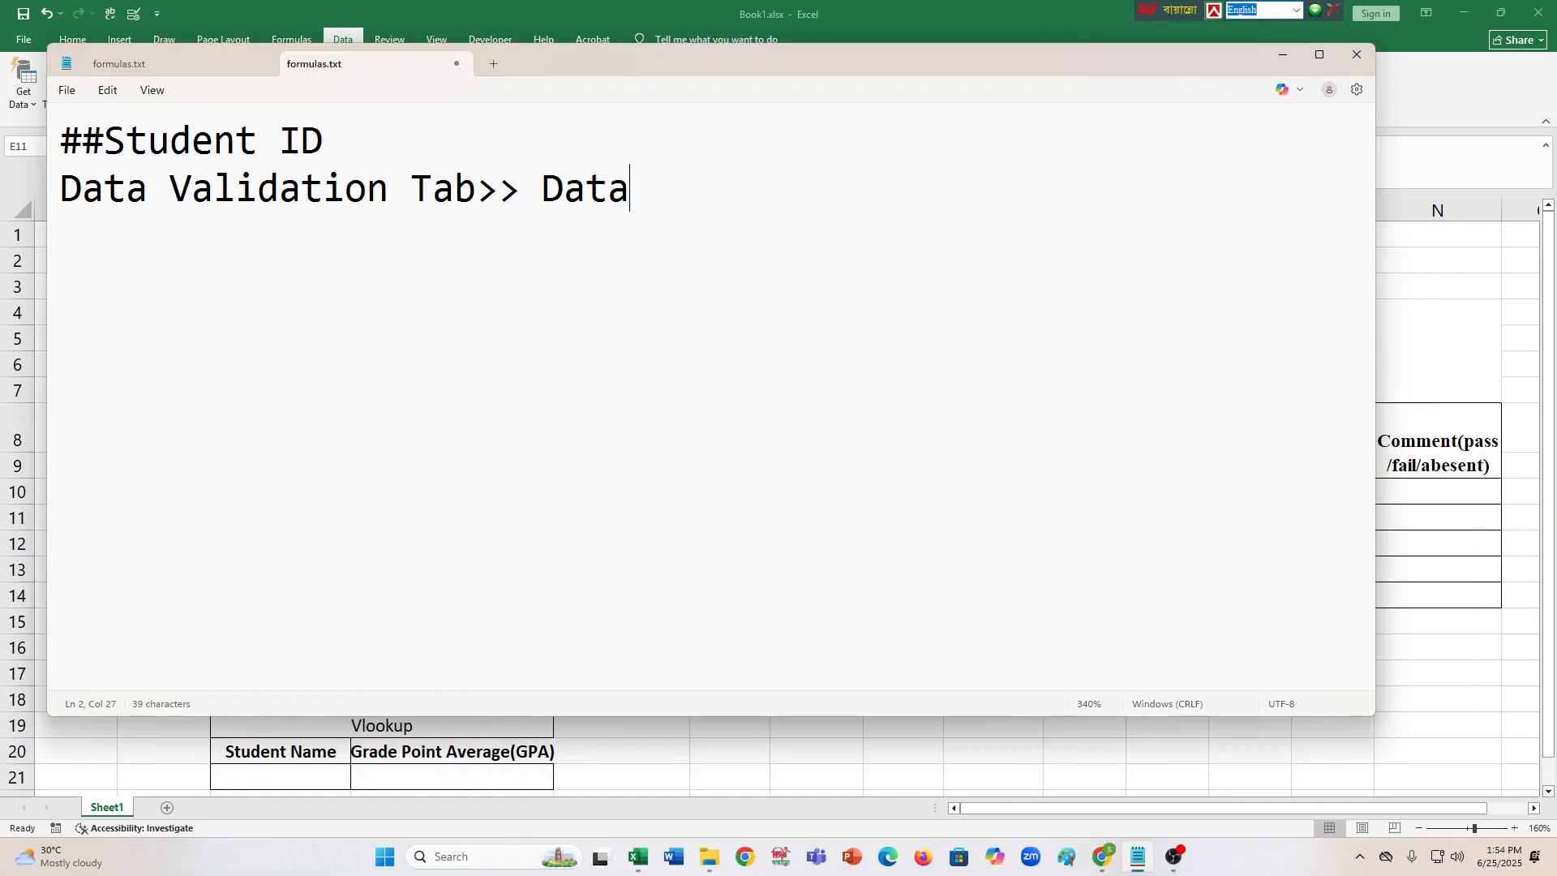
text(Valadia)
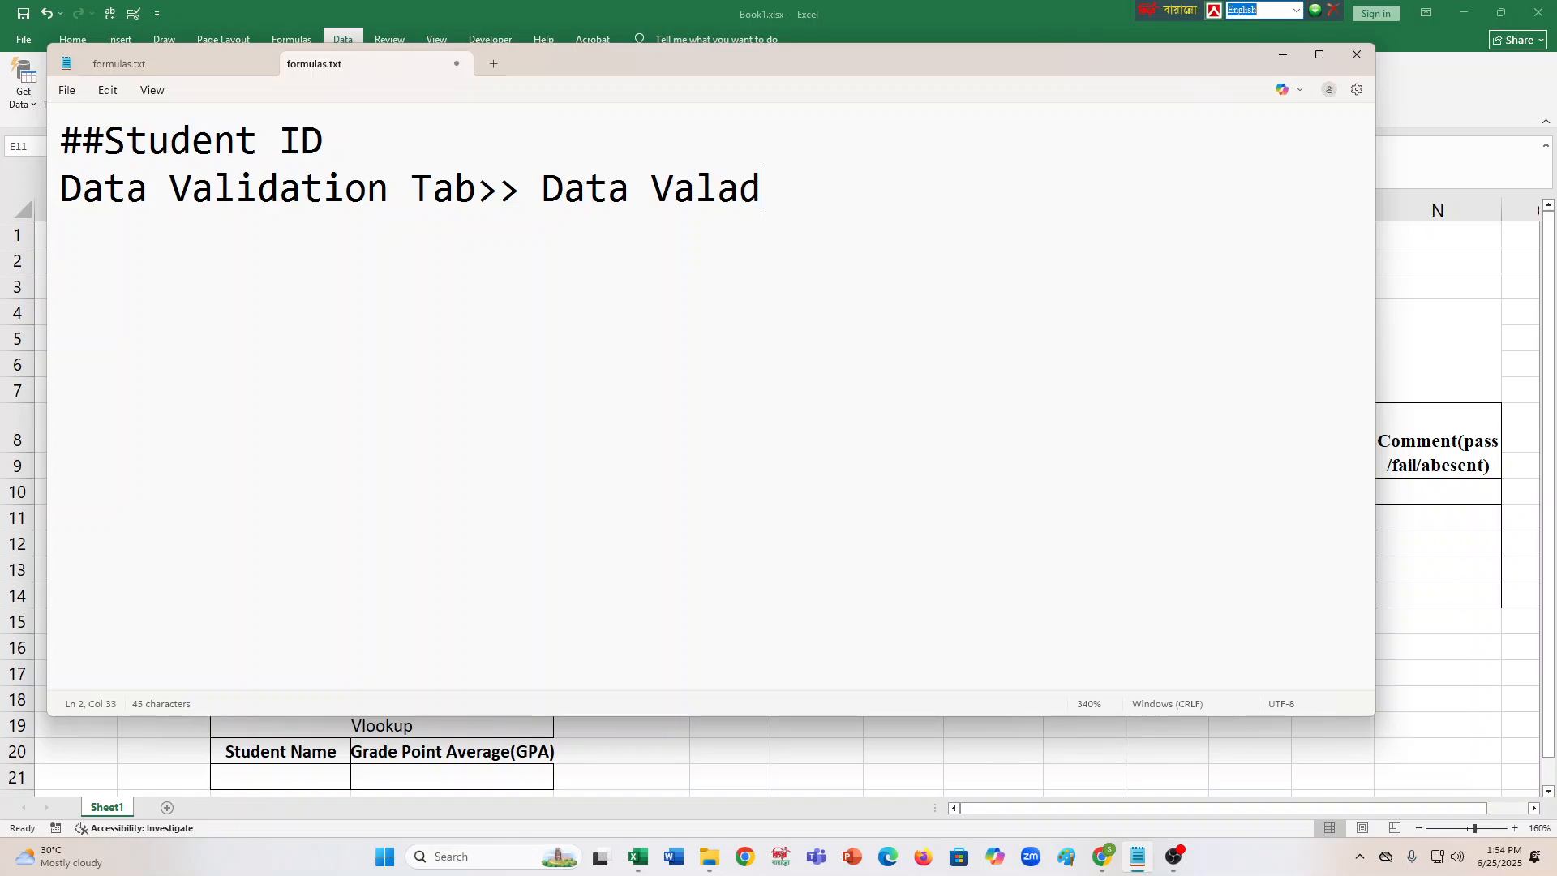
key(BackSpace)
key(BackSpace)
key(BackSpace)
key(BackSpace)
text(idation  Opr)
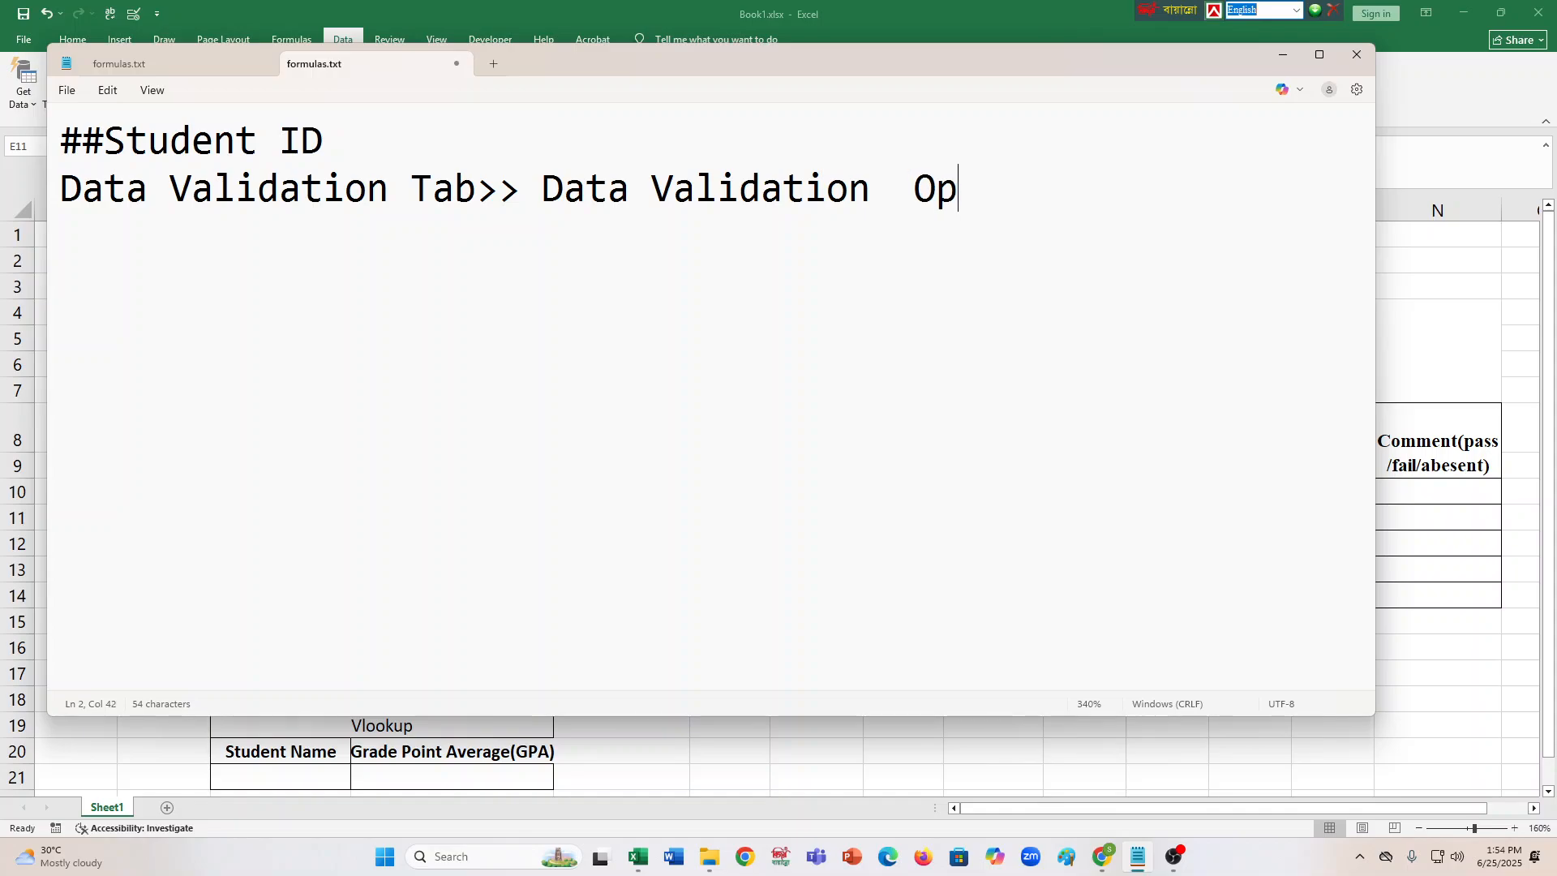
key(BackSpace)
key(BackSpace)
key(BackSpace)
key(BackSpace)
key(BackSpace)
text(Op)
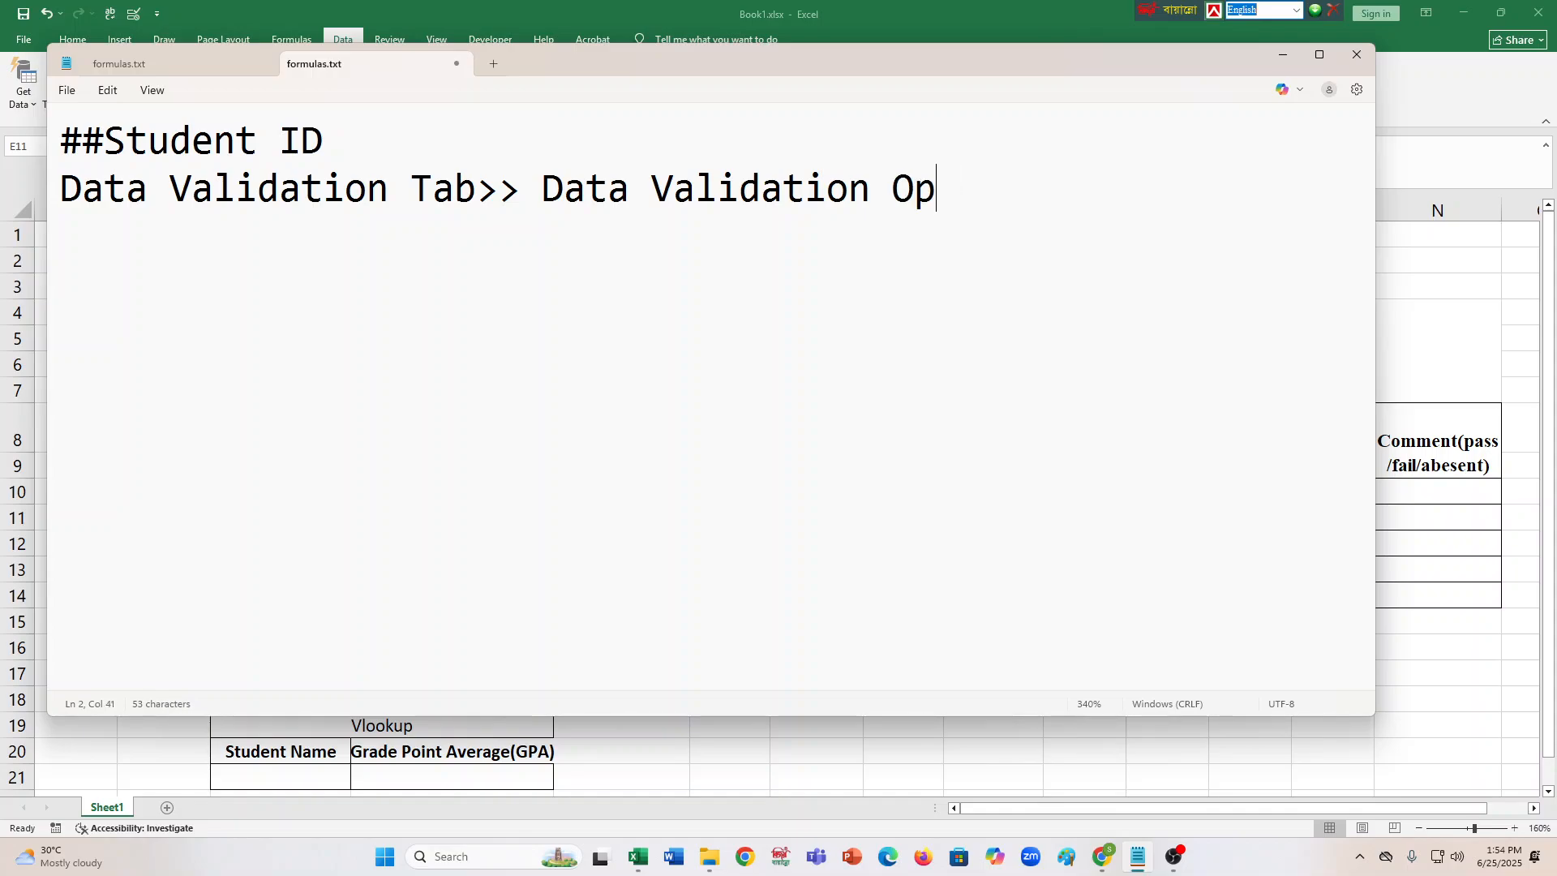
text(tin)
key(BackSpace)
key(BackSpace)
text(ion)
key(Return)
Add the line "Data validation pop up box" to the Student ID notes.
text(Dta)
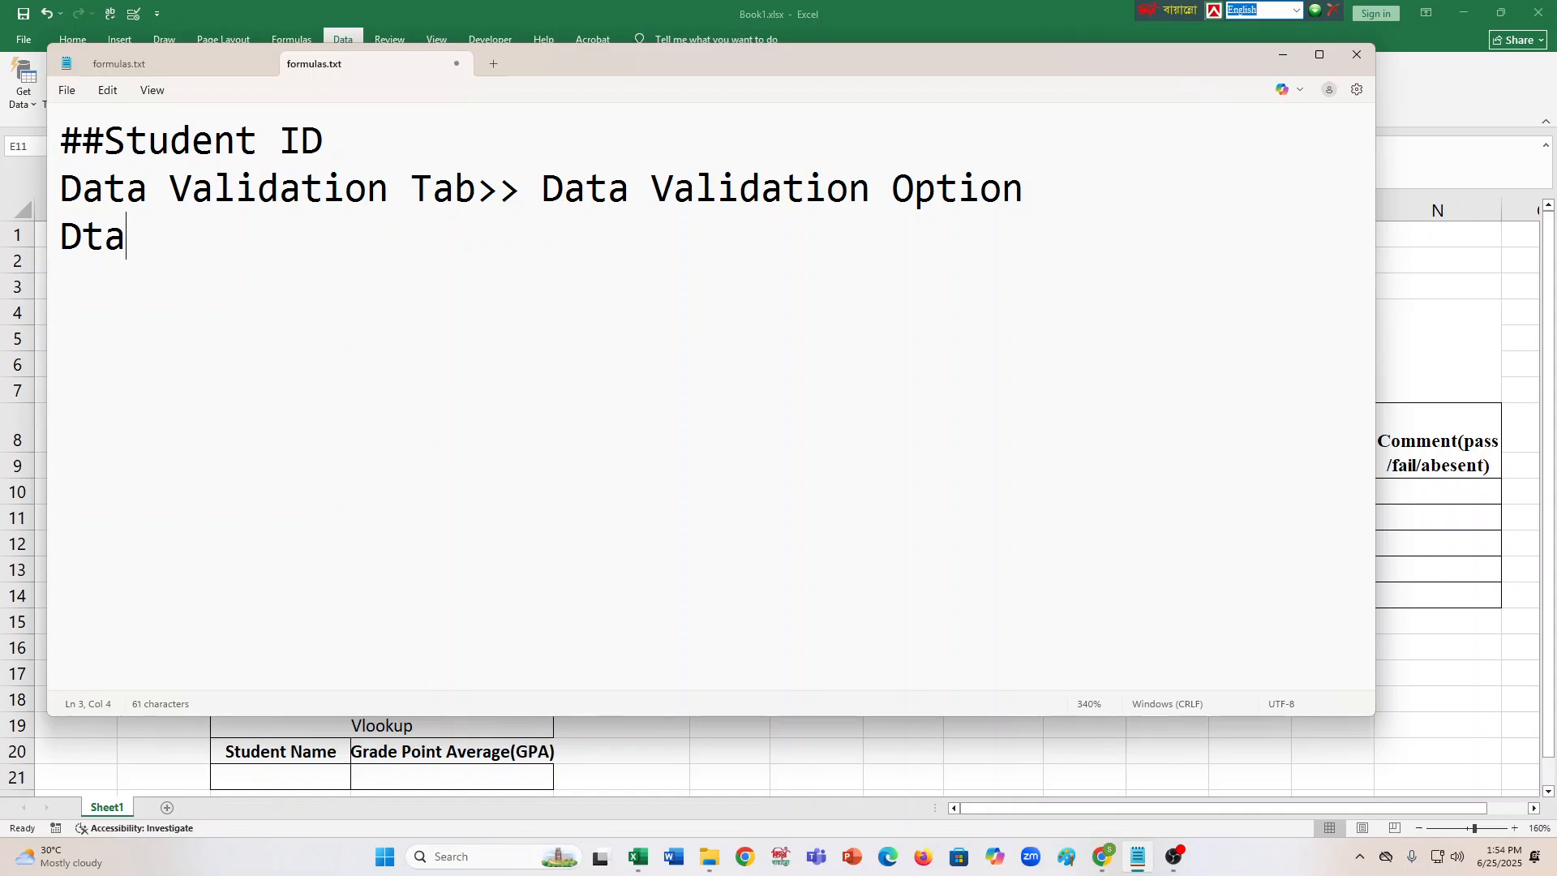
key(BackSpace)
key(BackSpace)
text(ata )
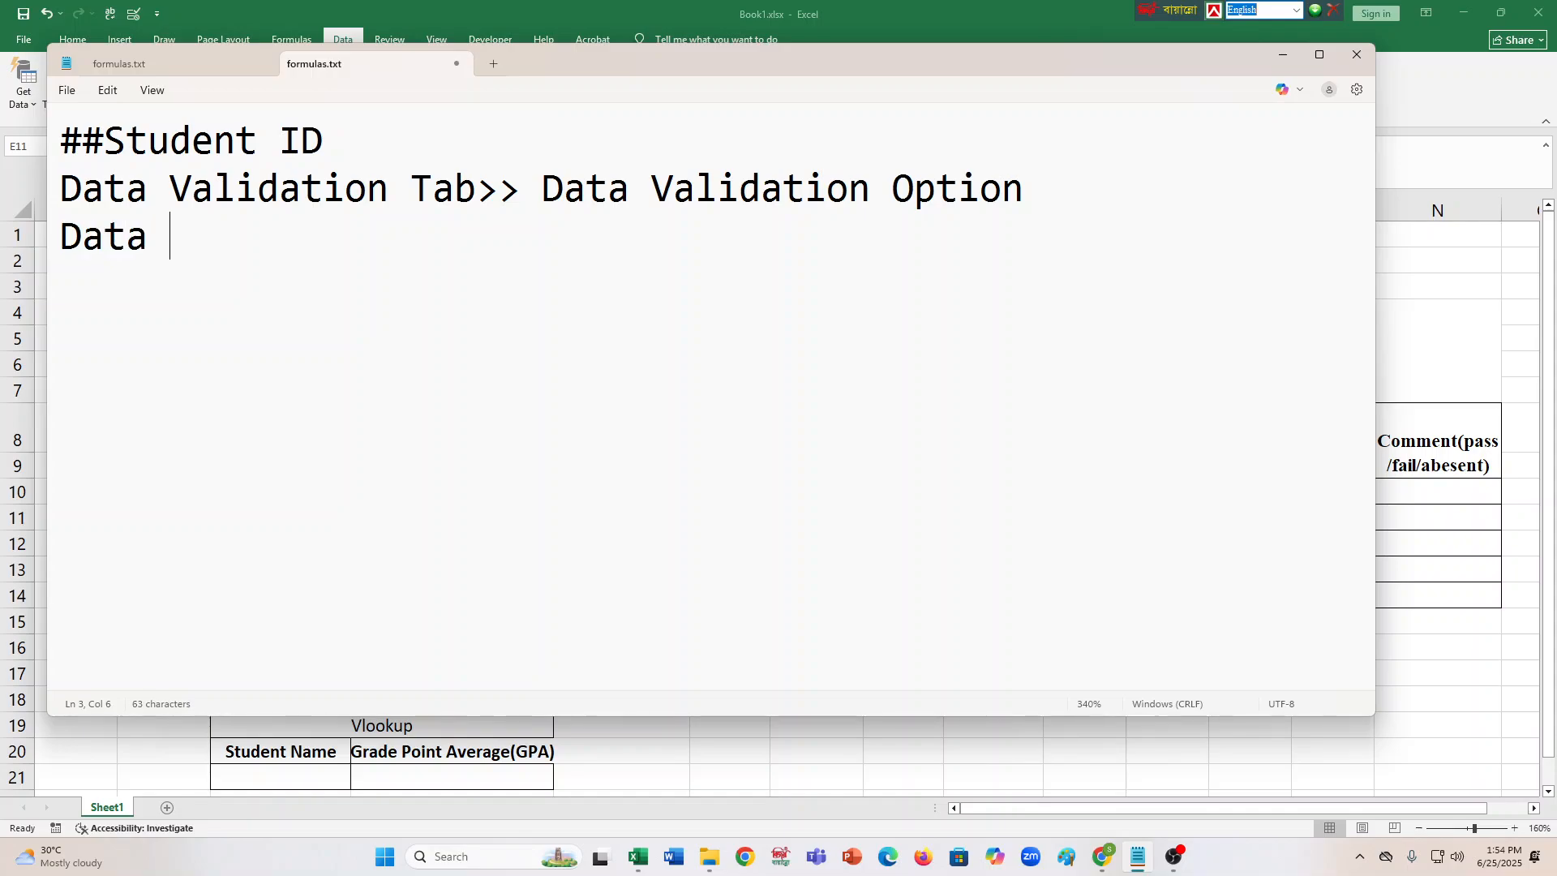
text(validaa)
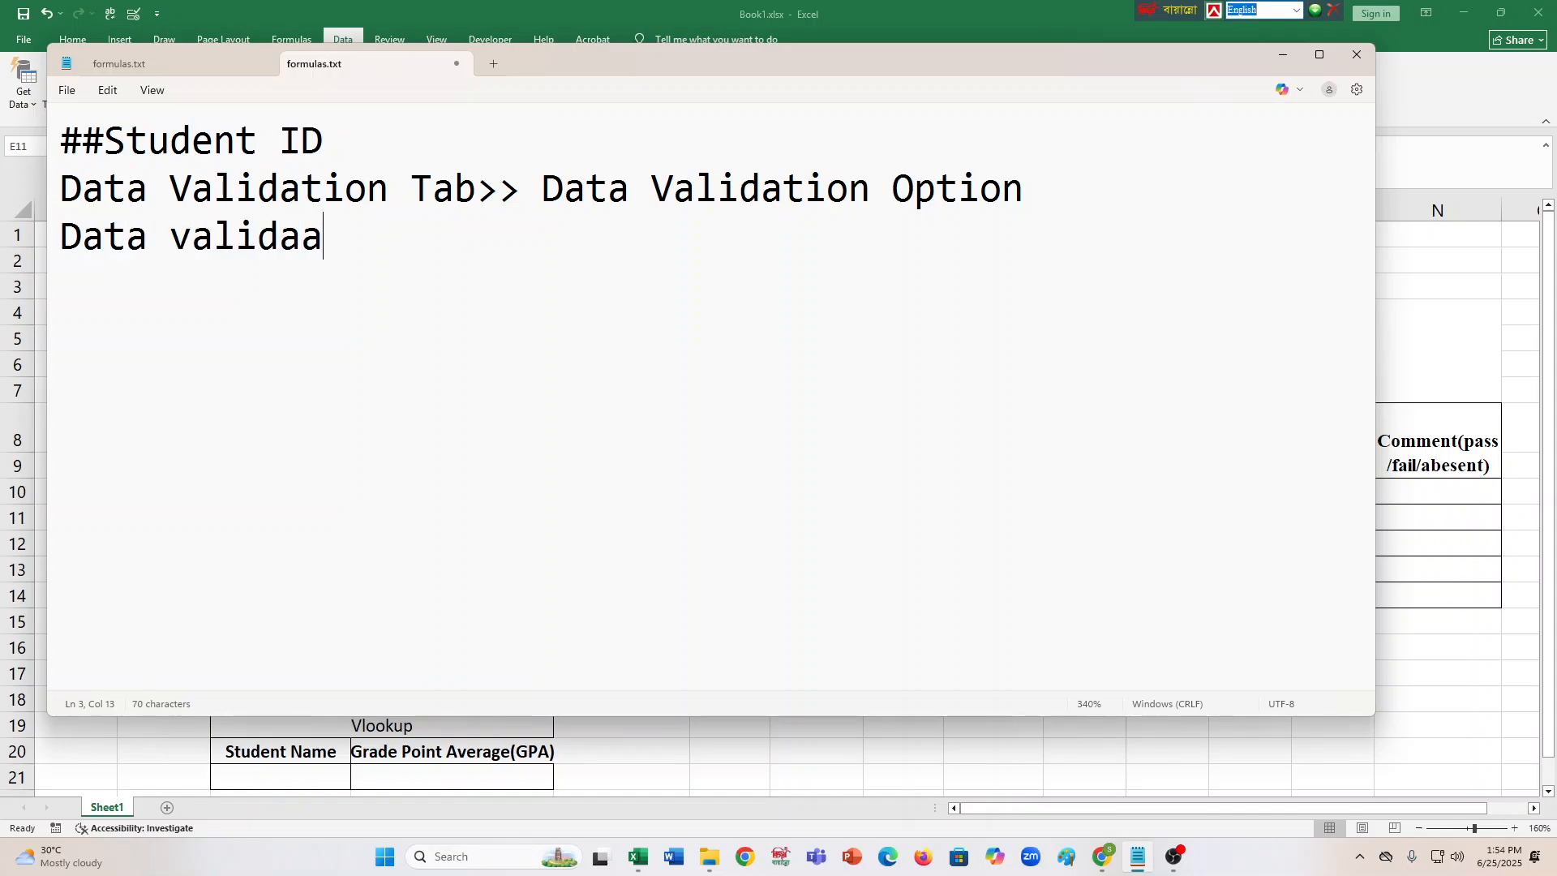
key(BackSpace)
text(tion po)
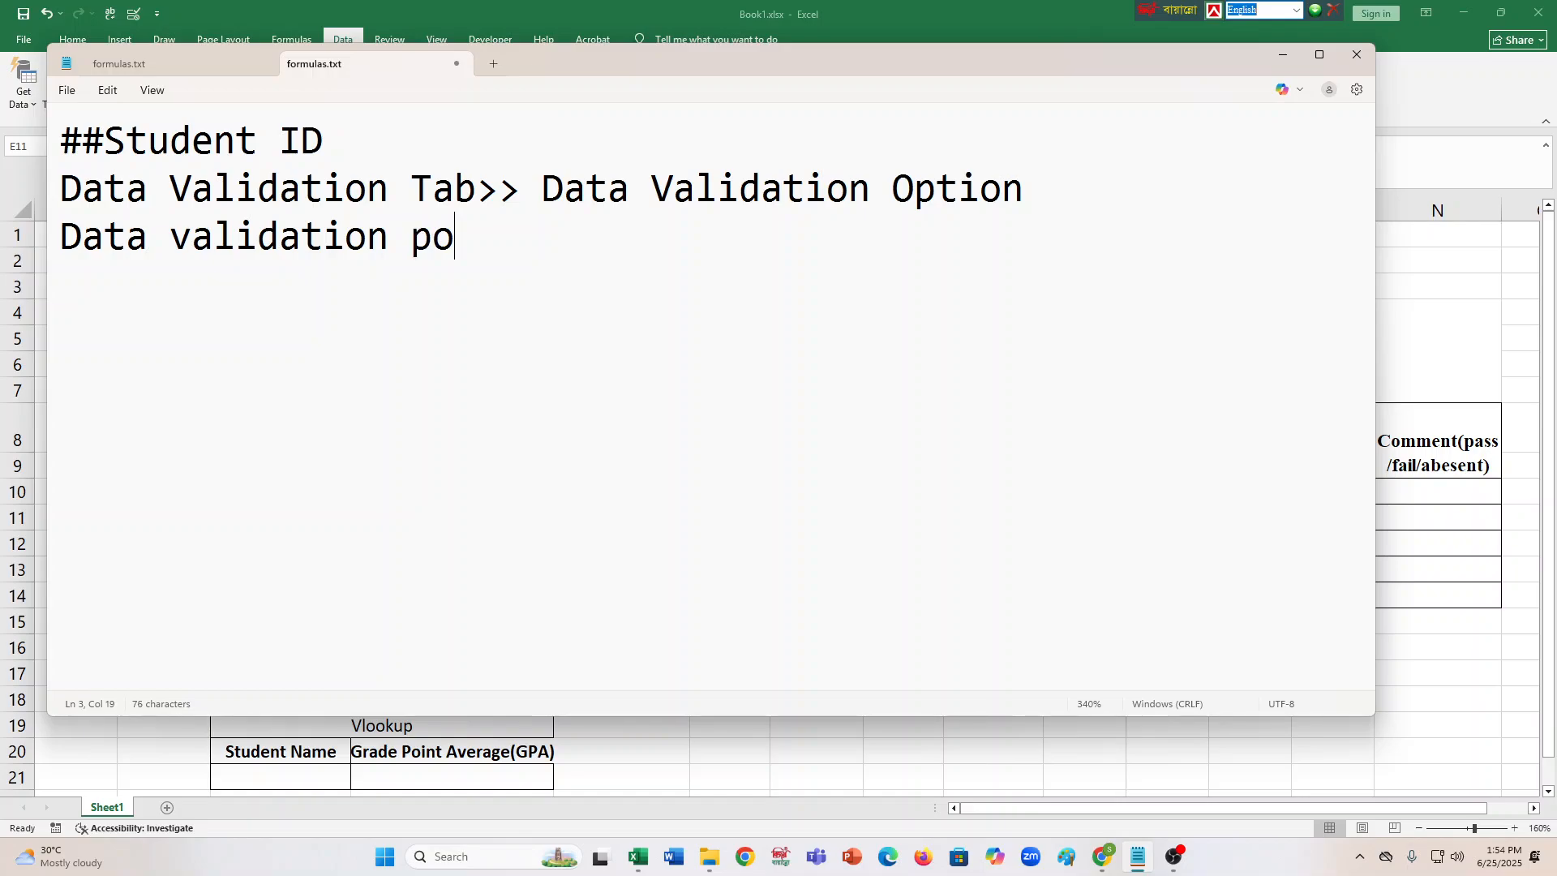
text(o)
key(BackSpace)
text(p up box)
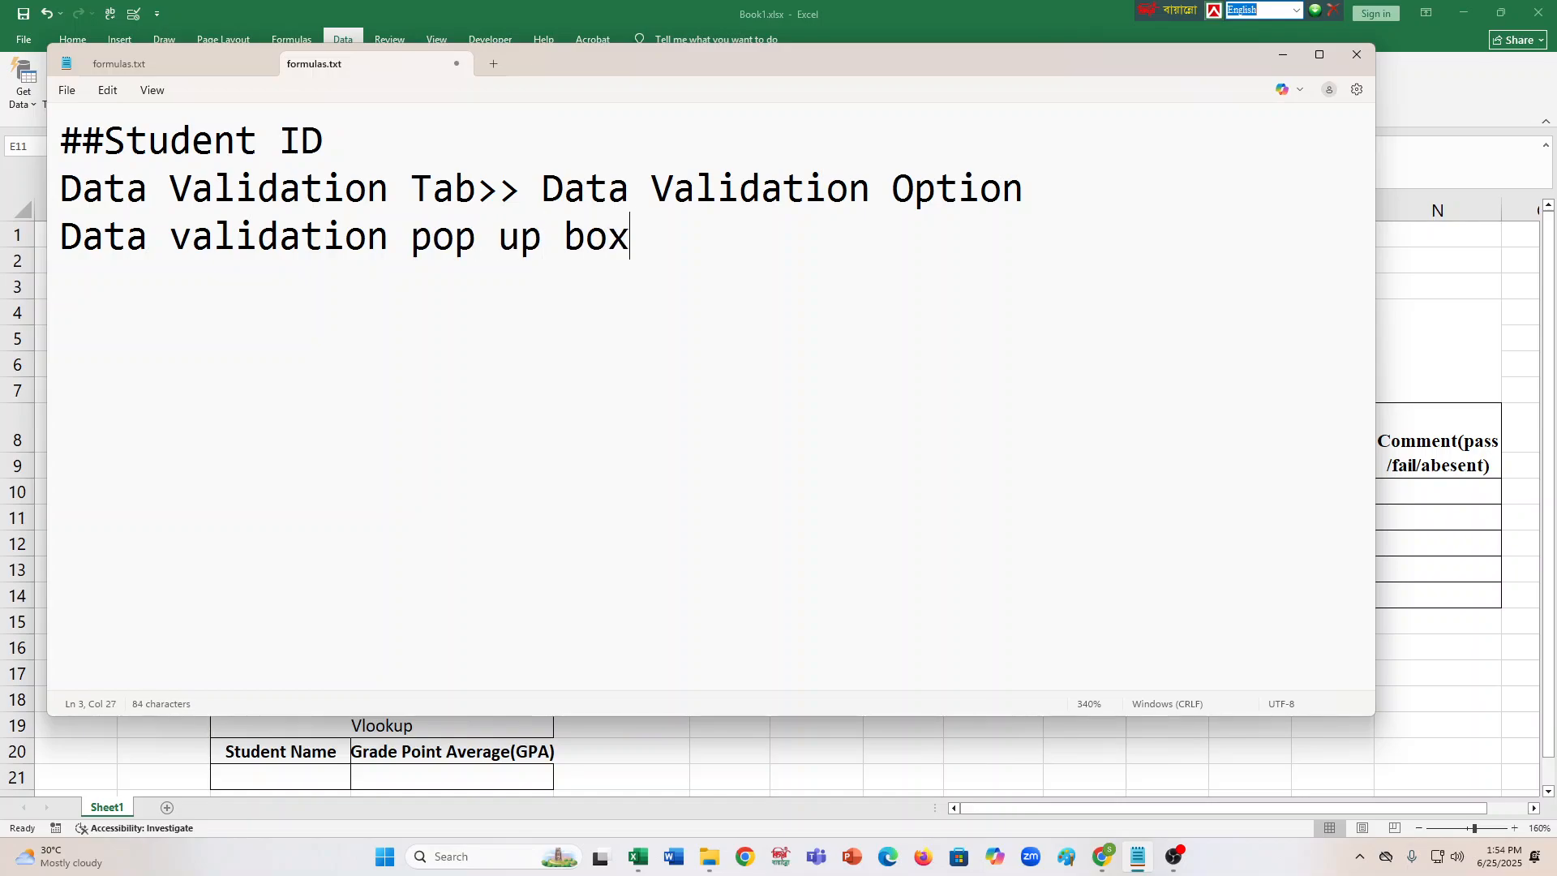
key(Return)
Add the line "Allow field> Custom" and begin the following line with "Formula field>" in the Student ID notes.
text(Allo)
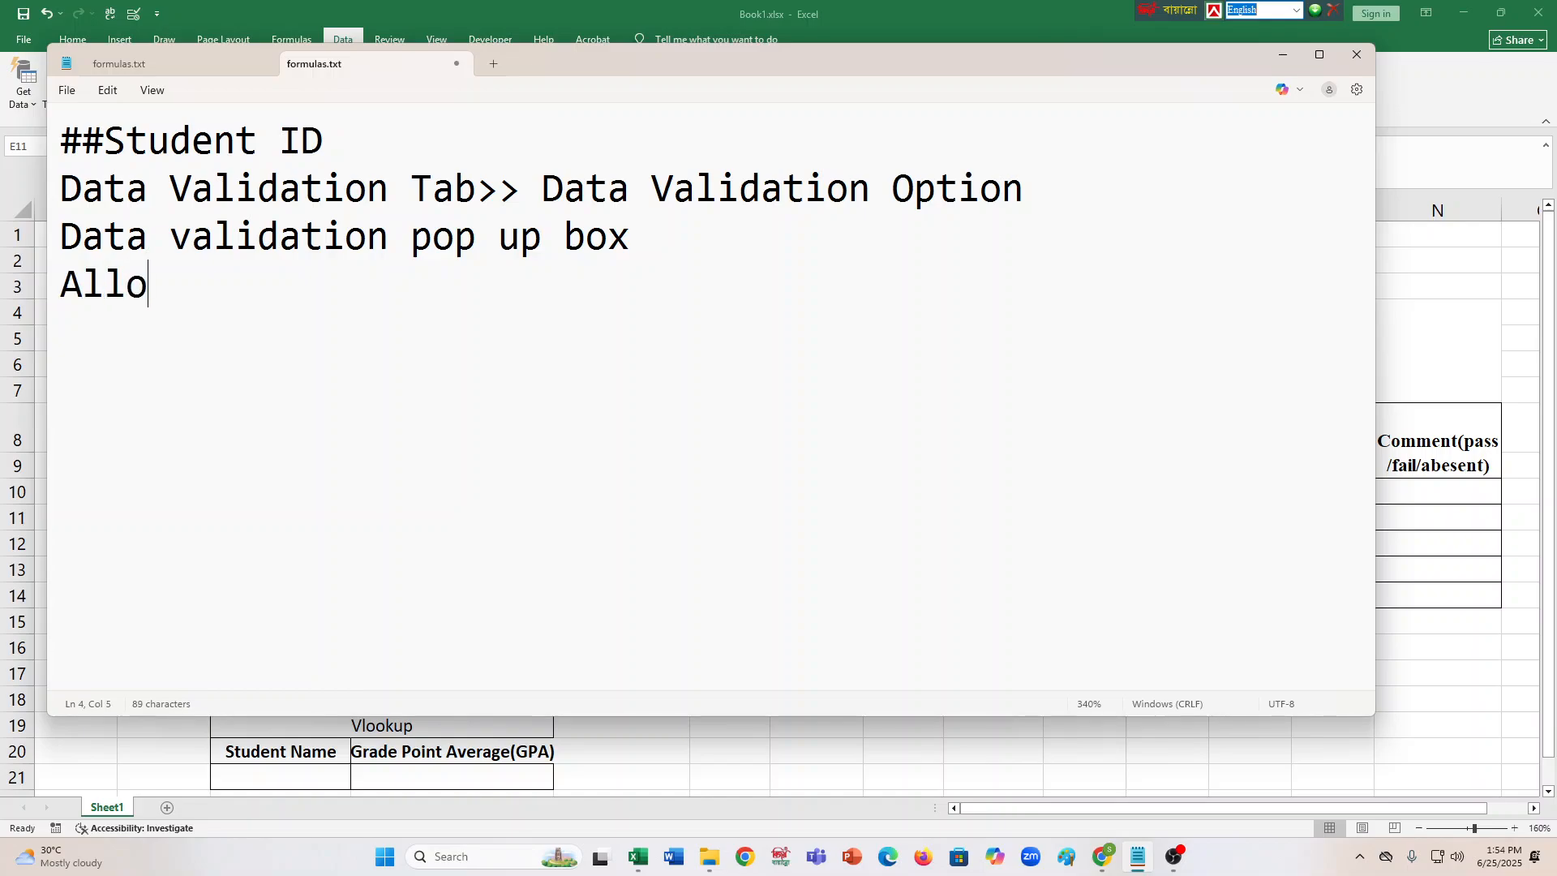
text(w field>)
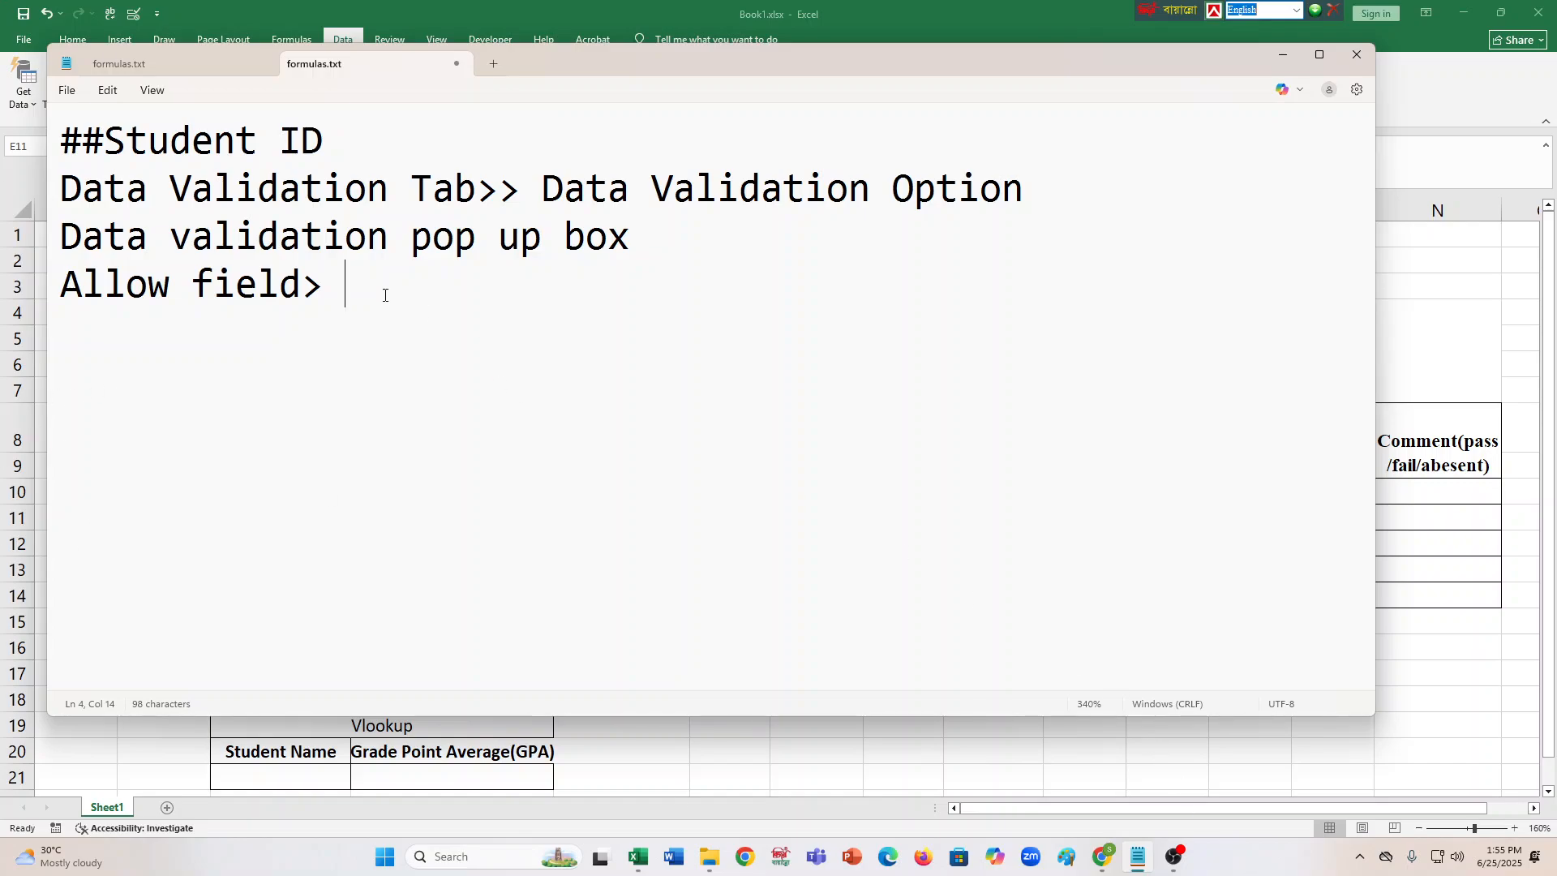
text(Custom)
key(Return)
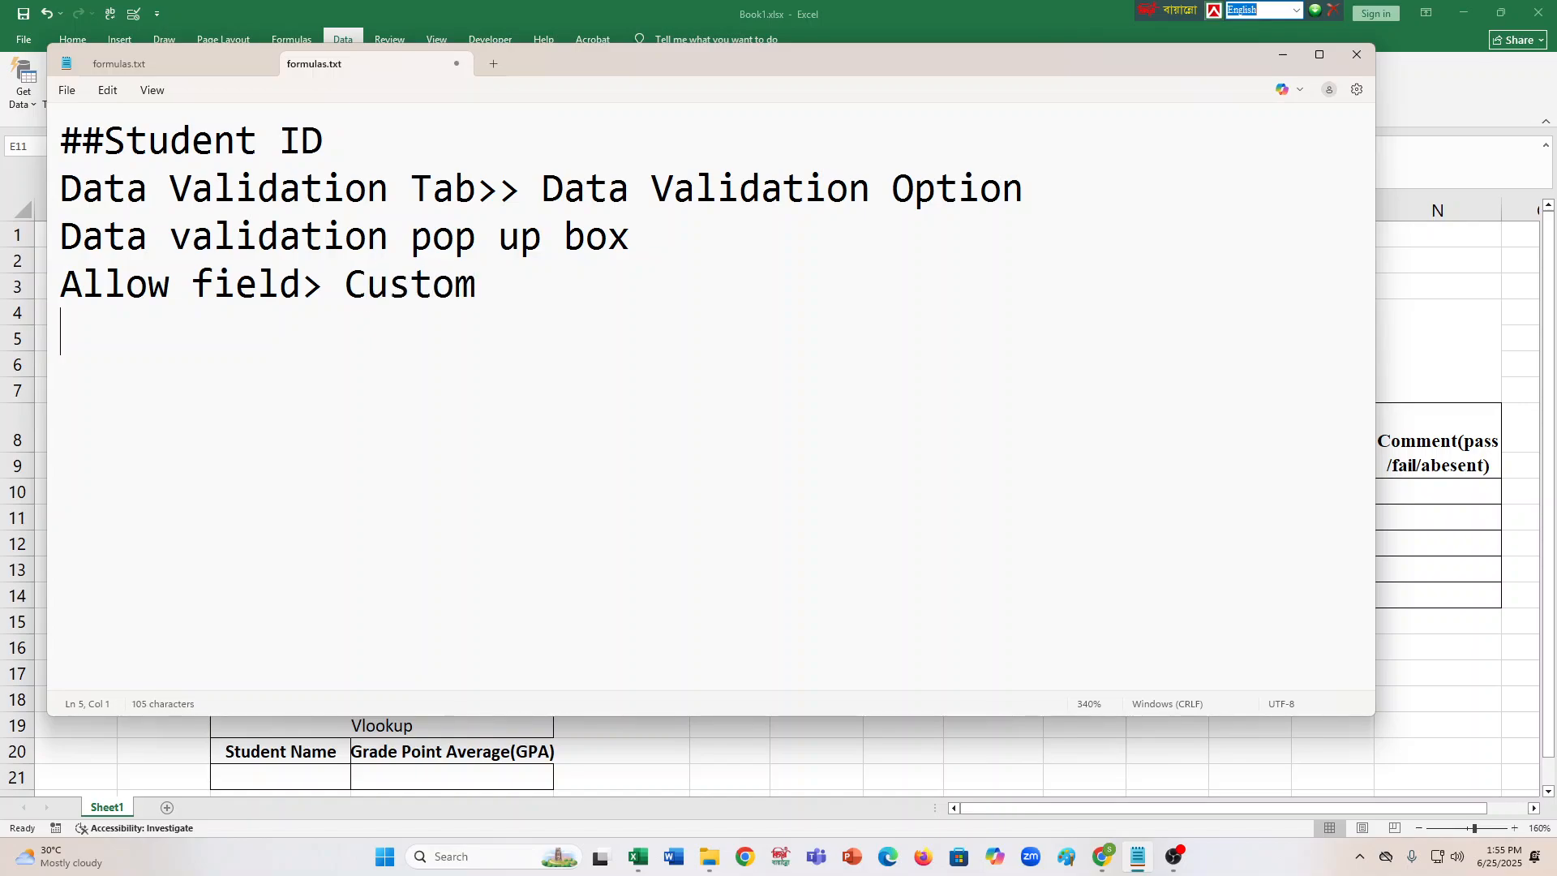
text(Formula )
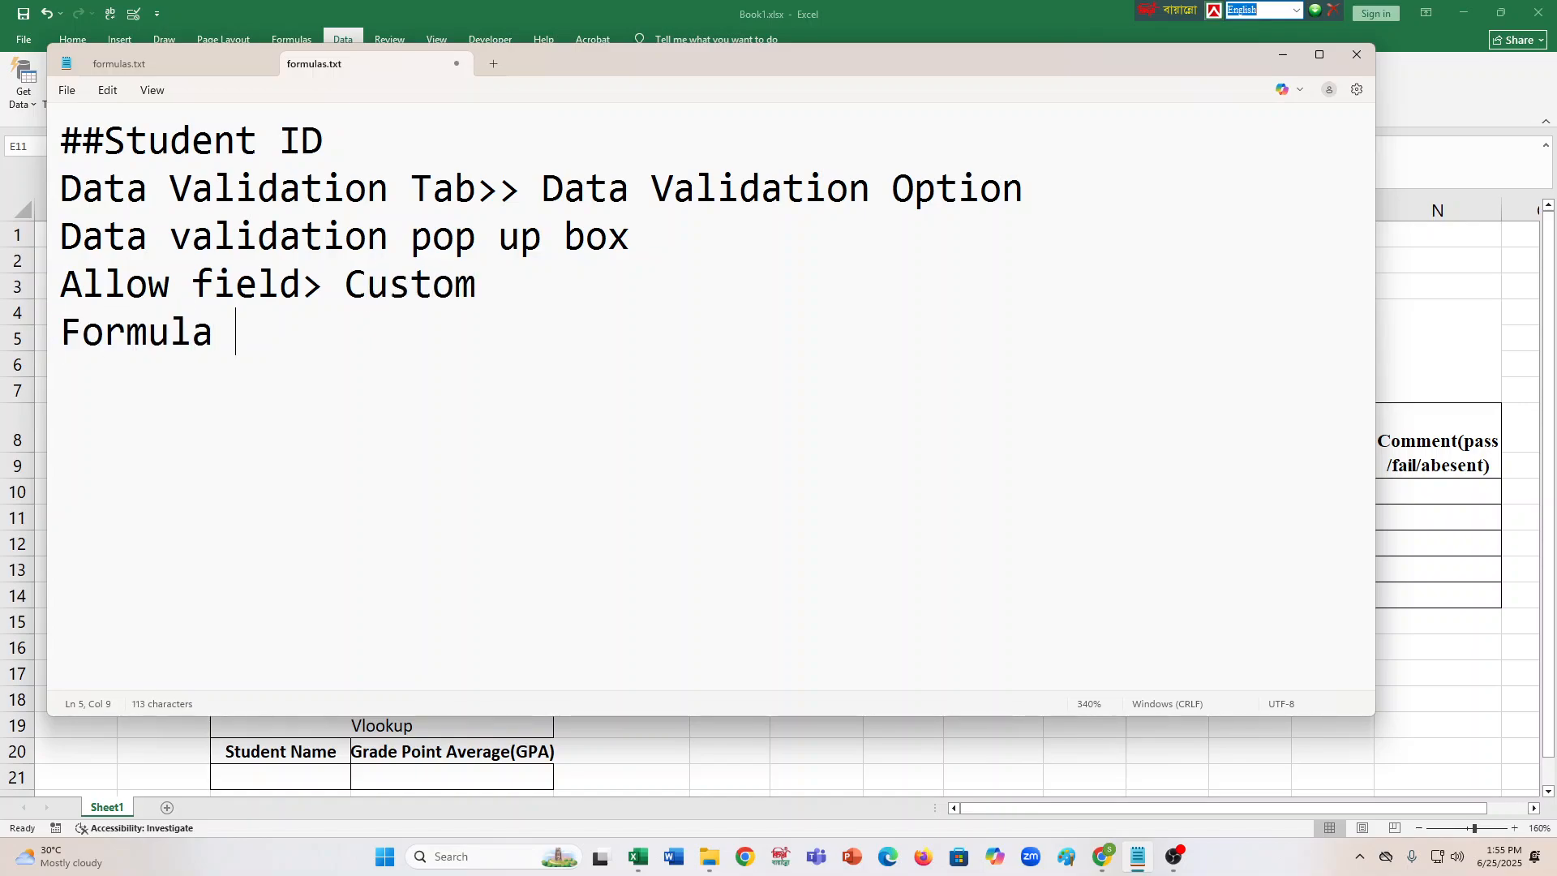
text(field>)
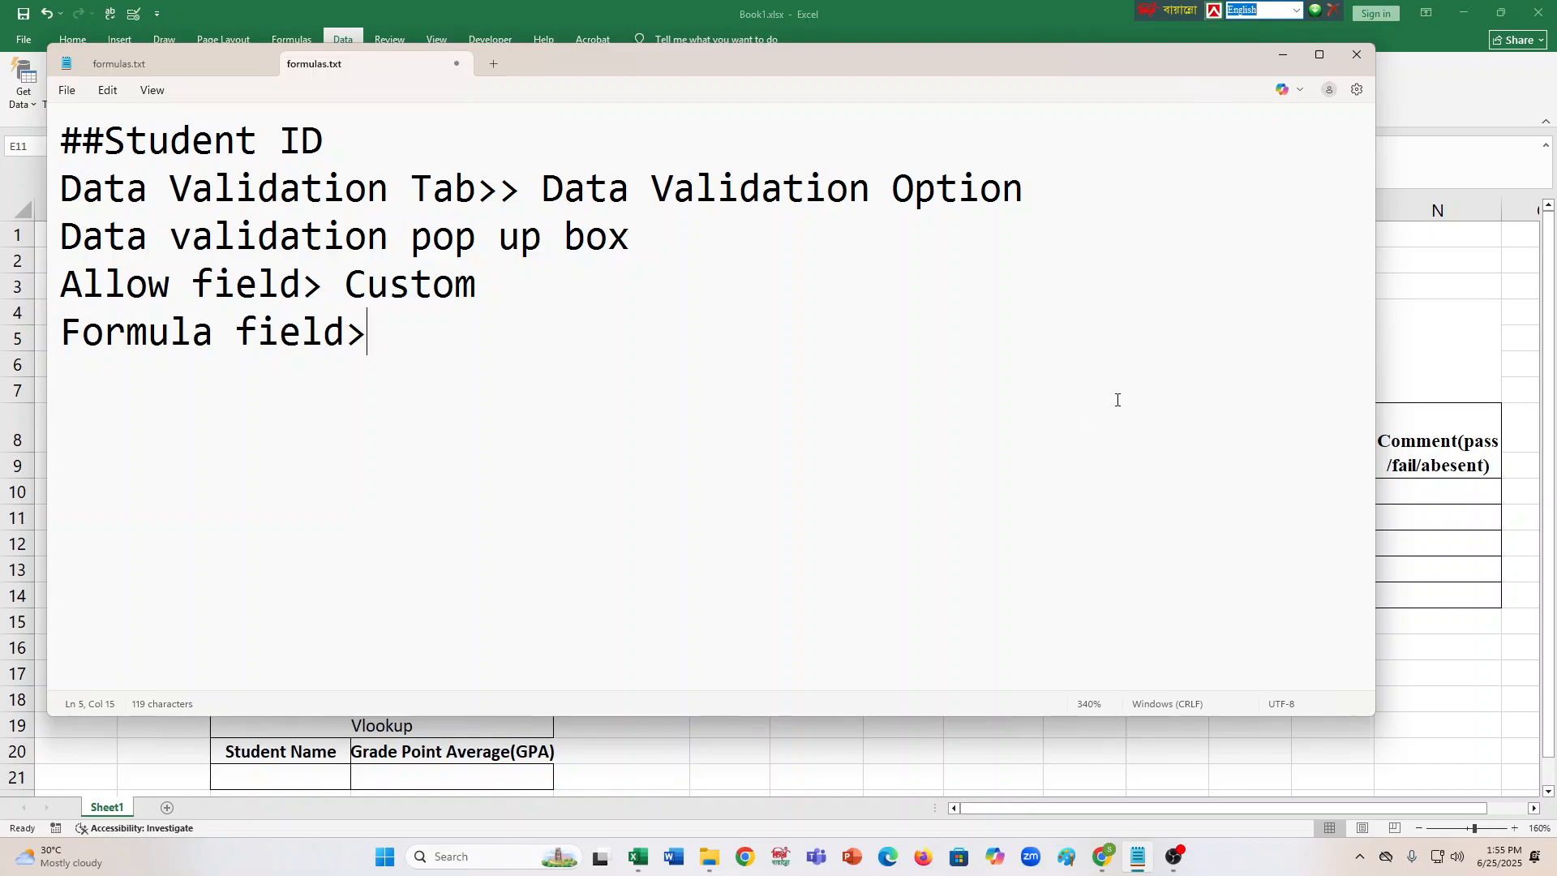
Switch to Excel and copy the custom Data Validation formula of Student ID cell B10, leaving the rule unchanged.
key(alt+Tab)
click(188, 494)
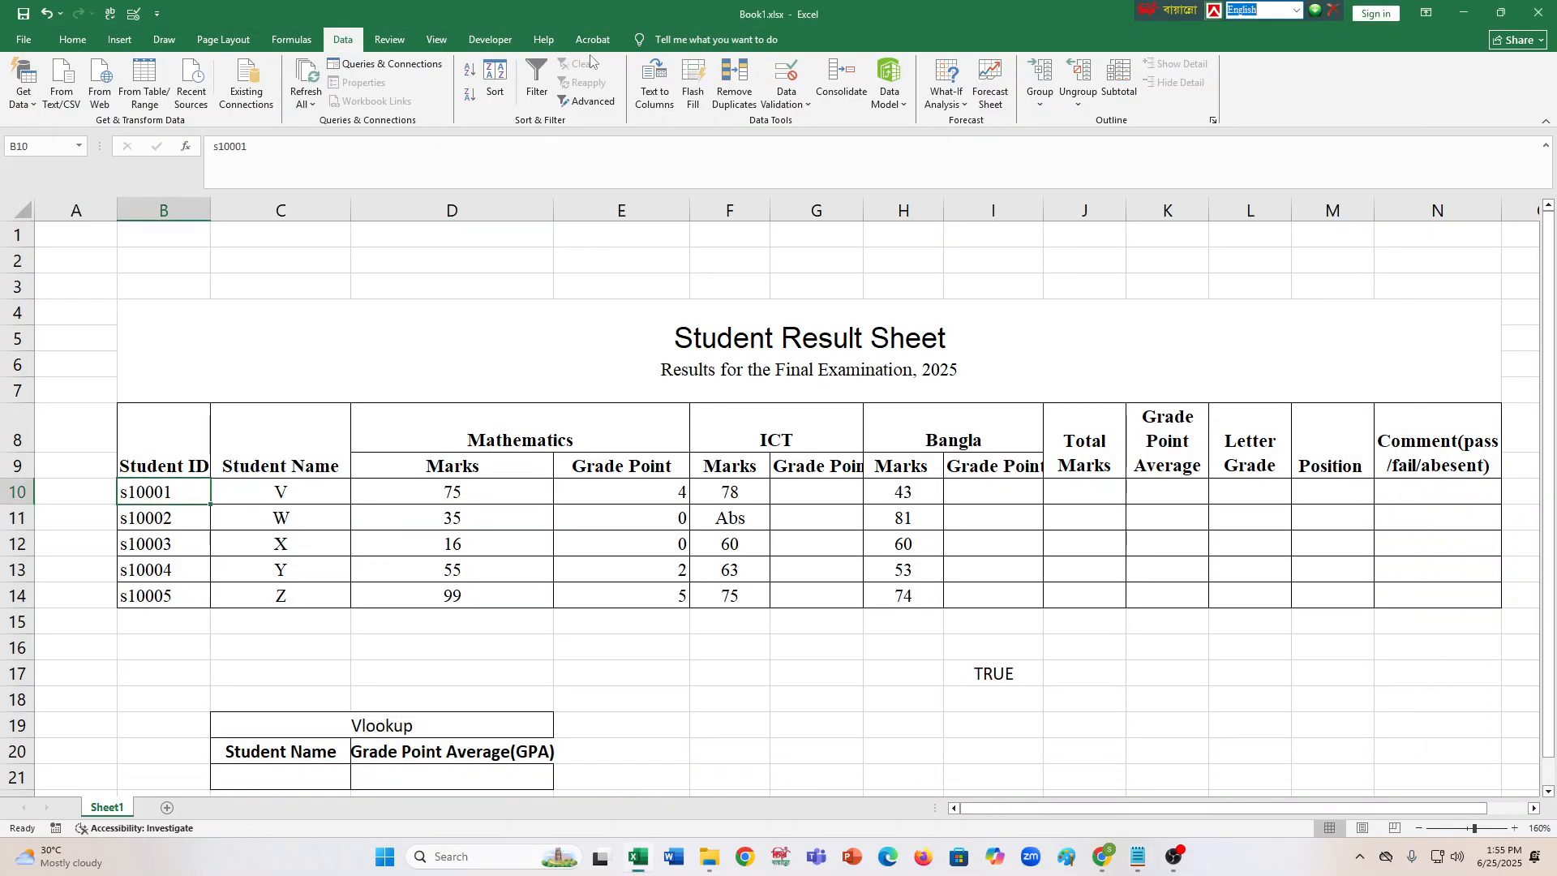
click(763, 98)
click(815, 123)
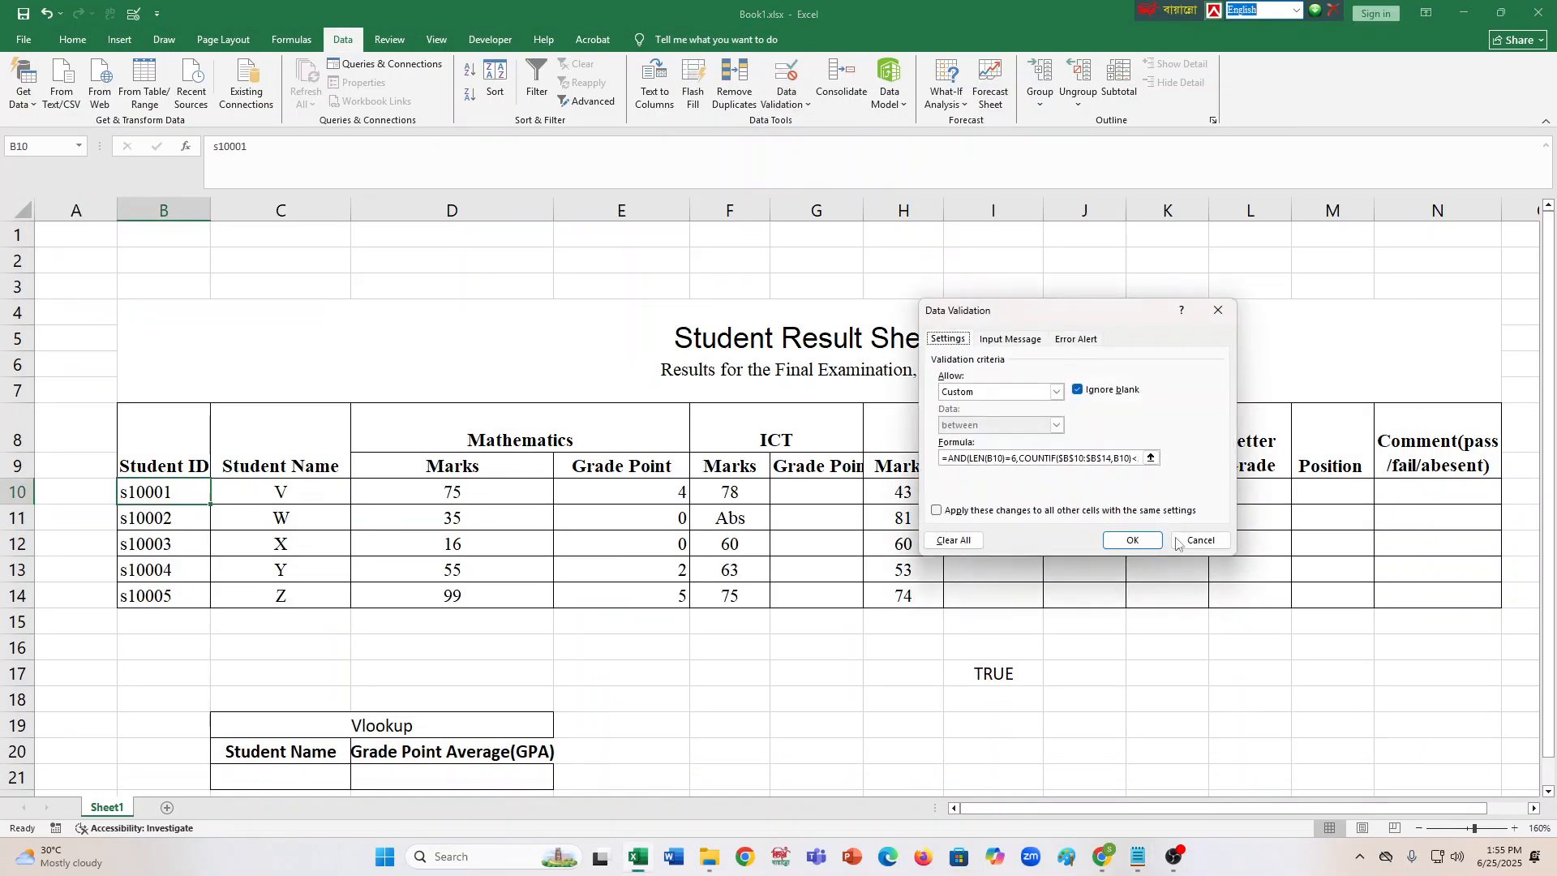
click(952, 462)
drag(952, 462, 1194, 470)
key(ctrl+c)
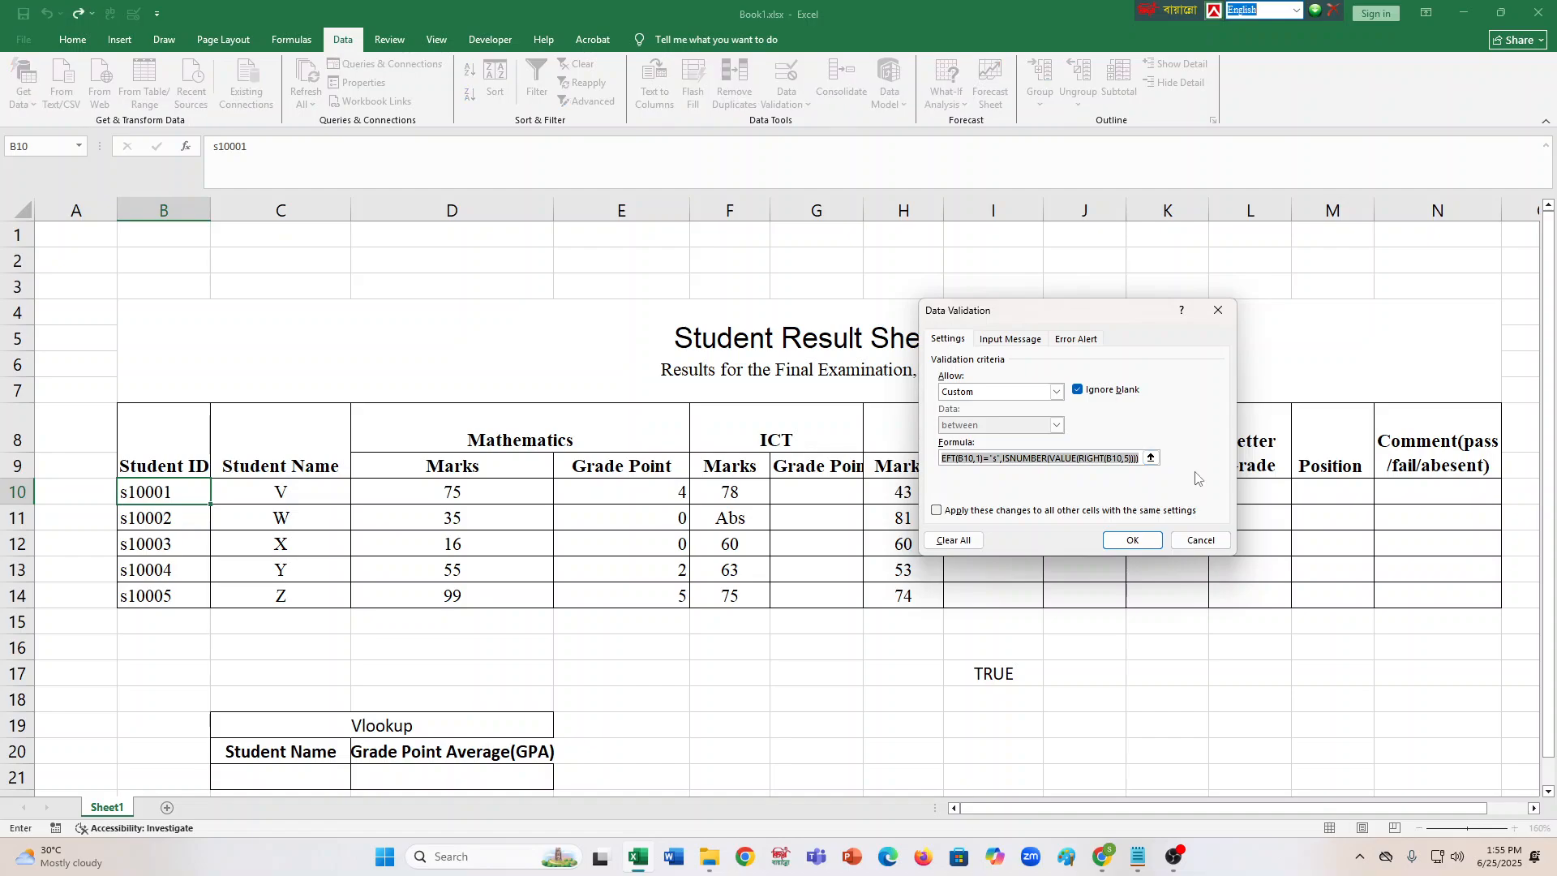
click(1201, 540)
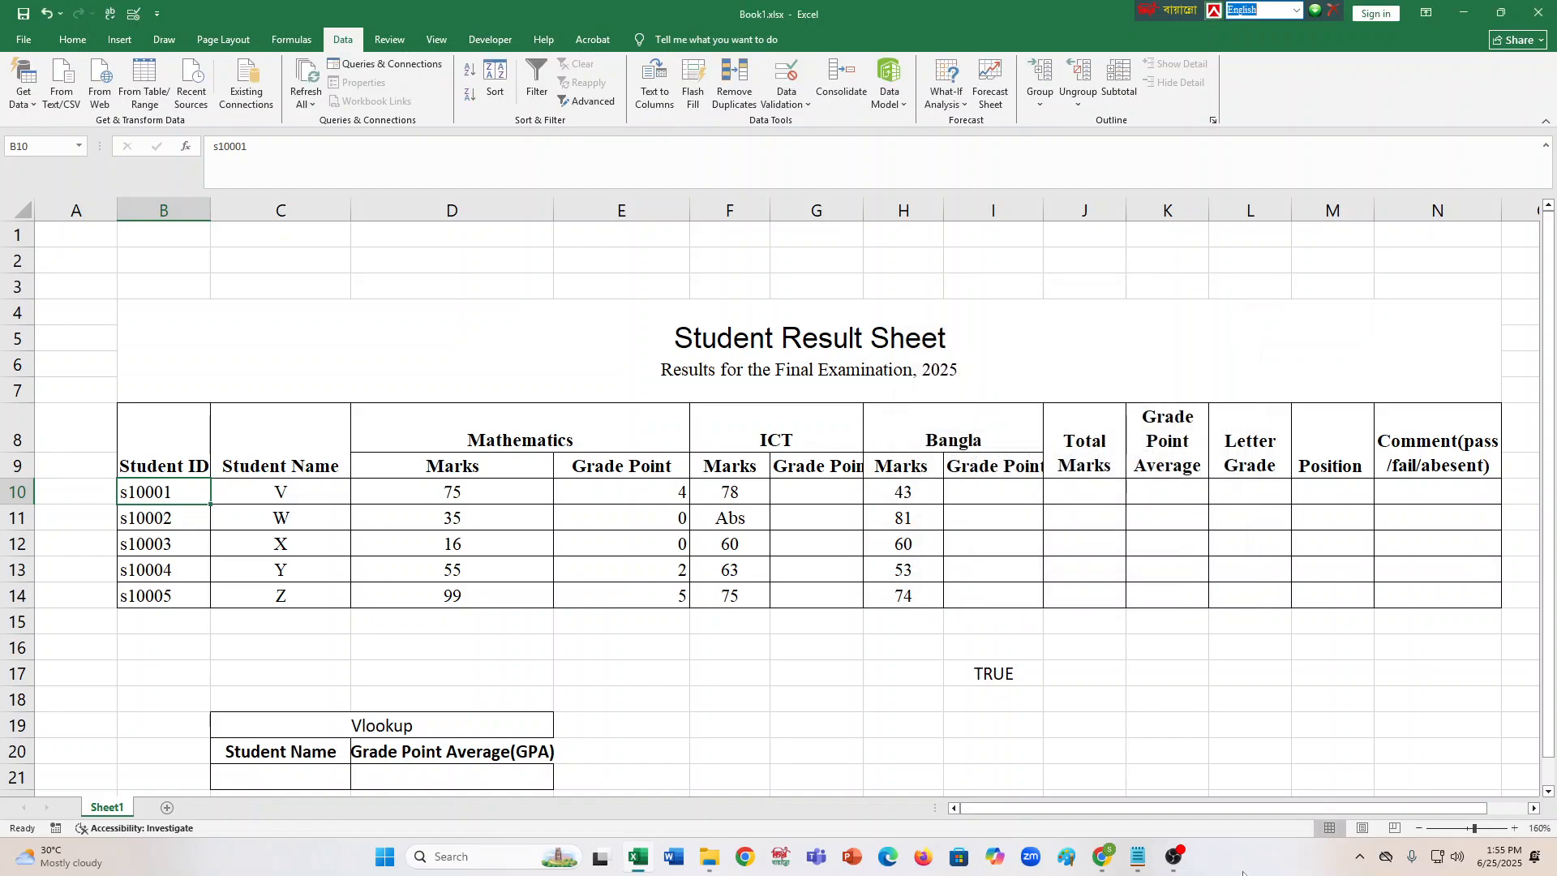
Paste the copied validation formula after "Formula field>" in Notepad and leave a blank line below it.
click(1137, 858)
right_click(412, 349)
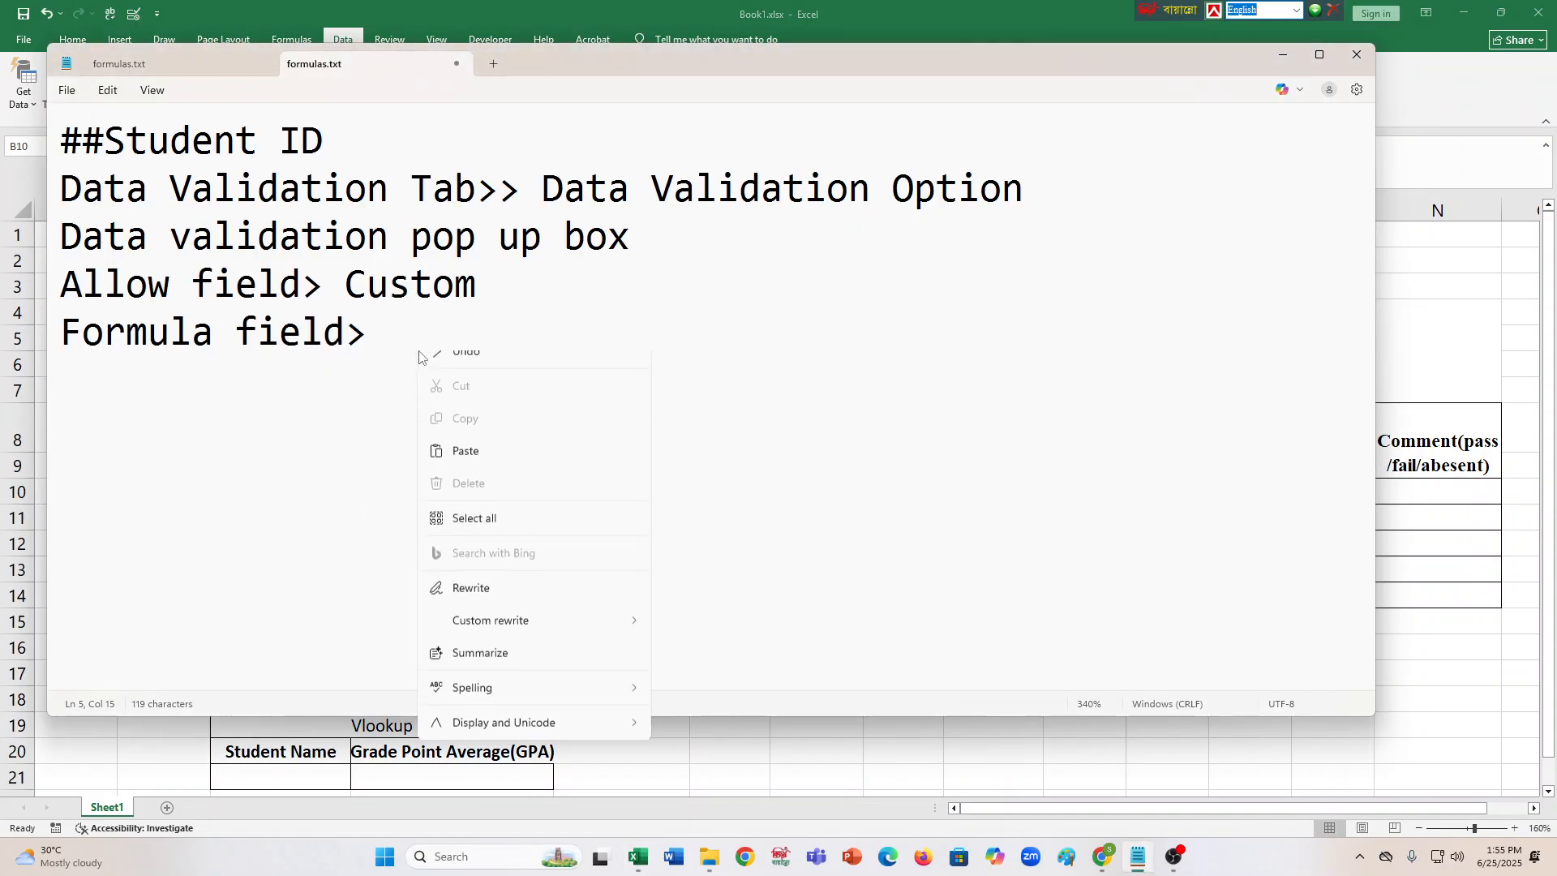
click(477, 488)
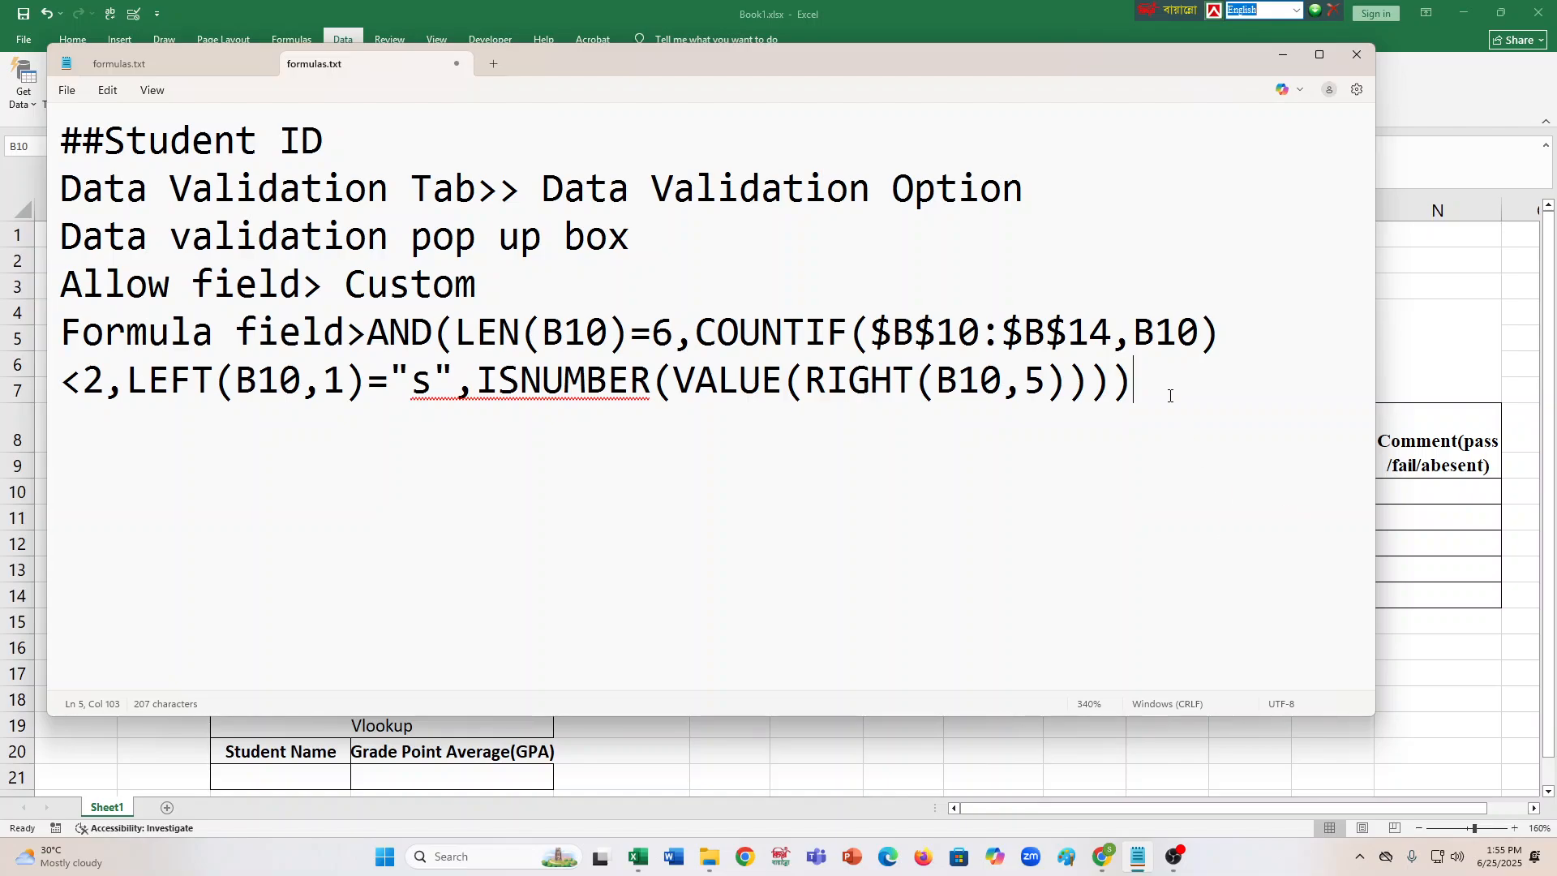
key(Return)
key(Return)
click(1356, 54)
Add the heading "##Grade Point" below the Student ID notes in Notepad.
click(568, 462)
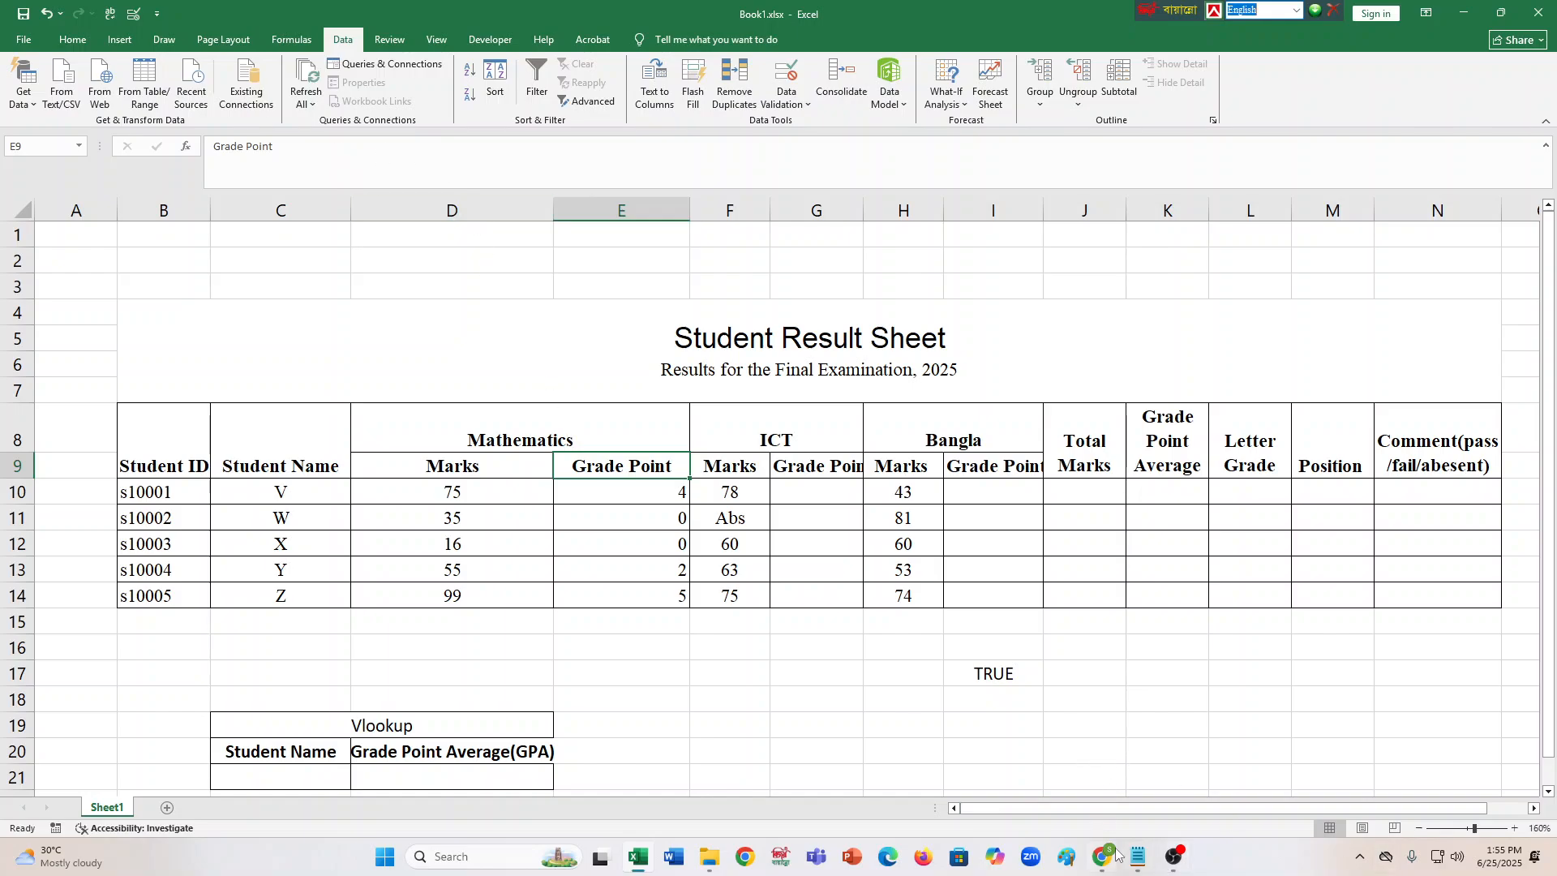
click(1138, 858)
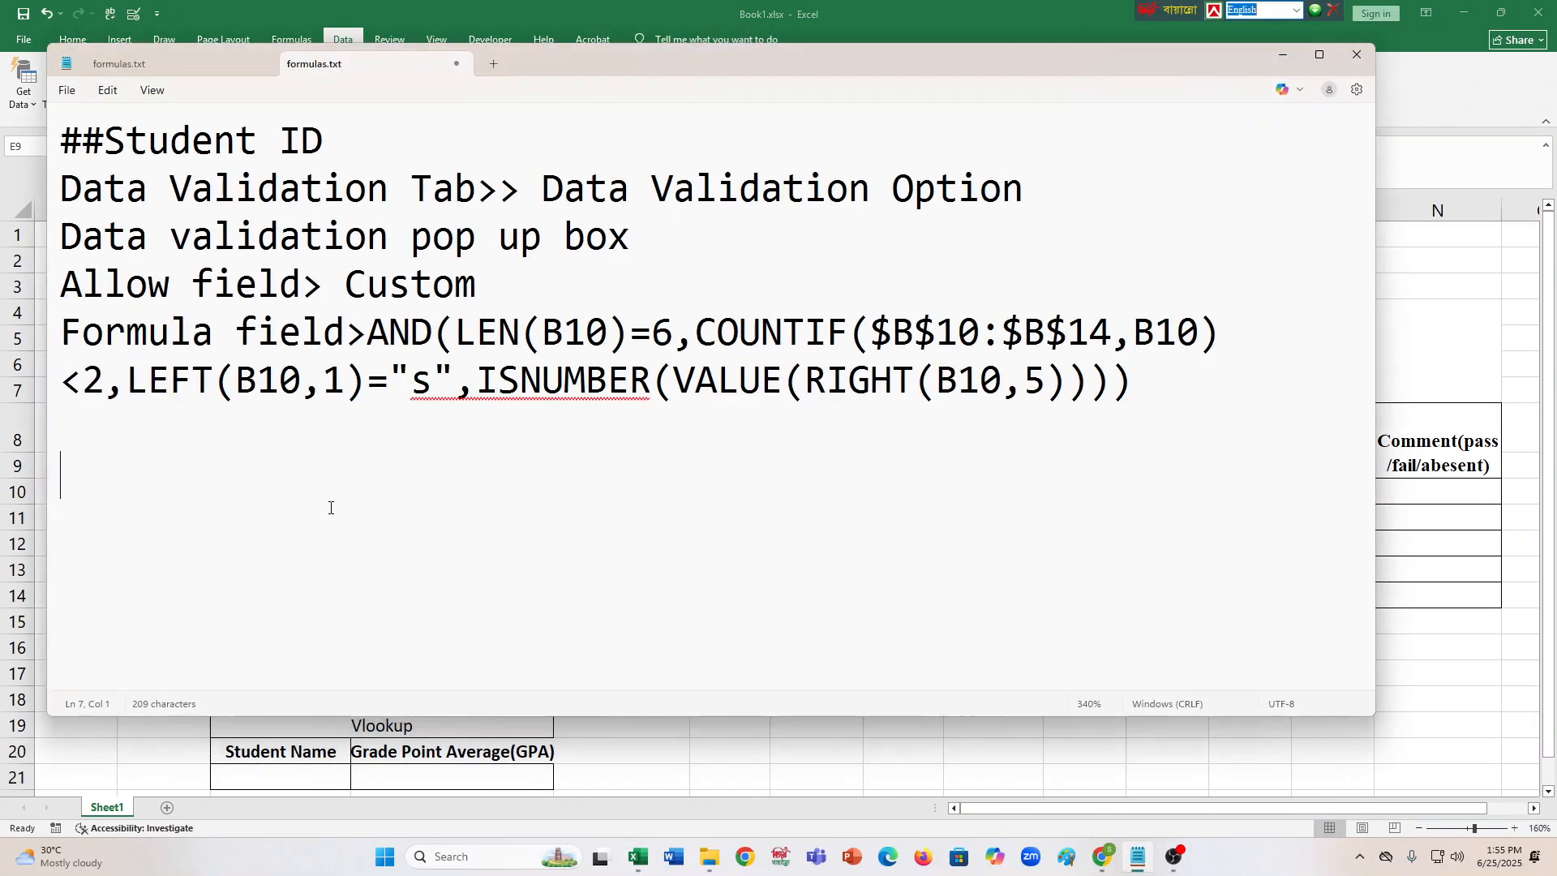
text(##G)
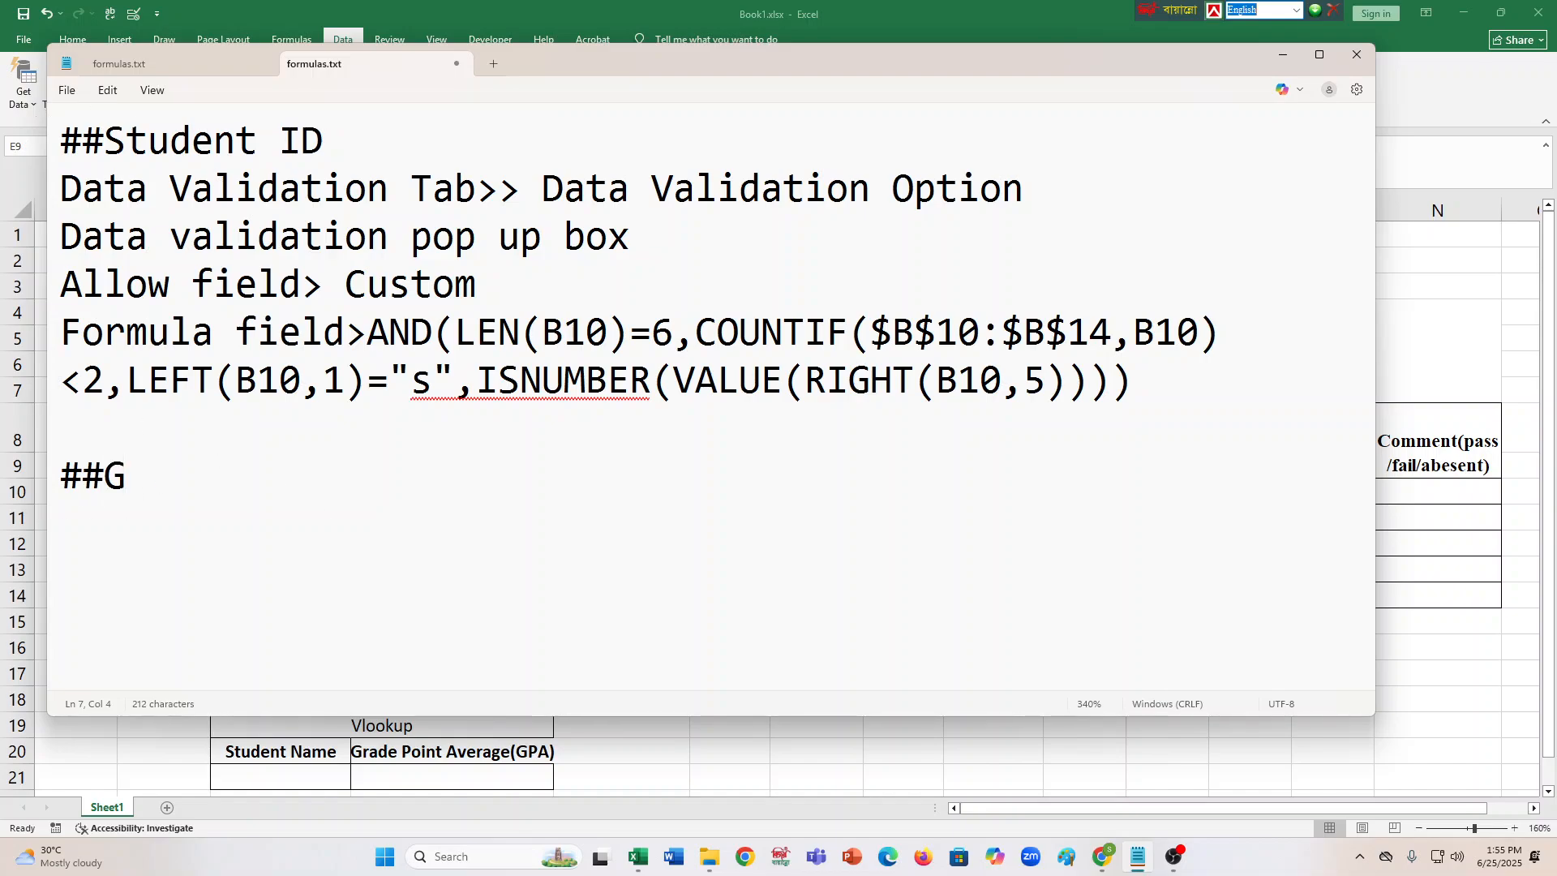
text(rade Point)
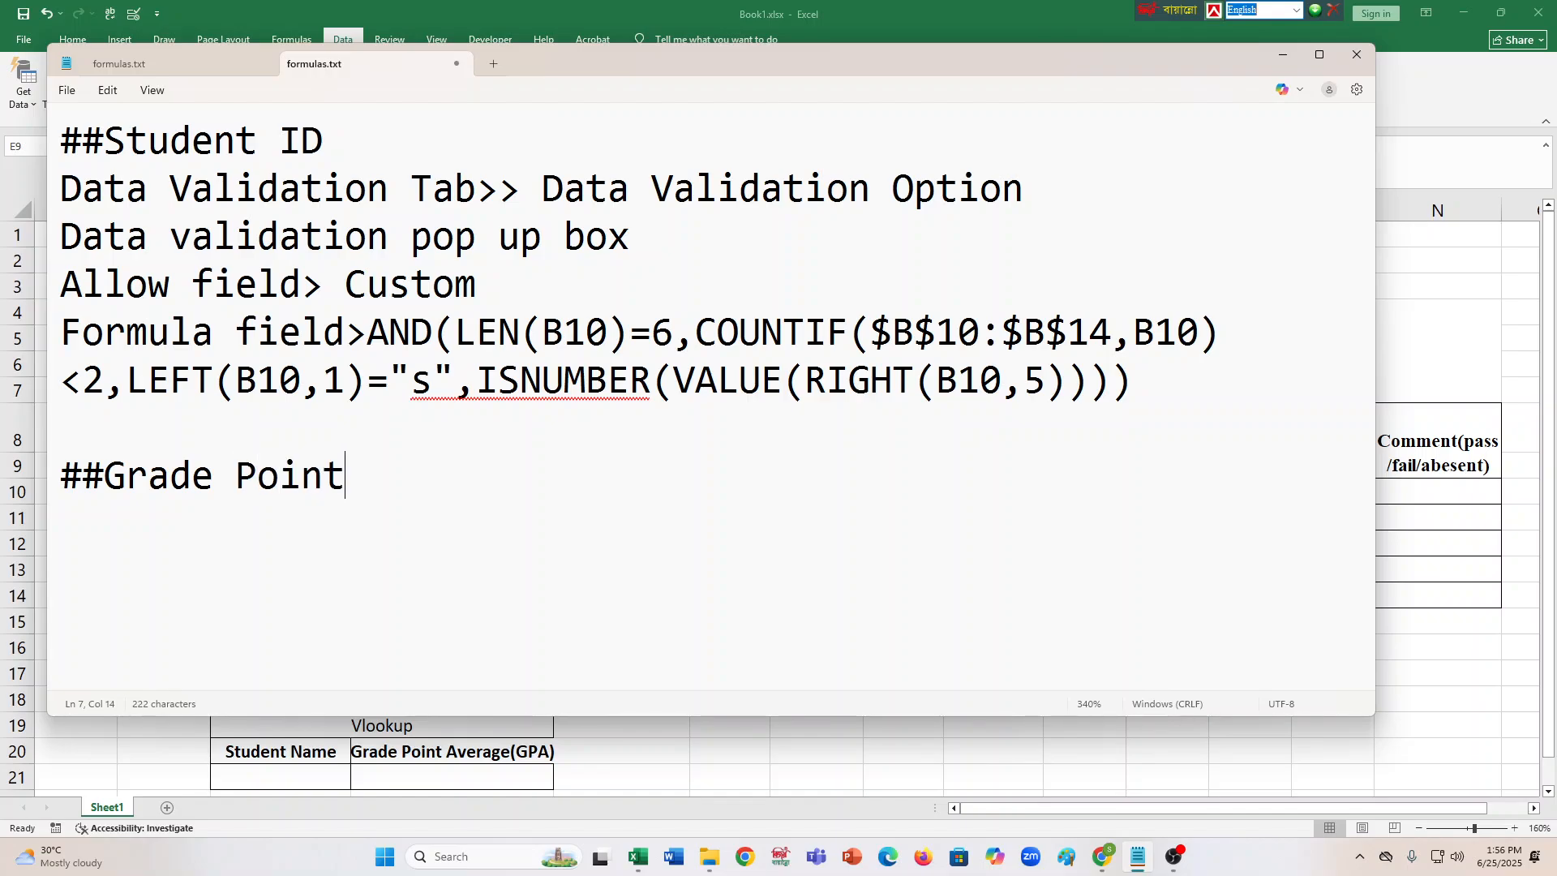
Copy E10's complete nested IF formula from Excel into Notepad below the Grade Point heading, keeping the cell's formula unchanged.
click(1282, 55)
click(666, 487)
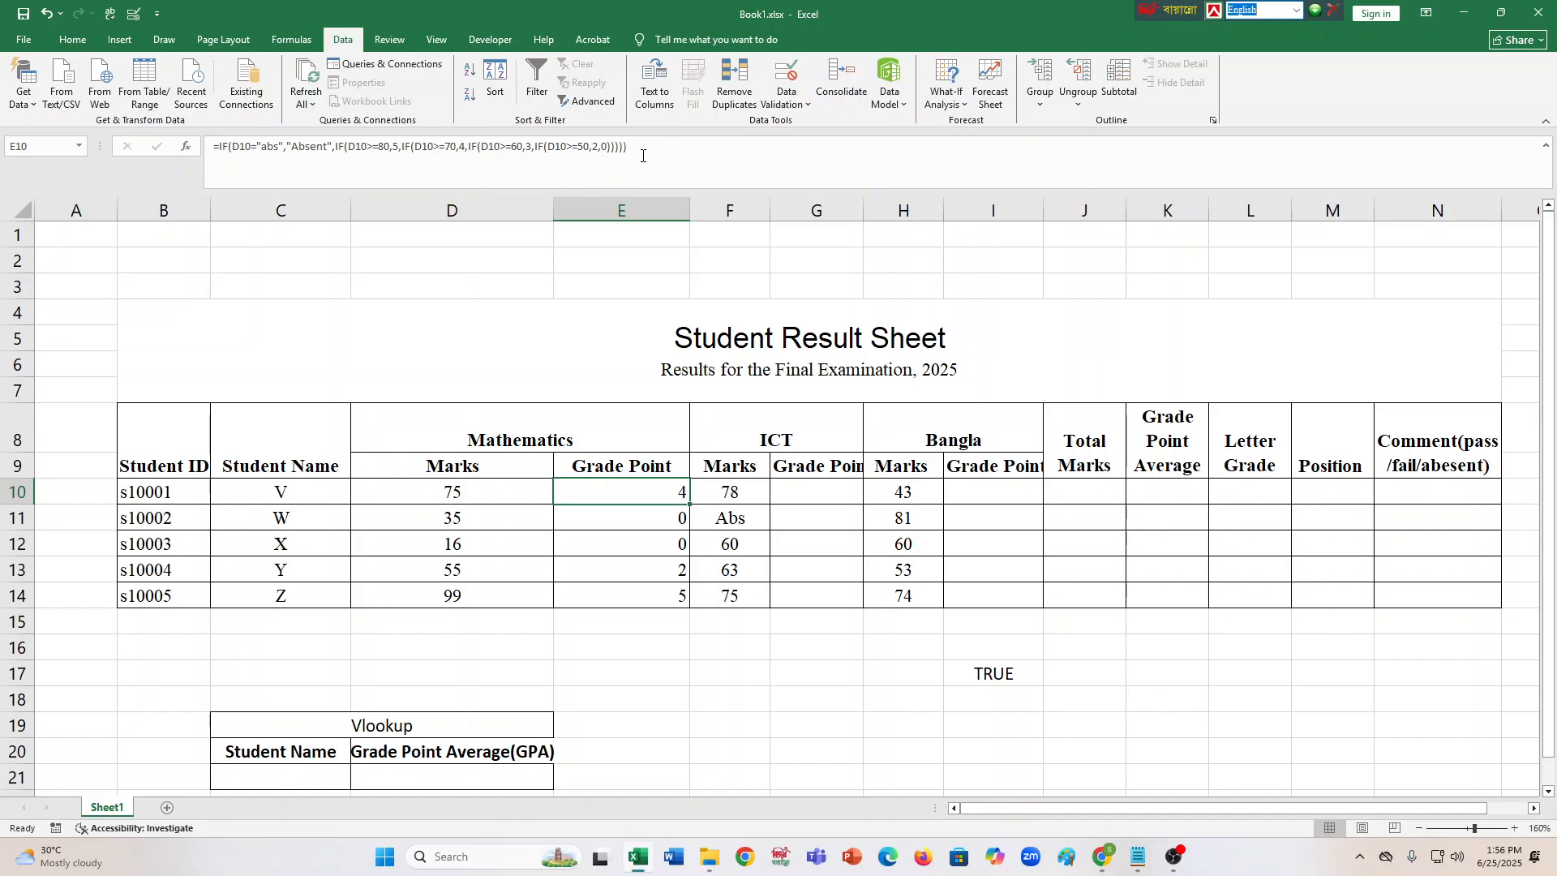
drag(628, 147, 212, 147)
key(ctrl+c)
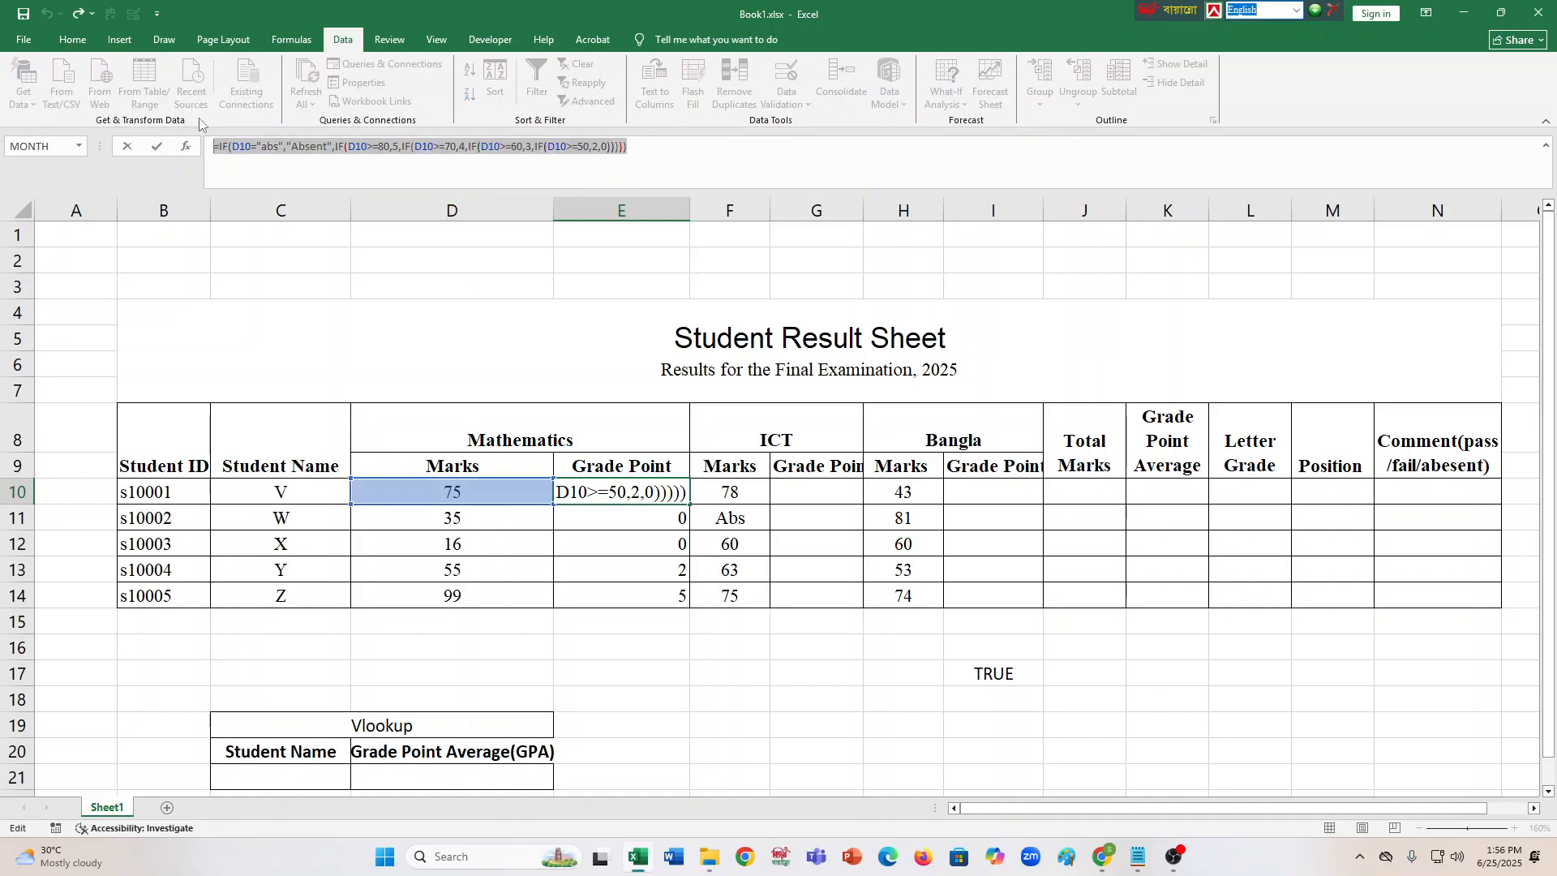
click(1138, 857)
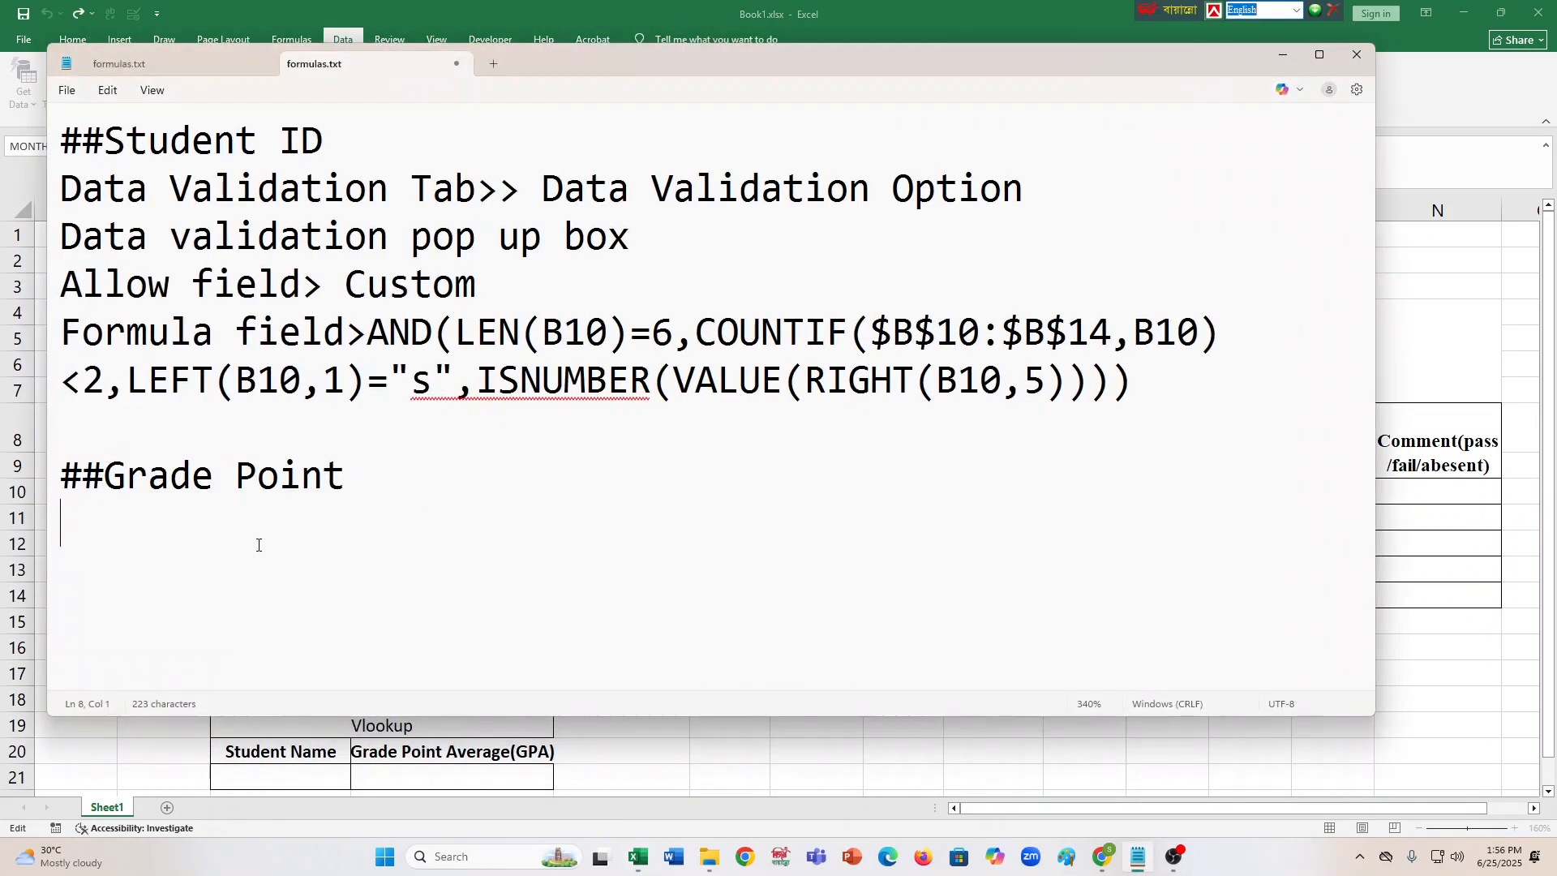
key(ctrl+v)
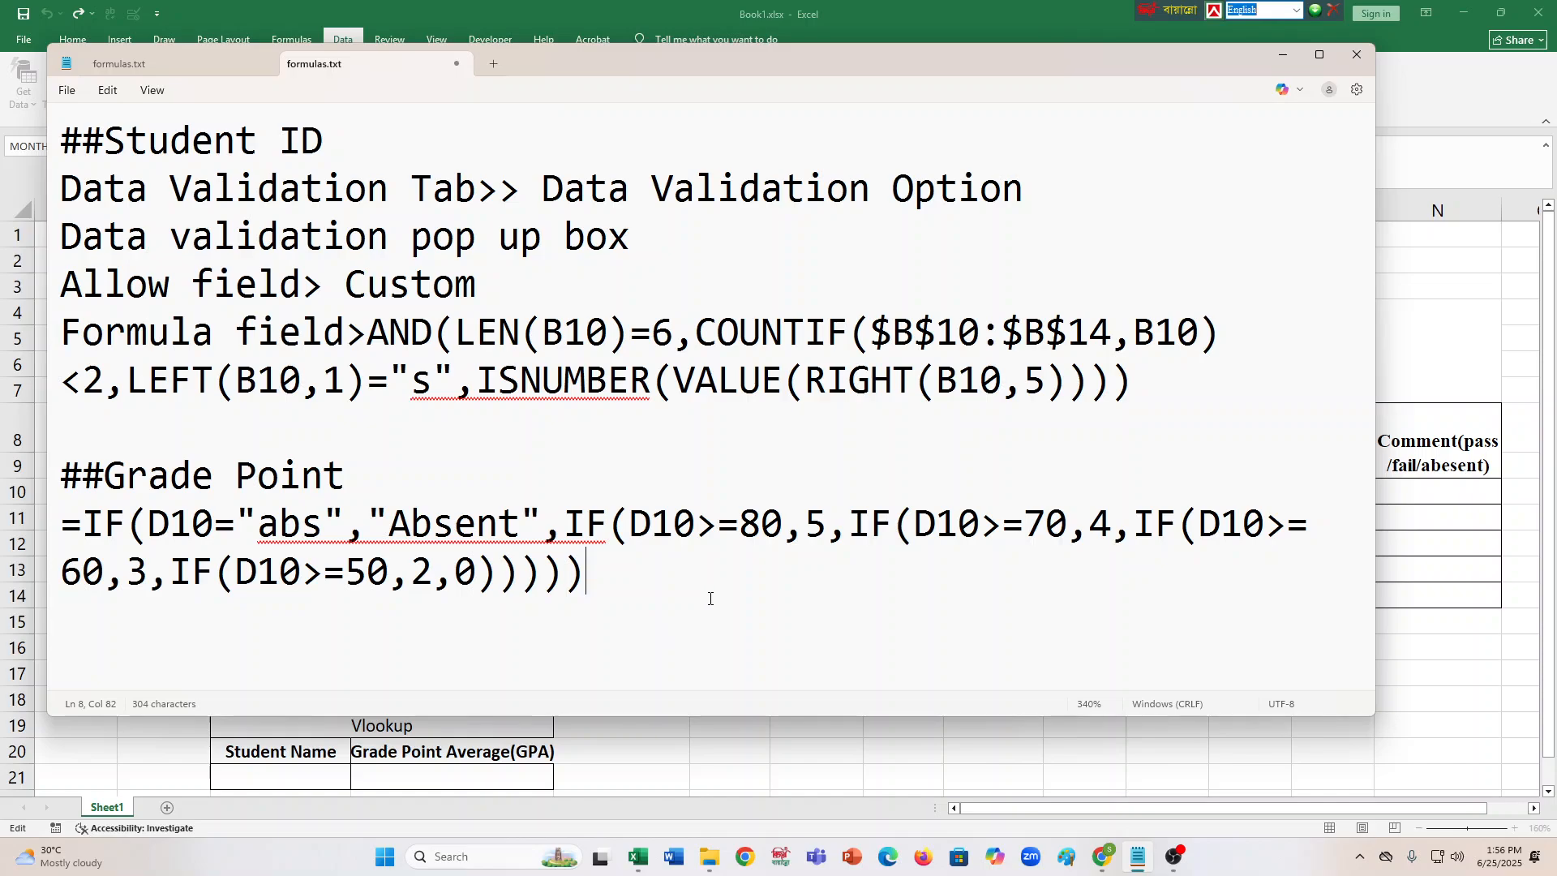
click(1282, 65)
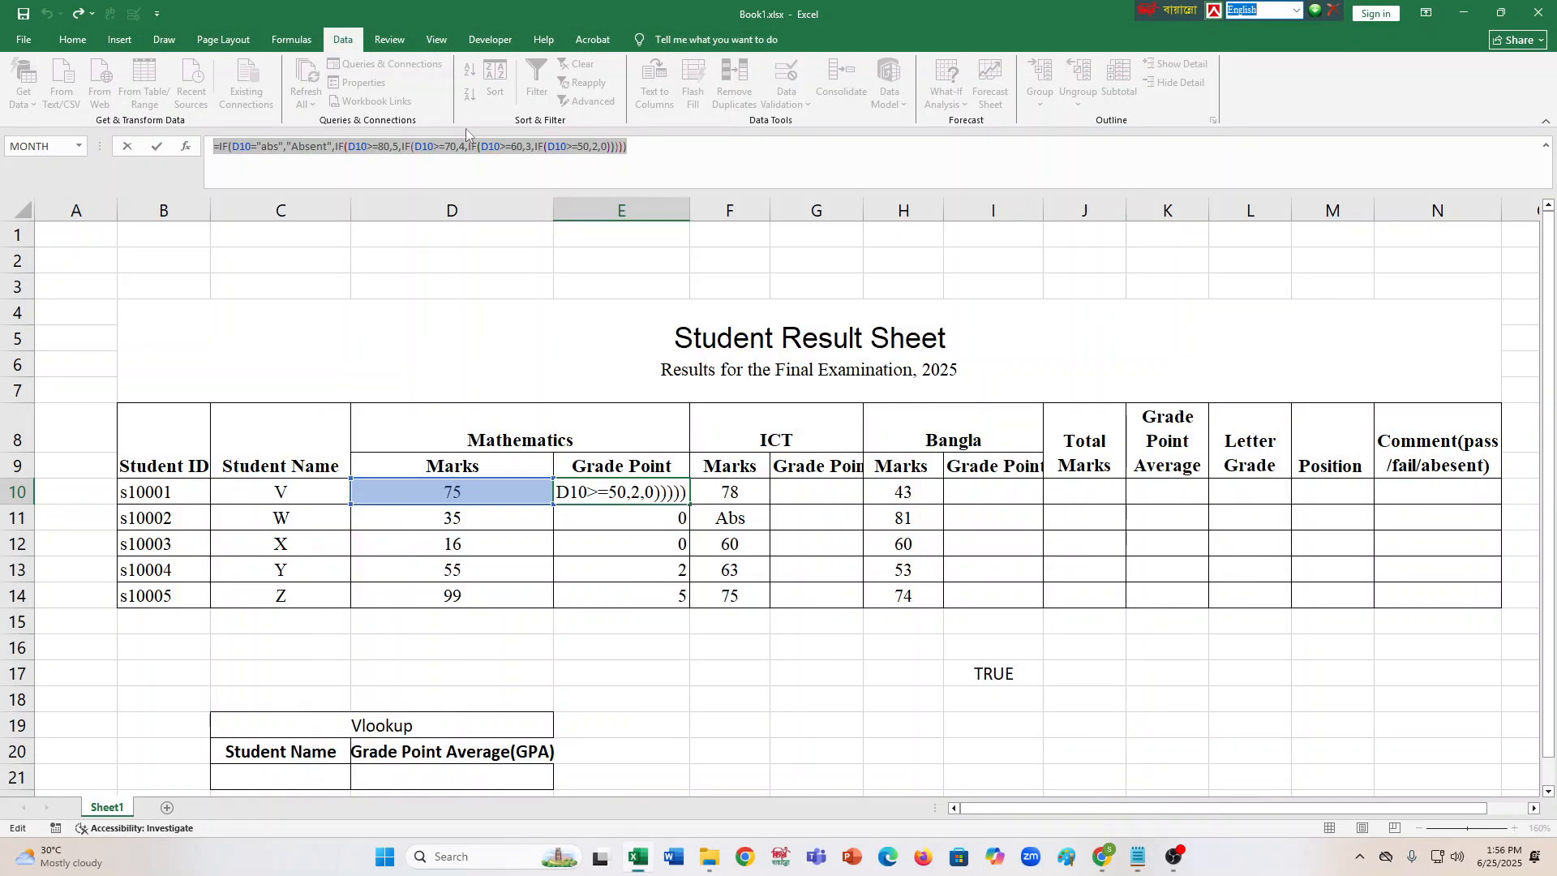
click(646, 150)
key(Return)
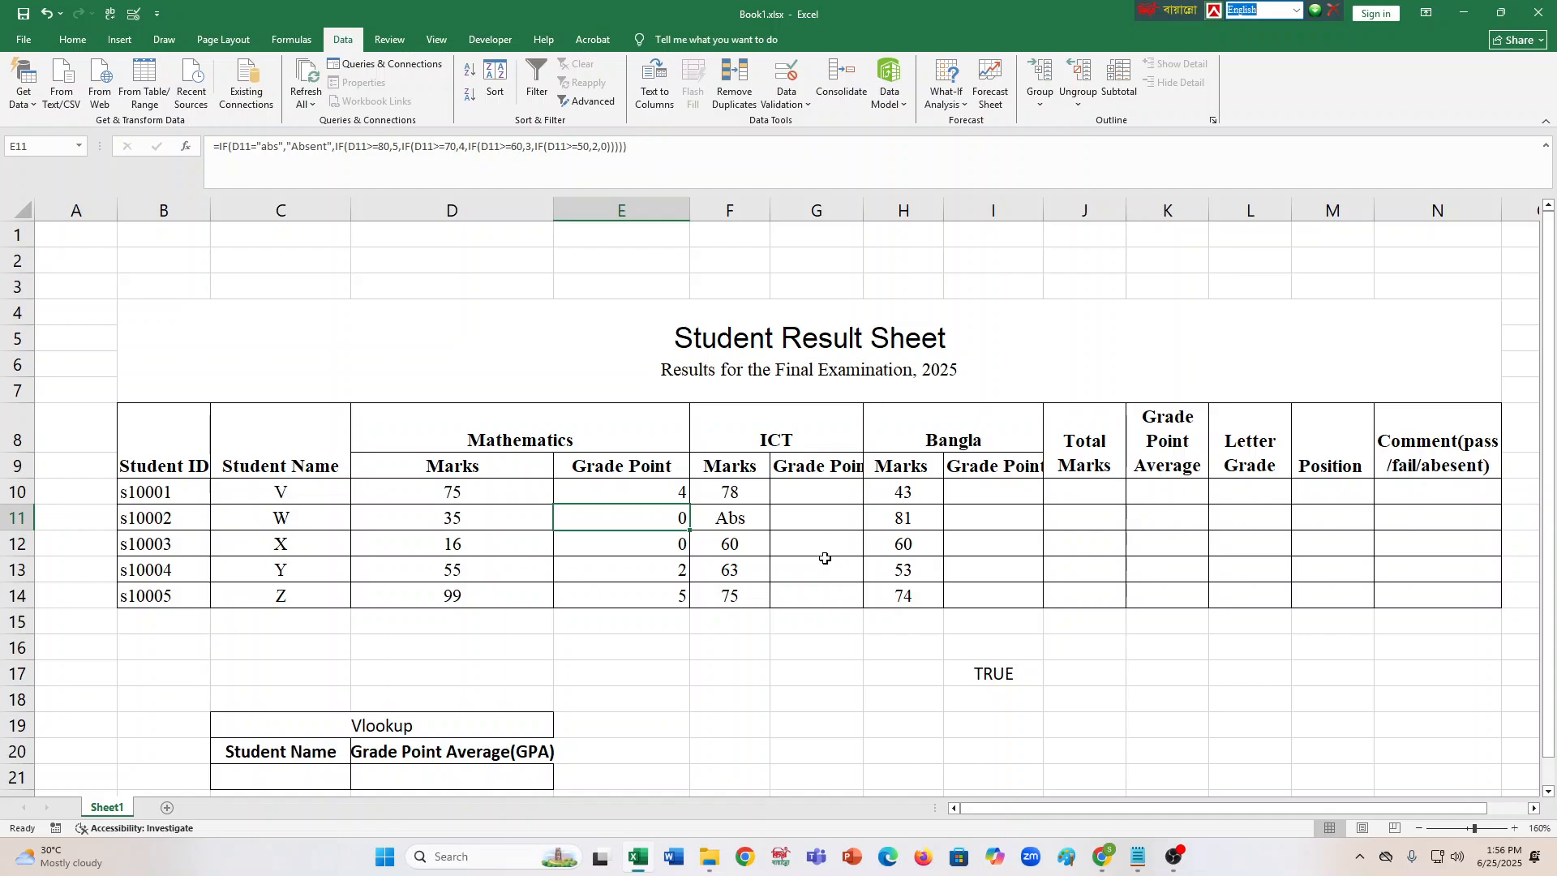
Apply Wrap Text to the ICT Grade Point header in G9 and the Mathematics Grade Point header in E9.
click(783, 471)
click(796, 484)
click(806, 467)
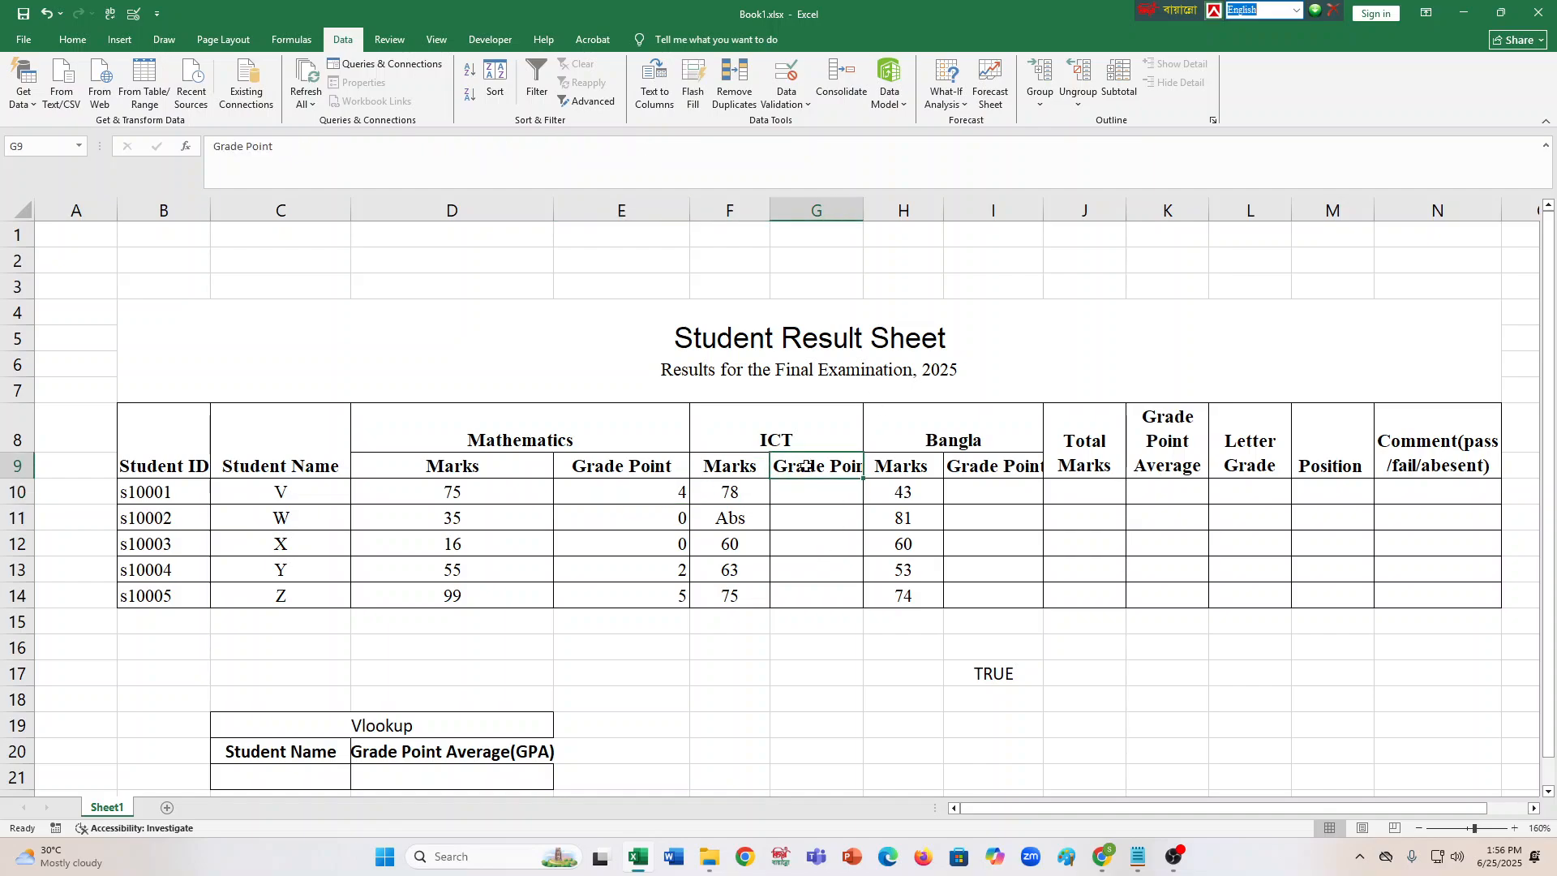
click(73, 39)
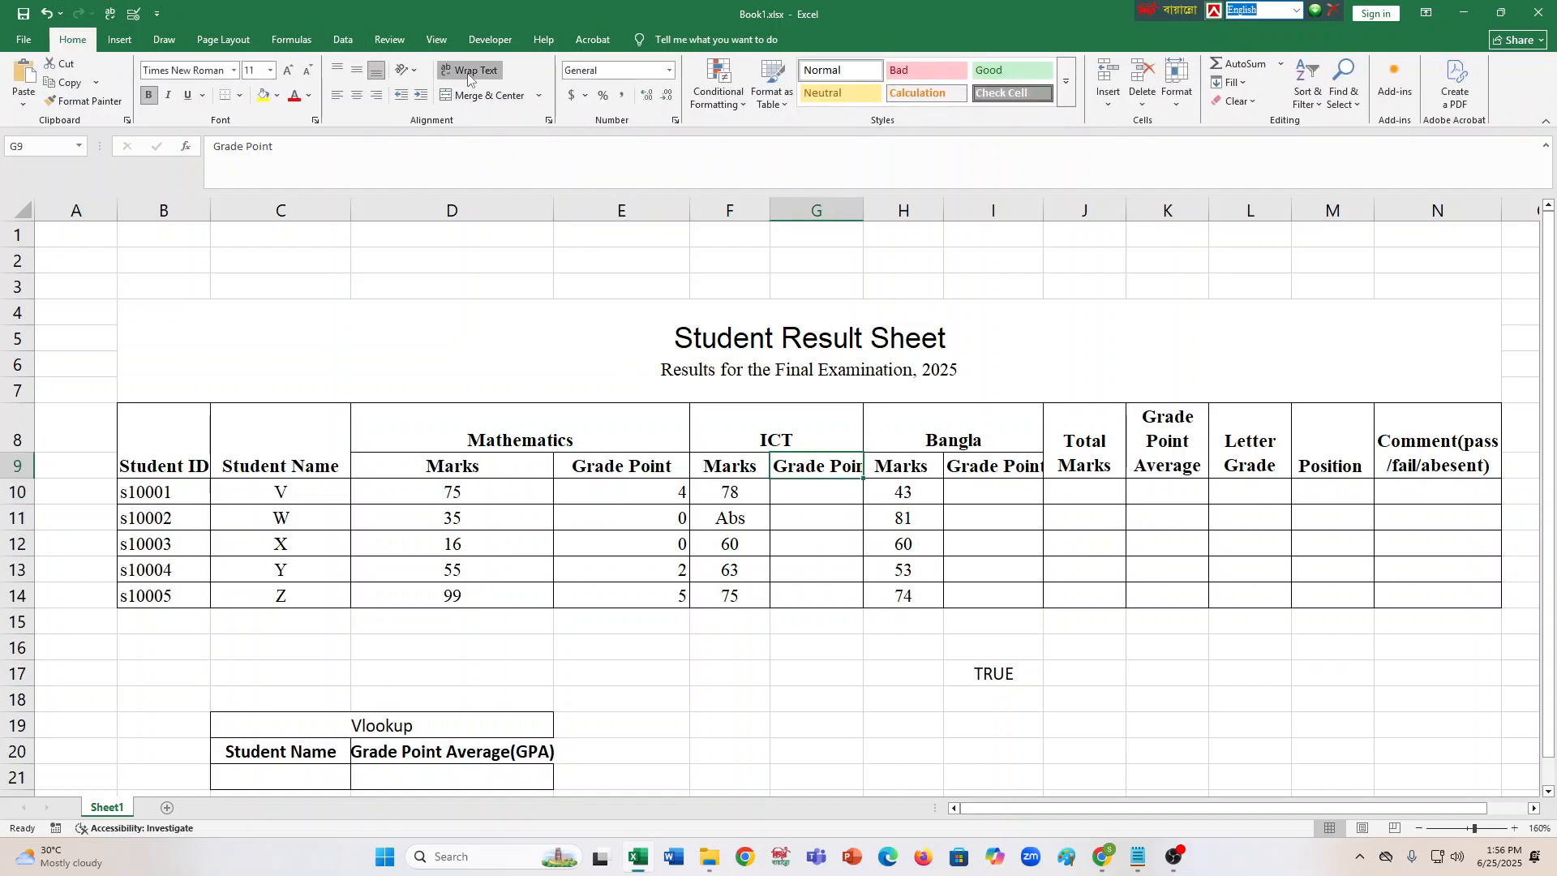
click(468, 73)
click(615, 496)
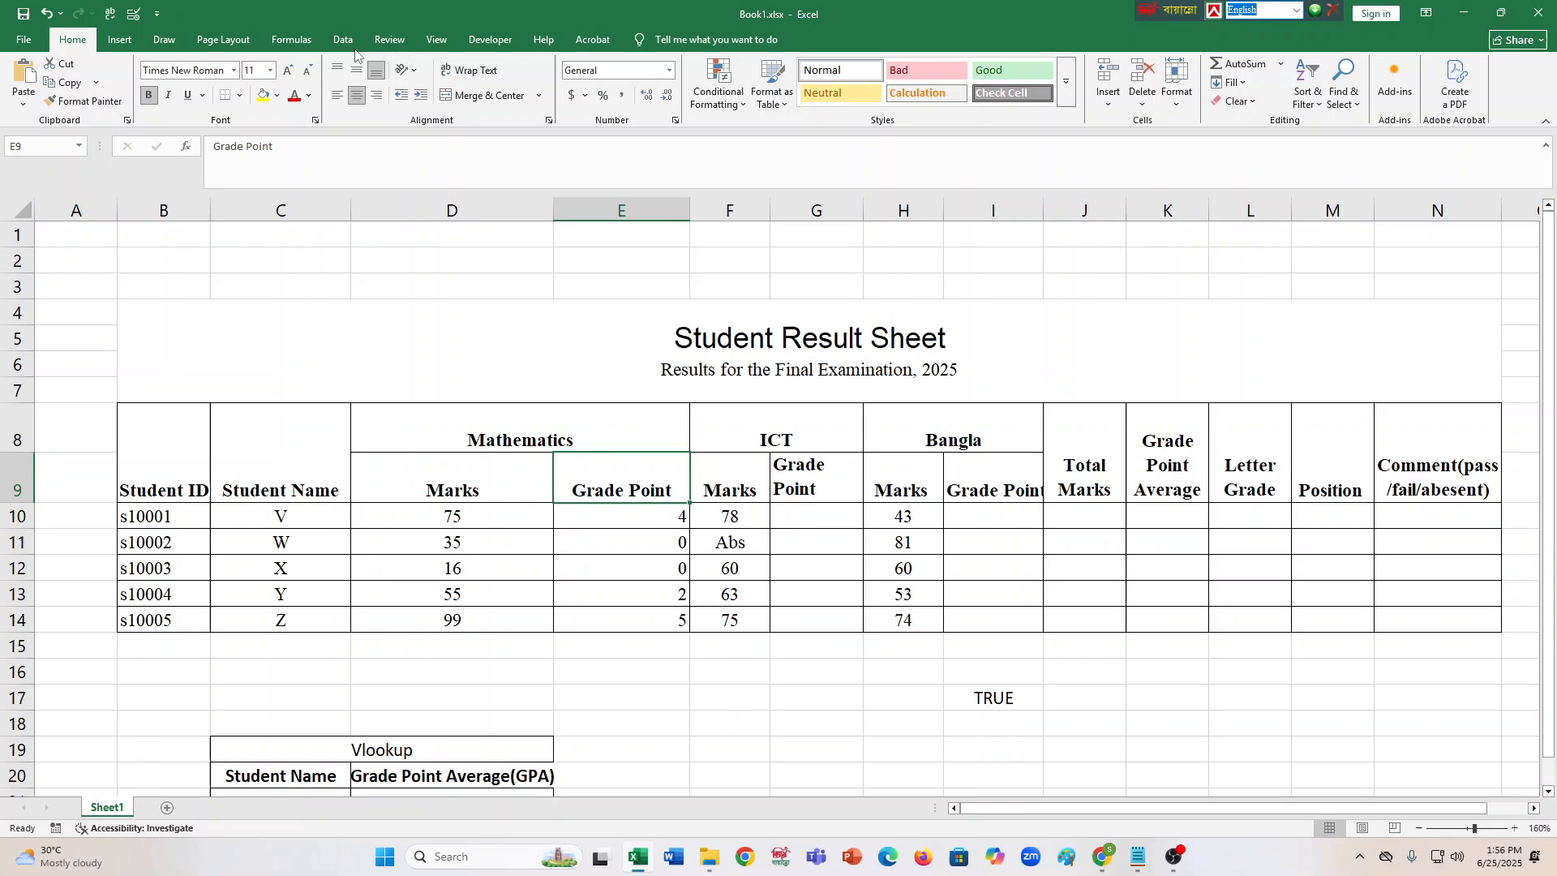
click(470, 72)
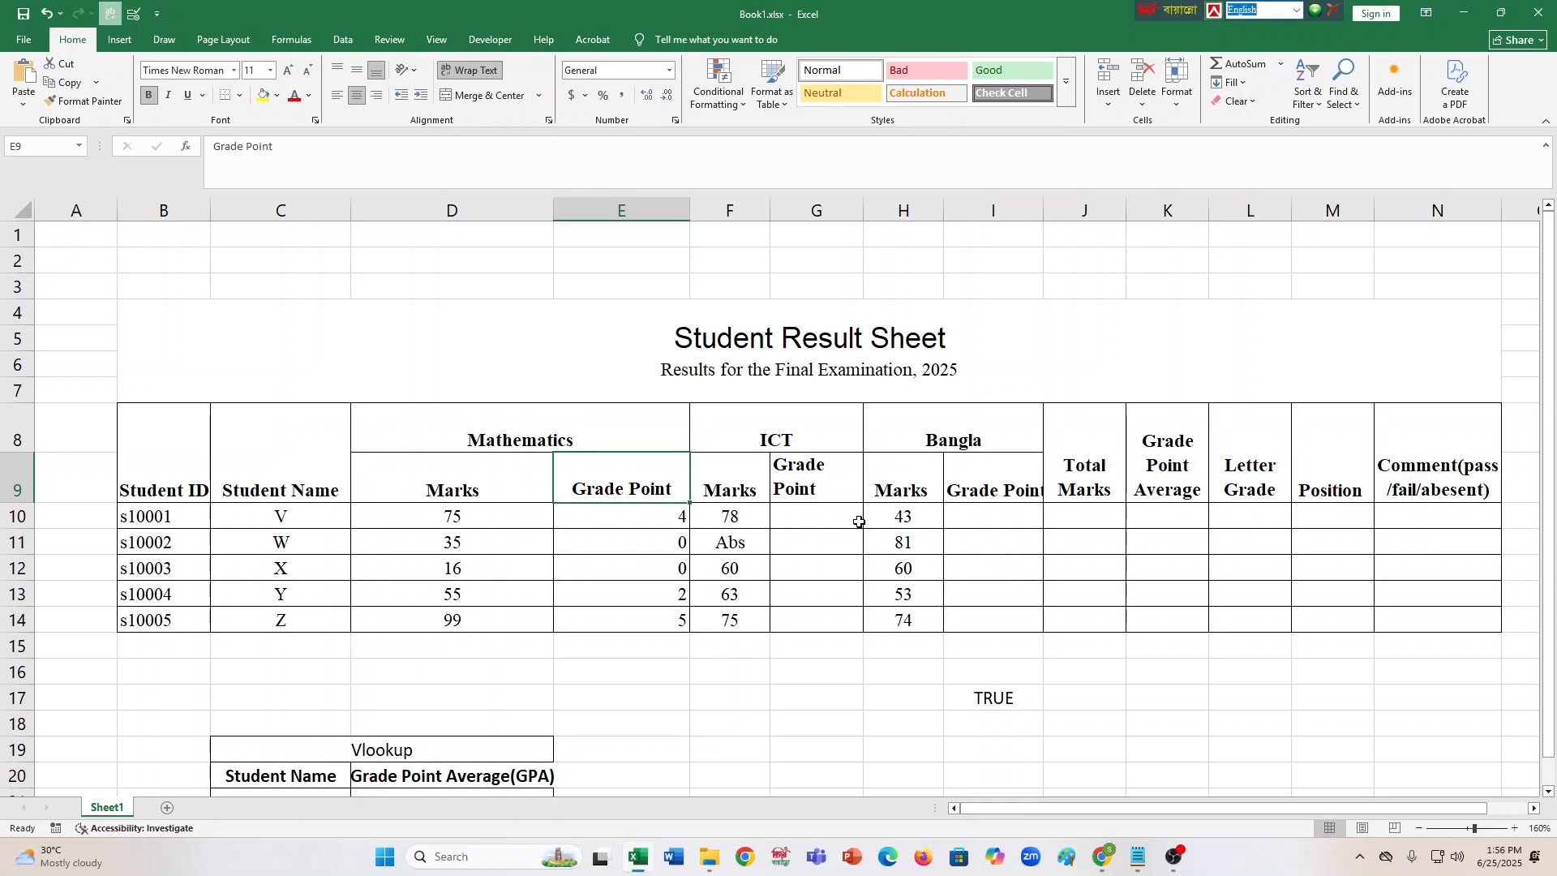
Copy the nested IF grade point formula from the Notepad notes and paste it into Excel cell G10 for editing.
click(858, 521)
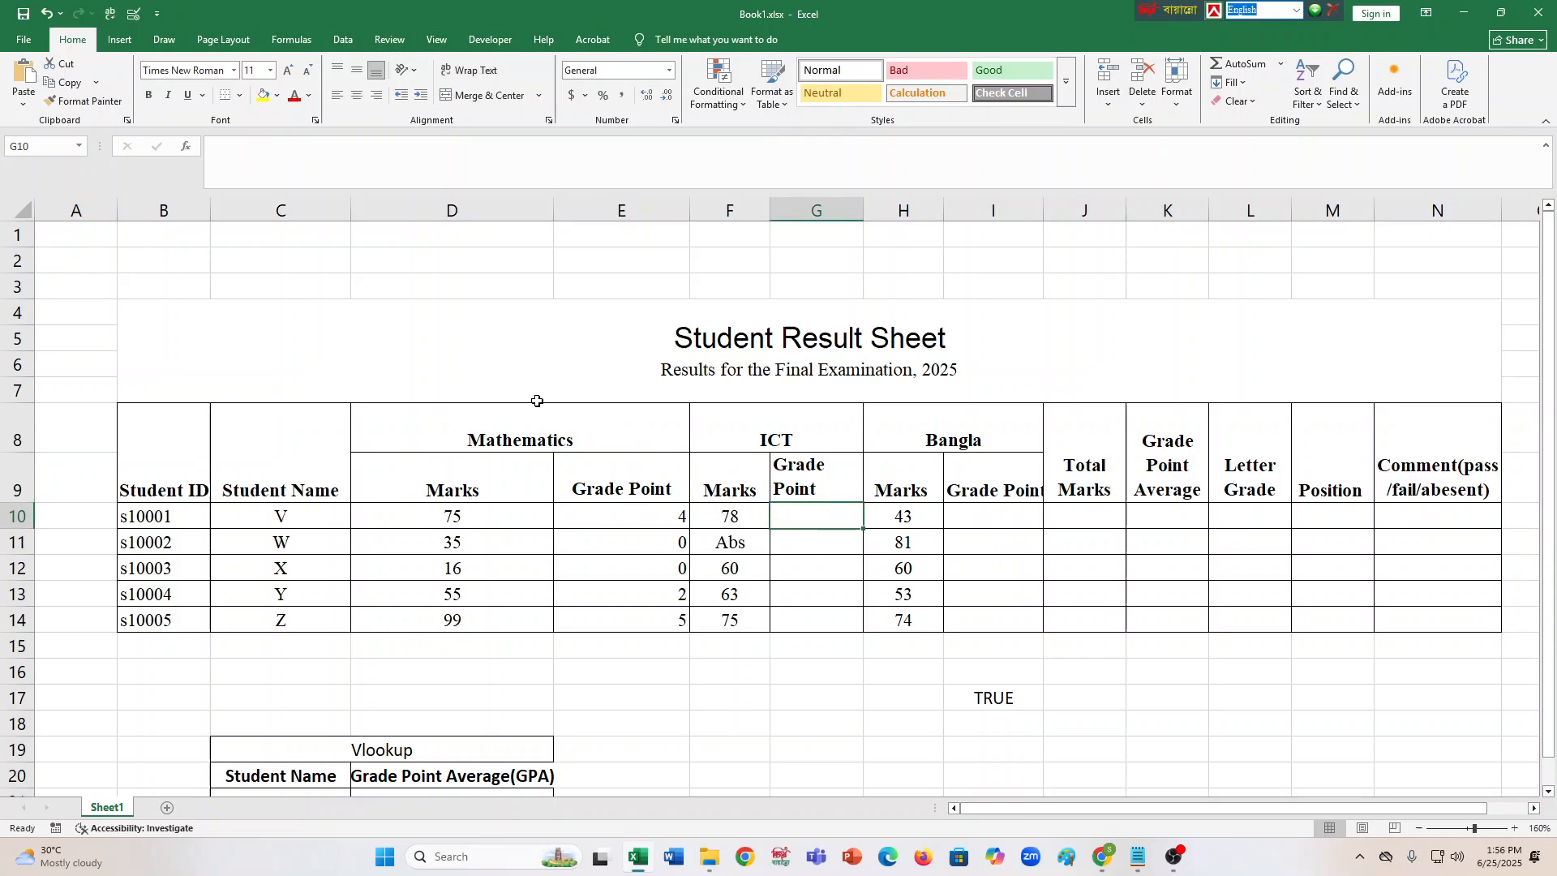
click(1137, 858)
drag(585, 571, 65, 535)
key(ctrl+c)
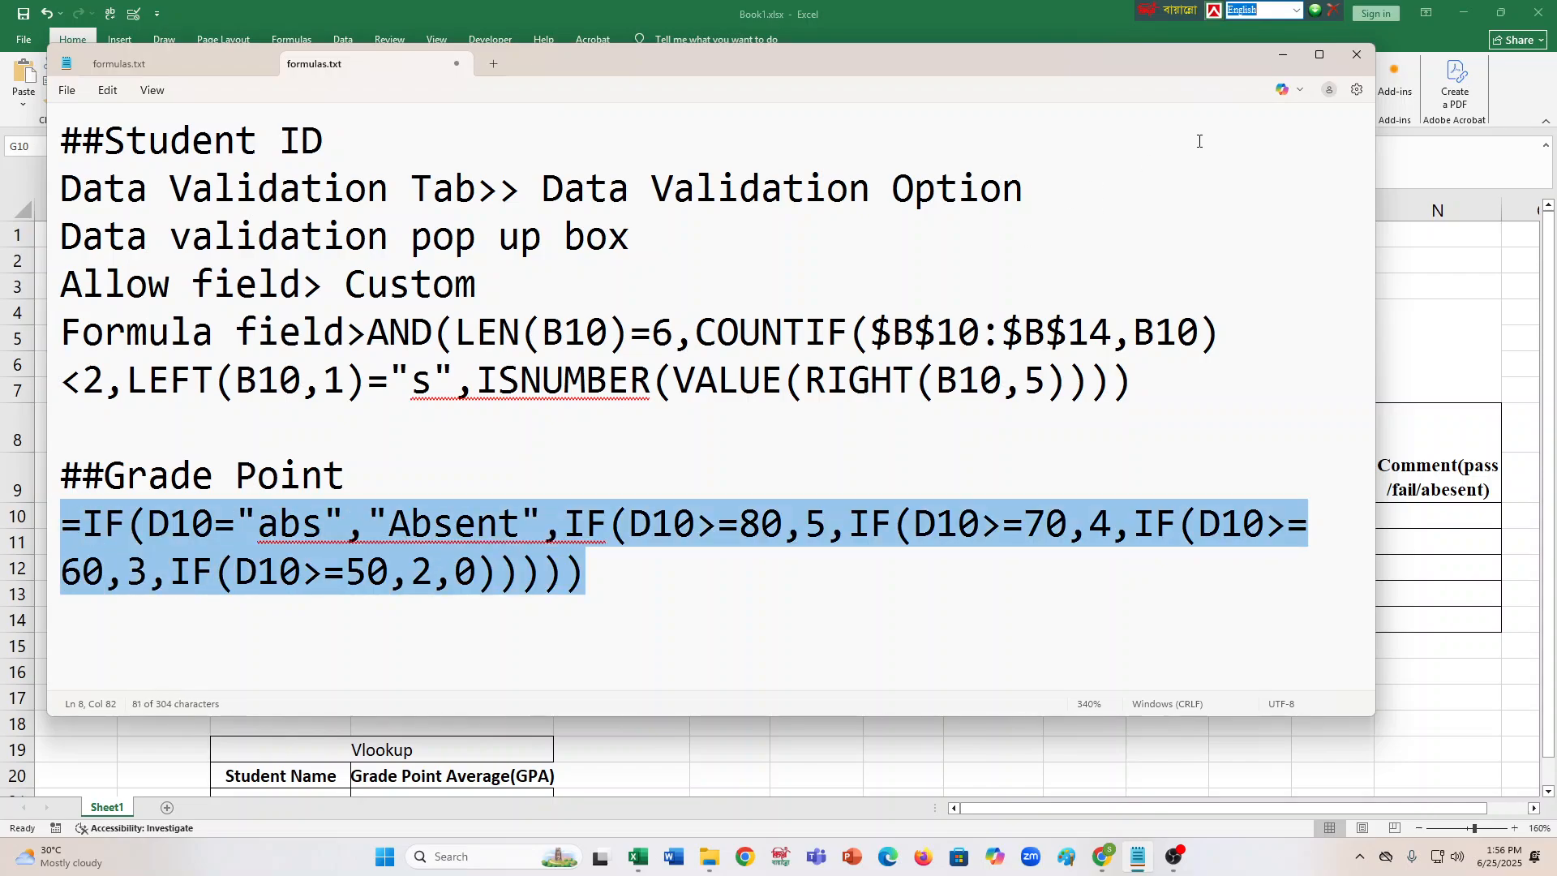
click(1283, 55)
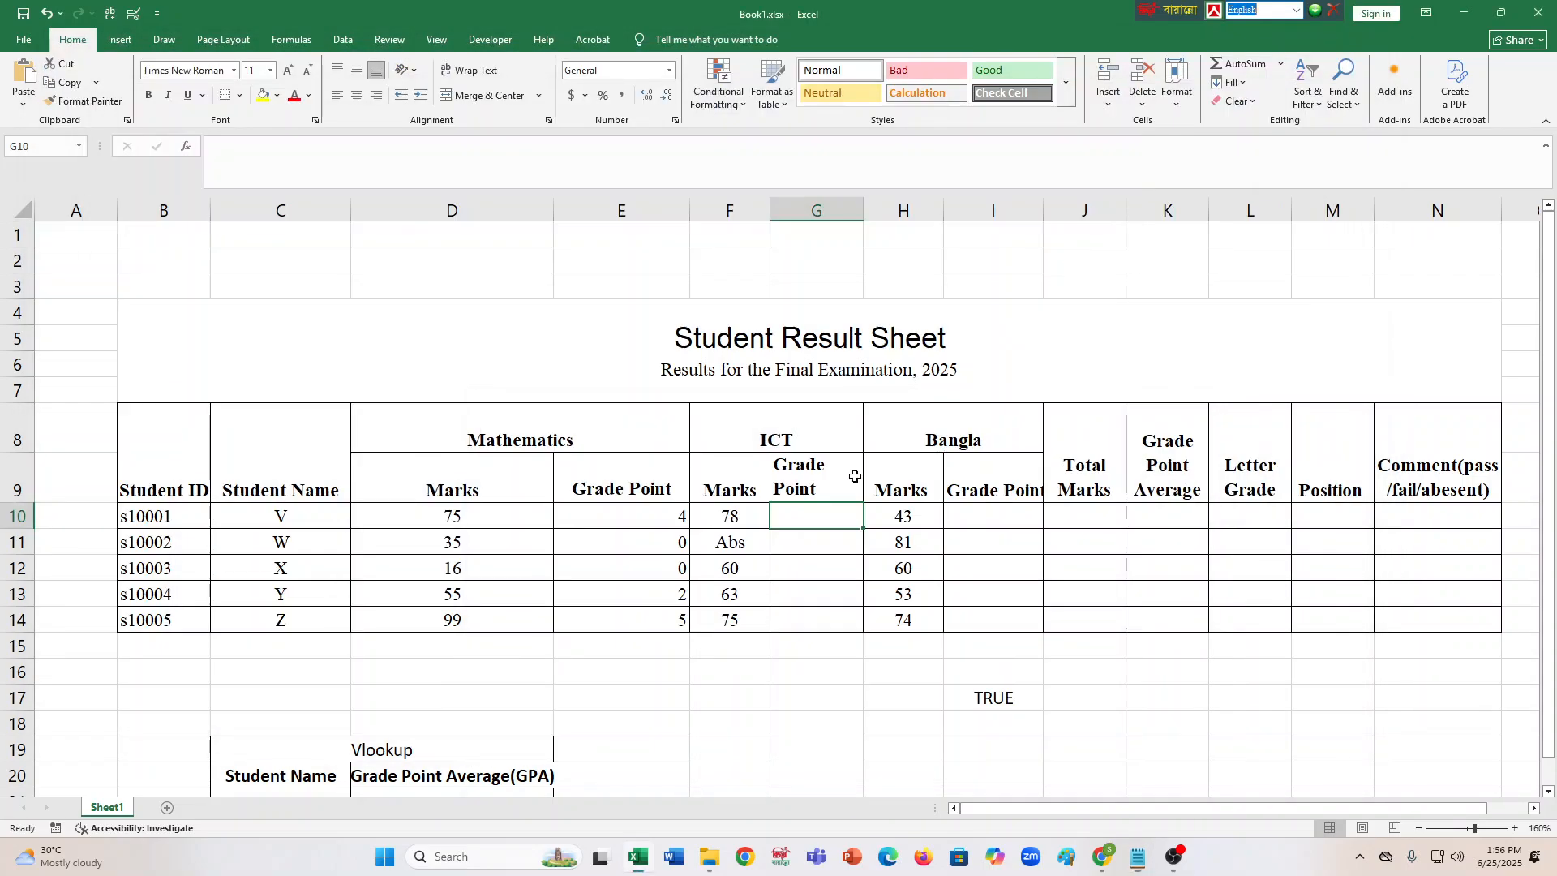
click(250, 149)
key(ctrl+v)
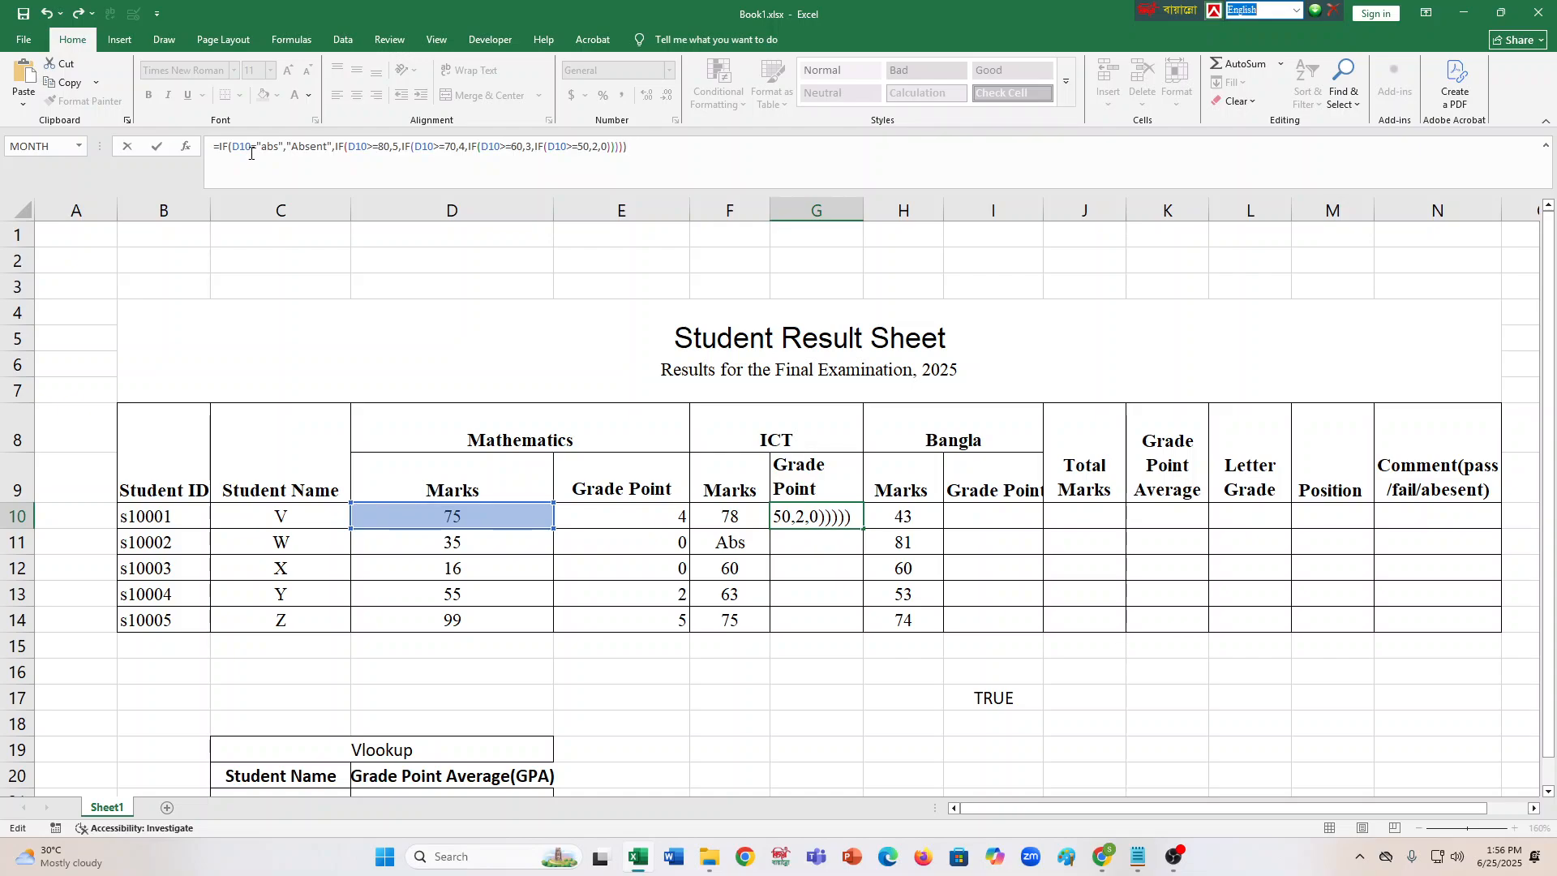
Replace every D10 reference with F10 in G10's nested IF formula so it grades the ICT marks, and commit it.
click(243, 153)
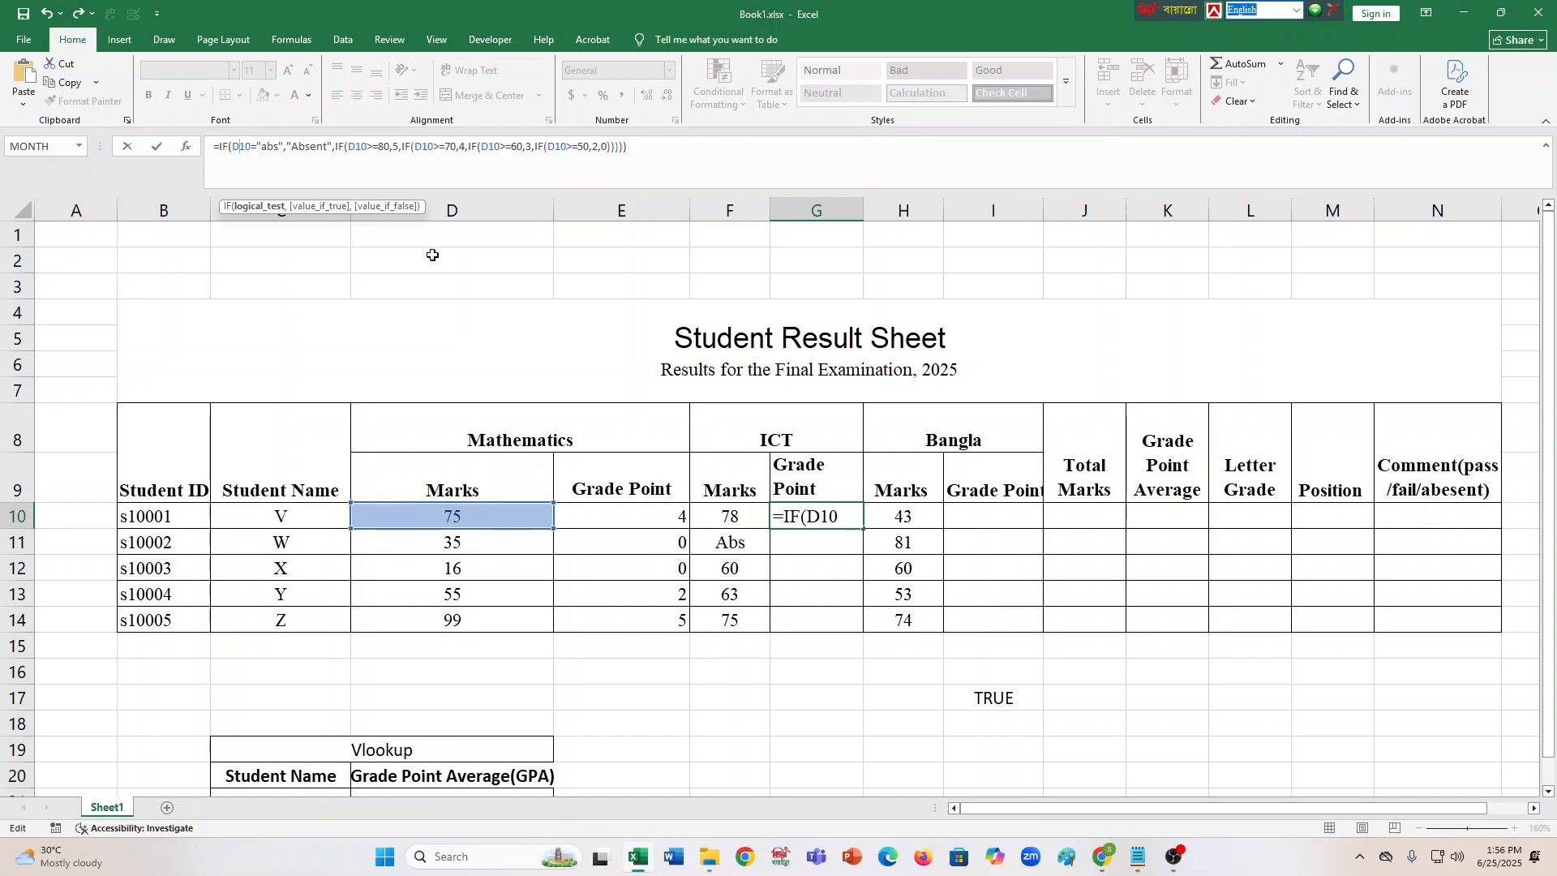
key(BackSpace)
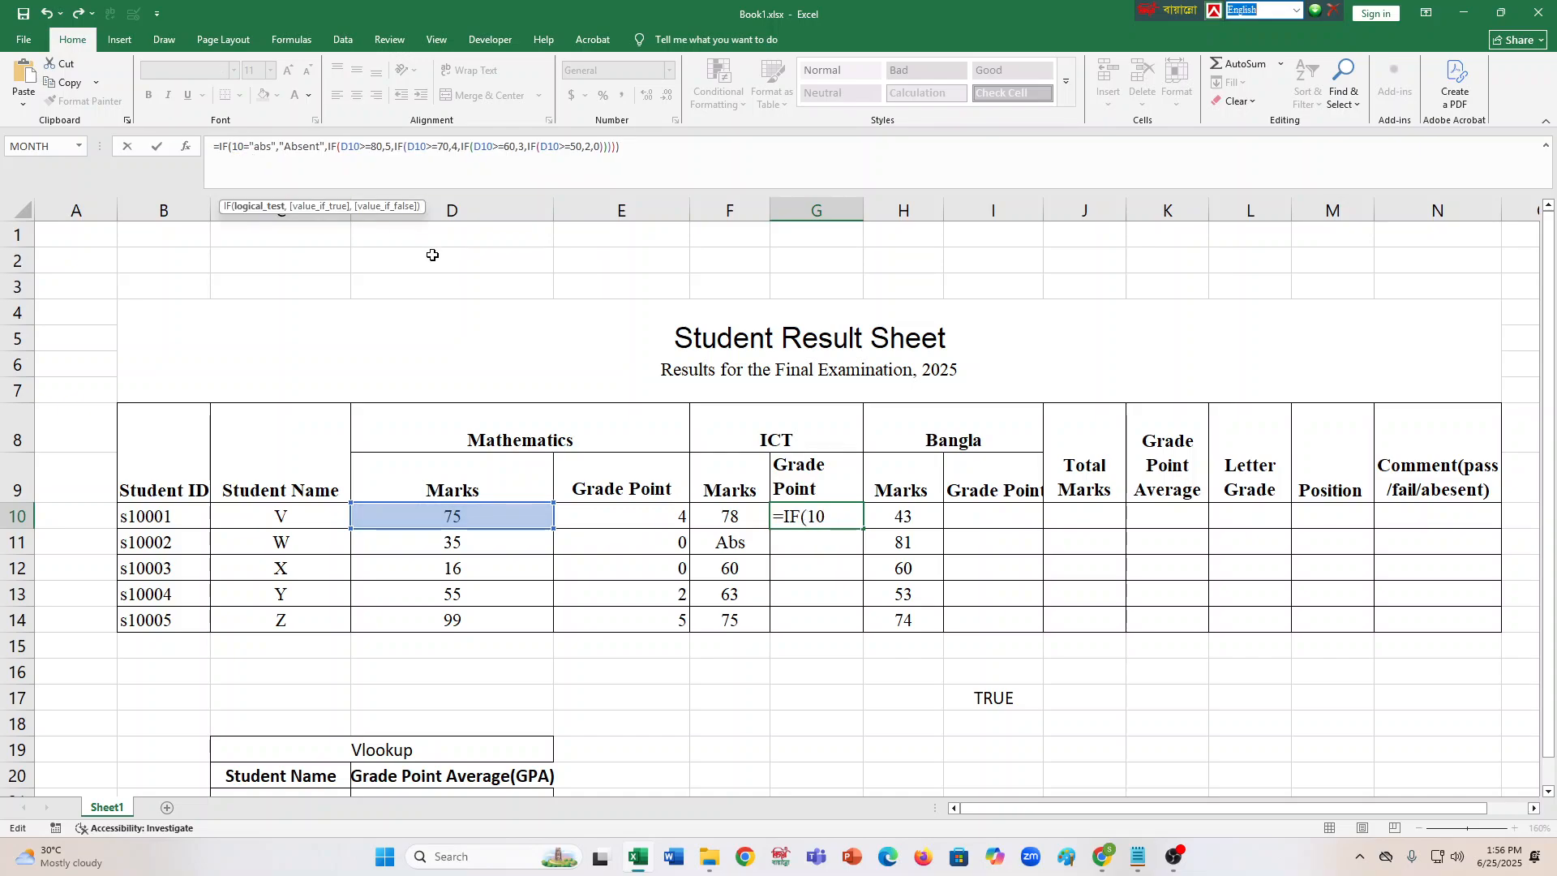
text(F)
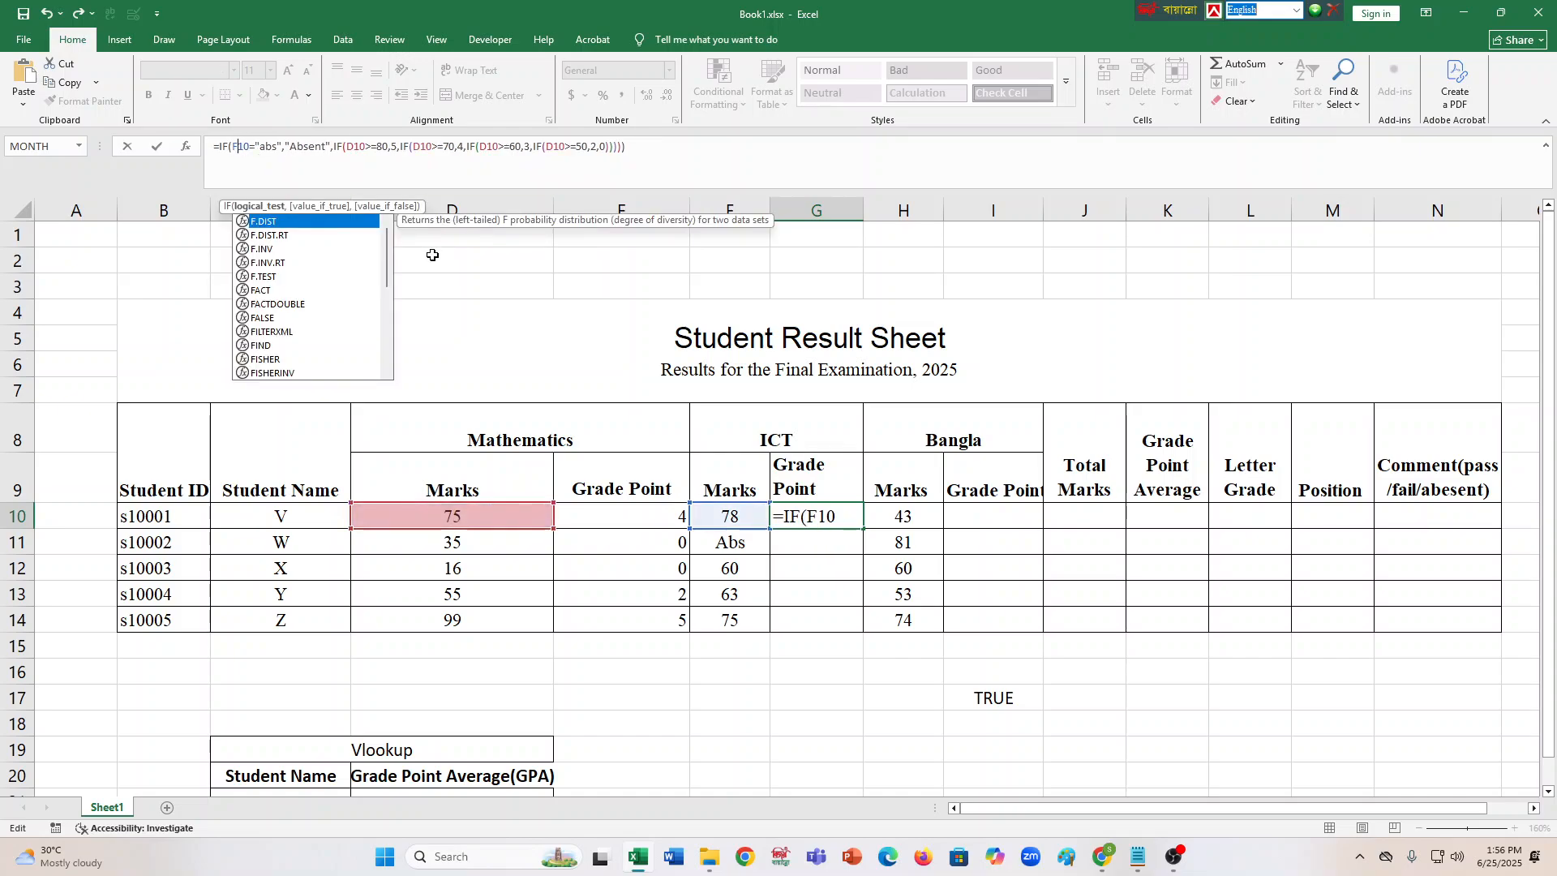
click(355, 152)
key(BackSpace)
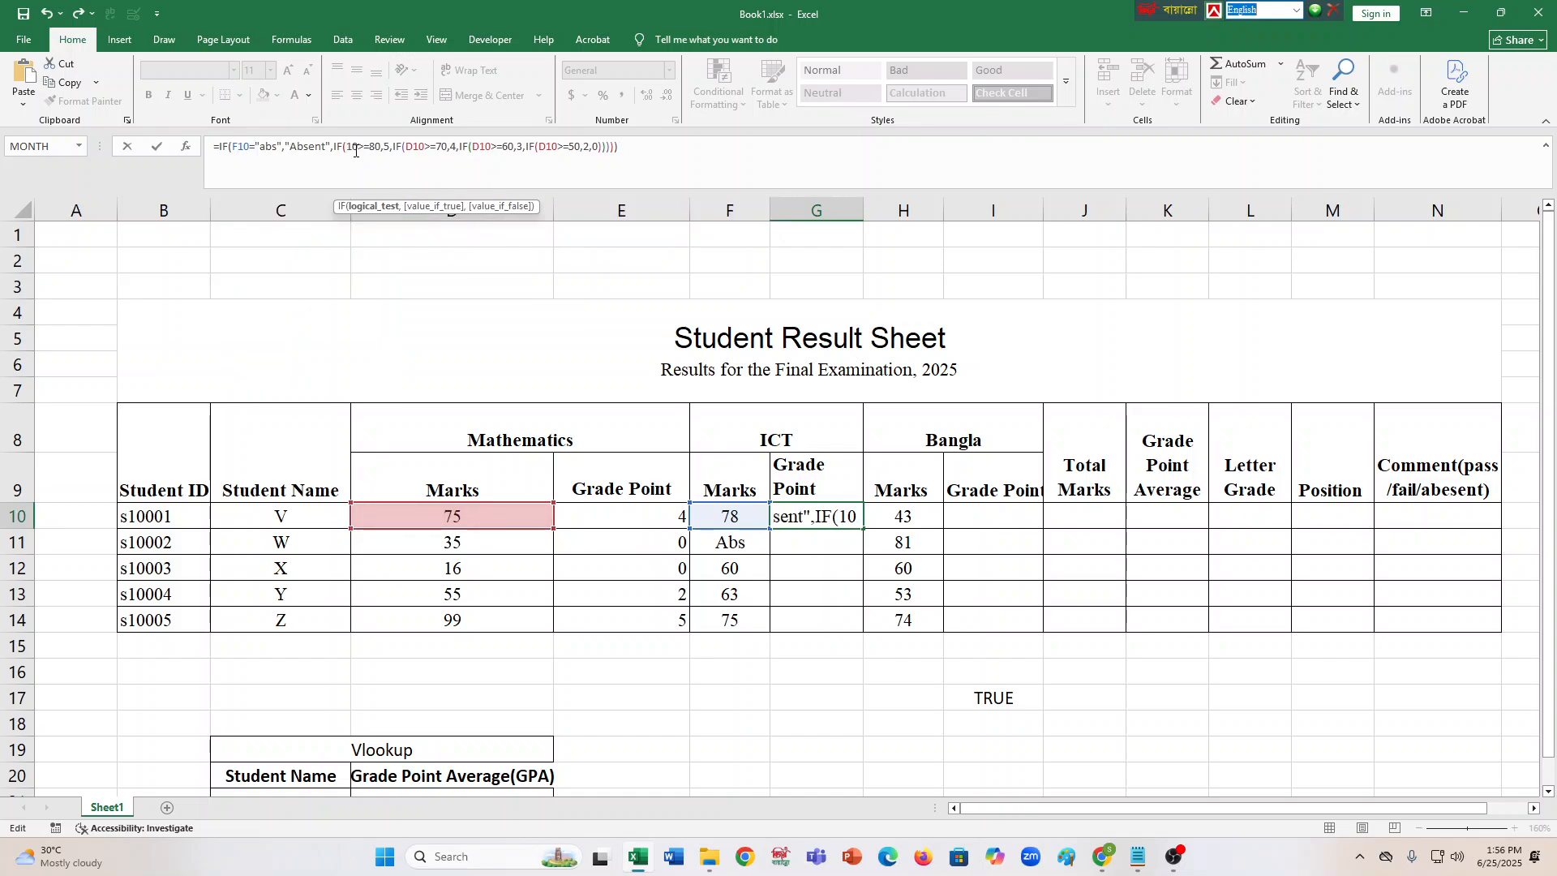
text(F)
click(420, 147)
key(BackSpace)
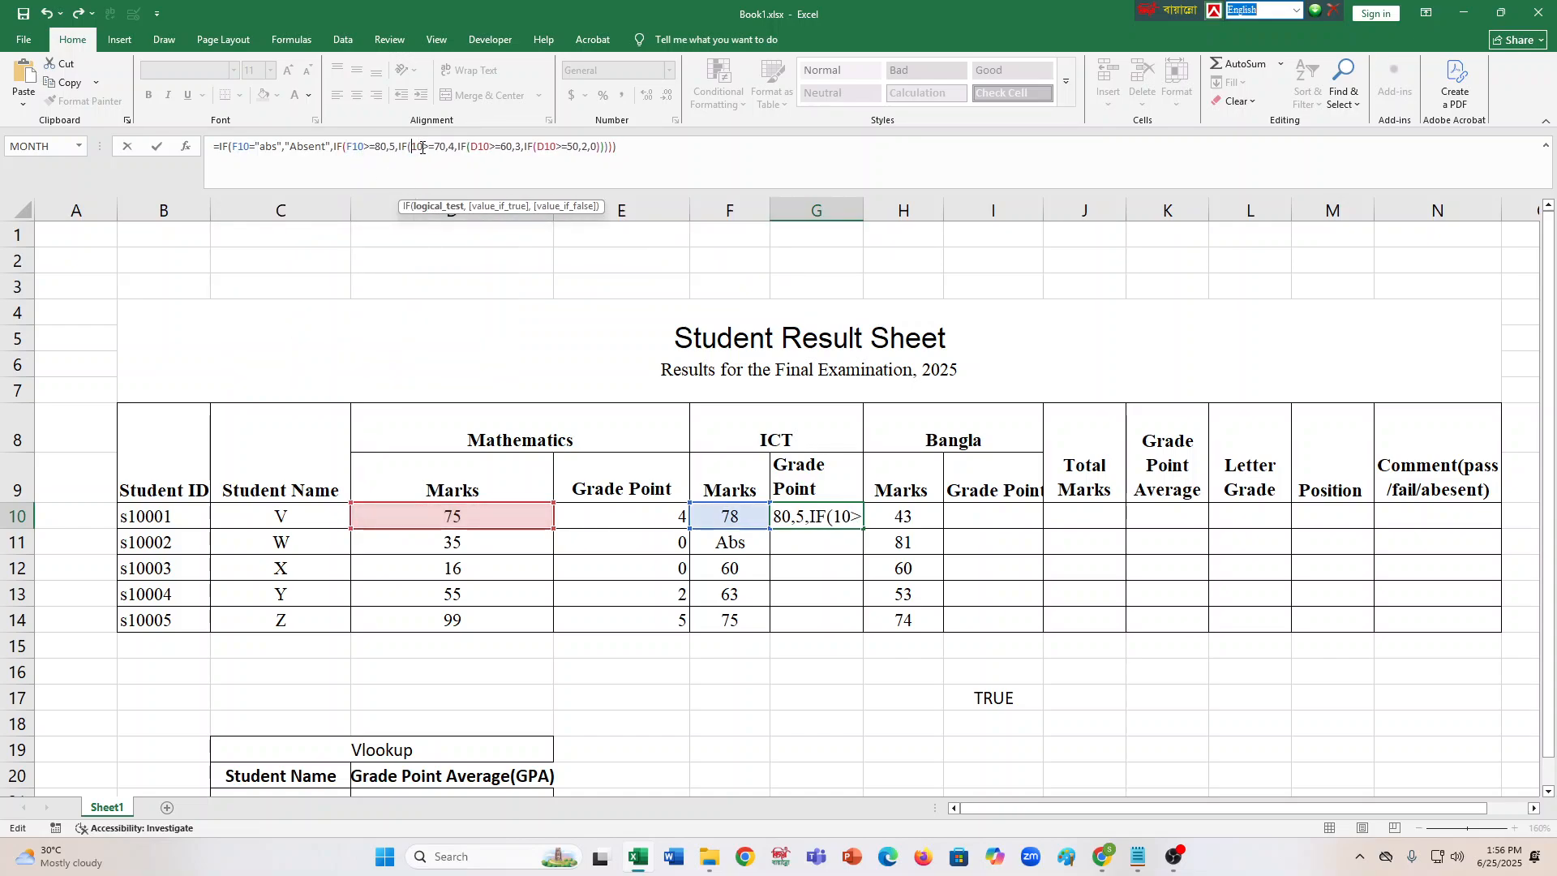
text(F)
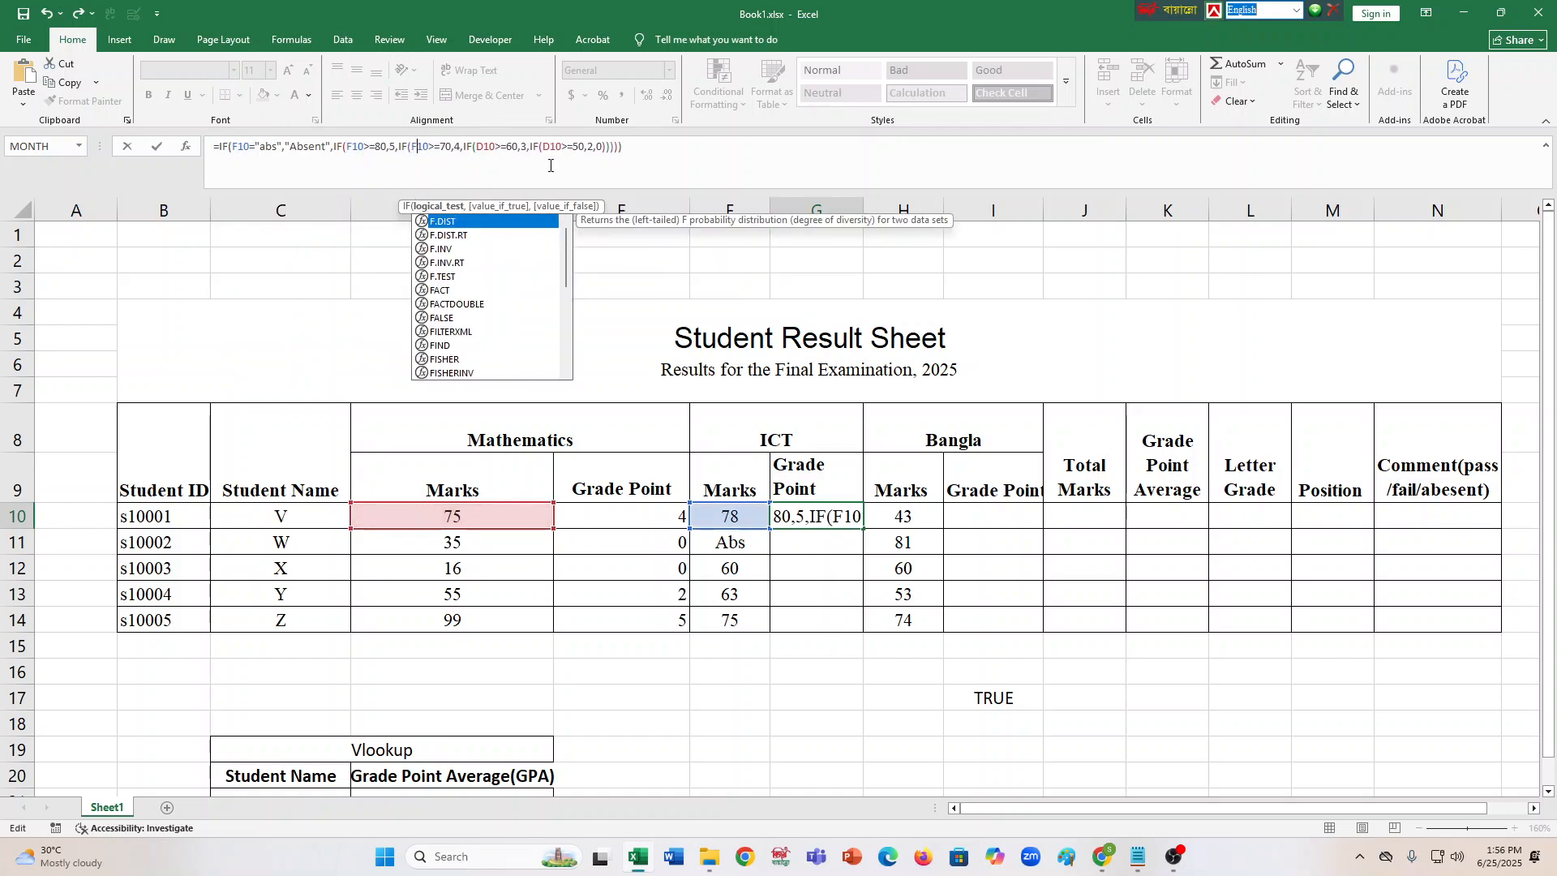
click(483, 150)
key(BackSpace)
text(F)
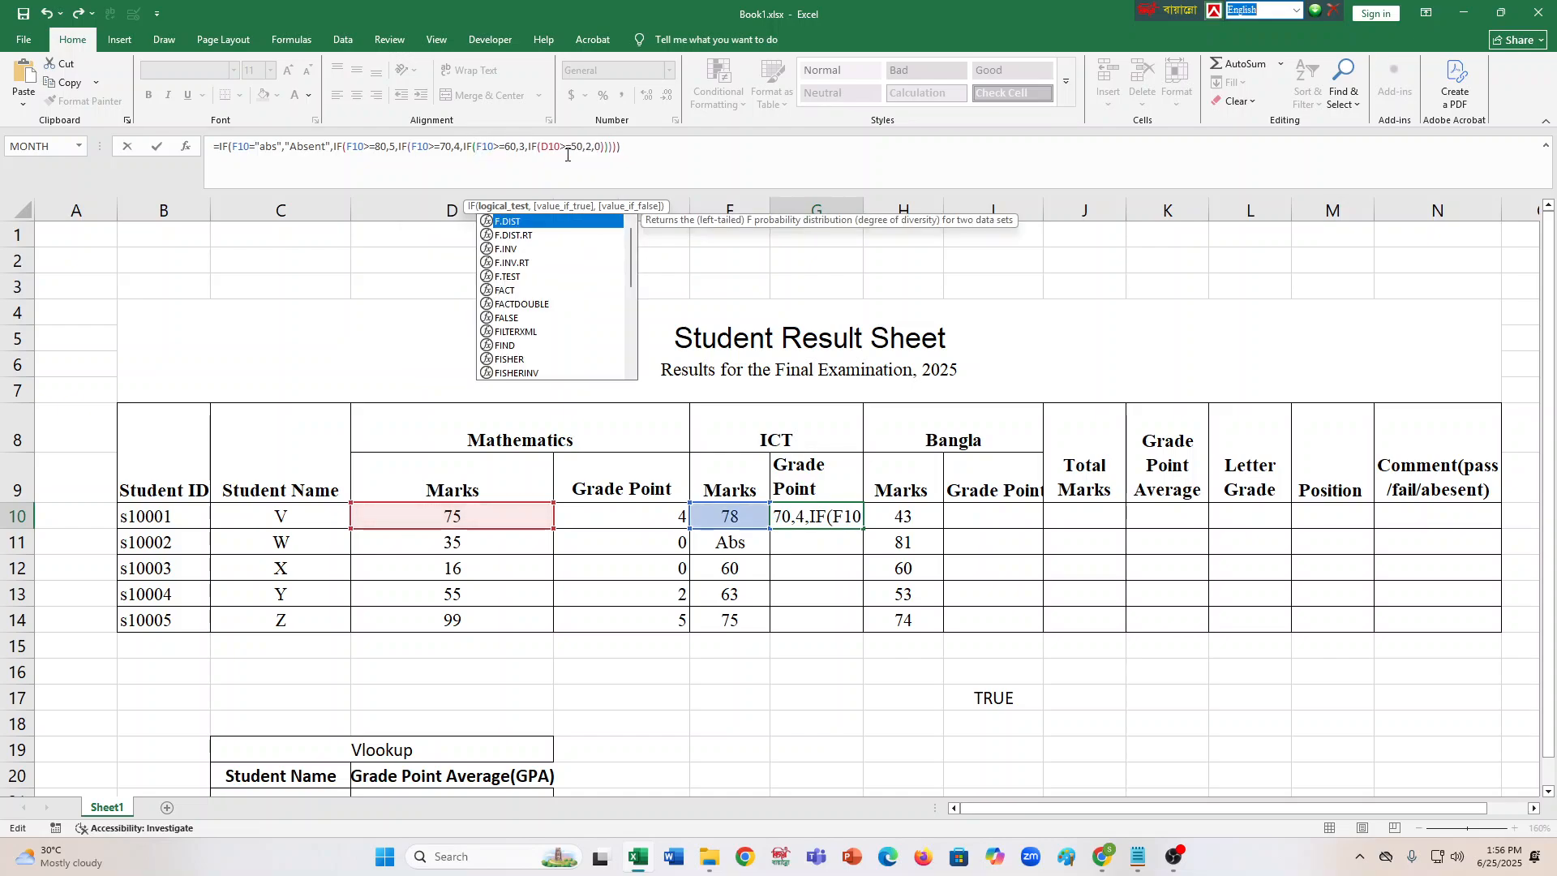
click(552, 146)
key(BackSpace)
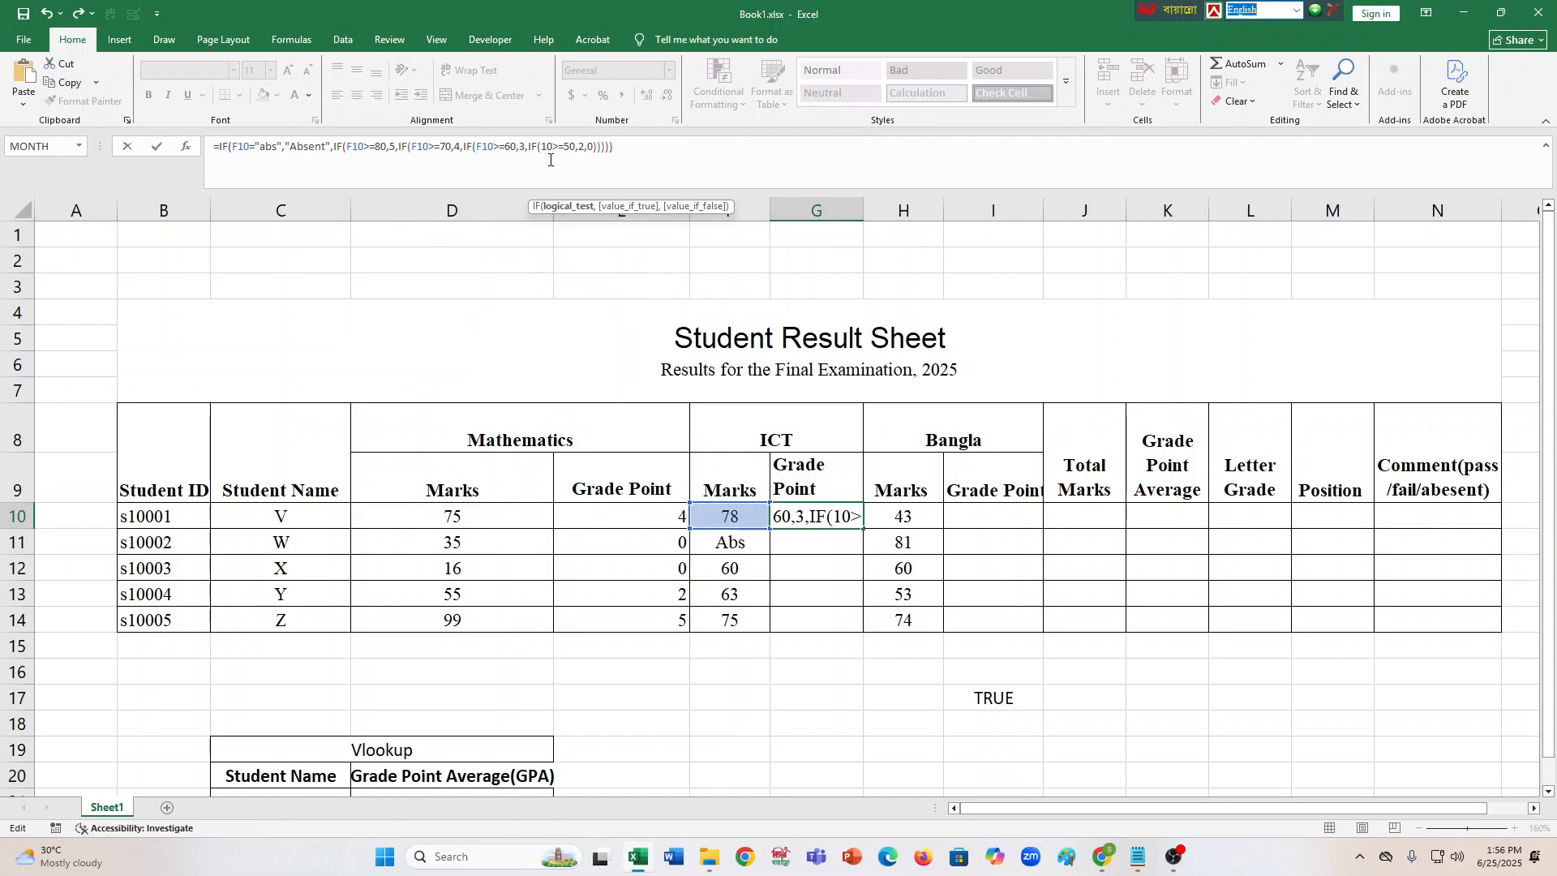
text(F)
key(Return)
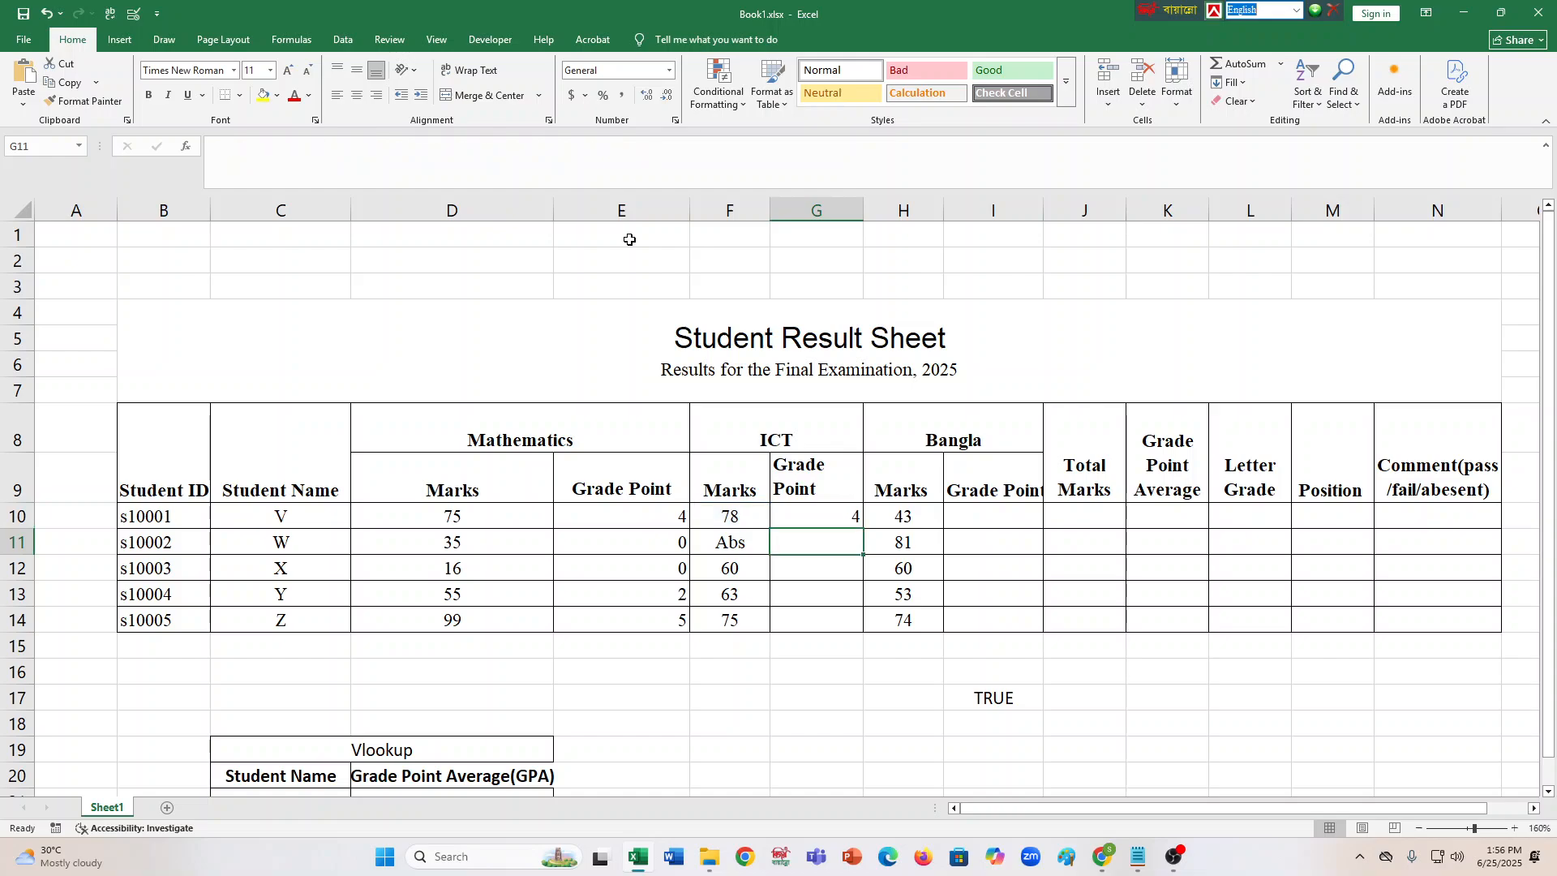
Fill the ICT grade point formula from G10 down through G14 and select G11 to check its formula.
click(819, 517)
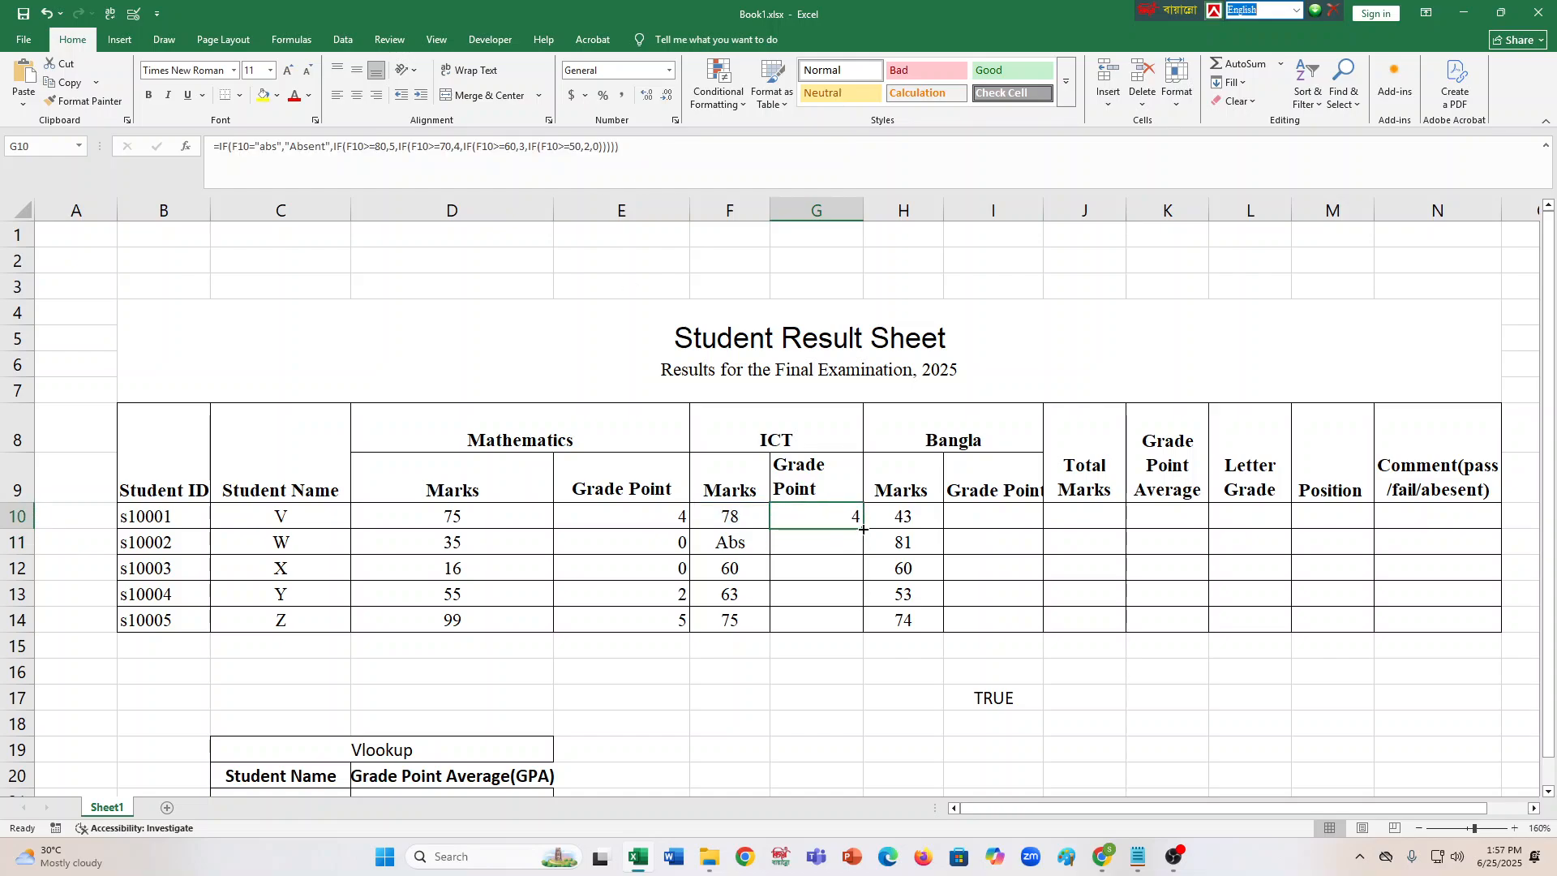
drag(864, 530, 852, 627)
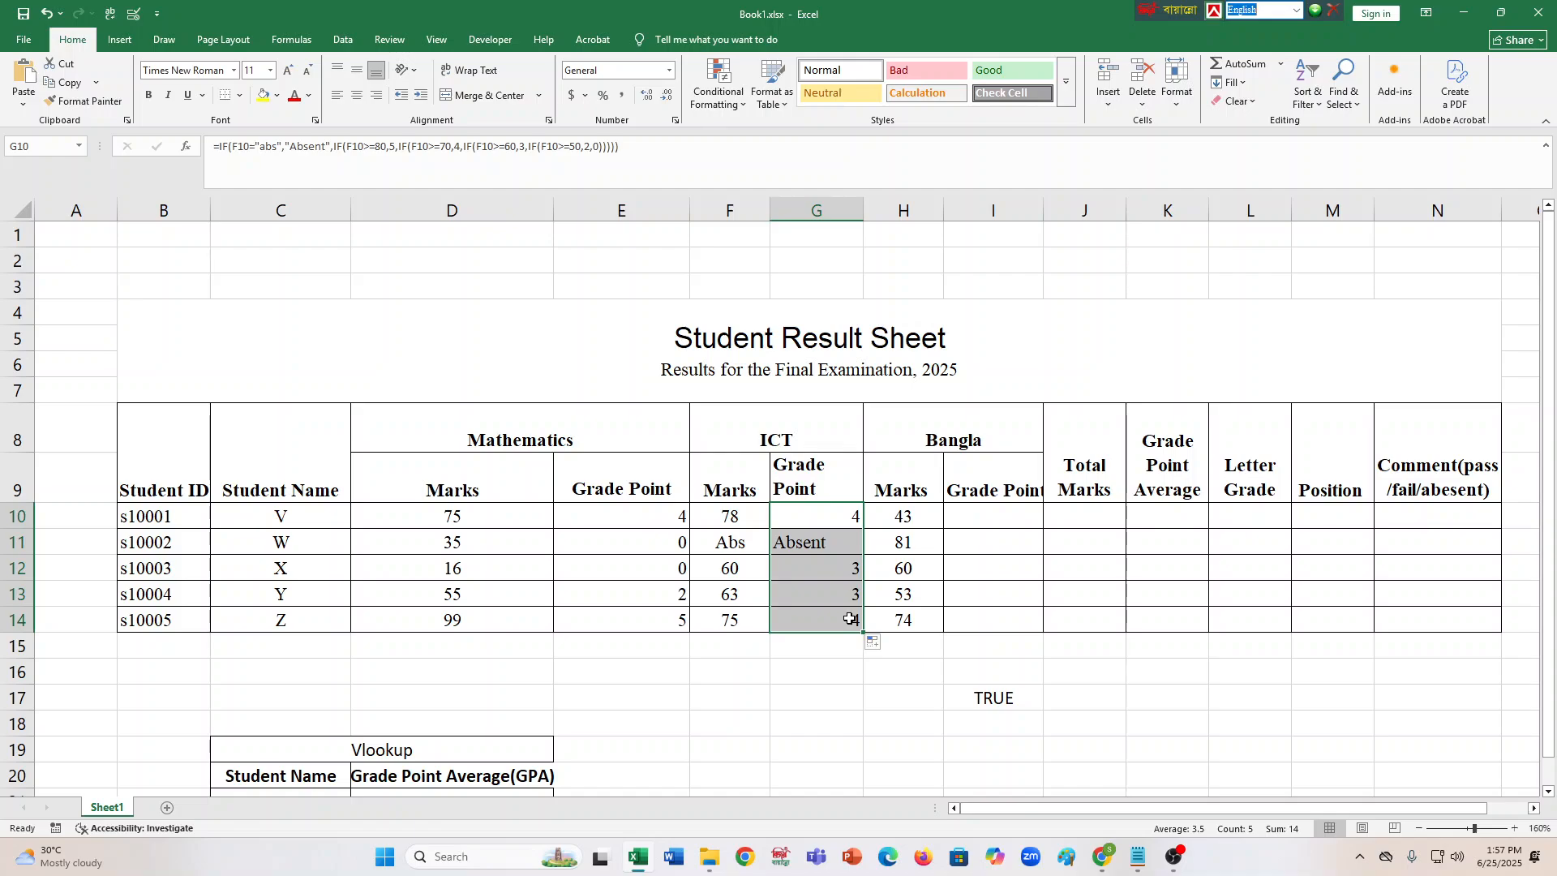
click(963, 512)
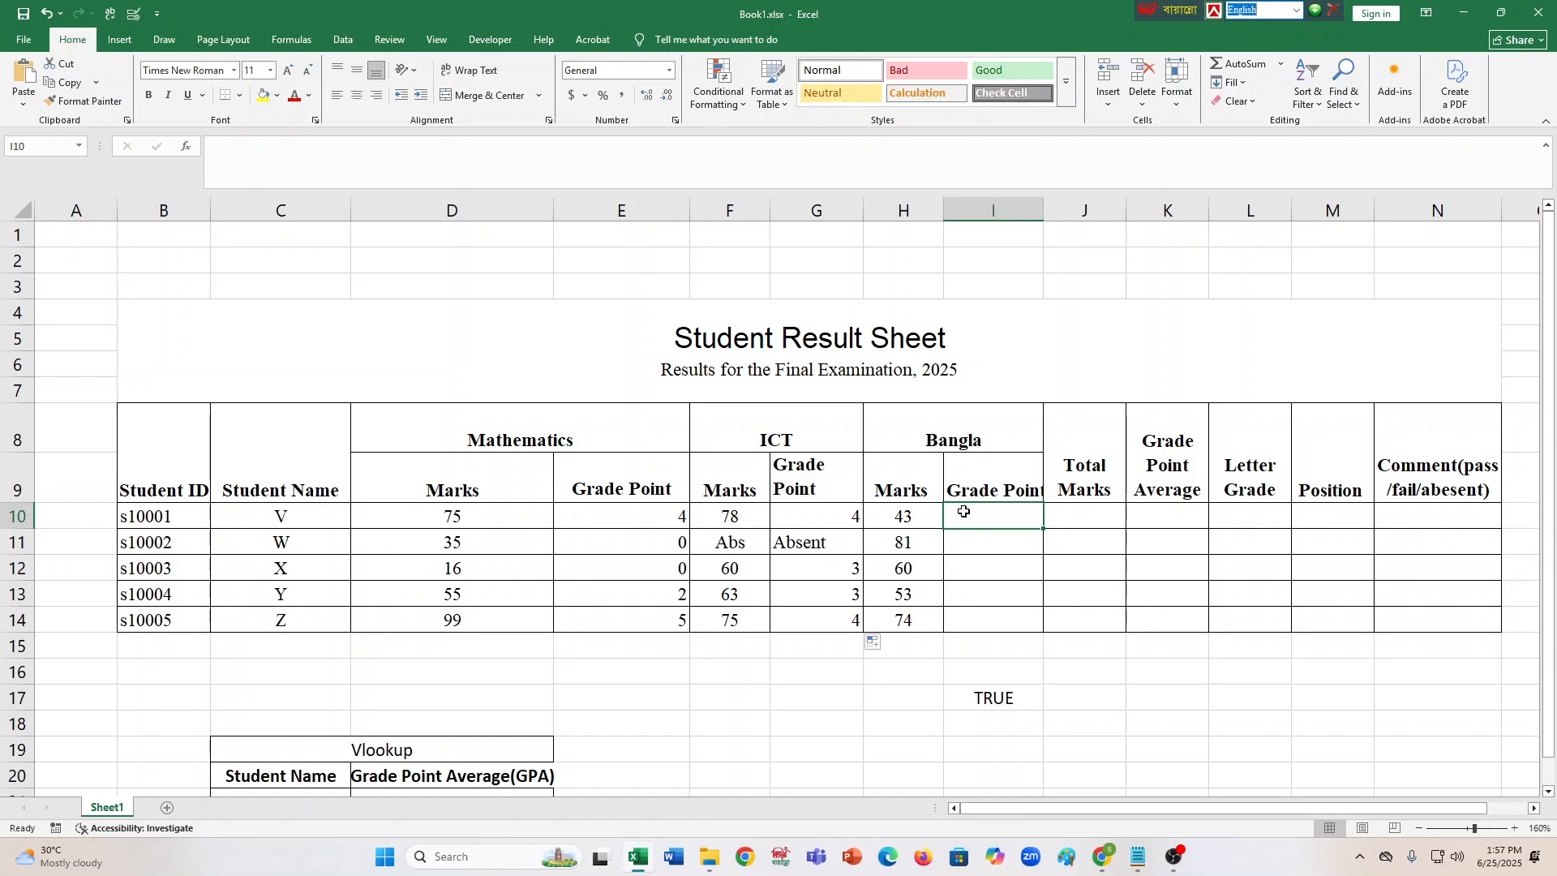
click(817, 544)
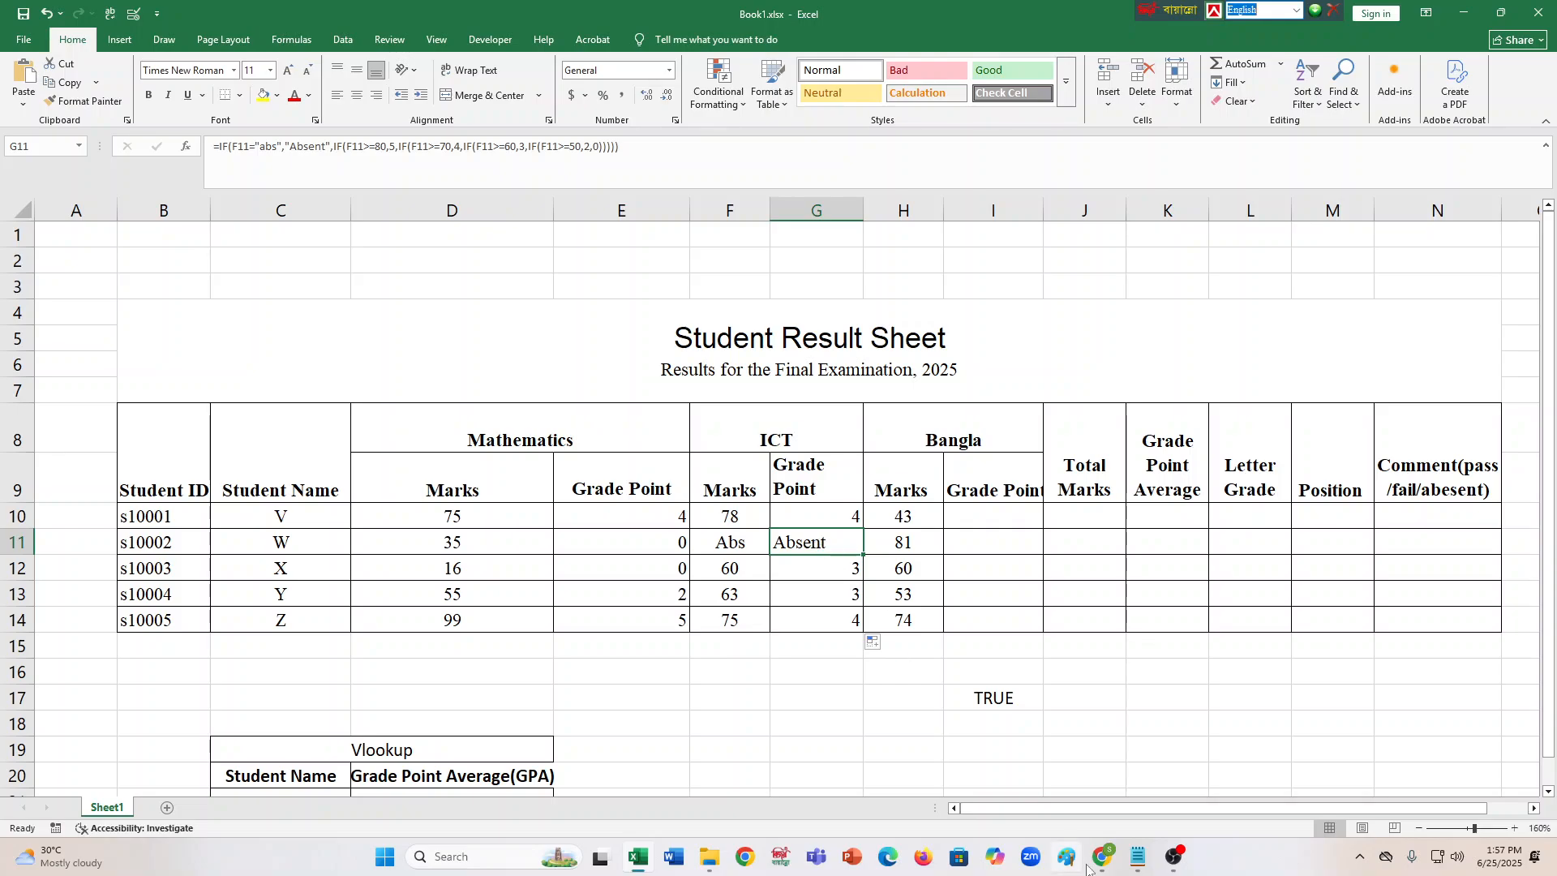
click(1180, 865)
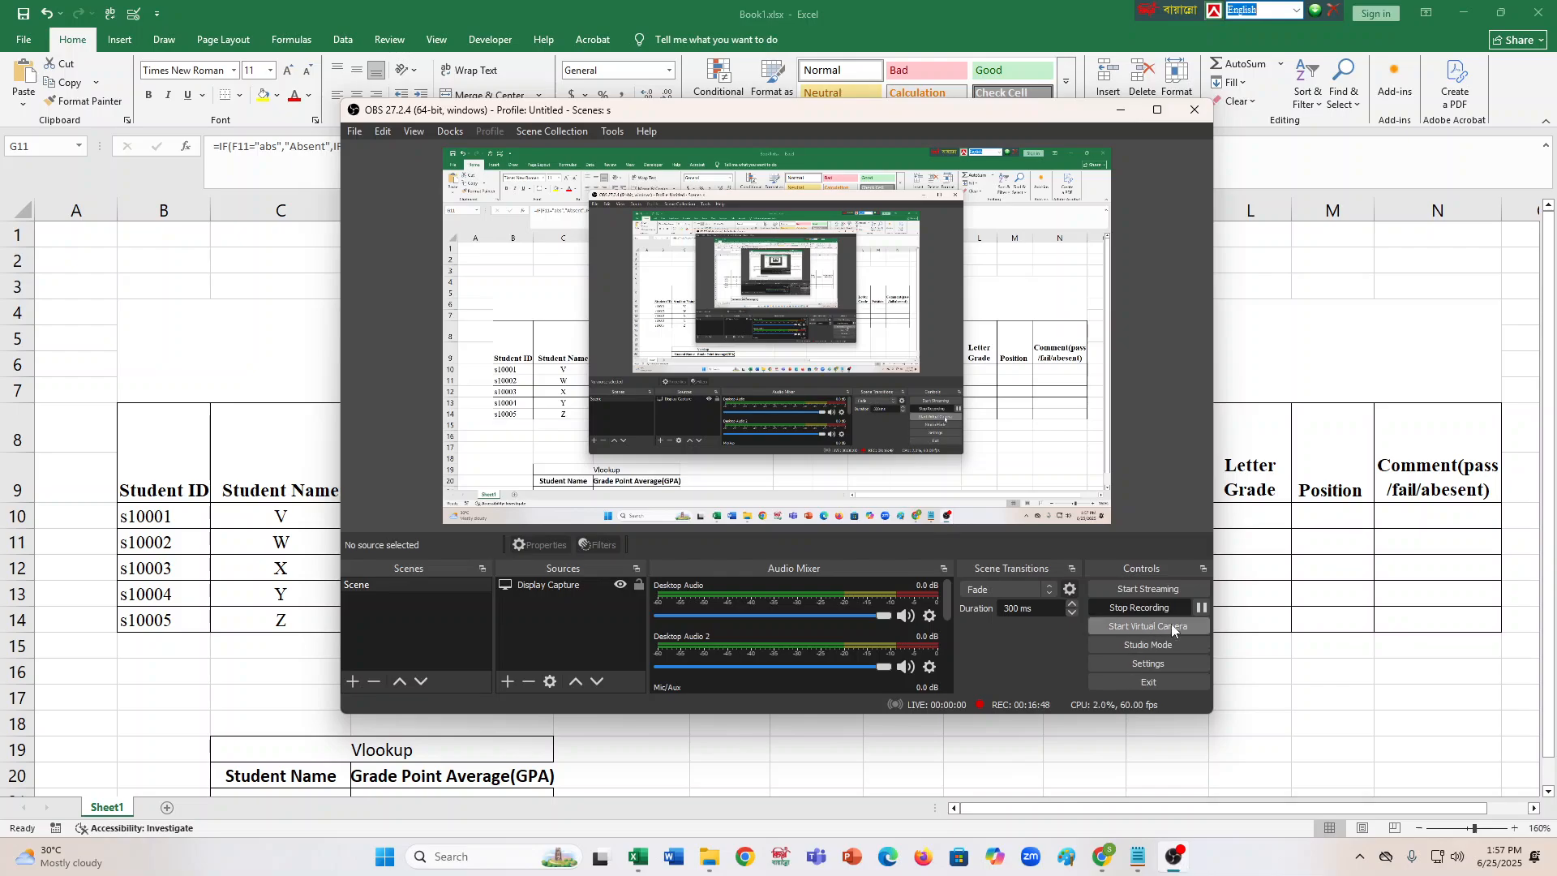
click(1201, 609)
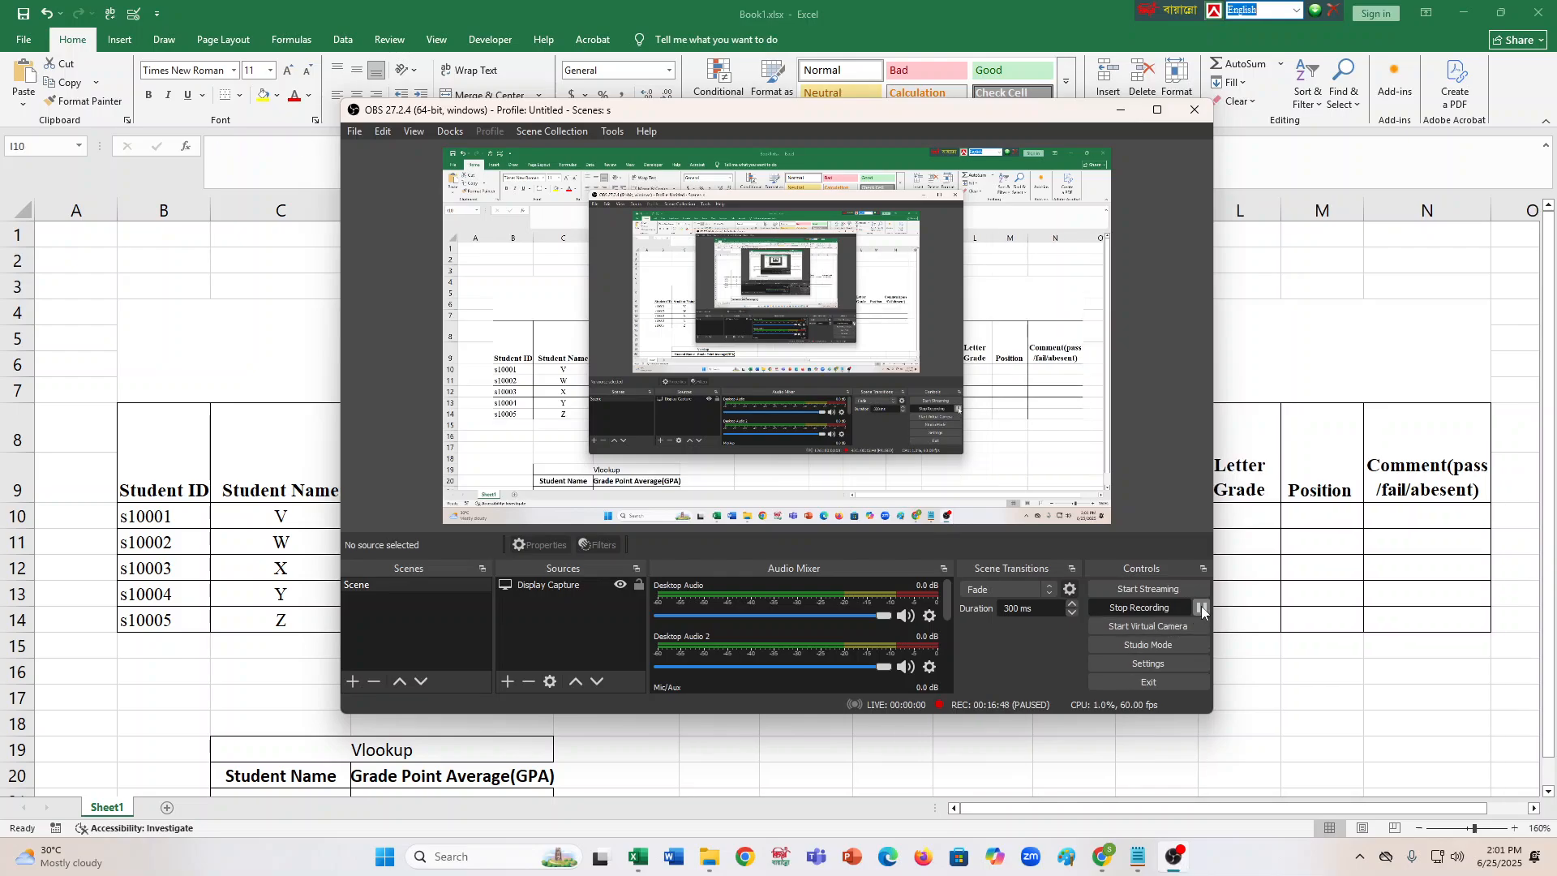
click(1119, 110)
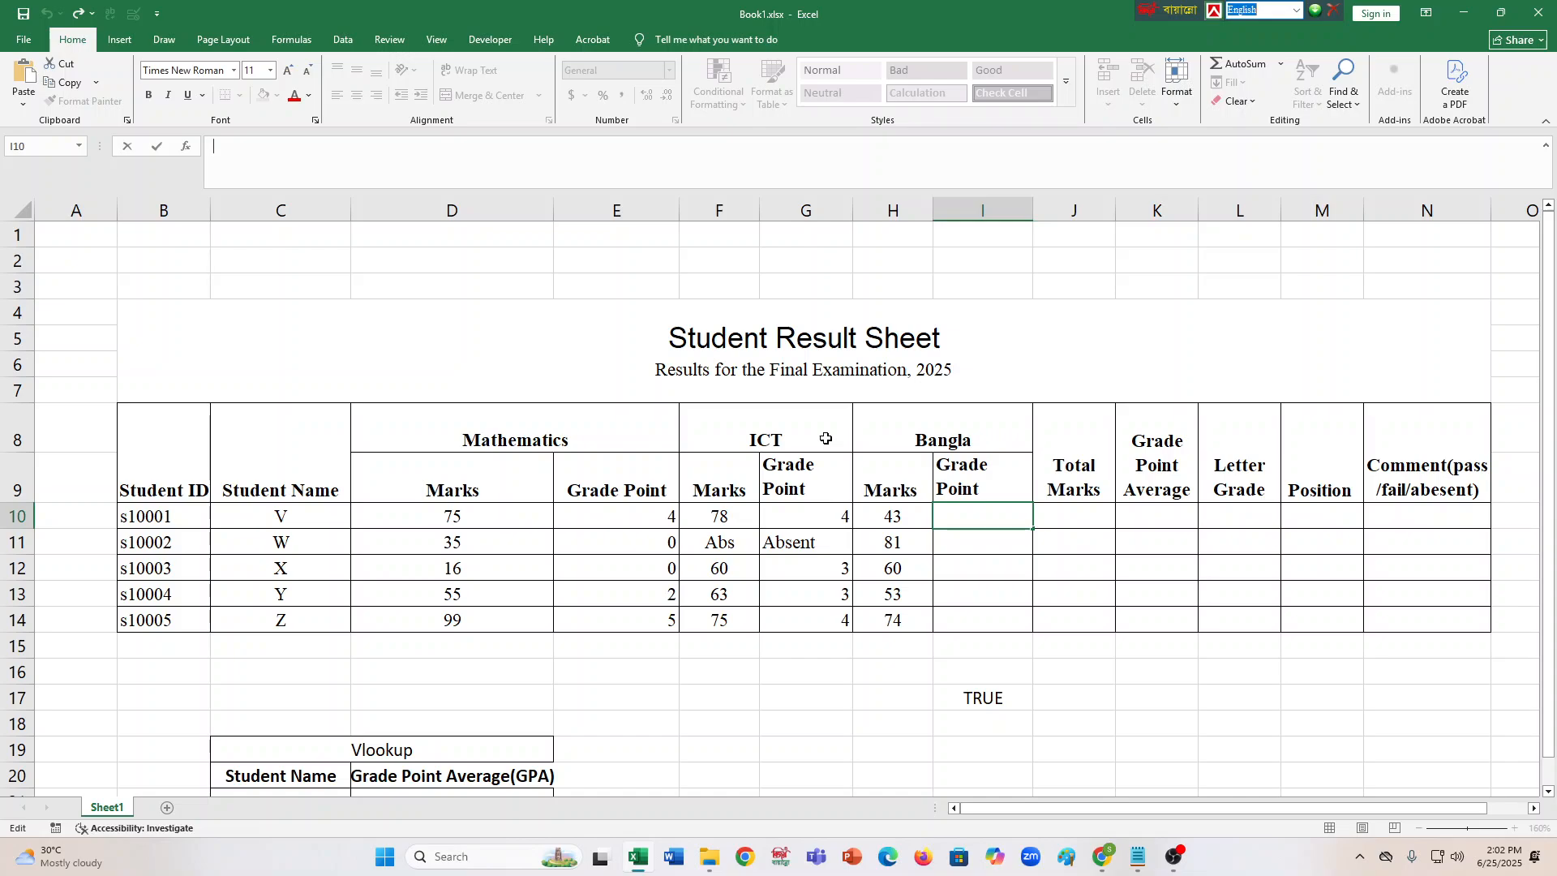
Enter the ICT nested IF grade point formula in I10 and replace every F10 reference with H10 for the Bangla marks.
text(=IF(F10="abs","Absent",IF(F10>=80,5,IF(F10>=70,4,IF(F10>=60,3,IF(F10>=50,2,0))))))
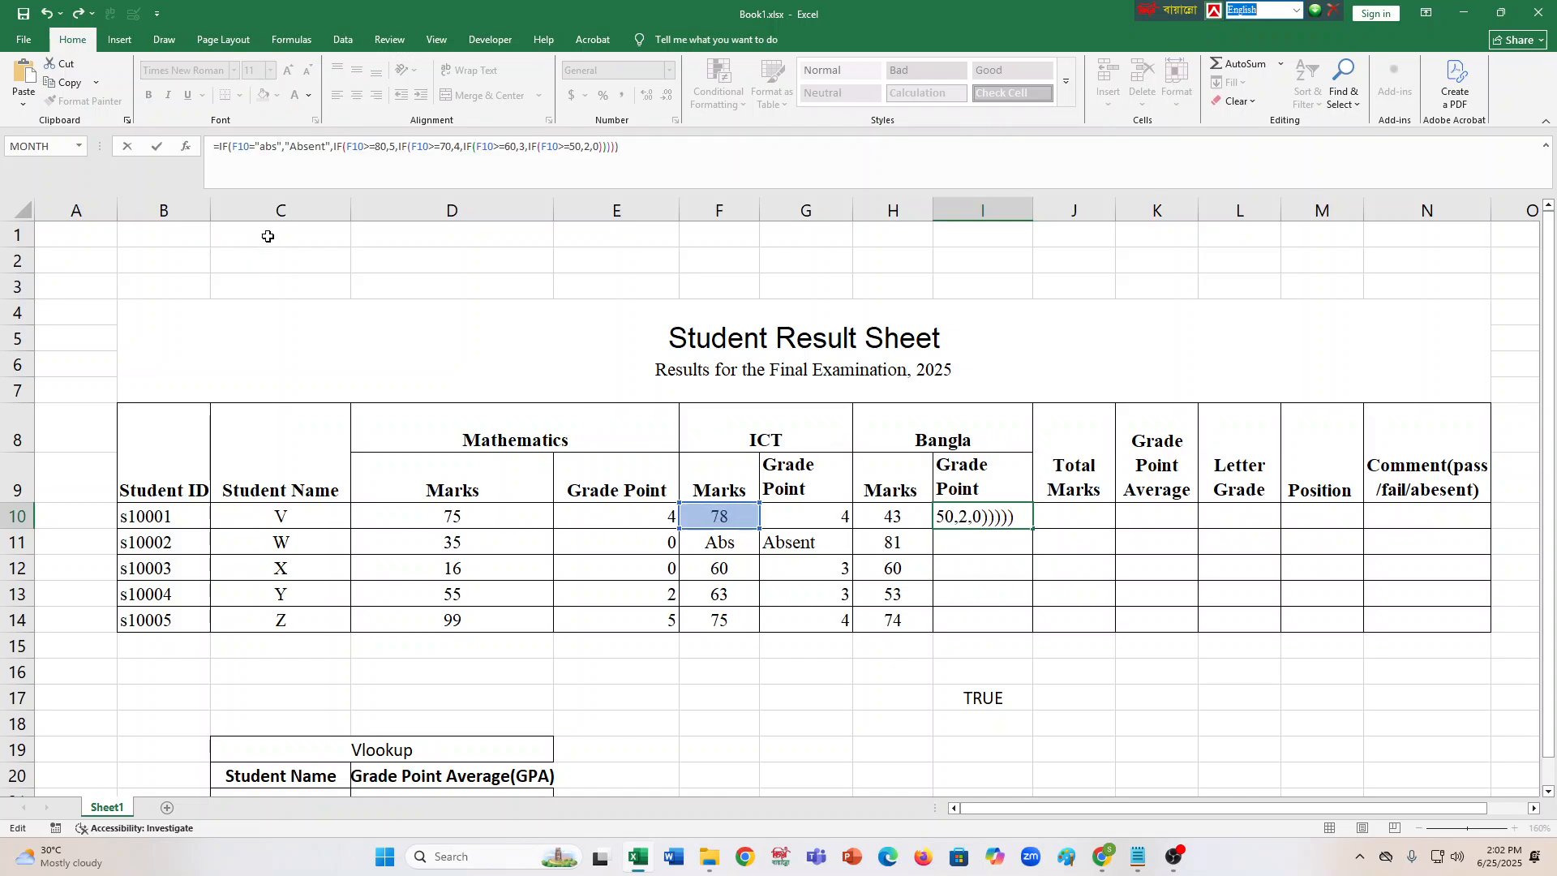
click(242, 146)
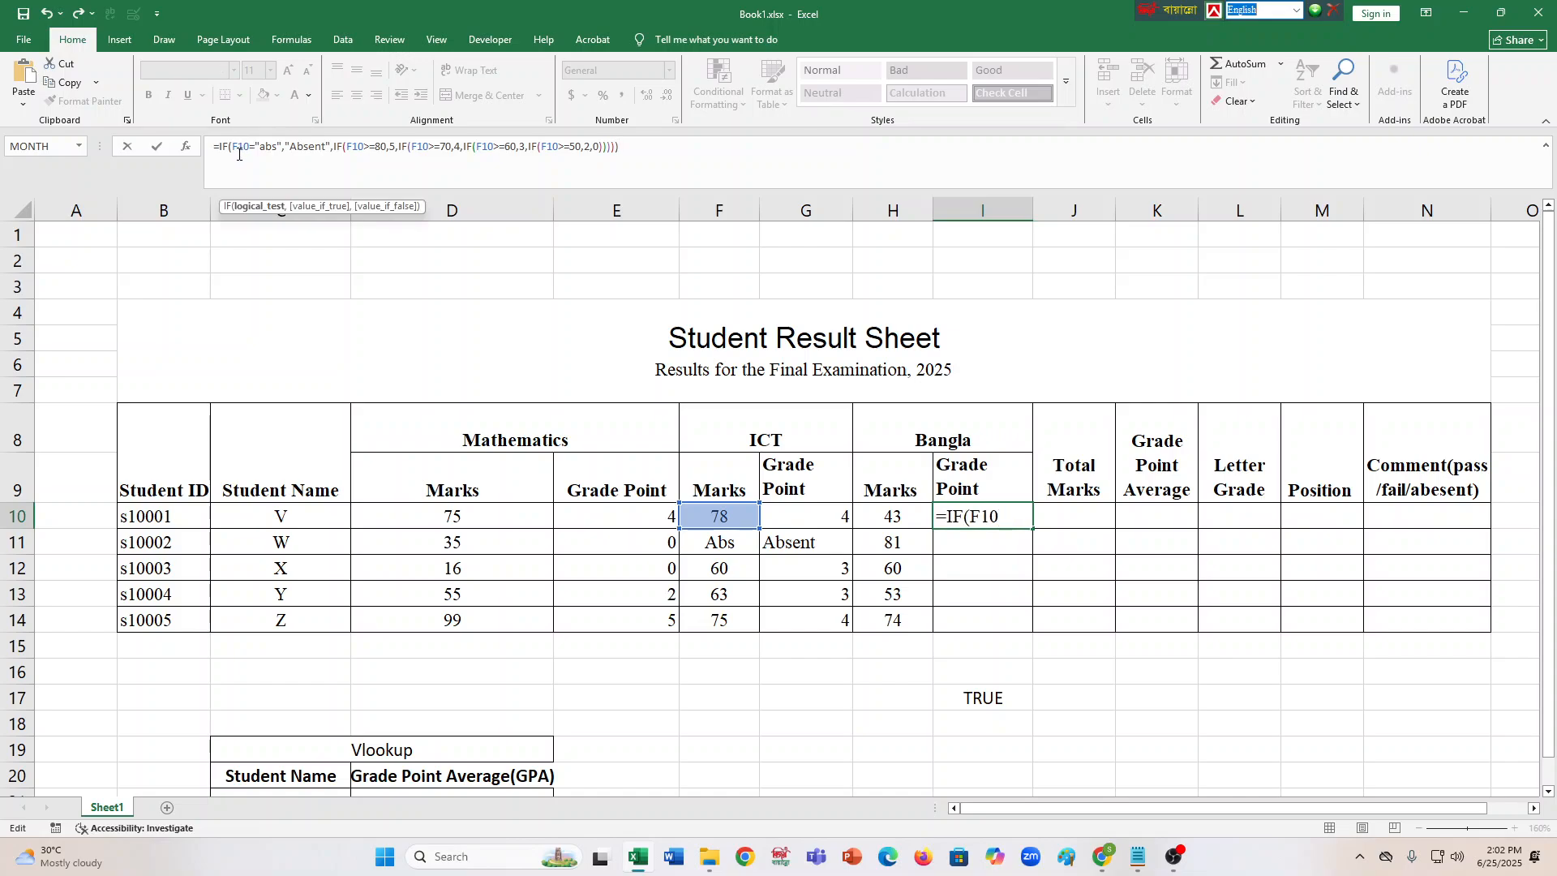
key(BackSpace)
text(h)
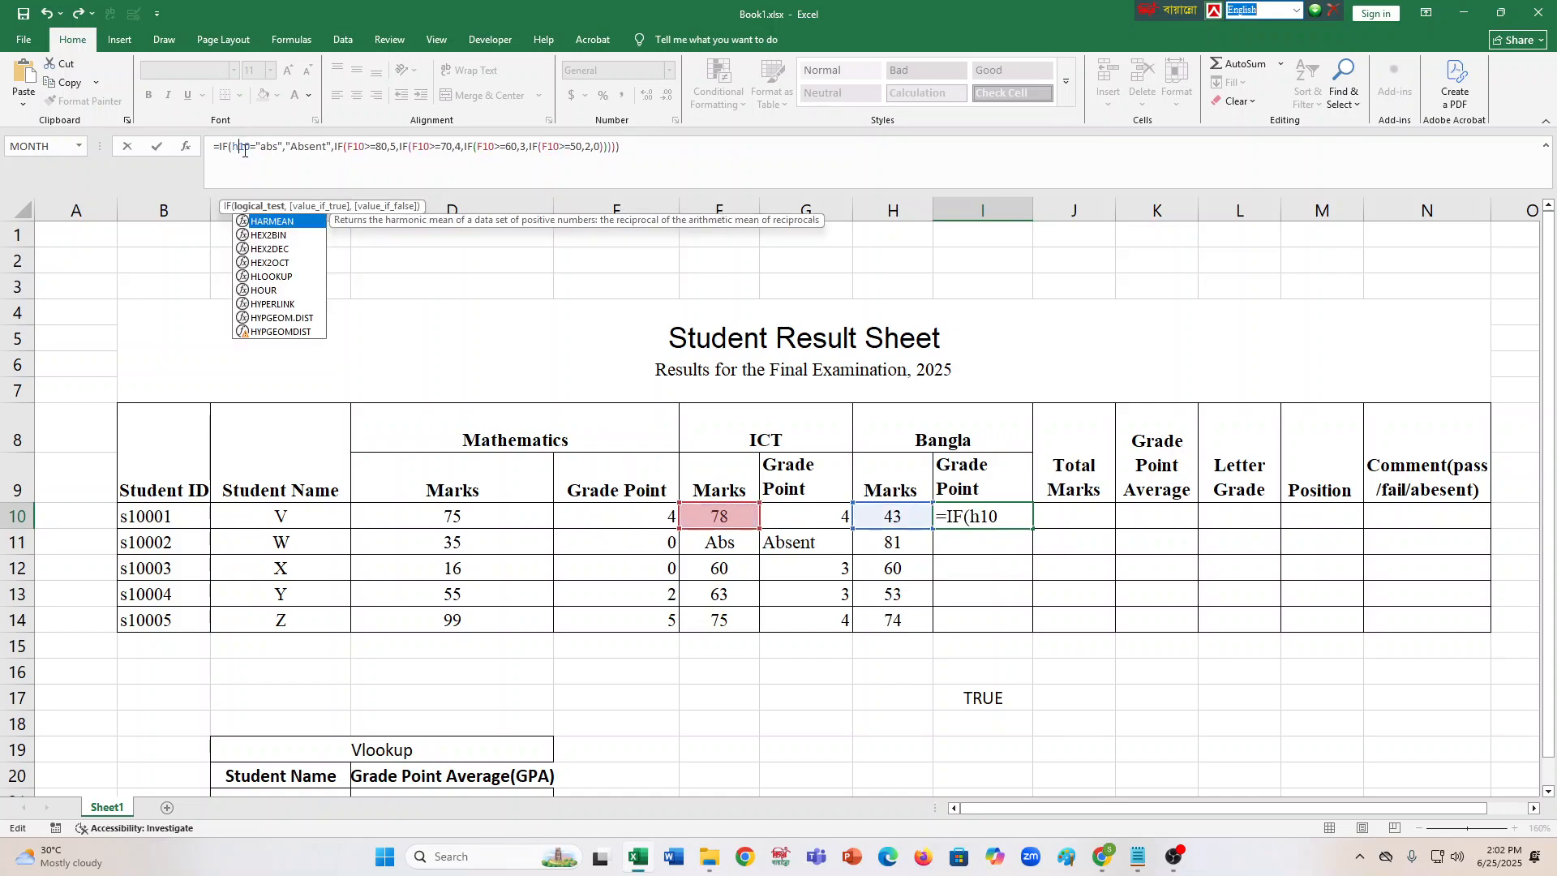
click(358, 146)
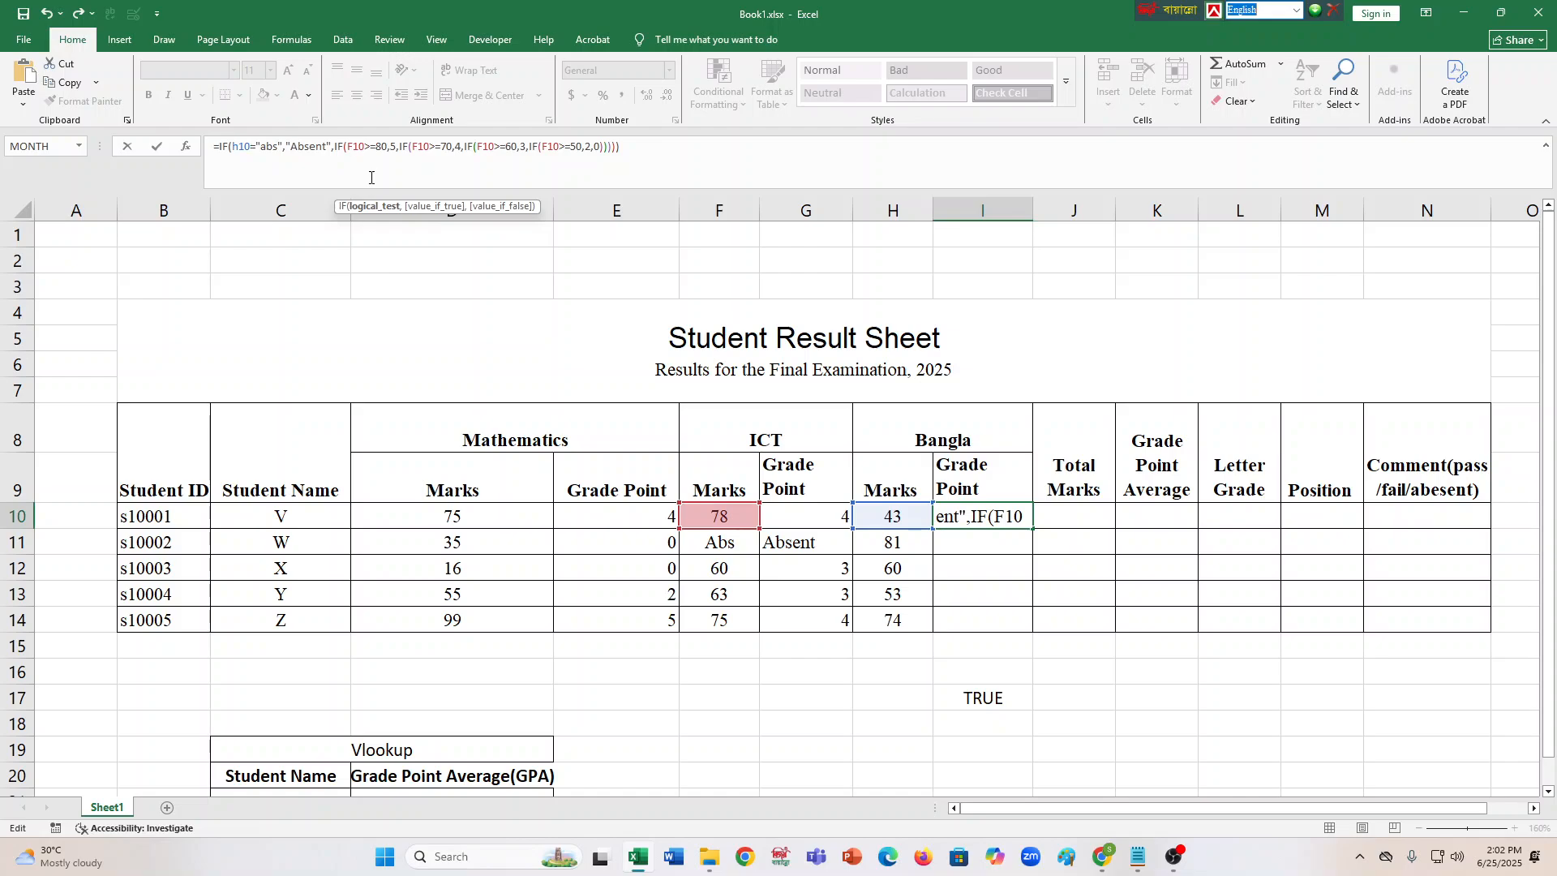
key(BackSpace)
text(h)
click(423, 147)
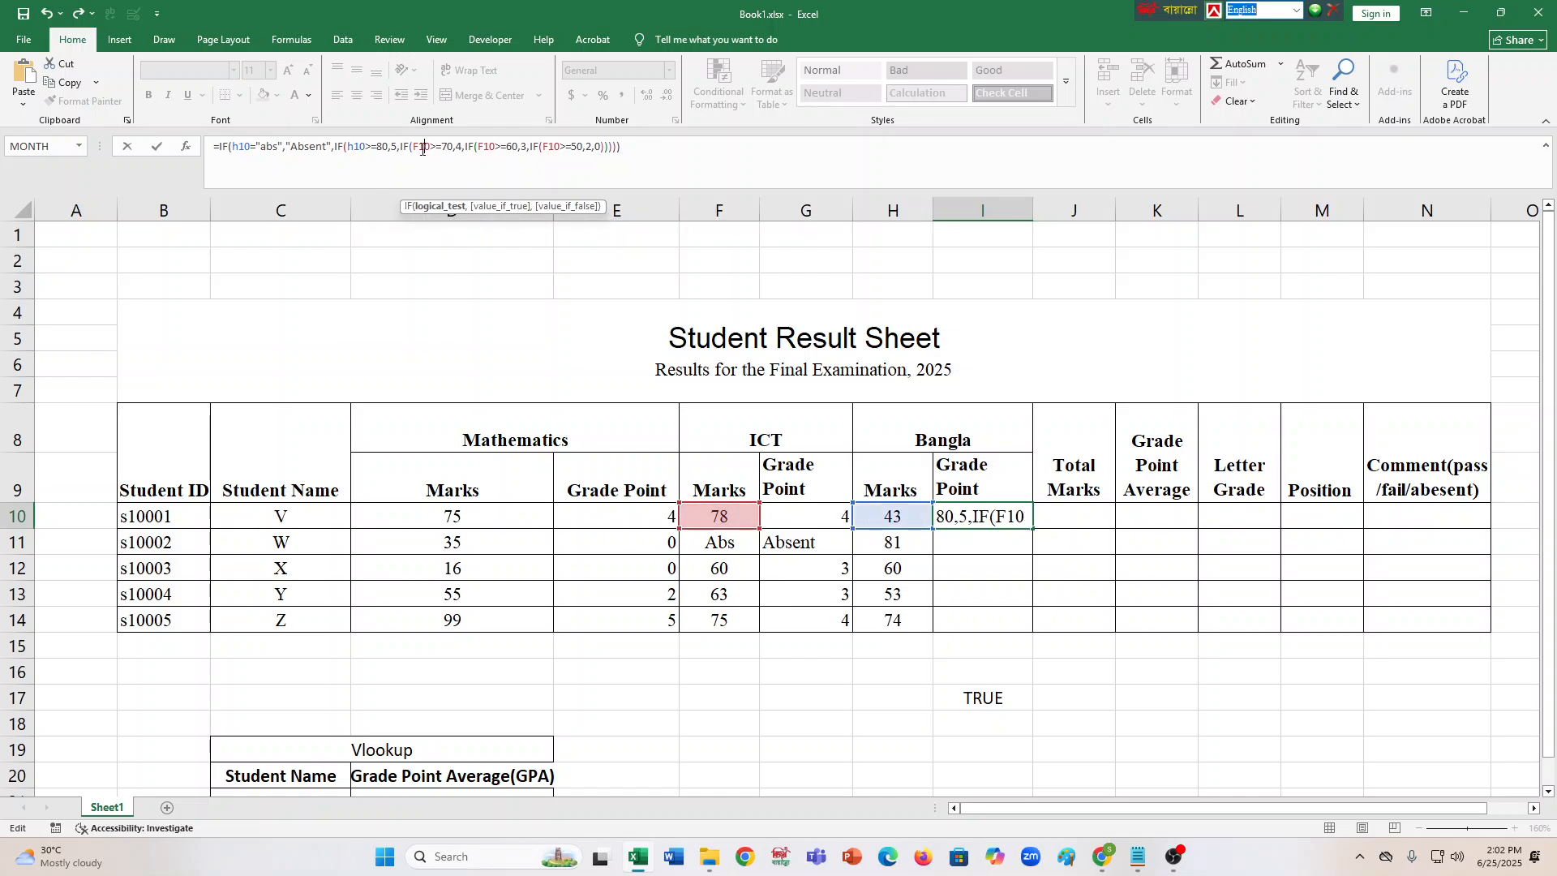
key(BackSpace)
text(h)
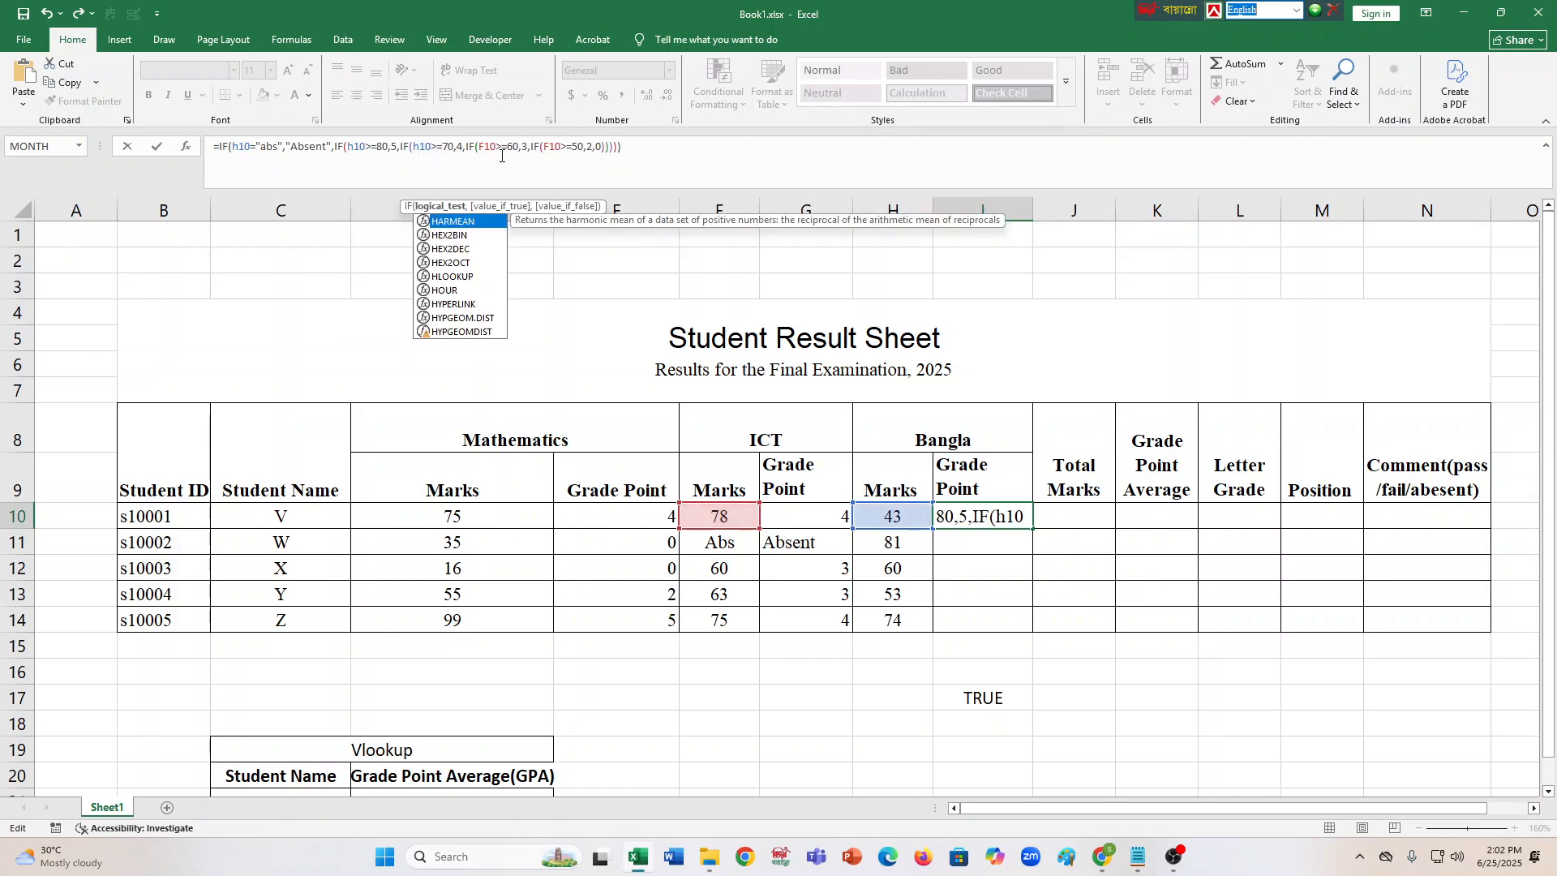
click(487, 147)
key(BackSpace)
text(h)
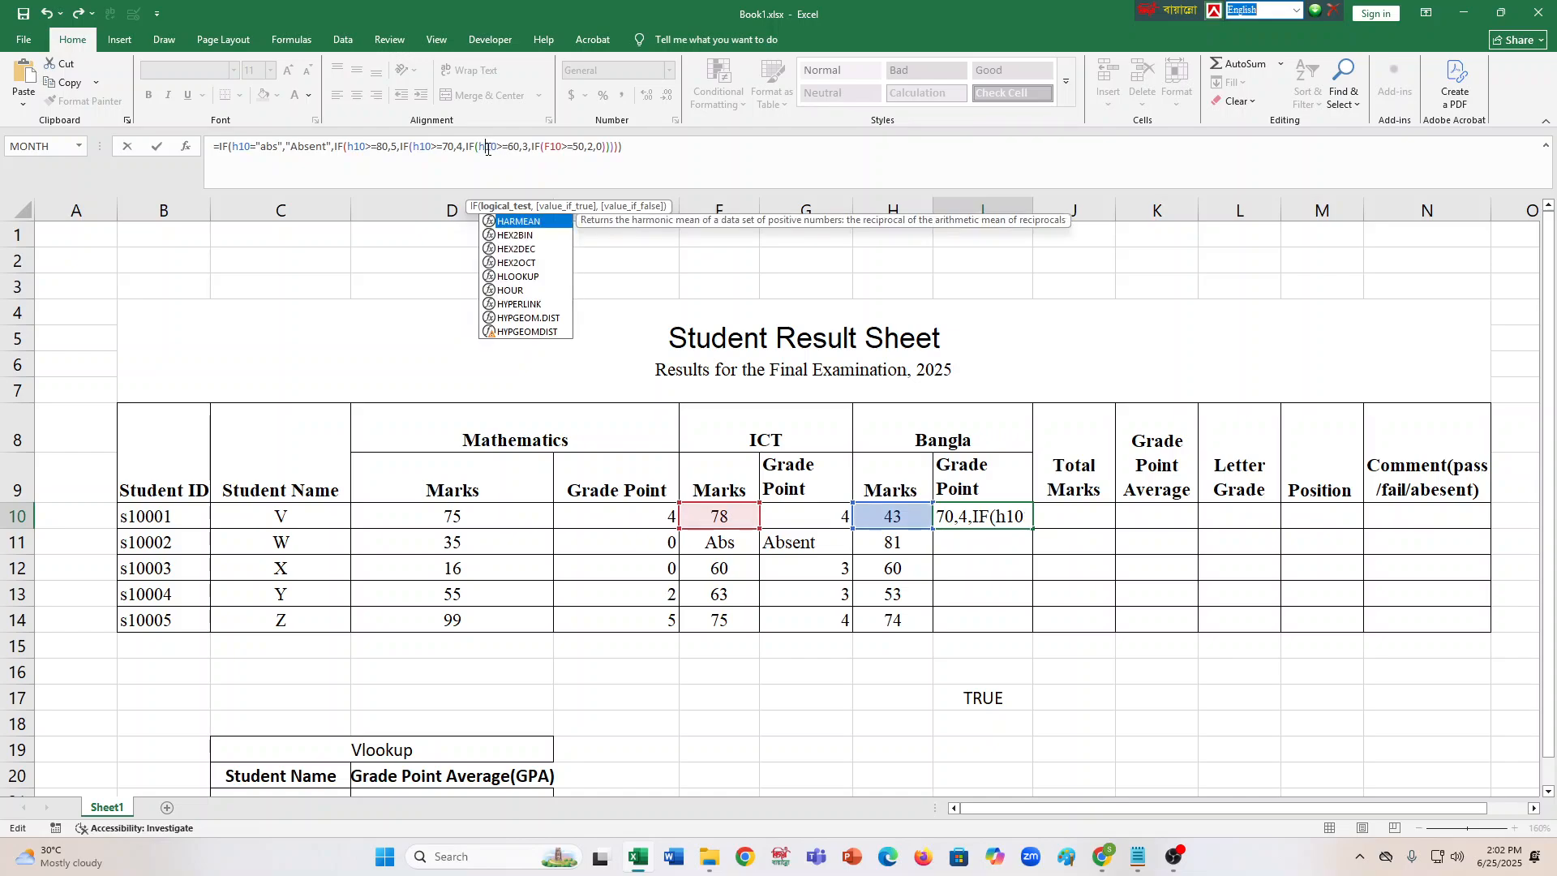
click(552, 148)
key(BackSpace)
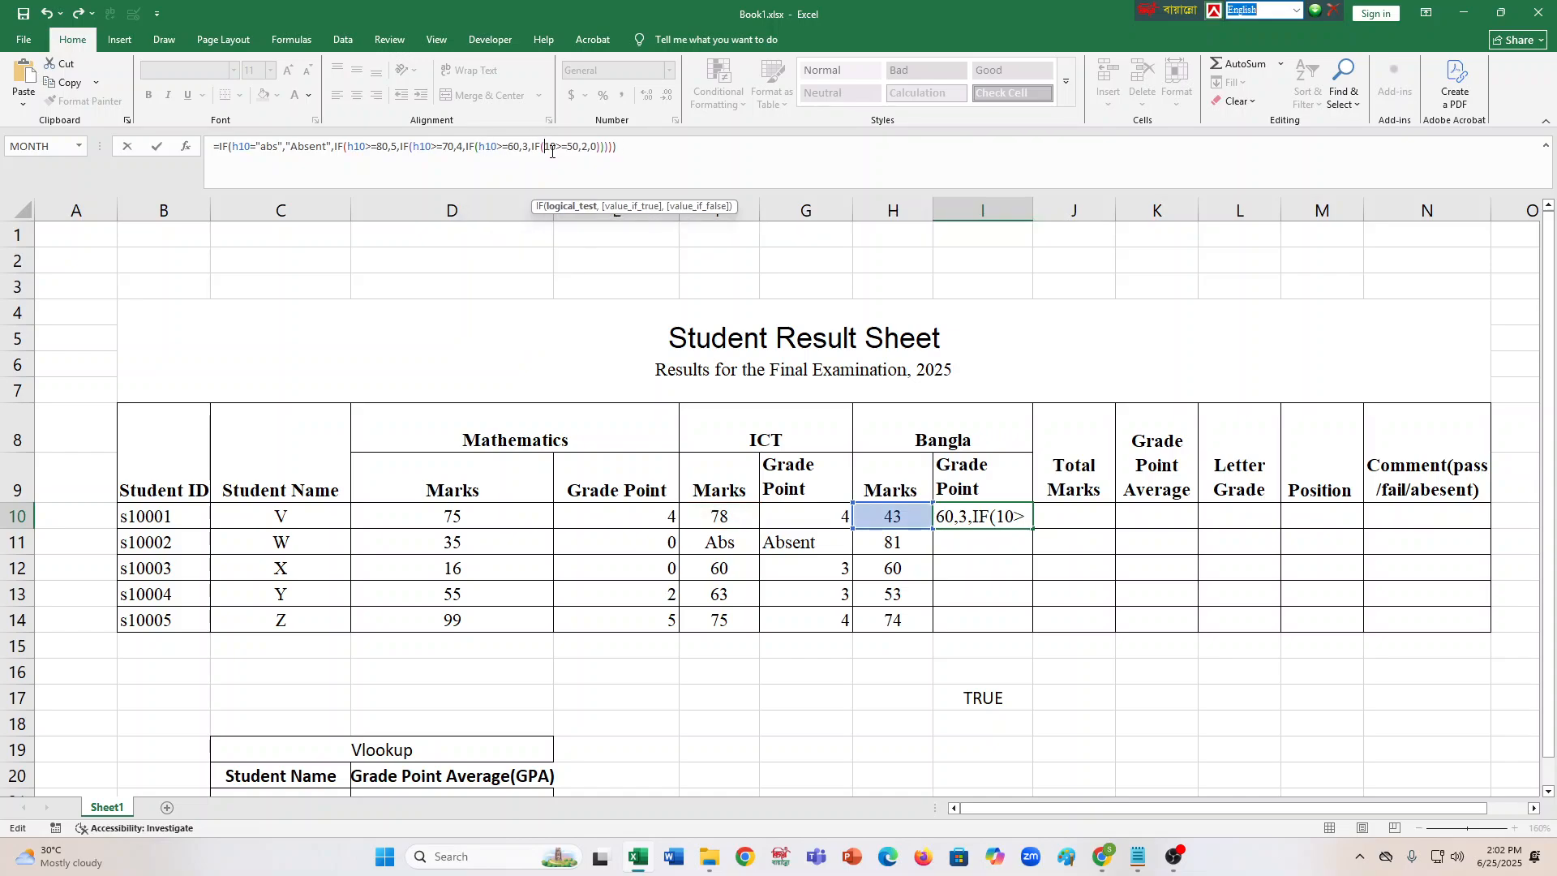
text(h)
click(677, 142)
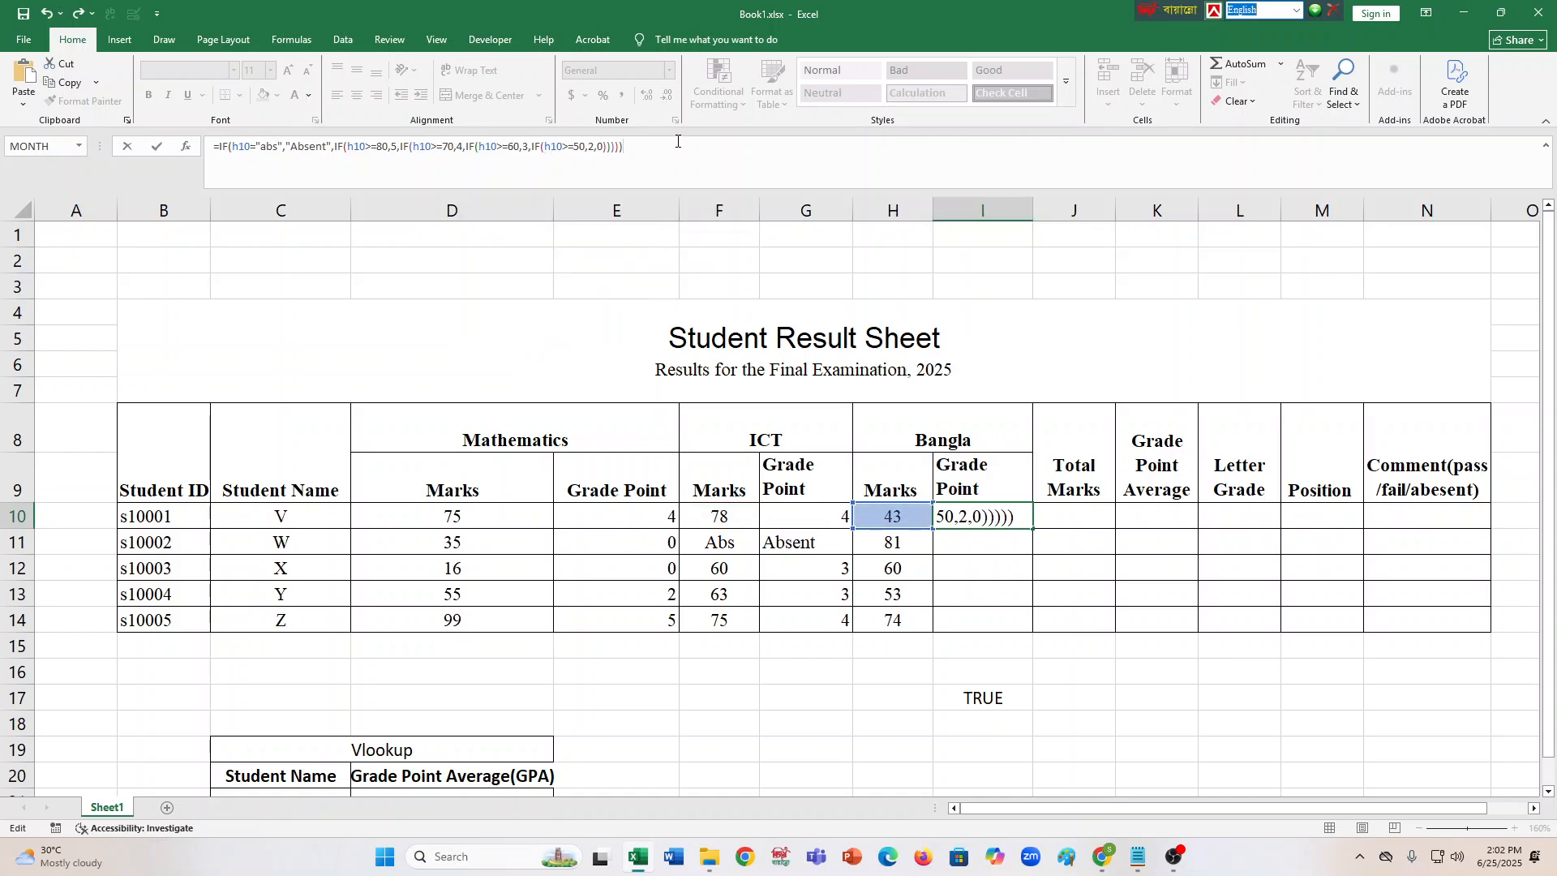
key(Return)
Fill the Bangla grade point formula from I10 down through I14.
click(1017, 516)
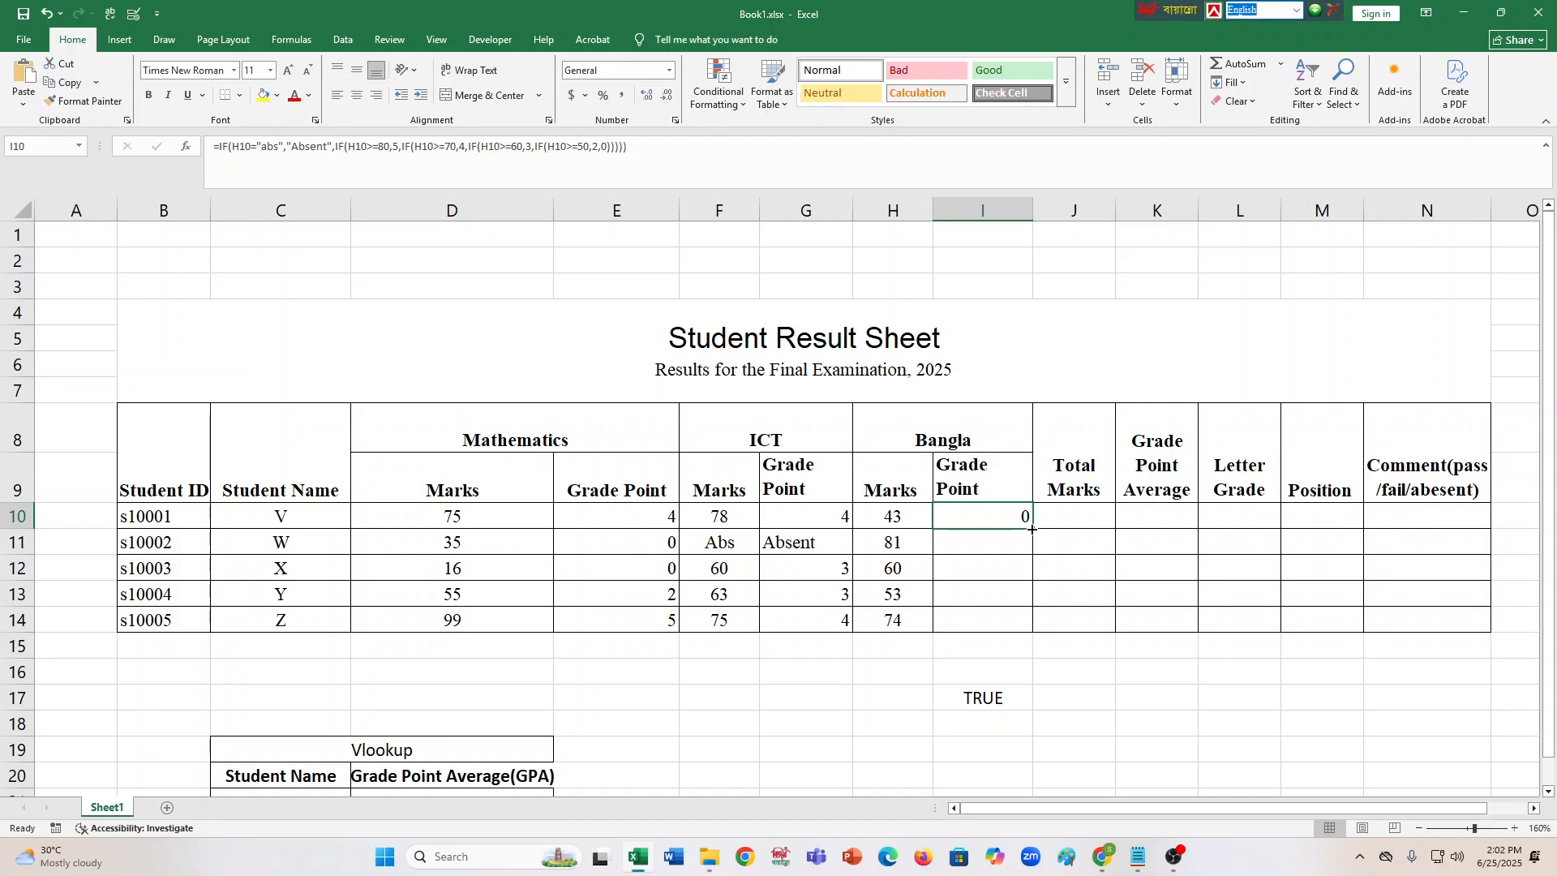
drag(1032, 530, 1009, 626)
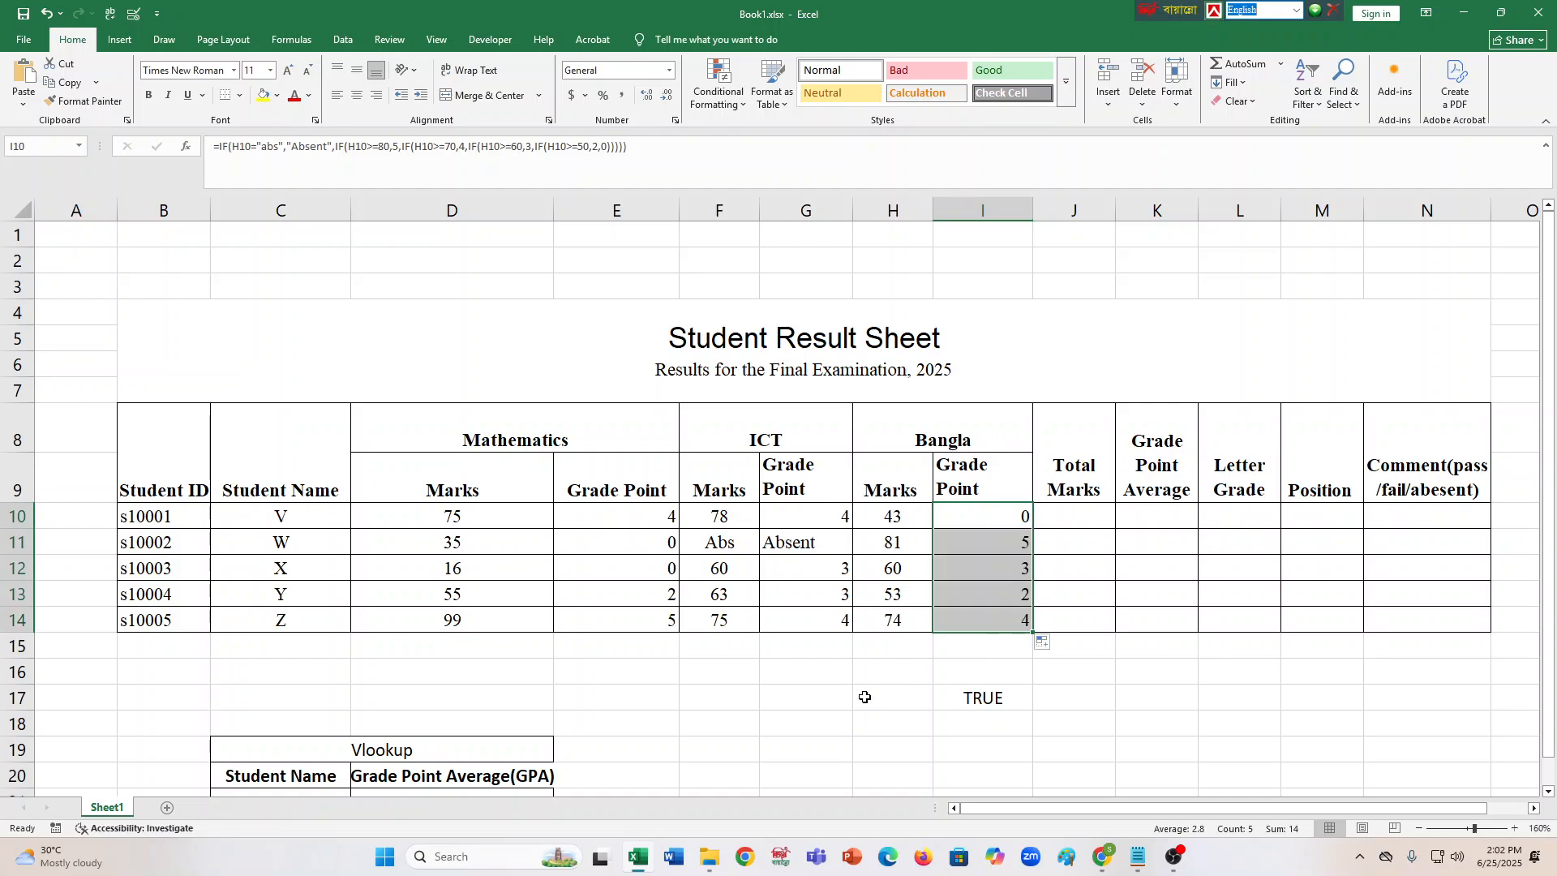
Enter the formula =D10+F10+H10 in J10 to add the first student's three subject marks as Total Marks.
click(787, 550)
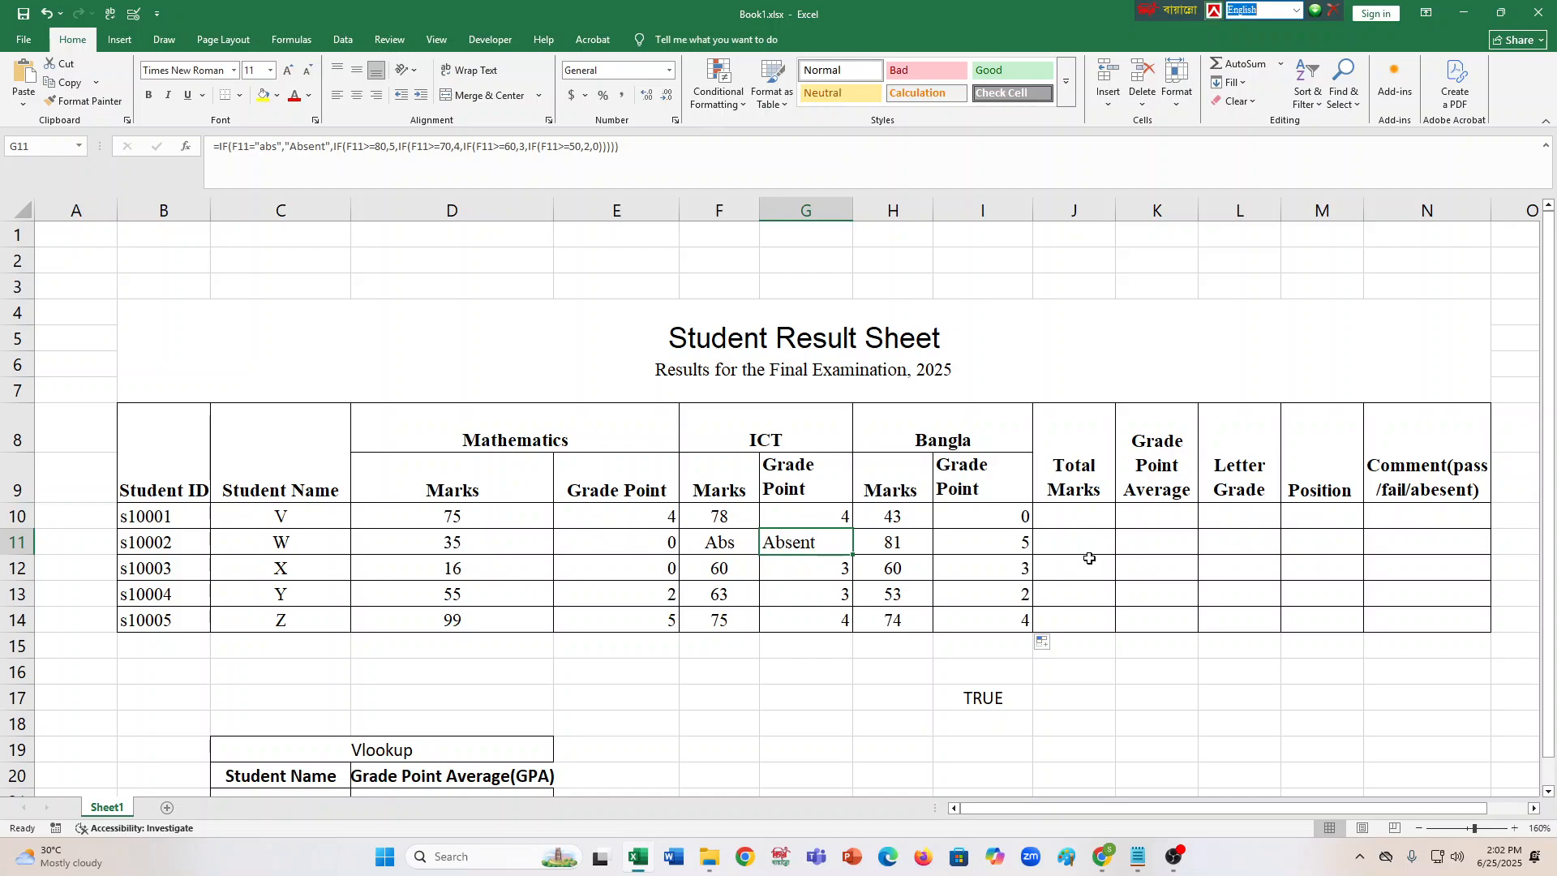
click(1071, 508)
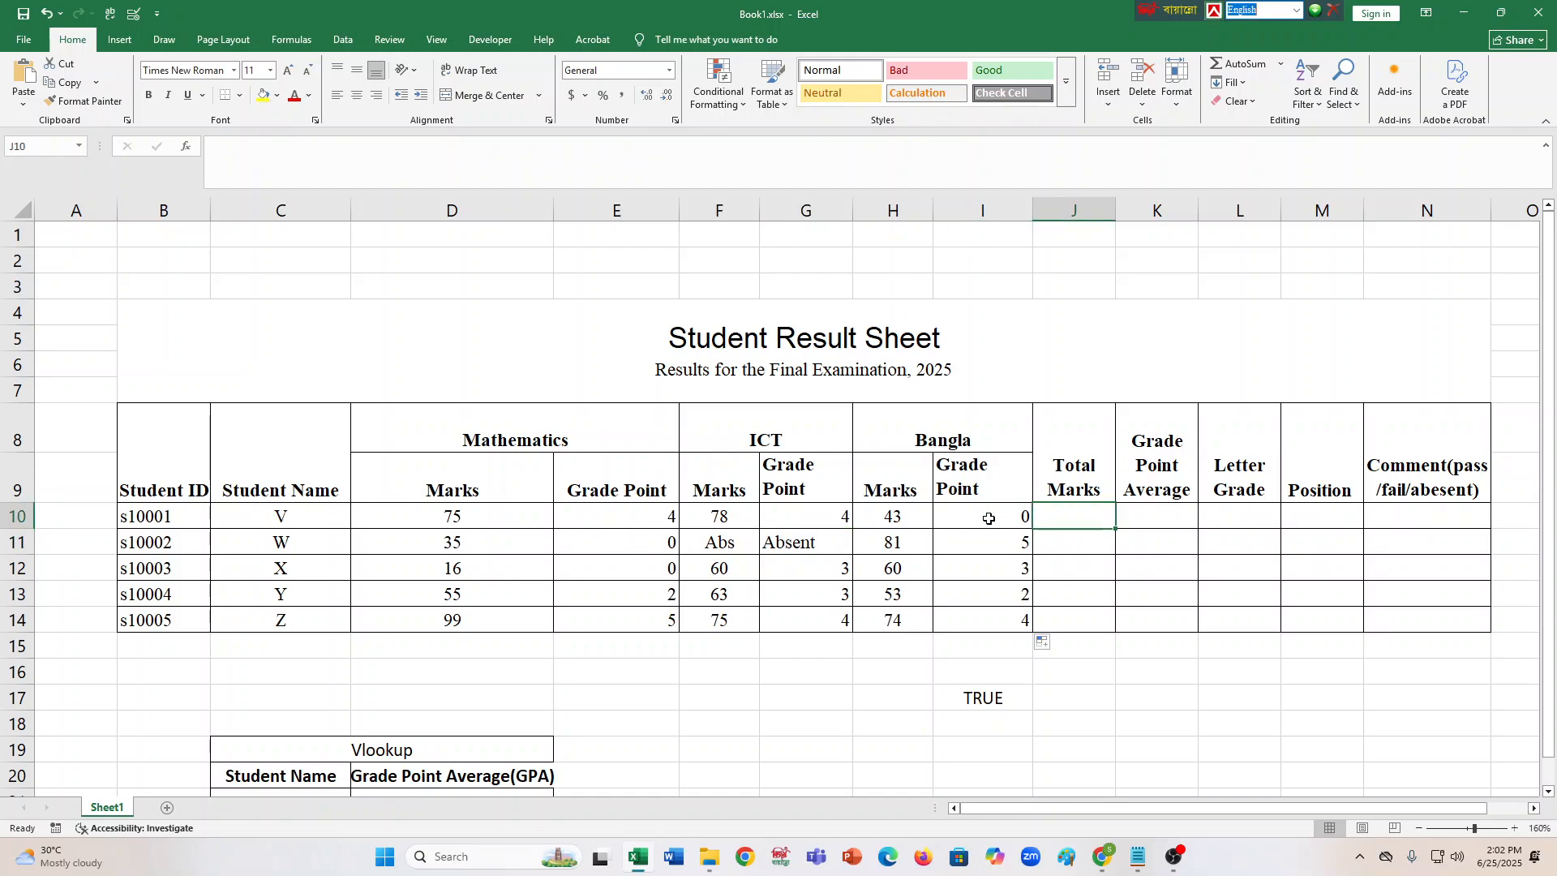
text(=)
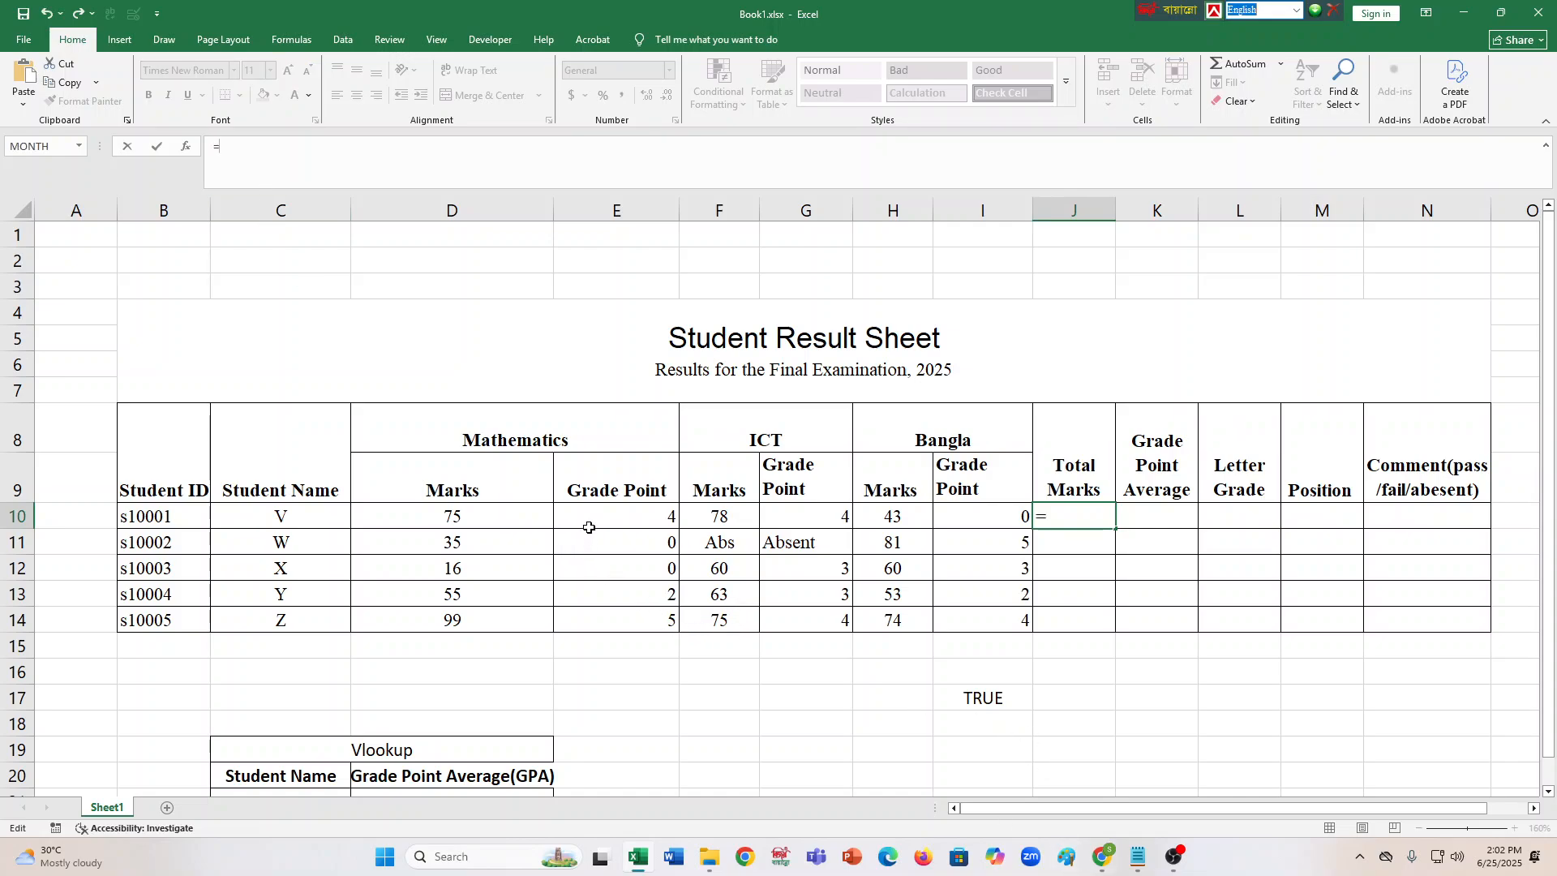
click(477, 519)
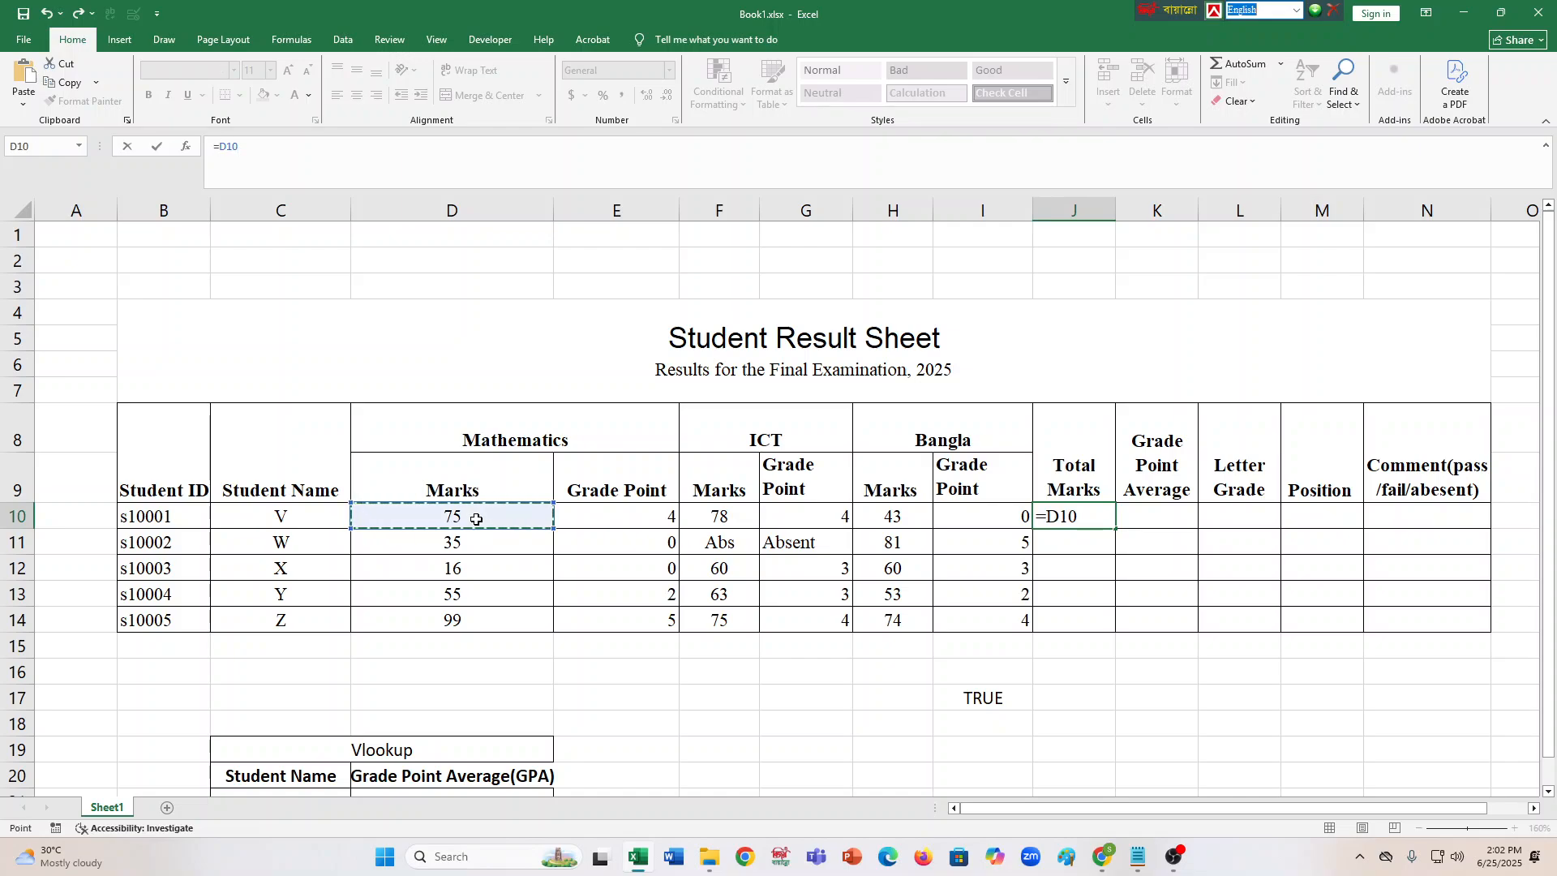
text(+)
click(693, 517)
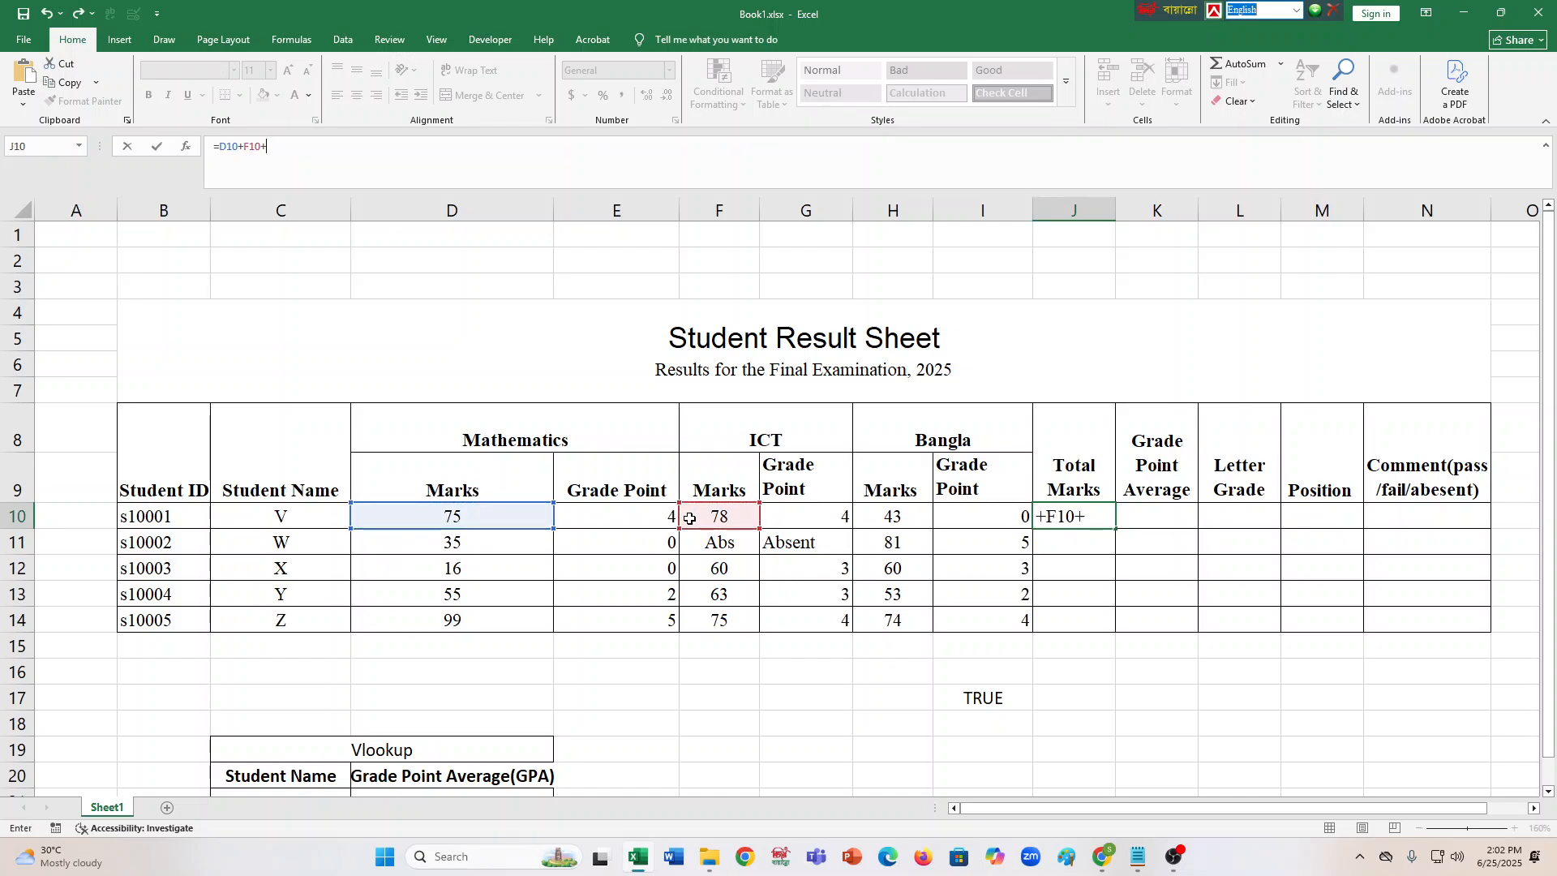
text(+)
click(915, 523)
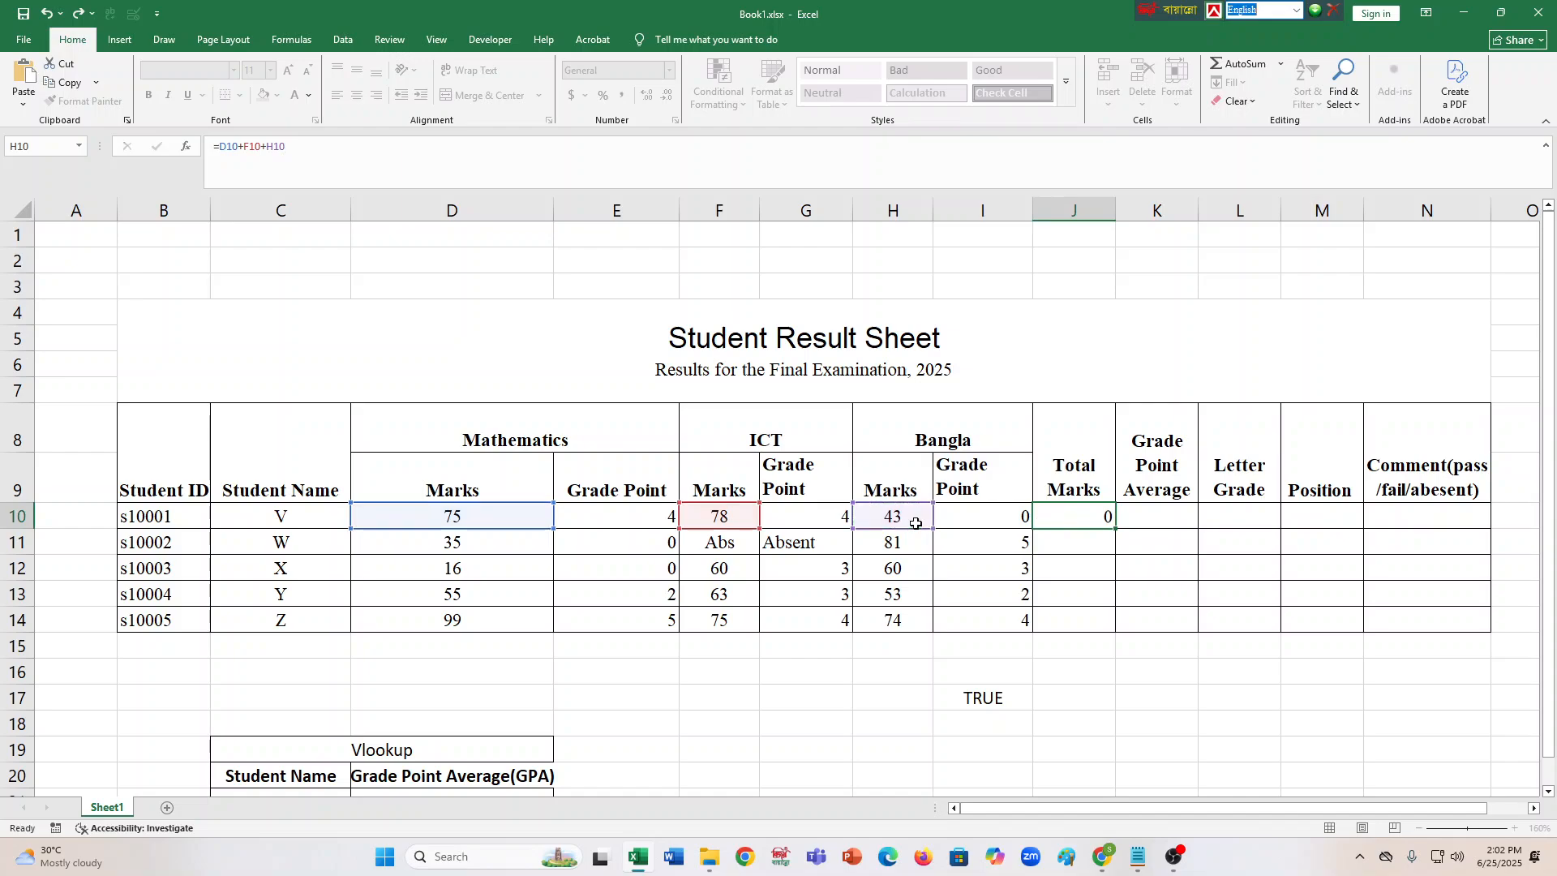
key(Return)
Fill the Total Marks addition formula from J10 down through J14 and select J11 to check its formula.
click(1094, 523)
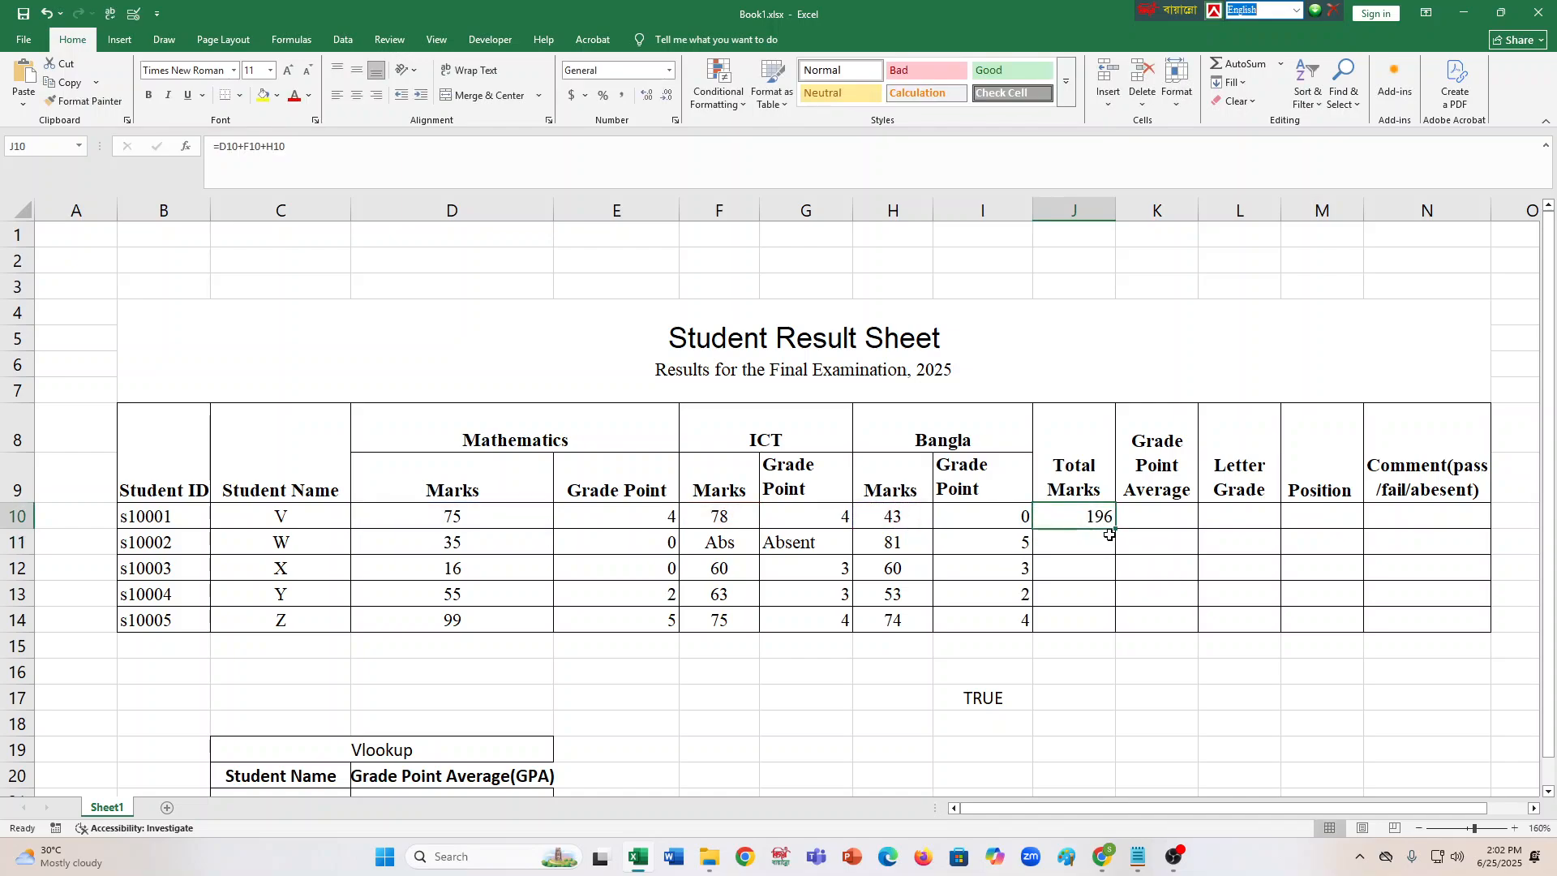
drag(1116, 529, 1118, 636)
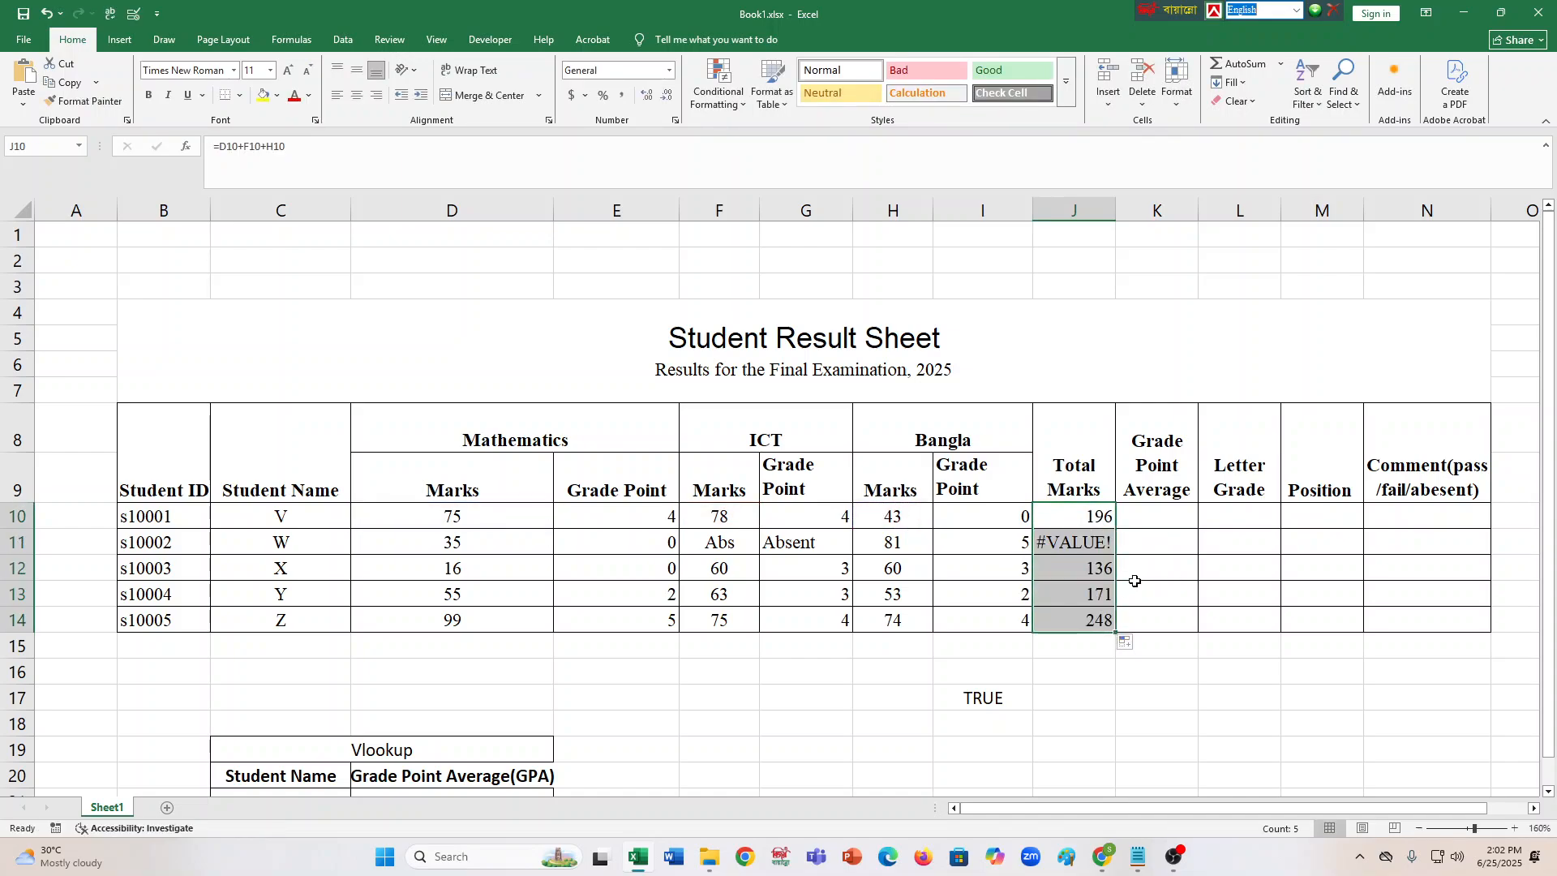
click(1077, 544)
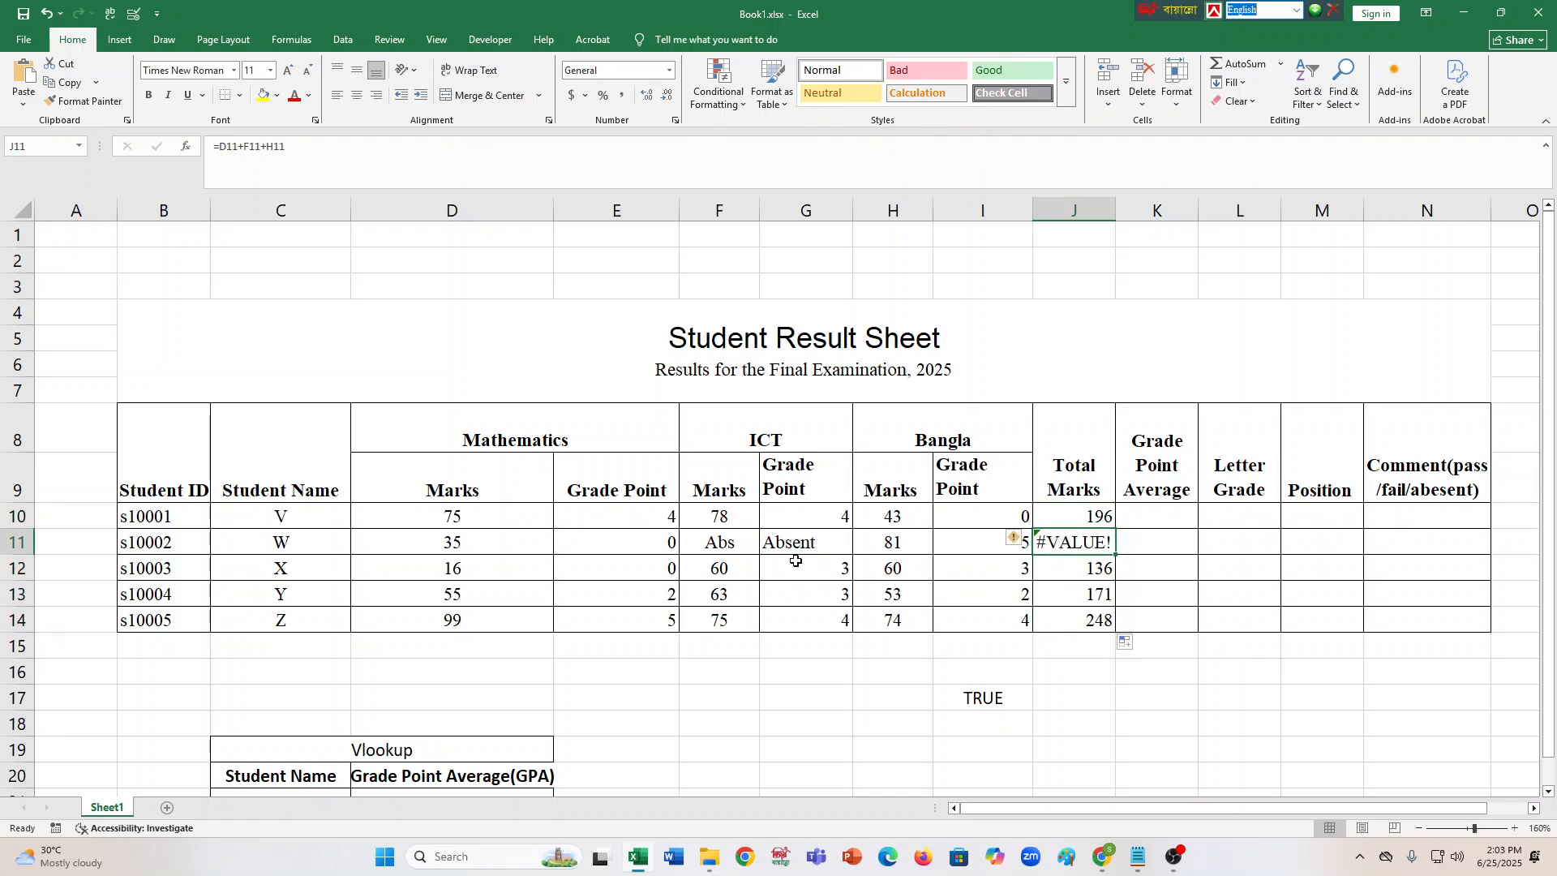
Clear the addition formula in J10, keeping only the equals sign.
click(1102, 519)
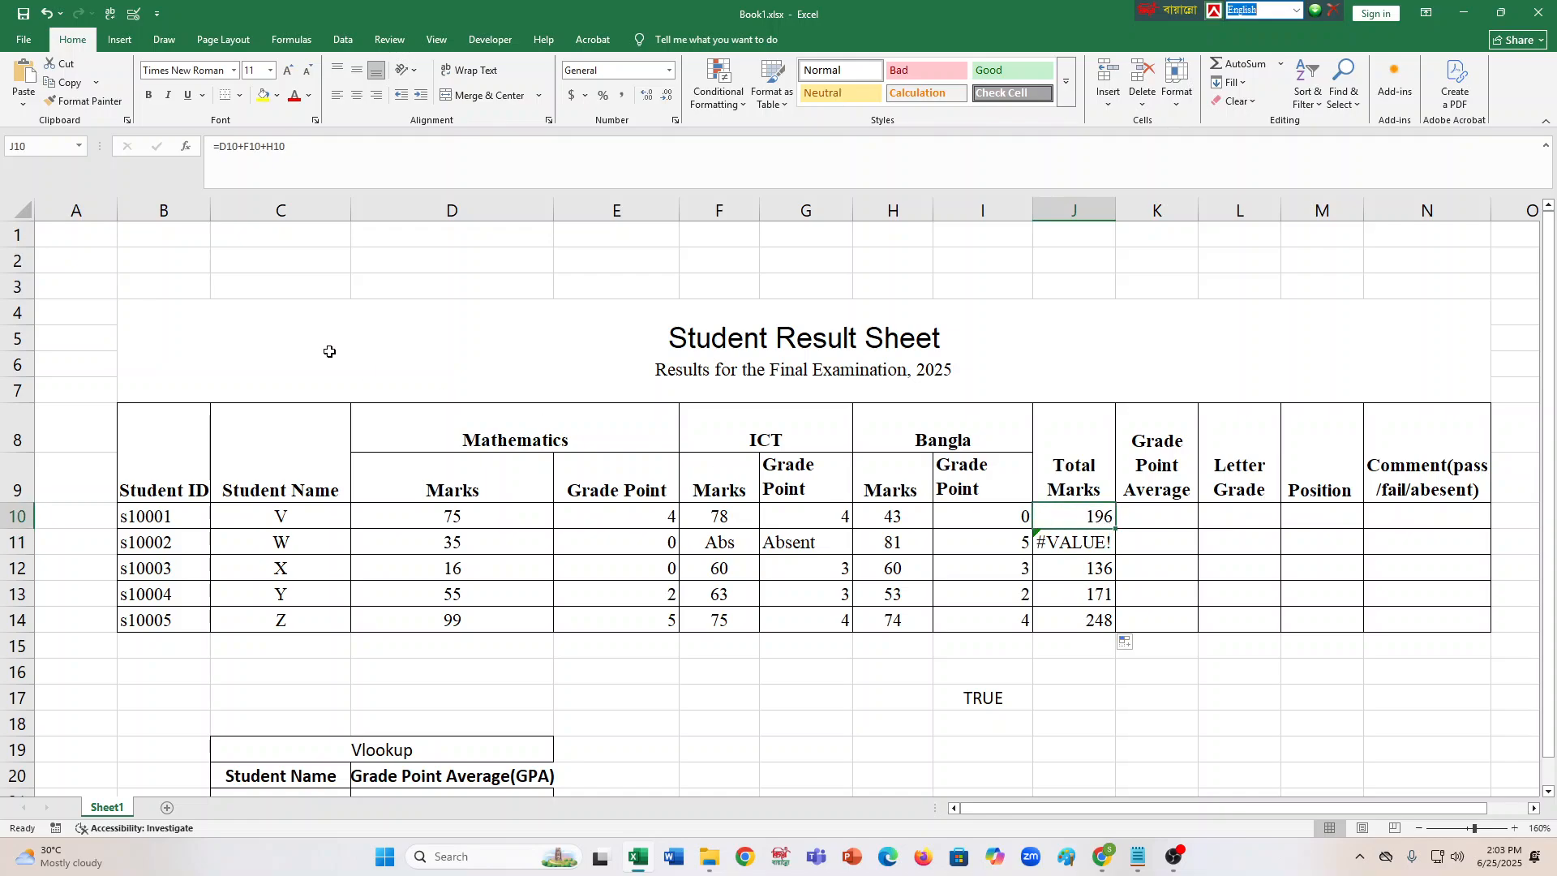
click(378, 156)
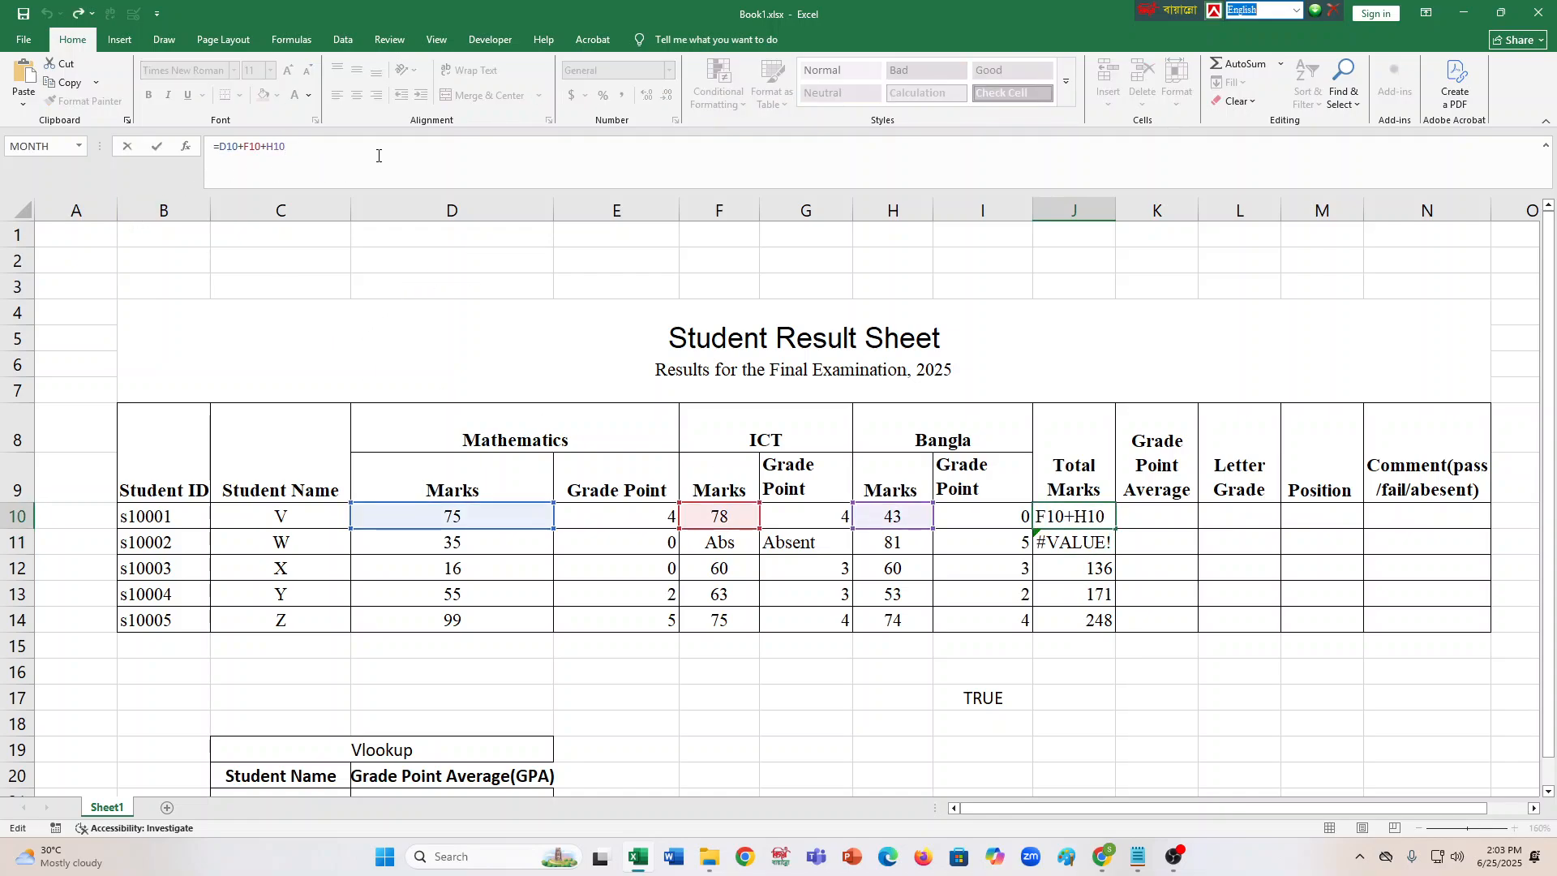
key(BackSpace)
key(BackSpace)
key(BackSpace)
key(BackSpace)
key(BackSpace)
key(BackSpace)
key(BackSpace)
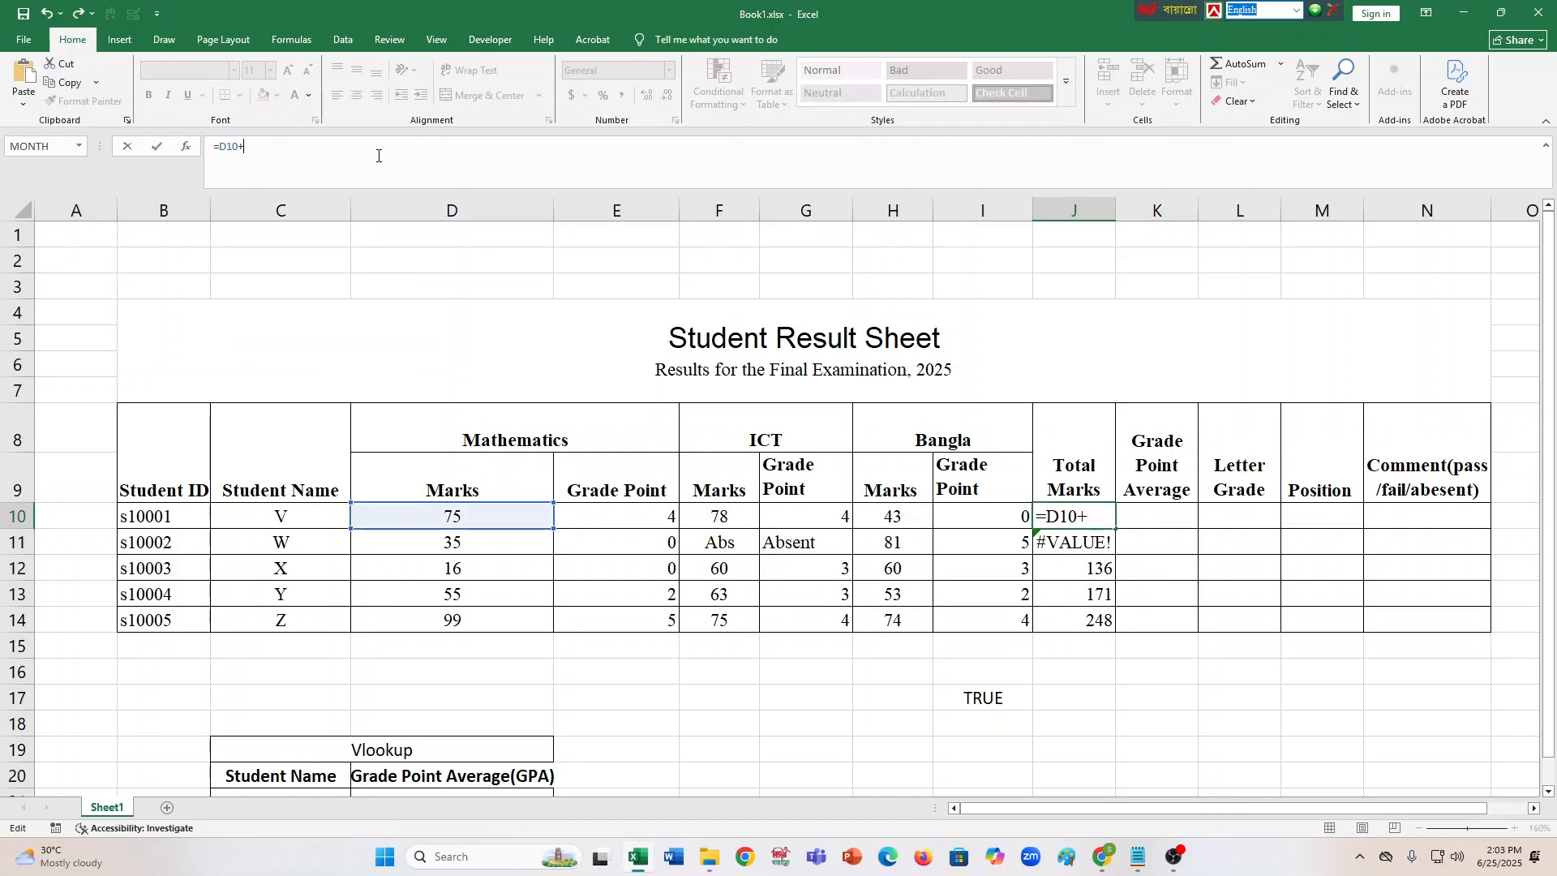
key(BackSpace)
key(BackSpace)
key(BackSpace)
key(BackSpace)
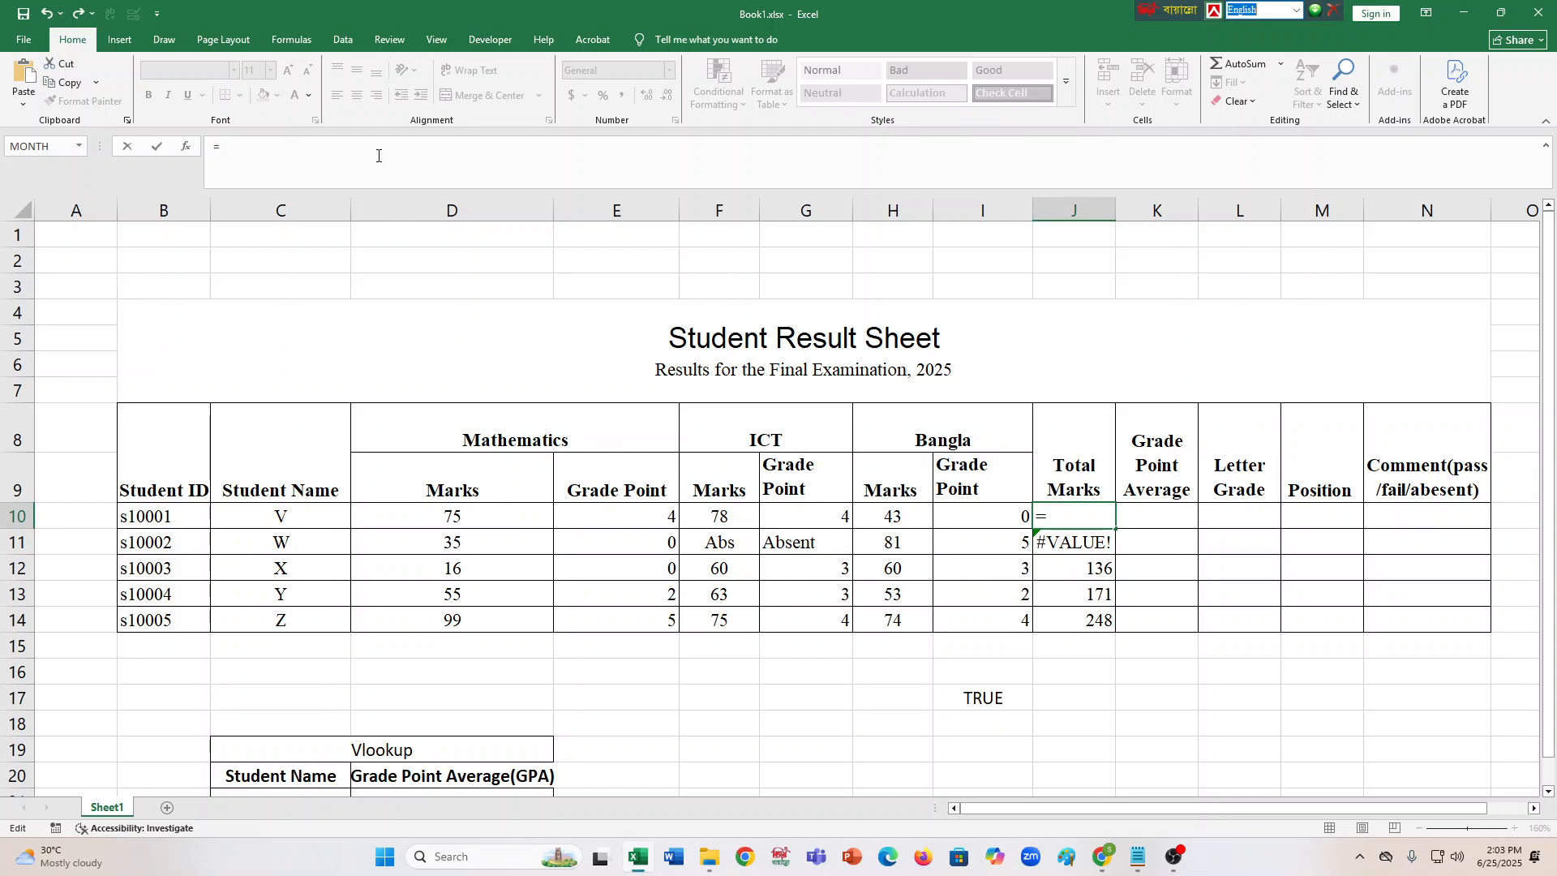
Start an IF formula in J10 with an OR test for whether D10, F10 or H10 equals "abs".
text(if)
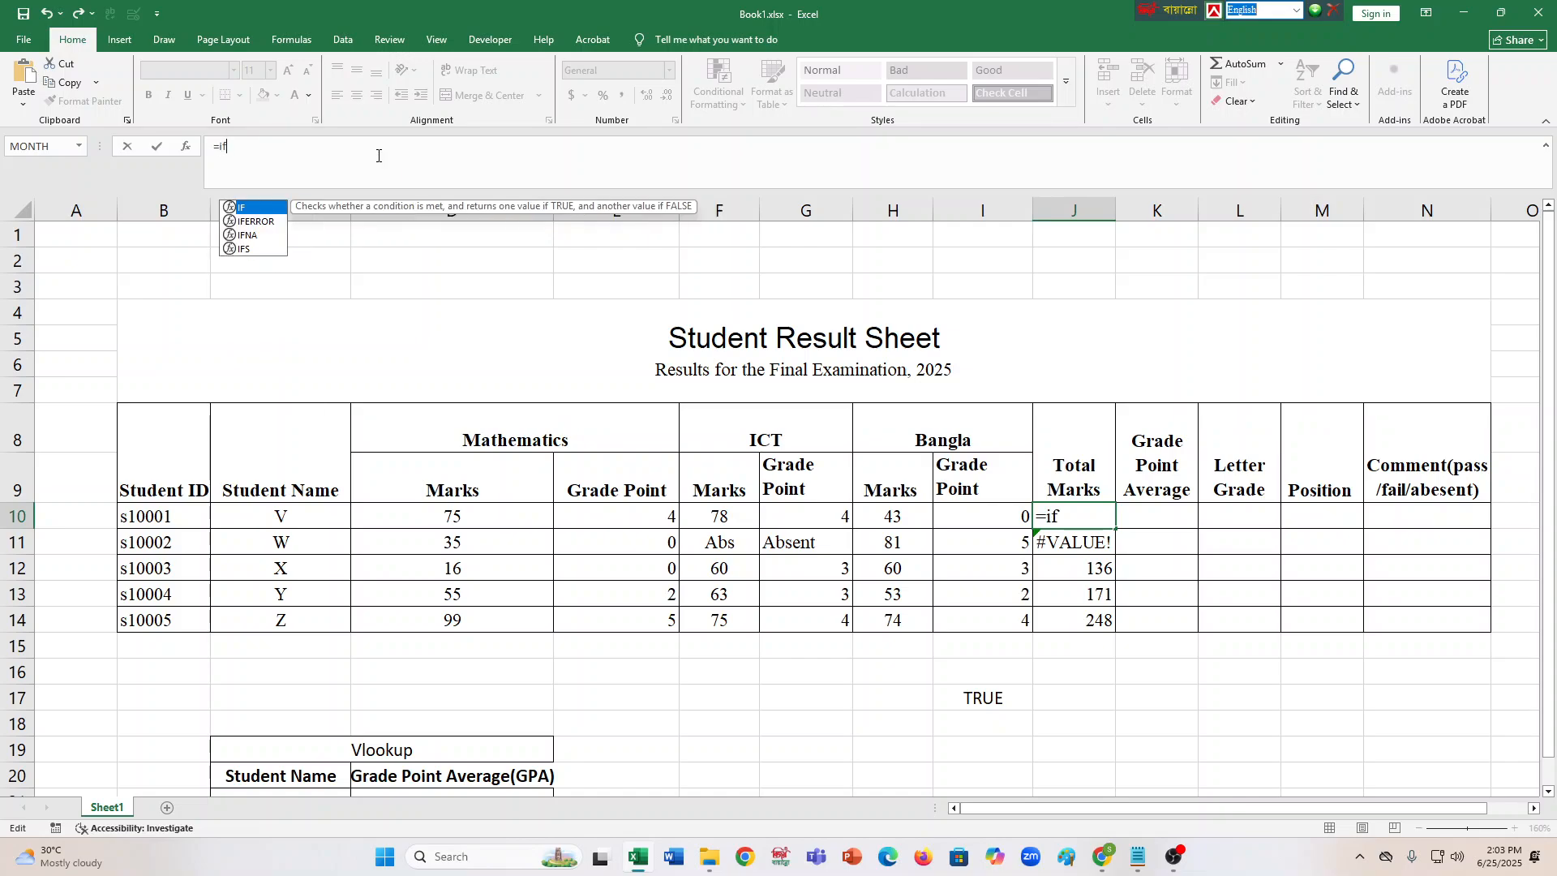
text((o)
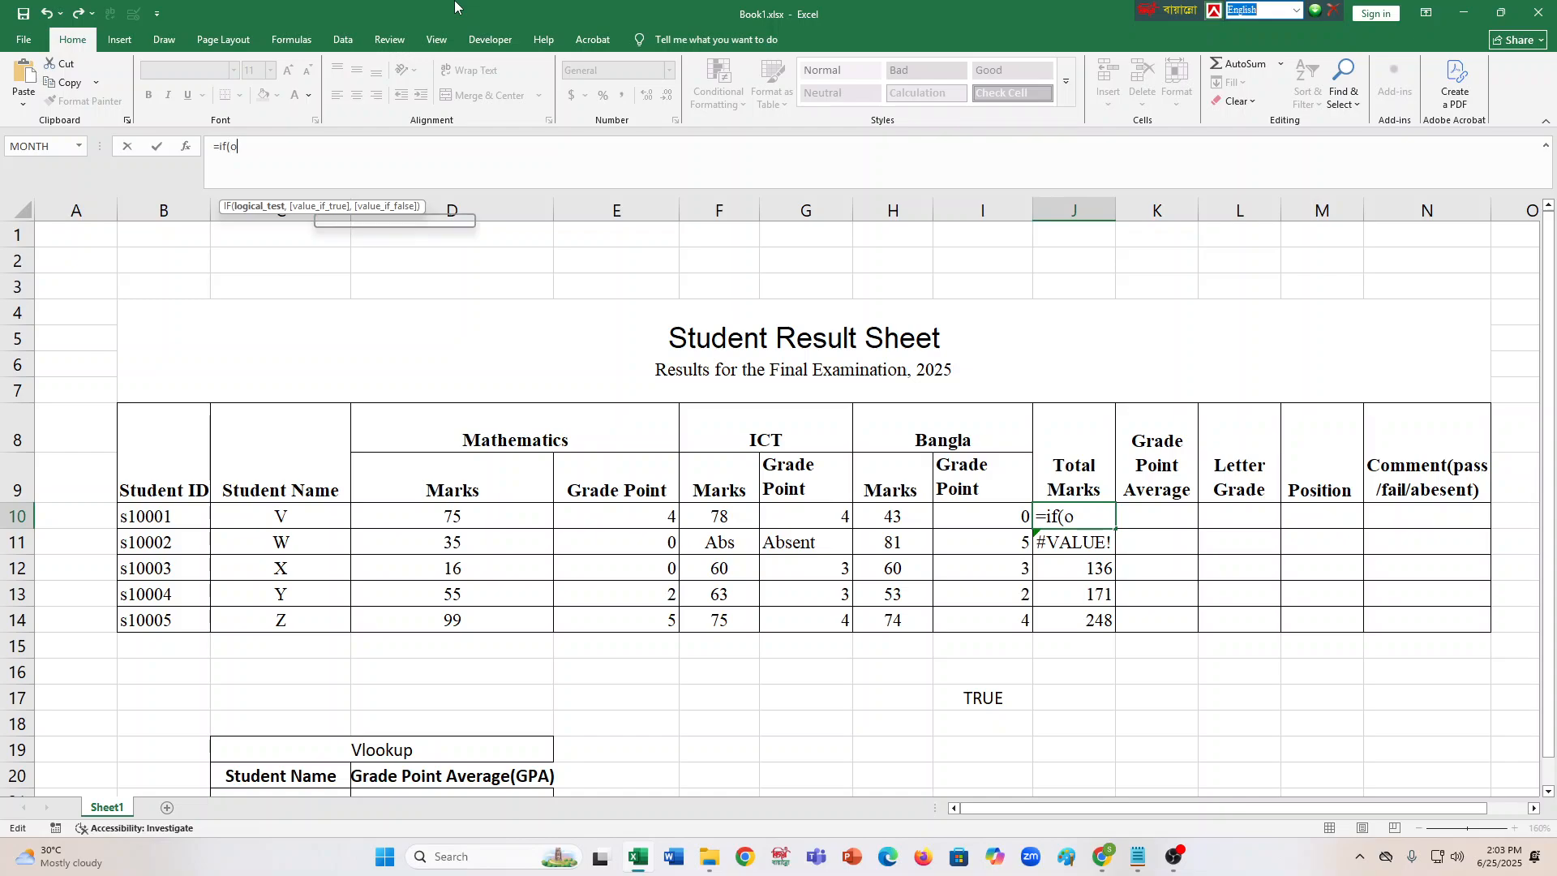
text(r)
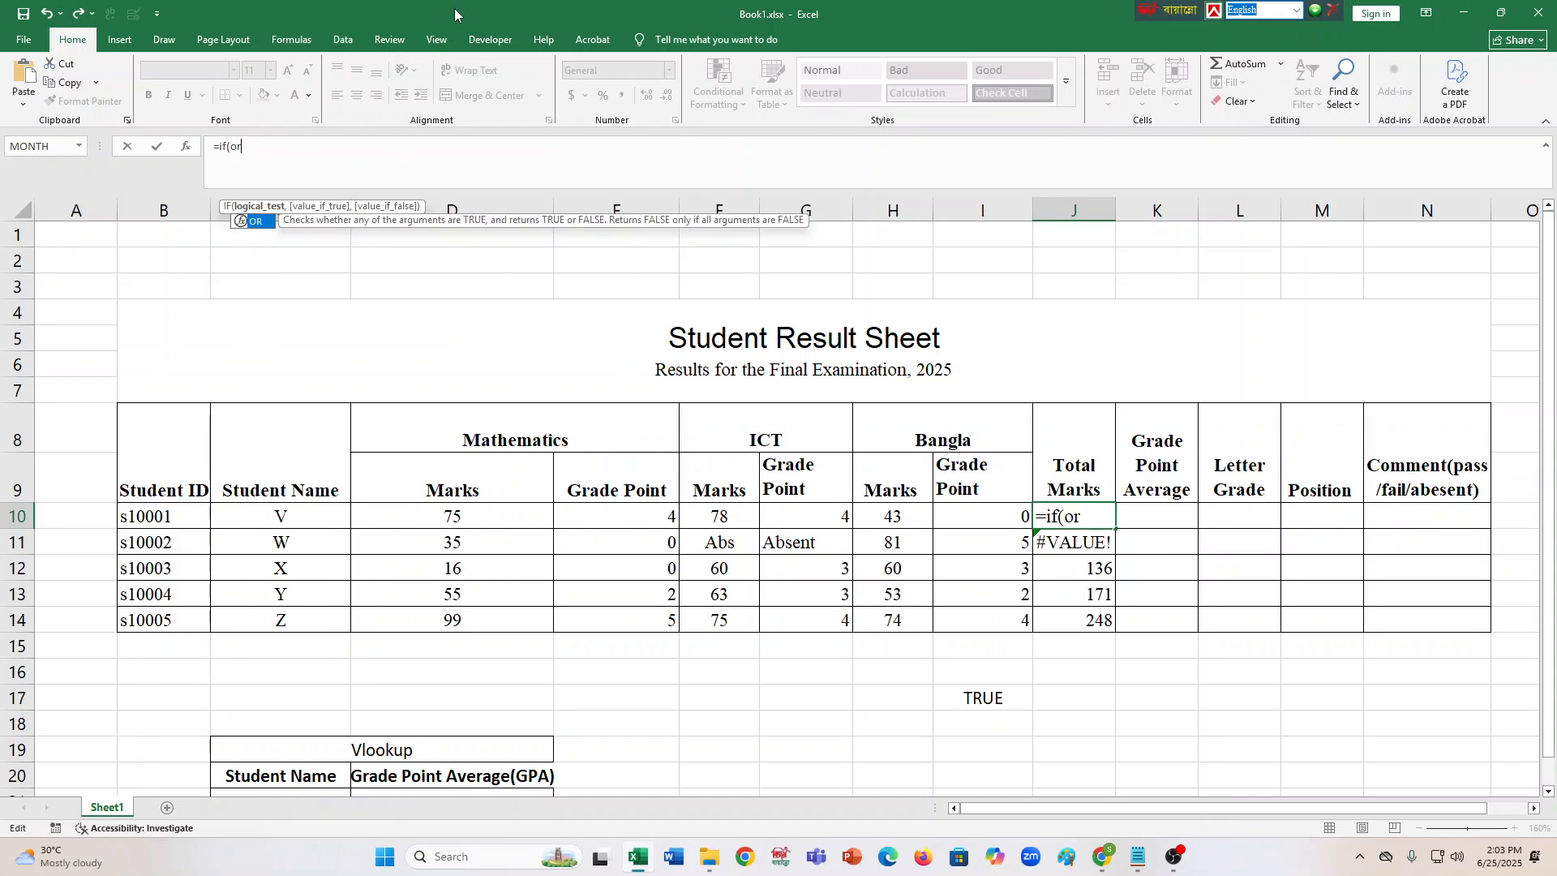
text(()
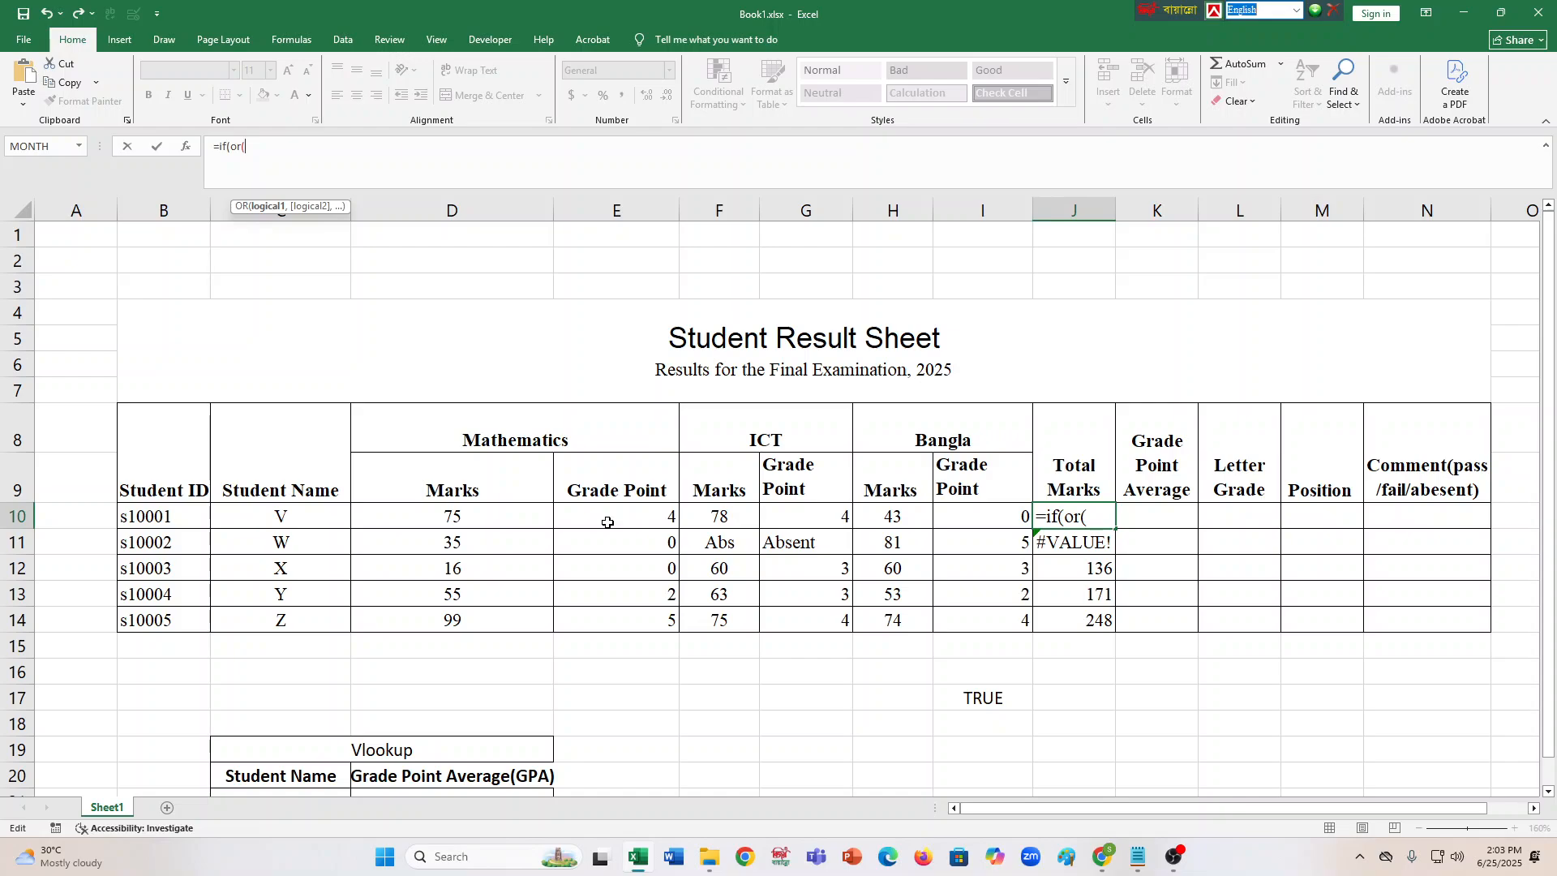
click(505, 519)
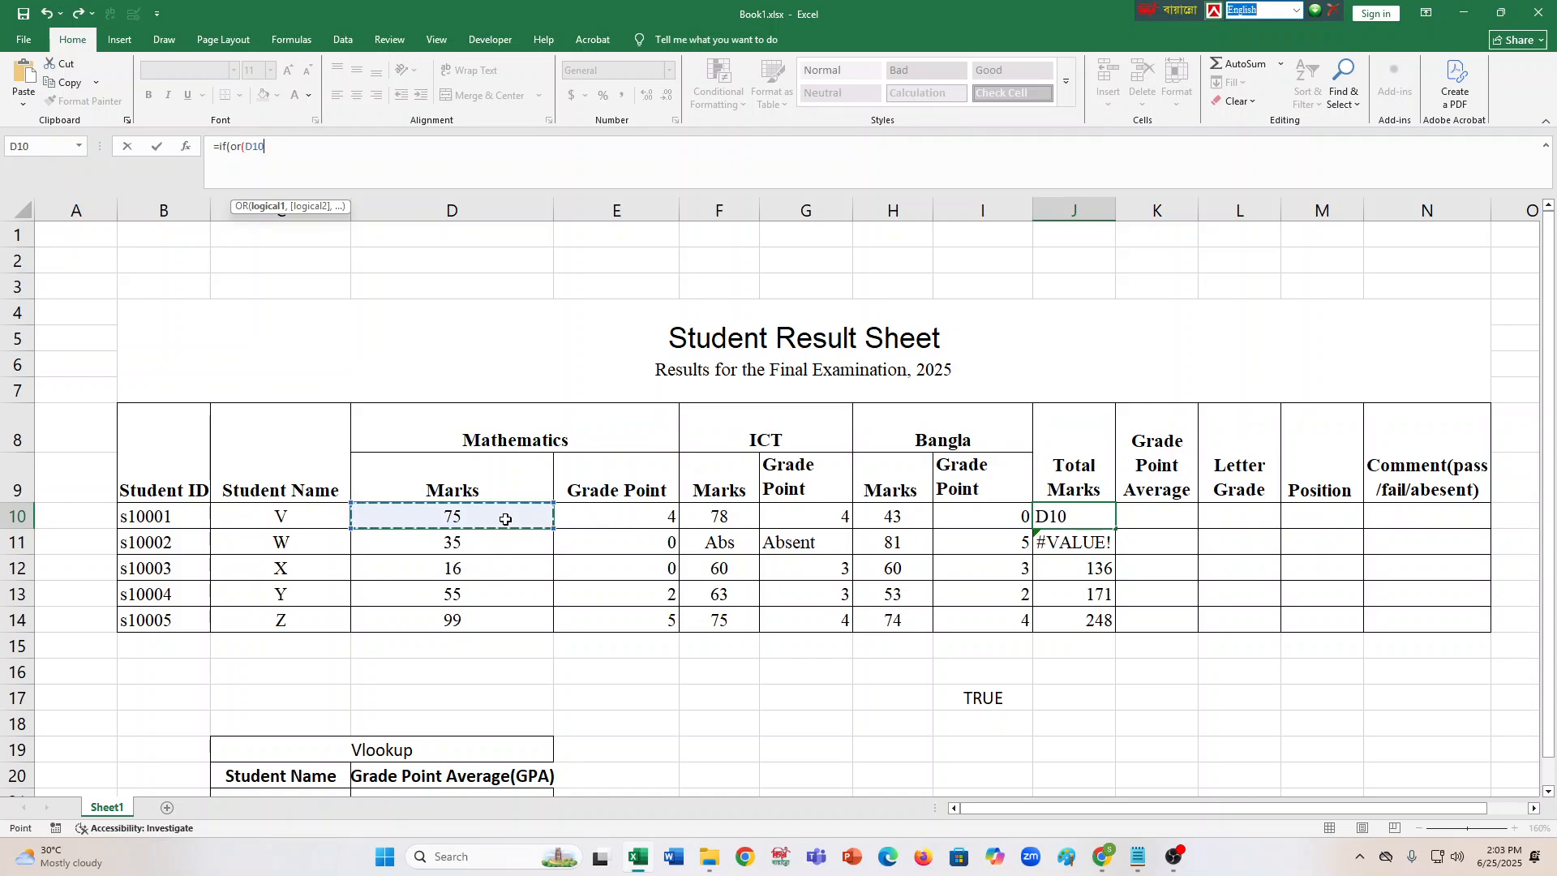
text(="a)
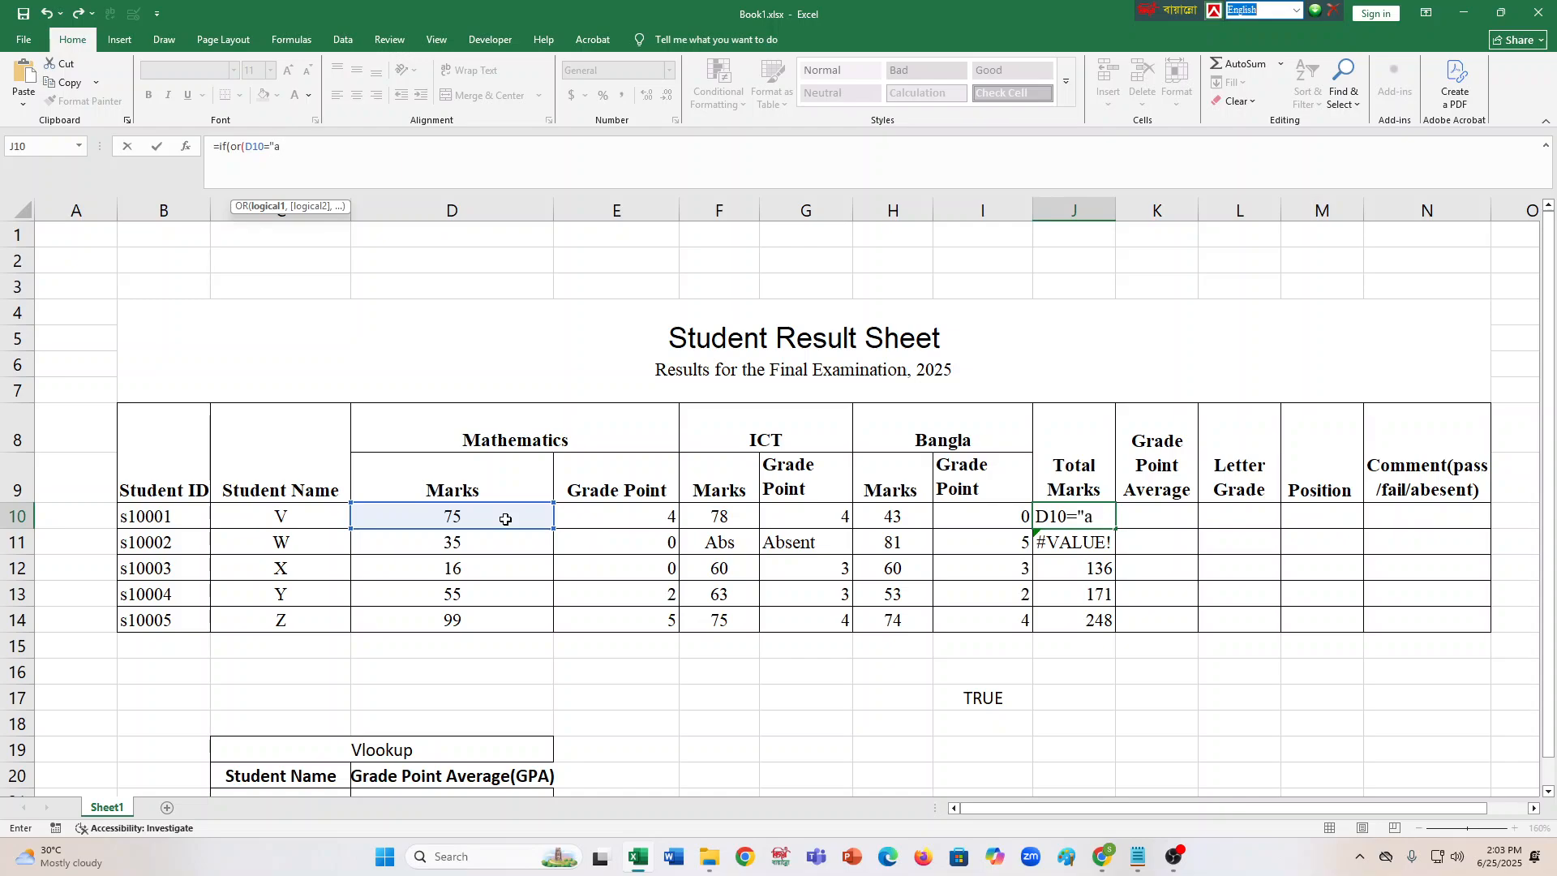
text(bs",)
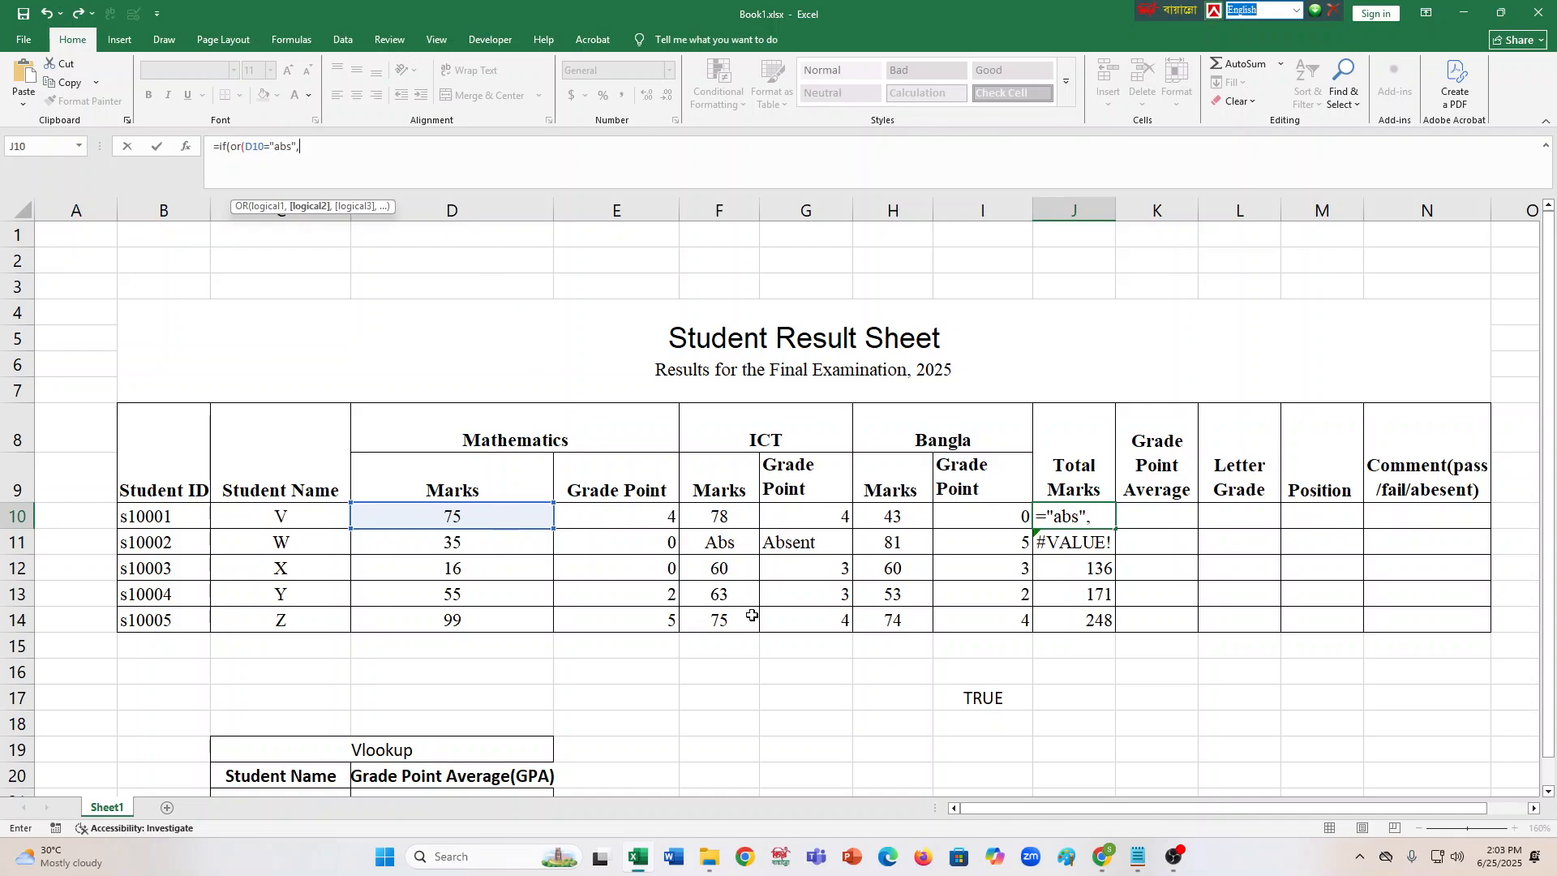
click(720, 512)
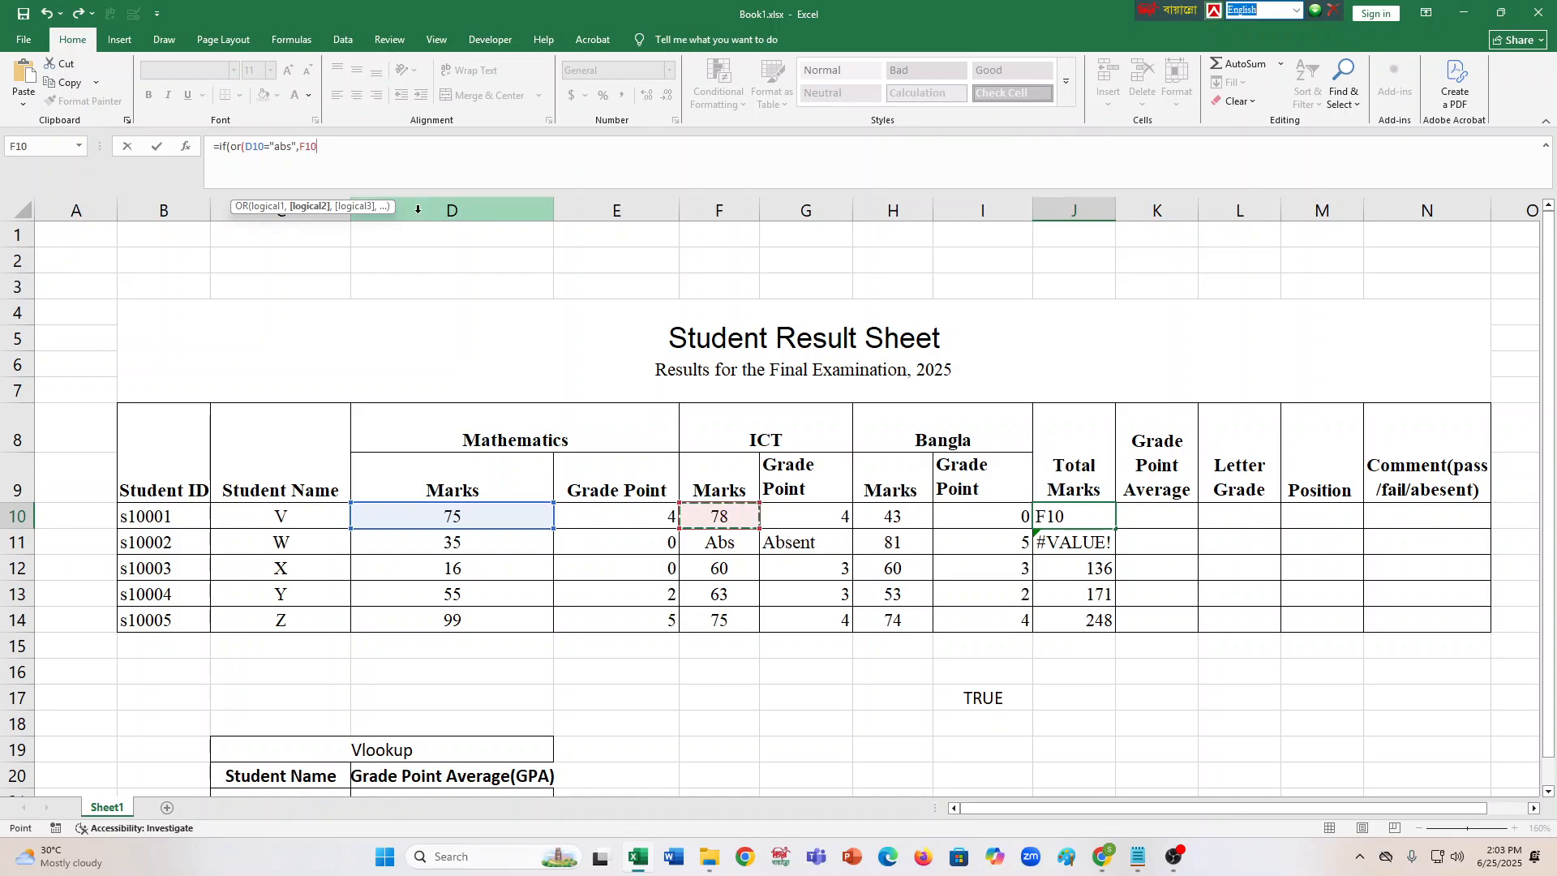
text(=")
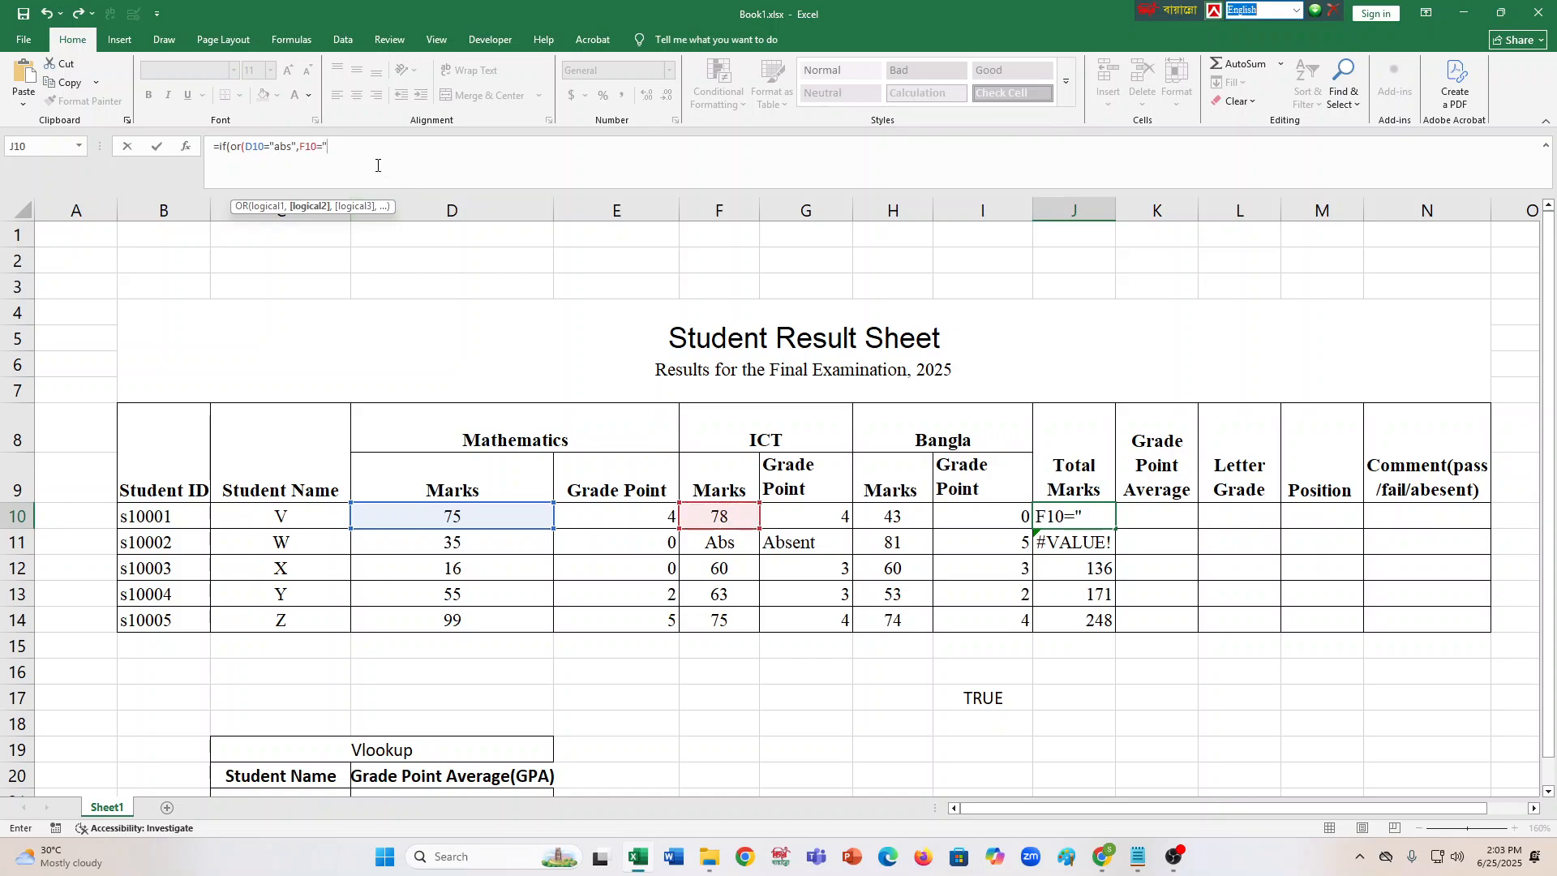
text(abs",)
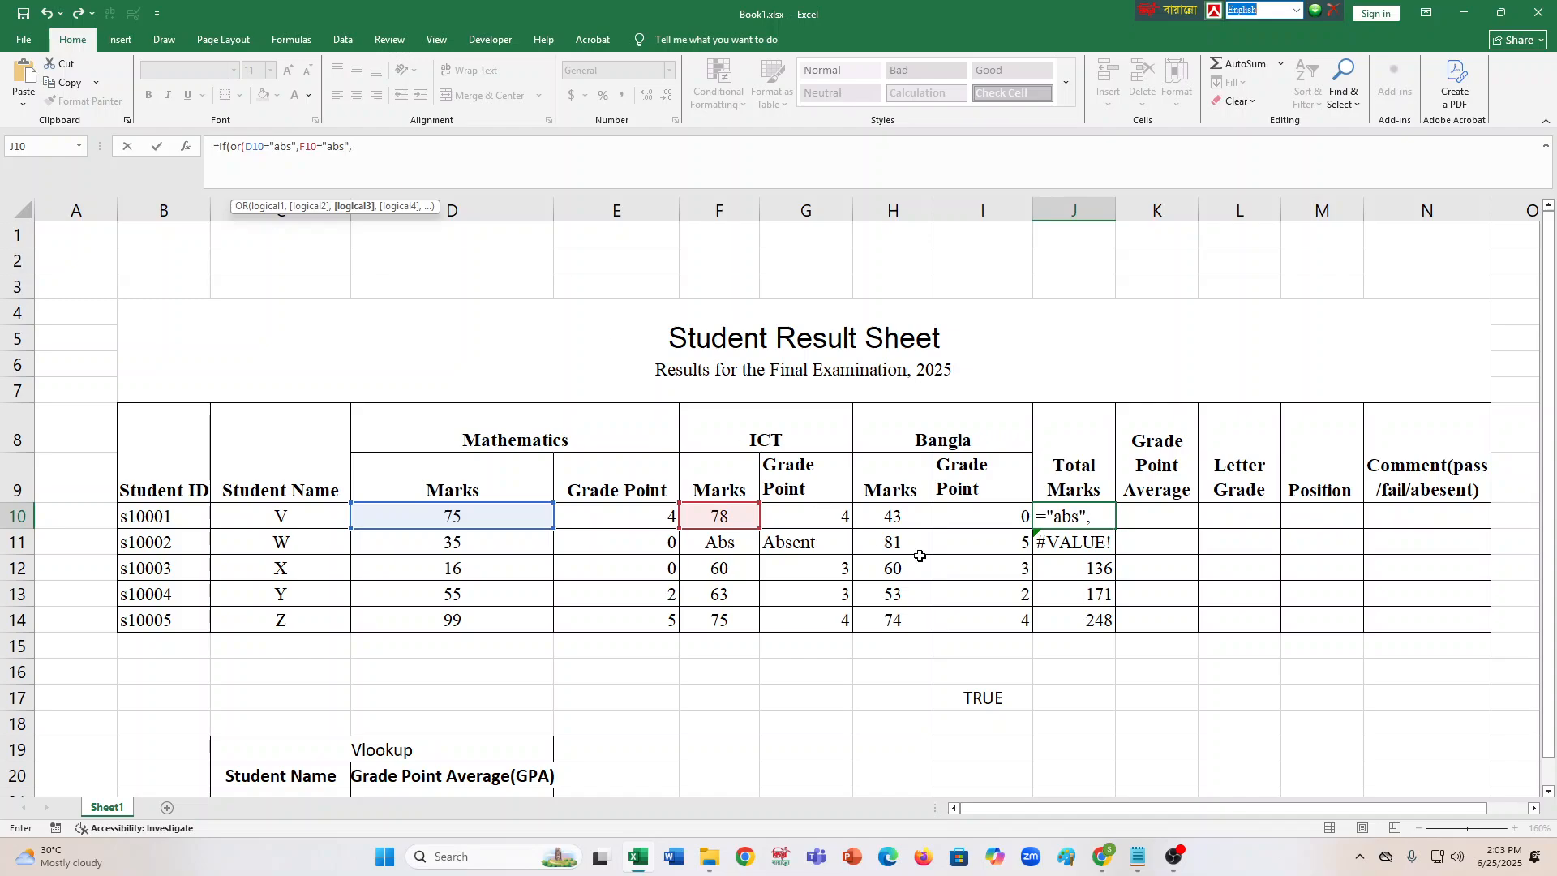
click(893, 512)
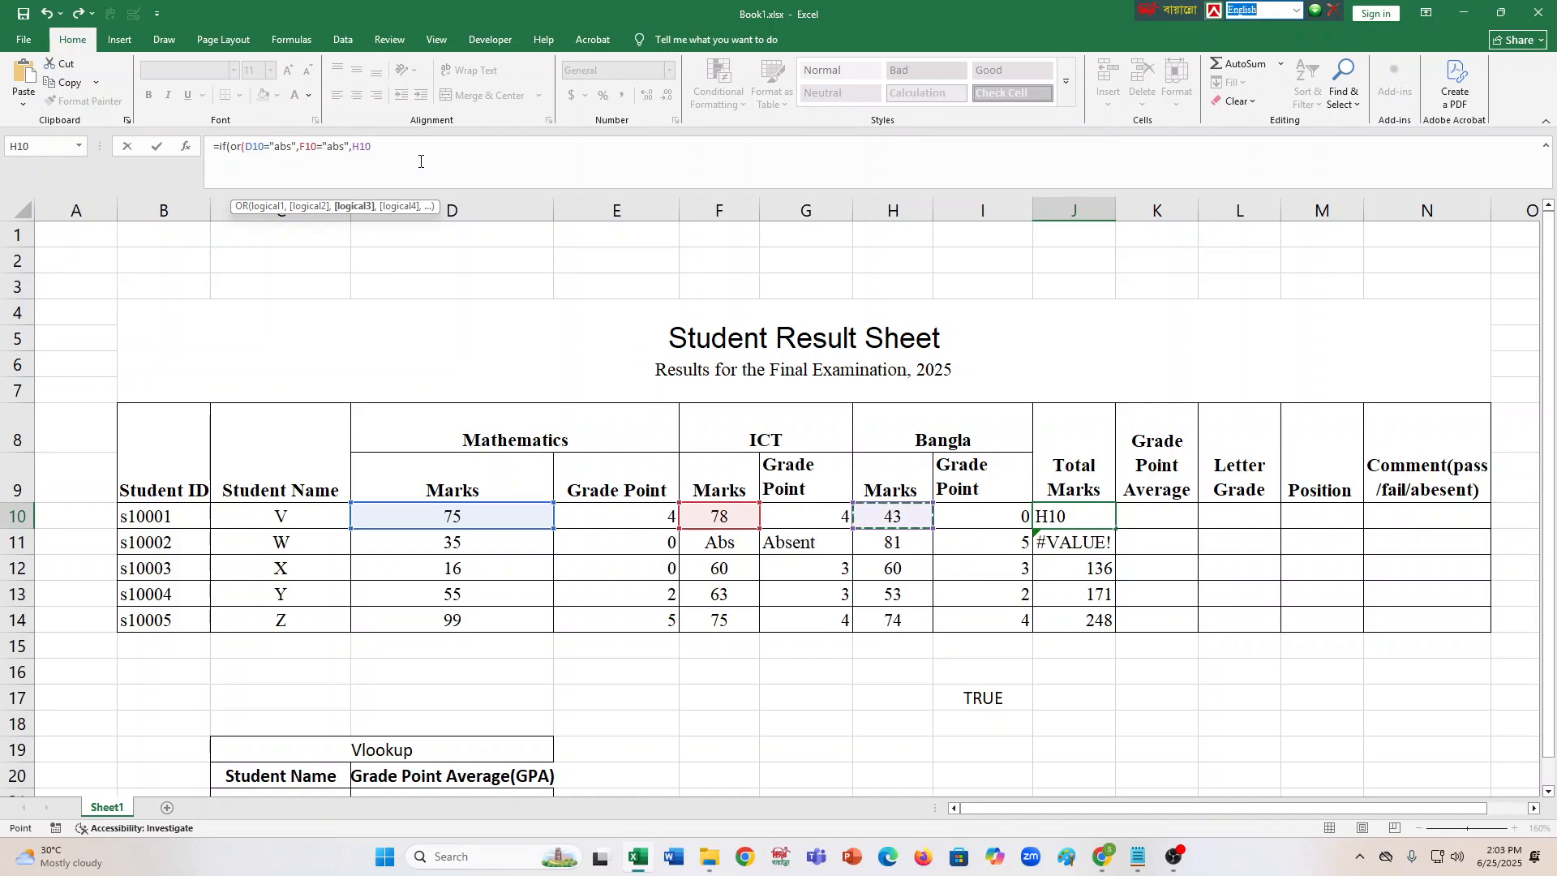
text(="abs"))
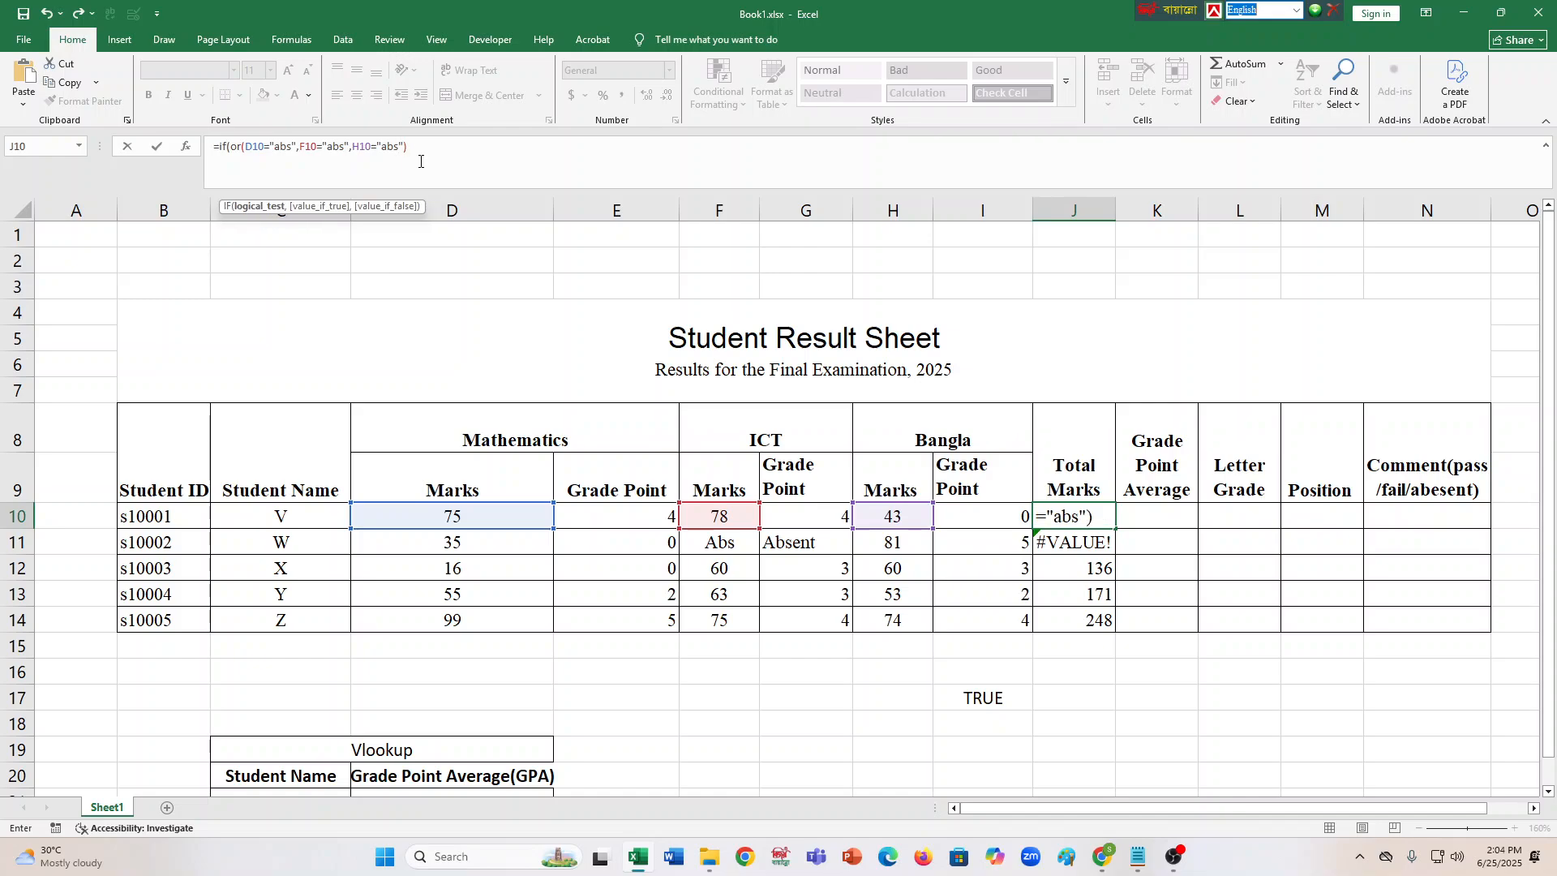
Finish J10's IF formula with "Absent" if true and SUM(D10,F10,H10) otherwise, and fill it down through J14.
text(,"Abs)
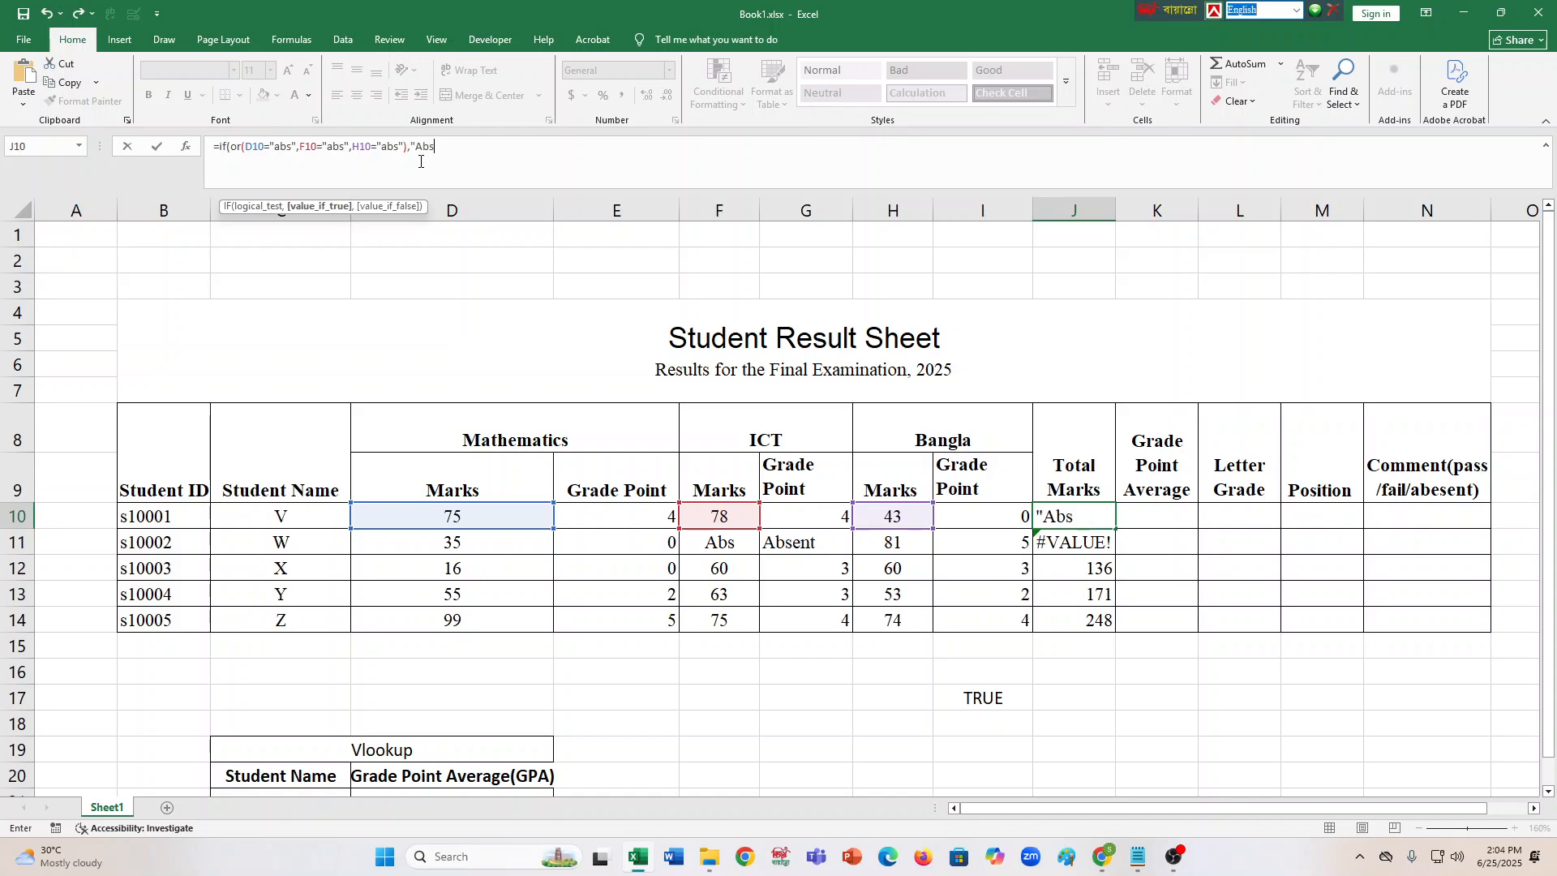
text(ent",)
text(sum()
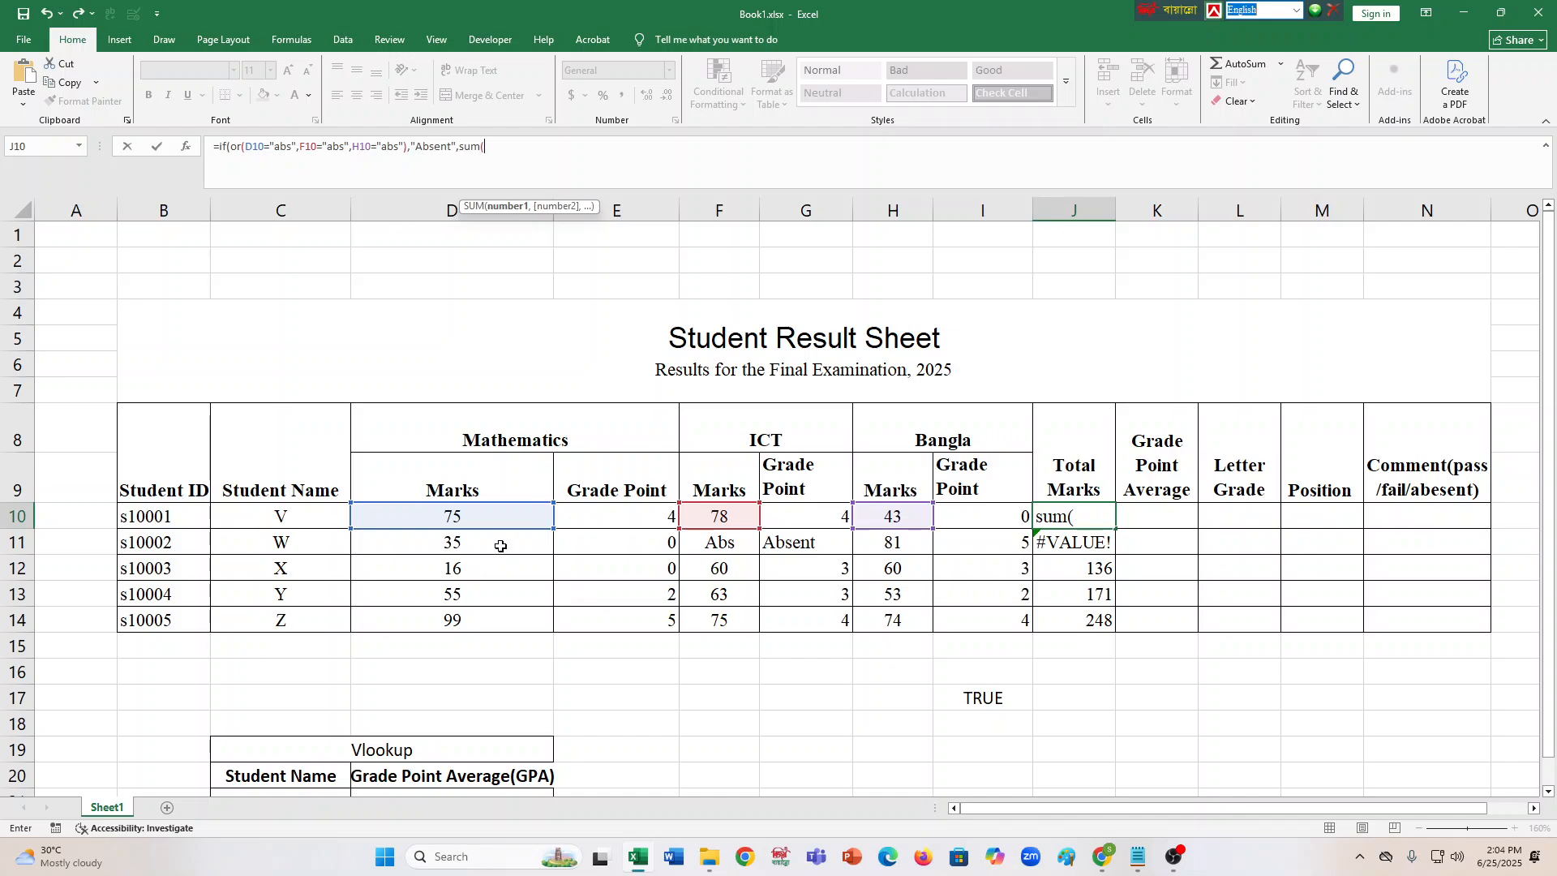
click(486, 516)
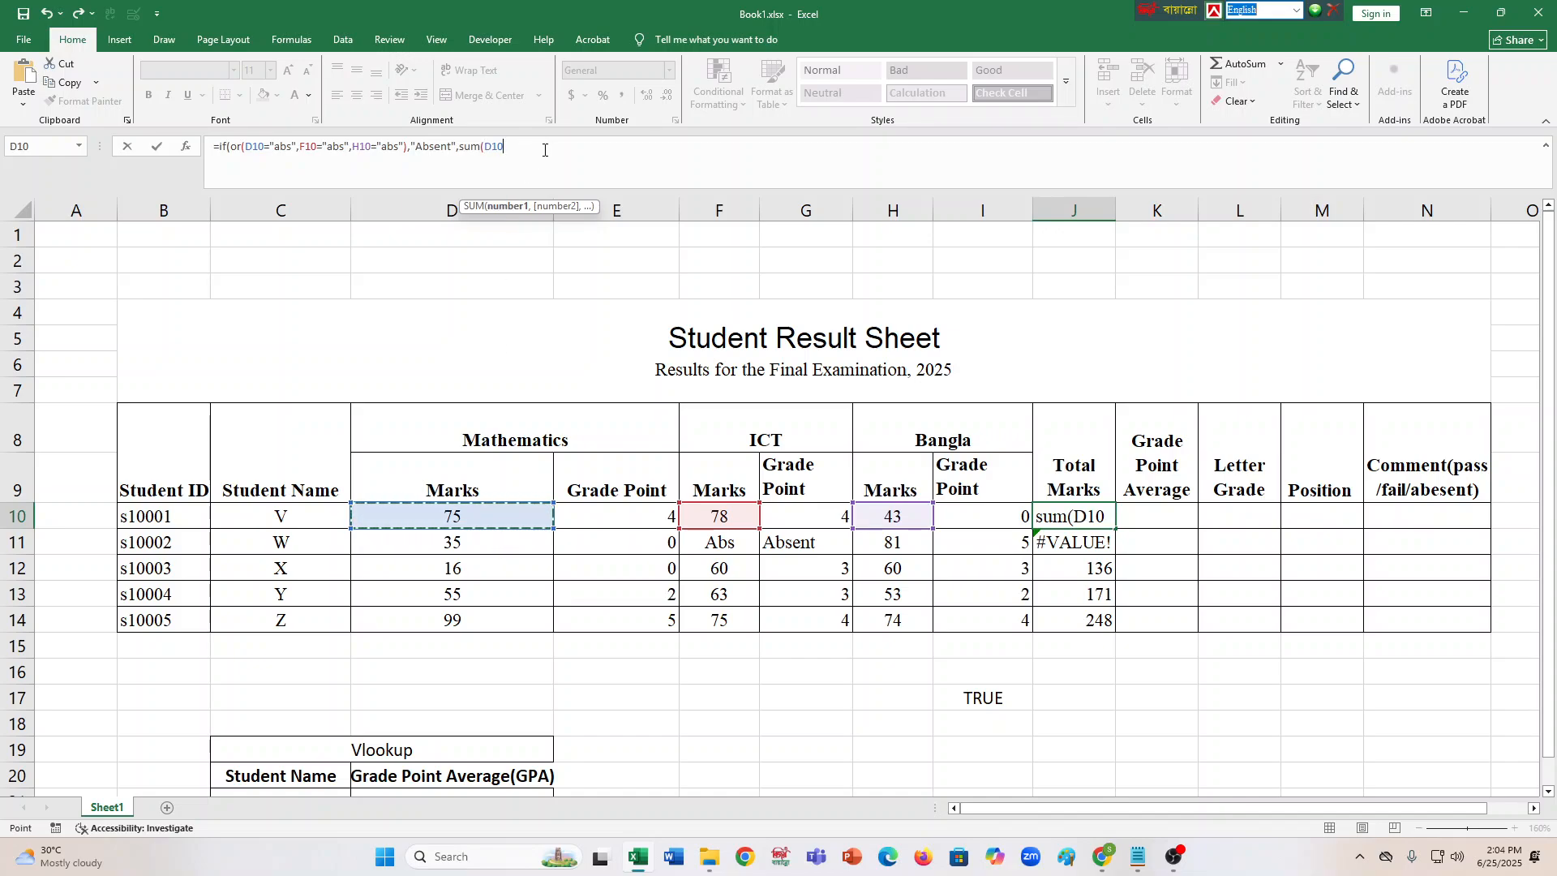
text(,)
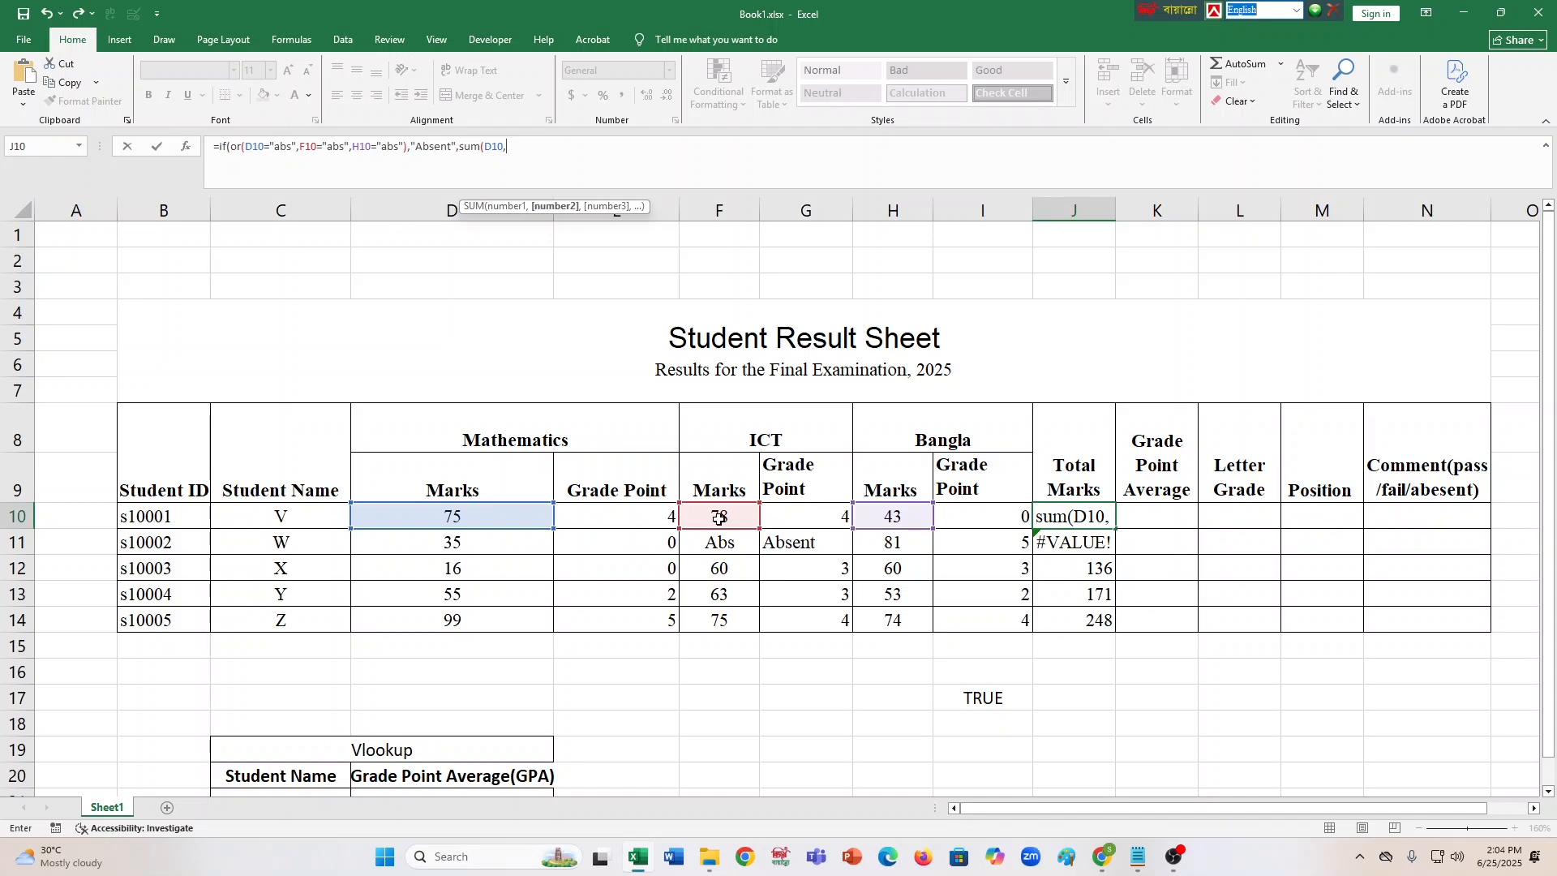
click(718, 518)
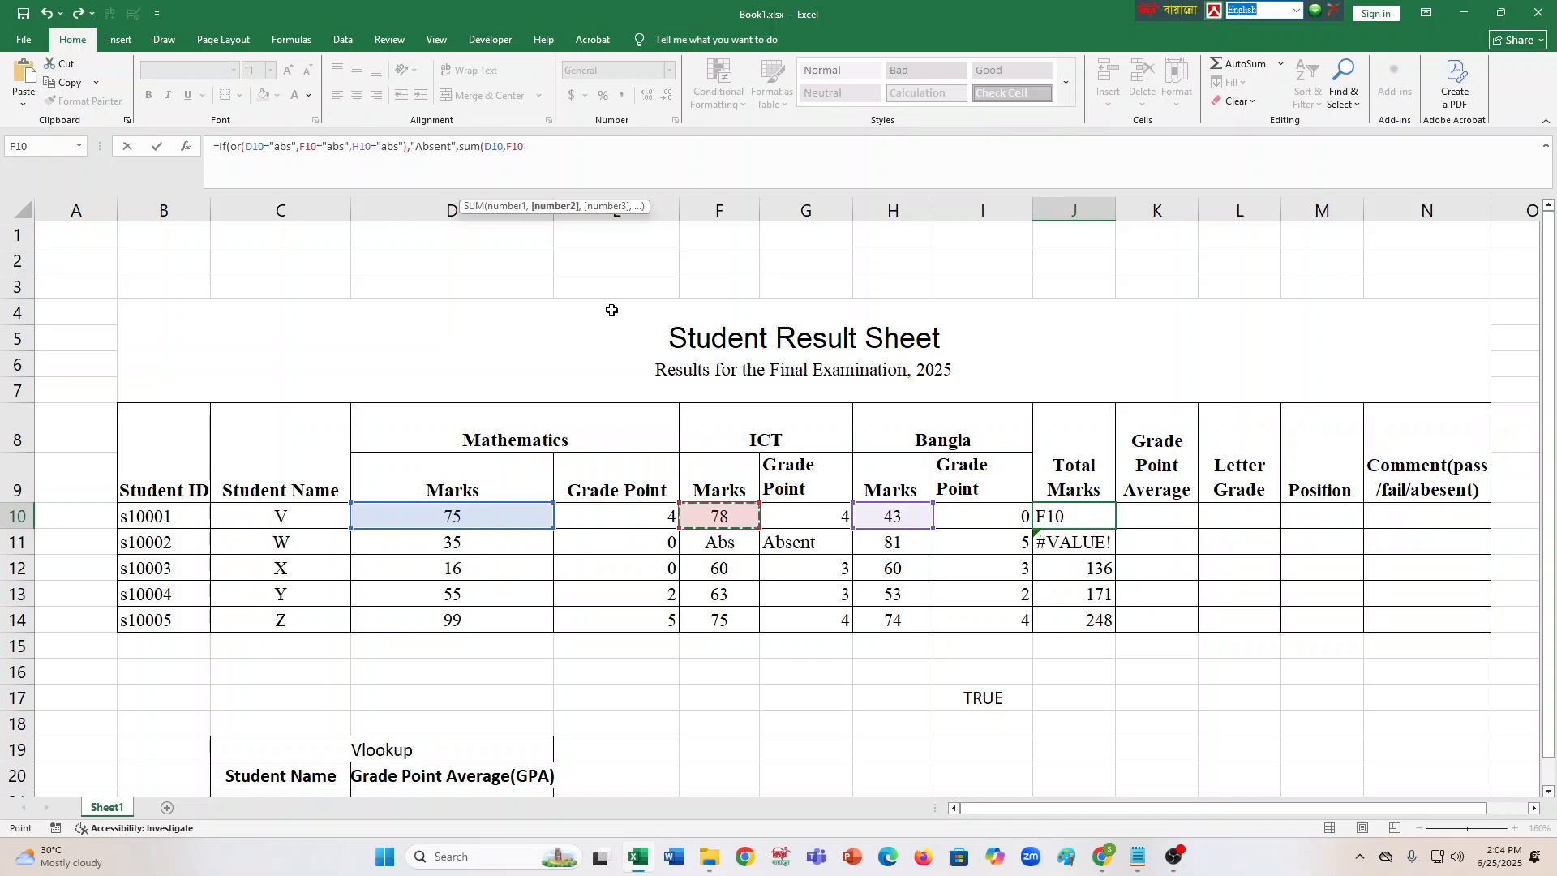
text(,)
click(893, 519)
click(572, 157)
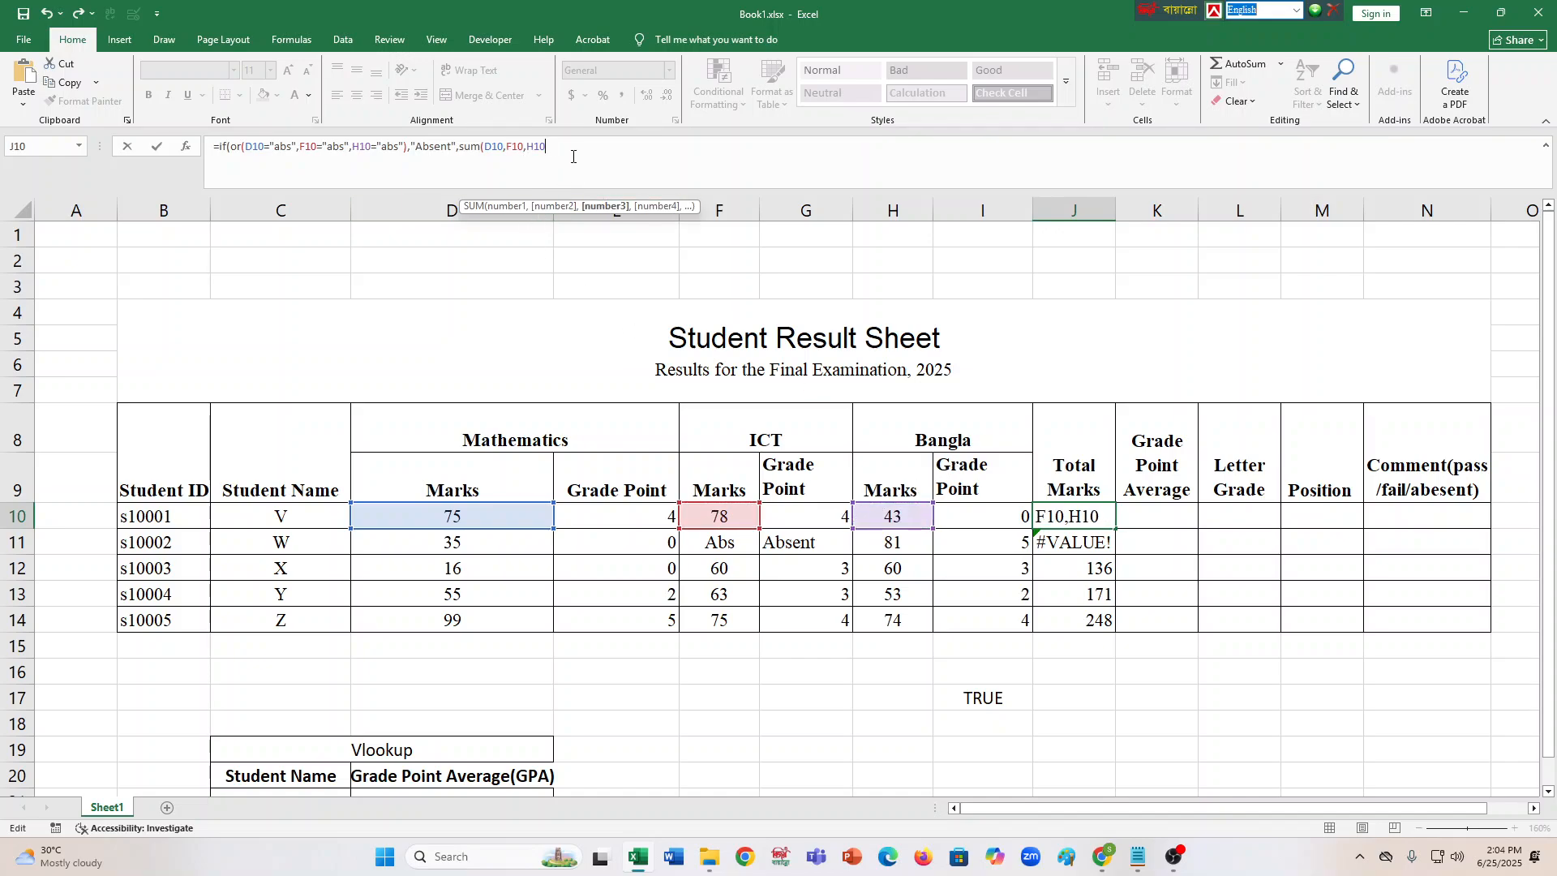
text()))
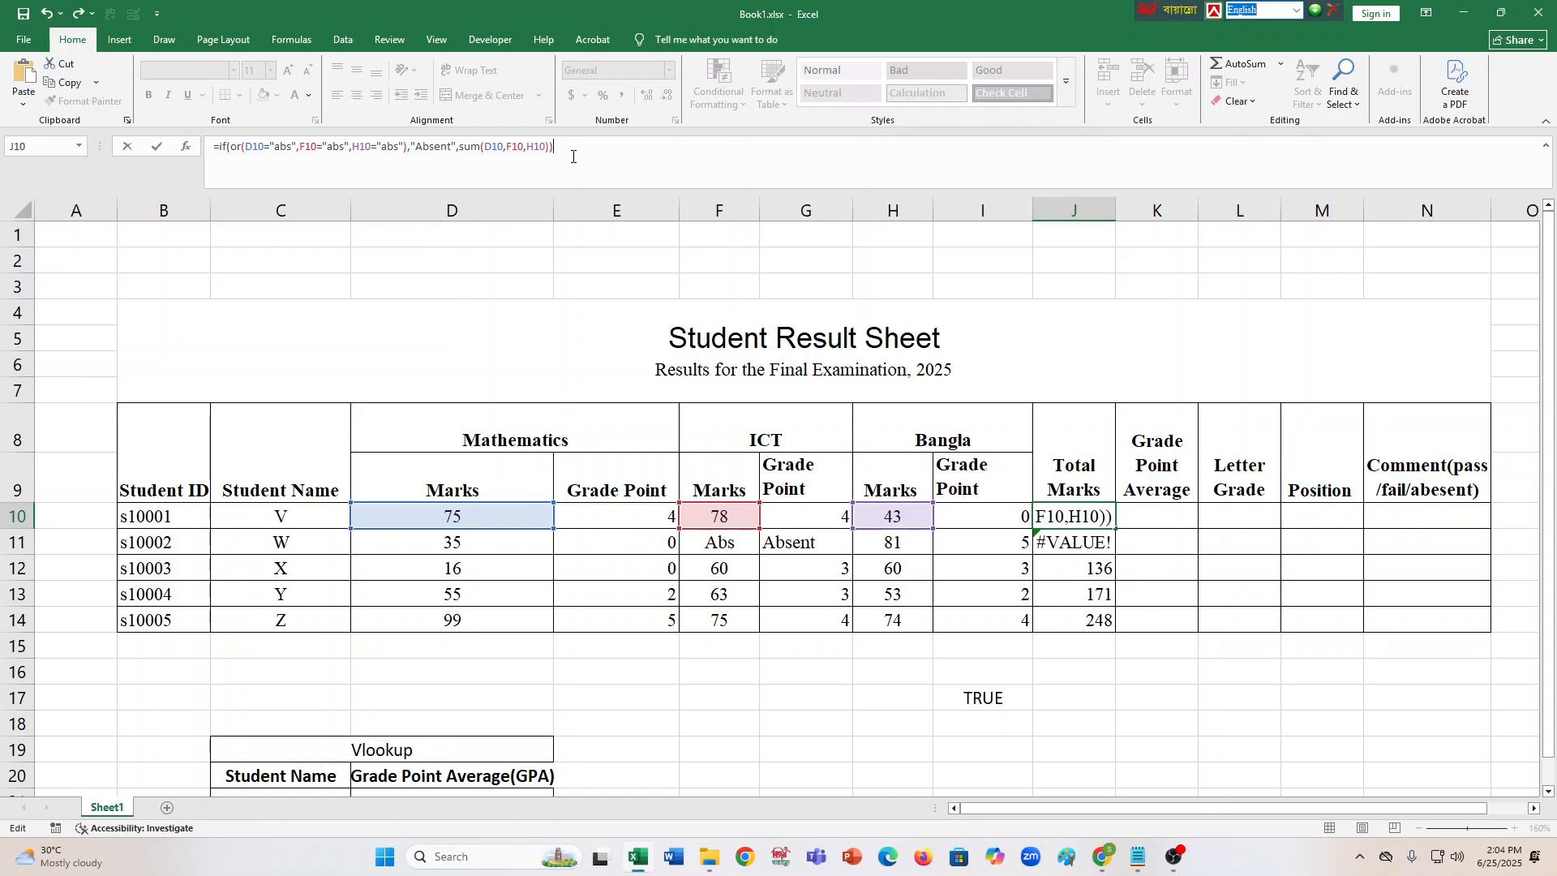
key(Return)
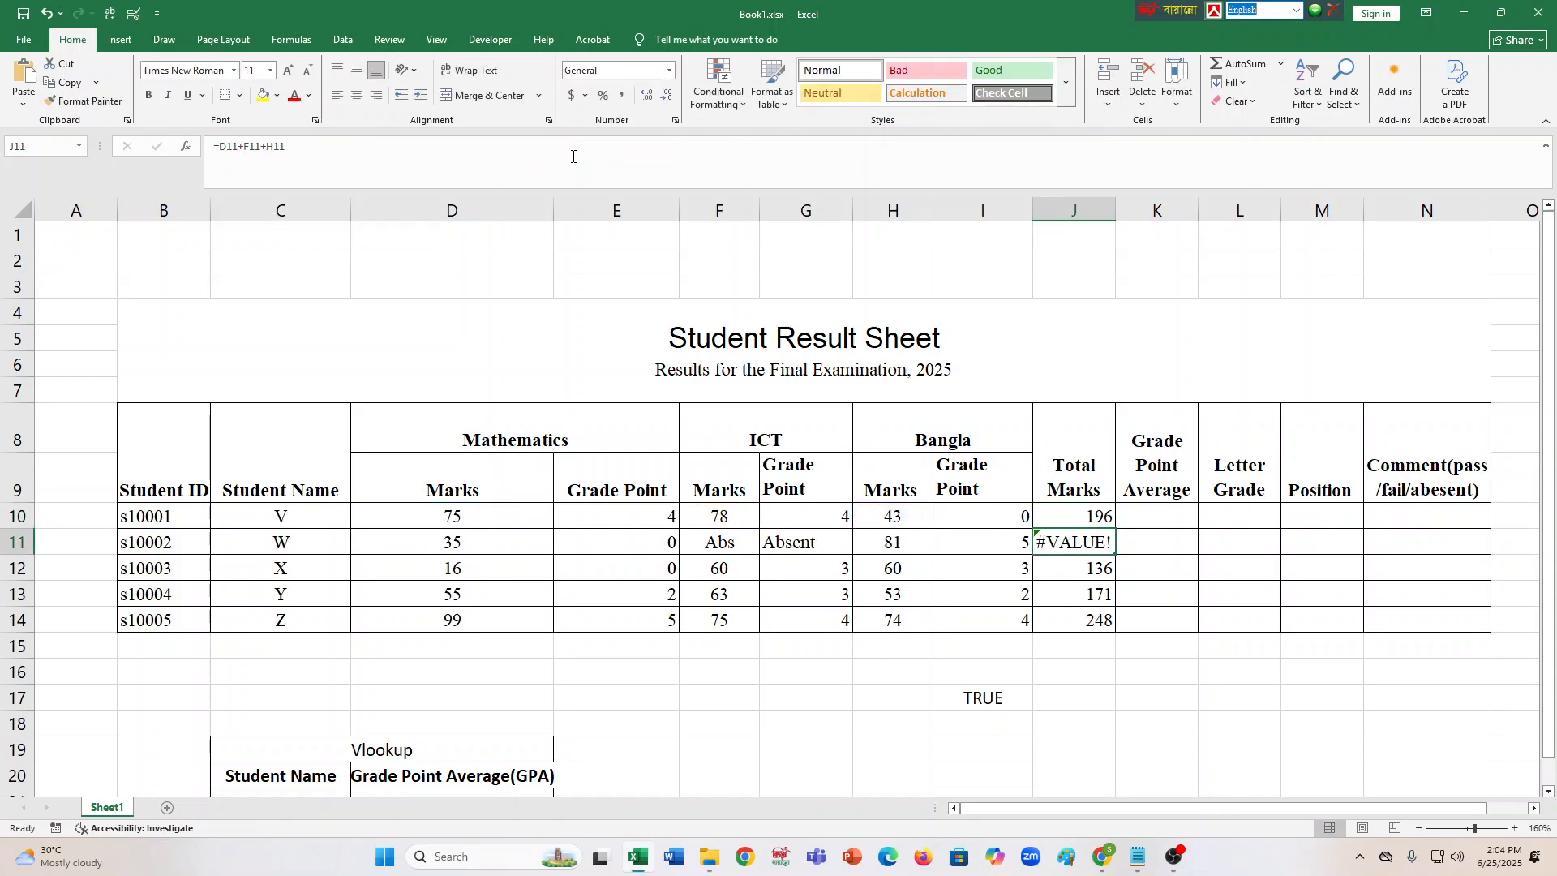
click(1046, 516)
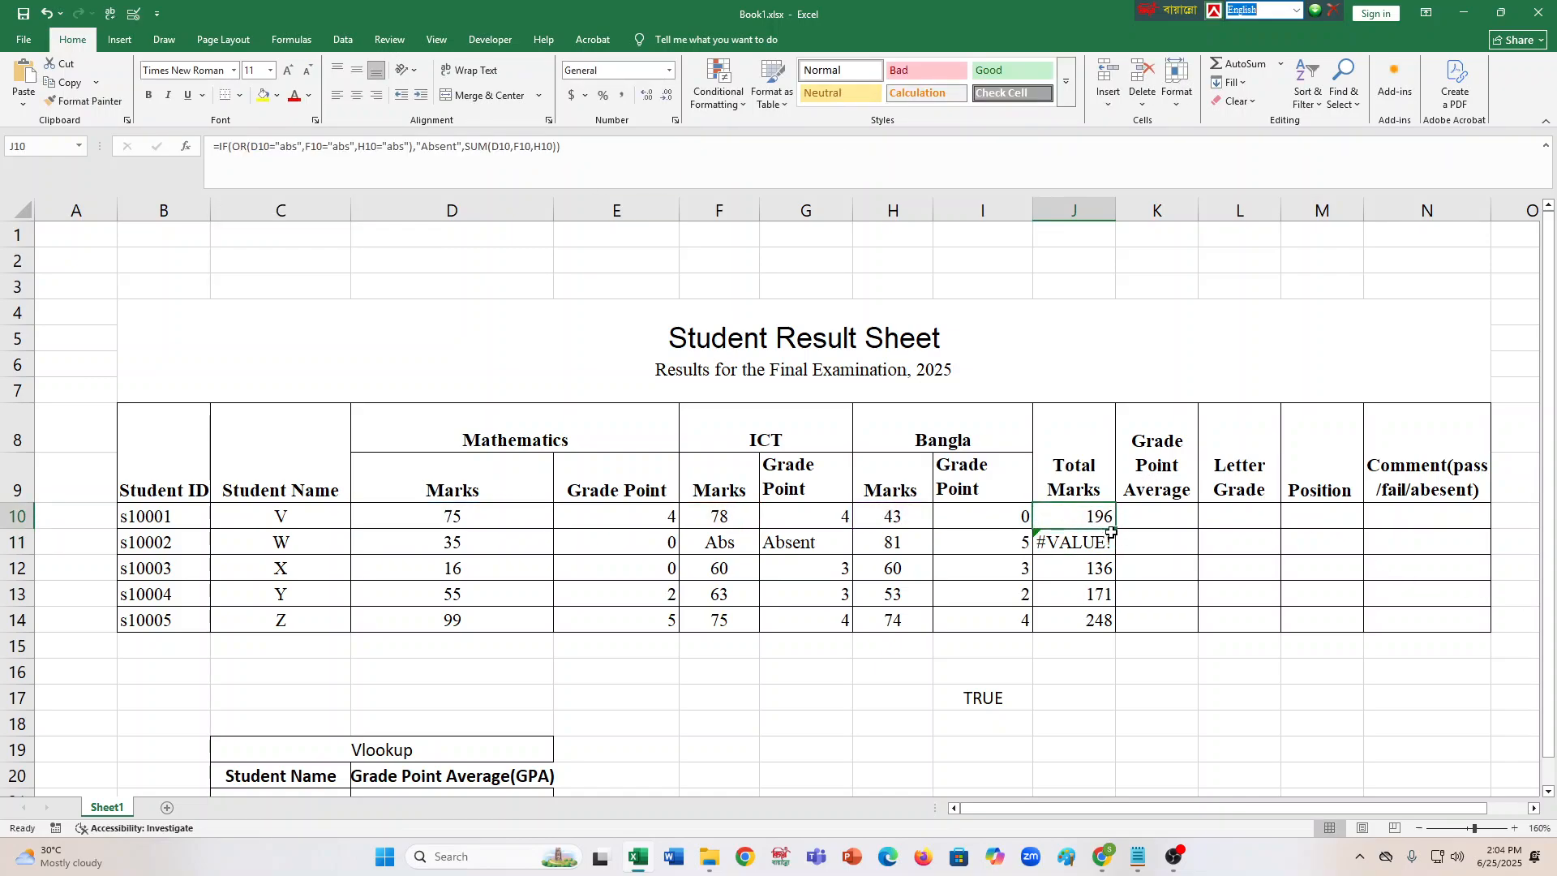
drag(1116, 529, 1114, 623)
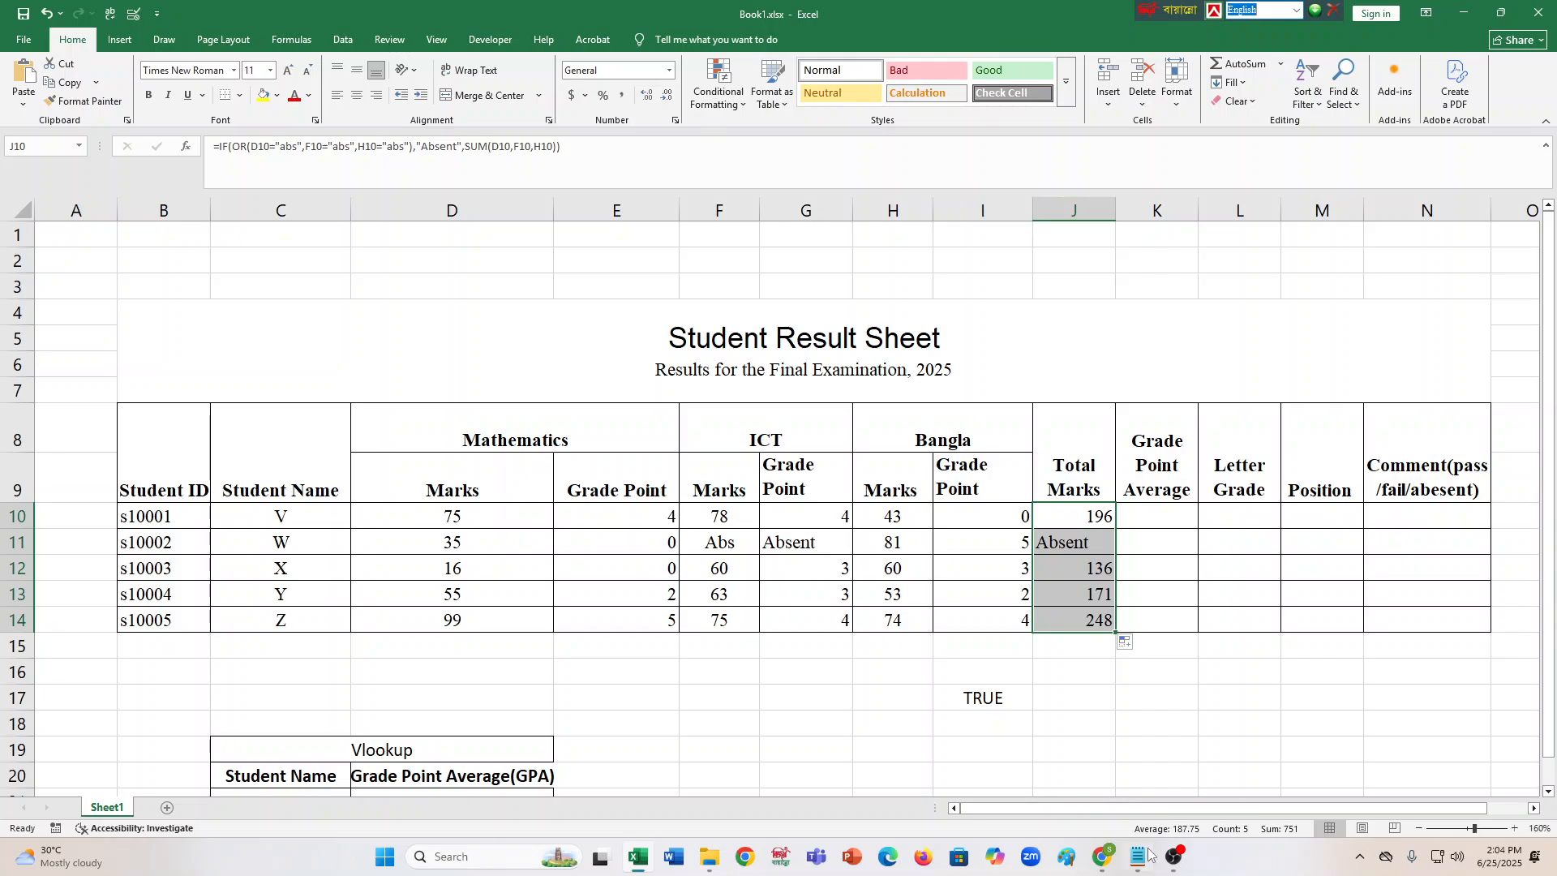
Switch to Notepad, extend the Grade Point heading to "##Grade Point for Math", and enlarge the window to full height.
mouse_move(1138, 857)
click(1135, 858)
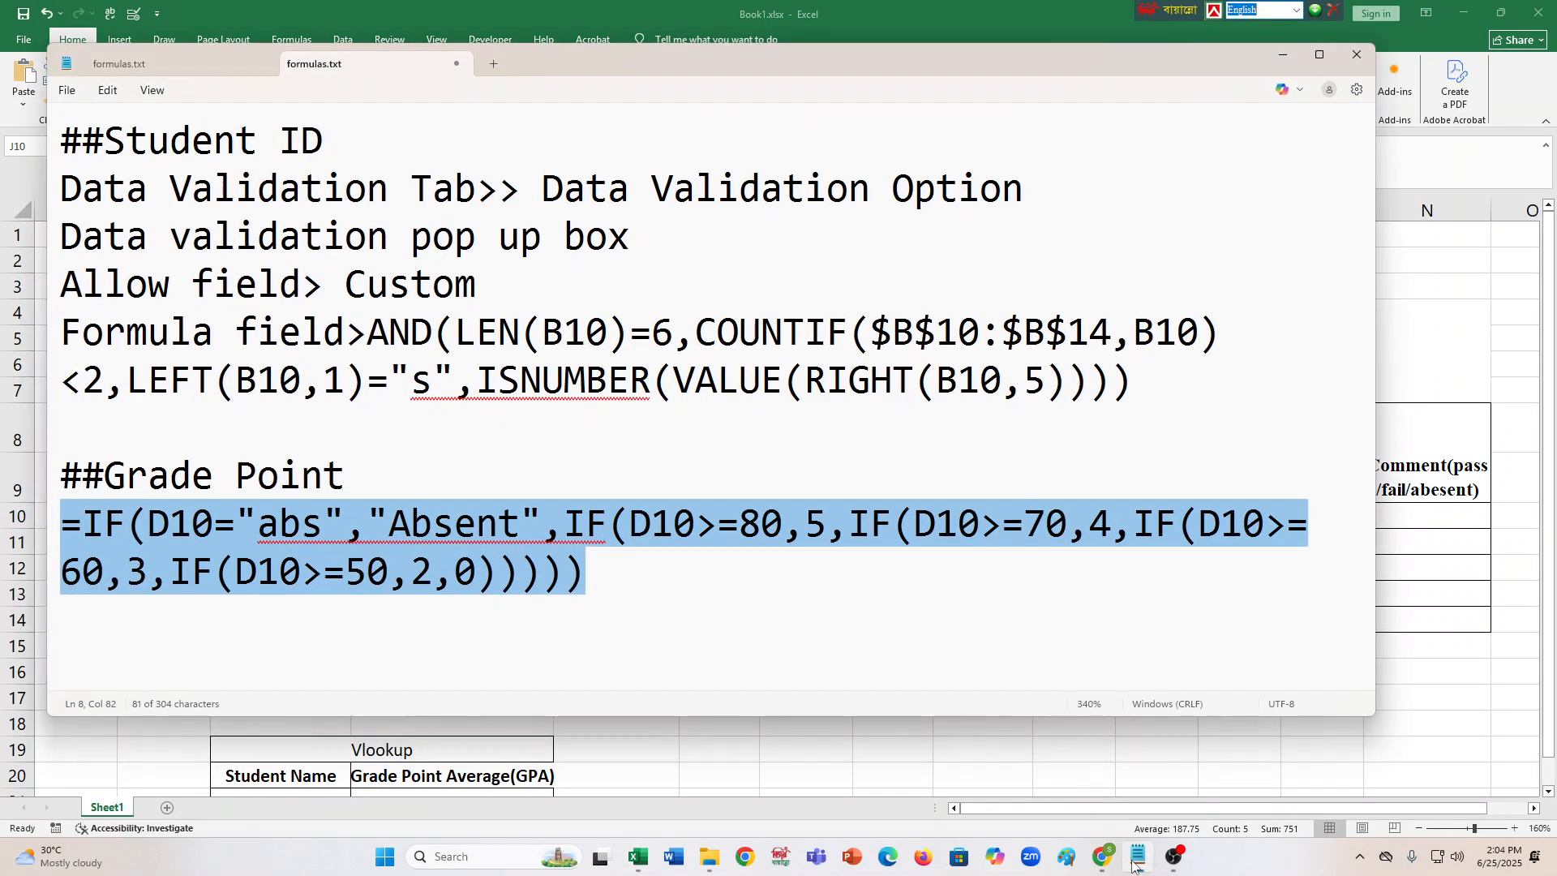
click(594, 550)
key(Return)
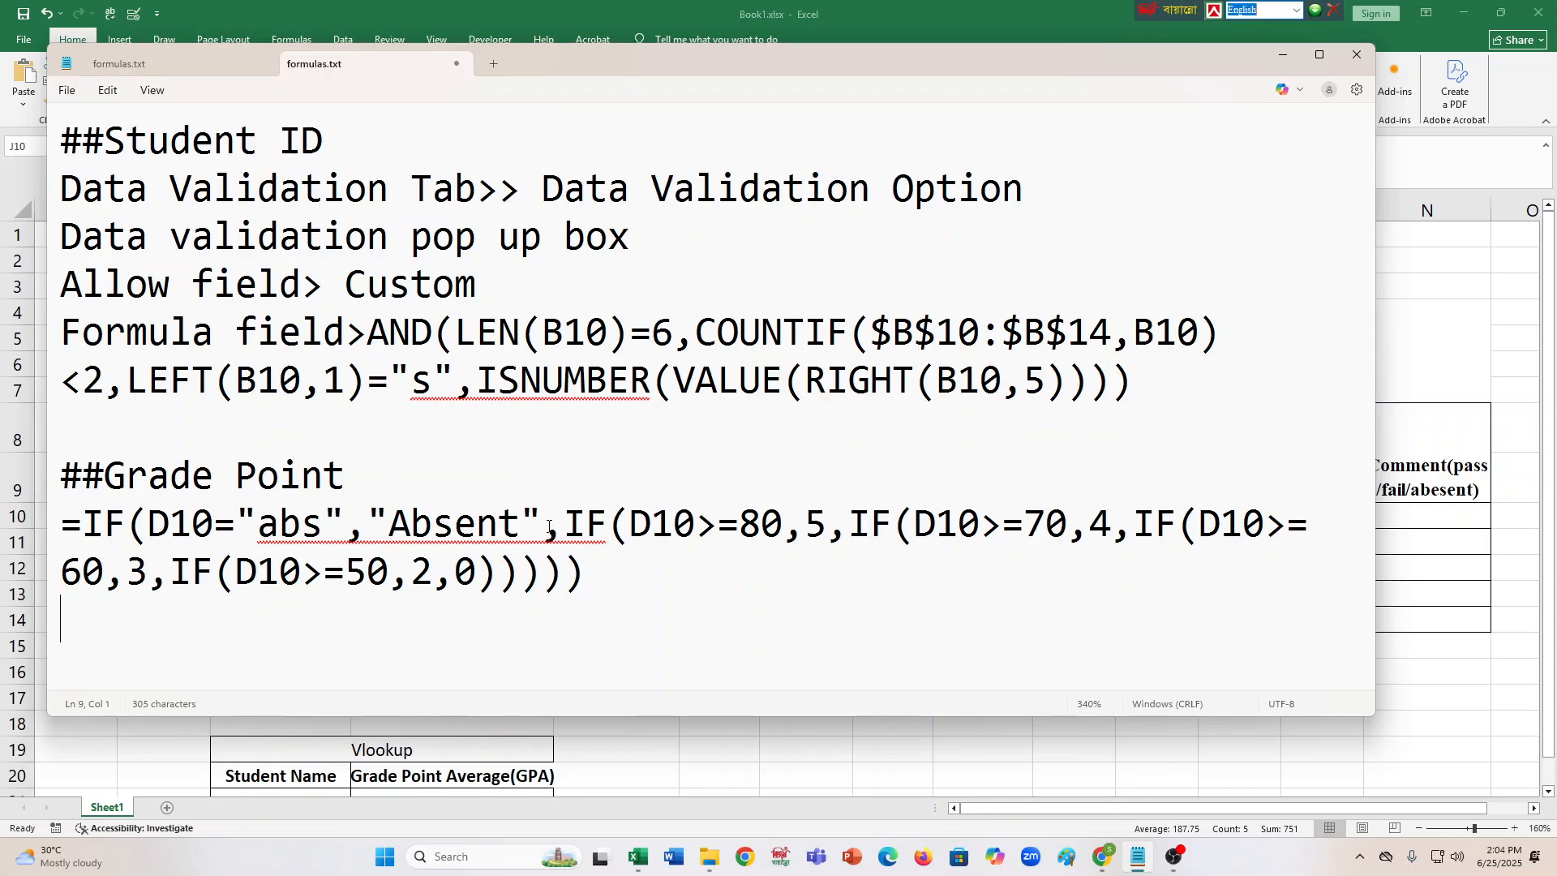
key(Return)
click(369, 465)
text(for Math)
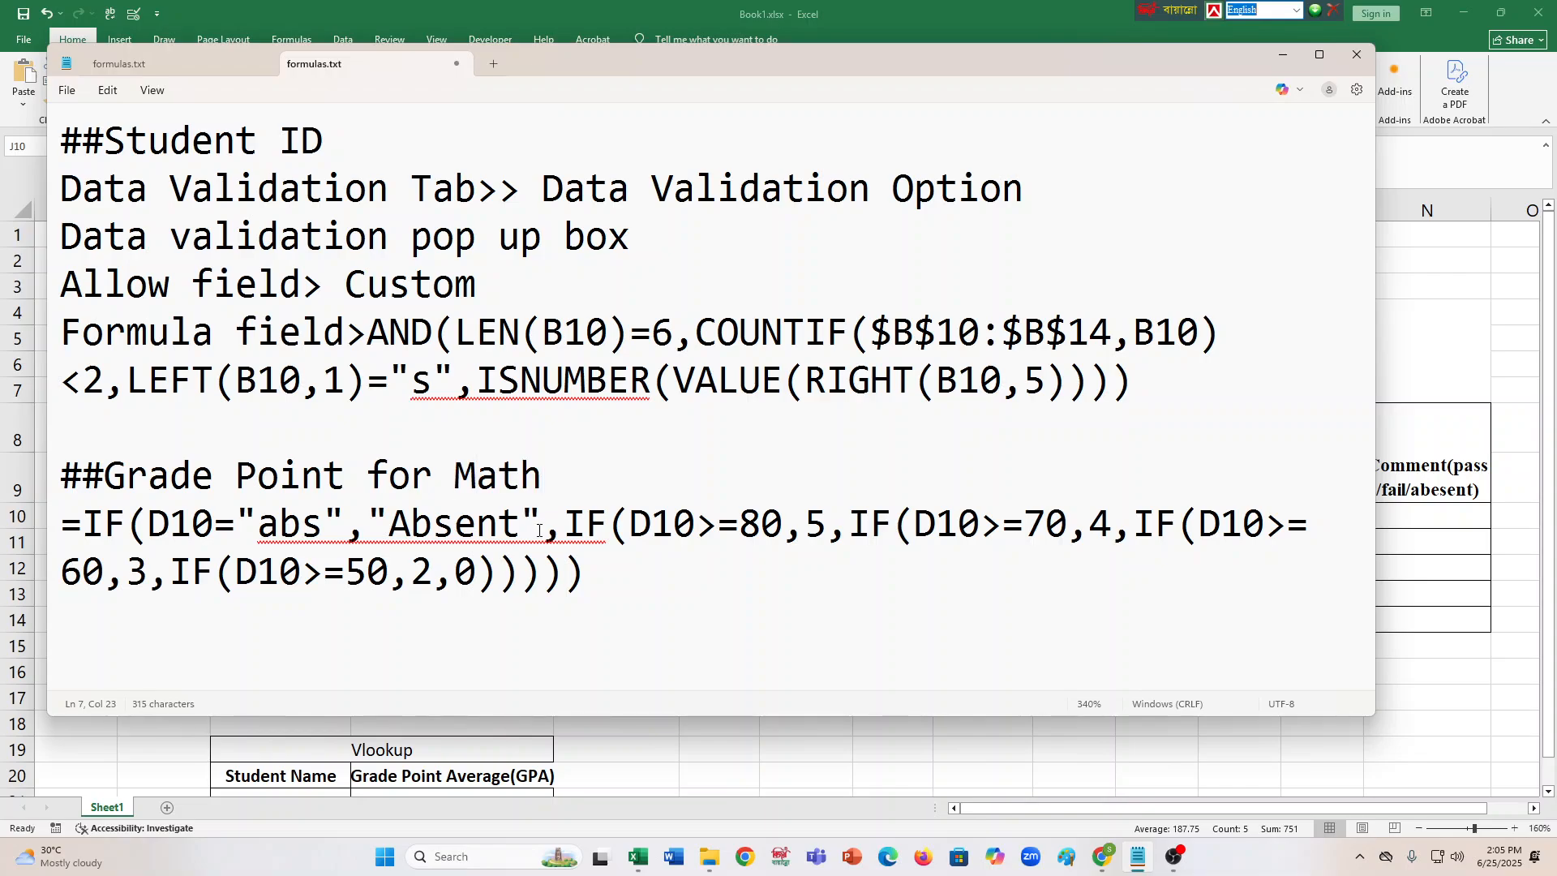
double_click(1362, 718)
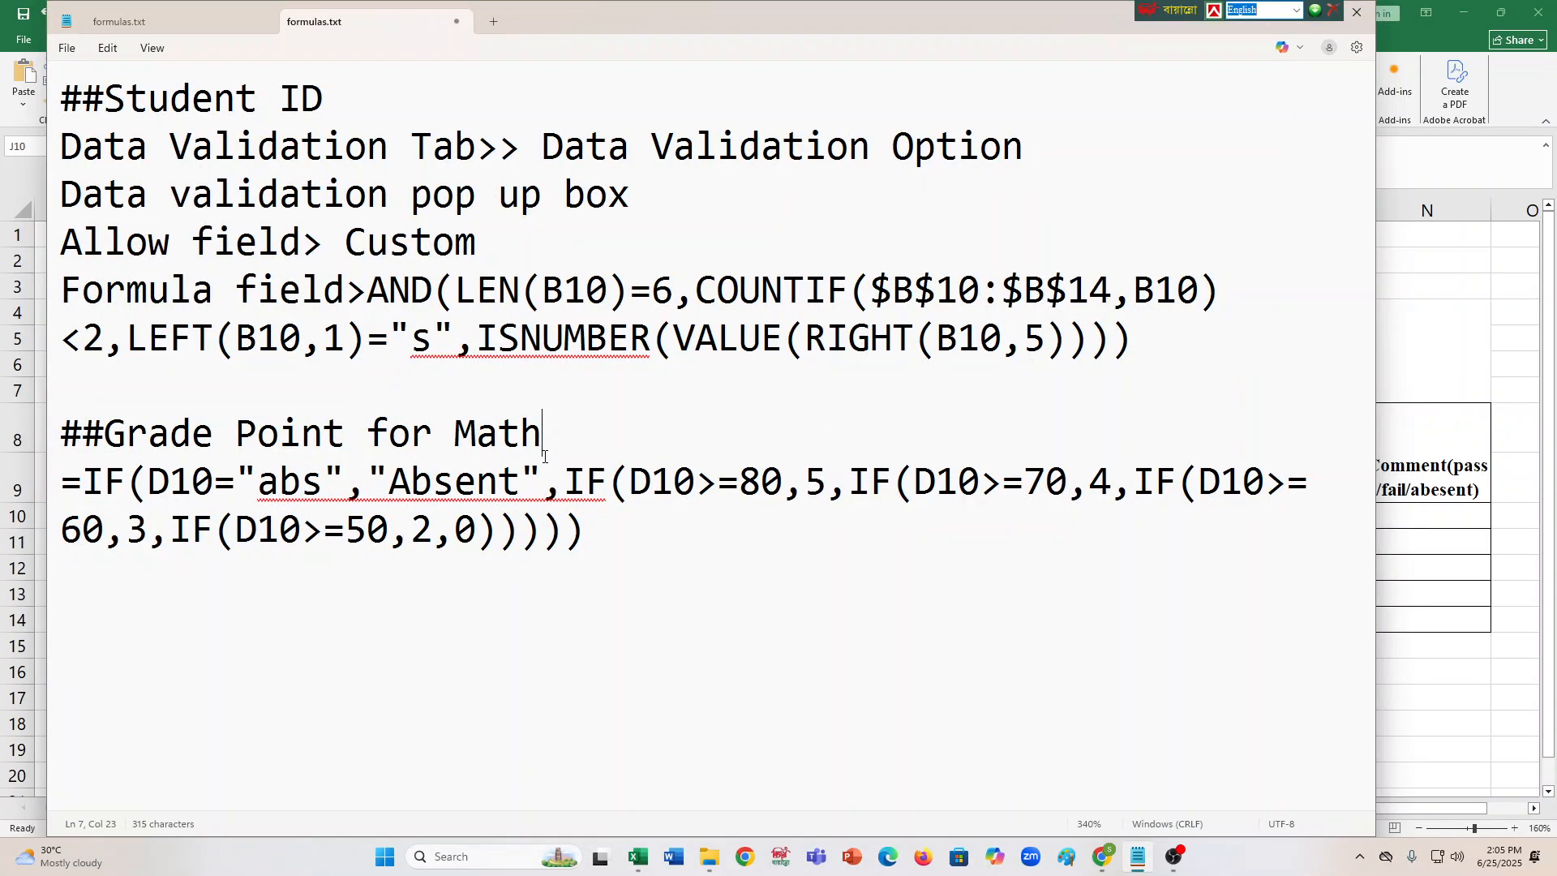
Duplicate the "##Grade Point for Math" heading below its formula, separated by a blank line.
drag(544, 430, 45, 413)
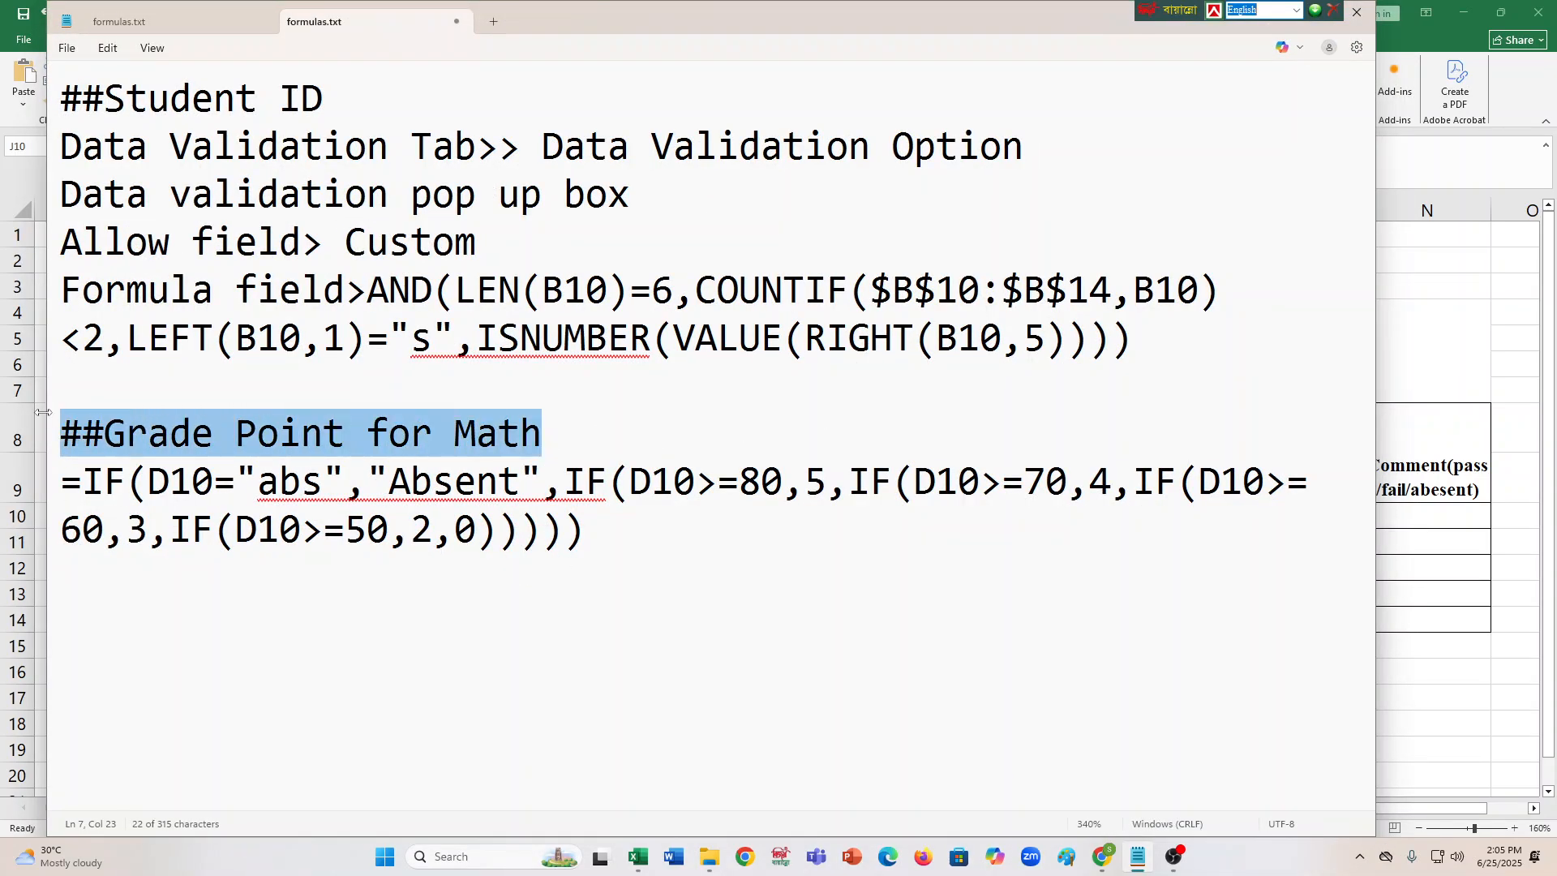
click(84, 558)
key(ctrl+v)
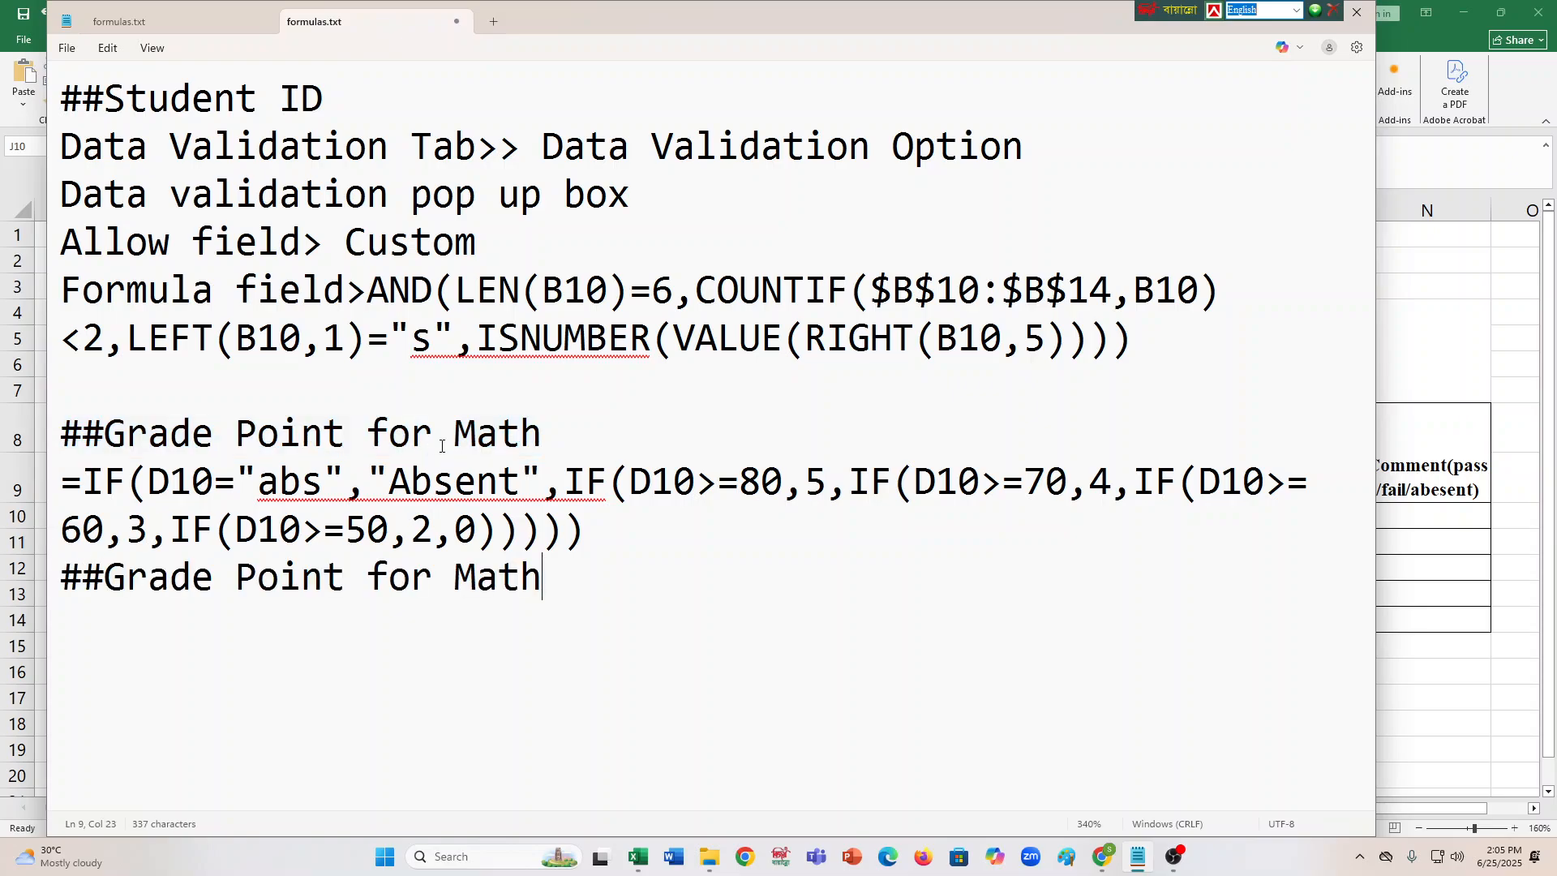
click(617, 529)
key(Return)
Change the subject in the duplicated Grade Point heading from Math to ICT.
click(571, 630)
key(BackSpace)
key(BackSpace)
key(BackSpace)
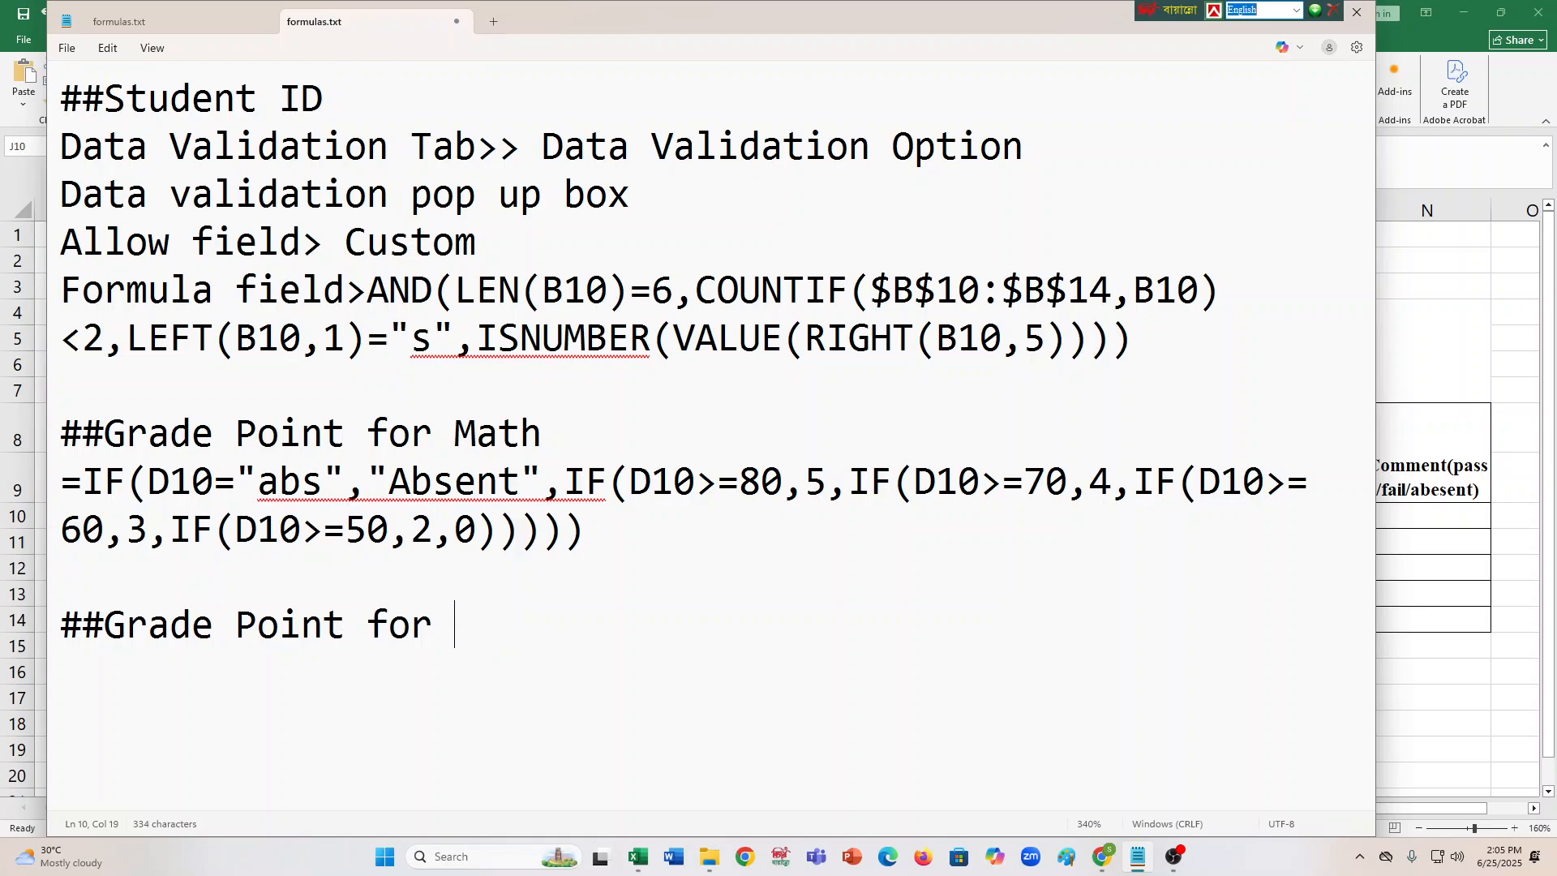
key(alt+Tab)
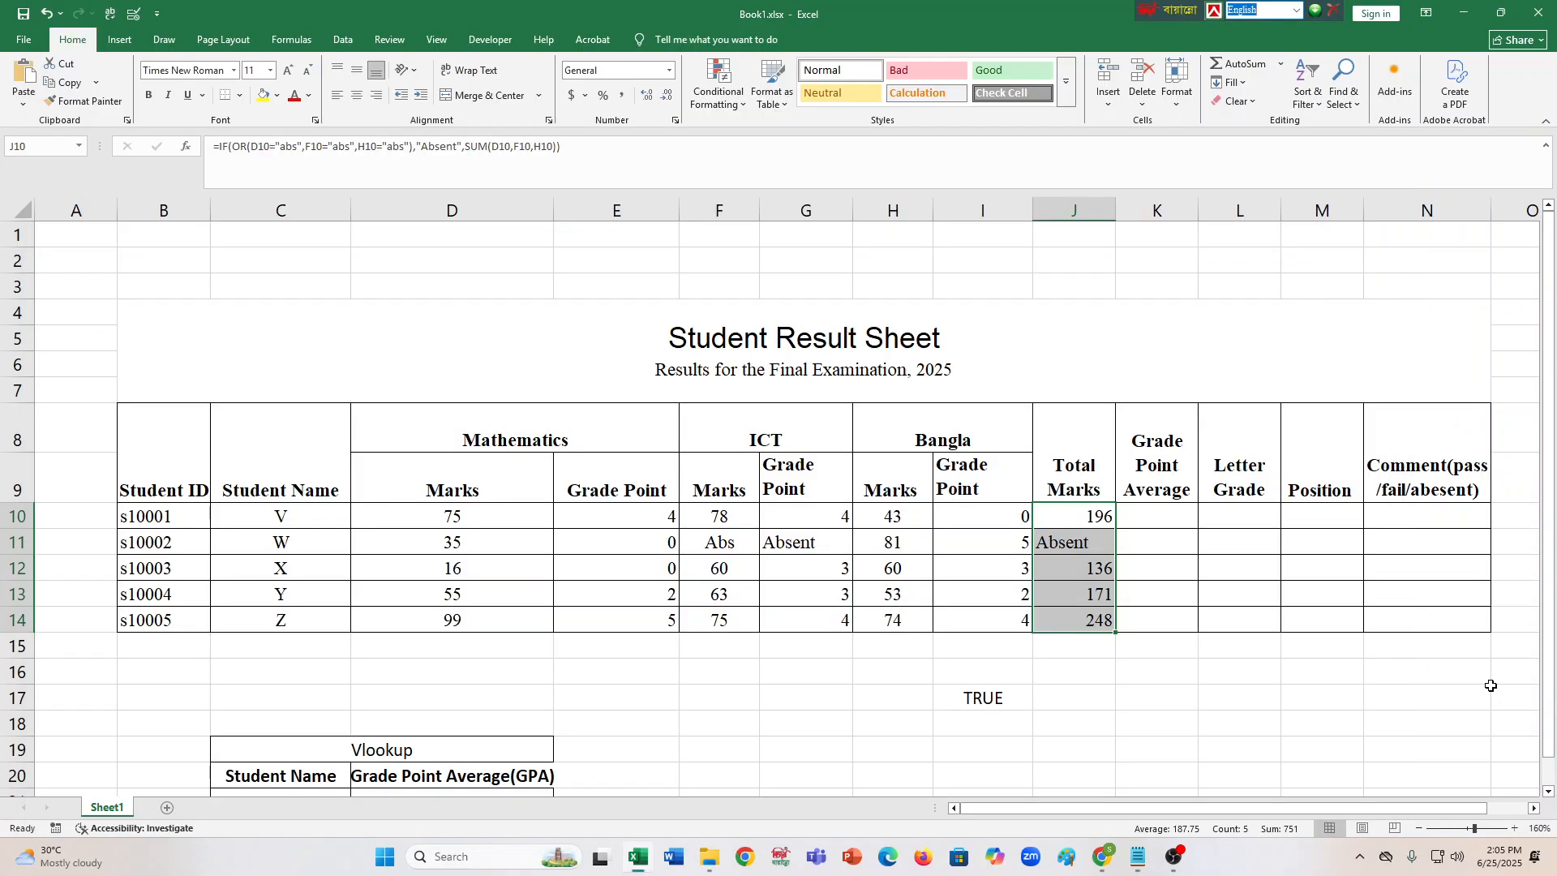
click(1137, 858)
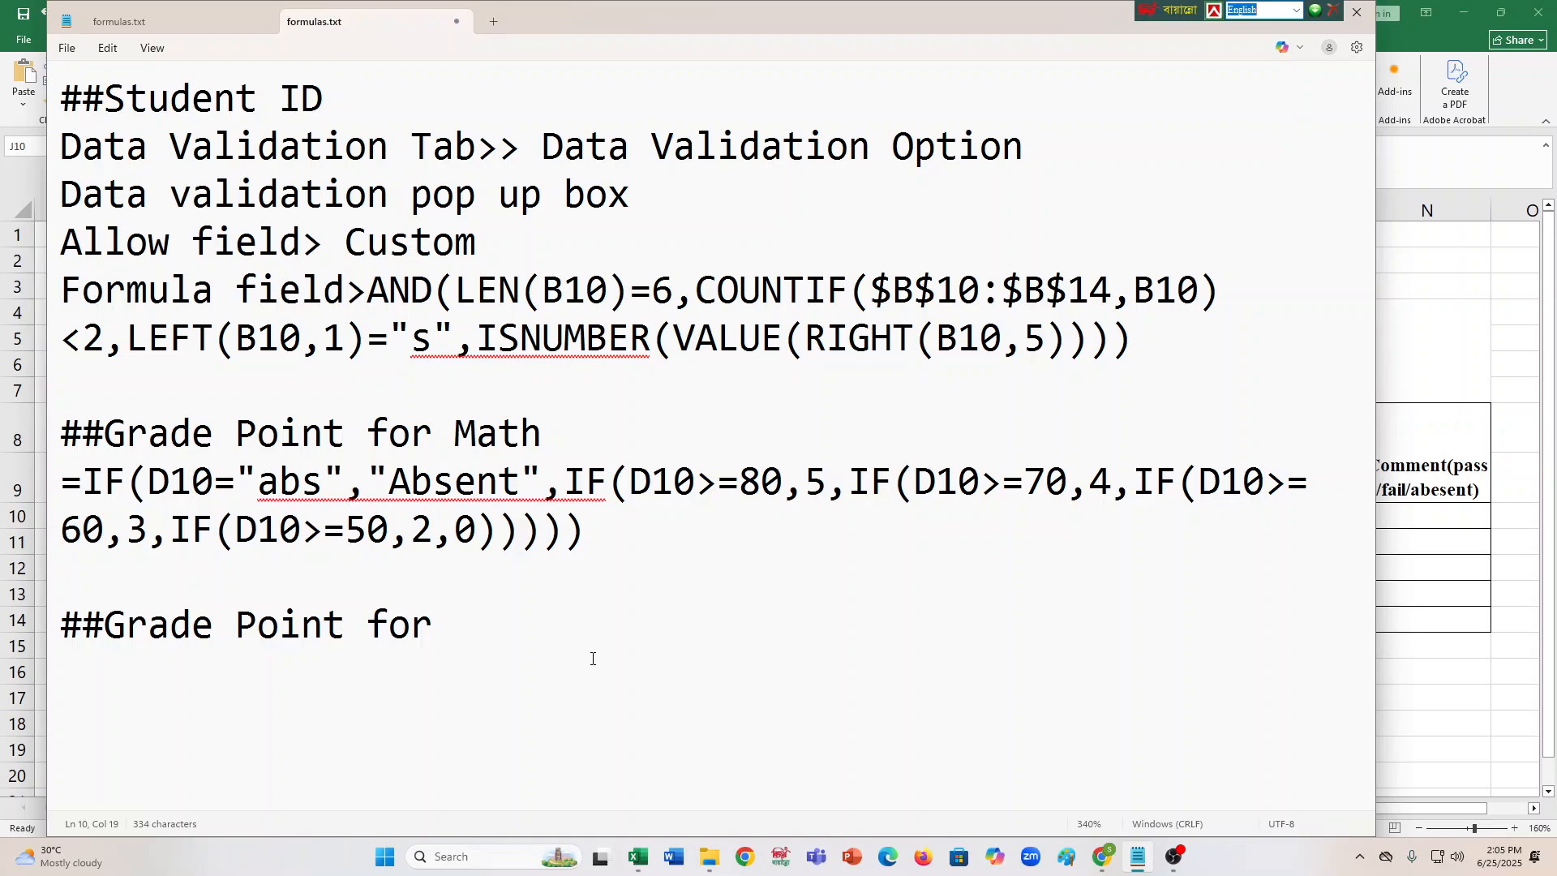
text(ICT)
key(Return)
Copy the Math heading with its formula and paste both a few blank lines below the ICT heading.
drag(618, 530, 28, 400)
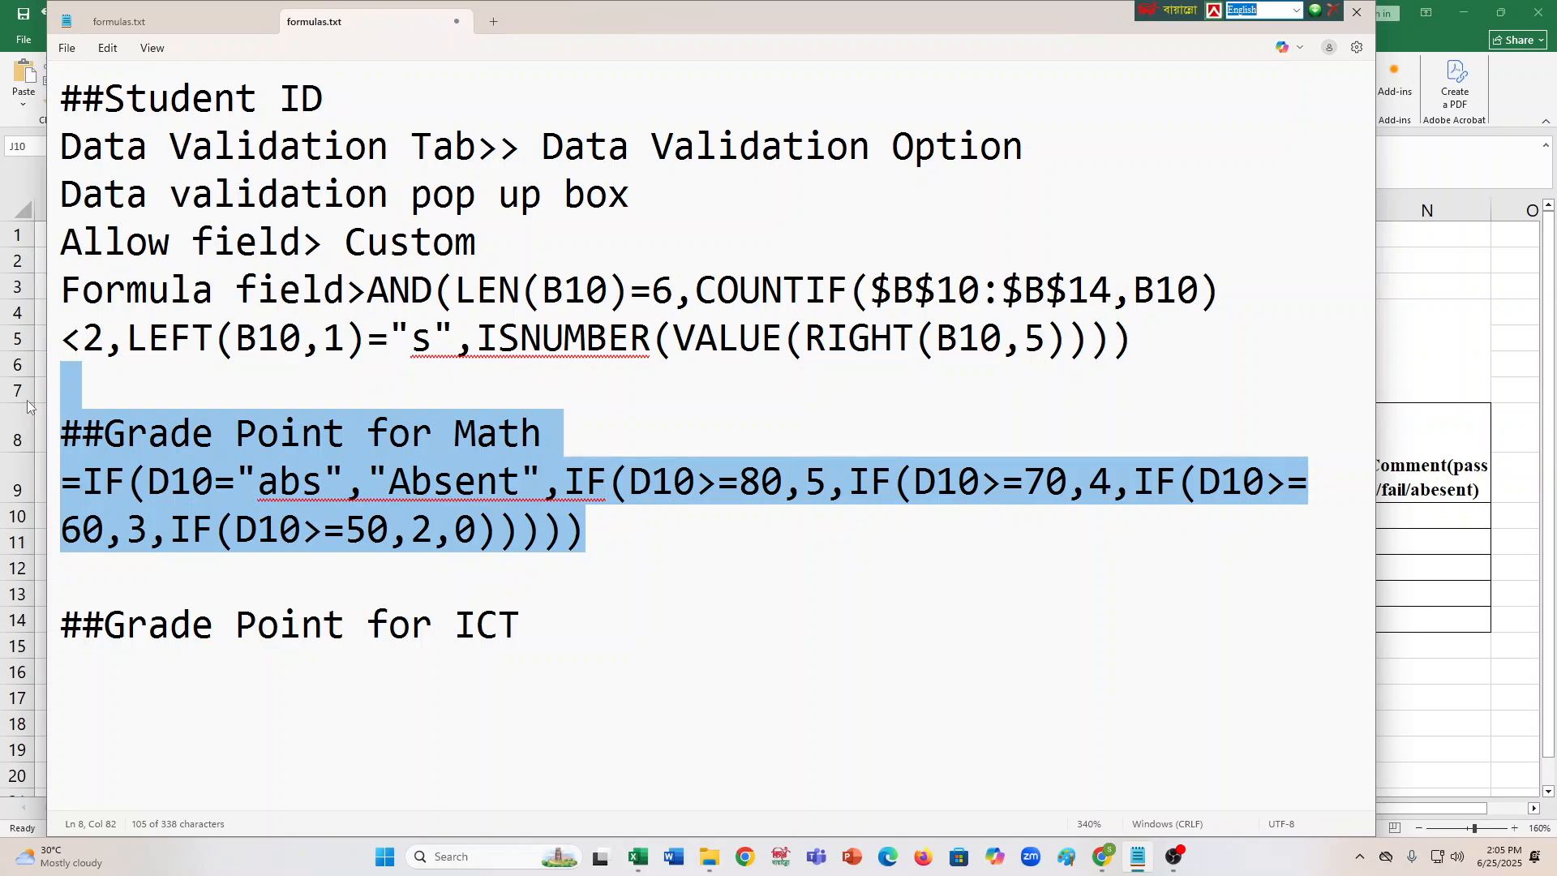
click(618, 612)
text(.)
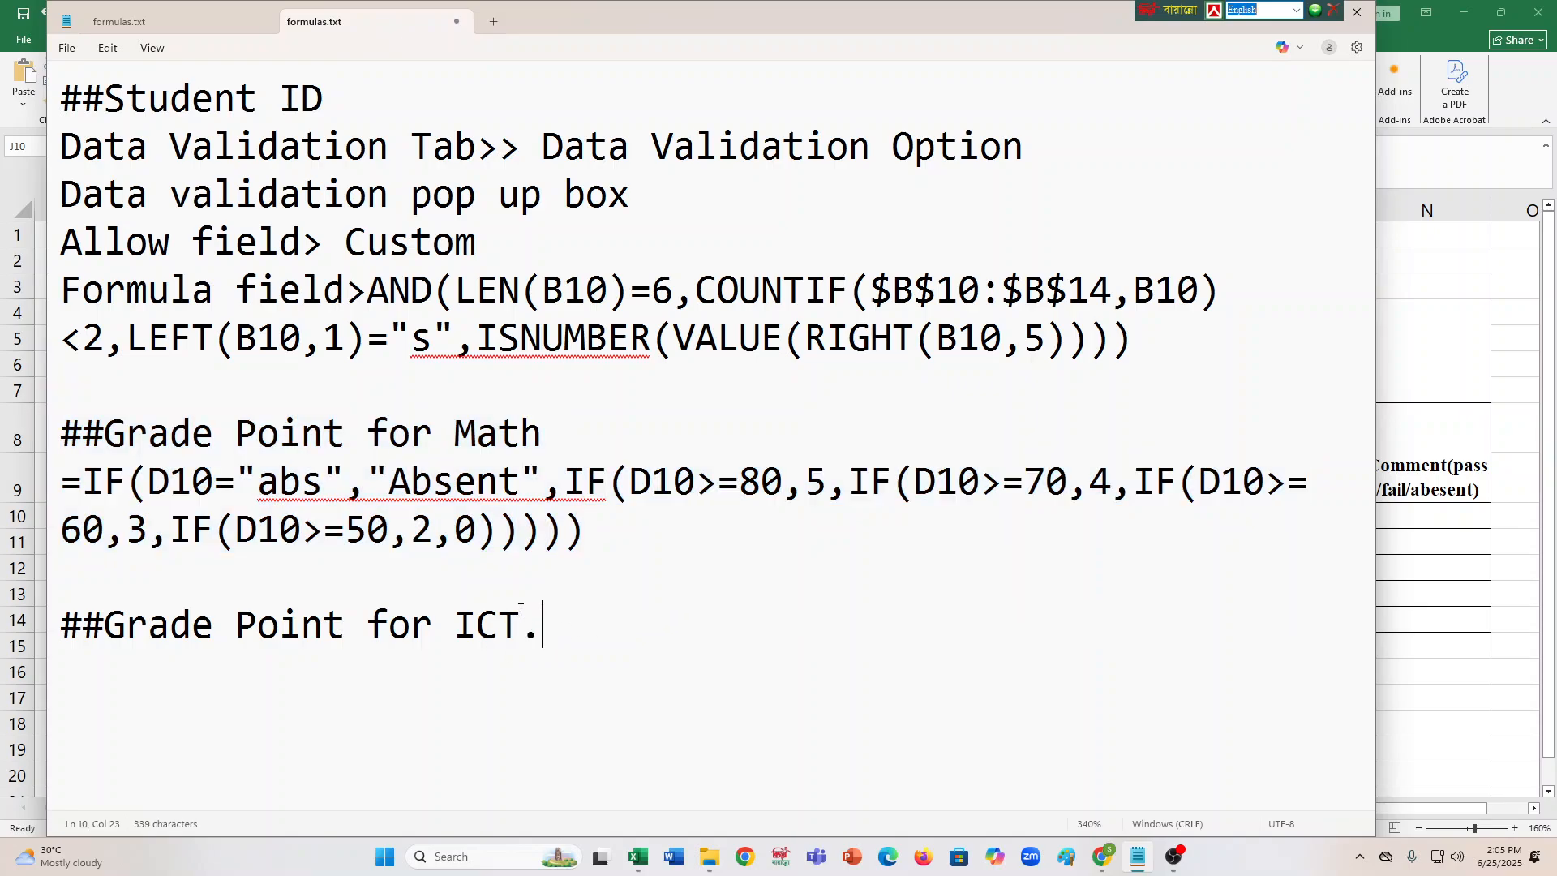
key(BackSpace)
key(Return)
key(Return)
key(Return)
key(ctrl+v)
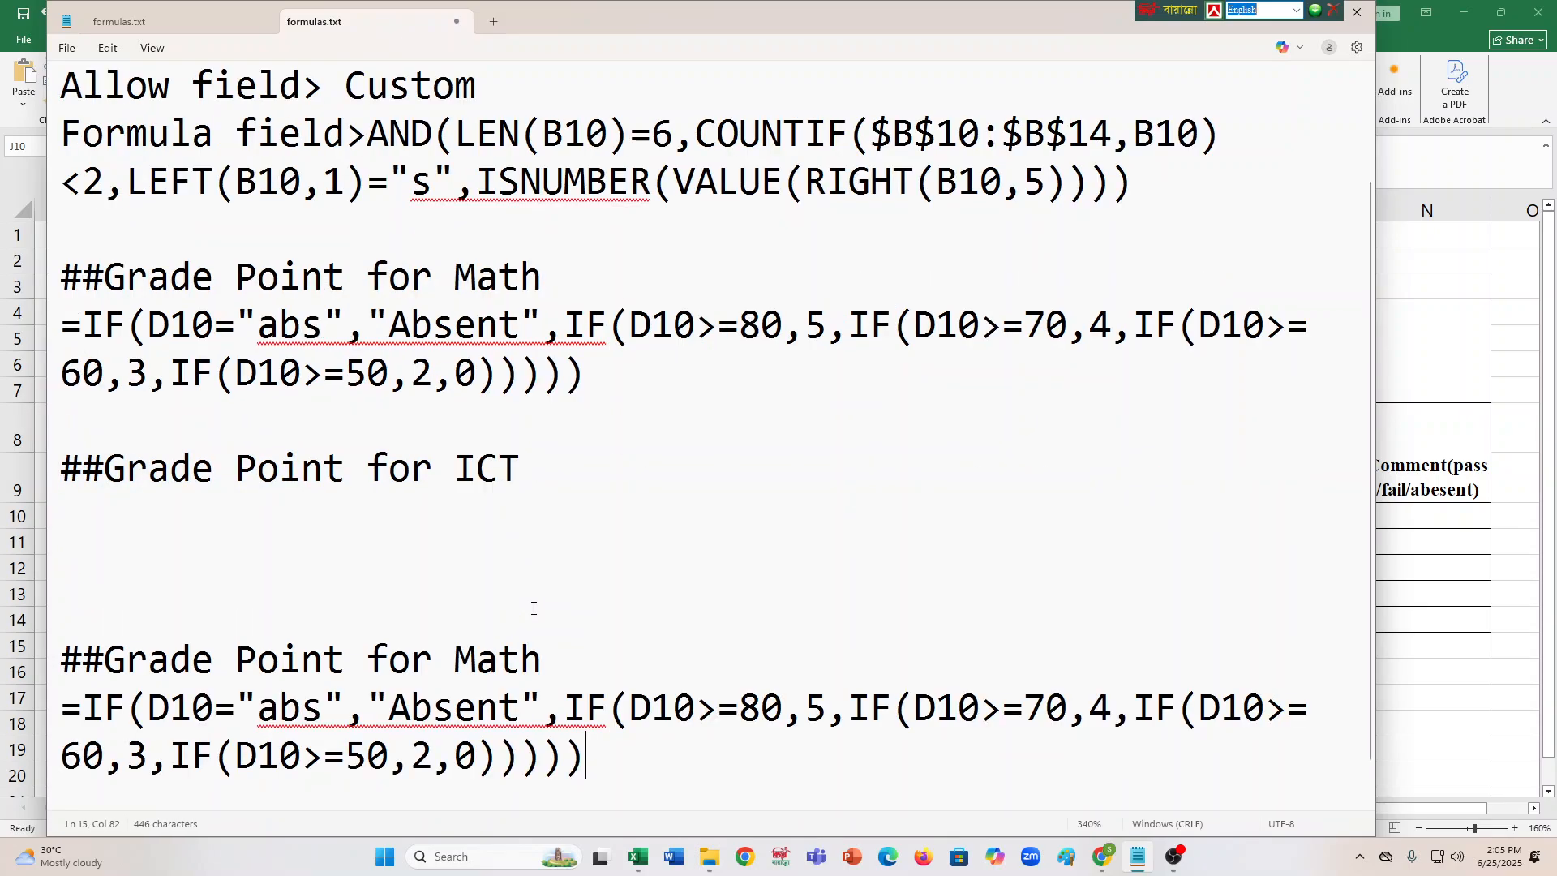
scroll(279, 328, down, 1)
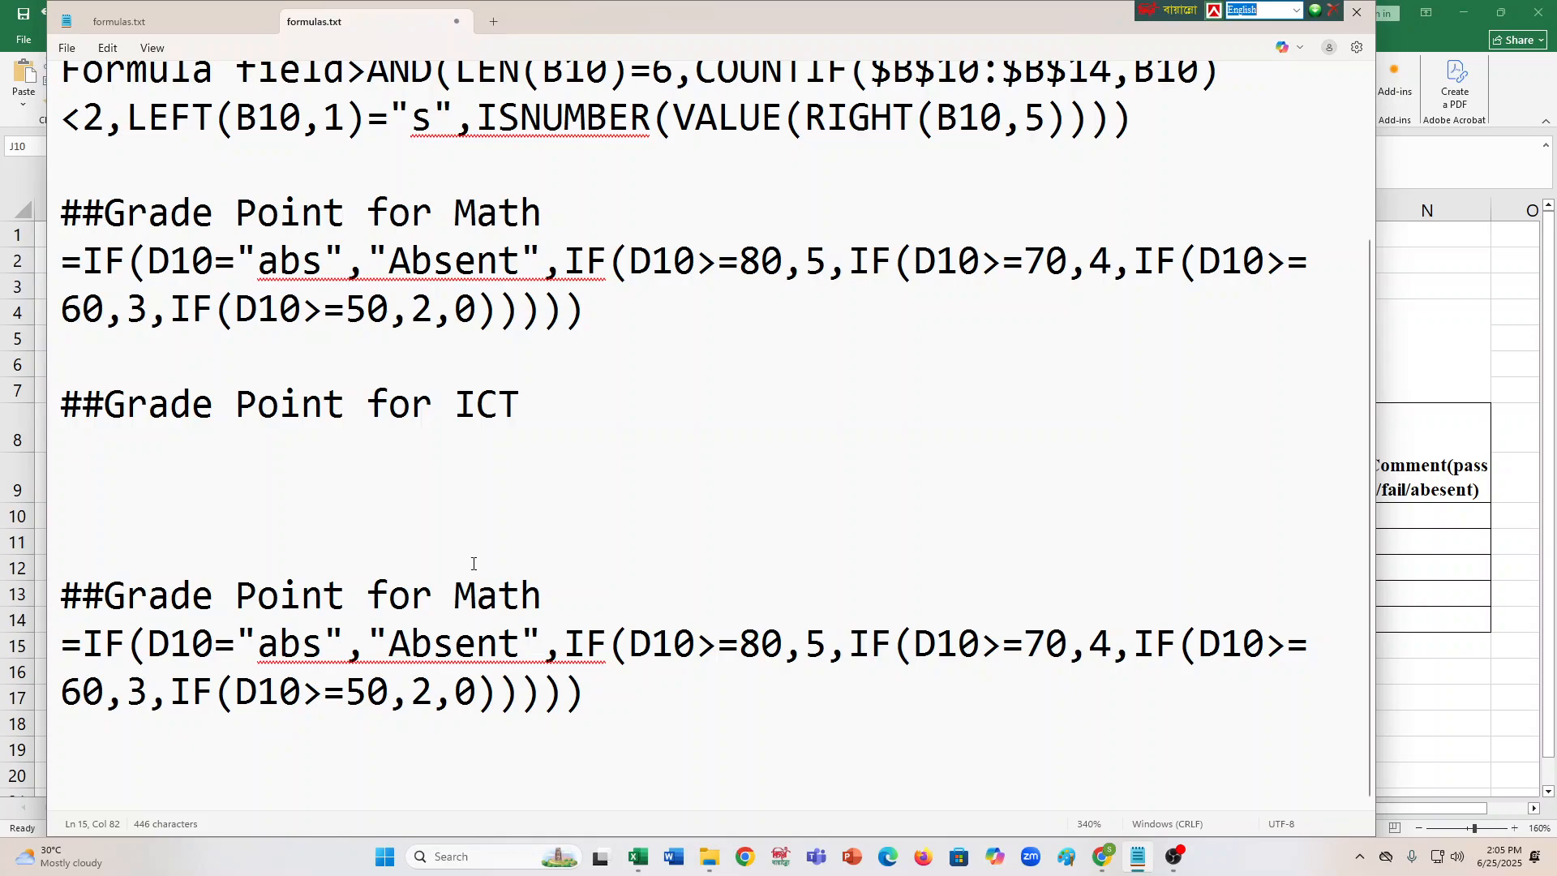
Copy the Math grade point formula and paste it directly under the ICT heading.
drag(611, 326, 51, 280)
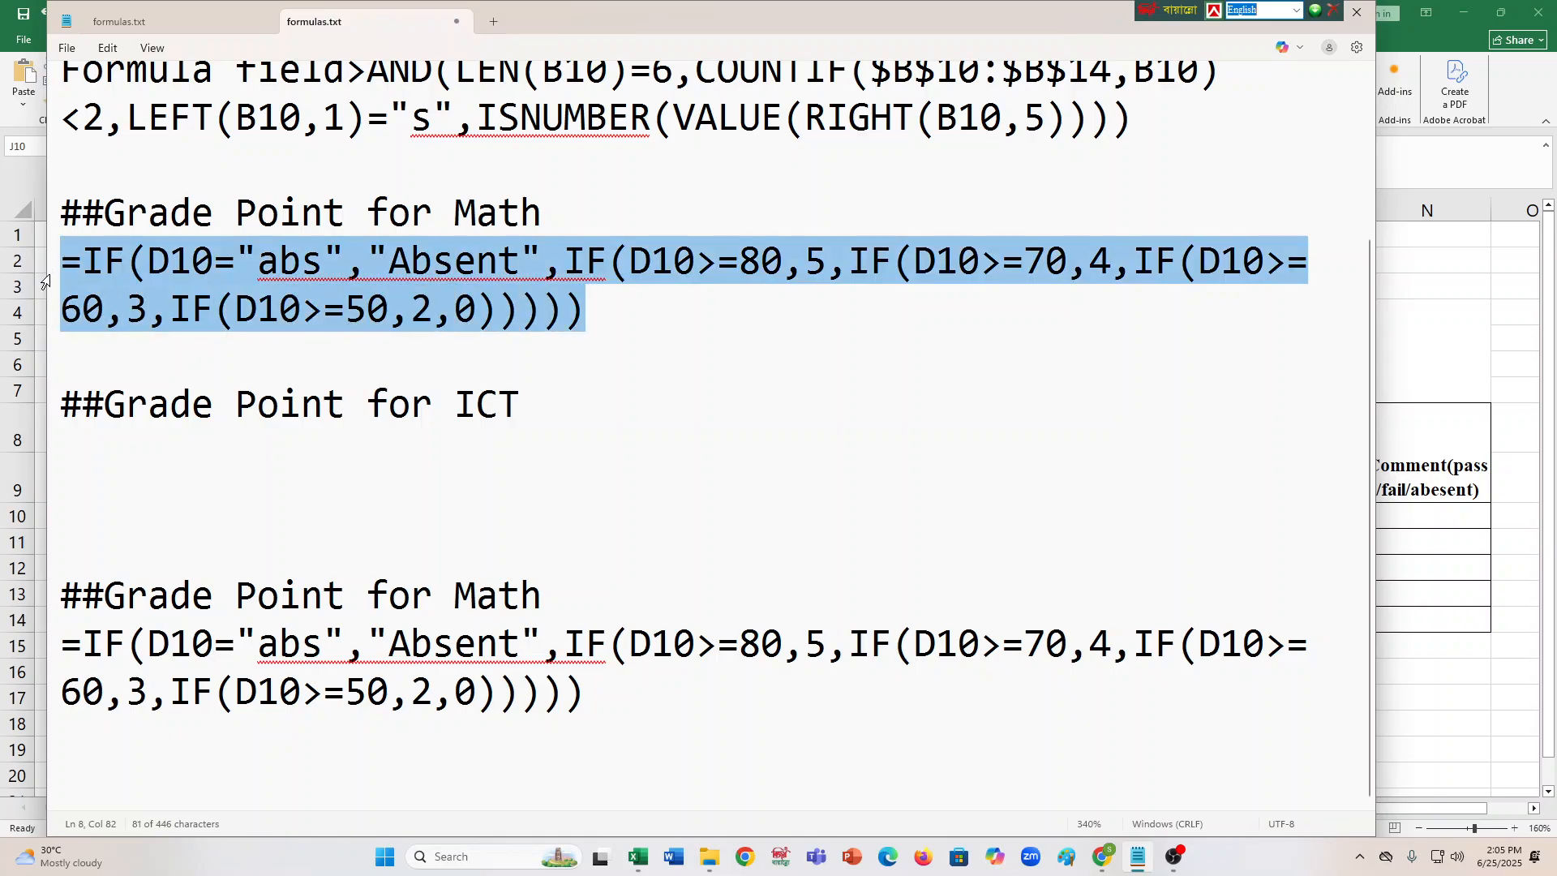
key(ctrl+c)
click(94, 450)
key(ctrl+v)
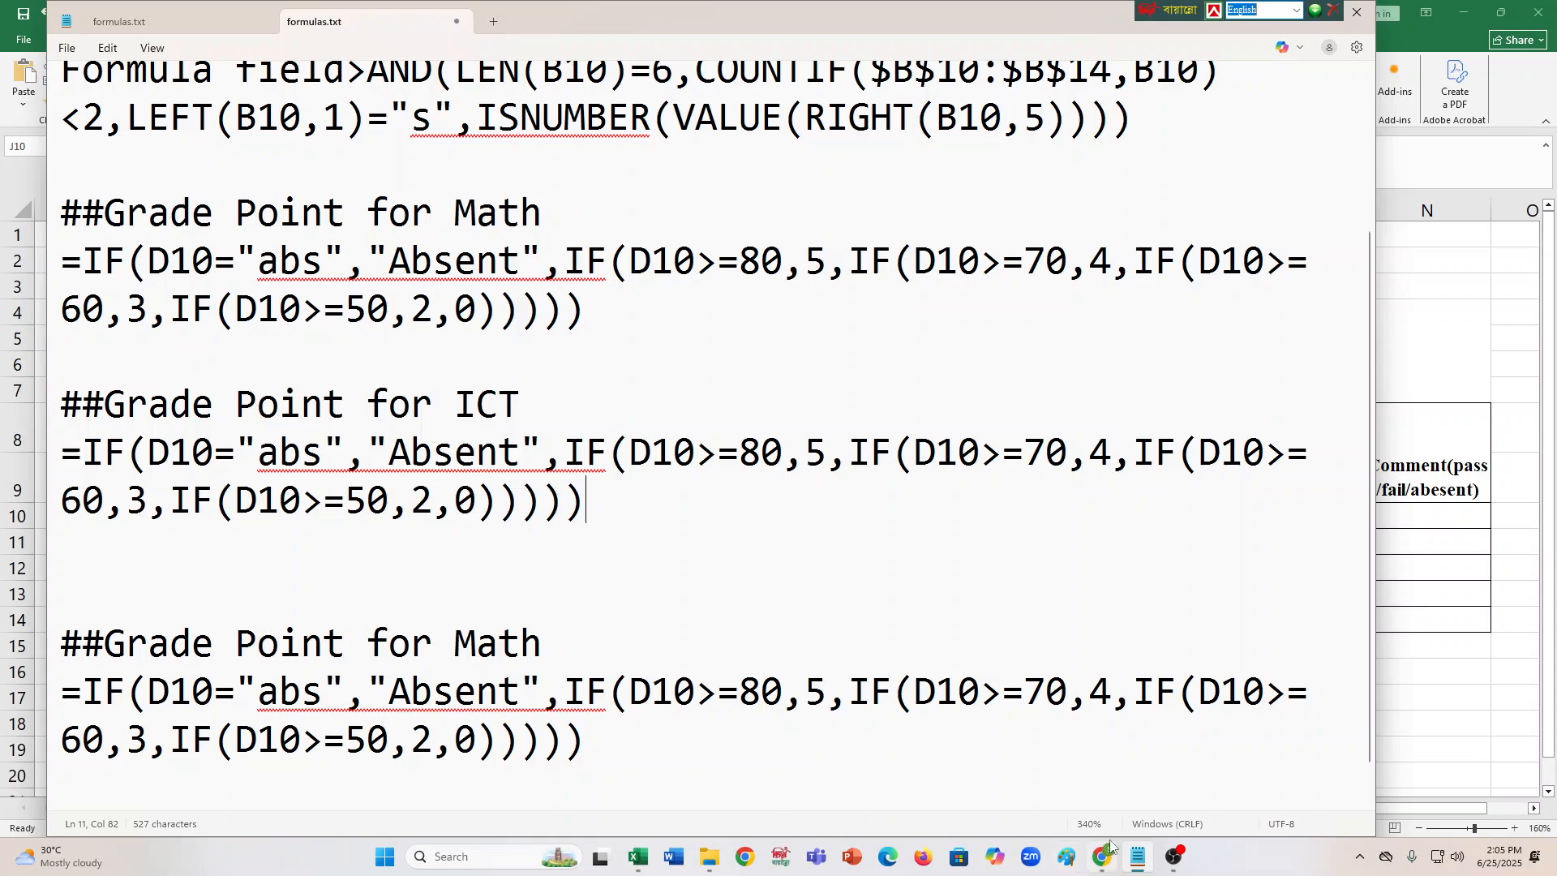
mouse_move(1129, 847)
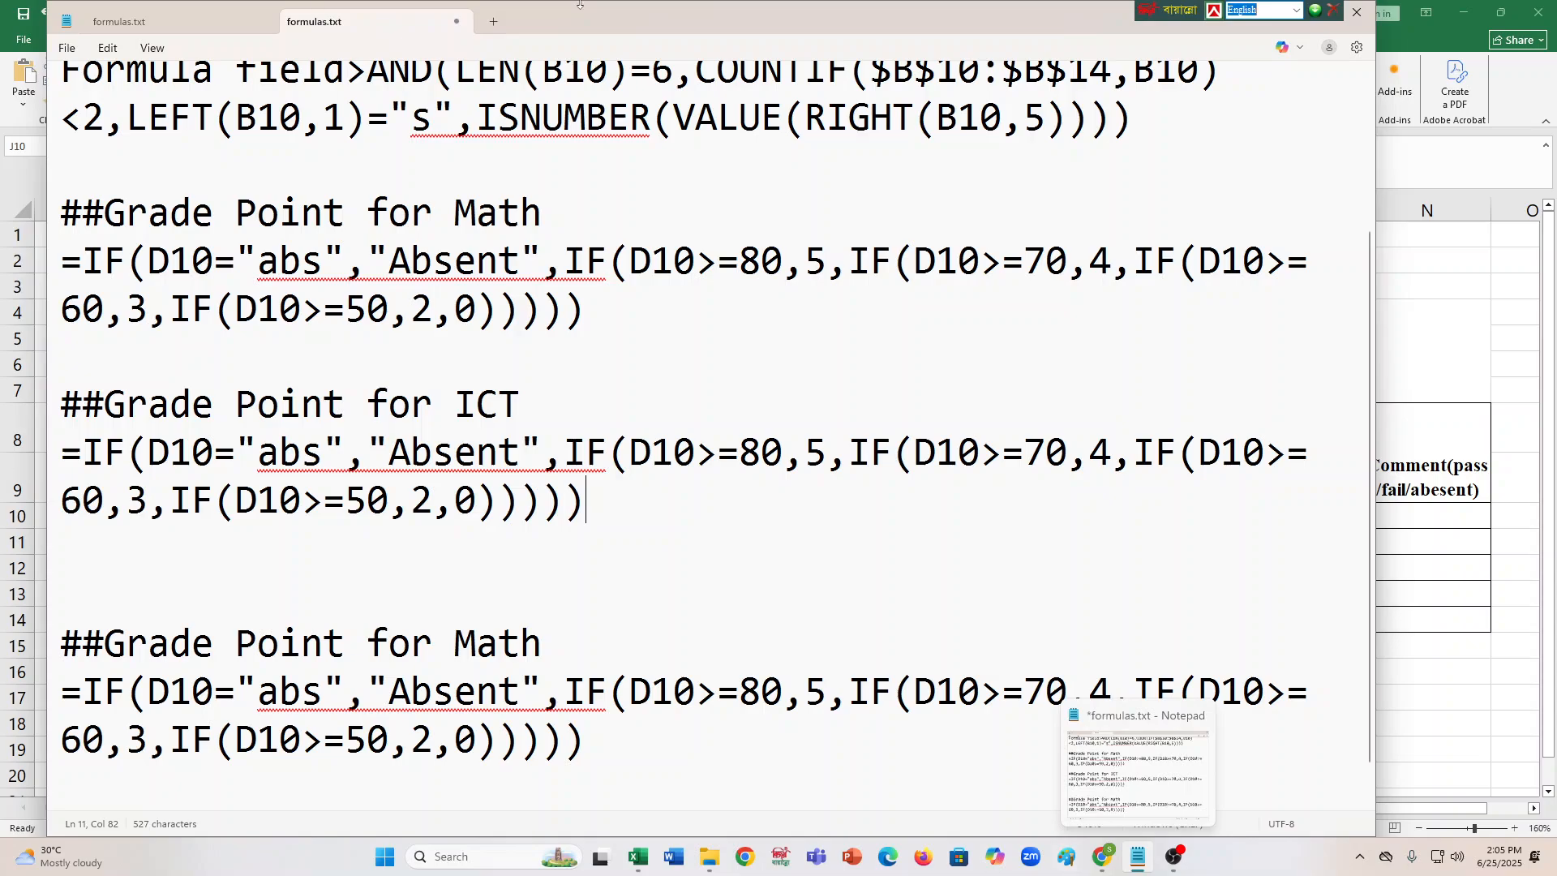
Change the subject in the last Grade Point heading from Math to Bangla.
click(551, 638)
key(BackSpace)
key(BackSpace)
key(BackSpace)
key(BackSpace)
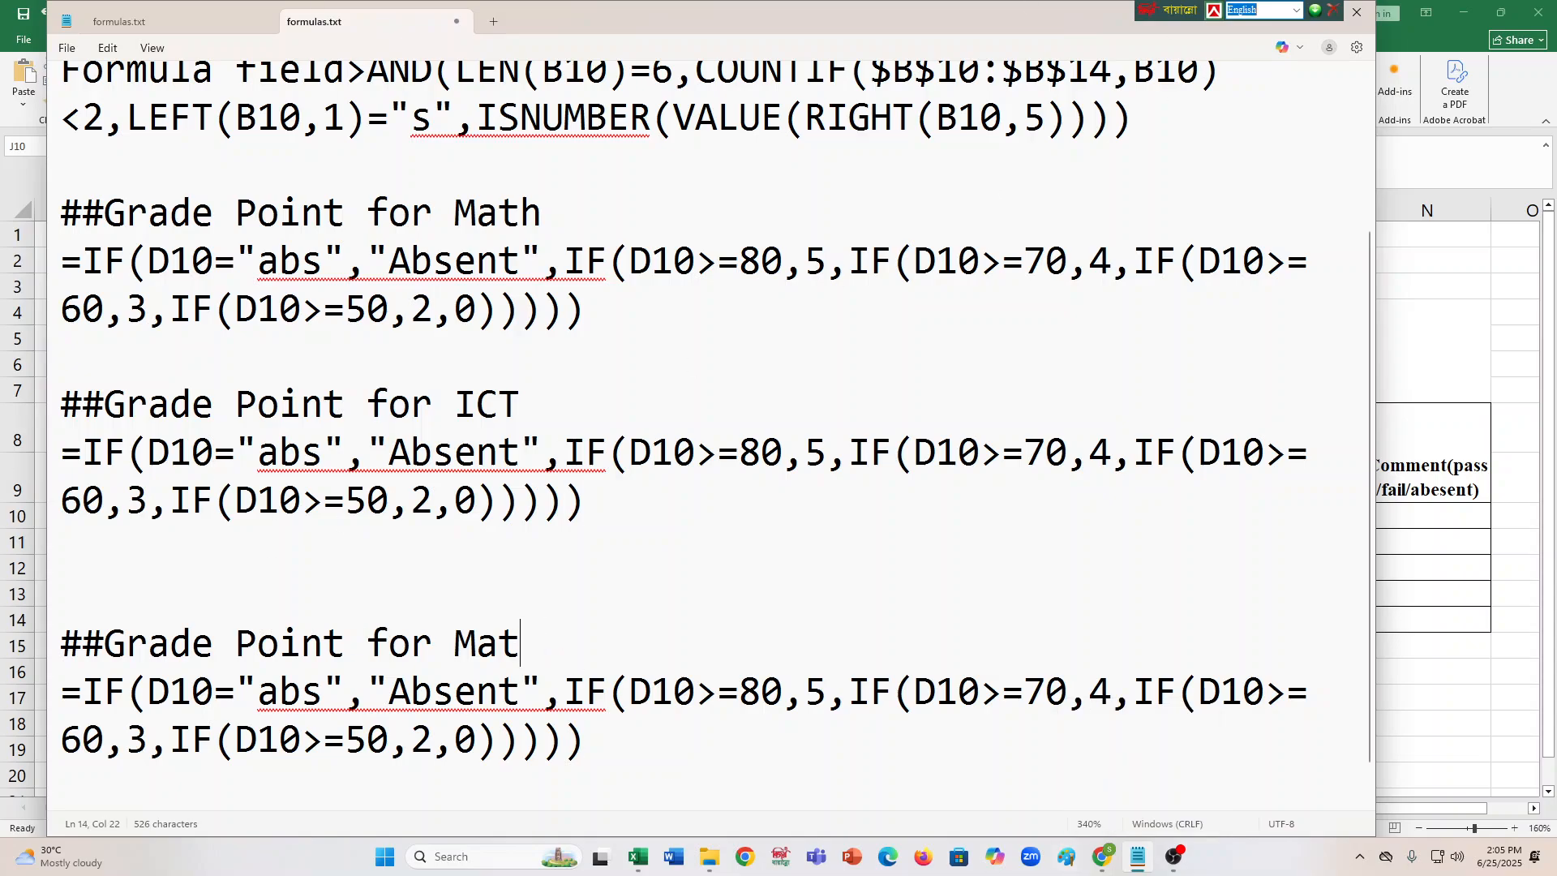
text(Bangla)
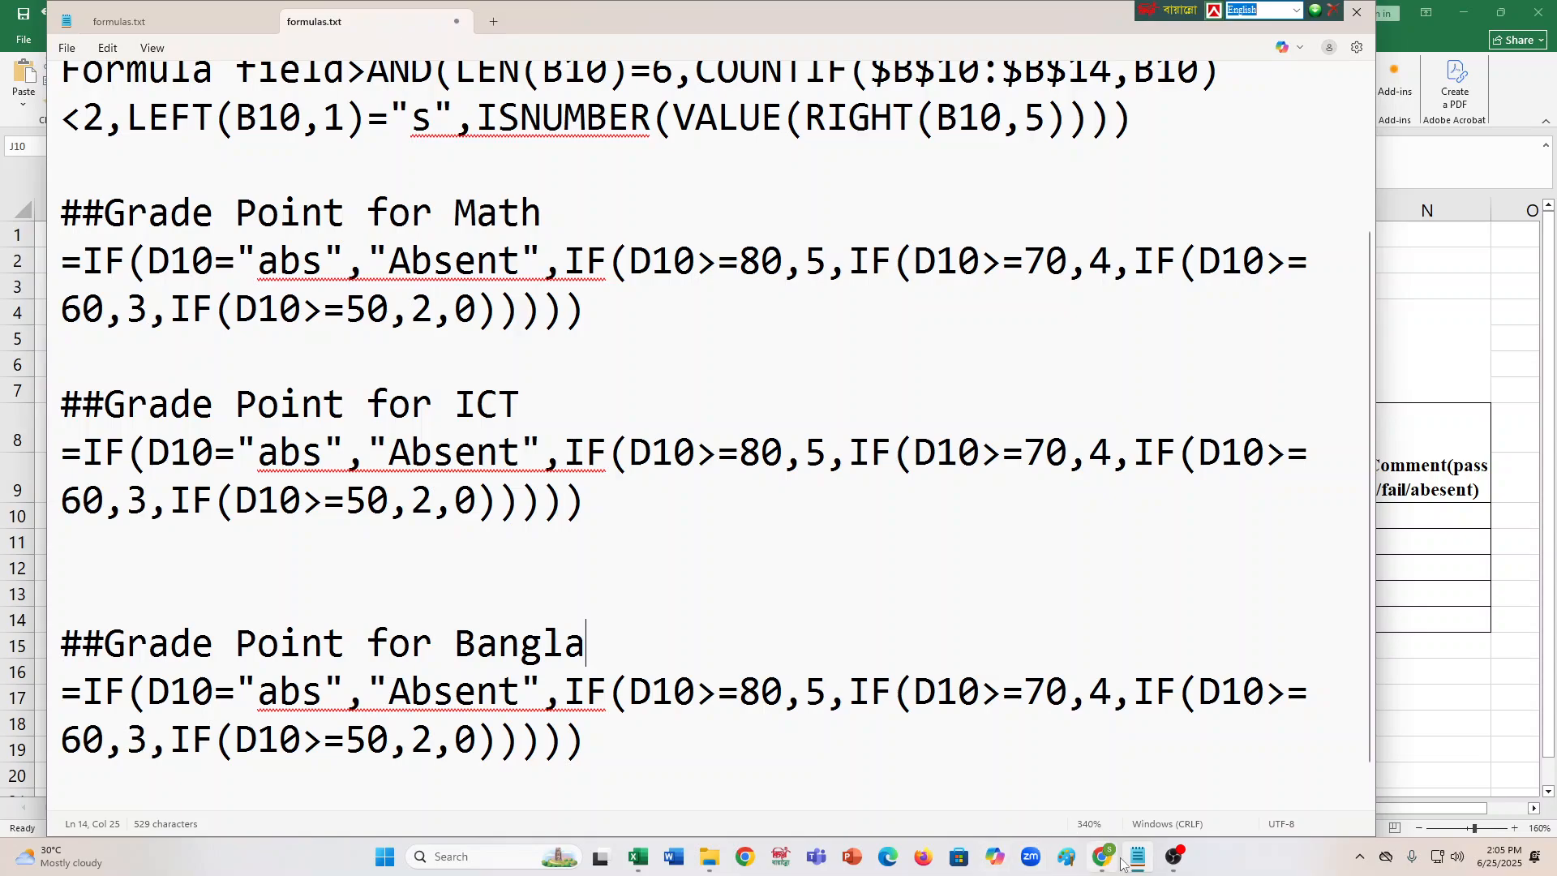
Switch to Excel, check the grade point formulas in E10, G10 and I10, and return to Notepad.
click(637, 858)
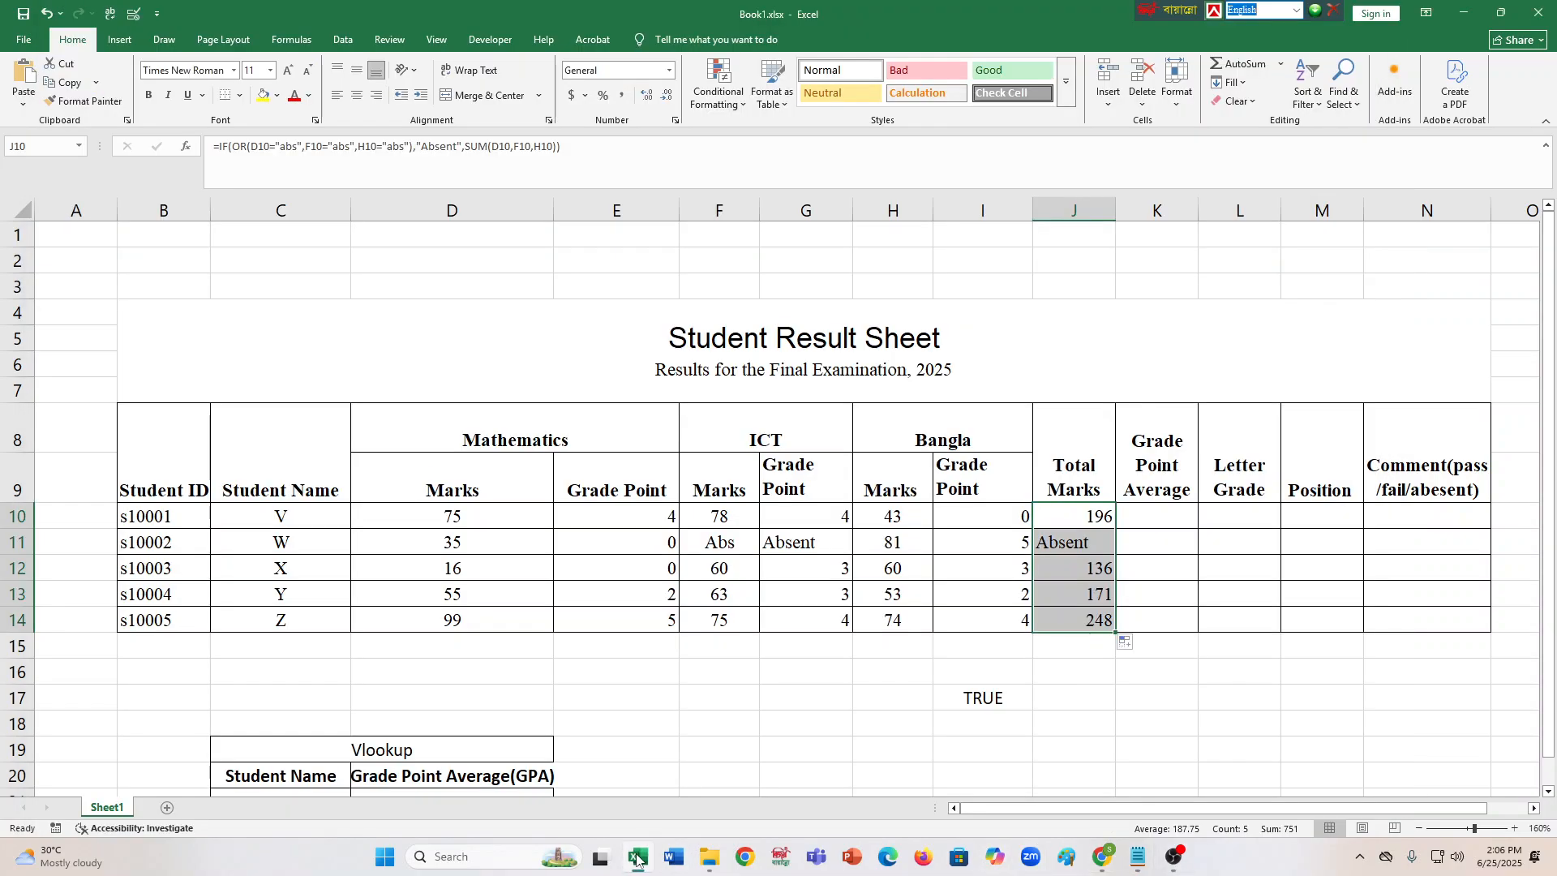
click(496, 541)
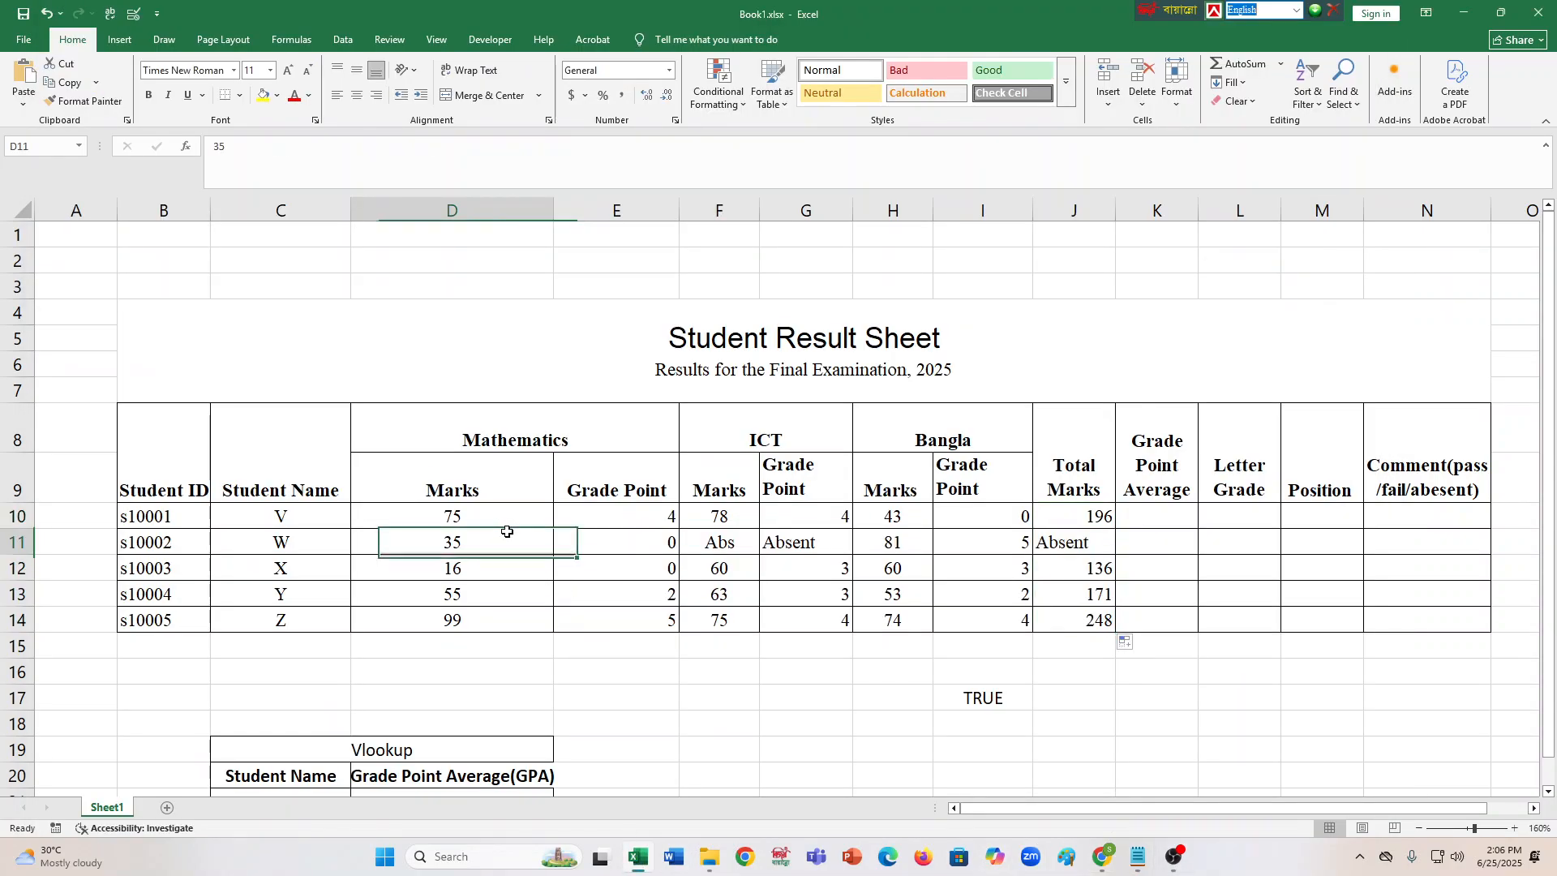
click(502, 517)
click(633, 516)
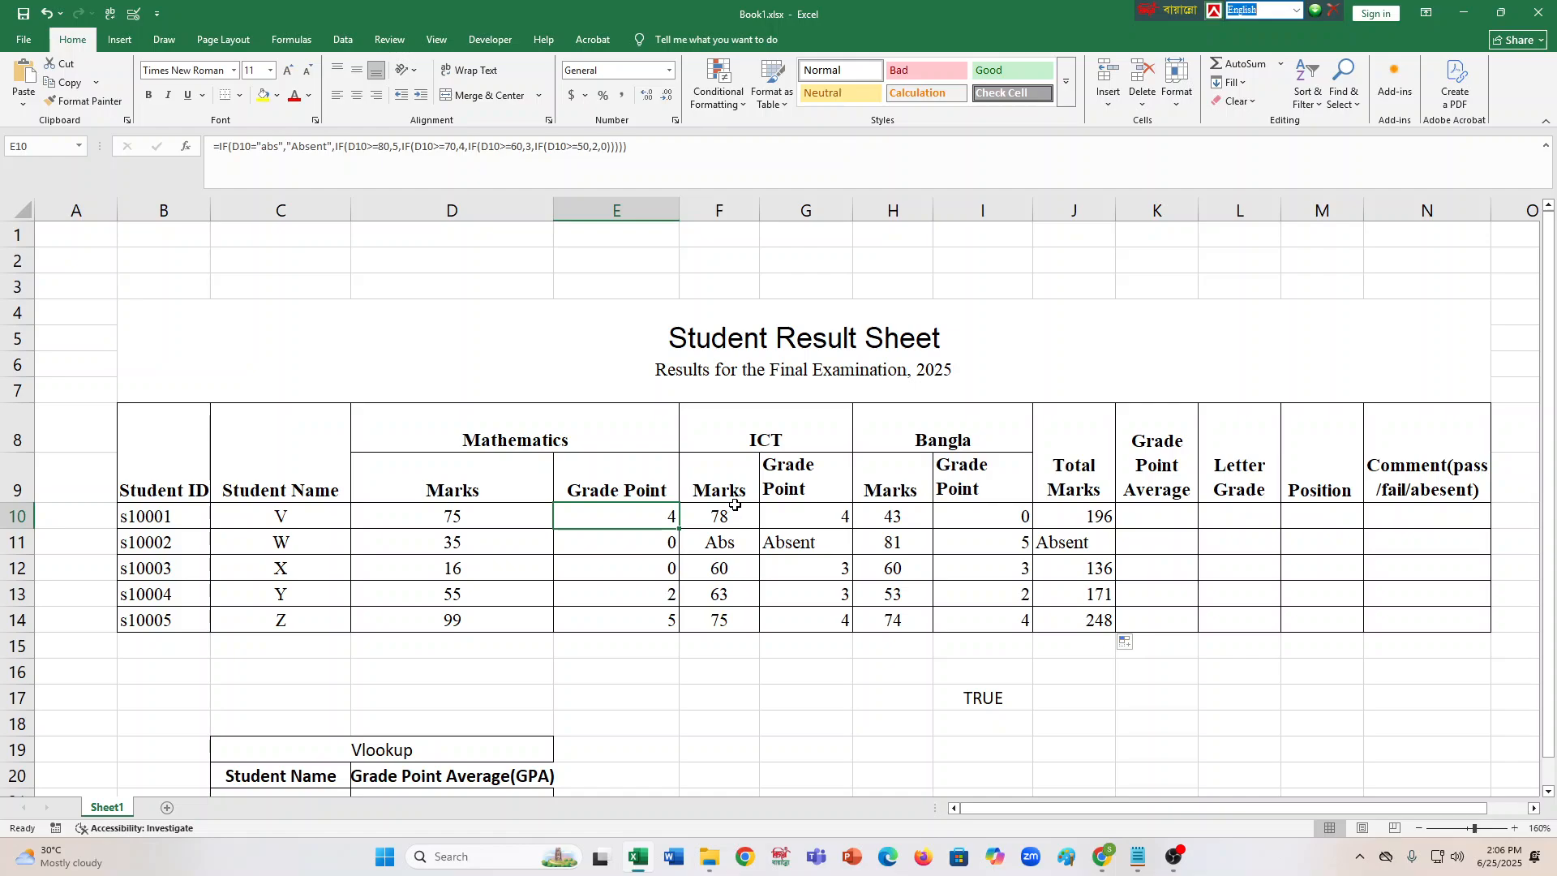
click(828, 519)
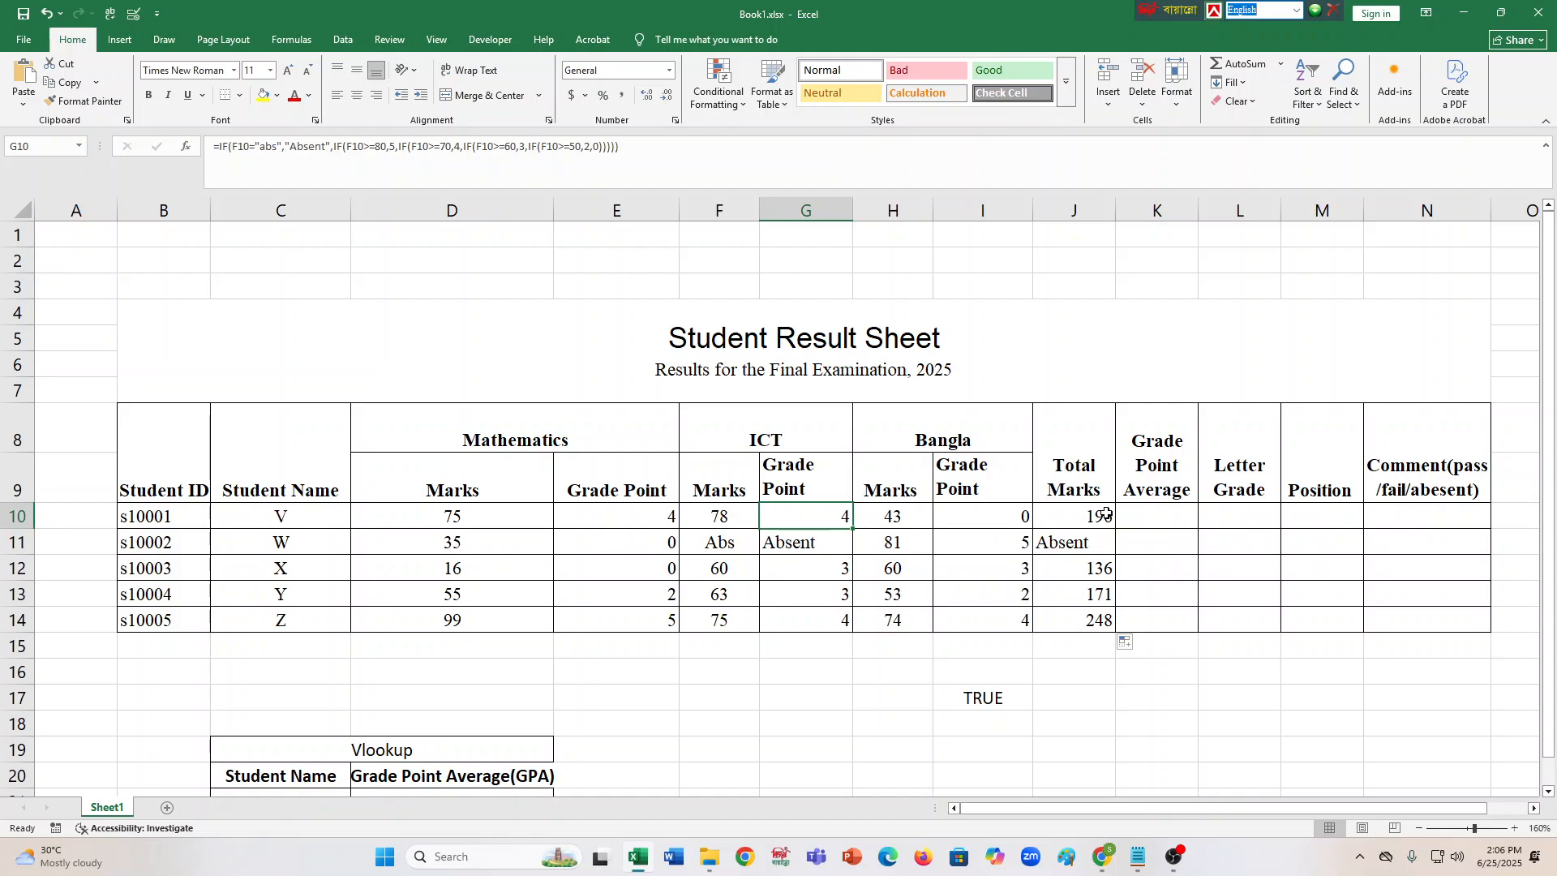
click(970, 513)
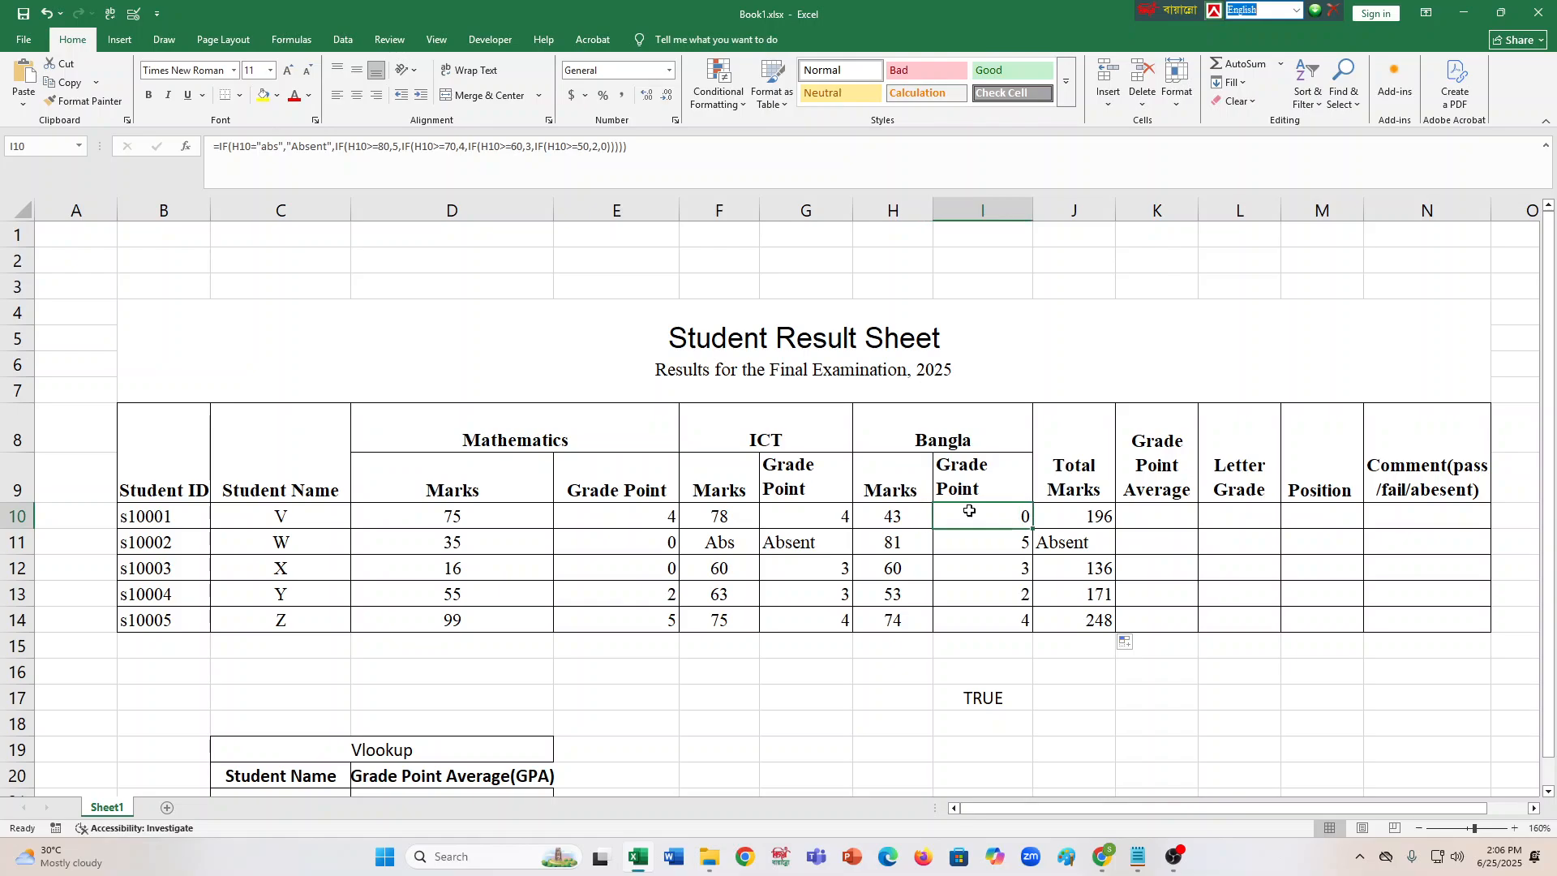
click(1464, 13)
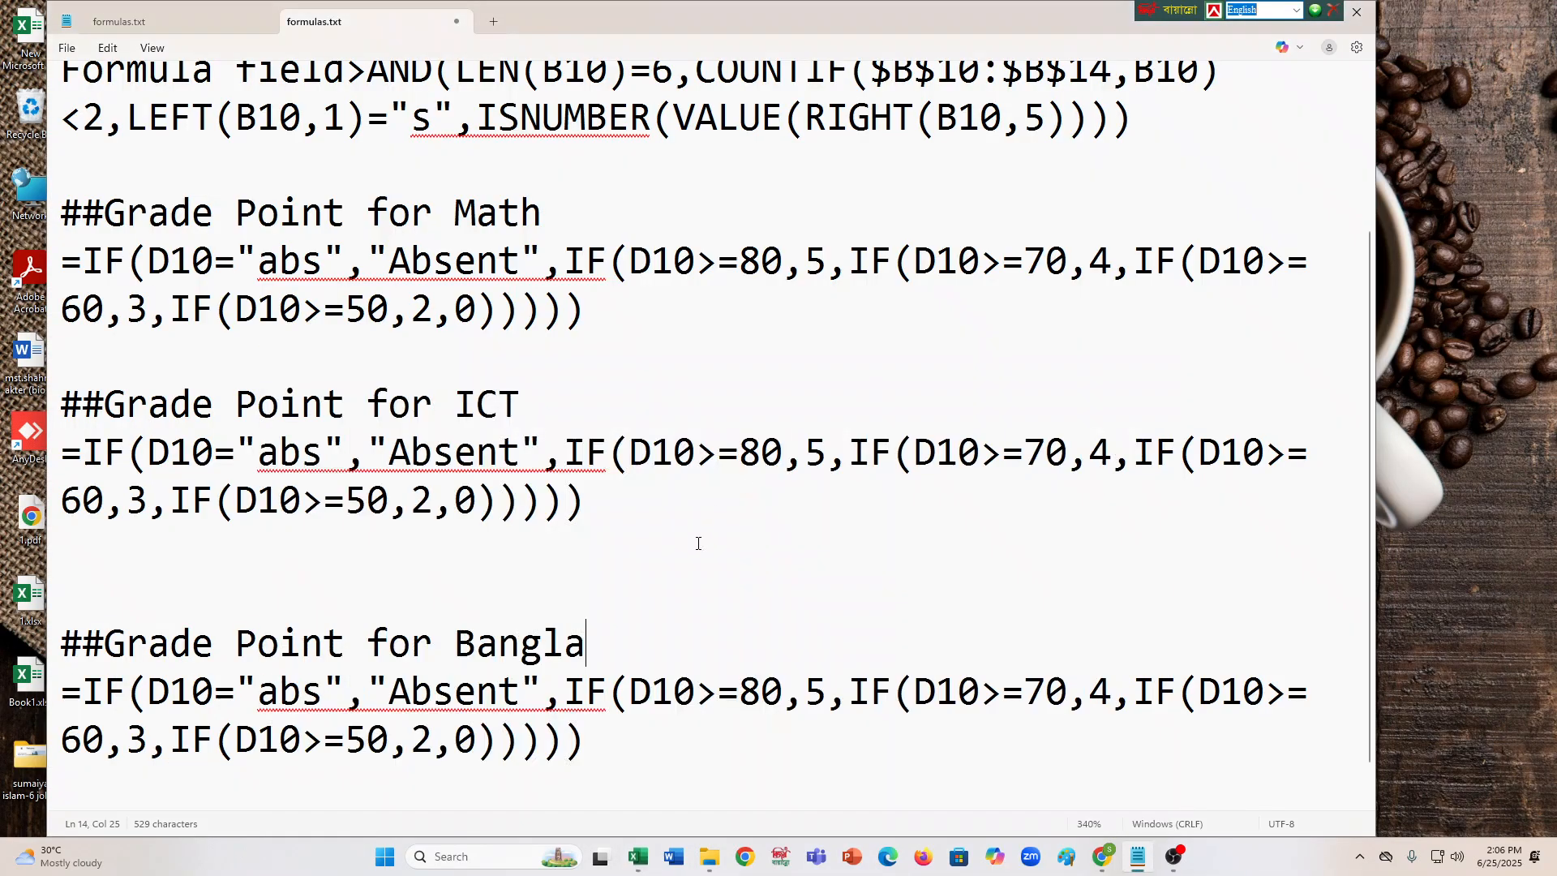
Replace D10 with F10 in the "abs", >=80 and >=70 tests of the ICT formula.
scroll(137, 501, down, 1)
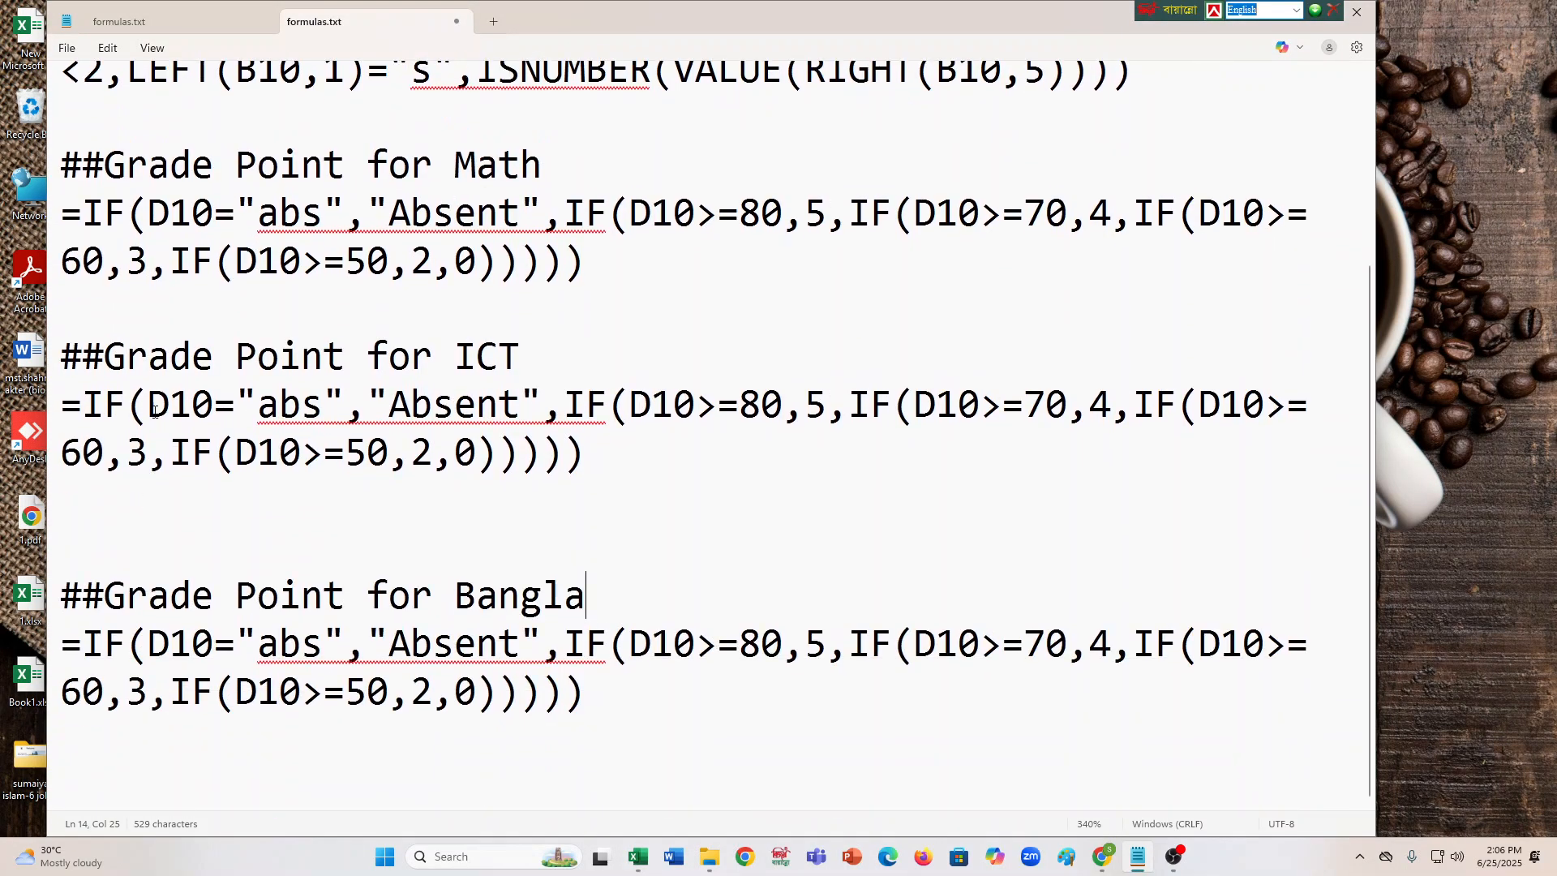
click(154, 411)
key(Delete)
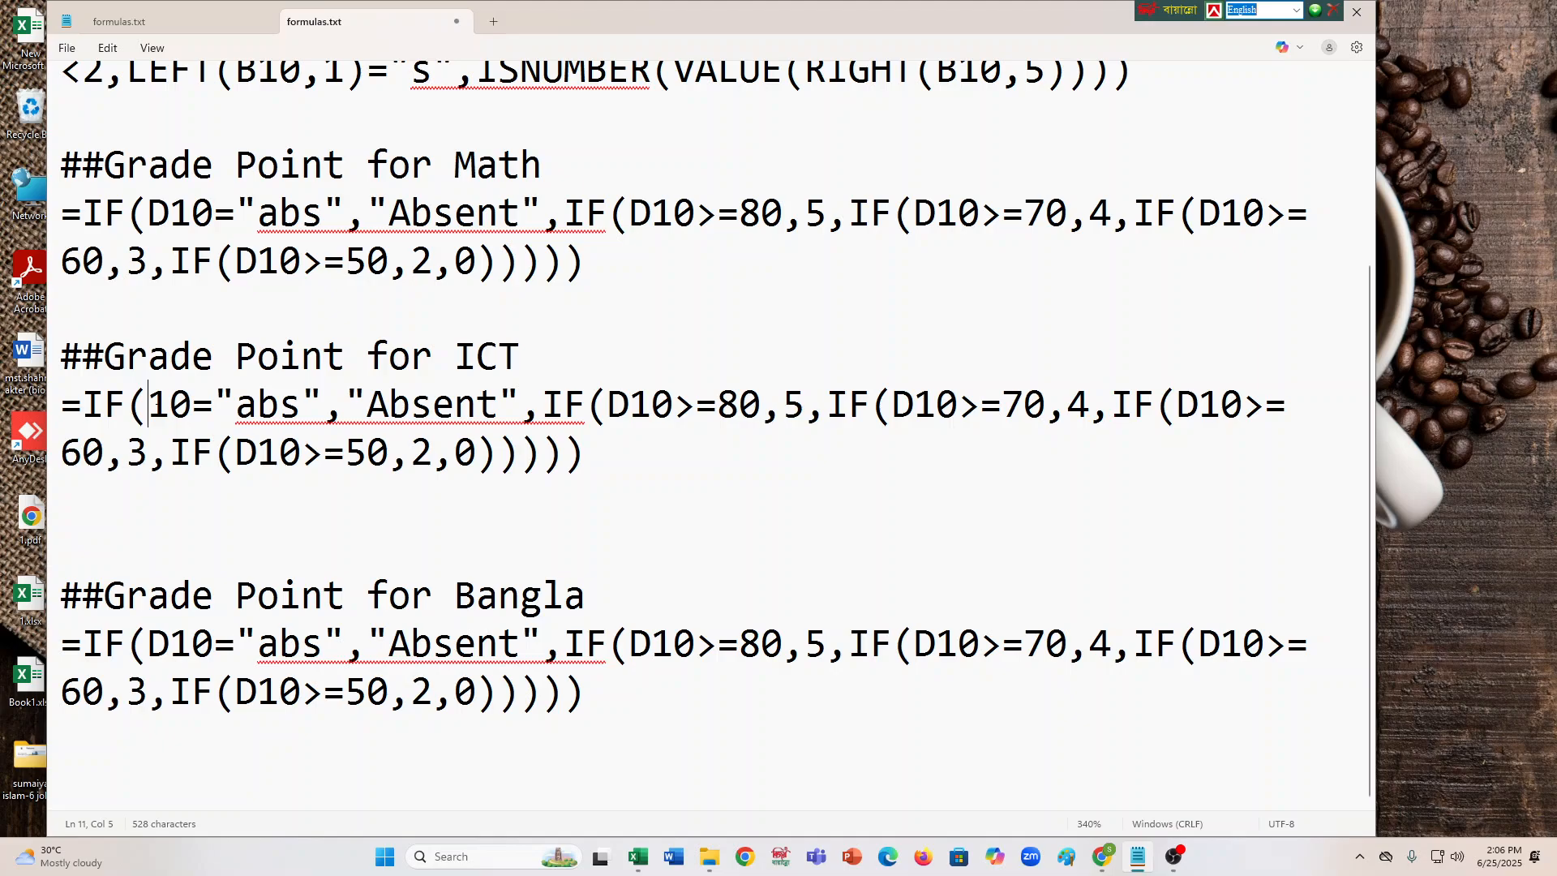
text(F)
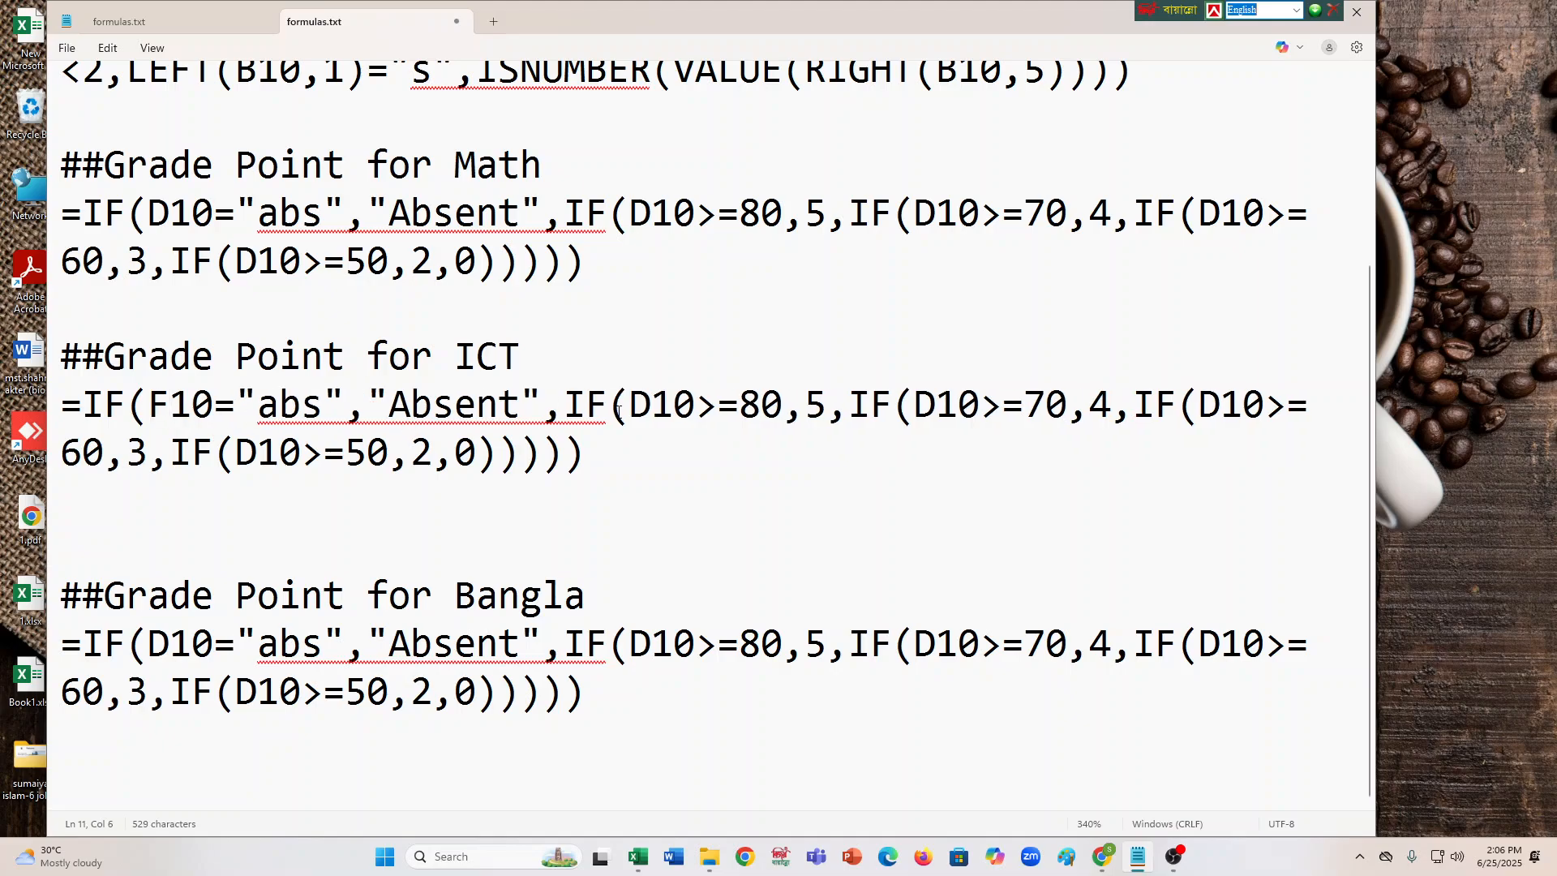
click(633, 405)
key(Delete)
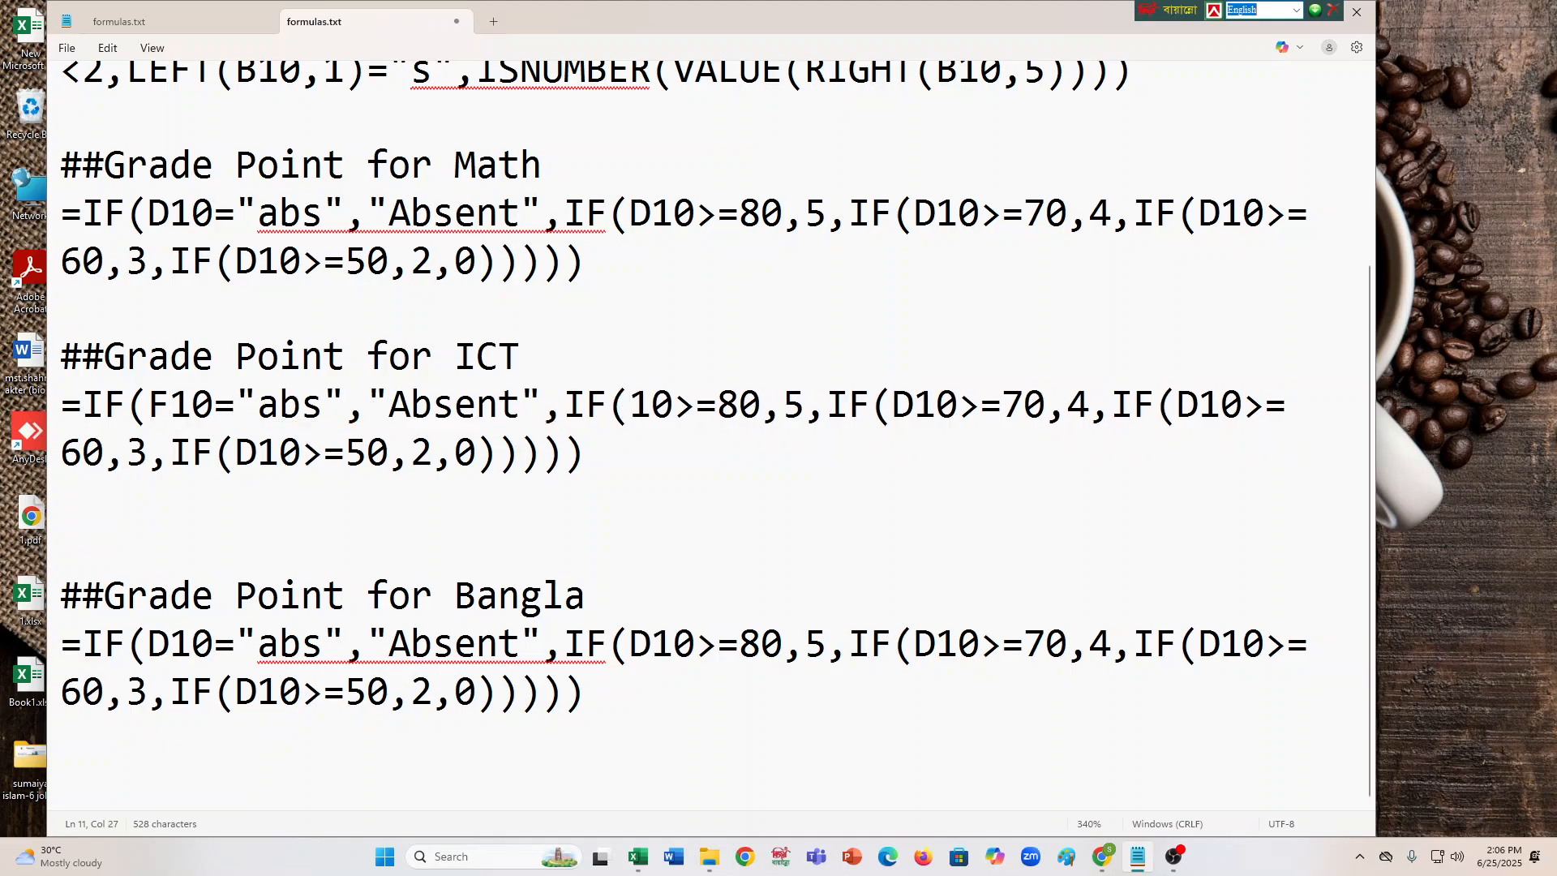
text(F)
click(915, 405)
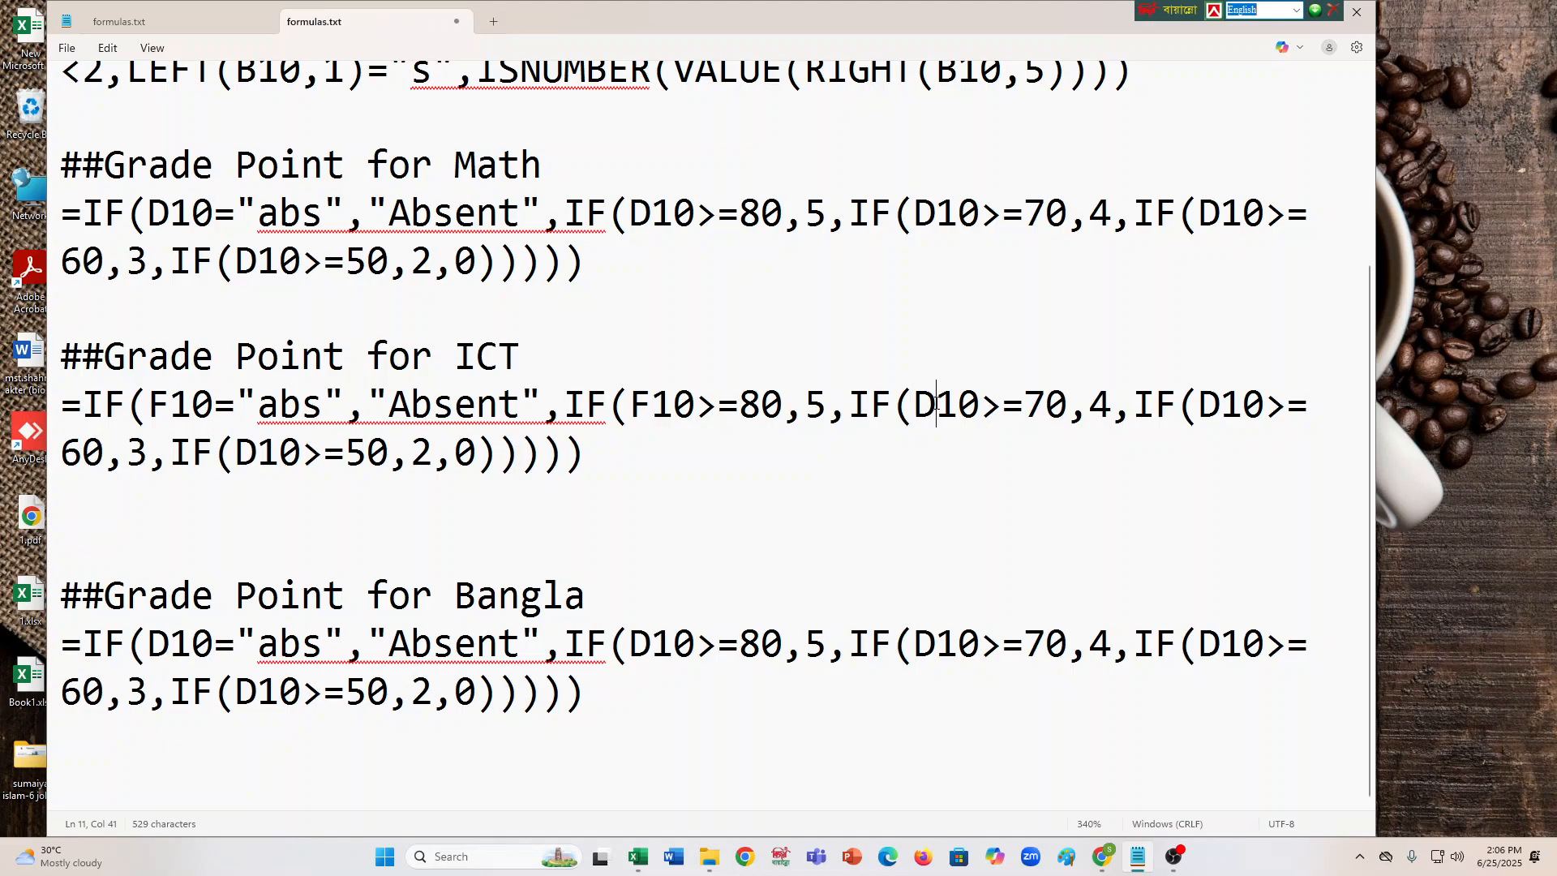
key(Delete)
text(F)
Replace D10 with F10 in the >=60 and >=50 tests of the ICT formula, and review its references.
click(1219, 405)
key(BackSpace)
text(F)
key(BackSpace)
text(F)
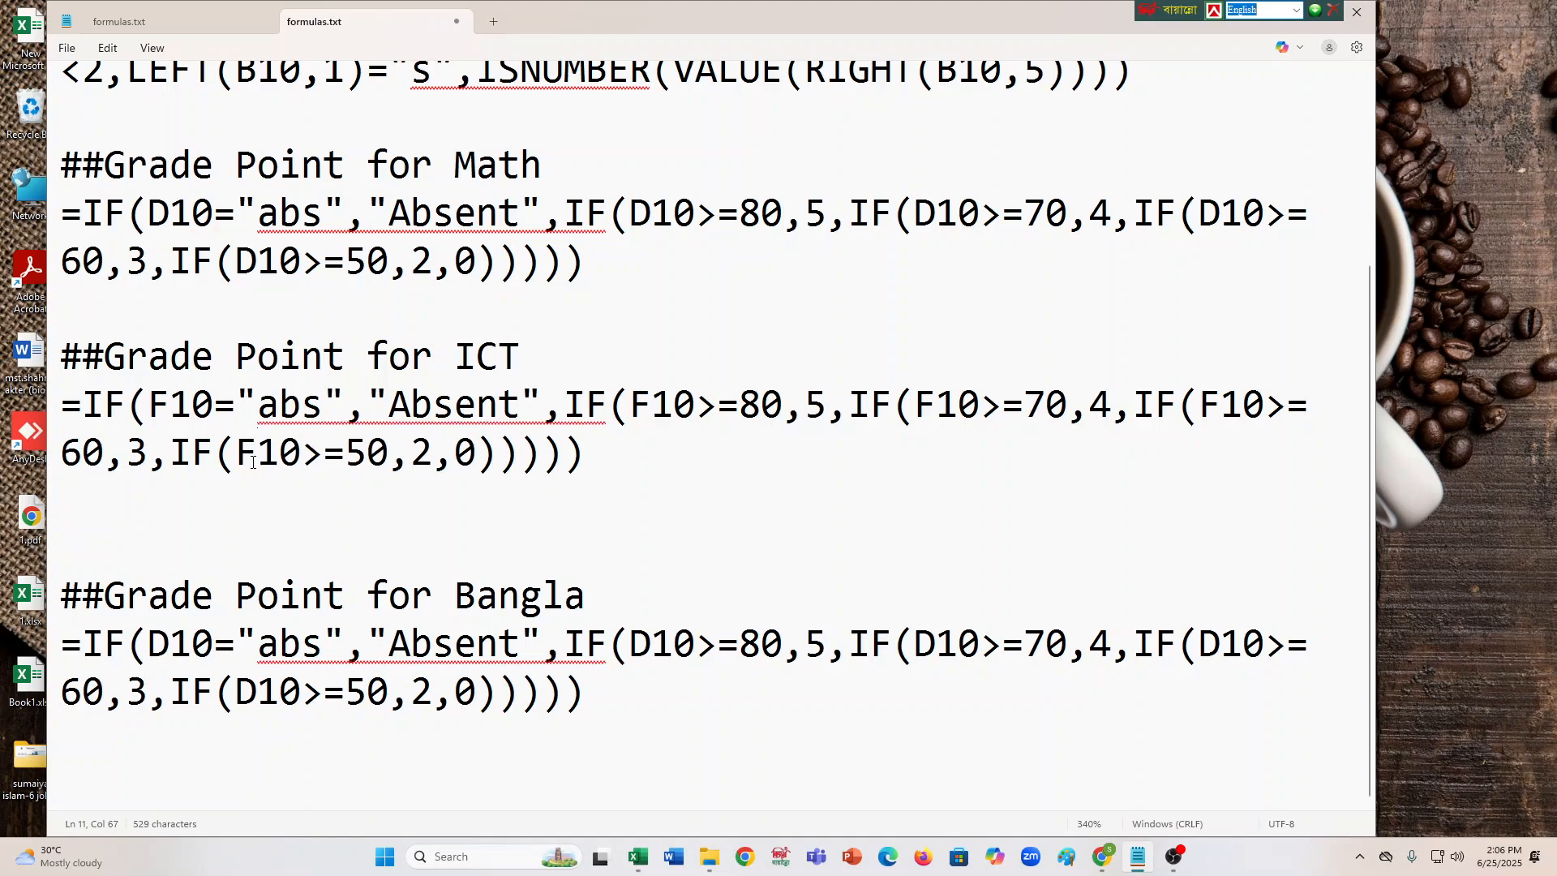
click(170, 404)
click(717, 404)
click(585, 451)
click(1286, 404)
click(264, 430)
Switch to Excel, check which cell the Bangla grade point formula in I10 references, and return to Notepad.
click(638, 856)
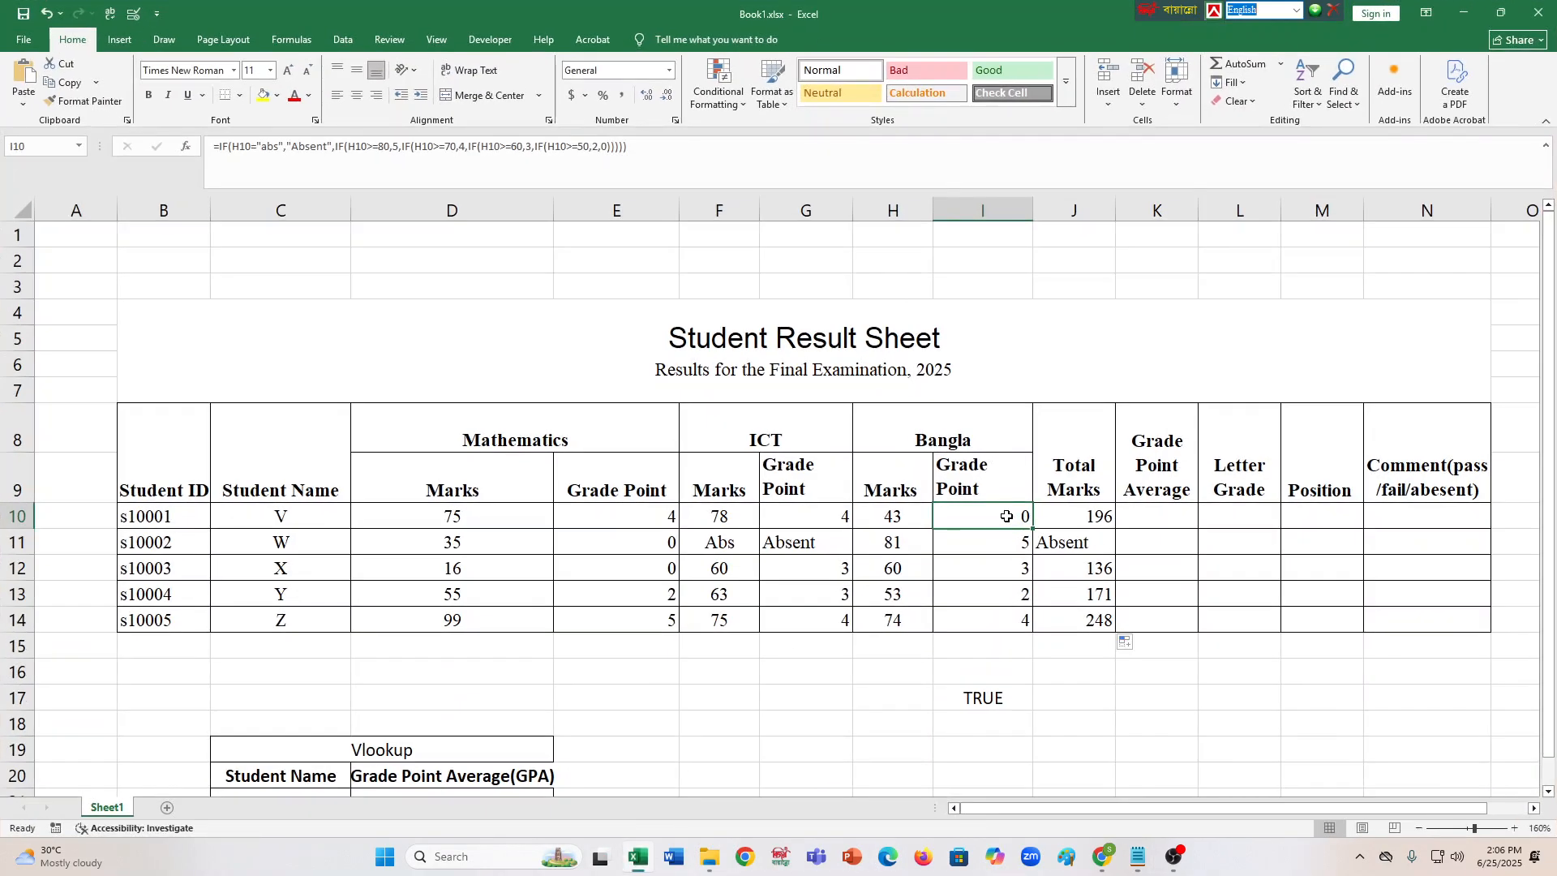
click(1002, 592)
click(996, 515)
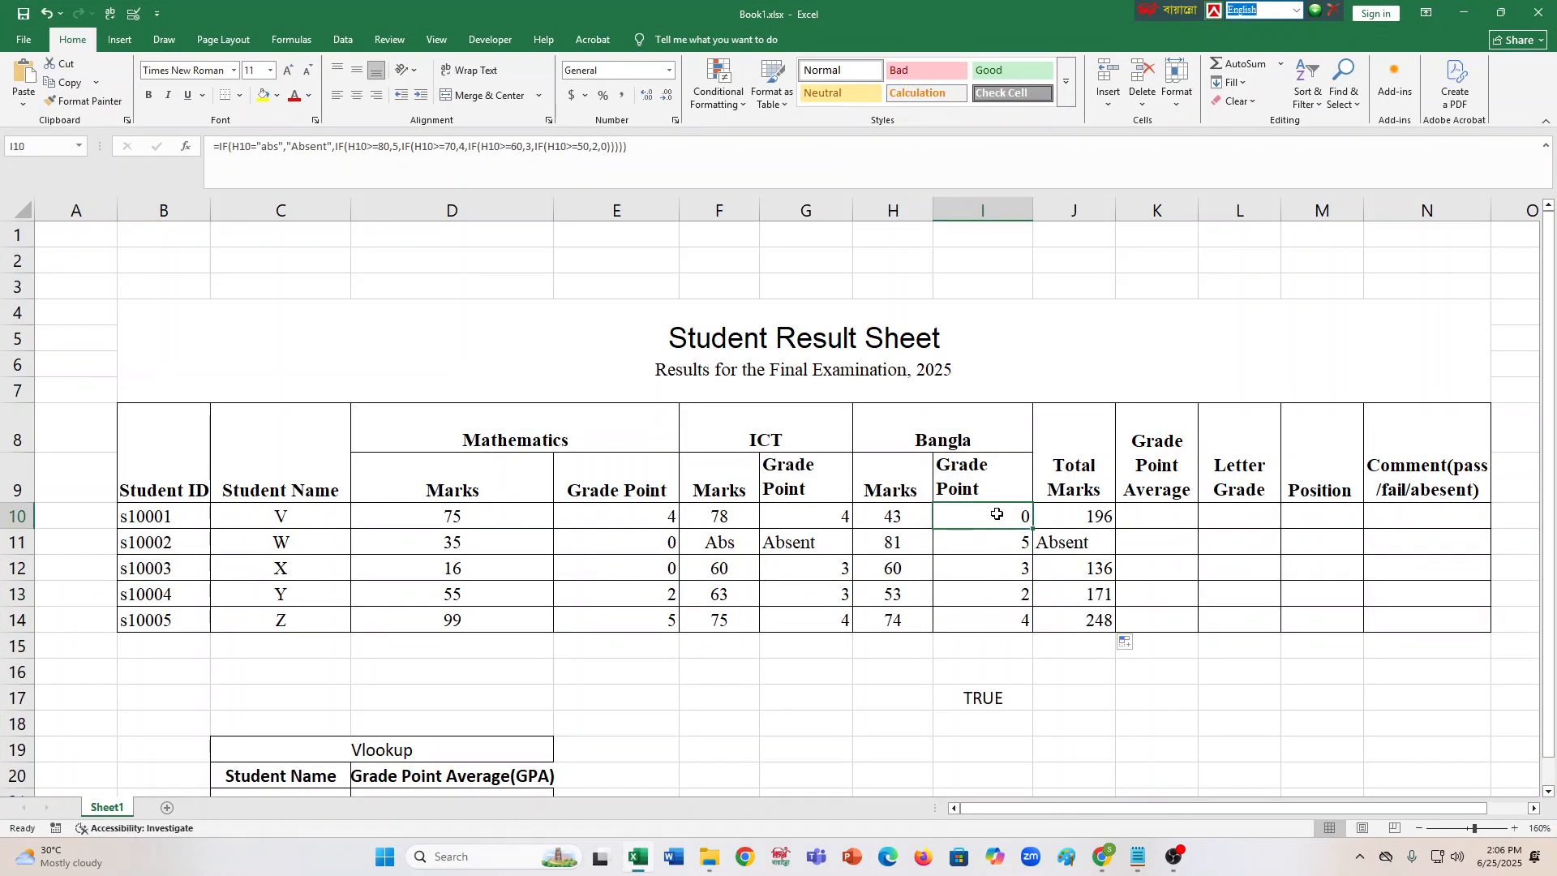
click(1463, 12)
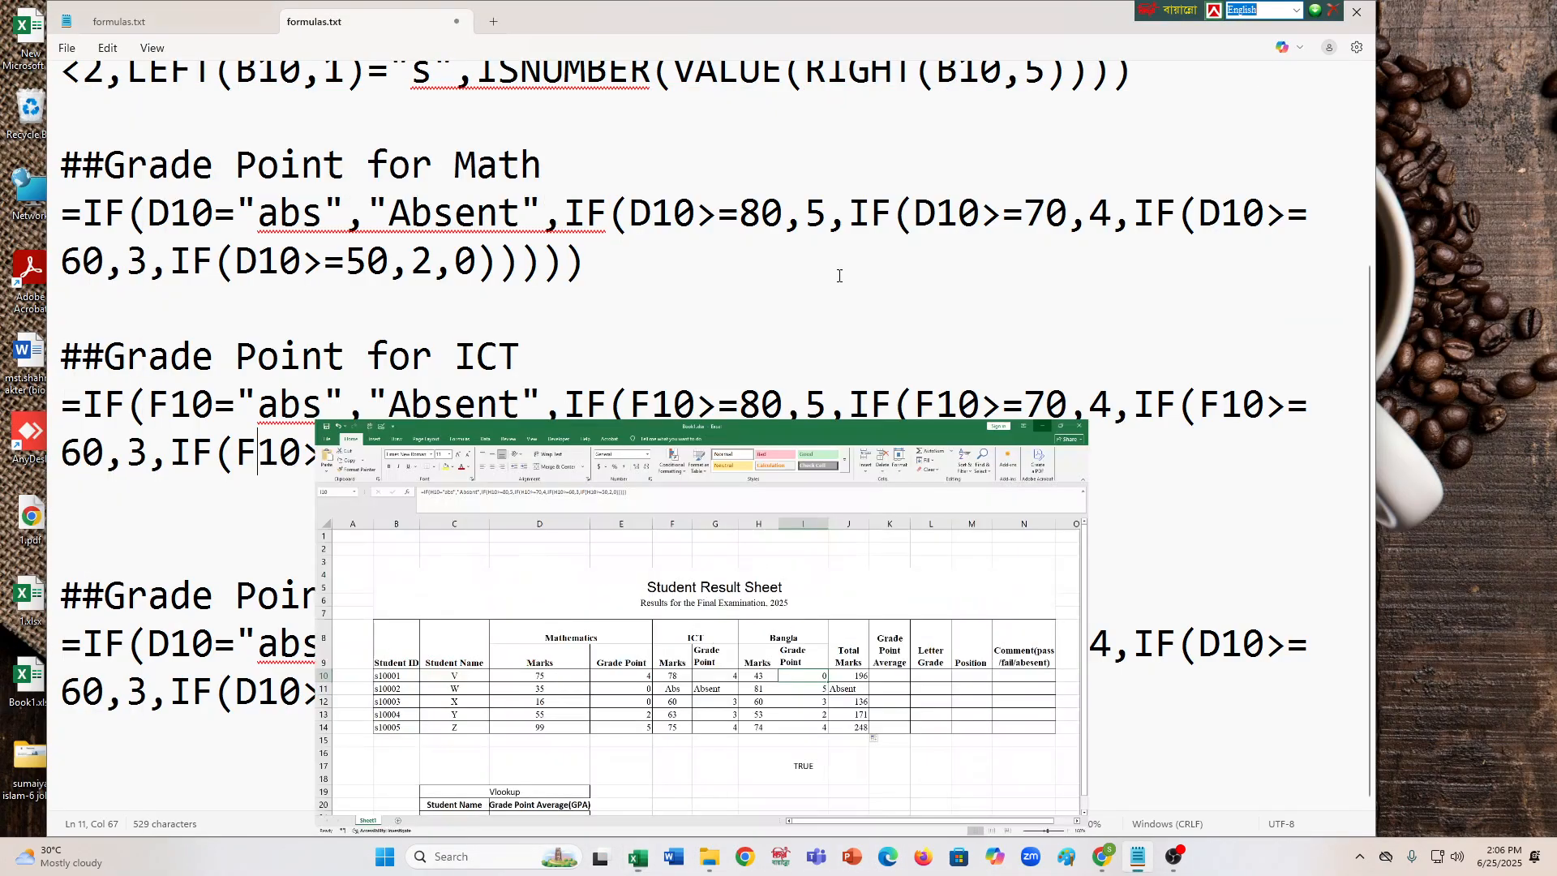
Replace D10 with H10 in the "abs", >=80 and >=70 tests of the Bangla grade point formula.
click(170, 645)
key(BackSpace)
text(H)
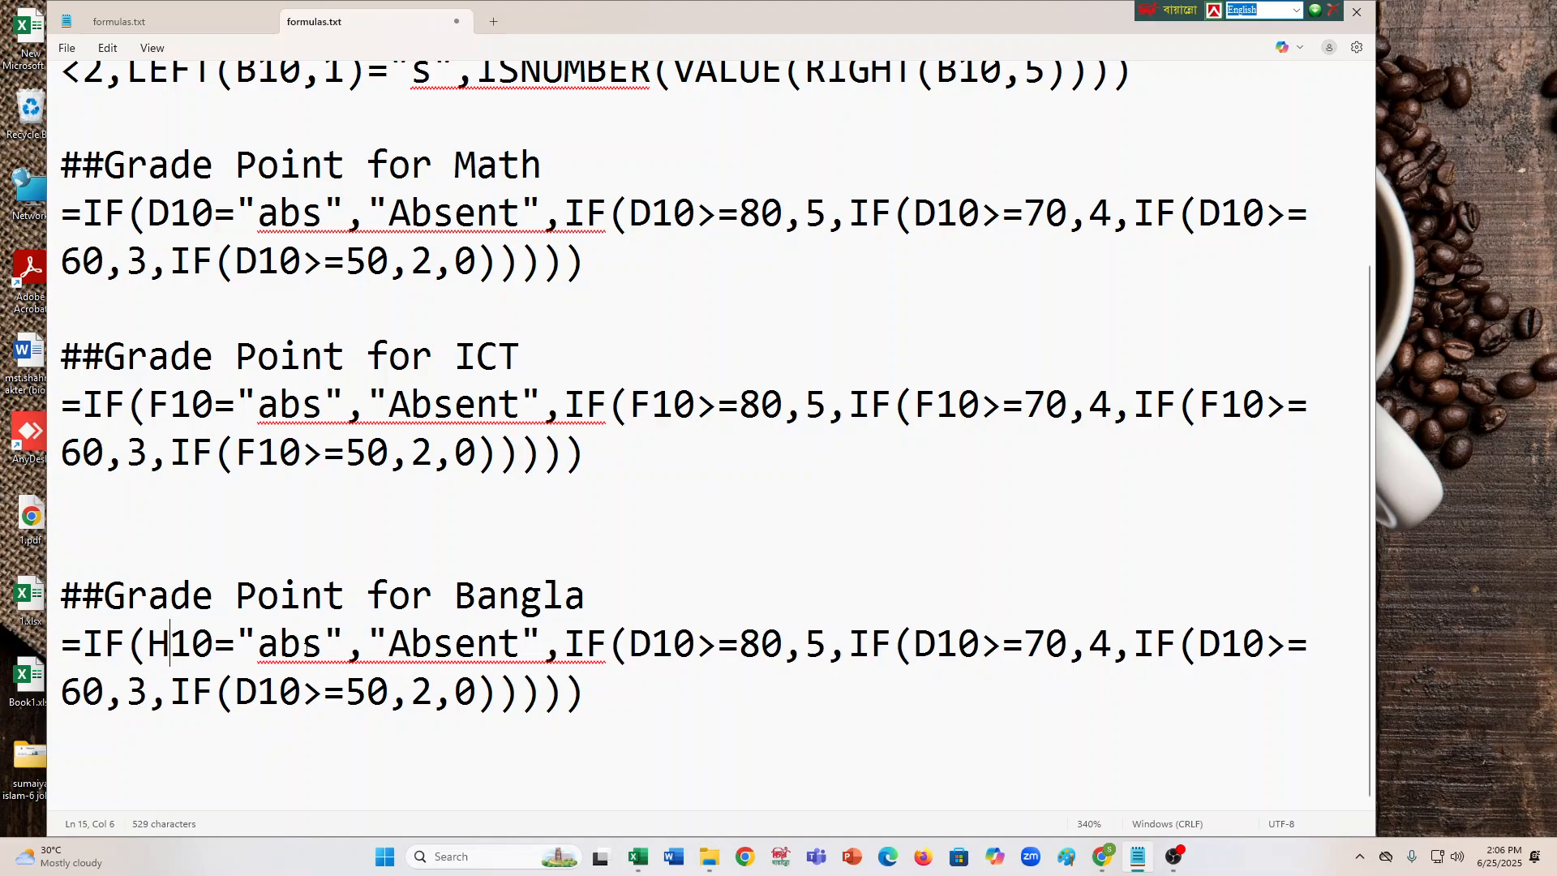
click(646, 641)
key(BackSpace)
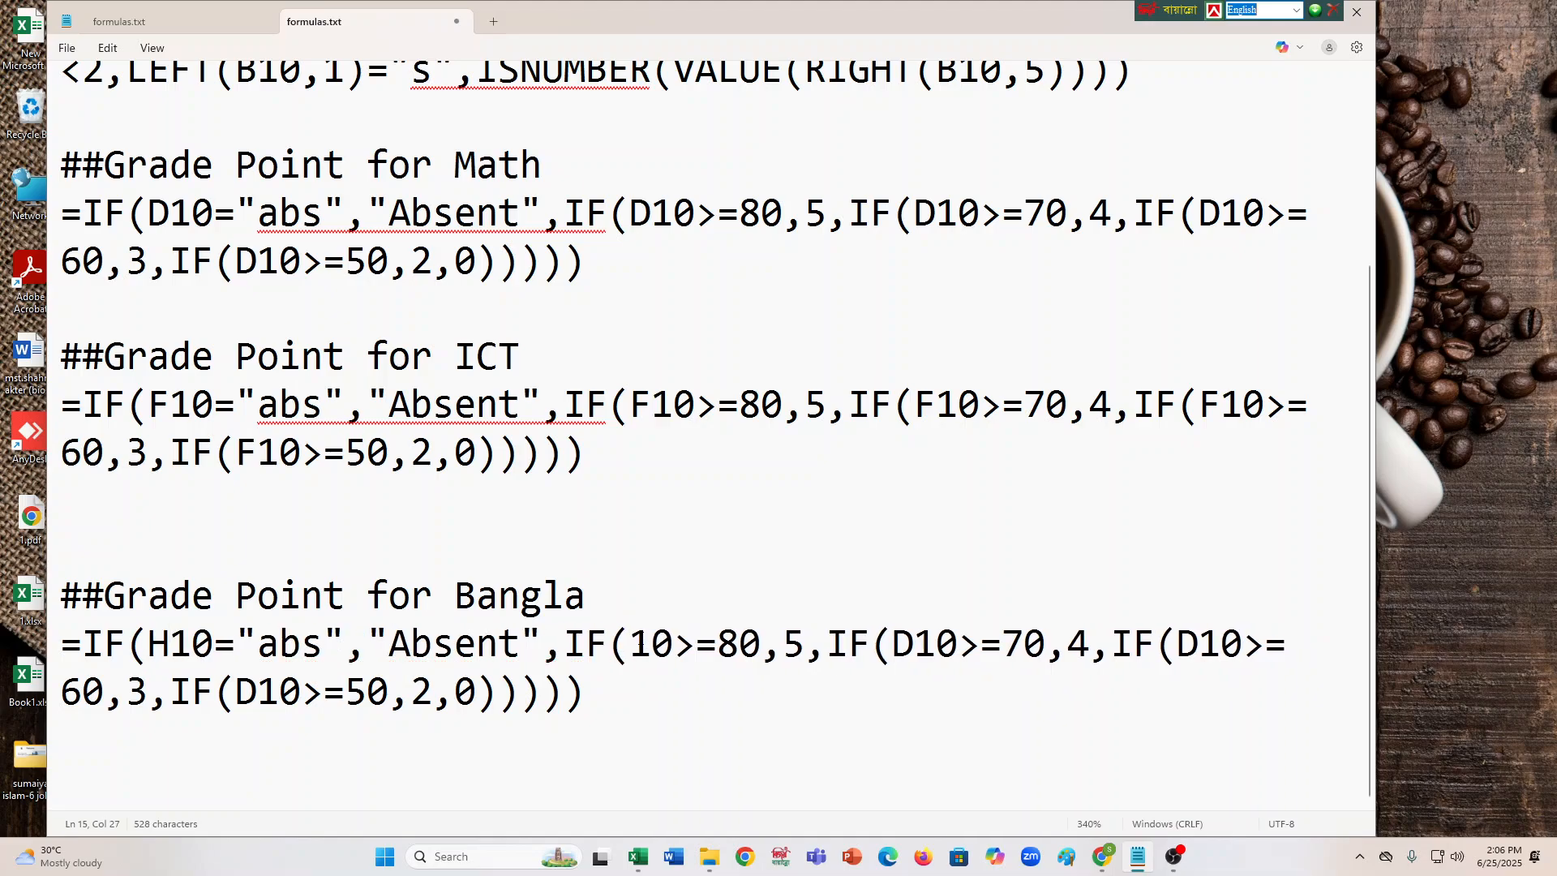
text(H)
click(941, 643)
key(BackSpace)
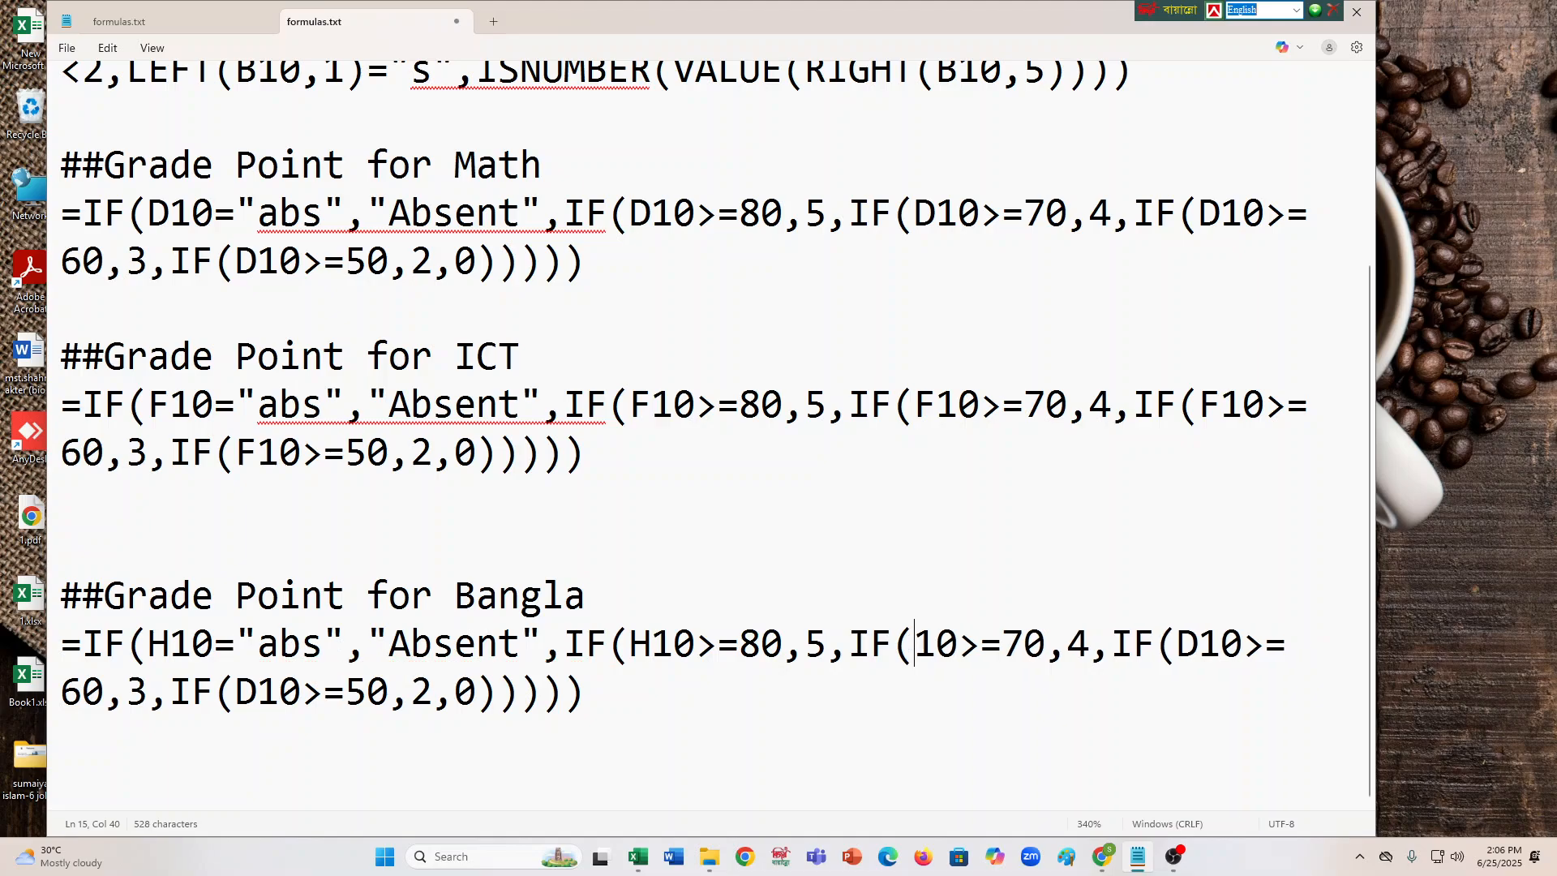
text(H)
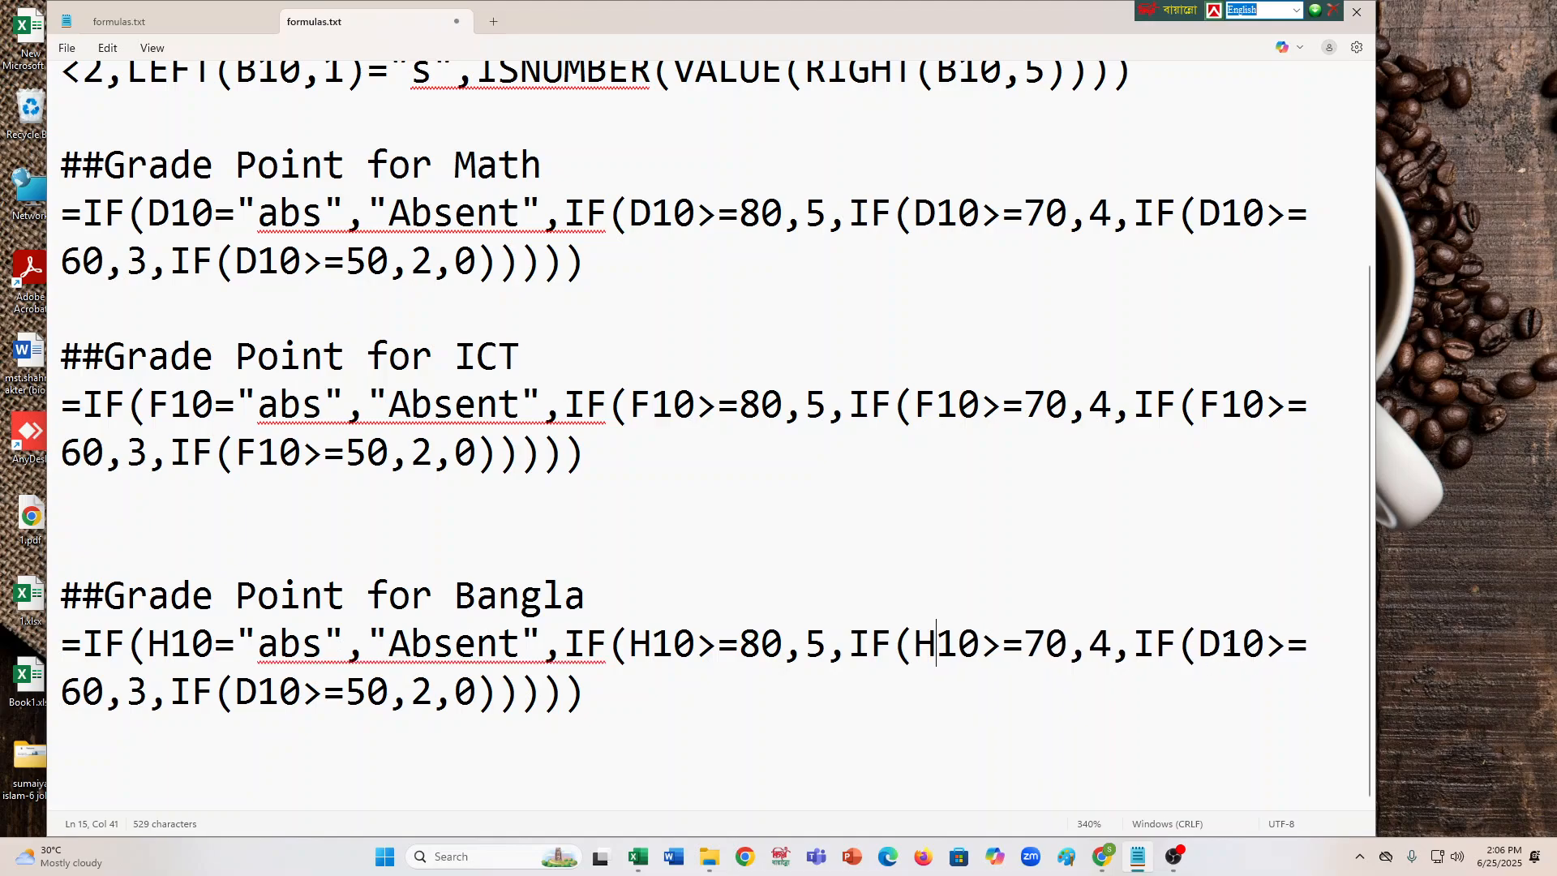
Replace D10 with H10 in the >=60 and >=50 tests of the Bangla formula, and add blank lines below it.
click(1230, 645)
key(BackSpace)
text(H)
key(BackSpace)
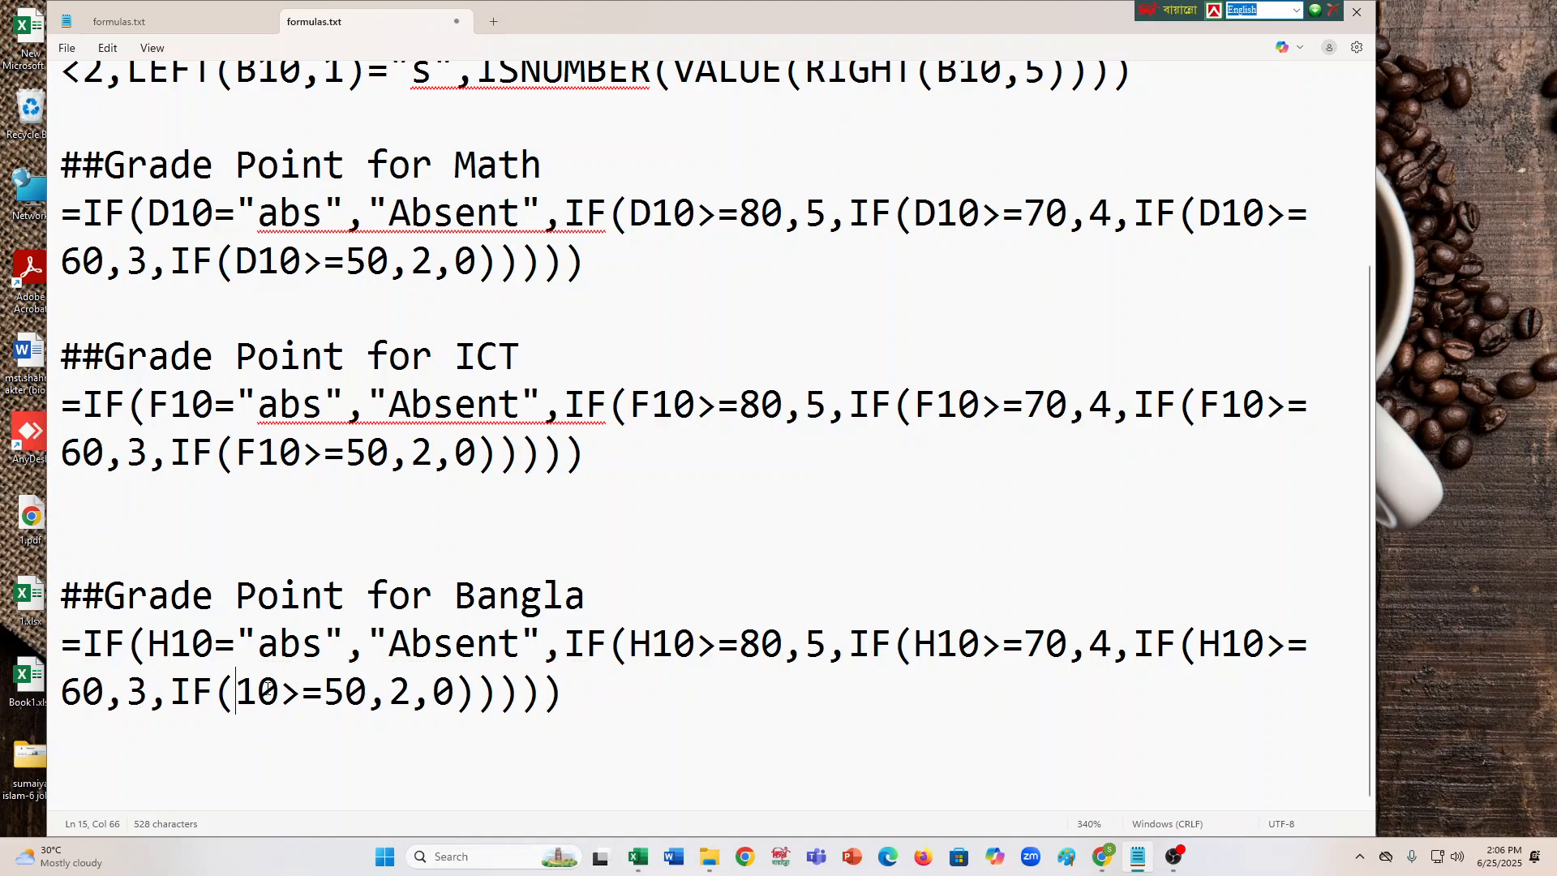
text(H)
click(621, 702)
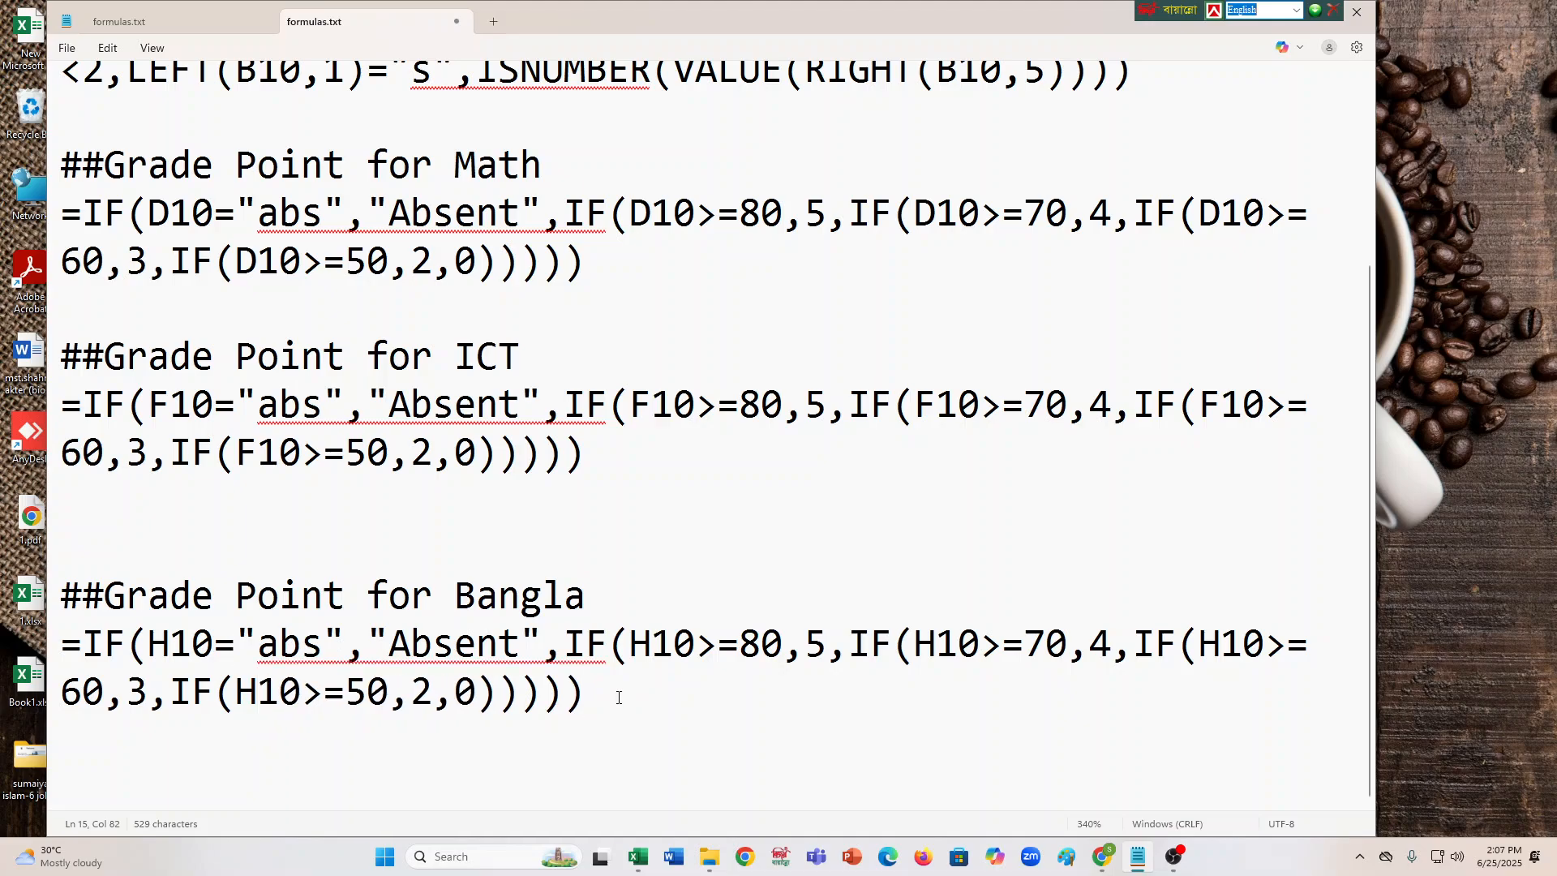
key(Return)
key(Return)
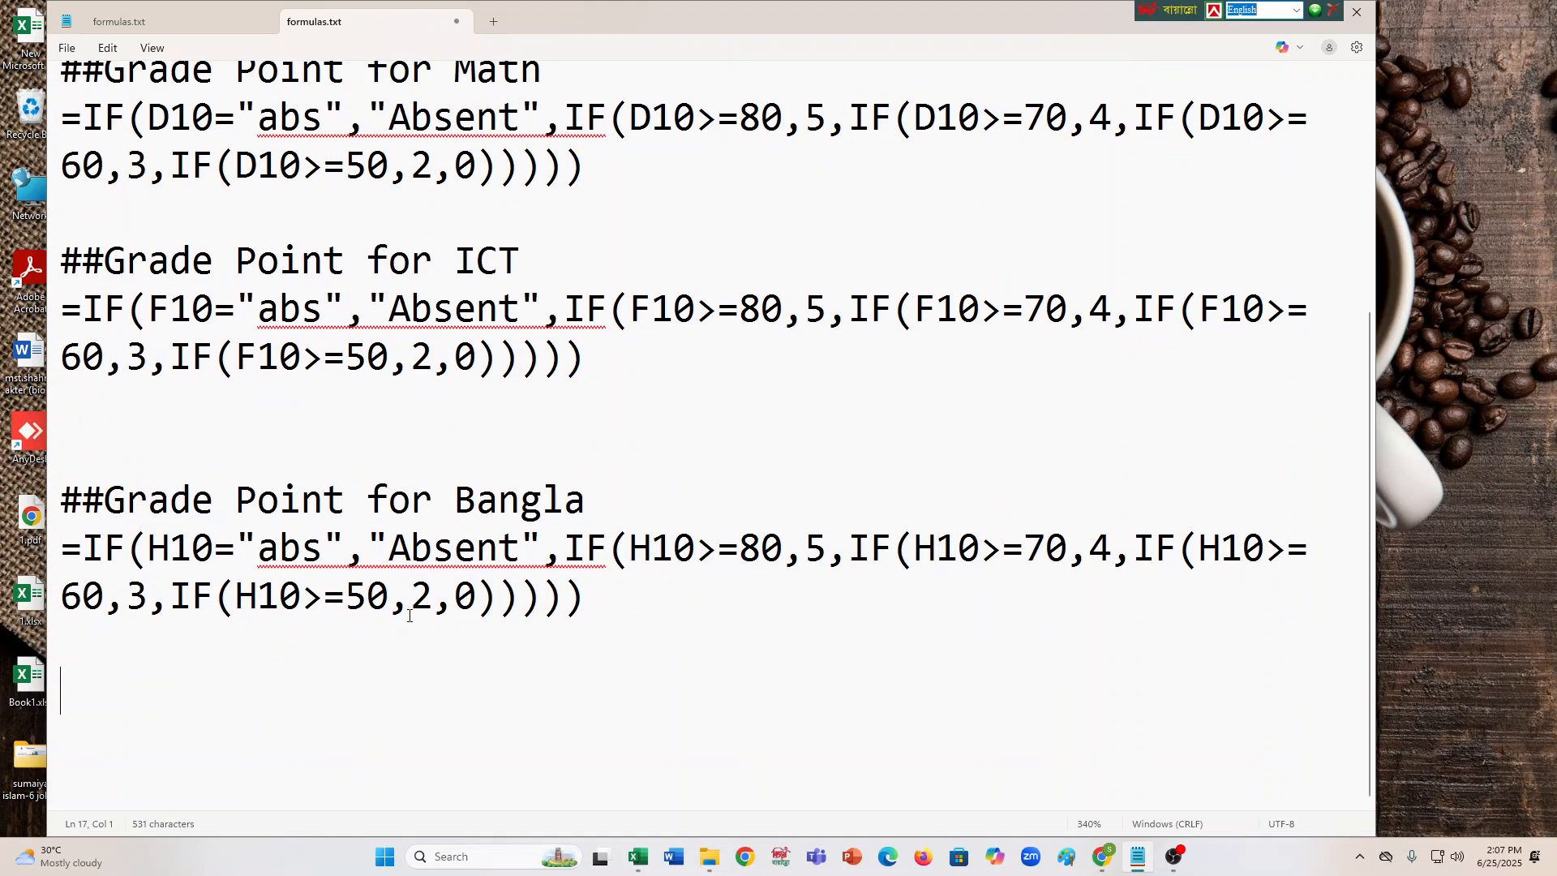
Glance at the practice PDF, check the total marks formula in J10 in Excel, and return to Notepad.
click(1098, 862)
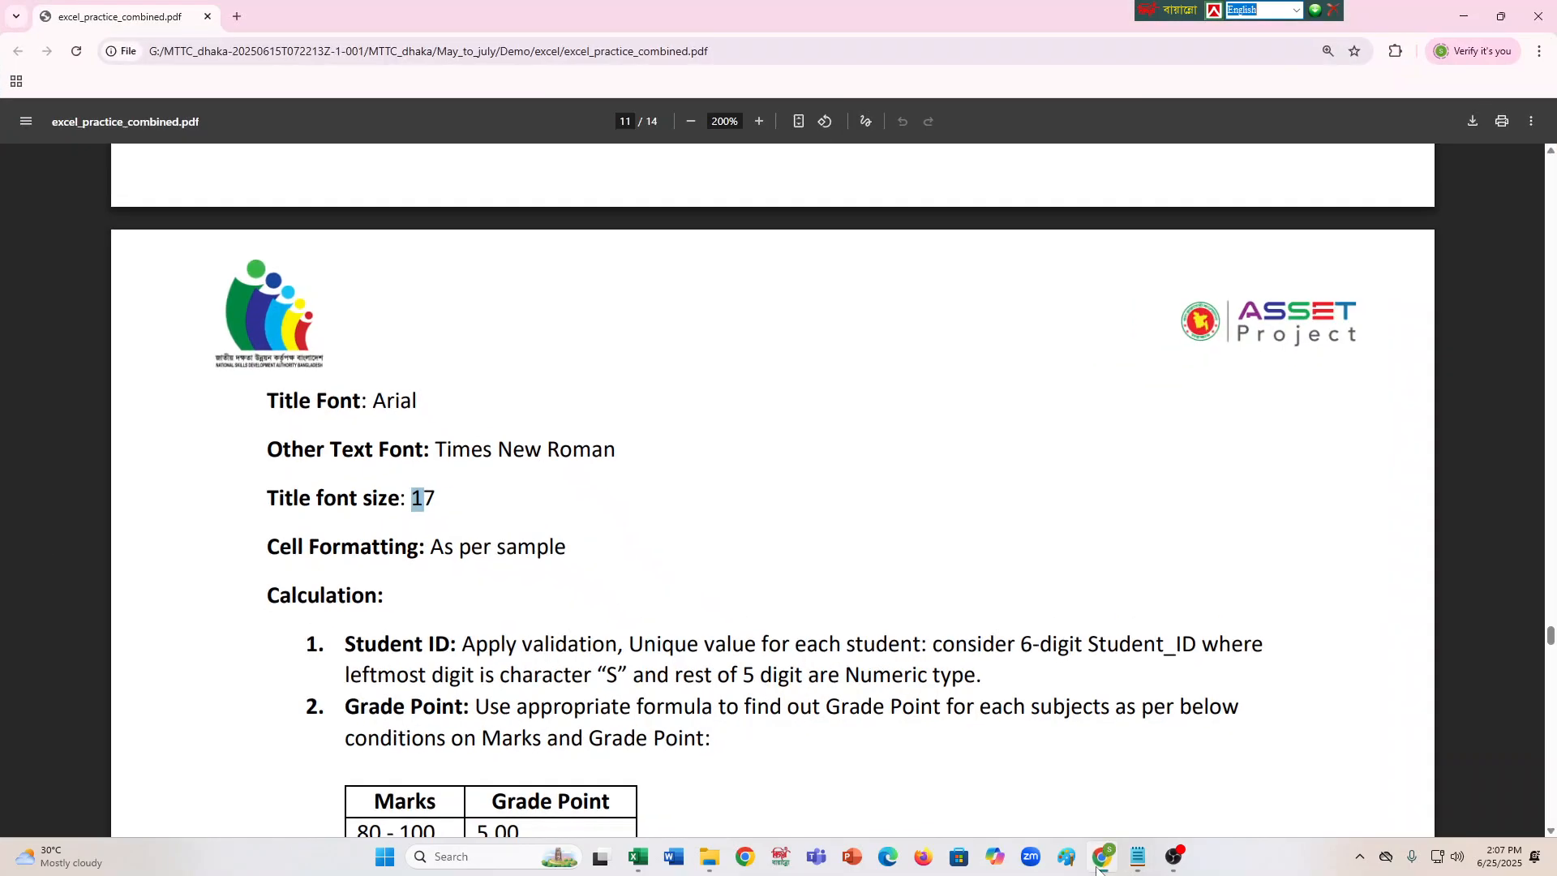
click(1098, 866)
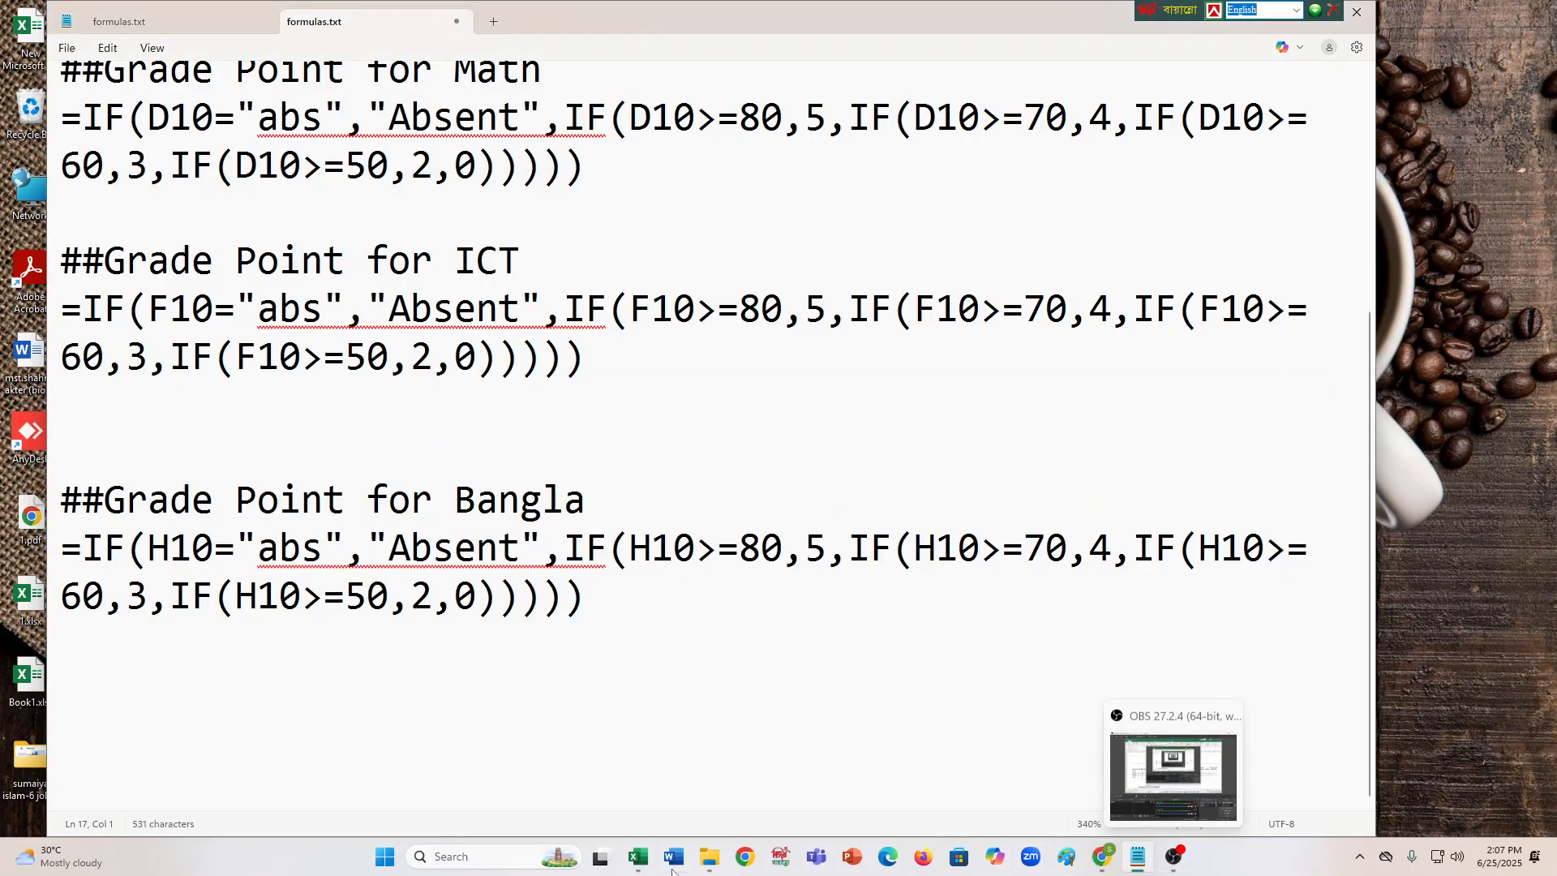
click(642, 859)
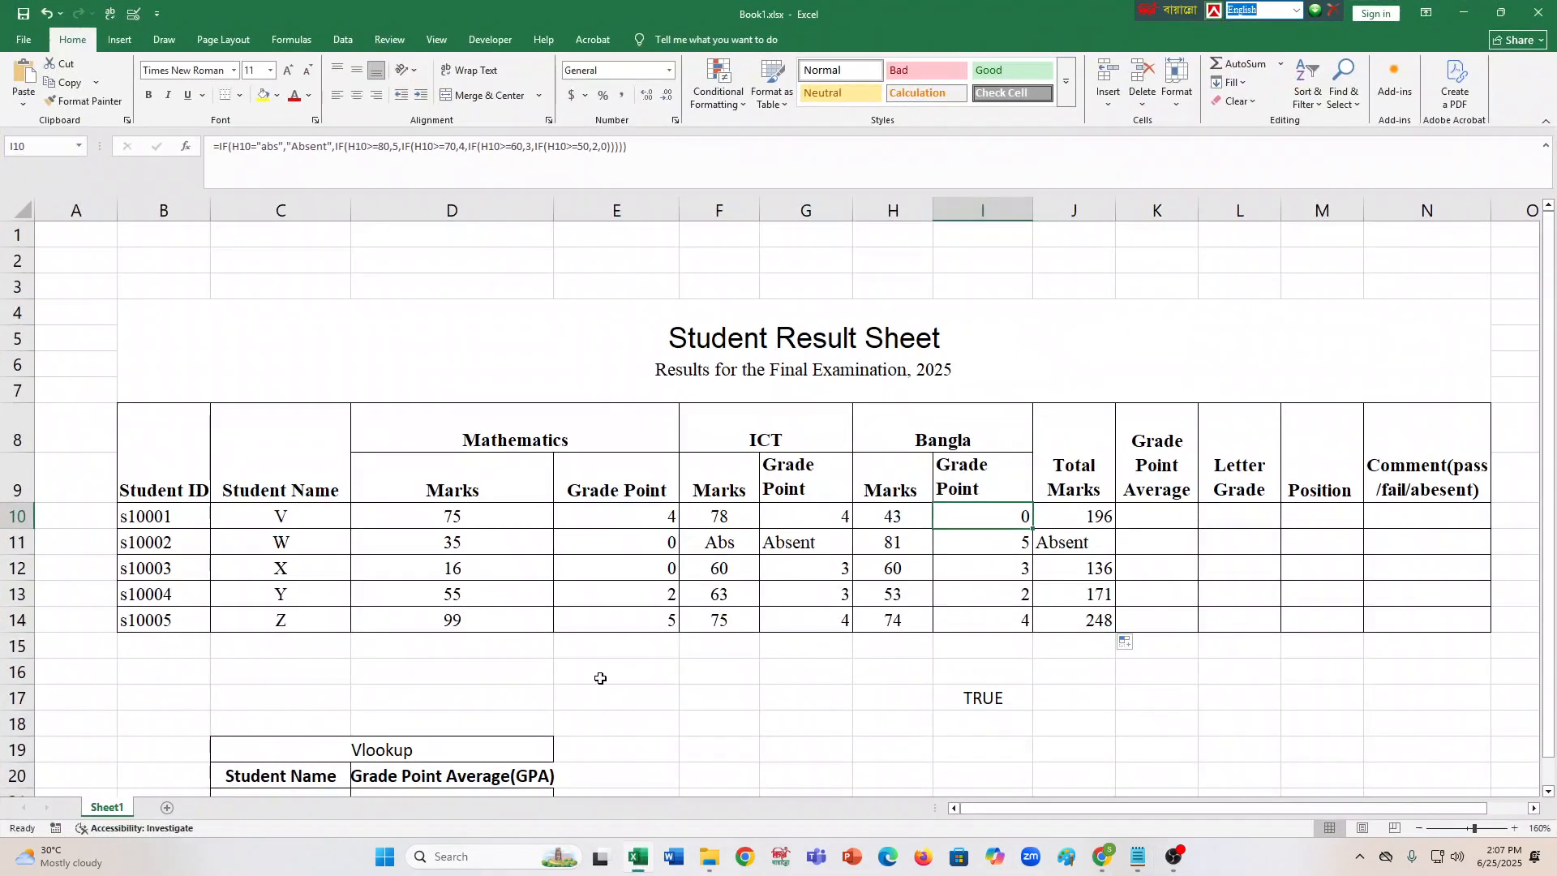
click(1192, 525)
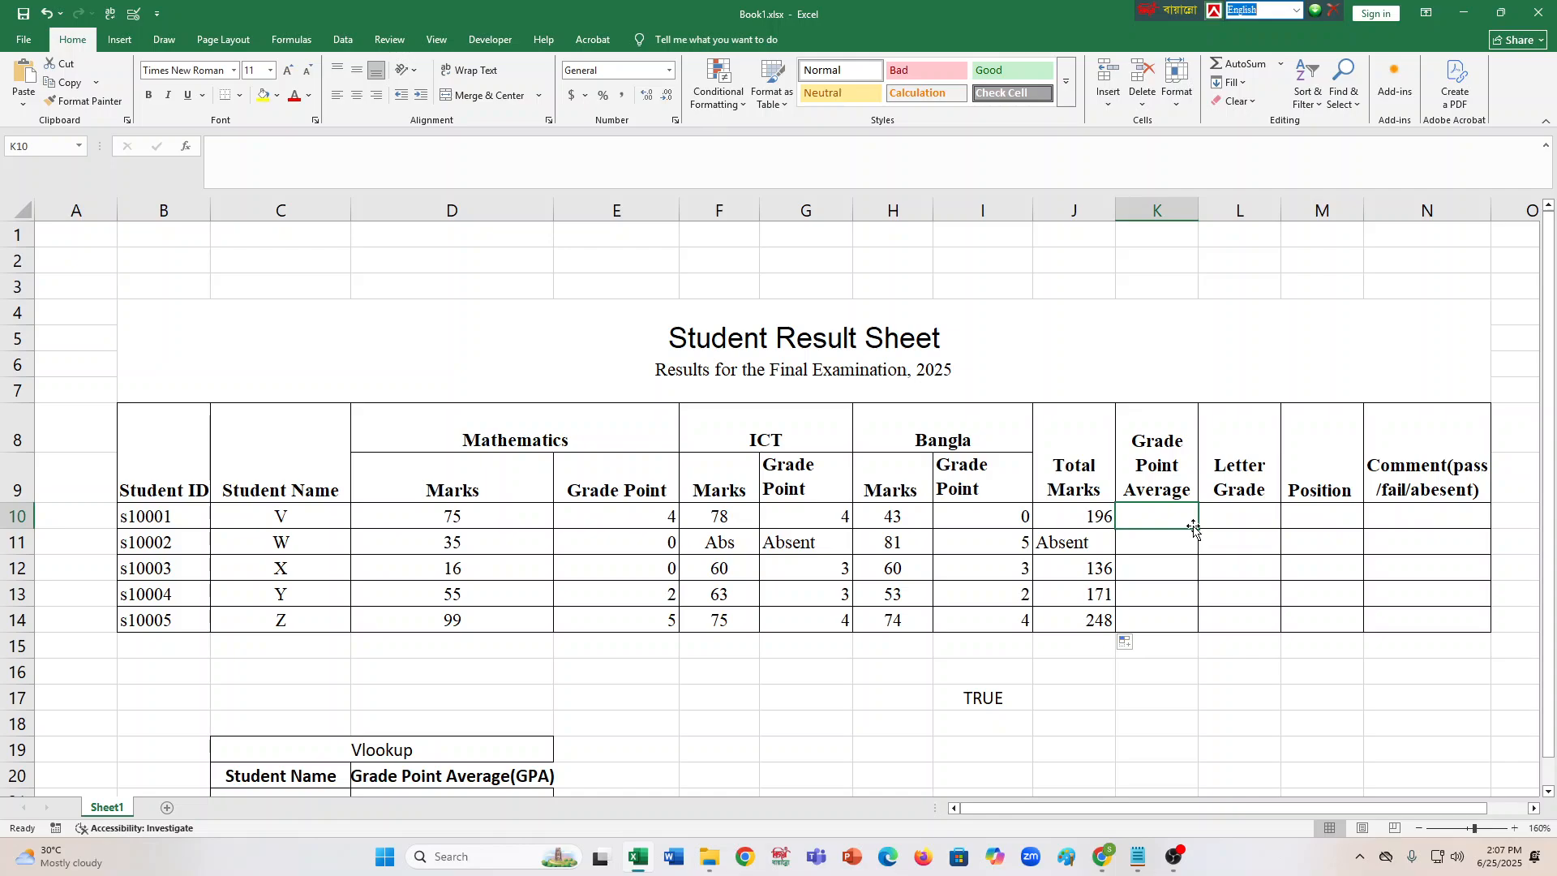
click(1068, 512)
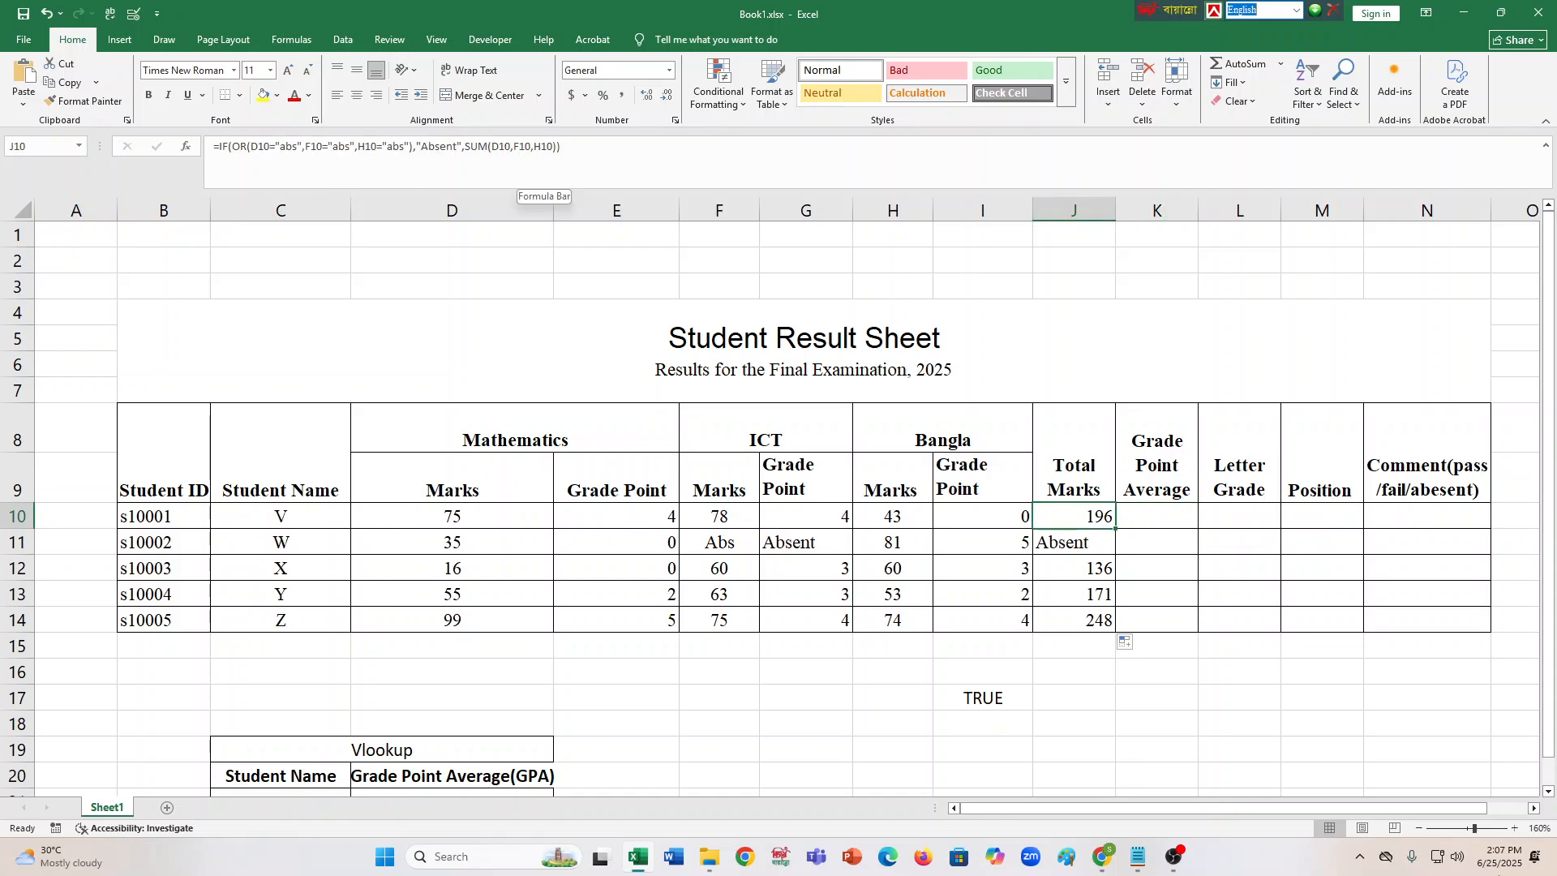
click(1139, 857)
Copy the "##Grade Point for Bangla" heading onto a new line below the Bangla formula.
click(591, 597)
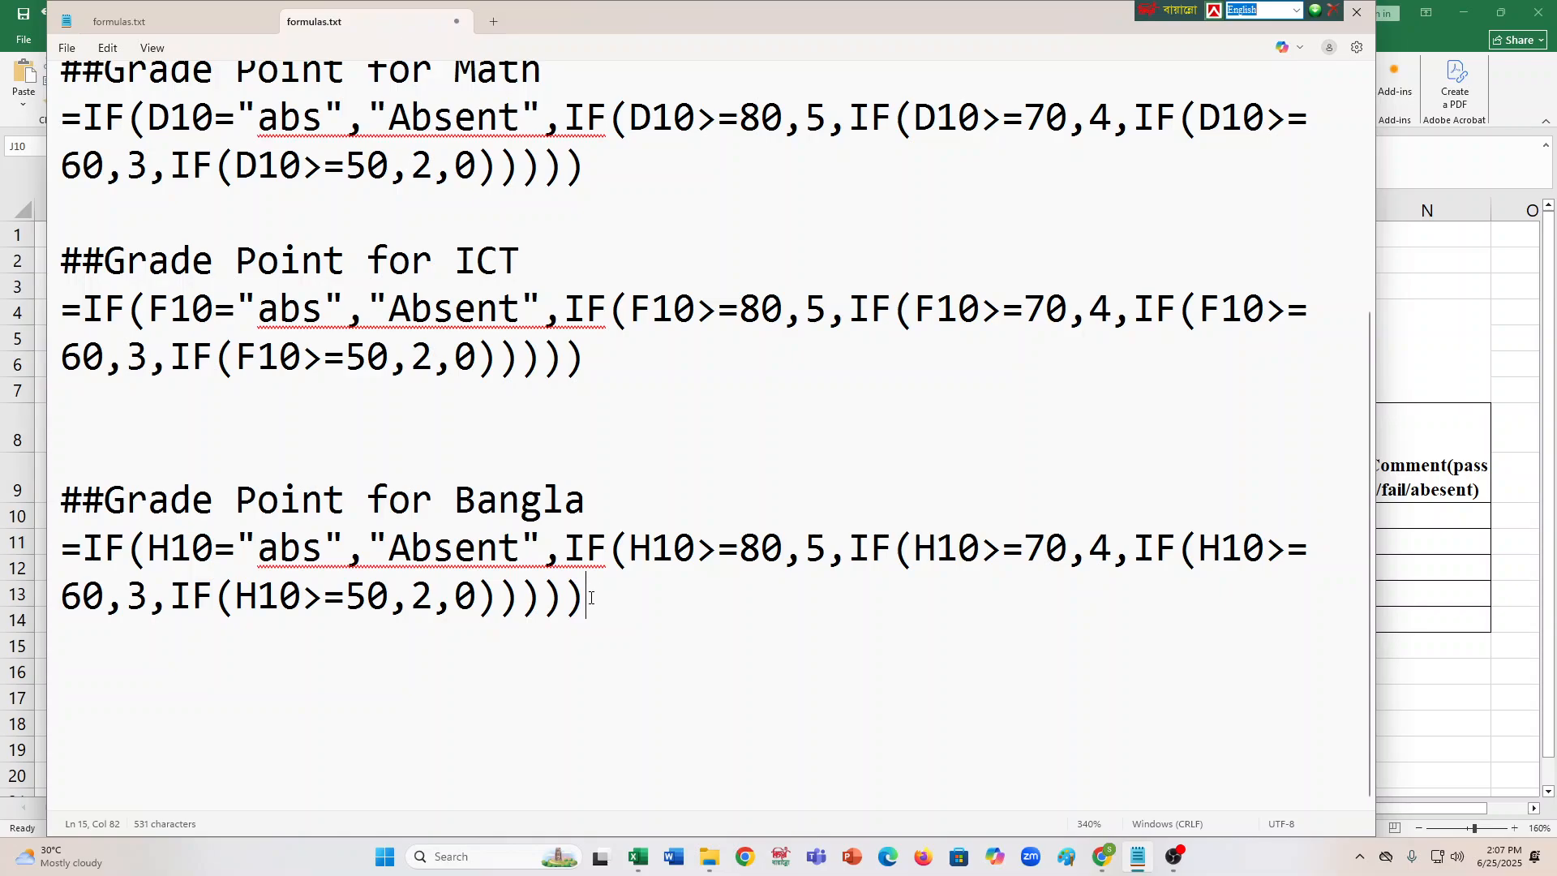
key(Return)
key(Return)
key(Return)
drag(584, 499, 16, 498)
key(ctrl+c)
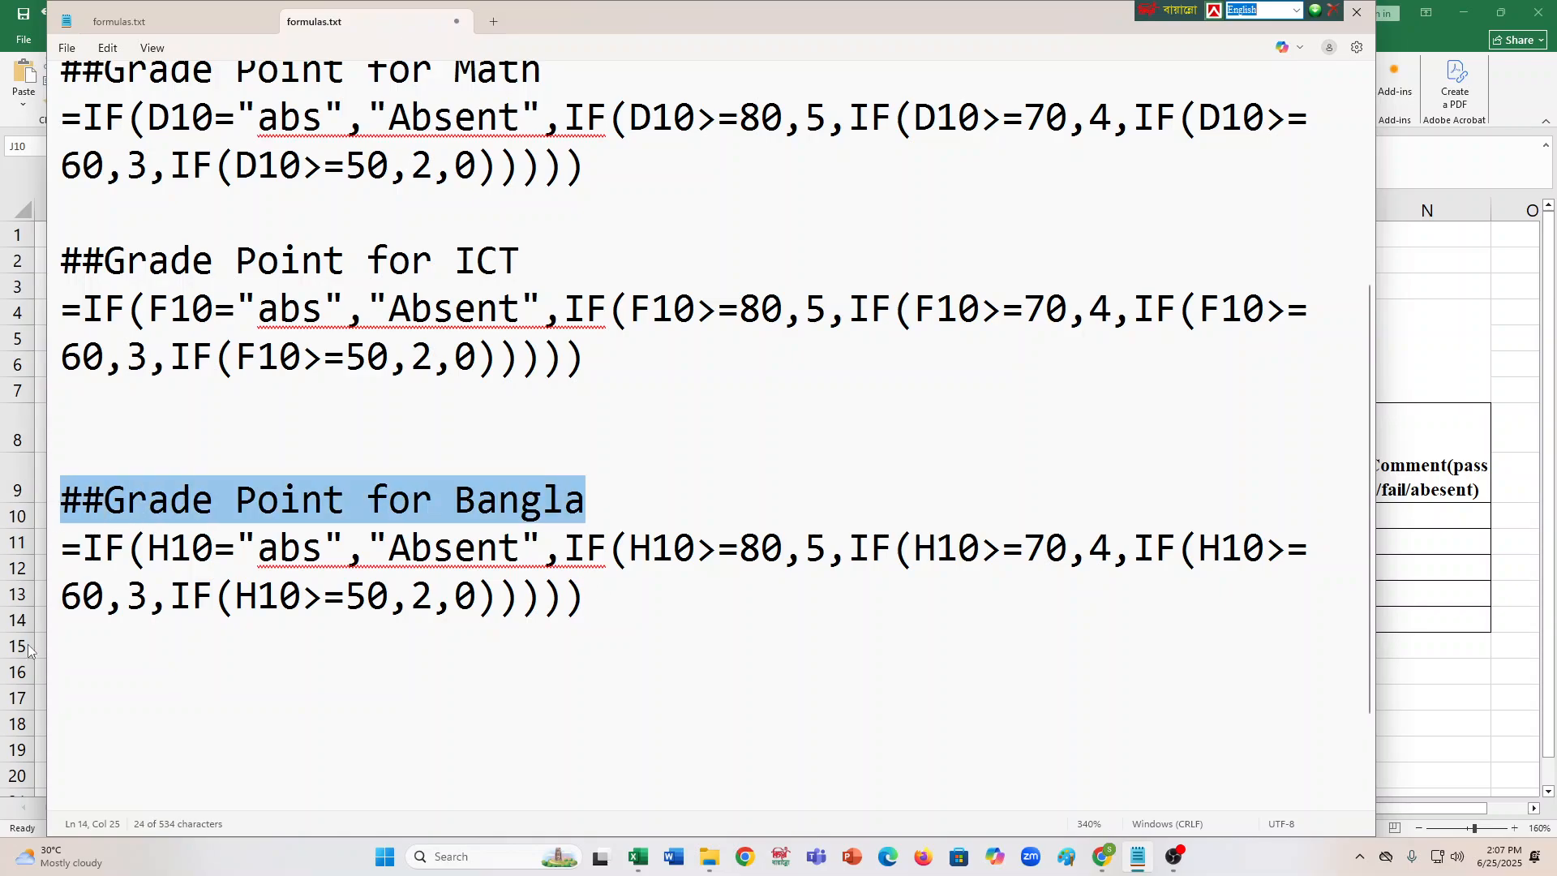
click(126, 696)
key(ctrl+v)
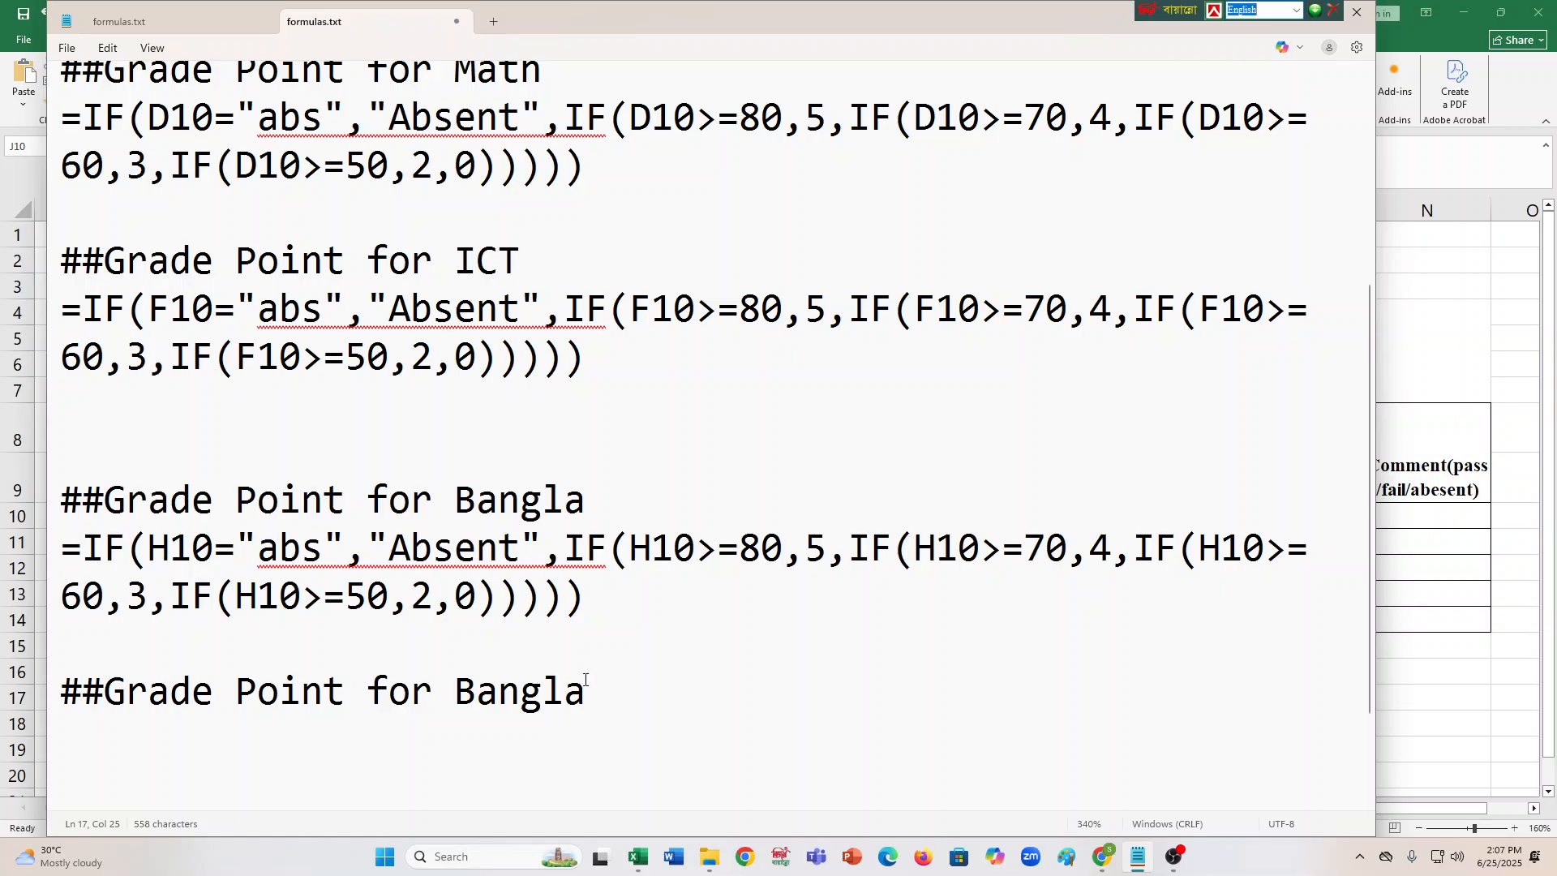
Remove the wording of the copied heading, keeping only its "##" prefix.
drag(586, 679, 168, 682)
click(132, 681)
key(Delete)
key(Delete)
key(Delete)
key(Delete)
key(Delete)
key(Delete)
key(Delete)
key(Delete)
key(Delete)
key(Delete)
key(Delete)
key(Delete)
key(Delete)
key(Delete)
key(Delete)
key(Delete)
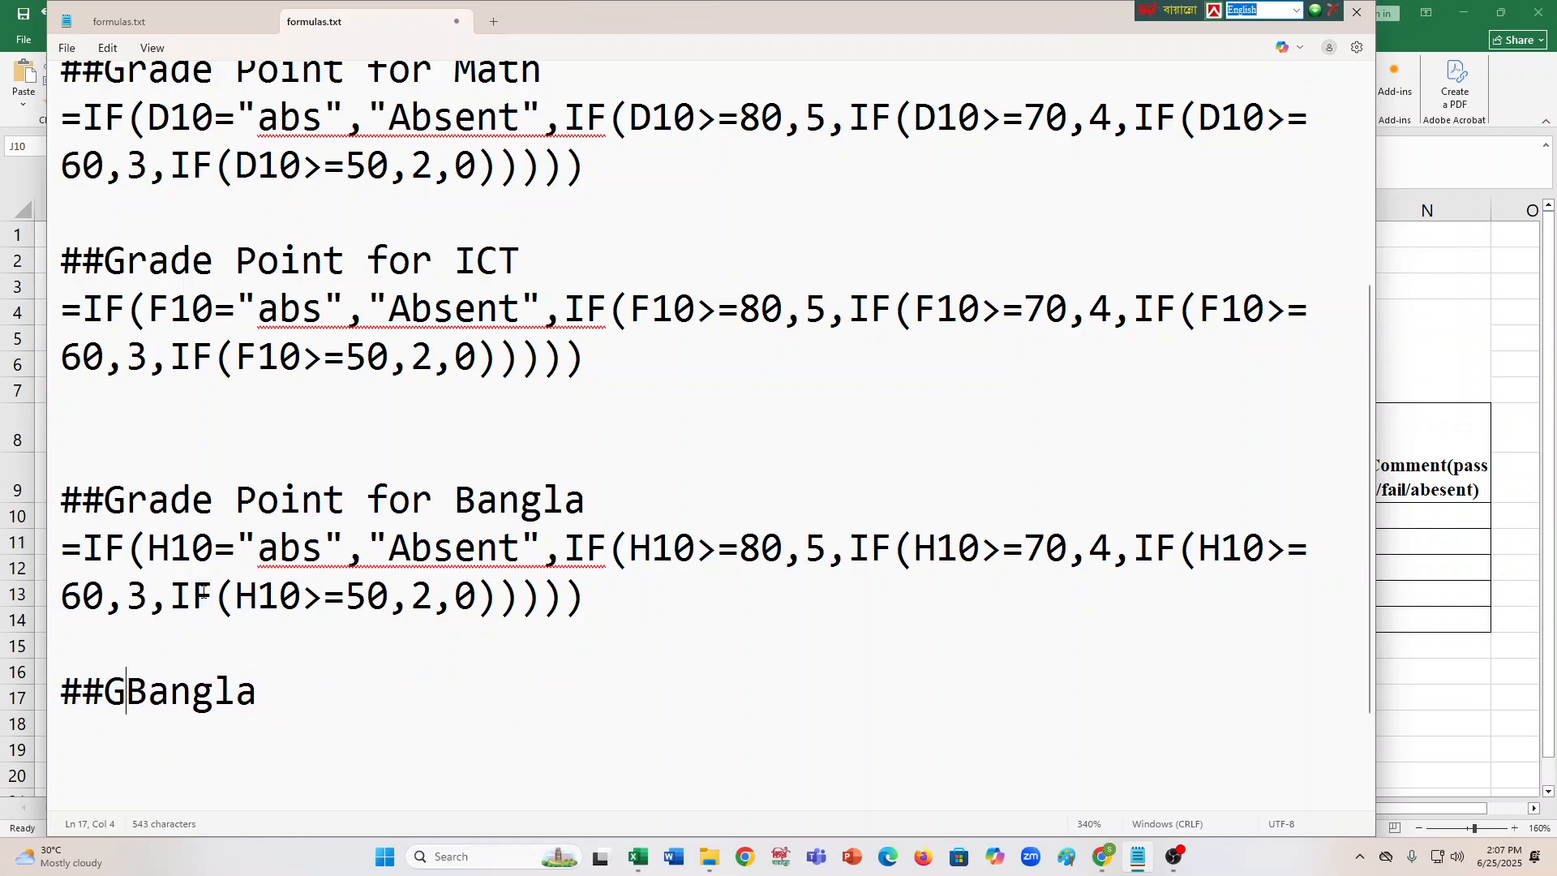
key(Delete)
key(Delete)
key(Delete)
key(Delete)
key(Delete)
key(BackSpace)
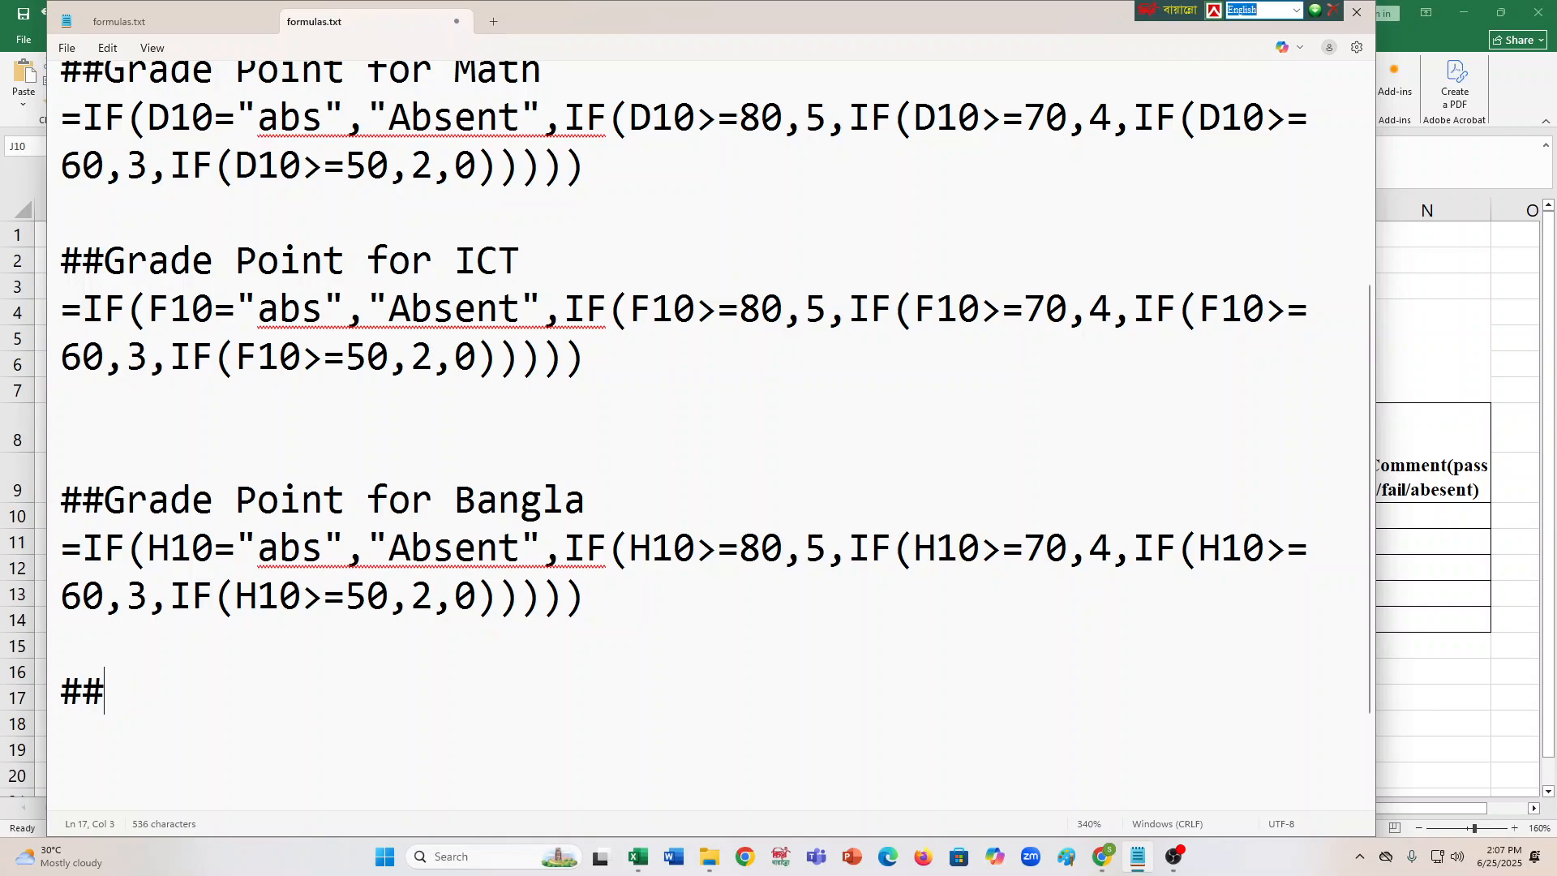
text(tOTAK)
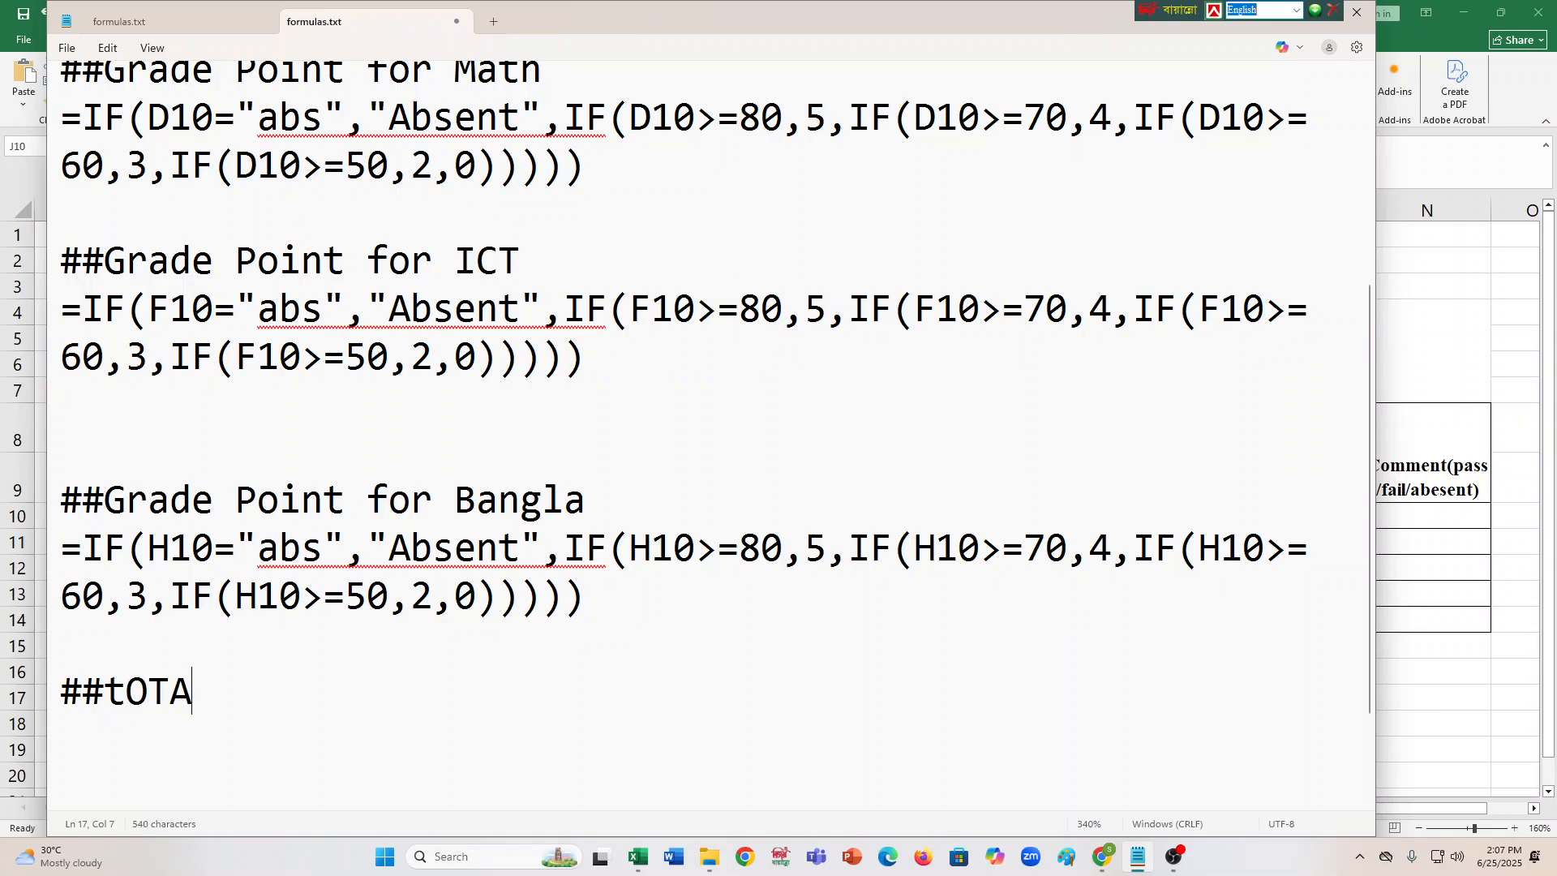
key(BackSpace)
key(BackSpace)
key(BackSpace)
key(BackSpace)
key(BackSpace)
Complete the new heading as "##Total Marks" and start an empty line below it.
text(T)
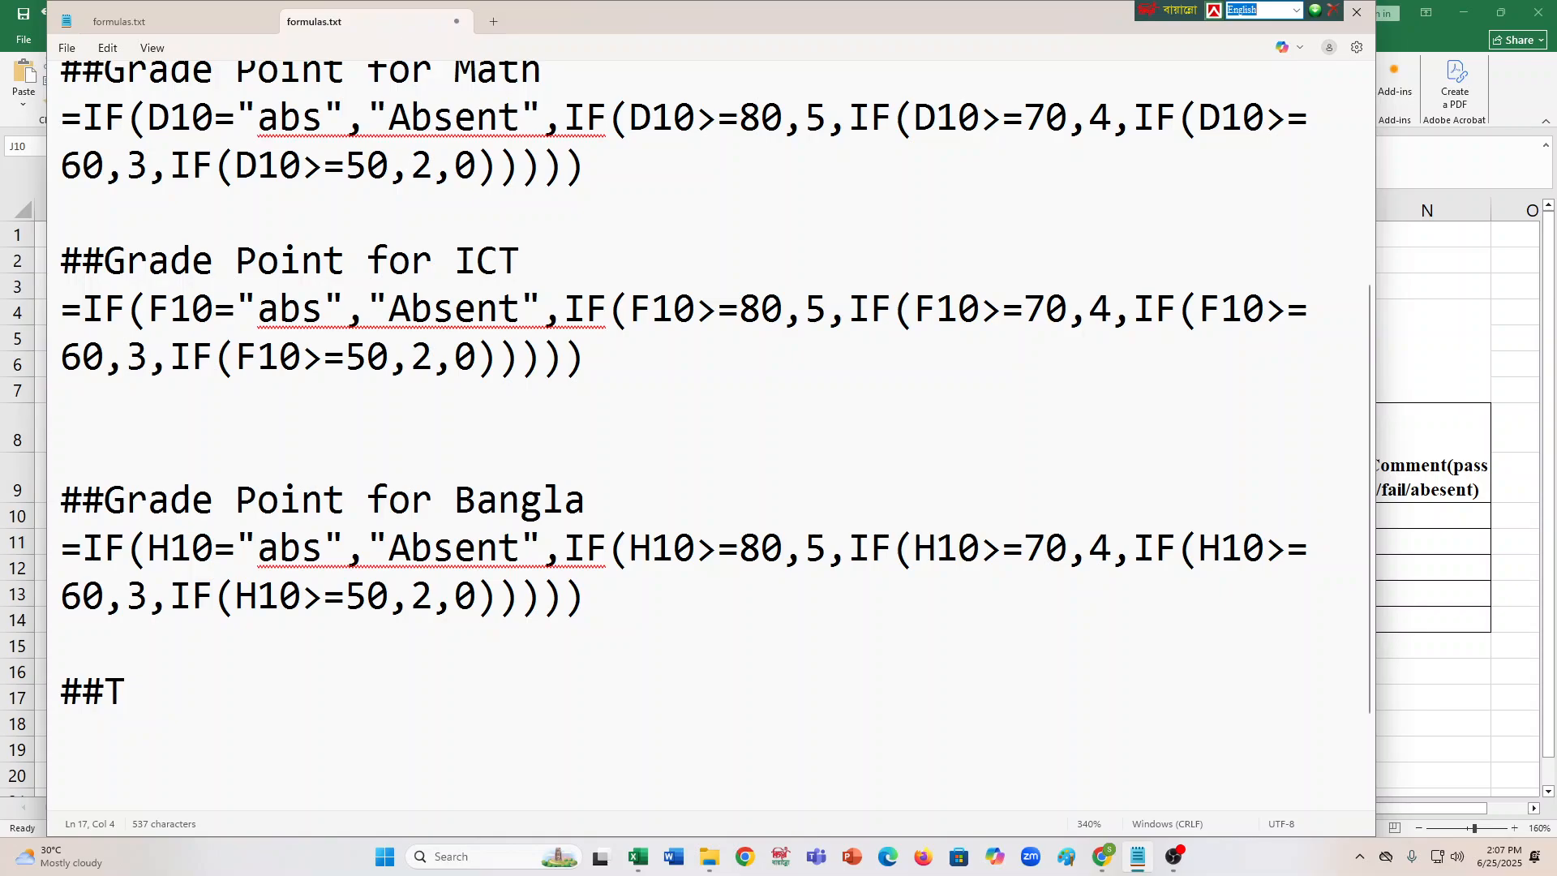
text(otal Ma)
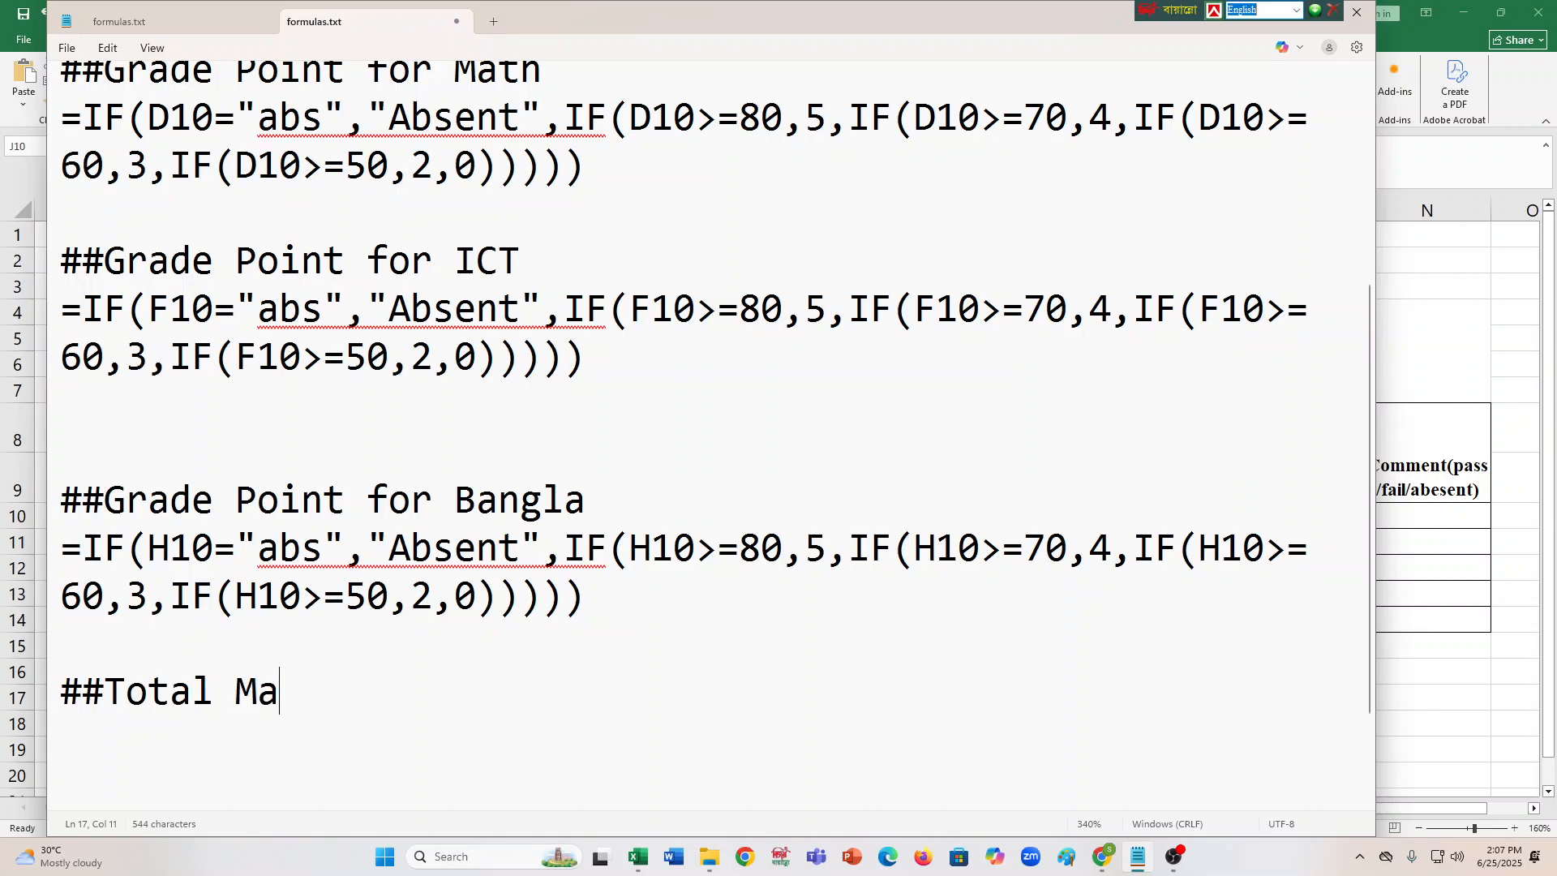
text(rks)
key(Return)
scroll(505, 391, down, 1)
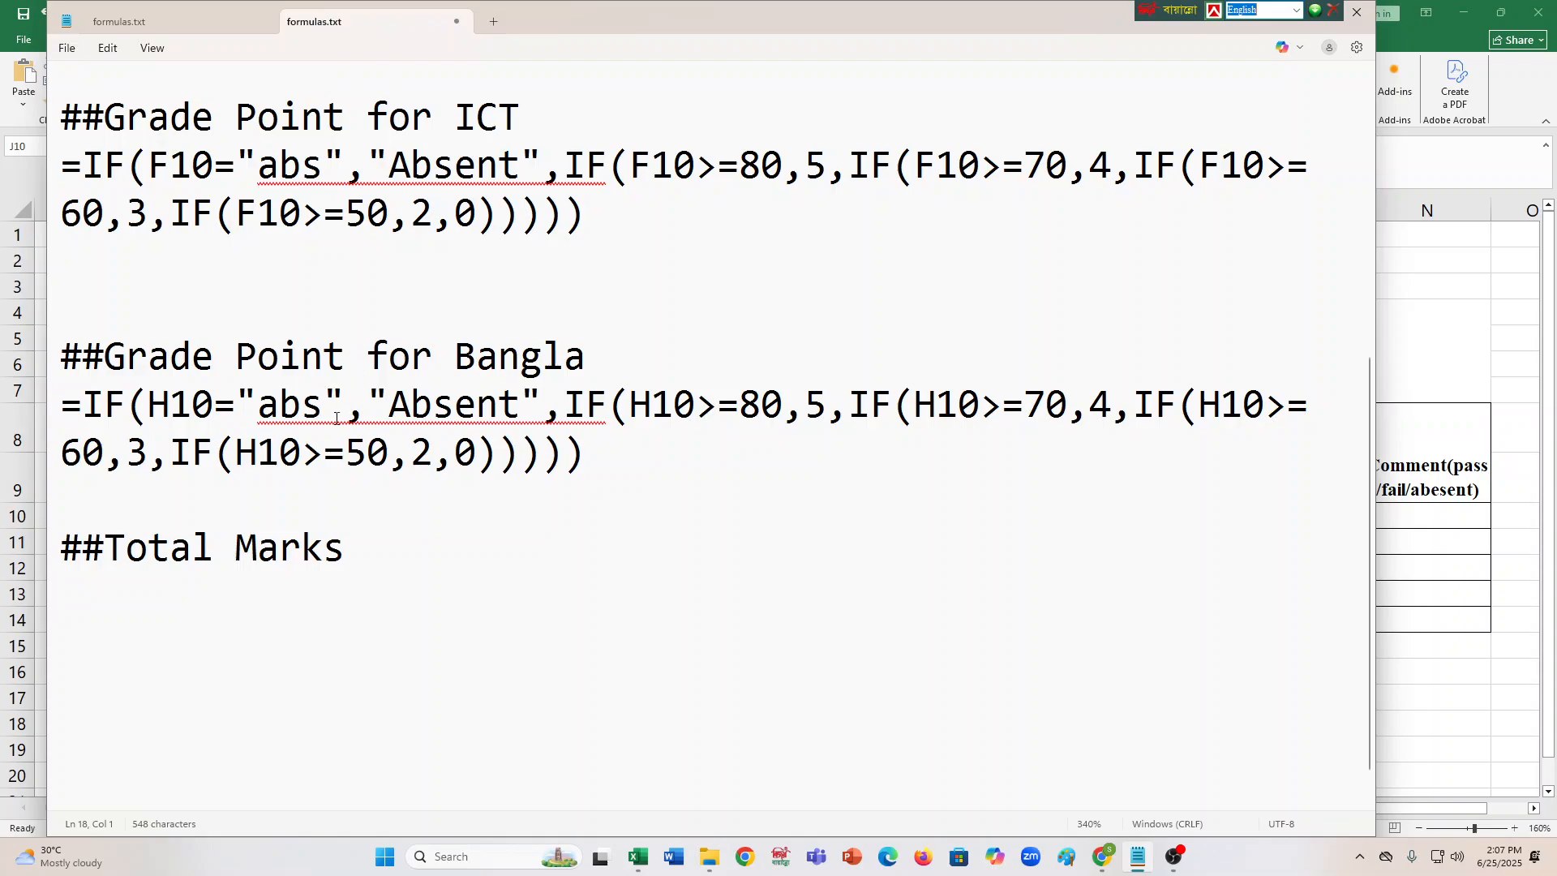
Review the cell references in the documented Math, ICT and Bangla grade point formulas.
click(192, 179)
click(674, 167)
click(766, 166)
click(637, 406)
key(Up)
key(Up)
key(Up)
key(Up)
key(Up)
key(Up)
key(Up)
key(Up)
key(Up)
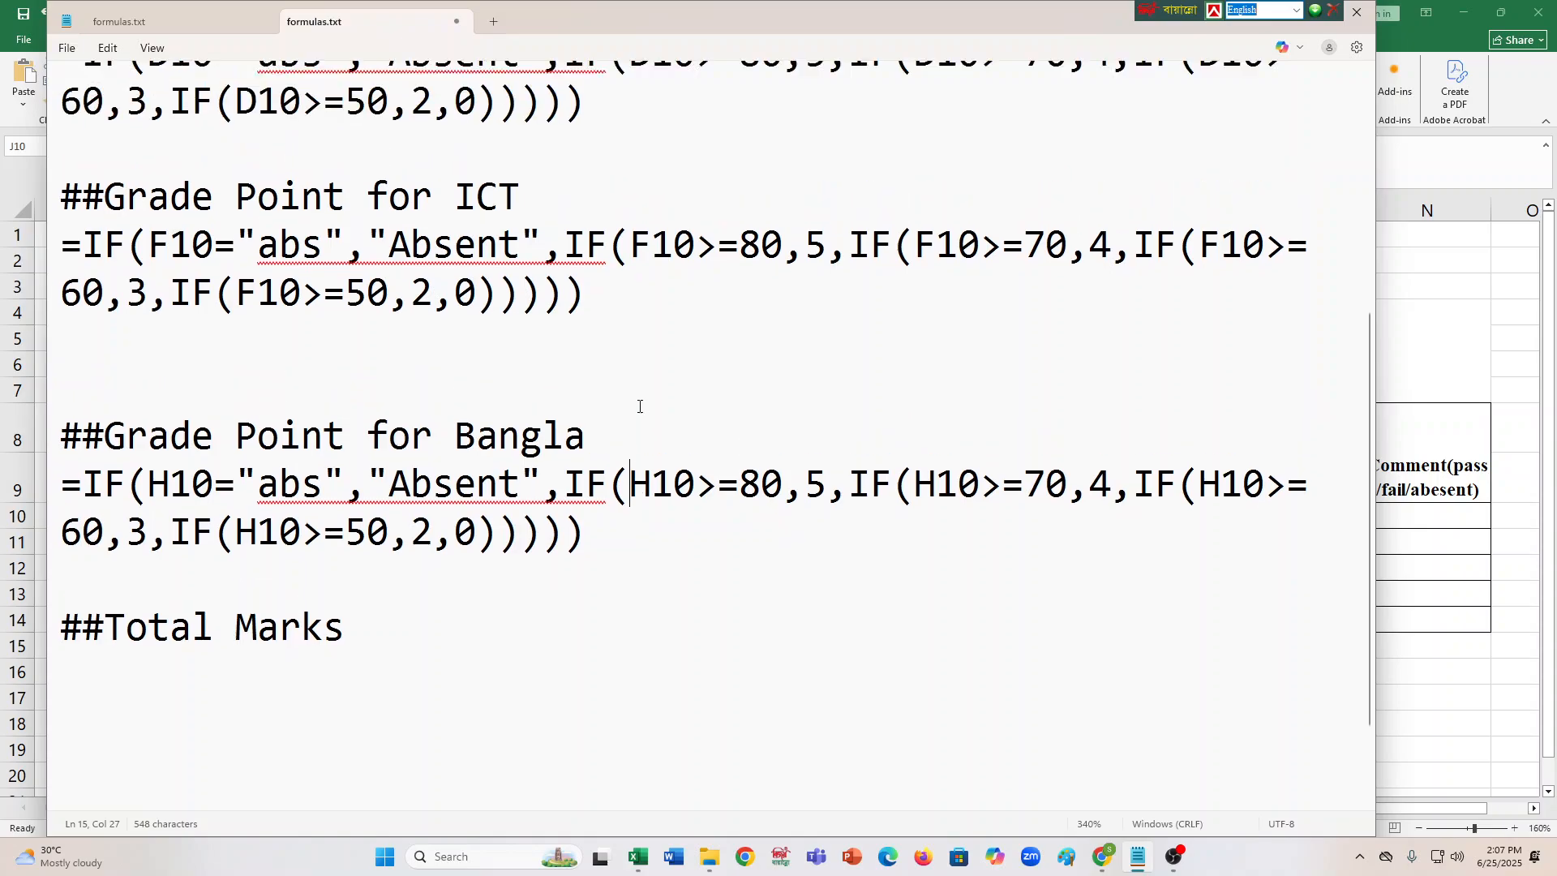
click(649, 467)
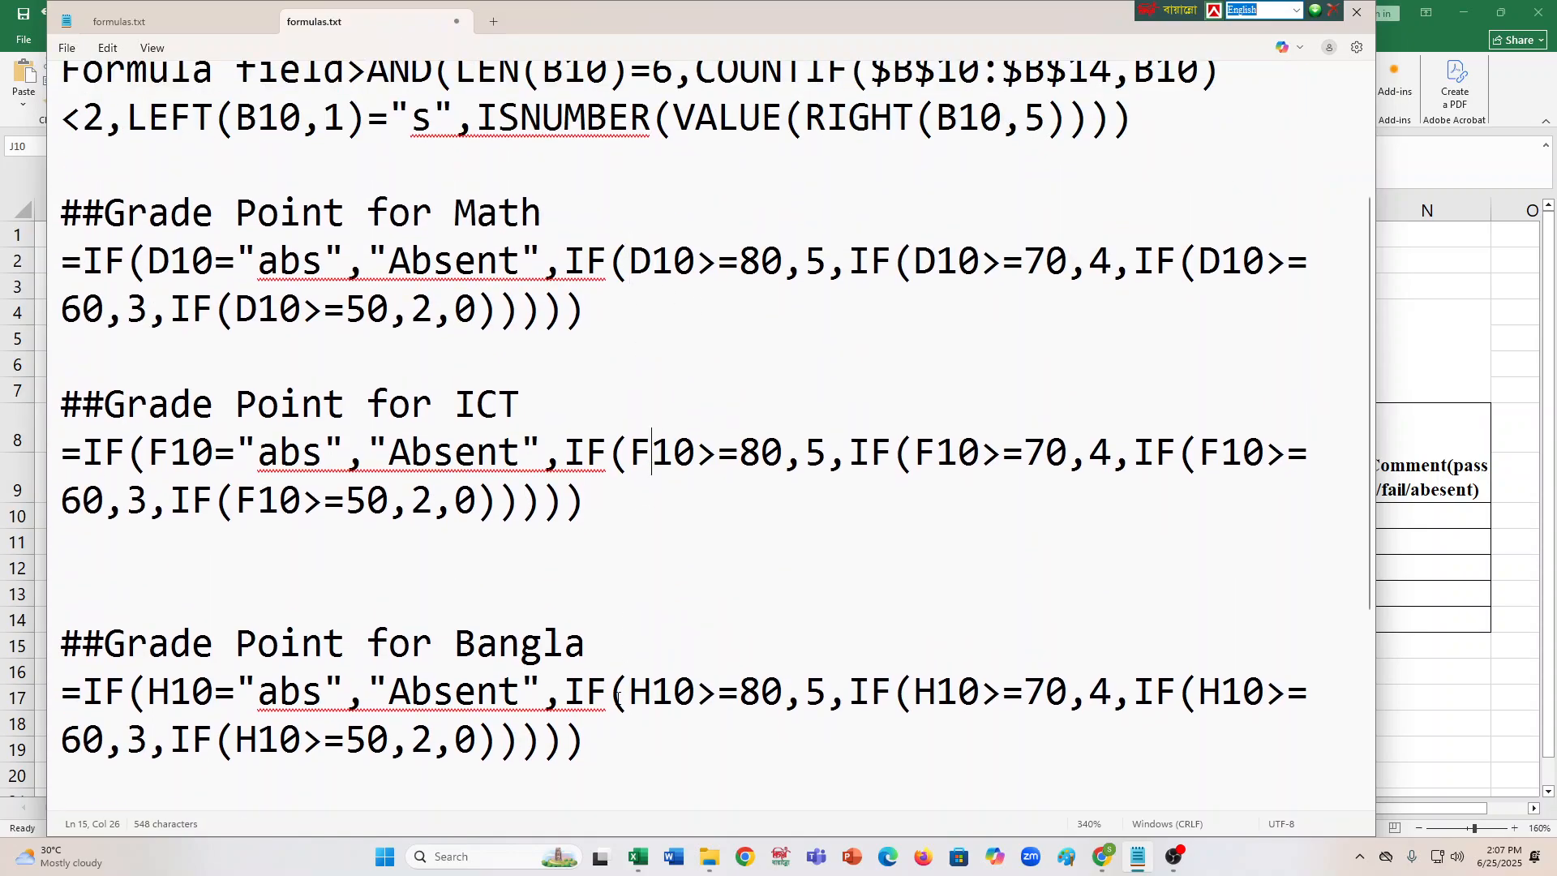
click(617, 699)
scroll(620, 696, down, 1)
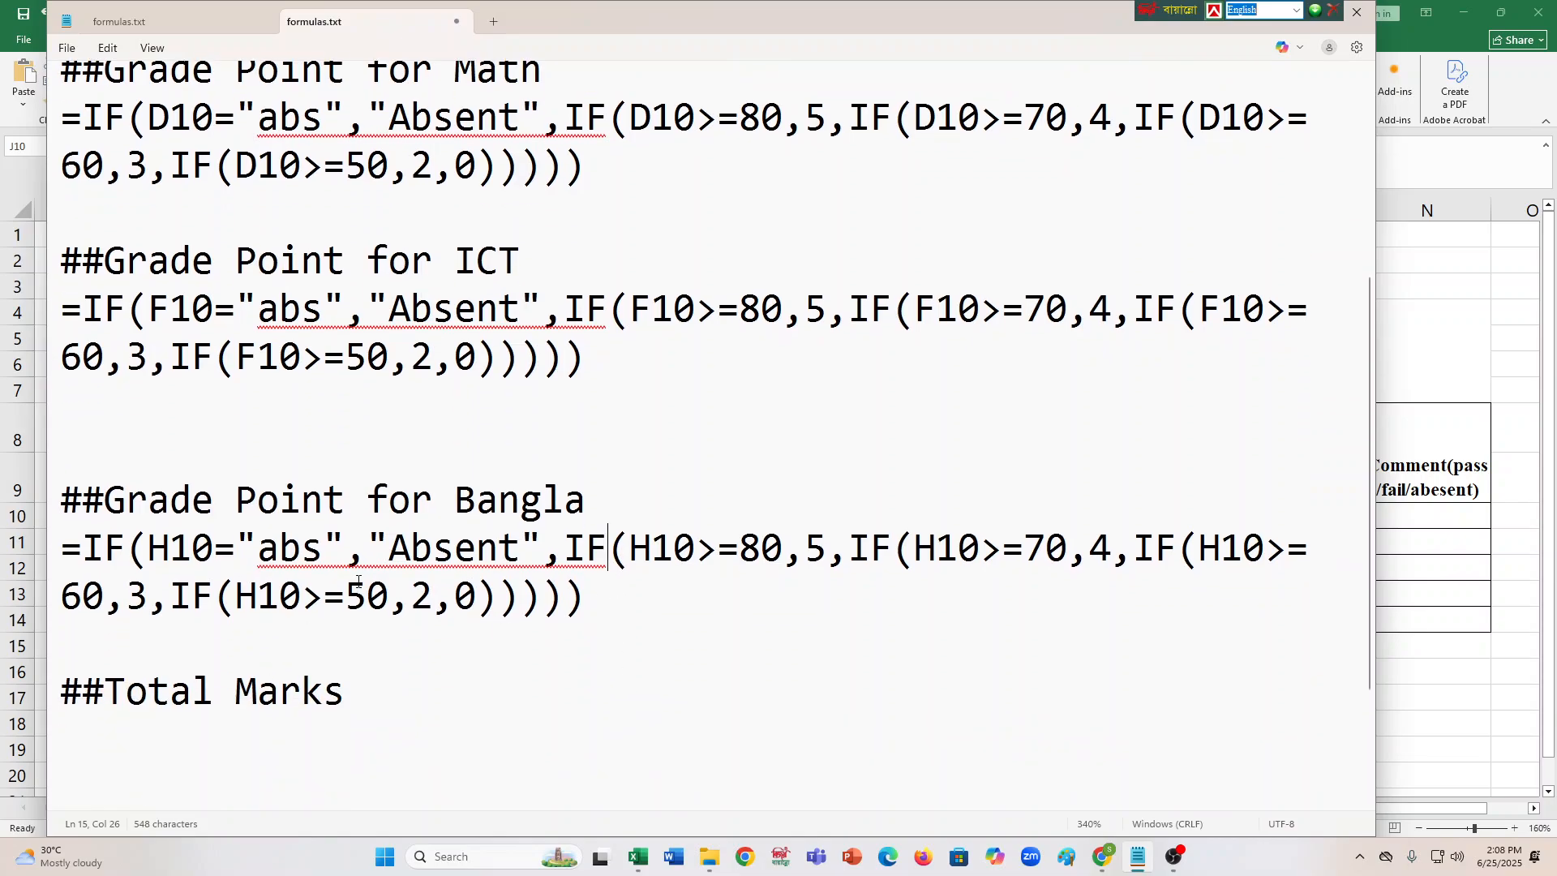
click(181, 112)
drag(175, 212, 169, 269)
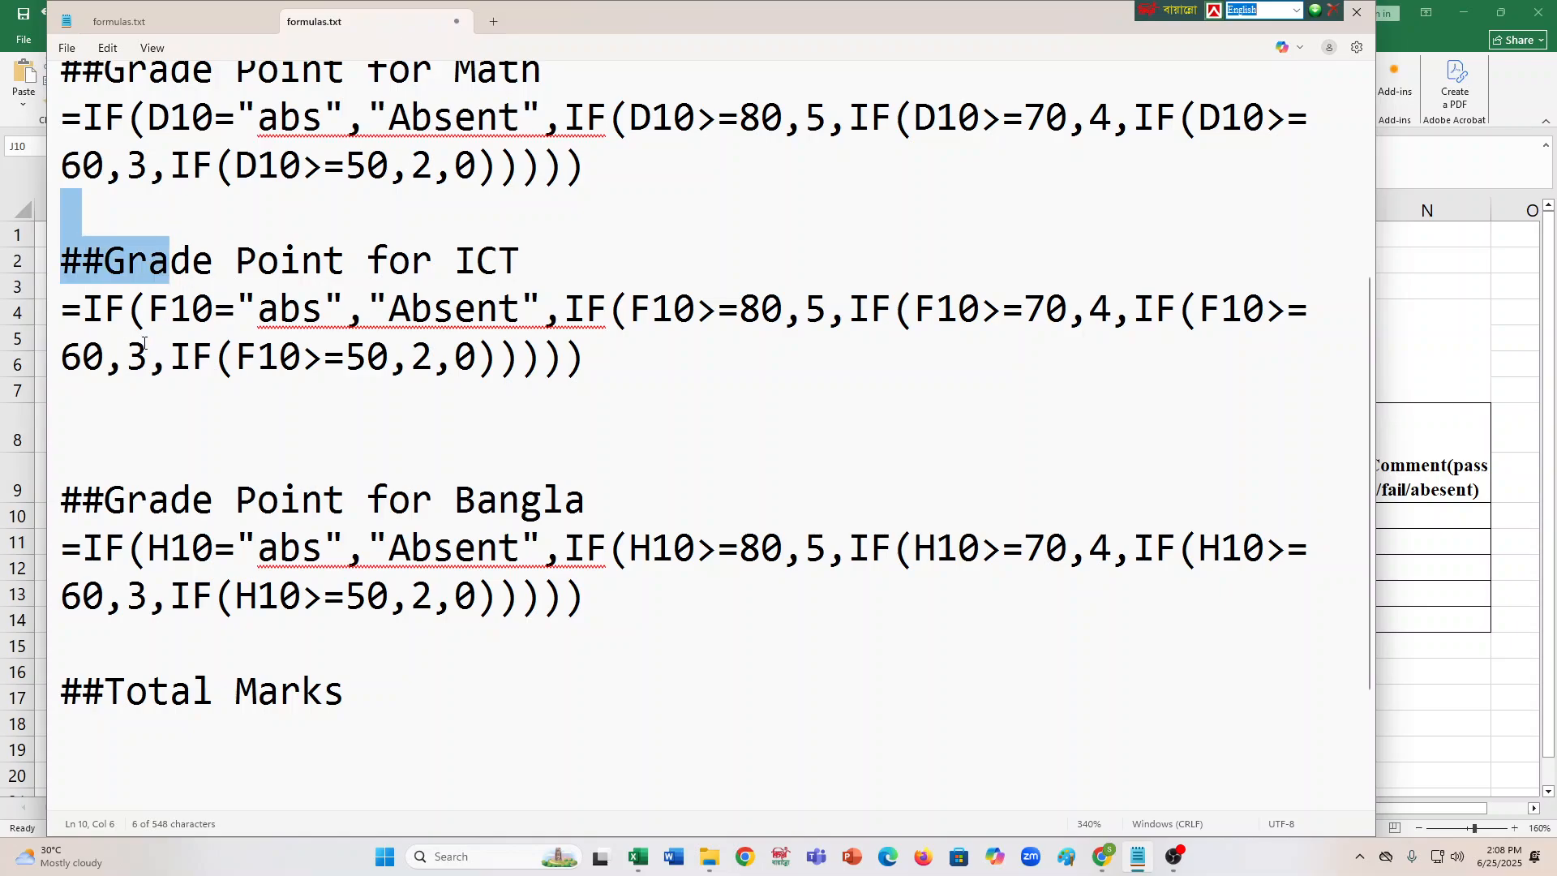
click(148, 357)
click(188, 552)
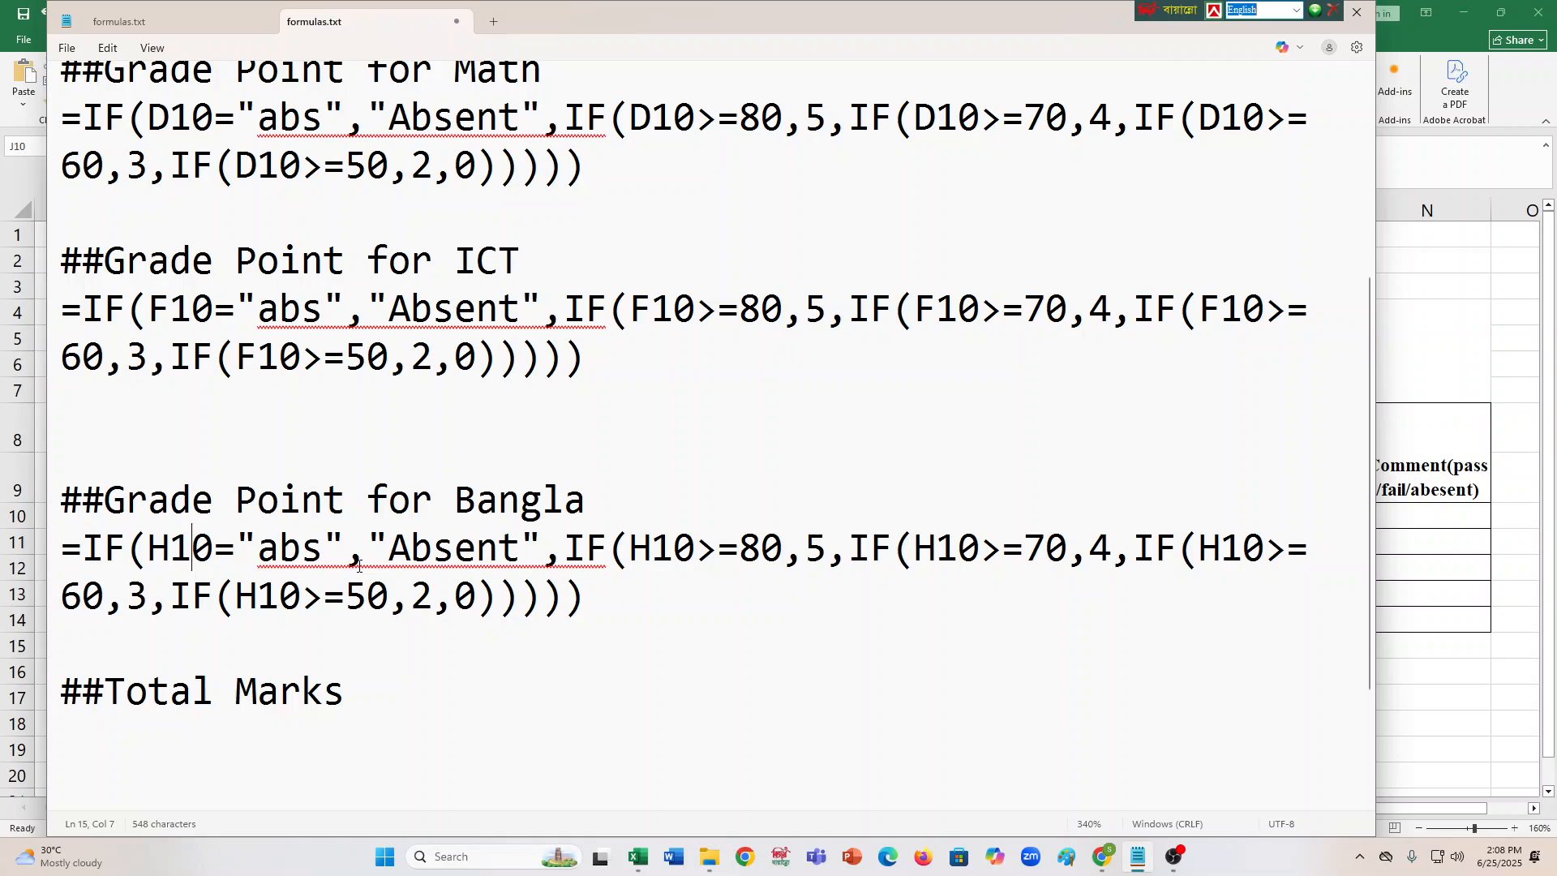
scroll(359, 566, down, 2)
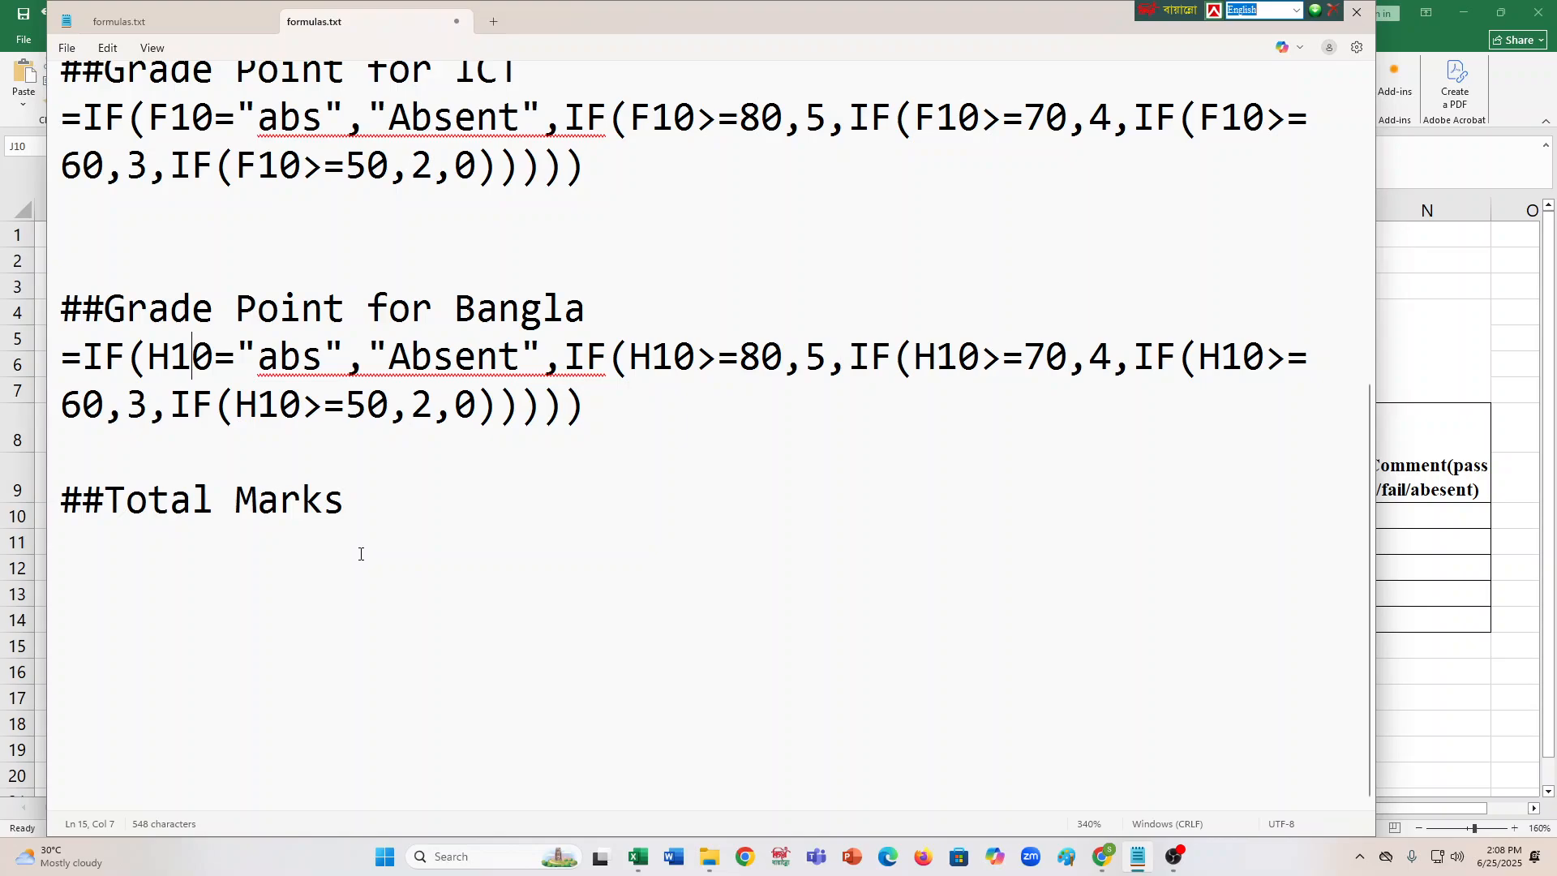
scroll(730, 566, up, 4)
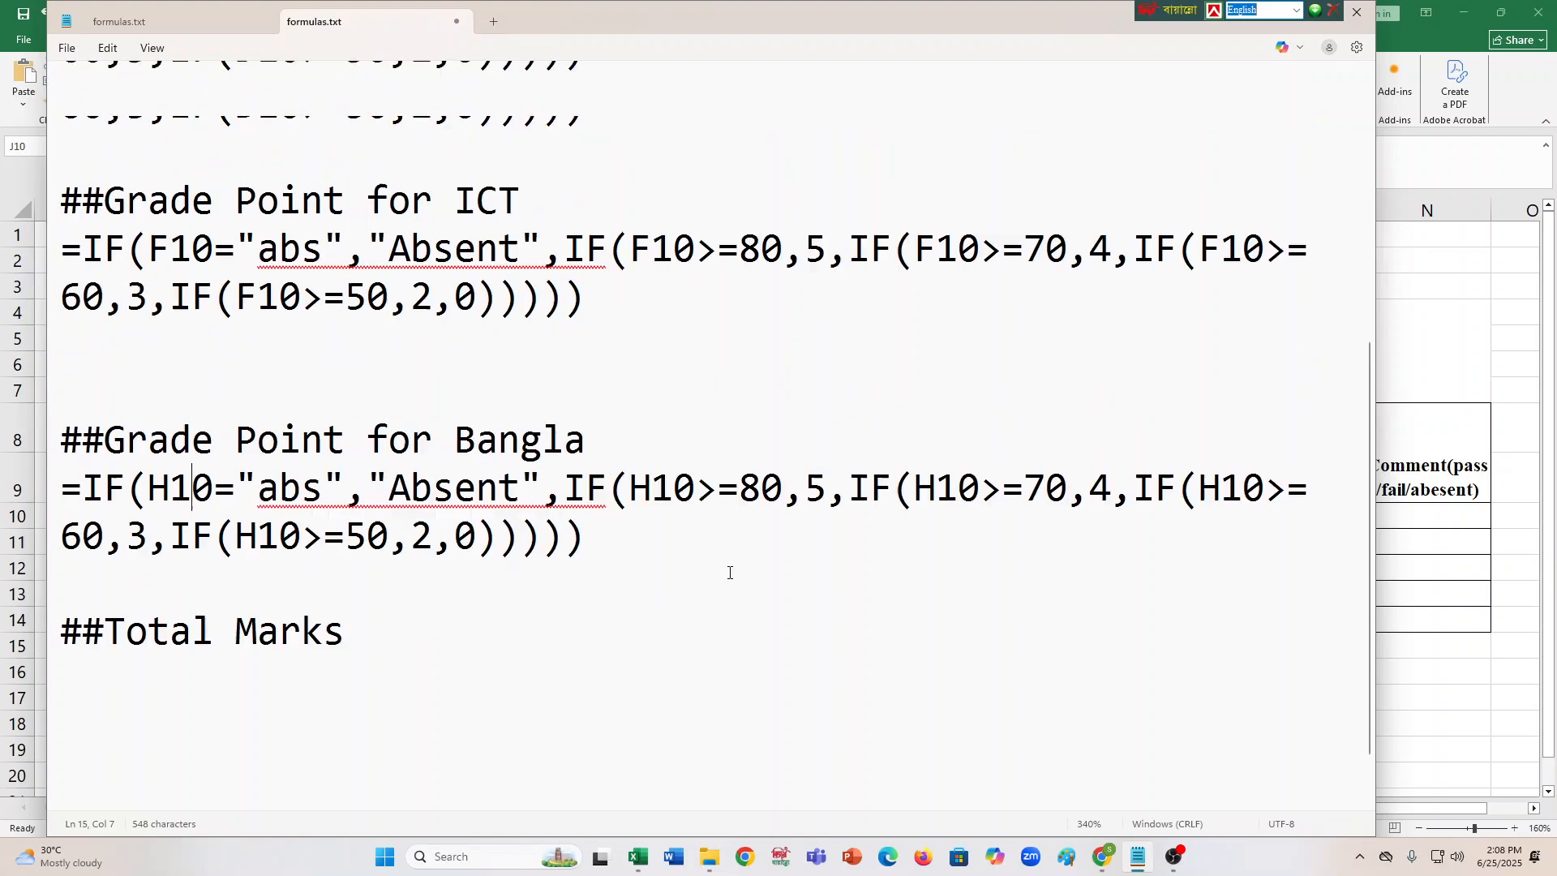
scroll(675, 352, down, 4)
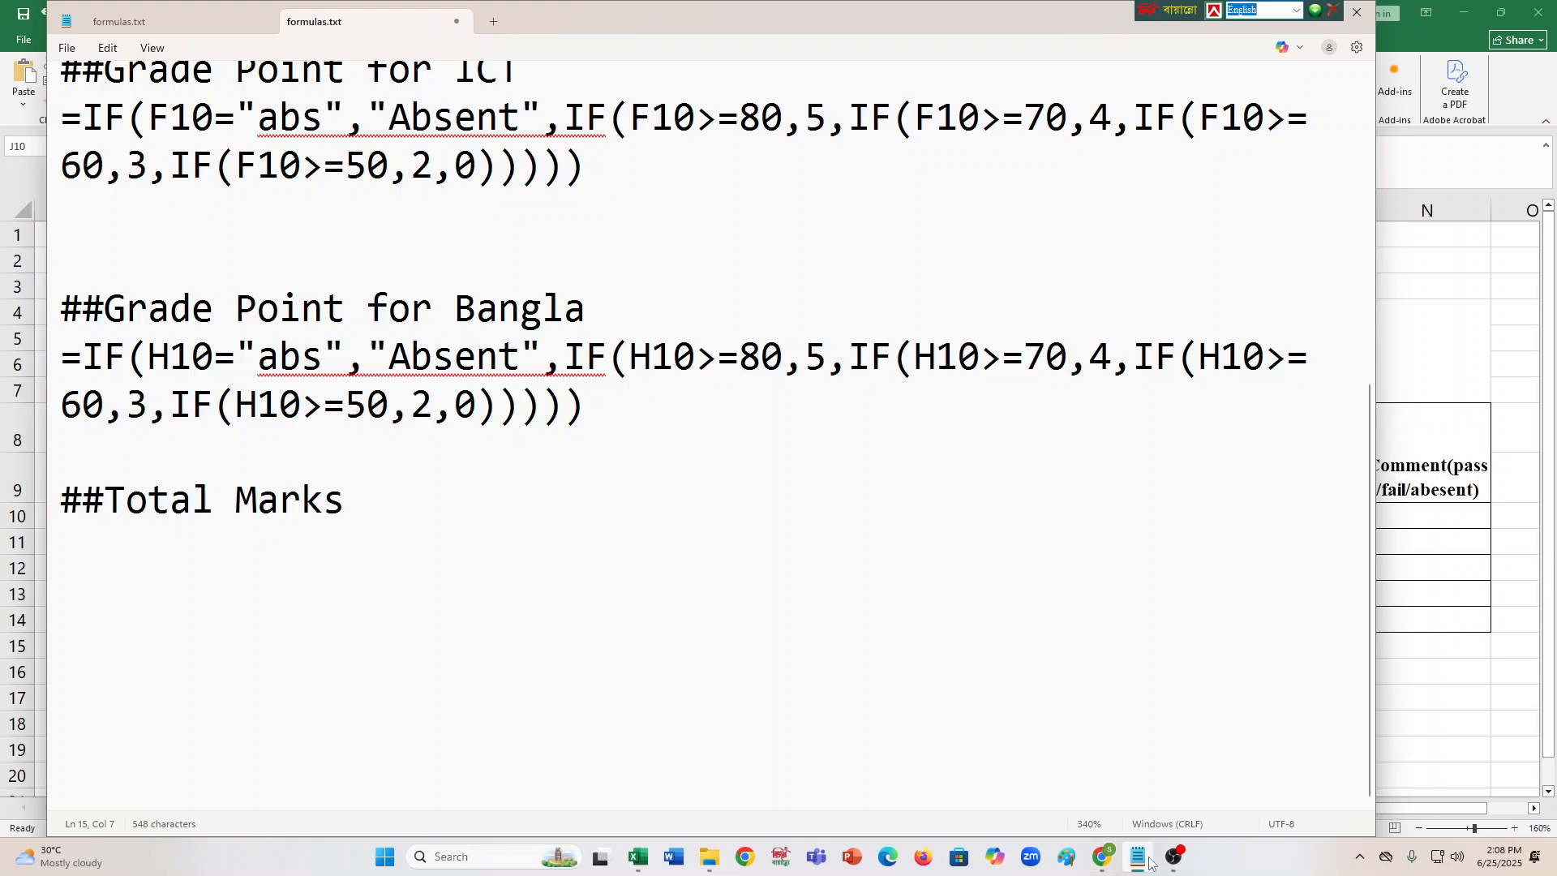
Copy the total marks formula from J10 in Excel and paste it under the "##Total Marks" heading in Notepad.
click(1104, 857)
click(1104, 858)
click(638, 858)
click(1192, 524)
click(1093, 512)
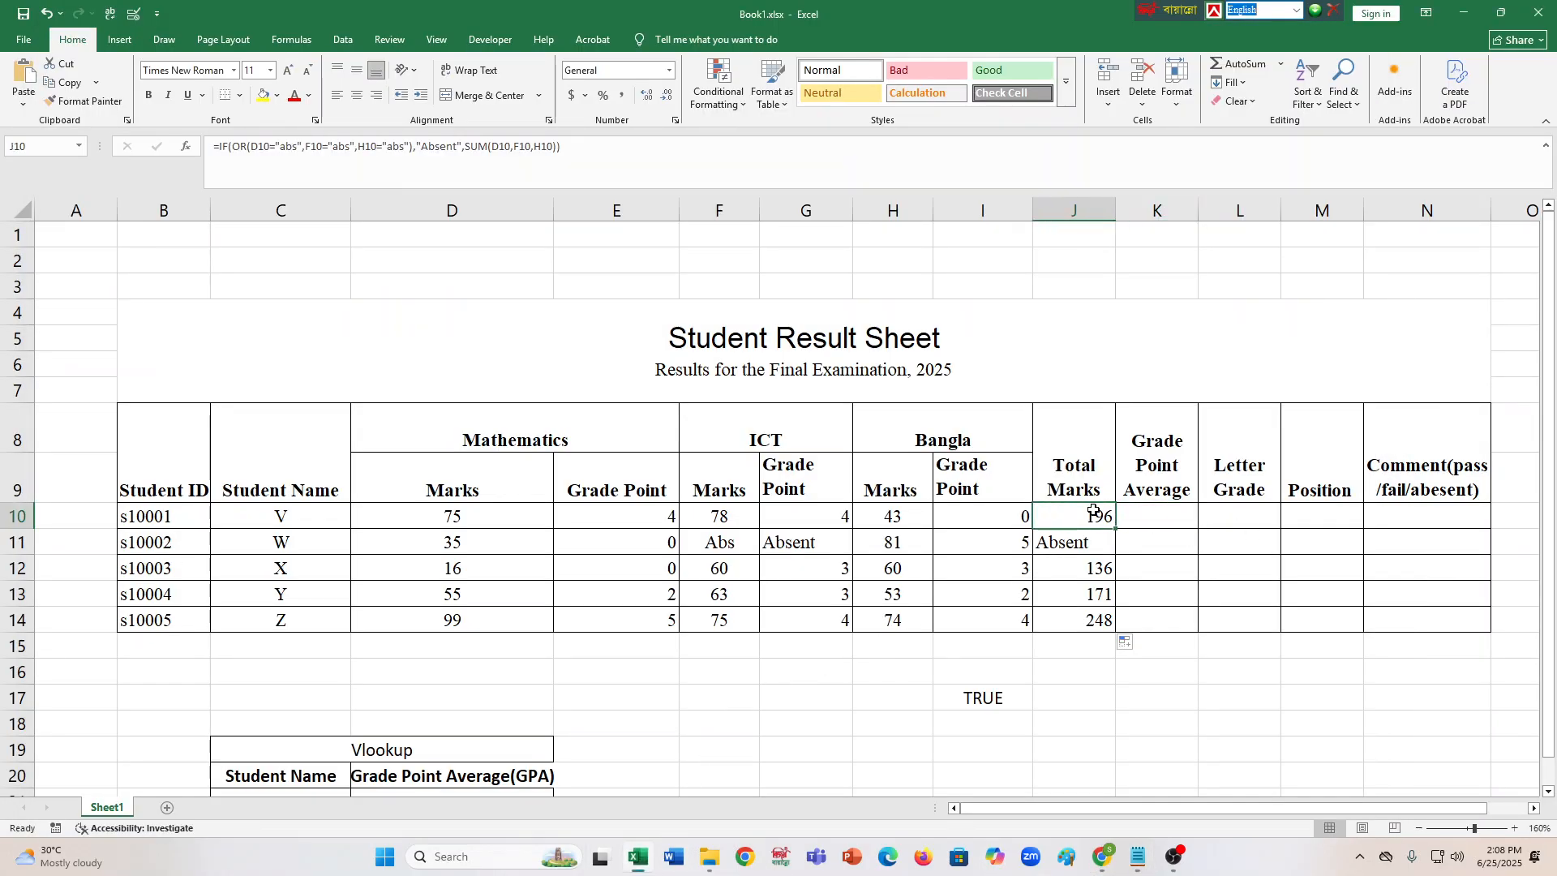
triple_click(545, 179)
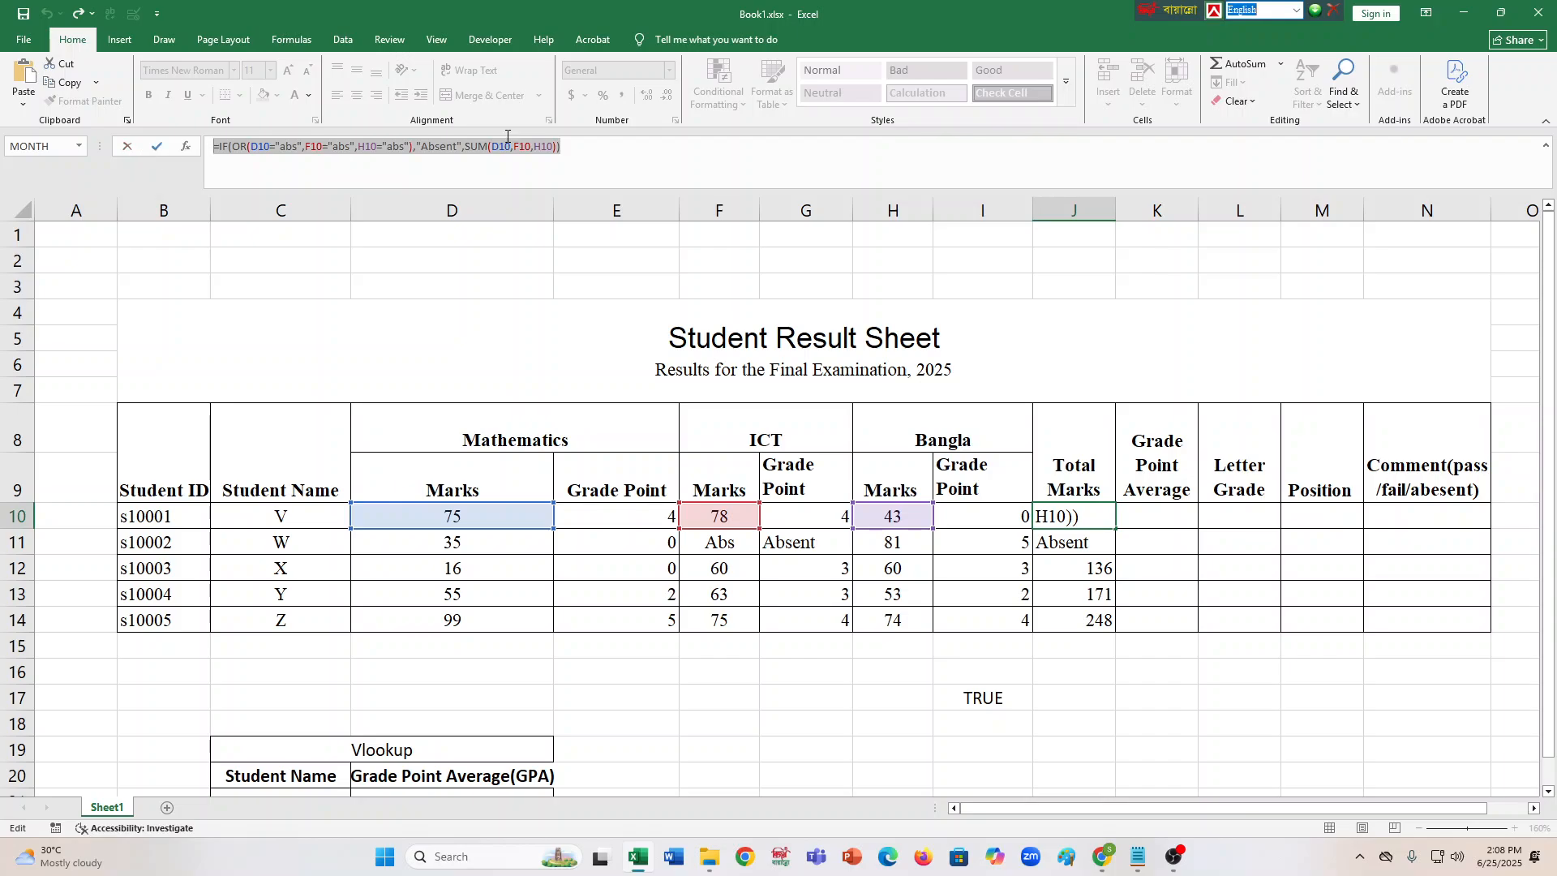
click(1464, 14)
click(177, 547)
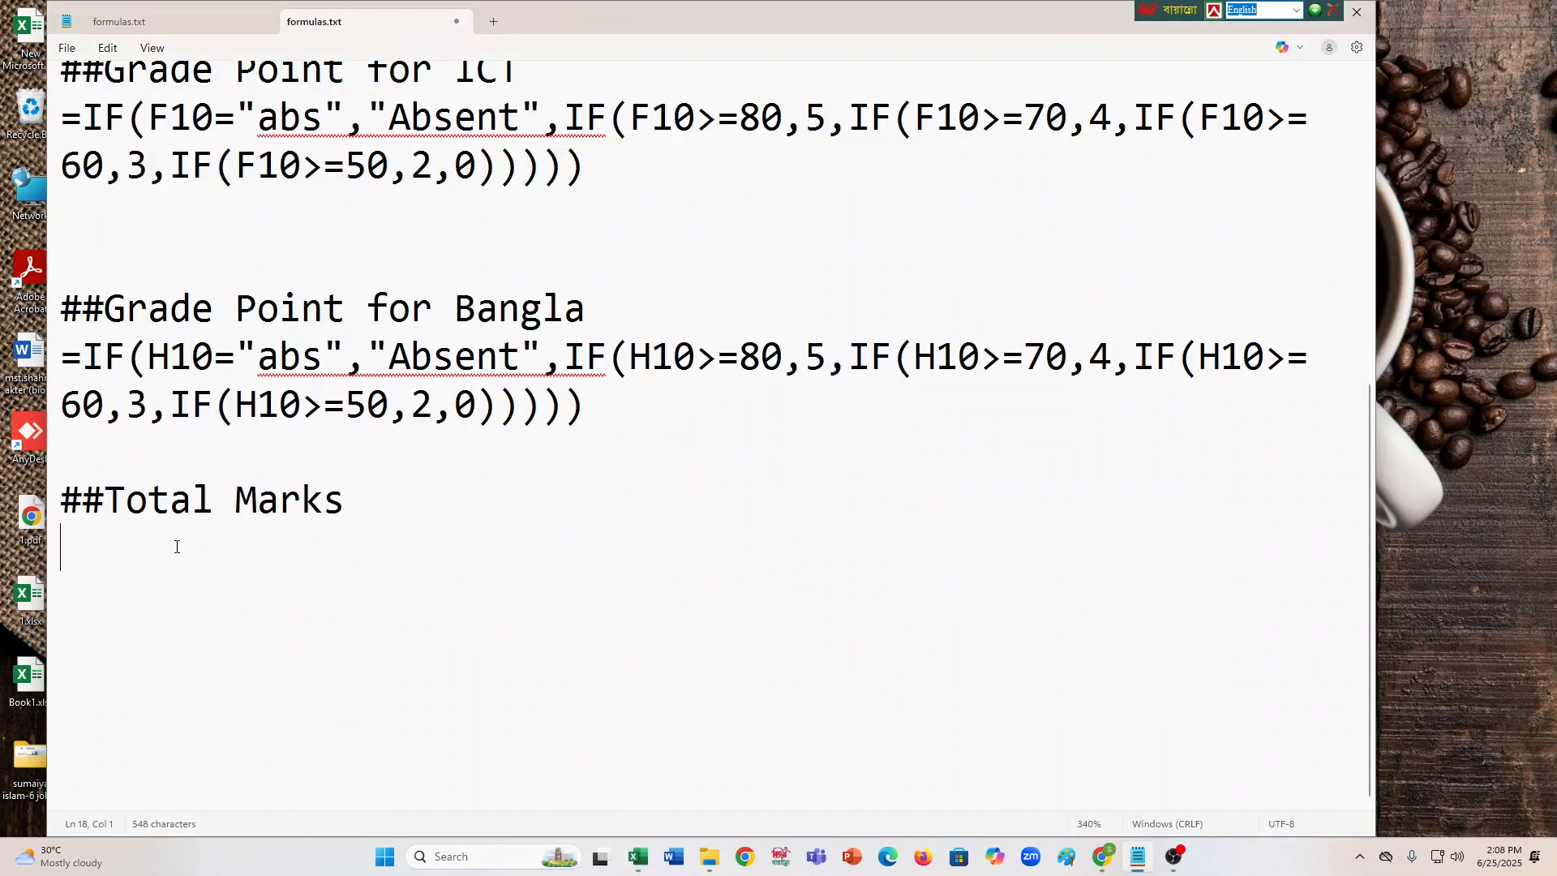
key(ctrl+v)
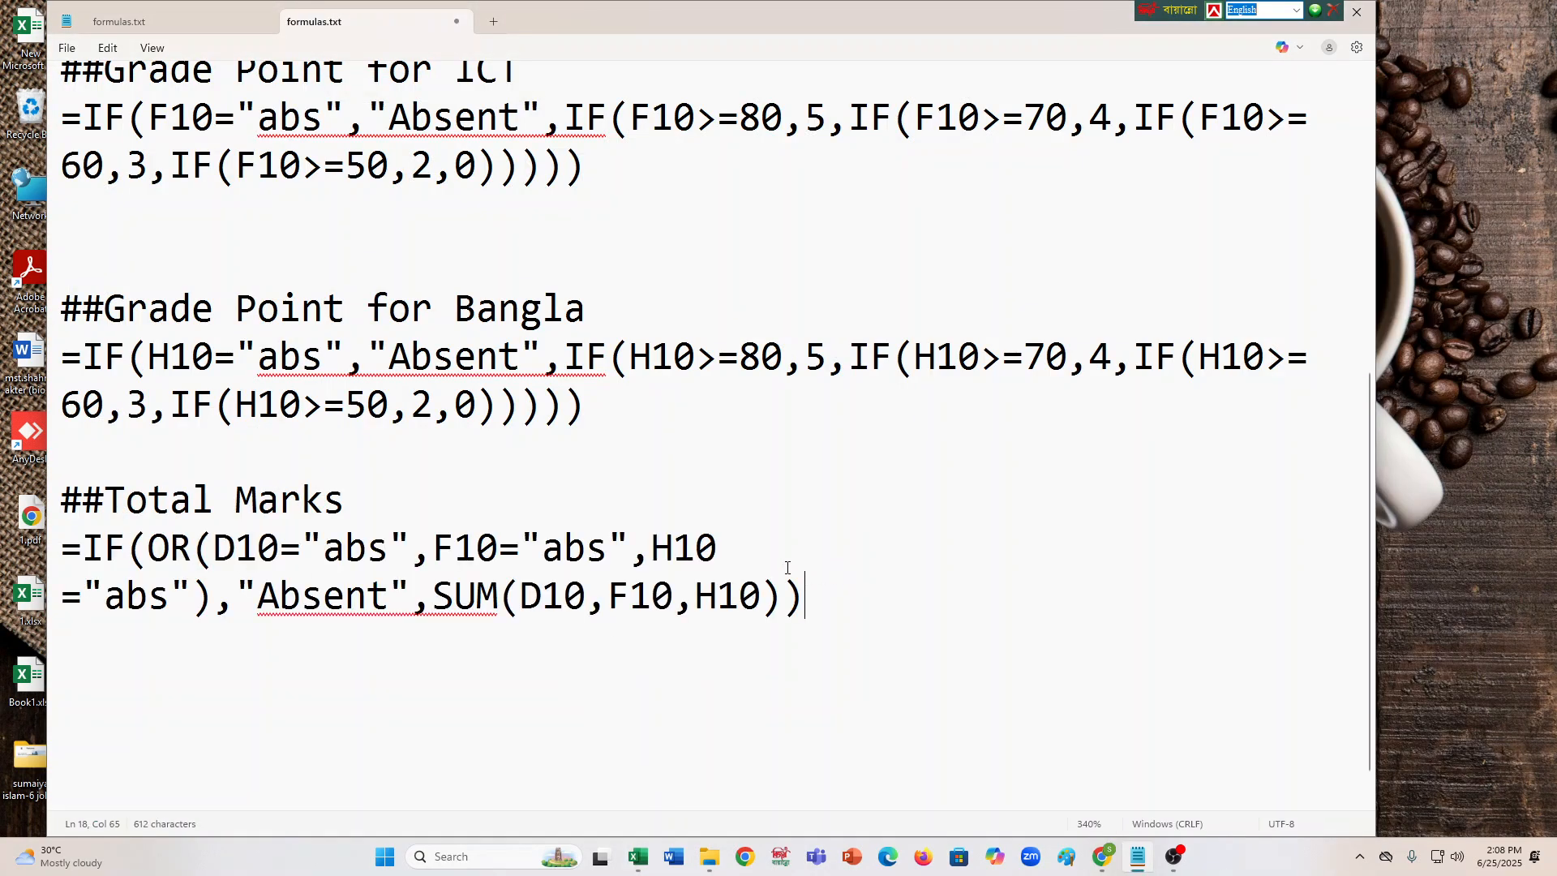
click(761, 552)
key(Delete)
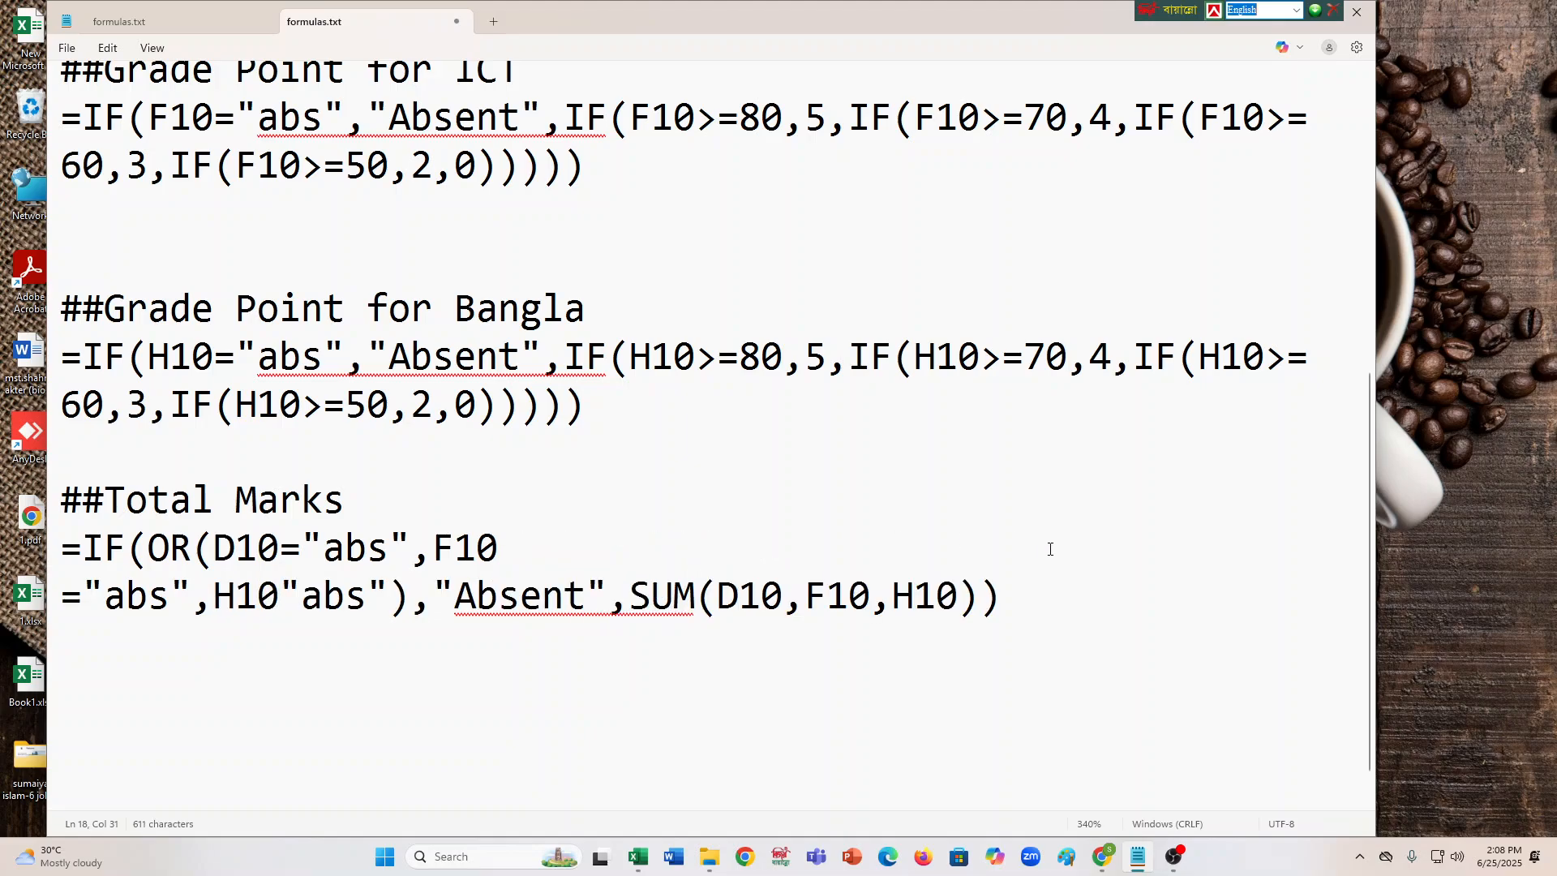
key(ctrl+z)
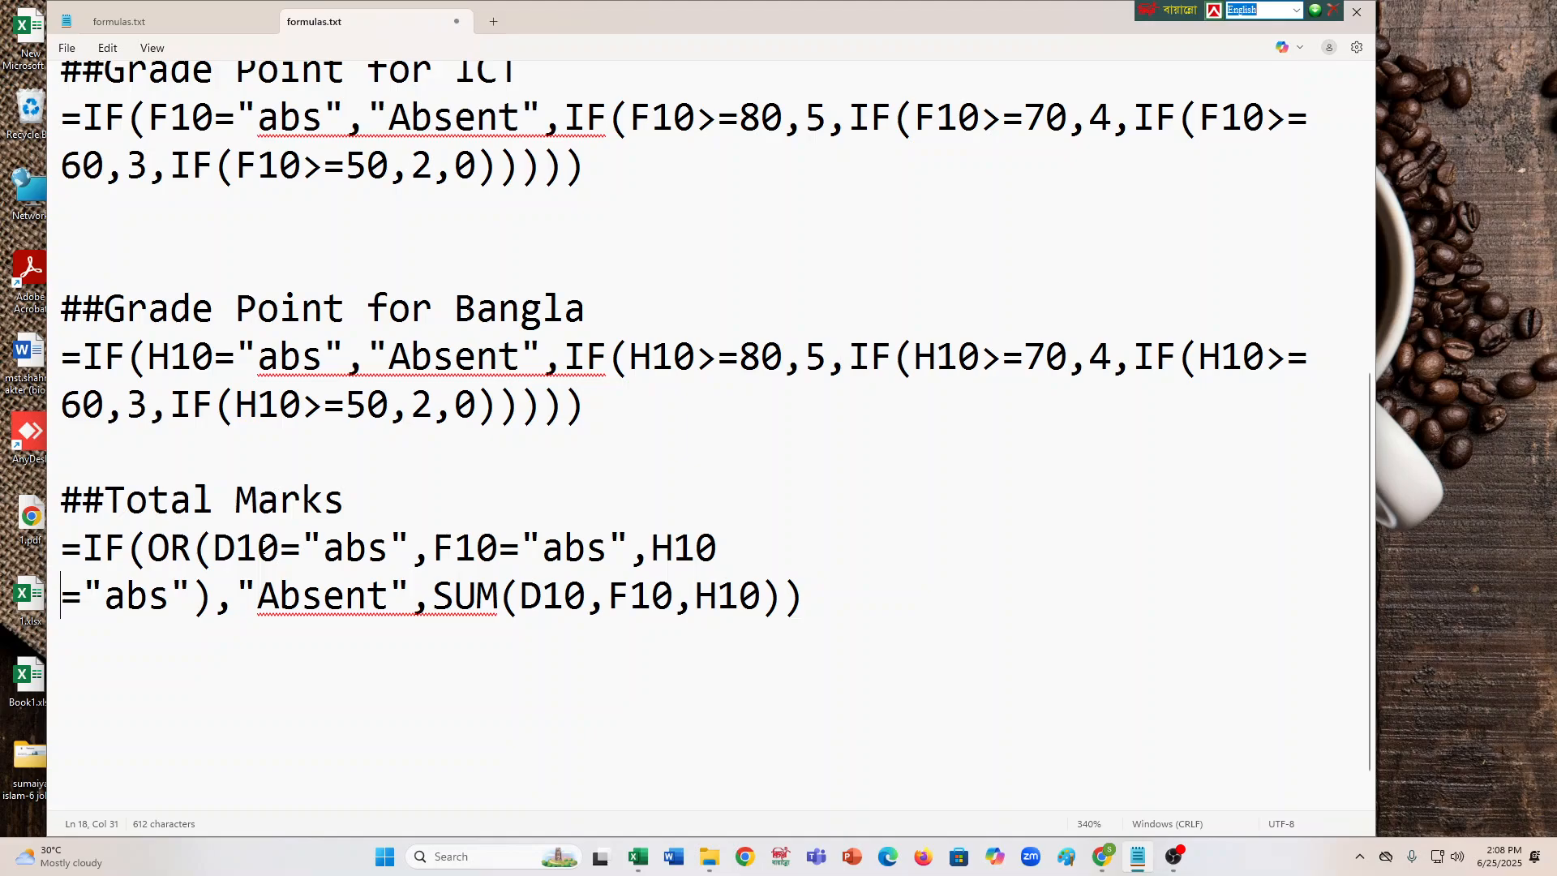
Review the documented ICT, Bangla and Total Marks formulas and the cells they refer to.
scroll(194, 300, up, 3)
scroll(191, 371, down, 1)
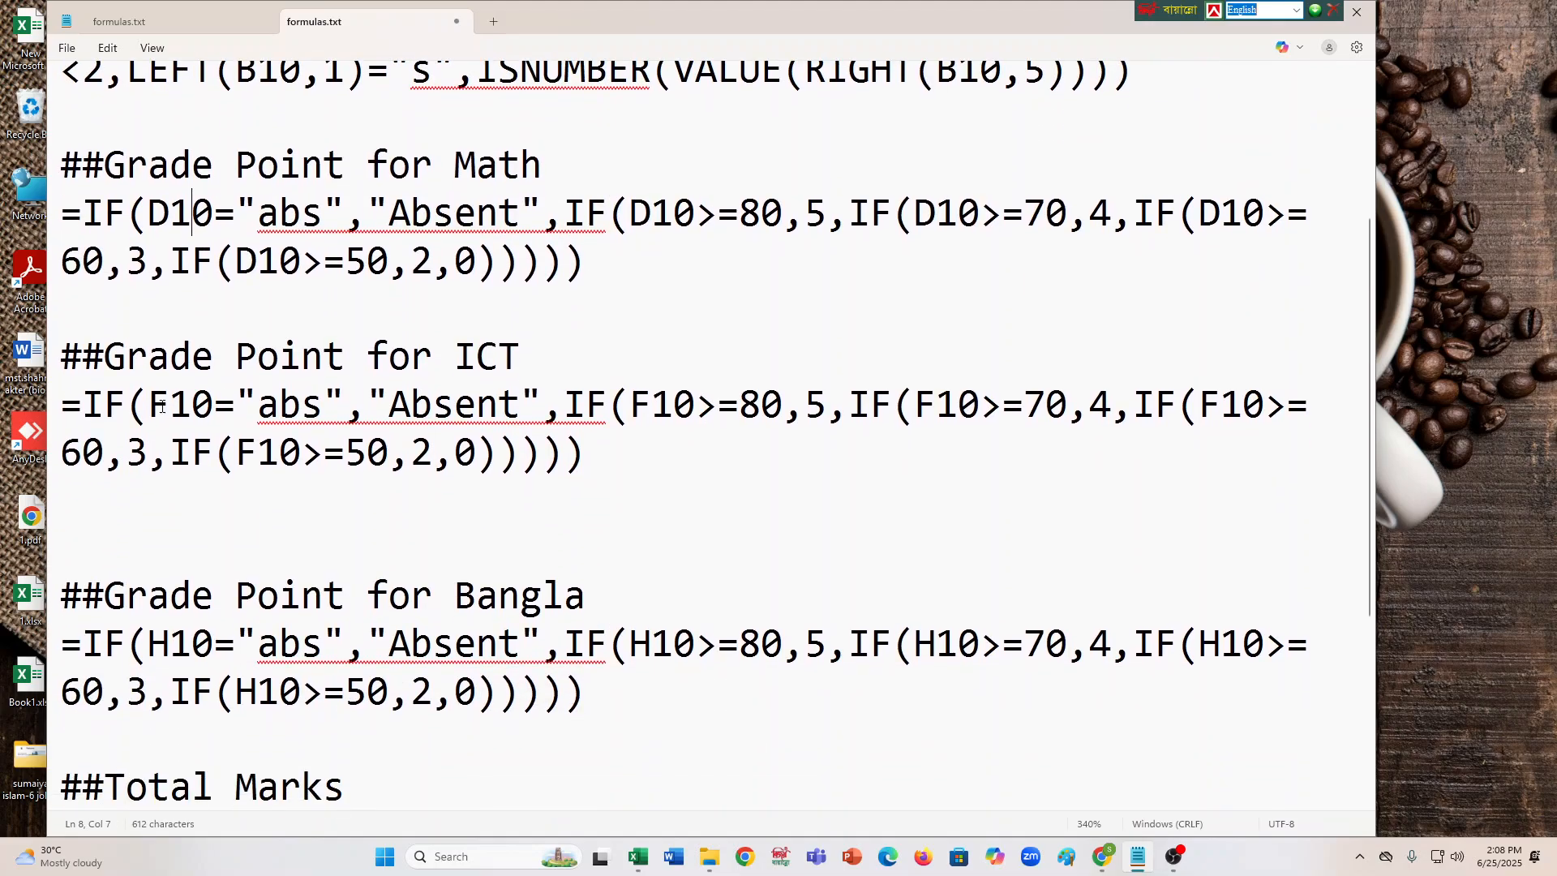
click(168, 405)
scroll(167, 403, down, 3)
key(Down)
key(Down)
key(Down)
key(Down)
key(Down)
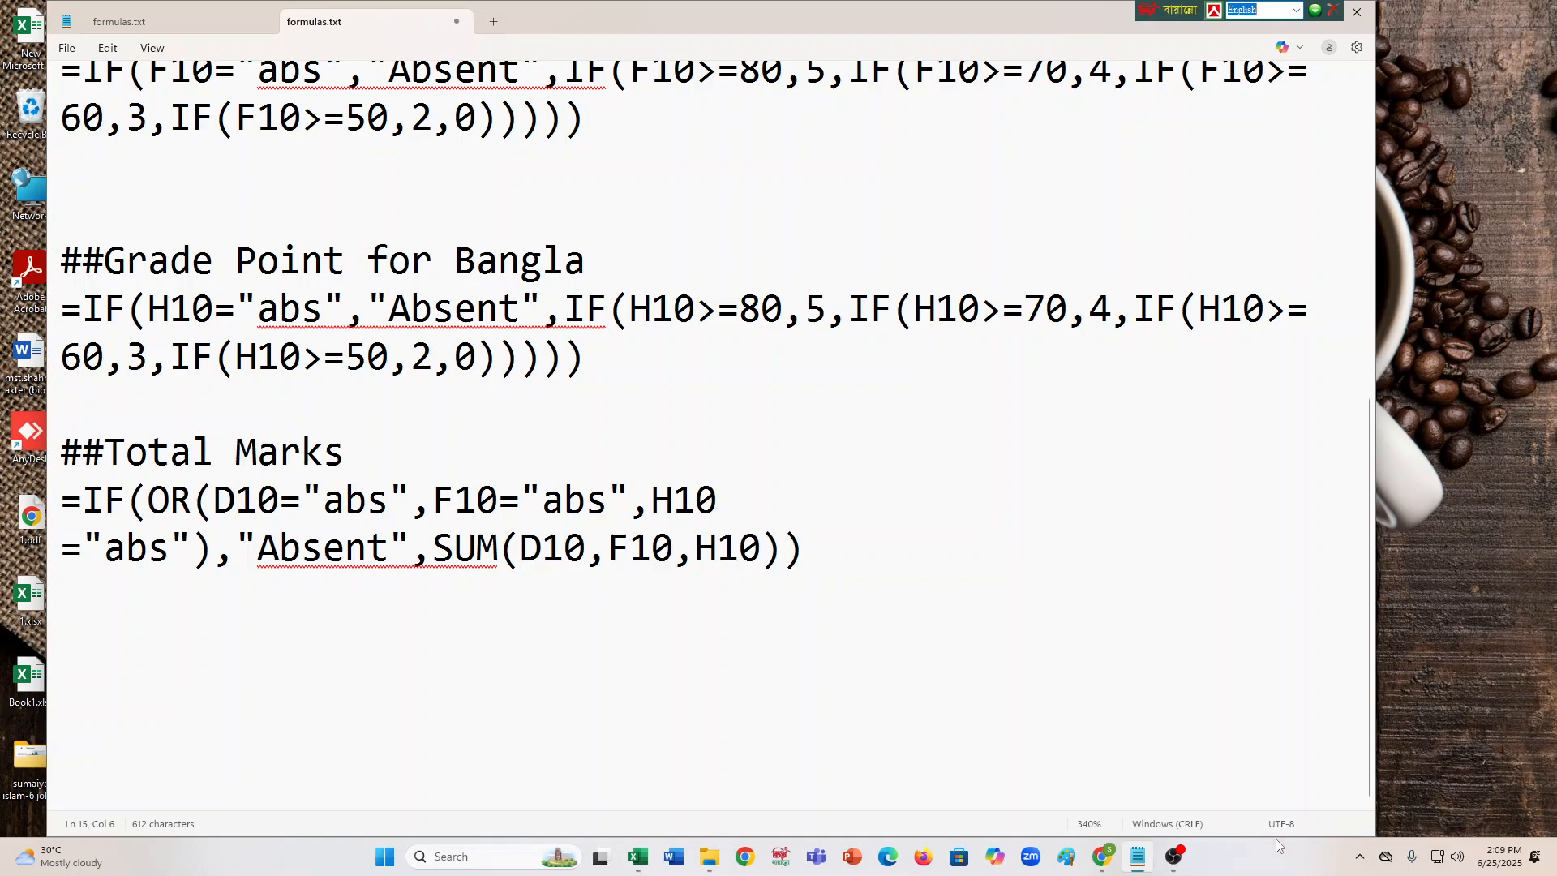
Switch to Excel, commit the total marks formula in J10 and select the totals in J11:J14.
click(639, 861)
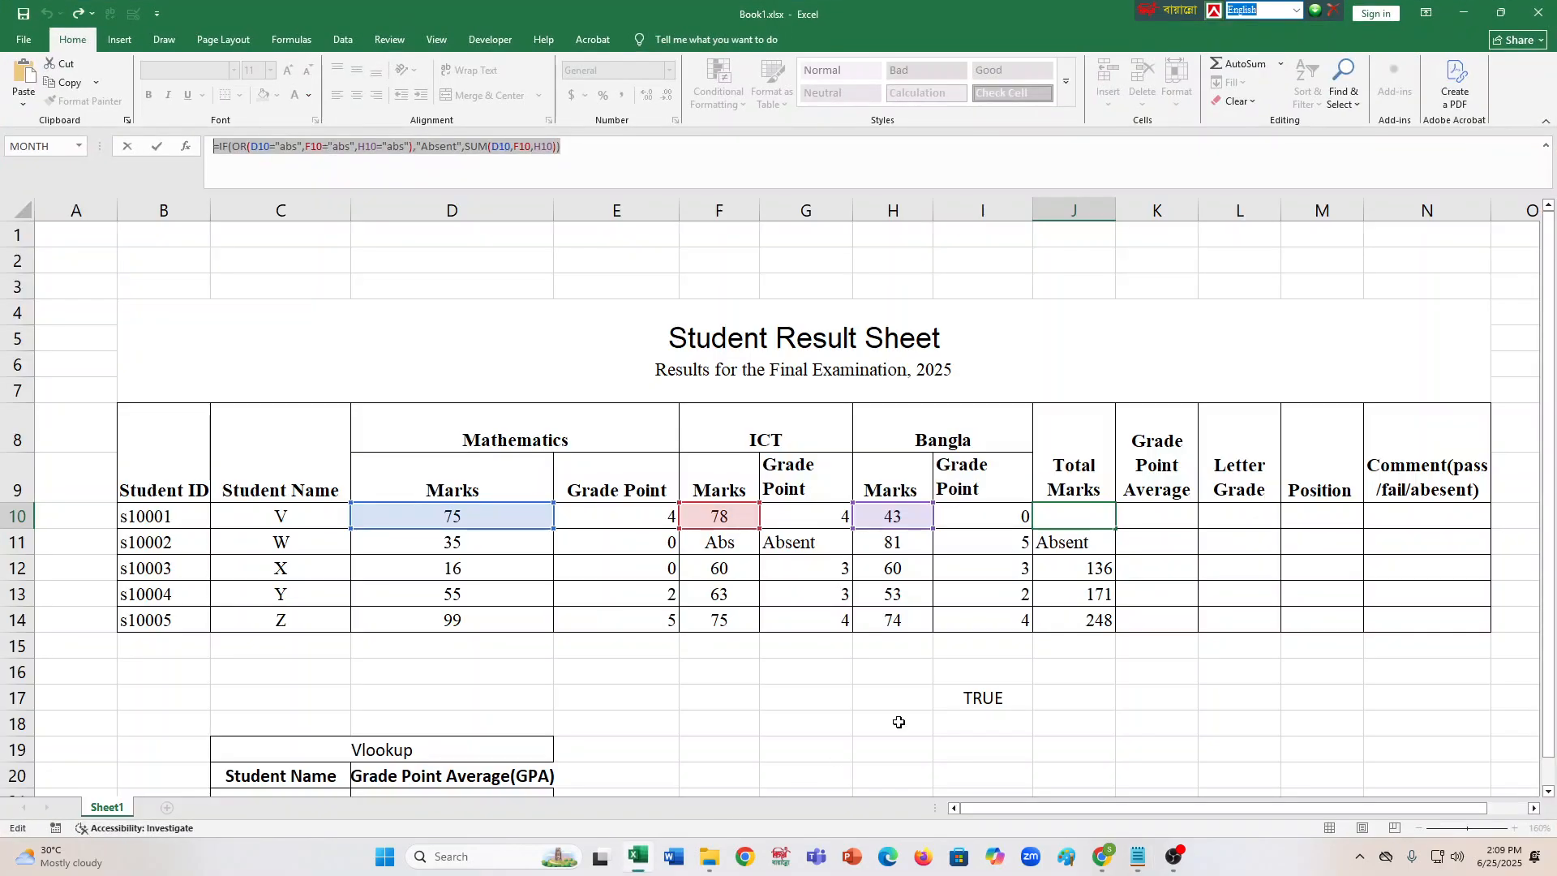
key(ctrl+Return)
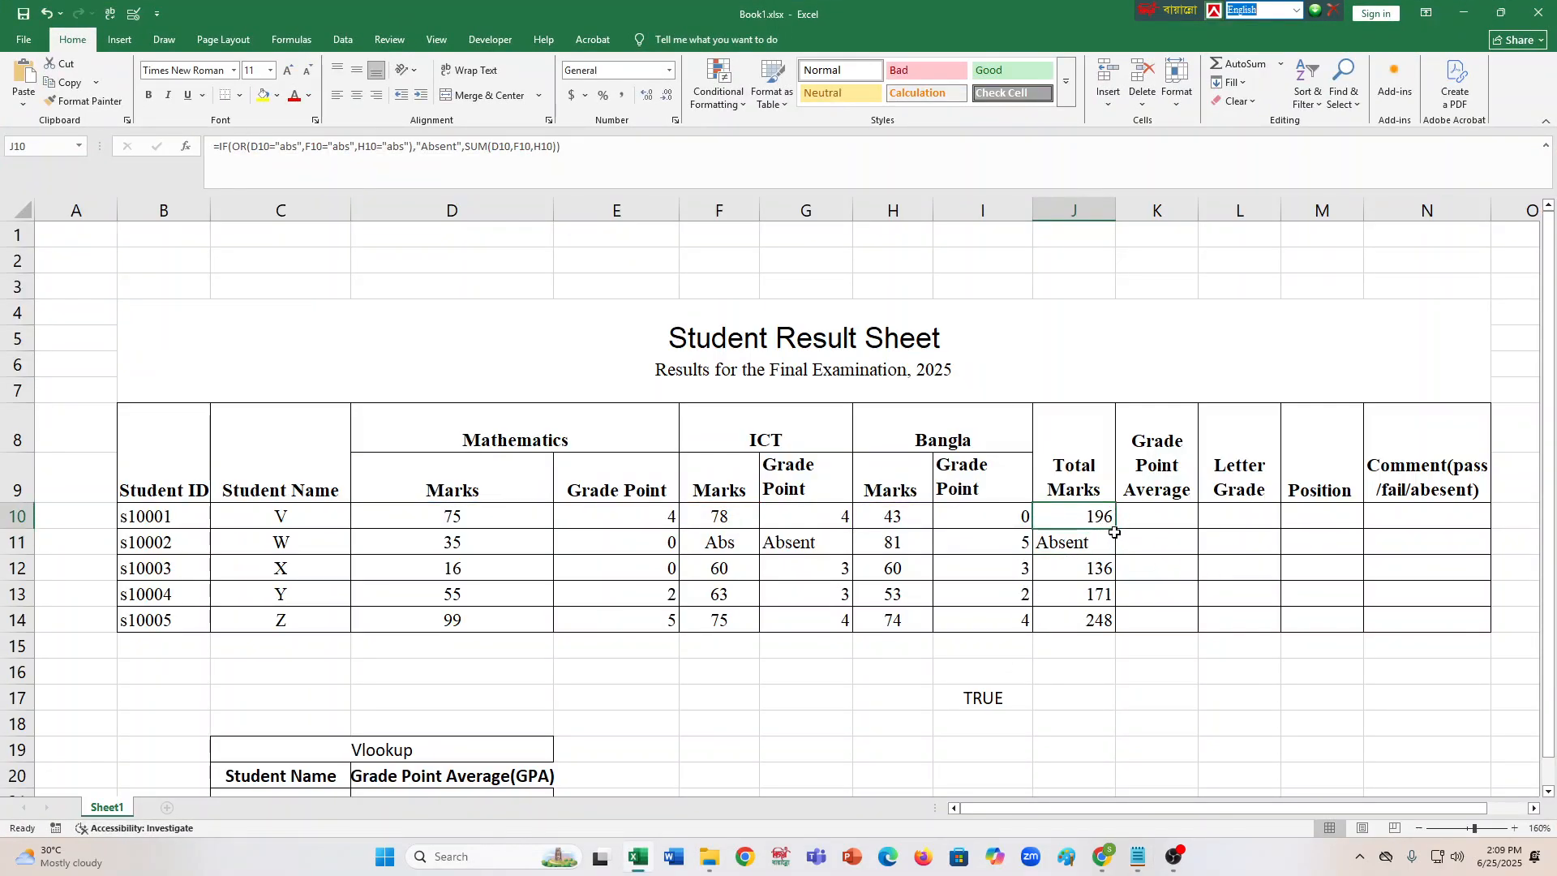
drag(1109, 539, 1101, 617)
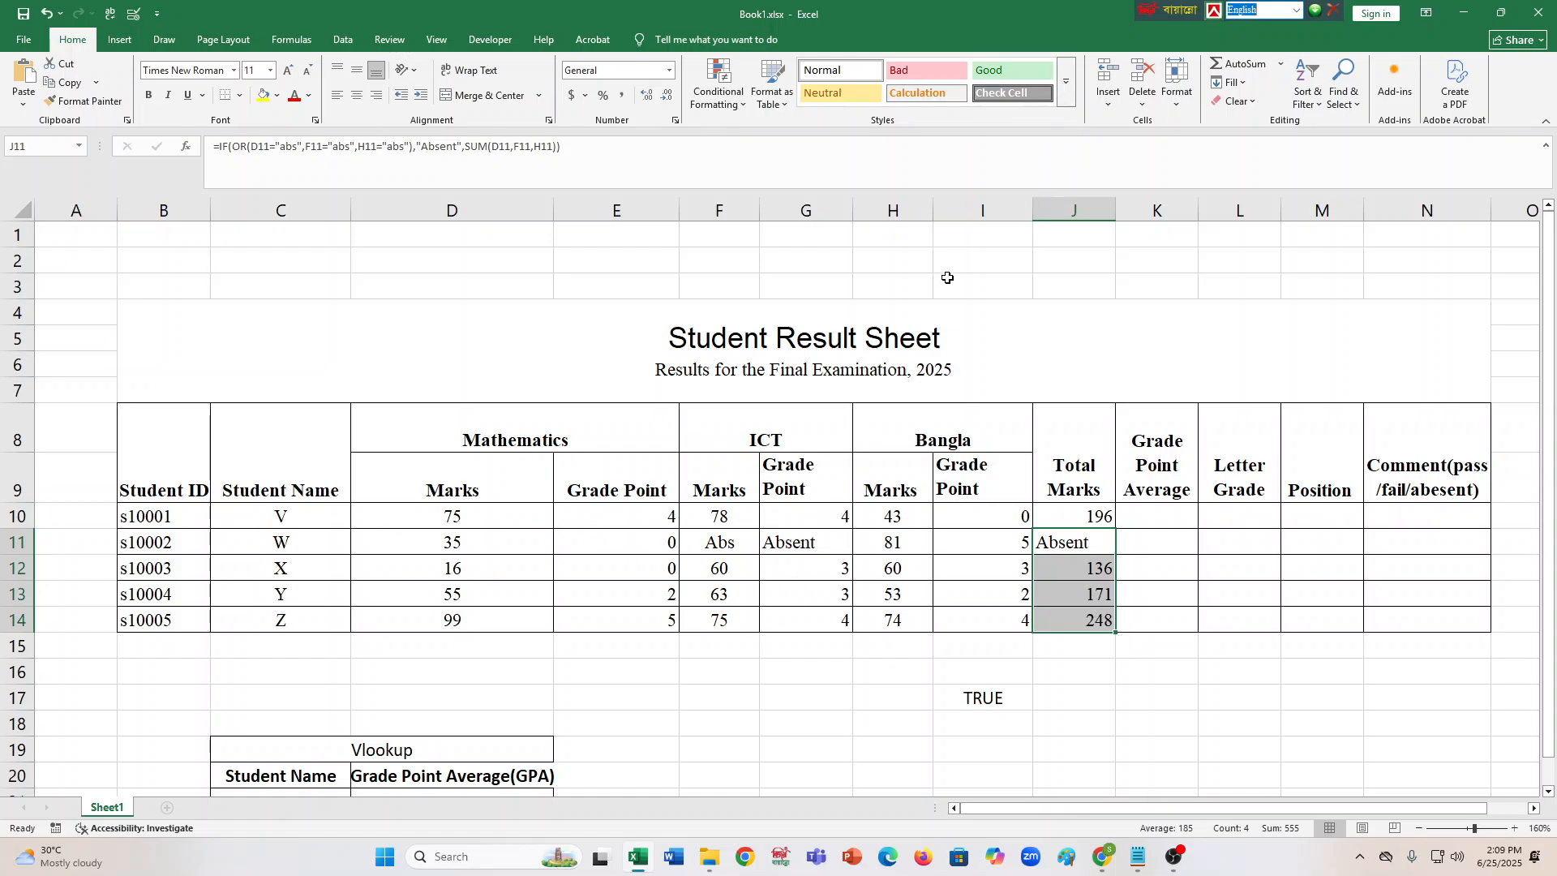
Copy the documented Total Marks formula from Notepad and paste it into K10 under Grade Point Average in Excel.
click(1147, 540)
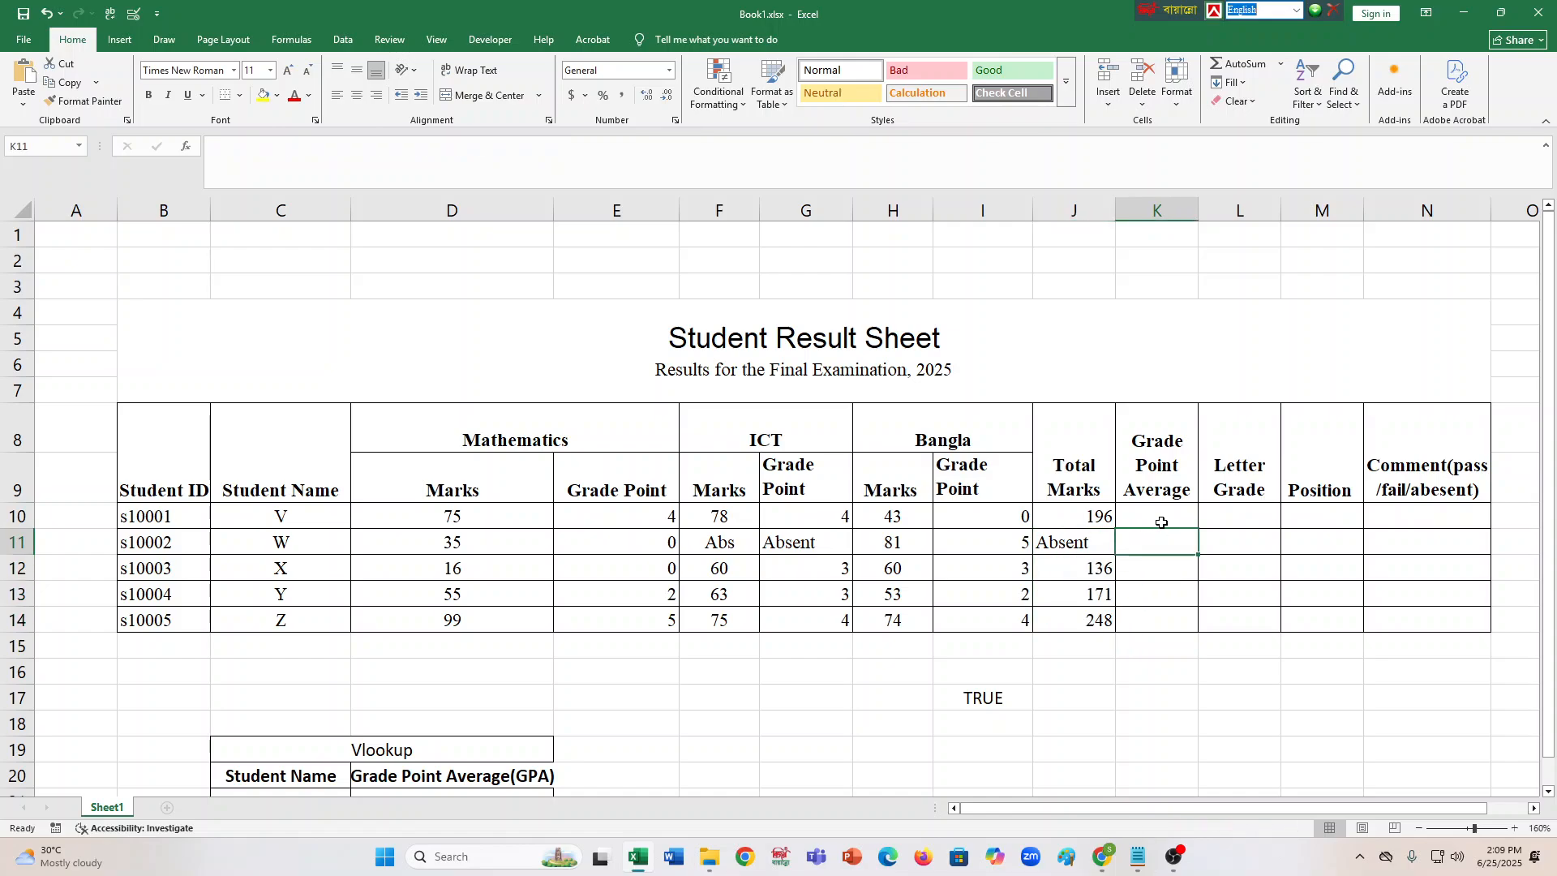
click(1162, 518)
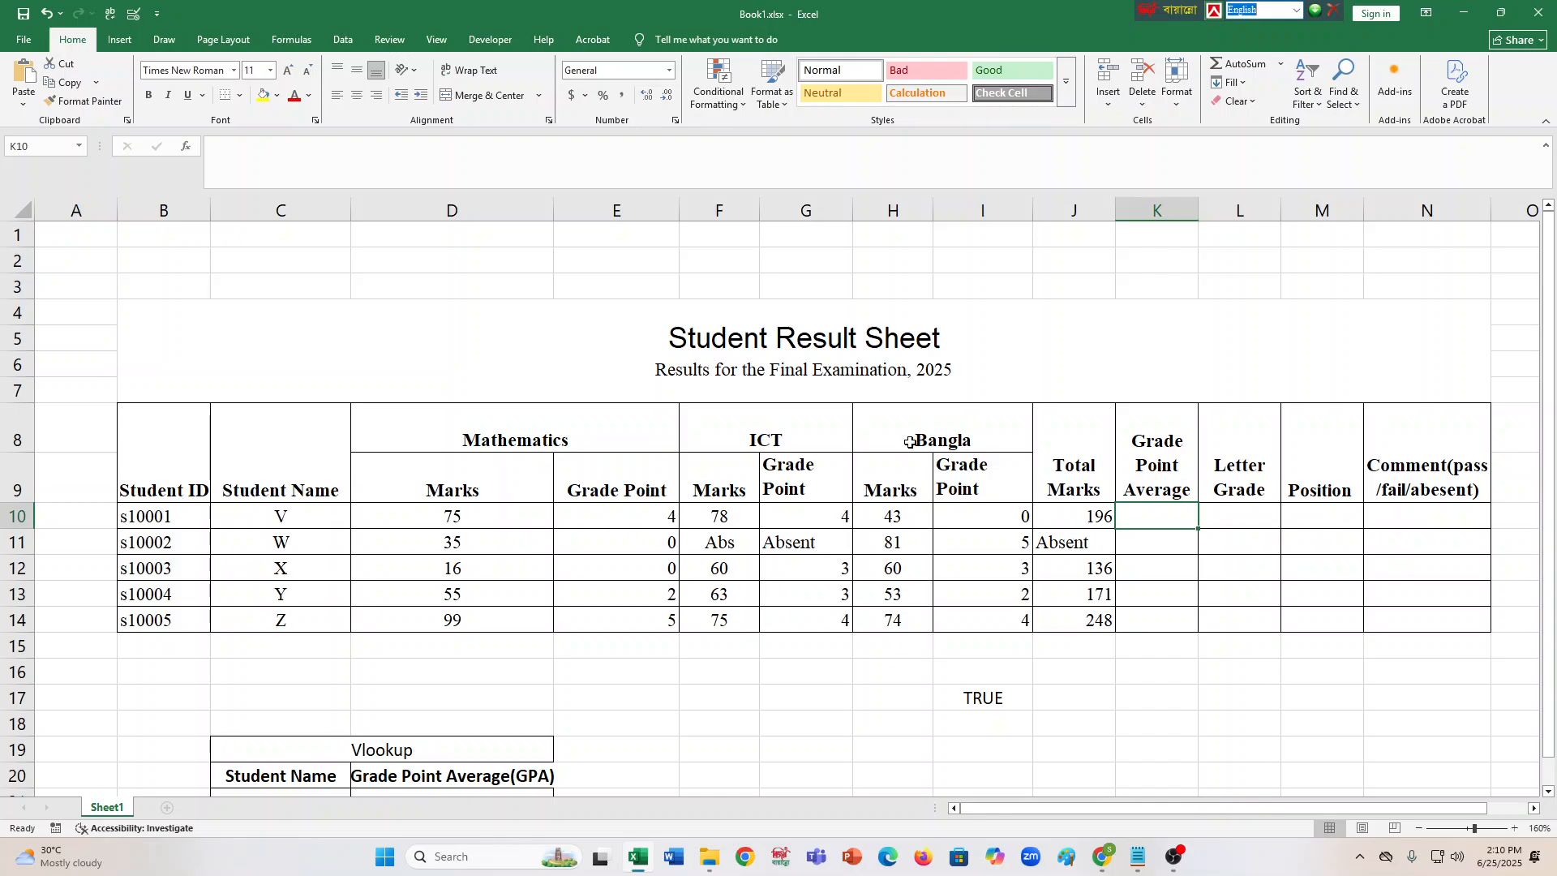
scroll(908, 442, down, 2)
click(1138, 857)
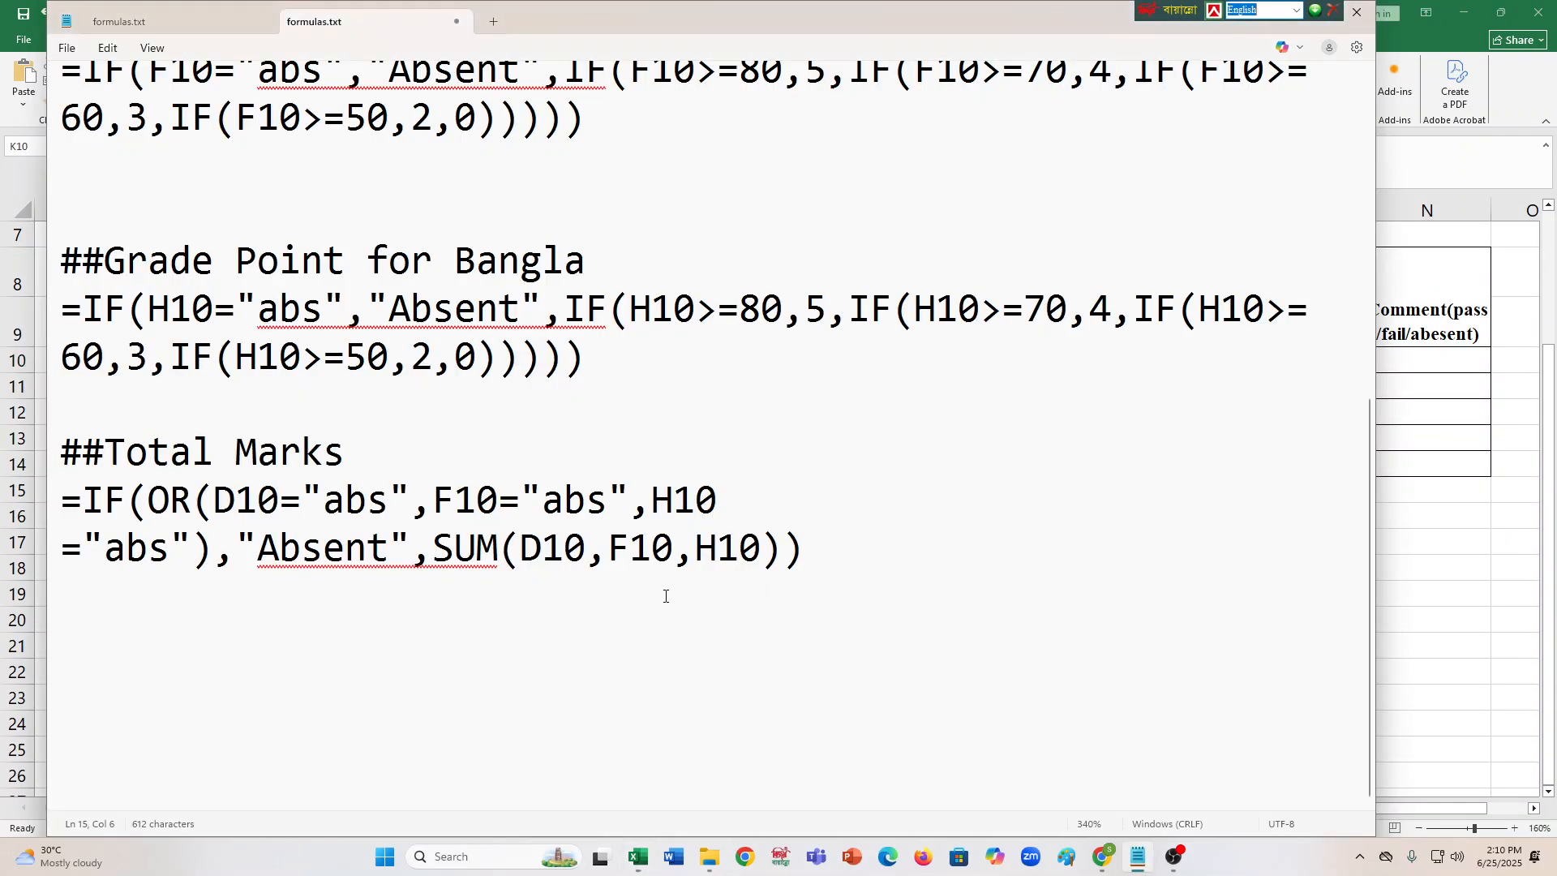
drag(882, 558, 44, 520)
key(ctrl+c)
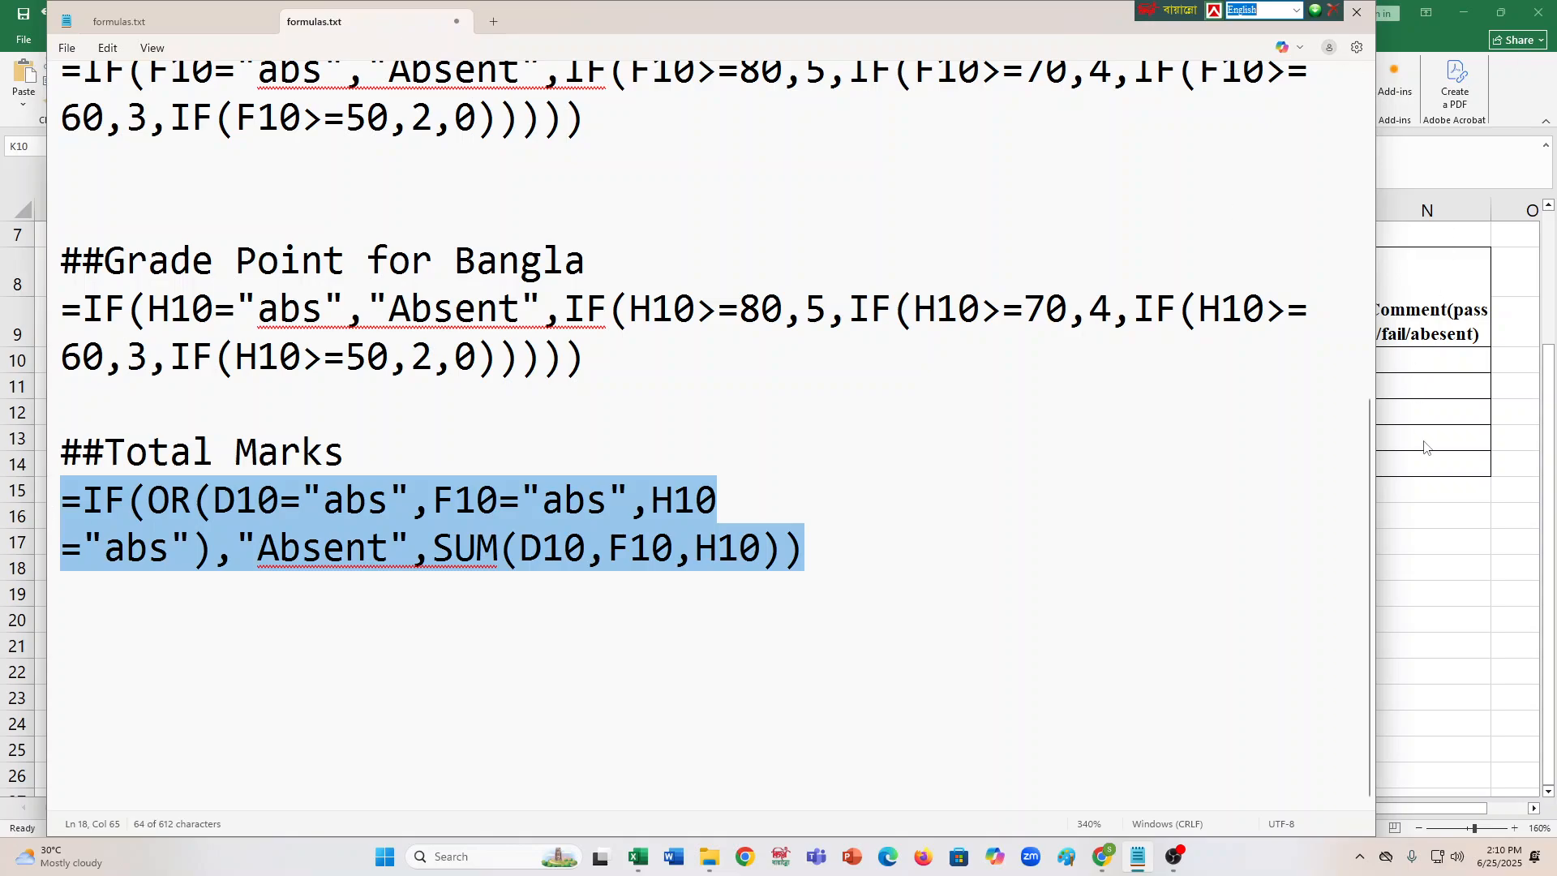
key(alt+Tab)
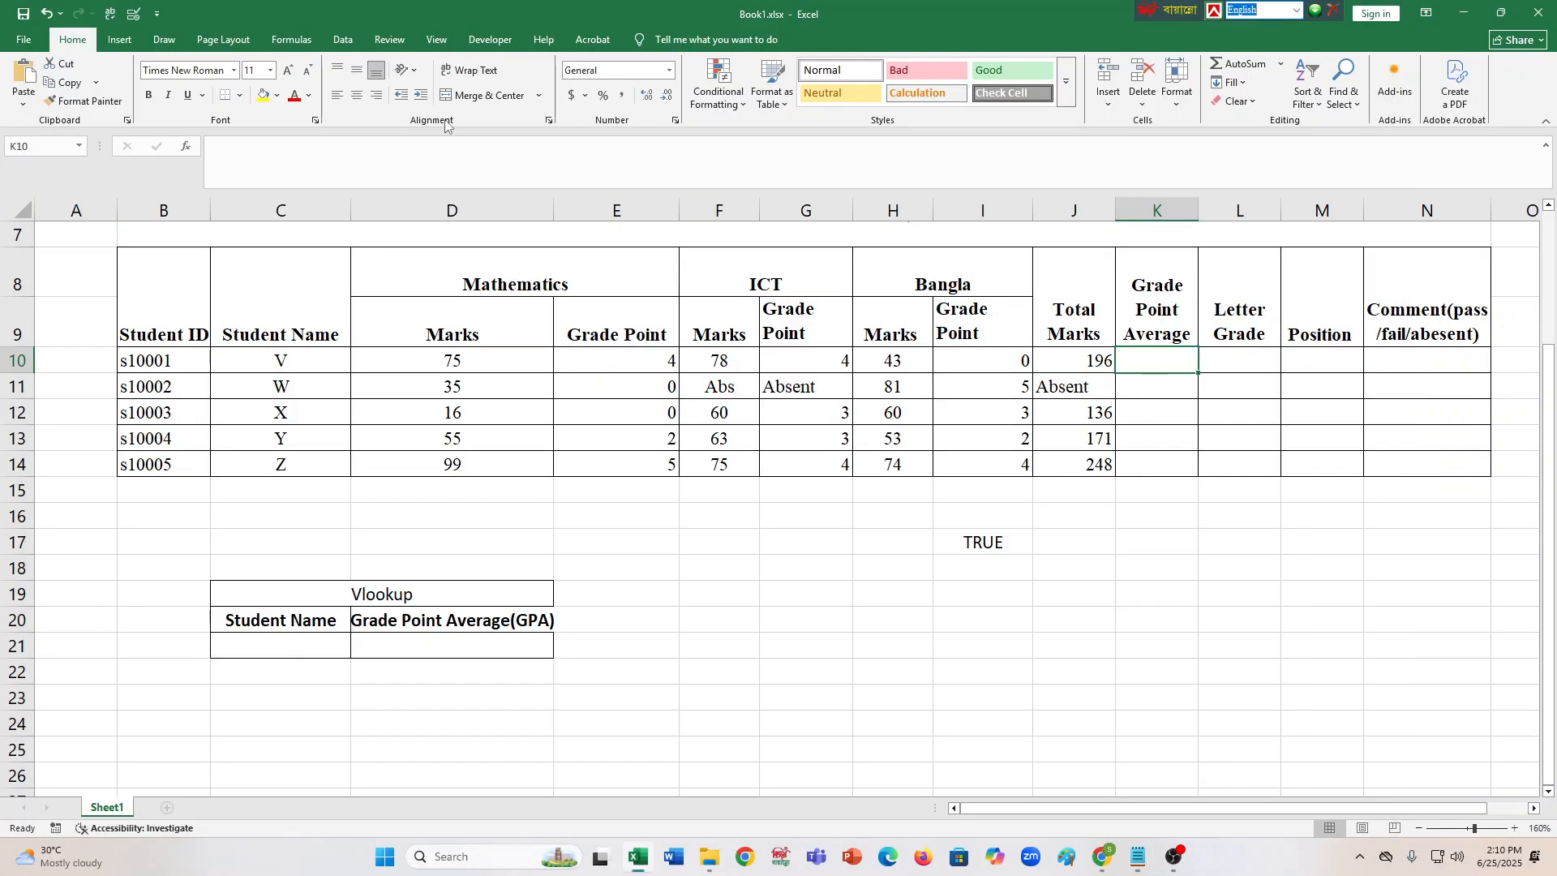
click(389, 139)
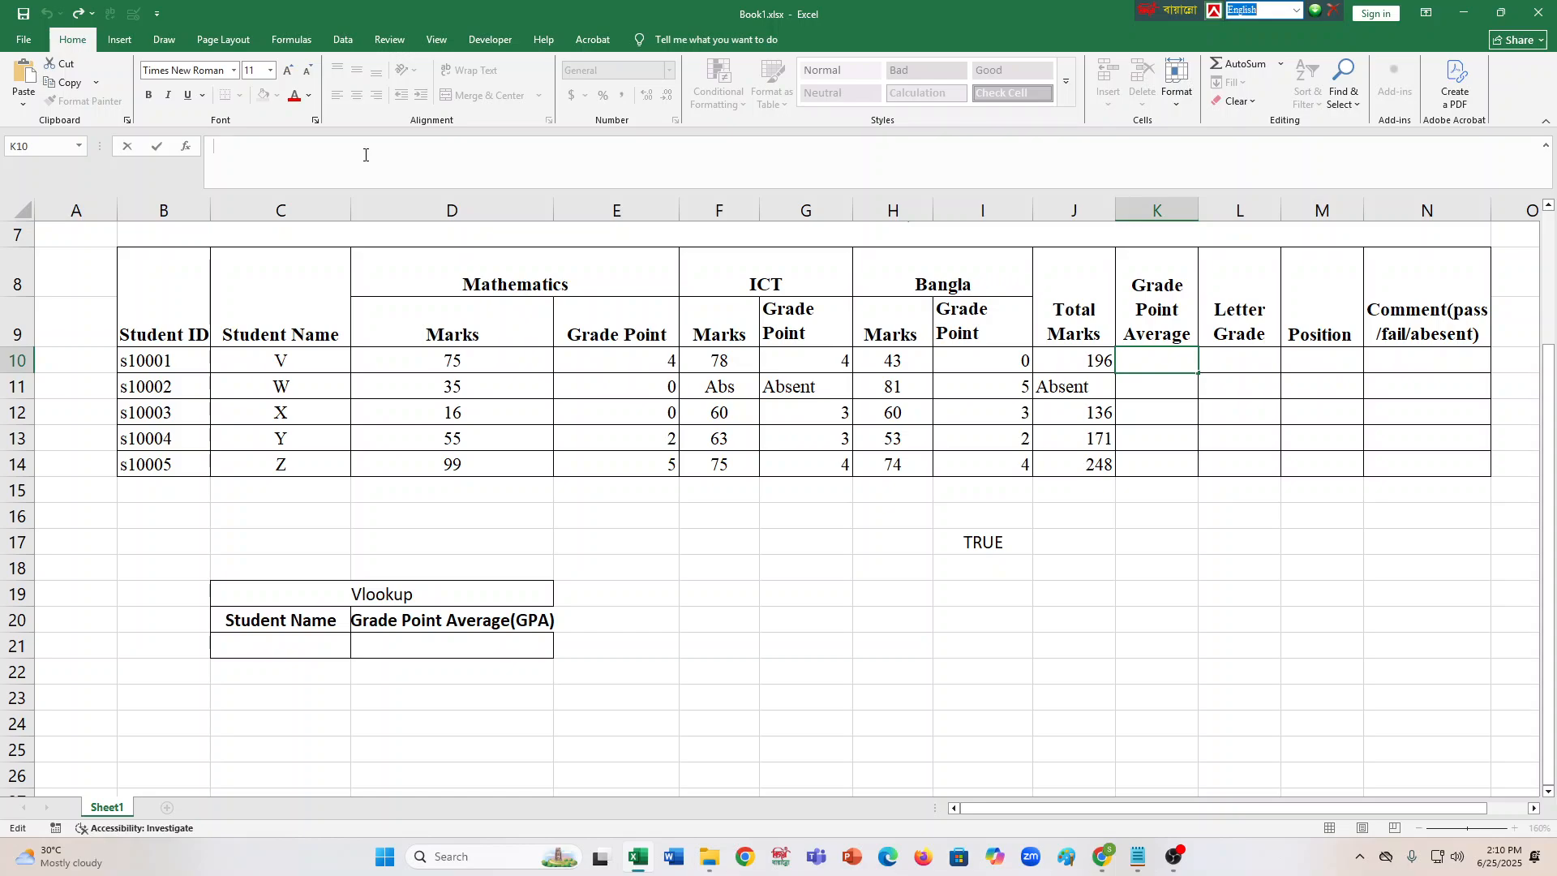
key(ctrl+v)
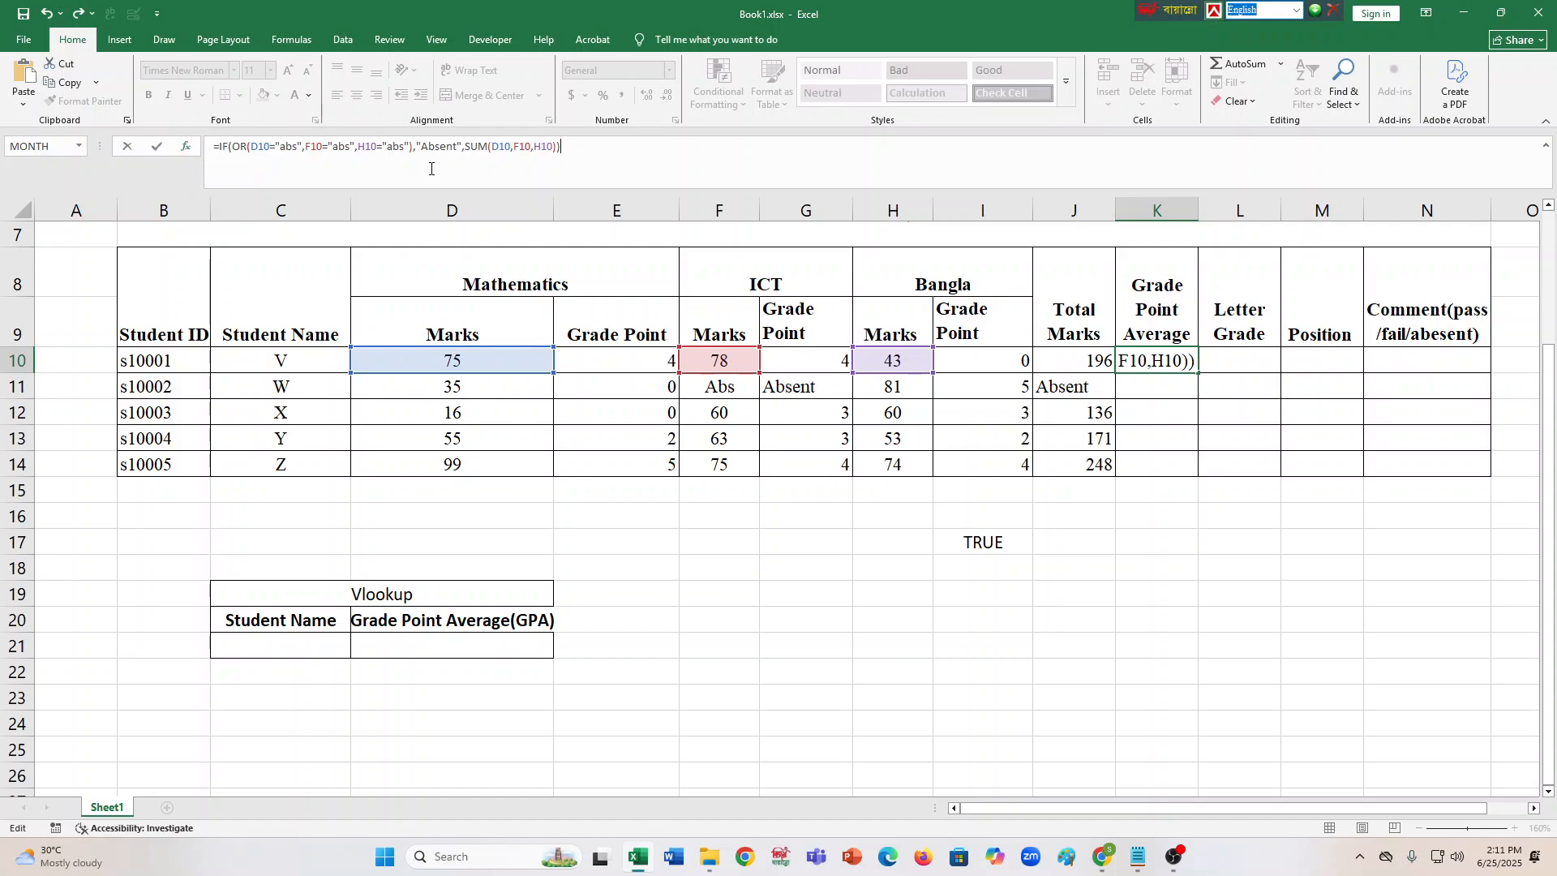
Replace the D10 reference with E10 in the OR test of the K10 formula.
drag(560, 147, 46, 168)
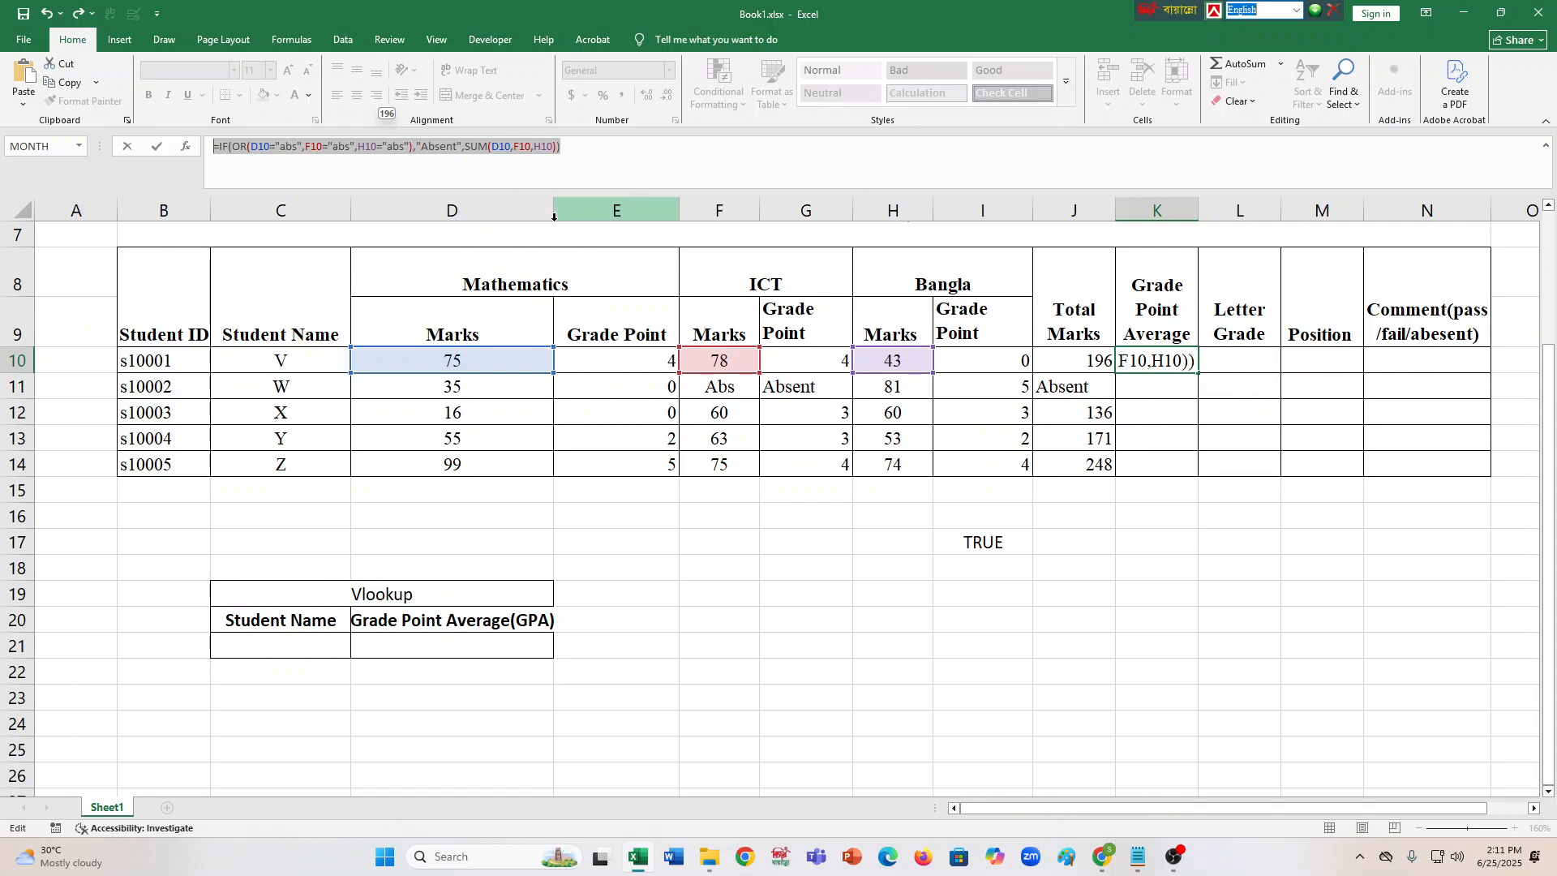
click(604, 156)
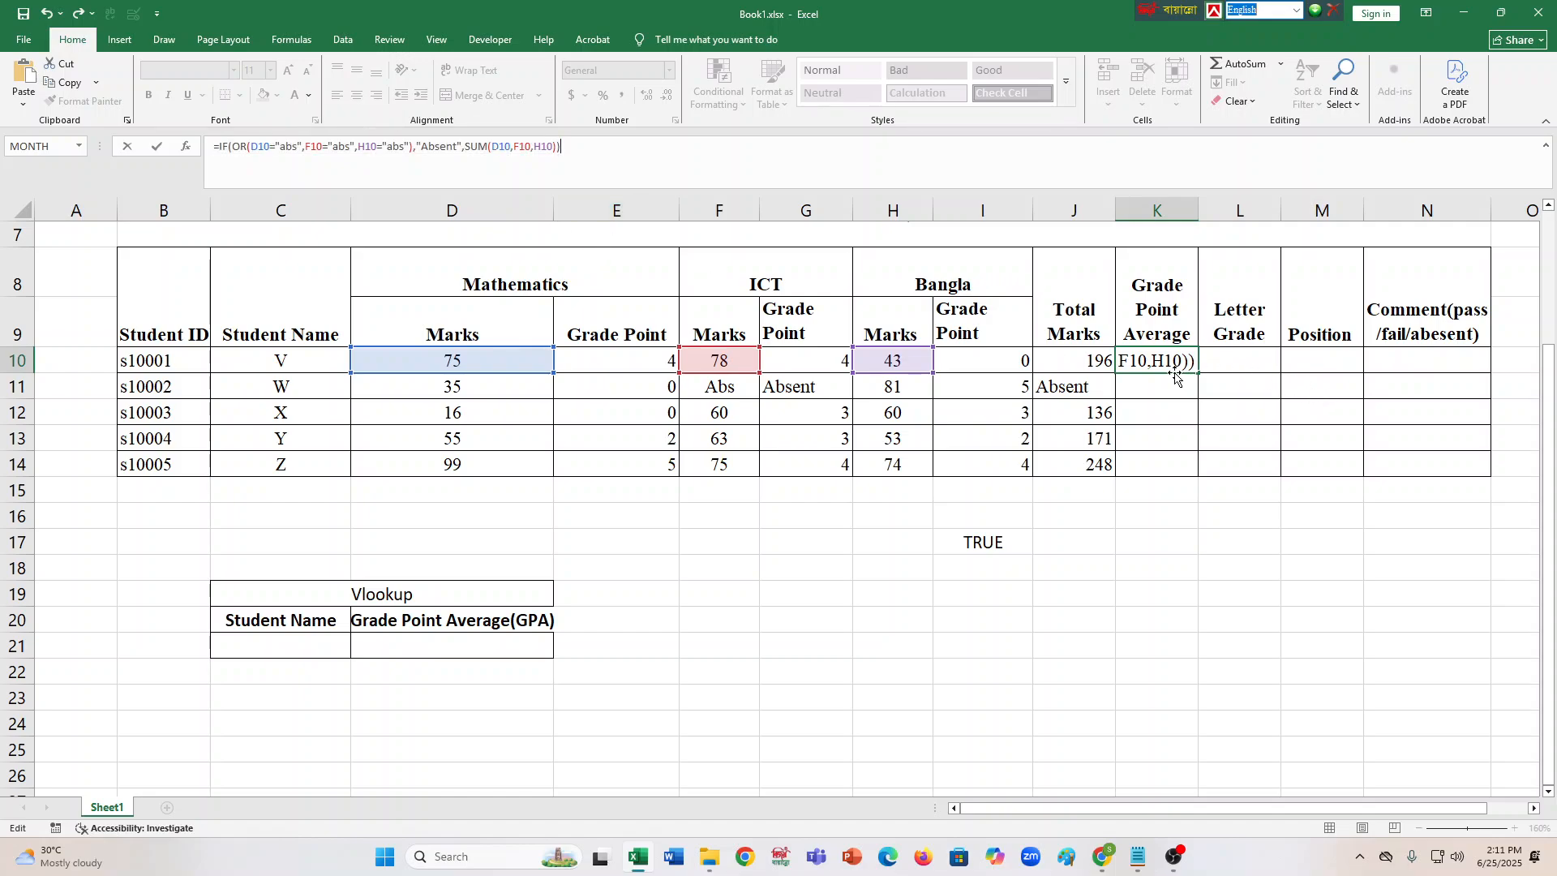
click(260, 148)
key(BackSpace)
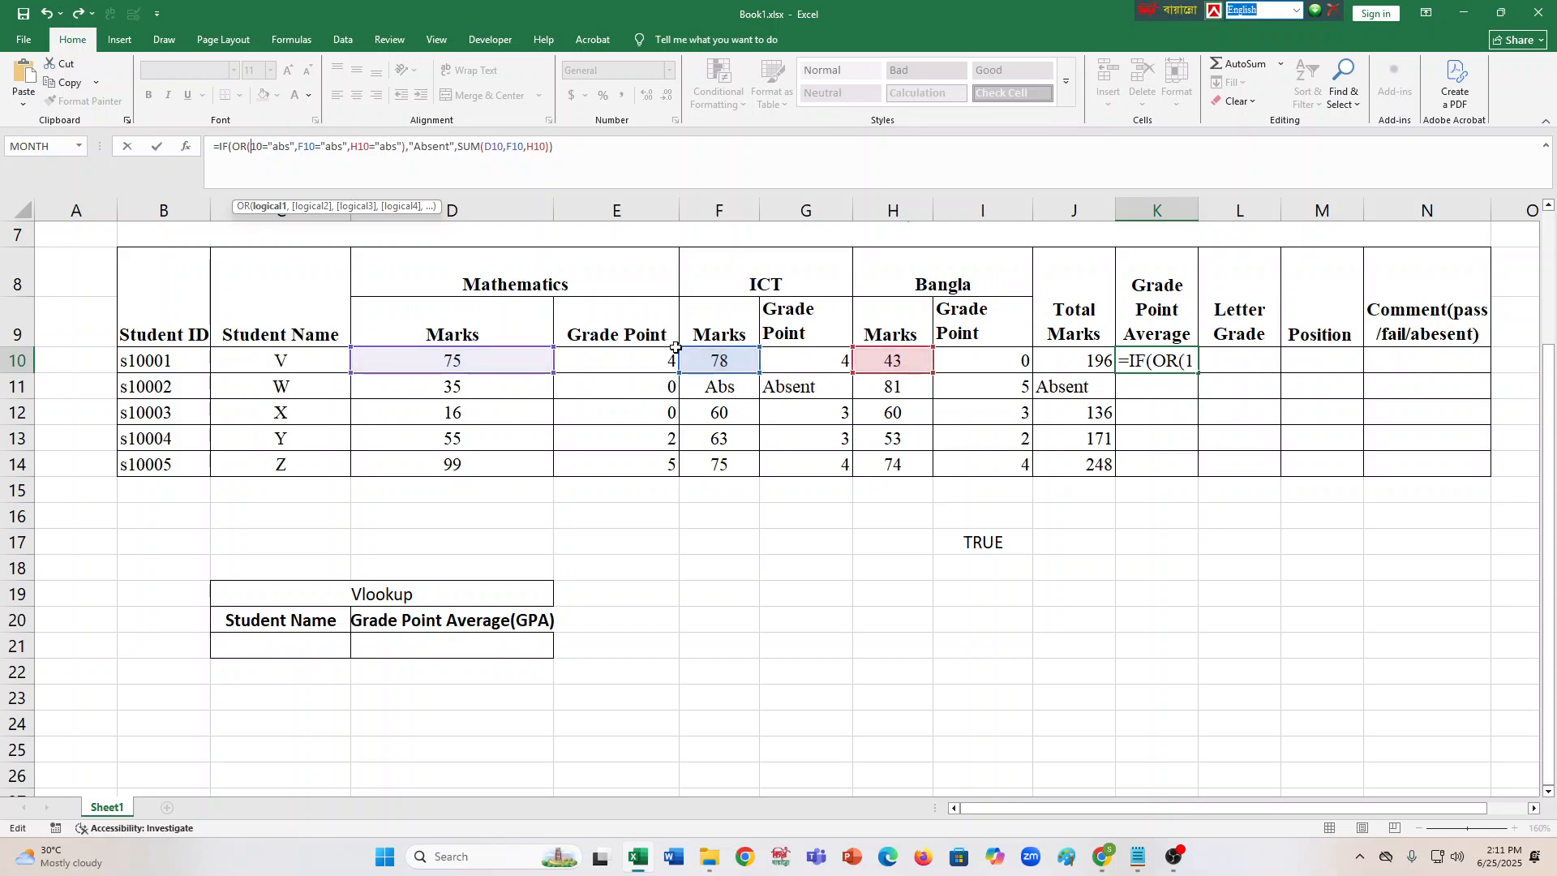
click(615, 357)
key(Delete)
key(Delete)
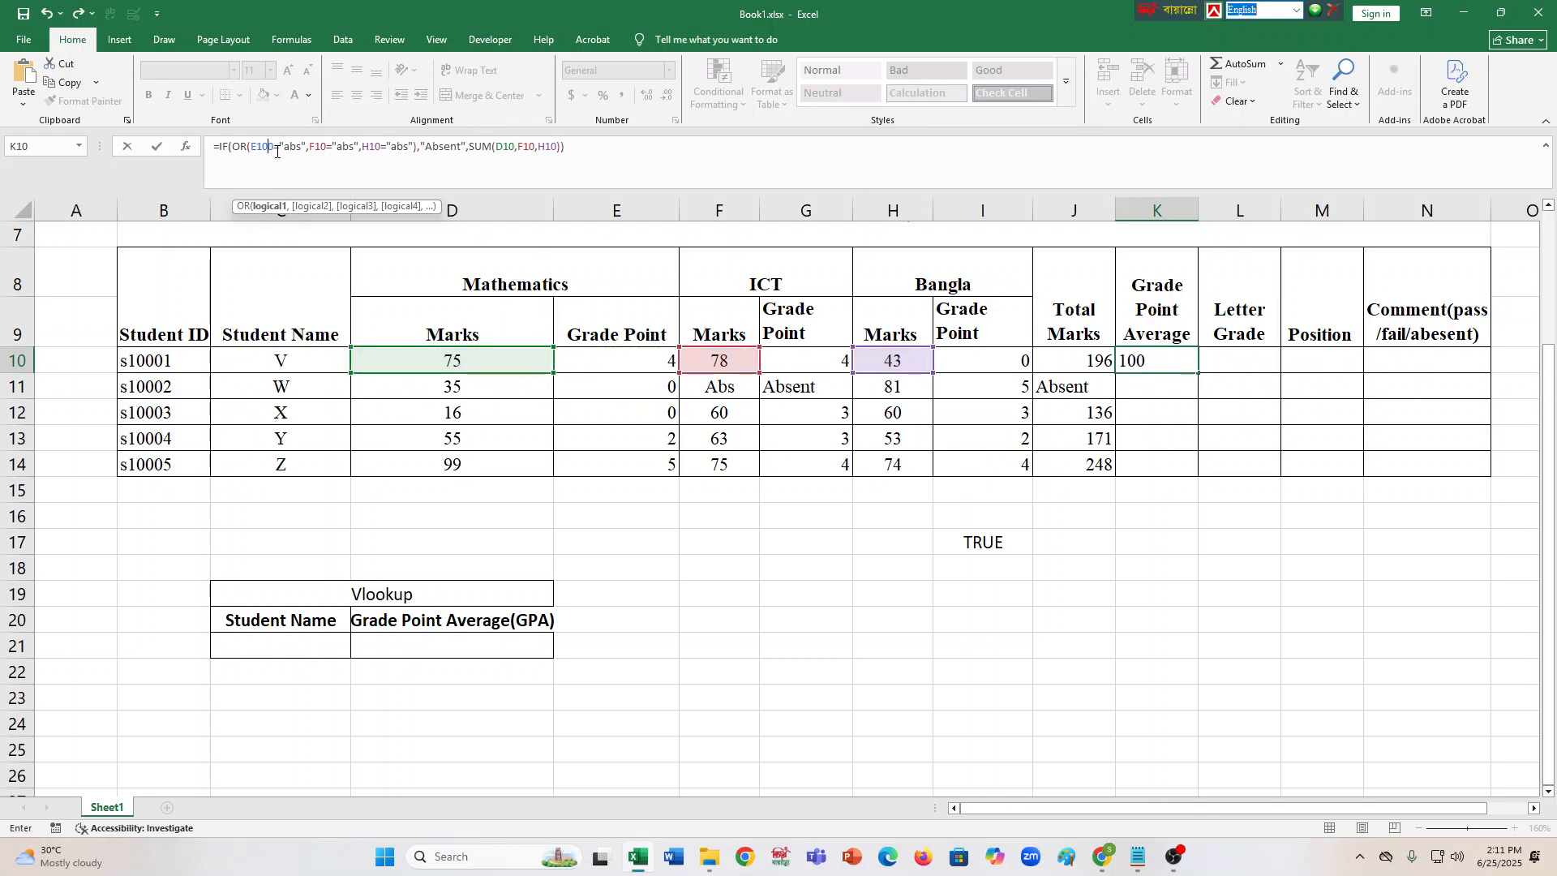
Replace the F10 and H10 references with G10 and I10 in the OR test of the K10 formula.
click(320, 152)
key(BackSpace)
key(BackSpace)
key(BackSpace)
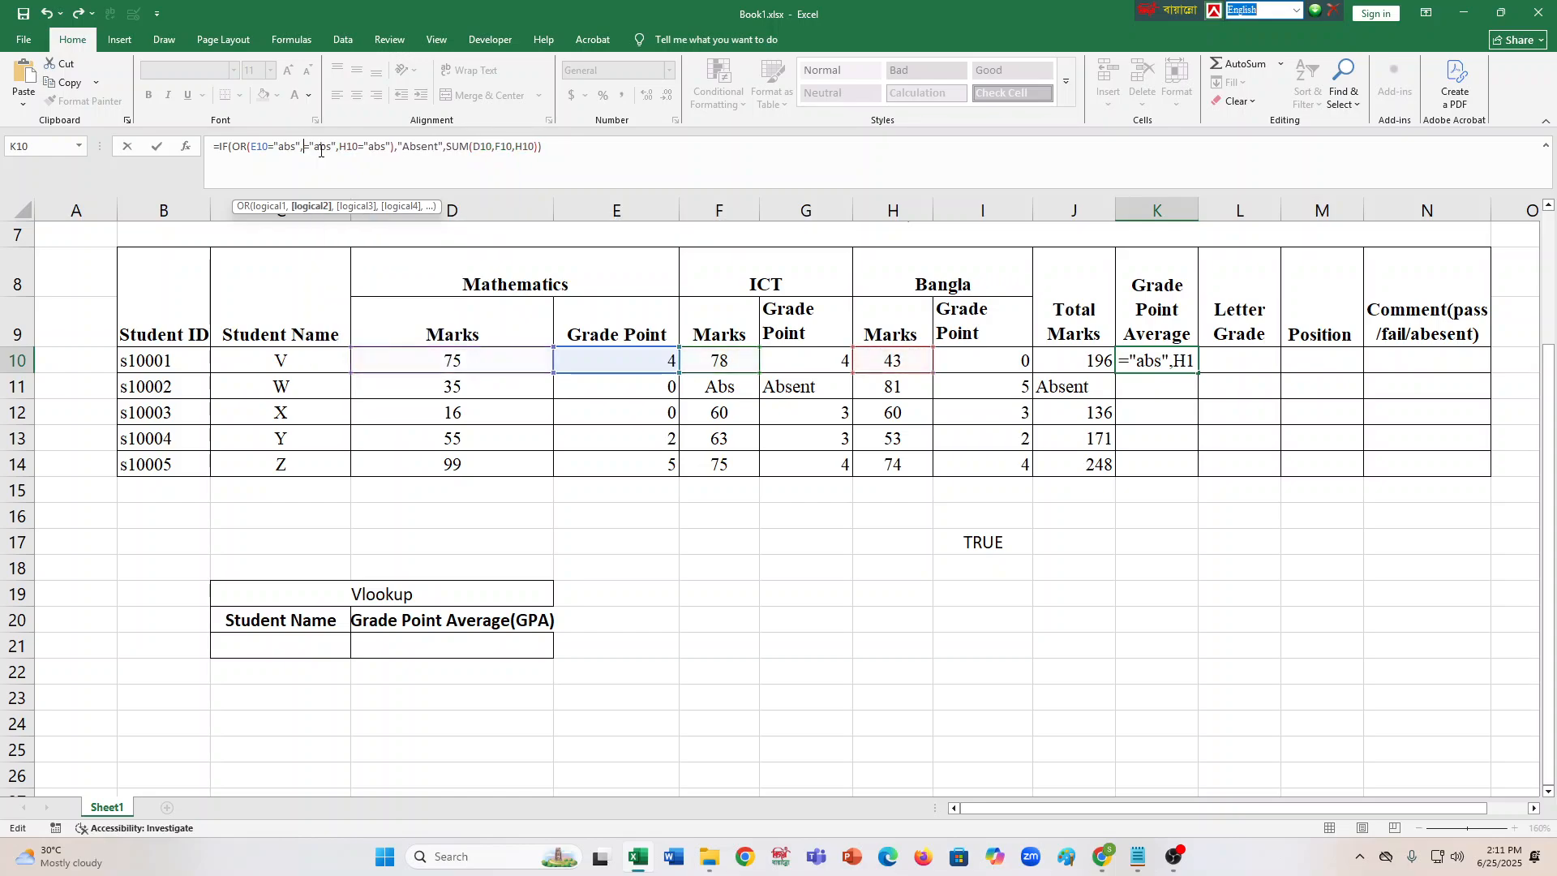
click(830, 355)
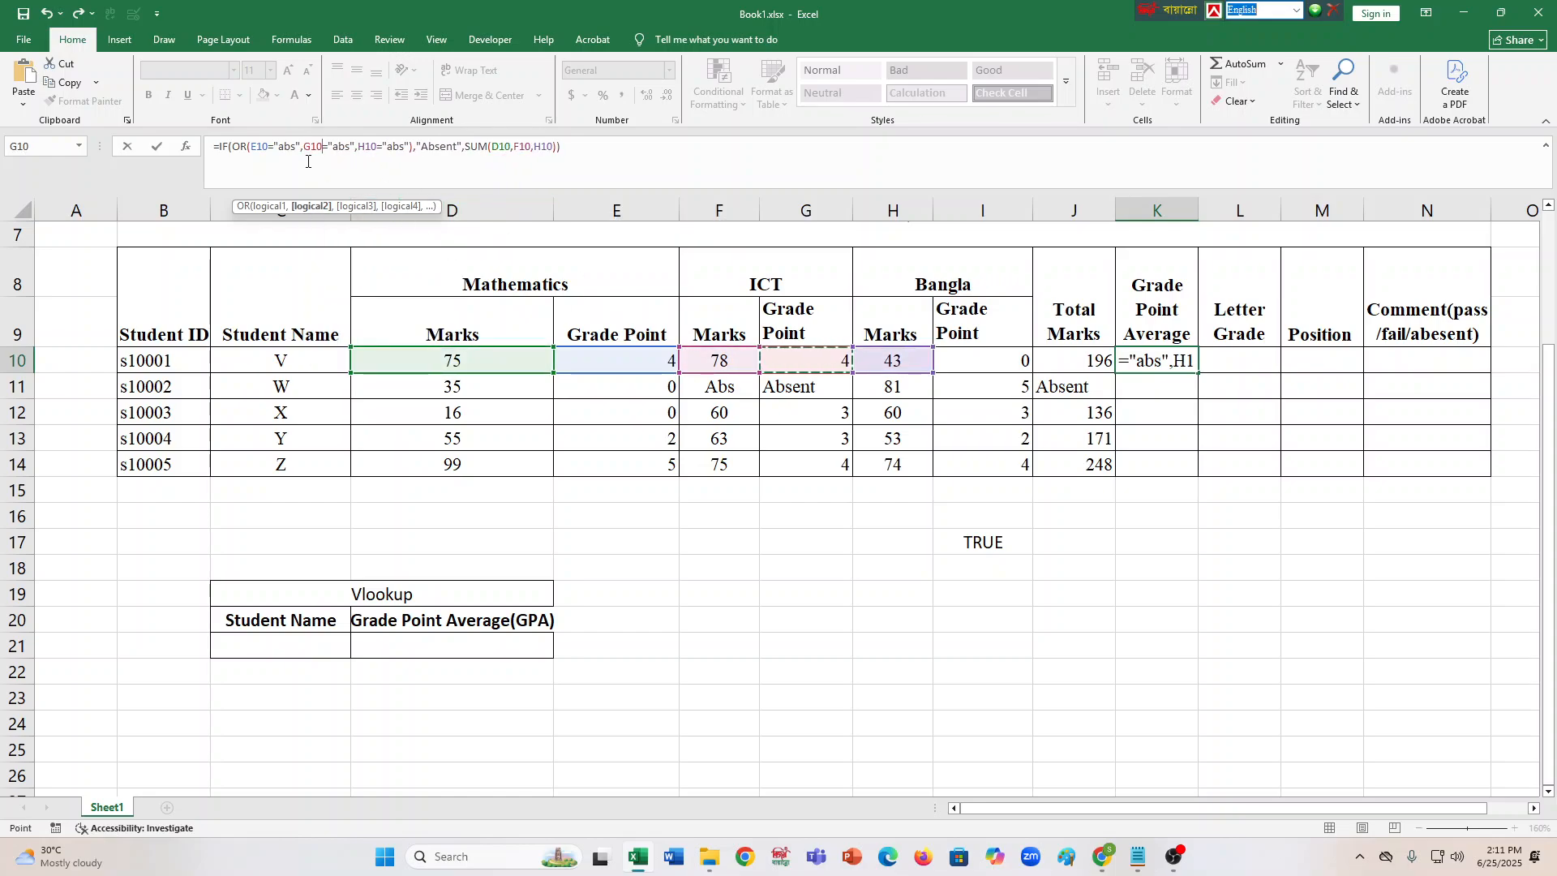
click(375, 149)
key(BackSpace)
key(BackSpace)
key(BackSpace)
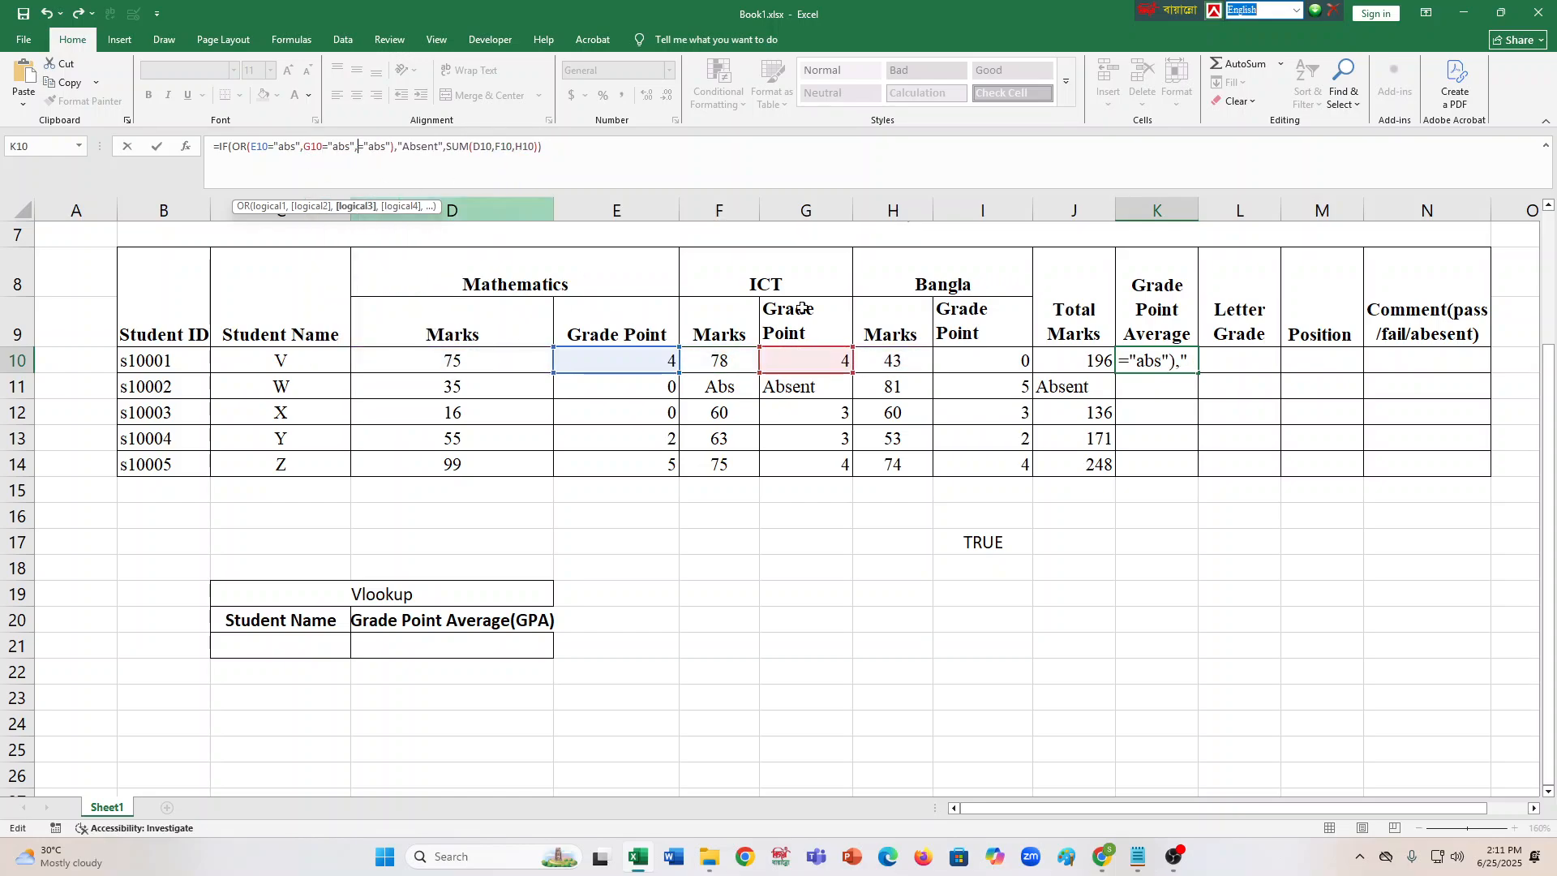
click(966, 360)
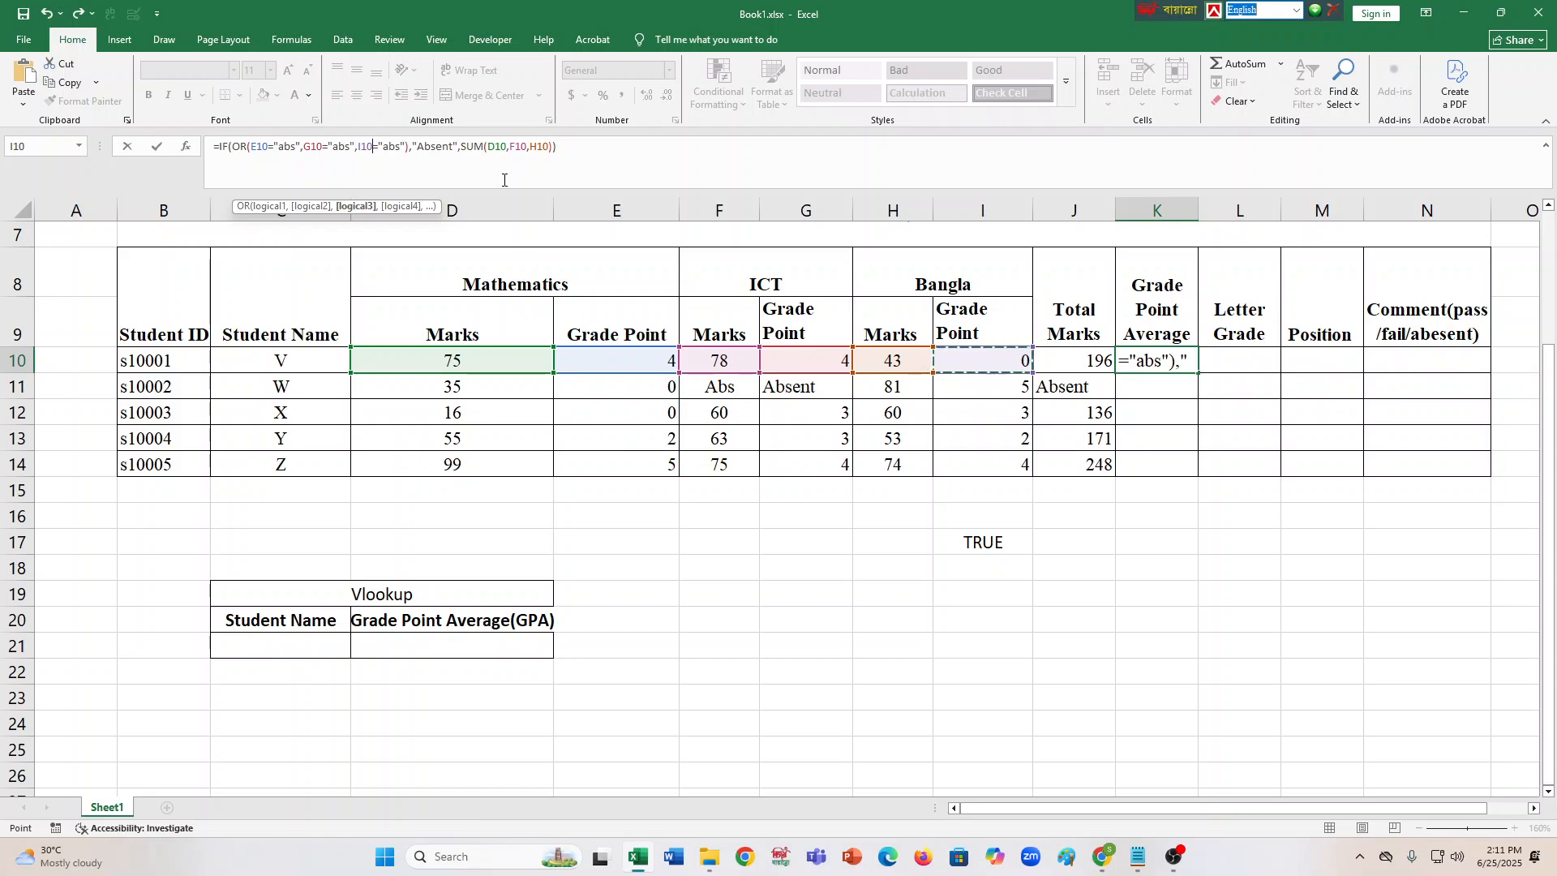
Change "abs" to "absent" in all three conditions of the K10 formula.
click(297, 146)
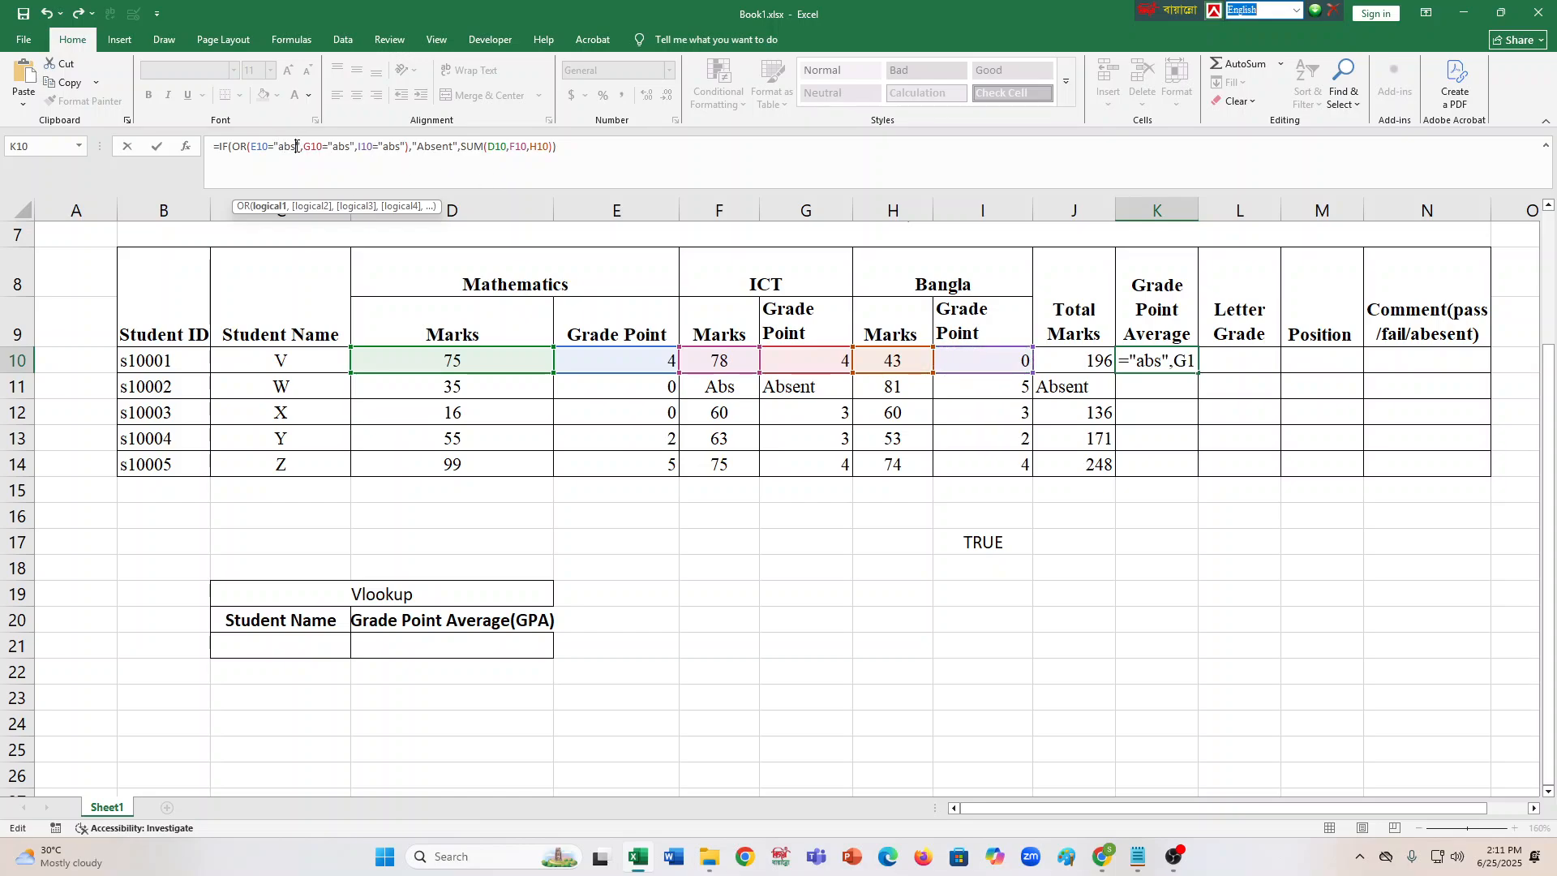
text(en)
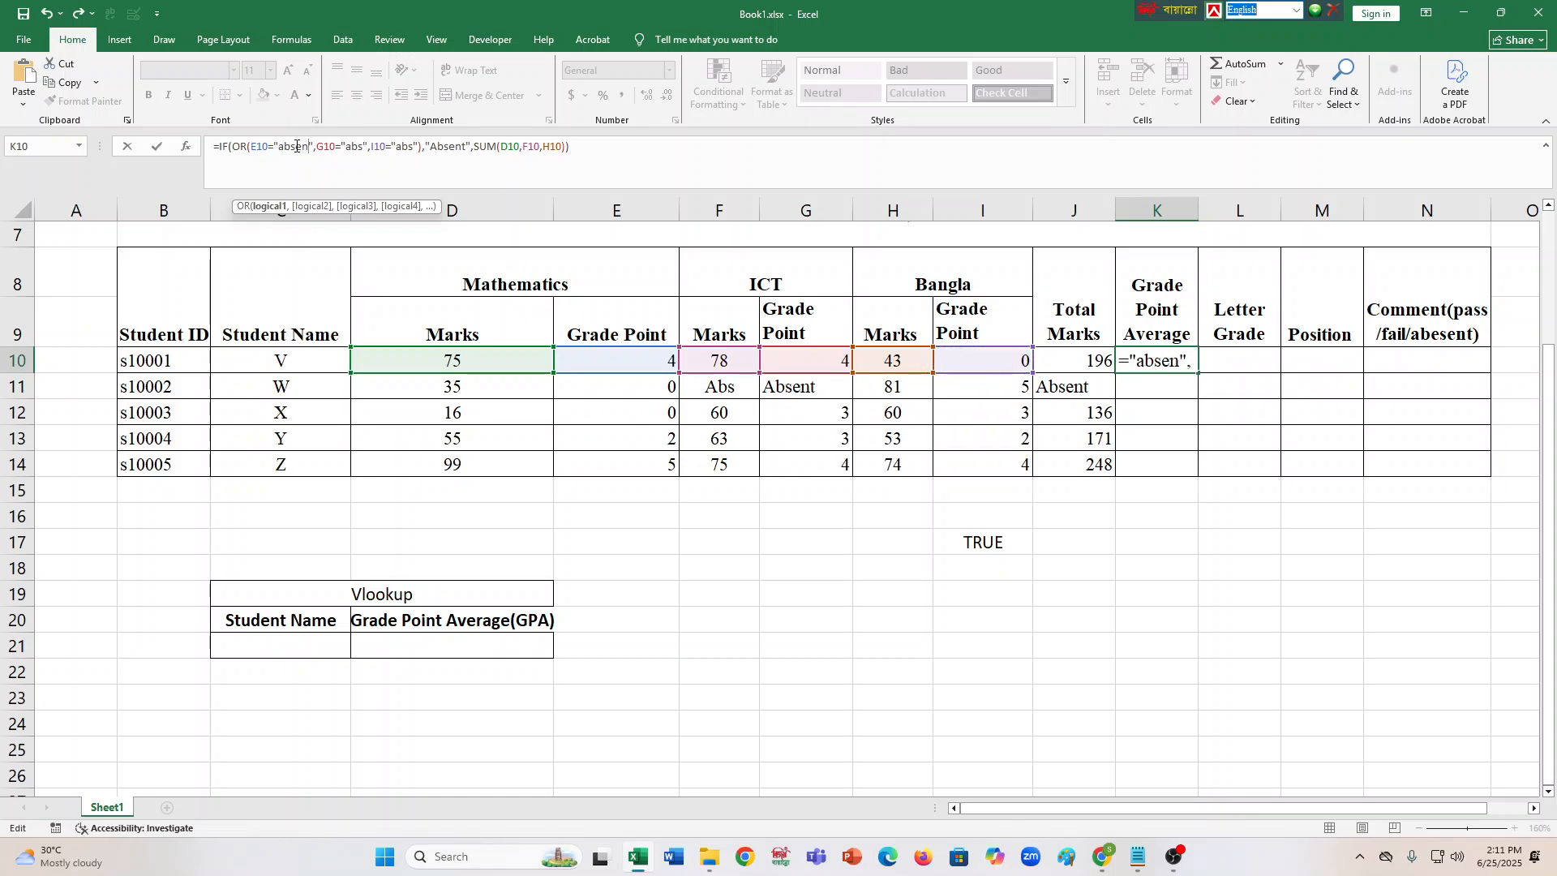
text(t)
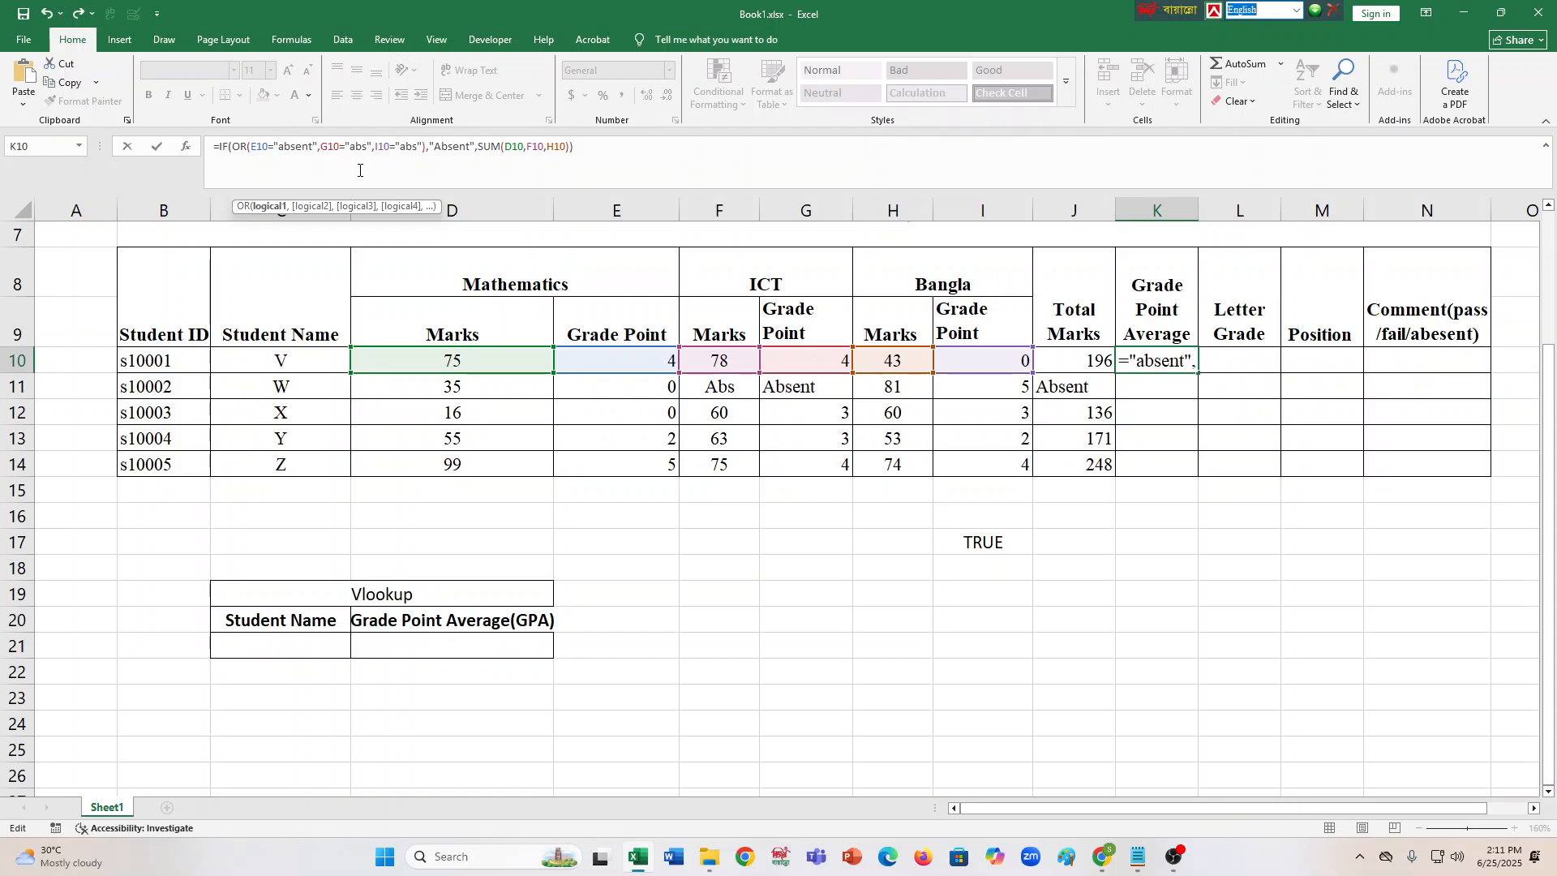
click(363, 150)
text(ent)
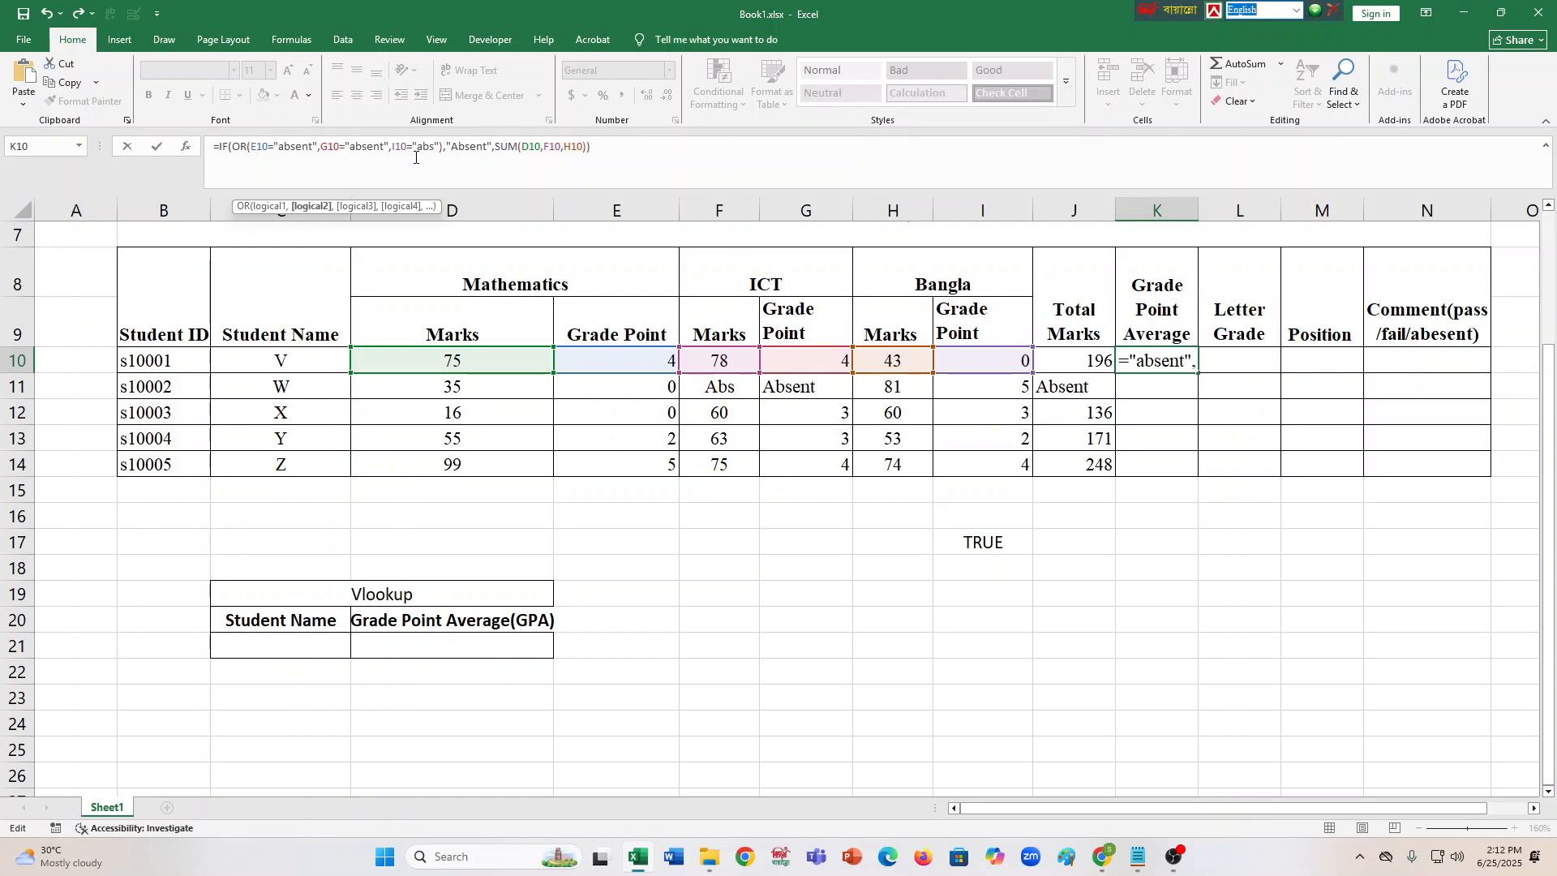
click(435, 149)
text(ent)
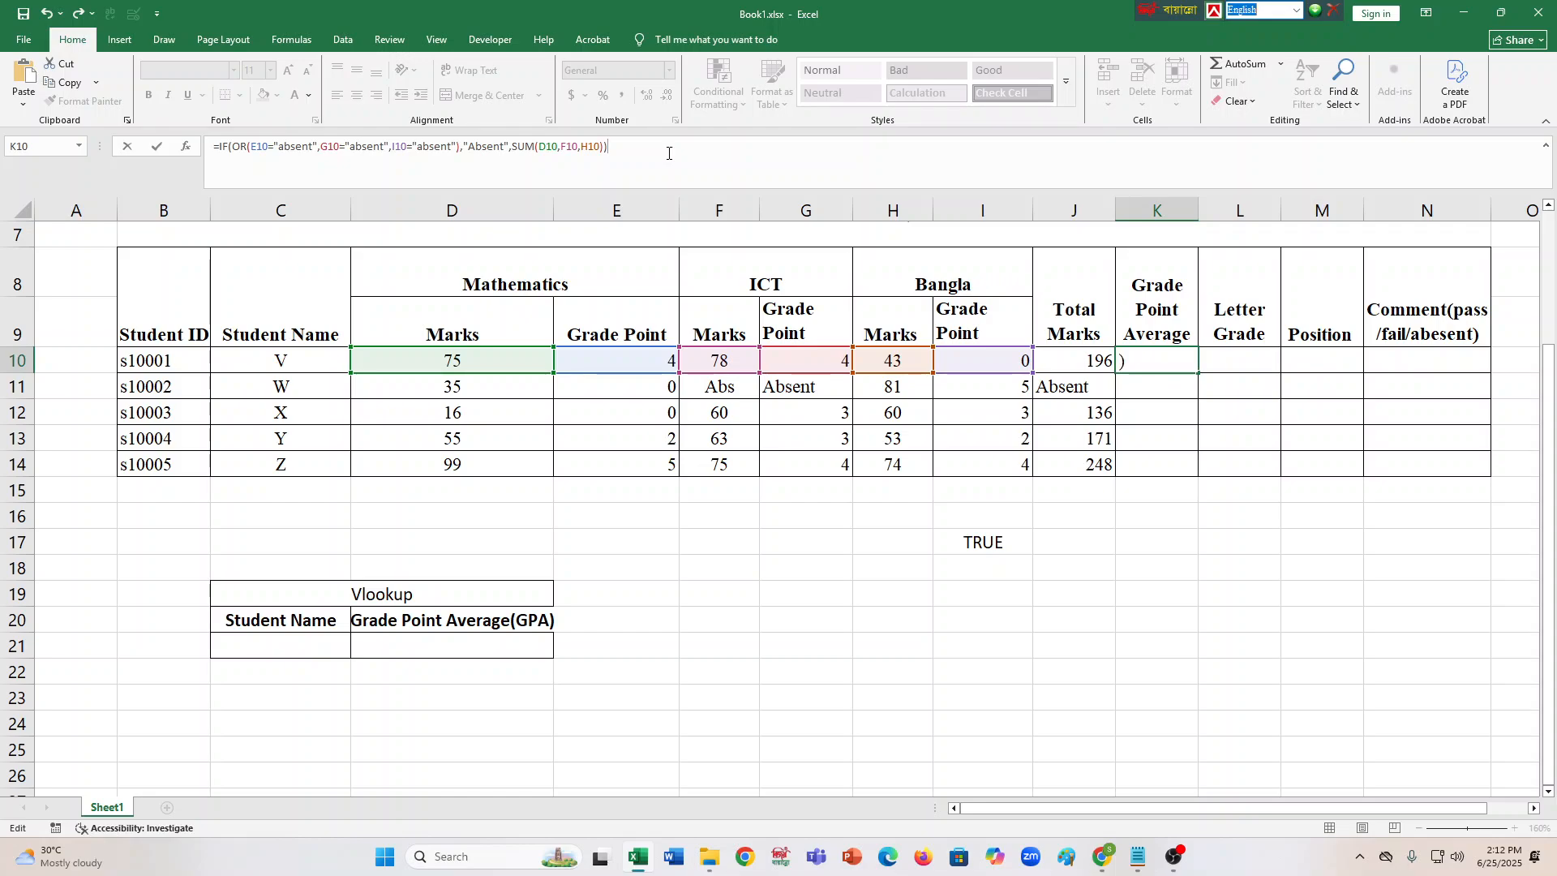
Replace SUM with AVERAGE in the K10 formula, keeping D10, F10 and H10 as arguments, and commit it.
click(536, 149)
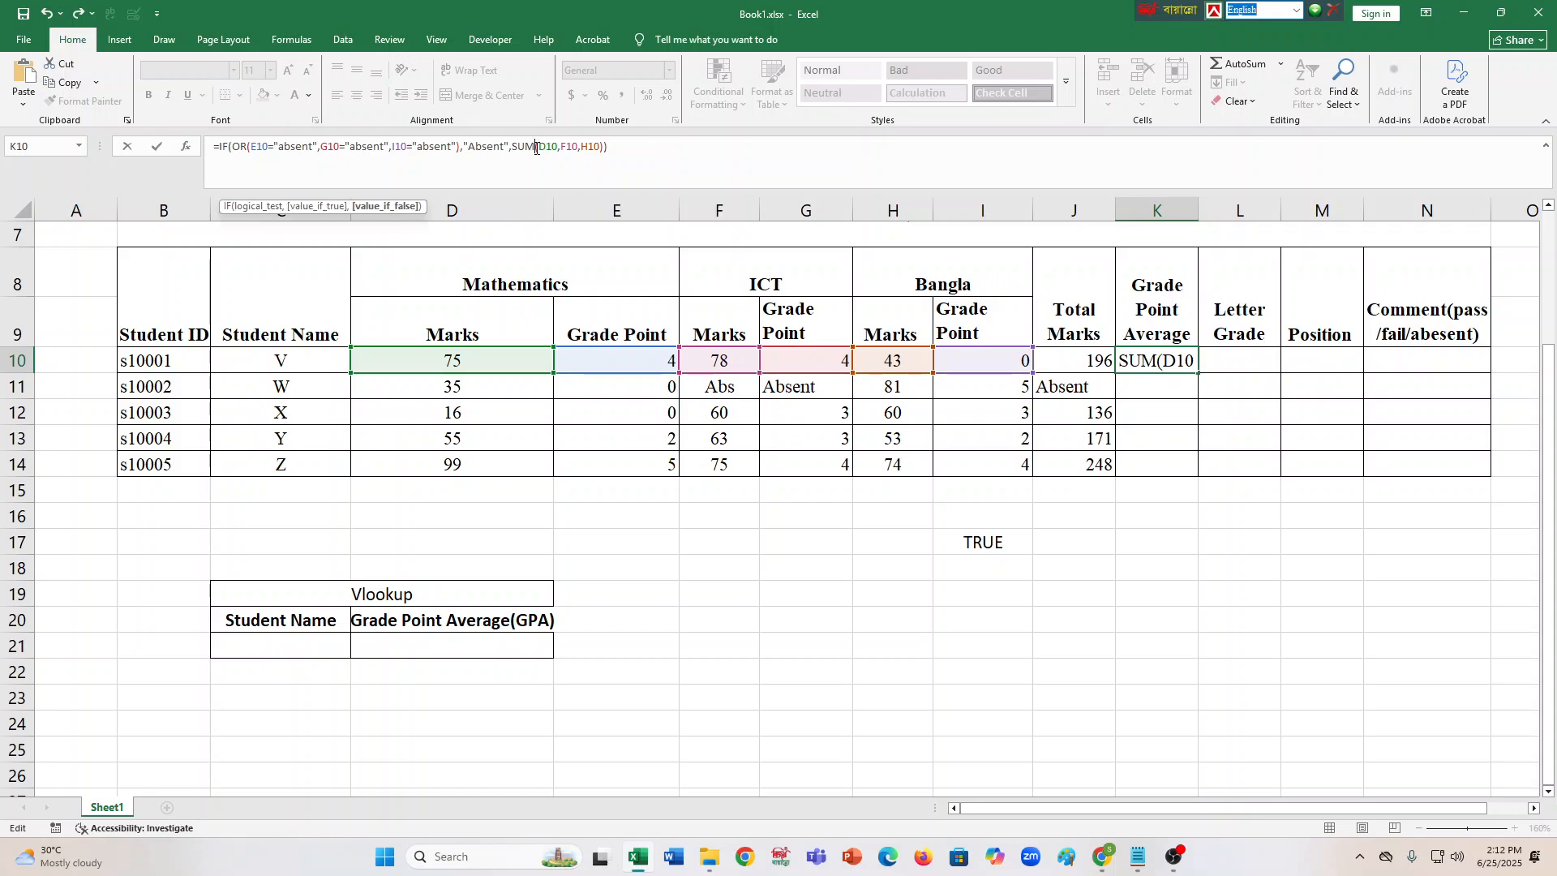
key(BackSpace)
key(BackSpace)
key(BackSpace)
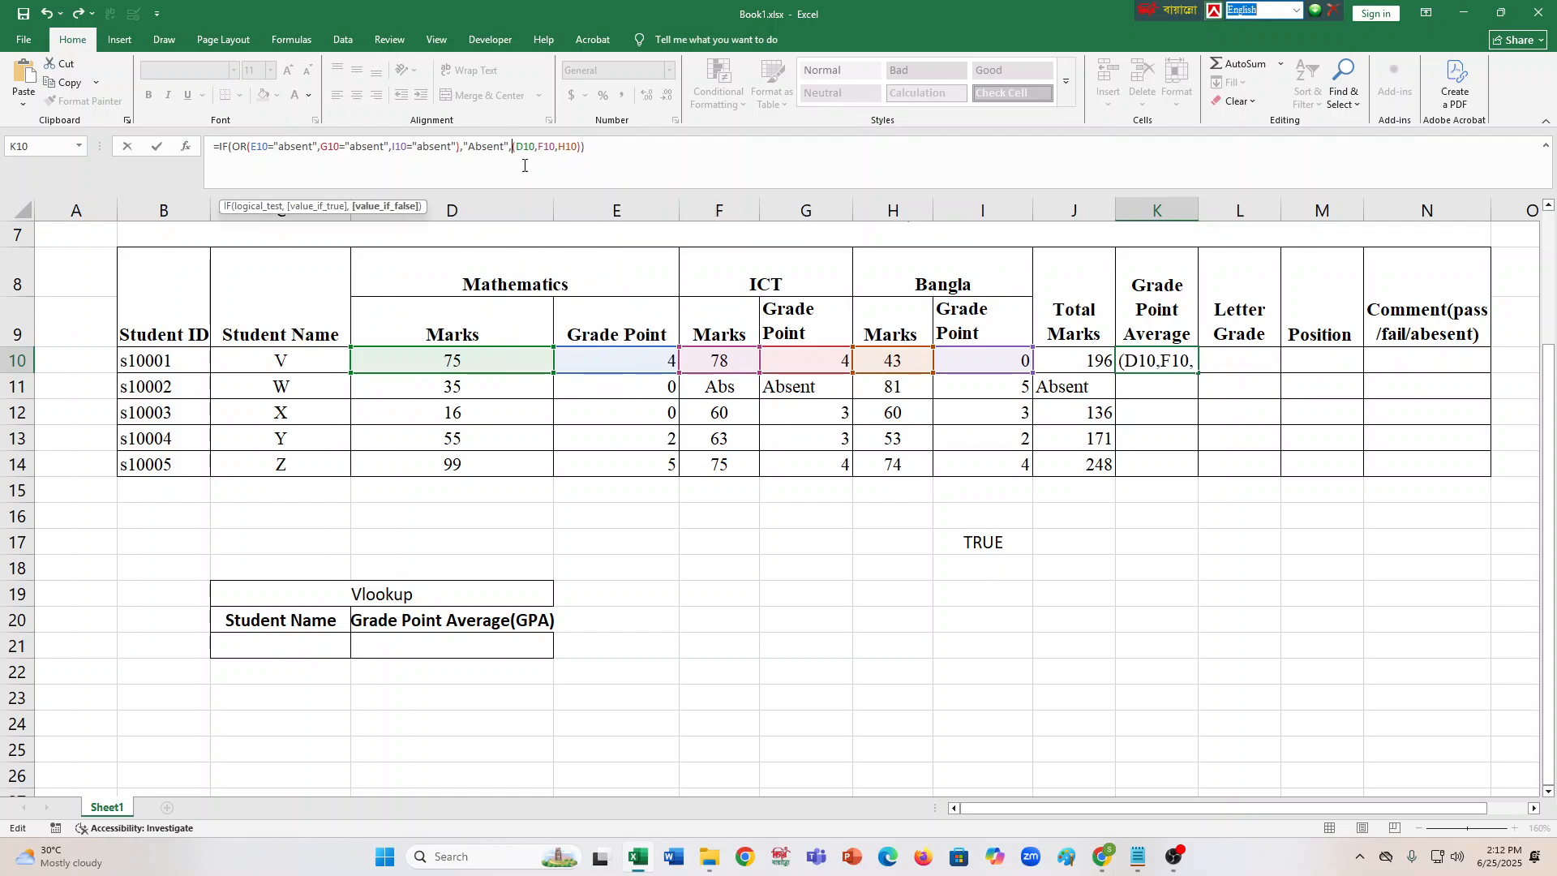
text(A)
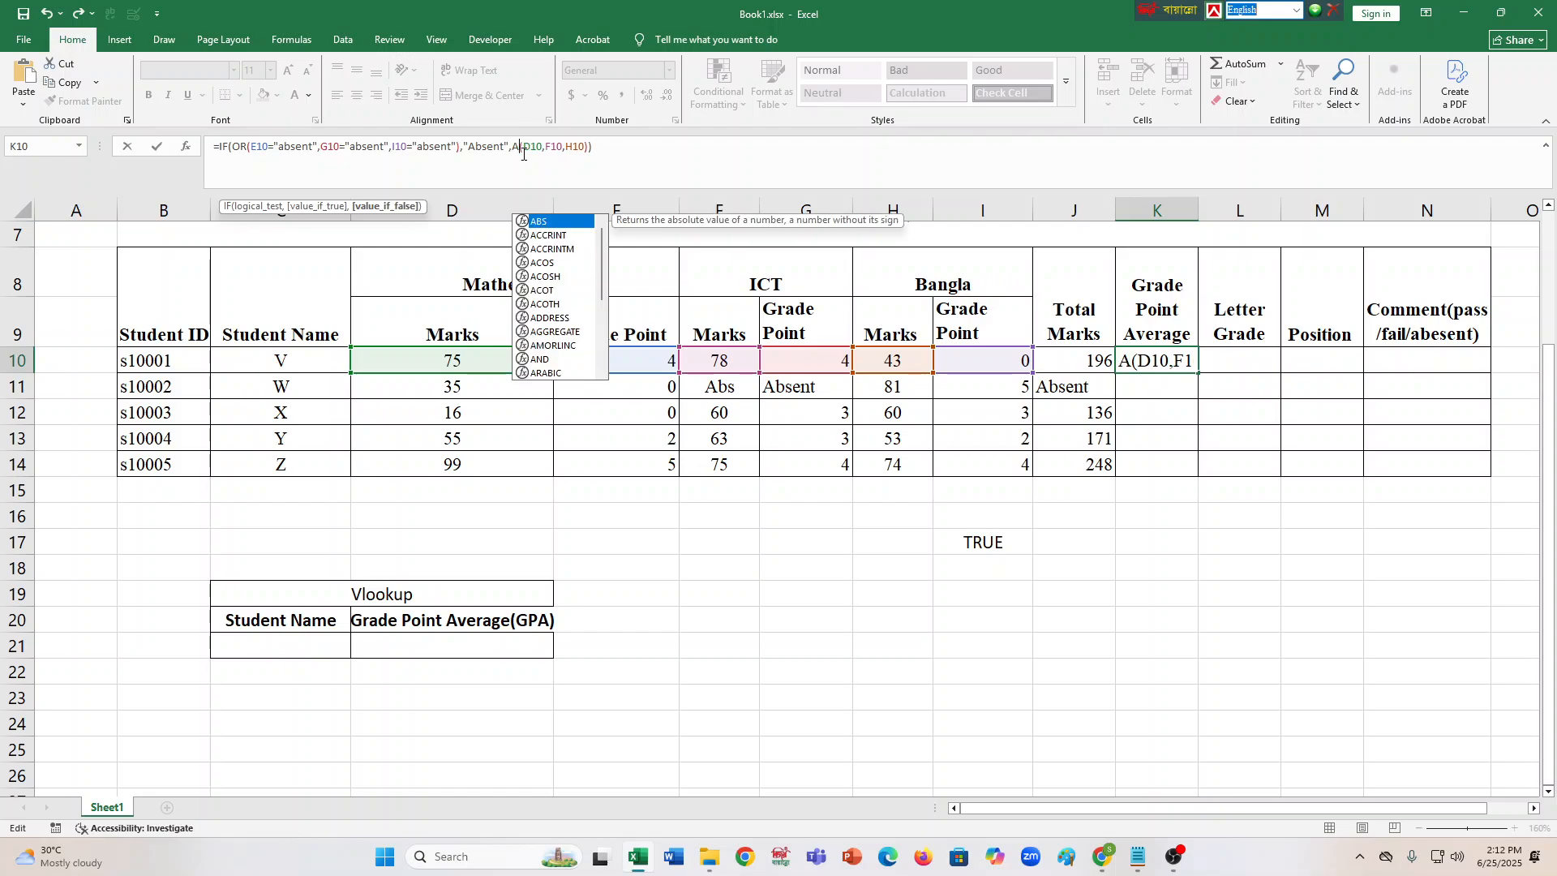
text(verag)
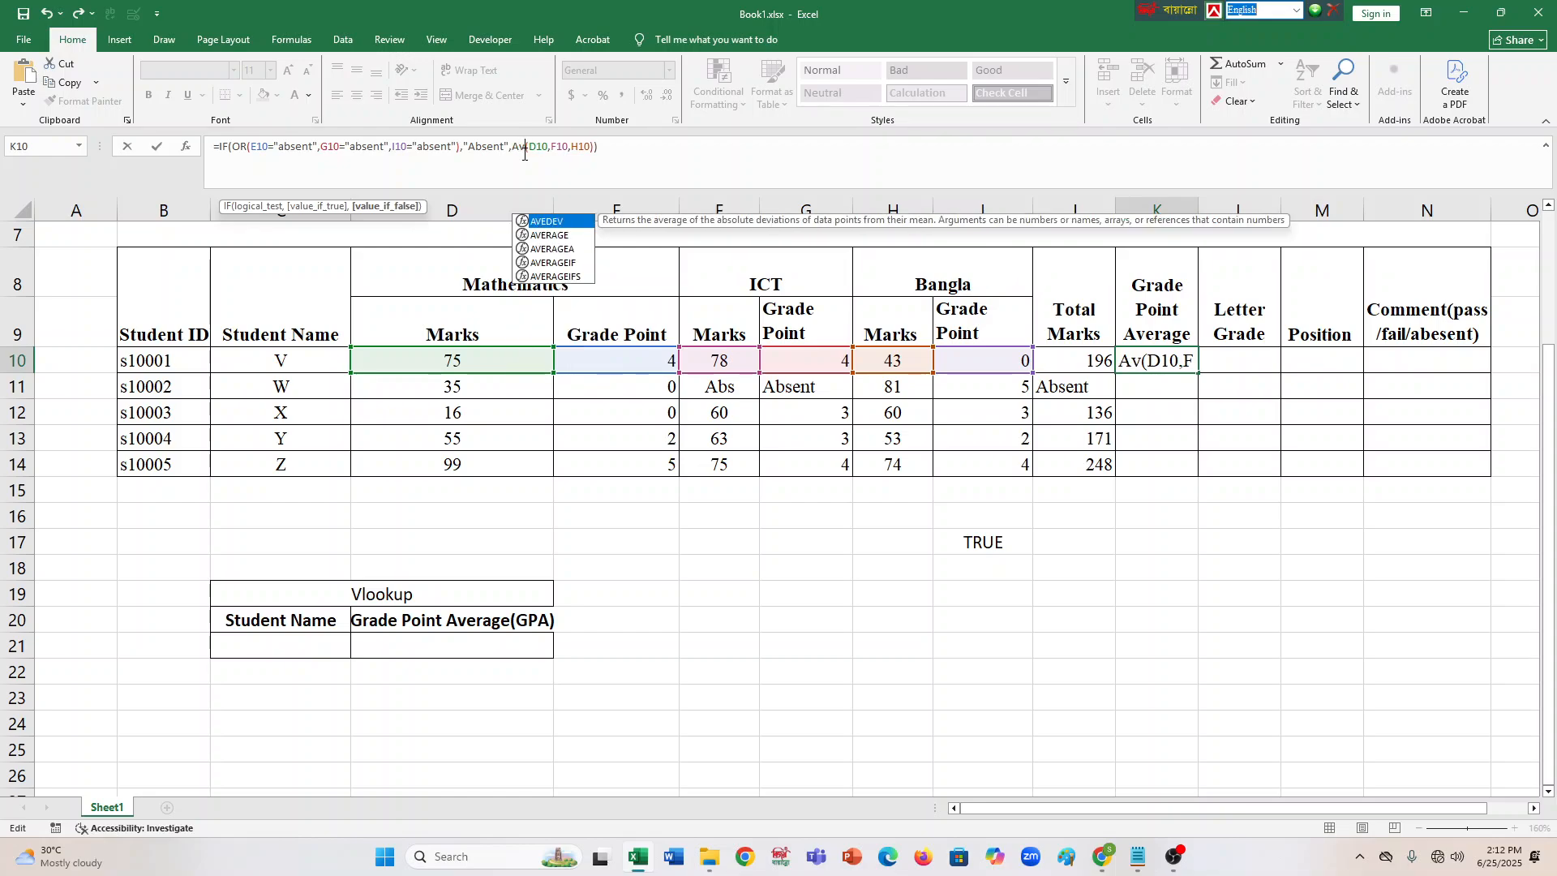
text(e)
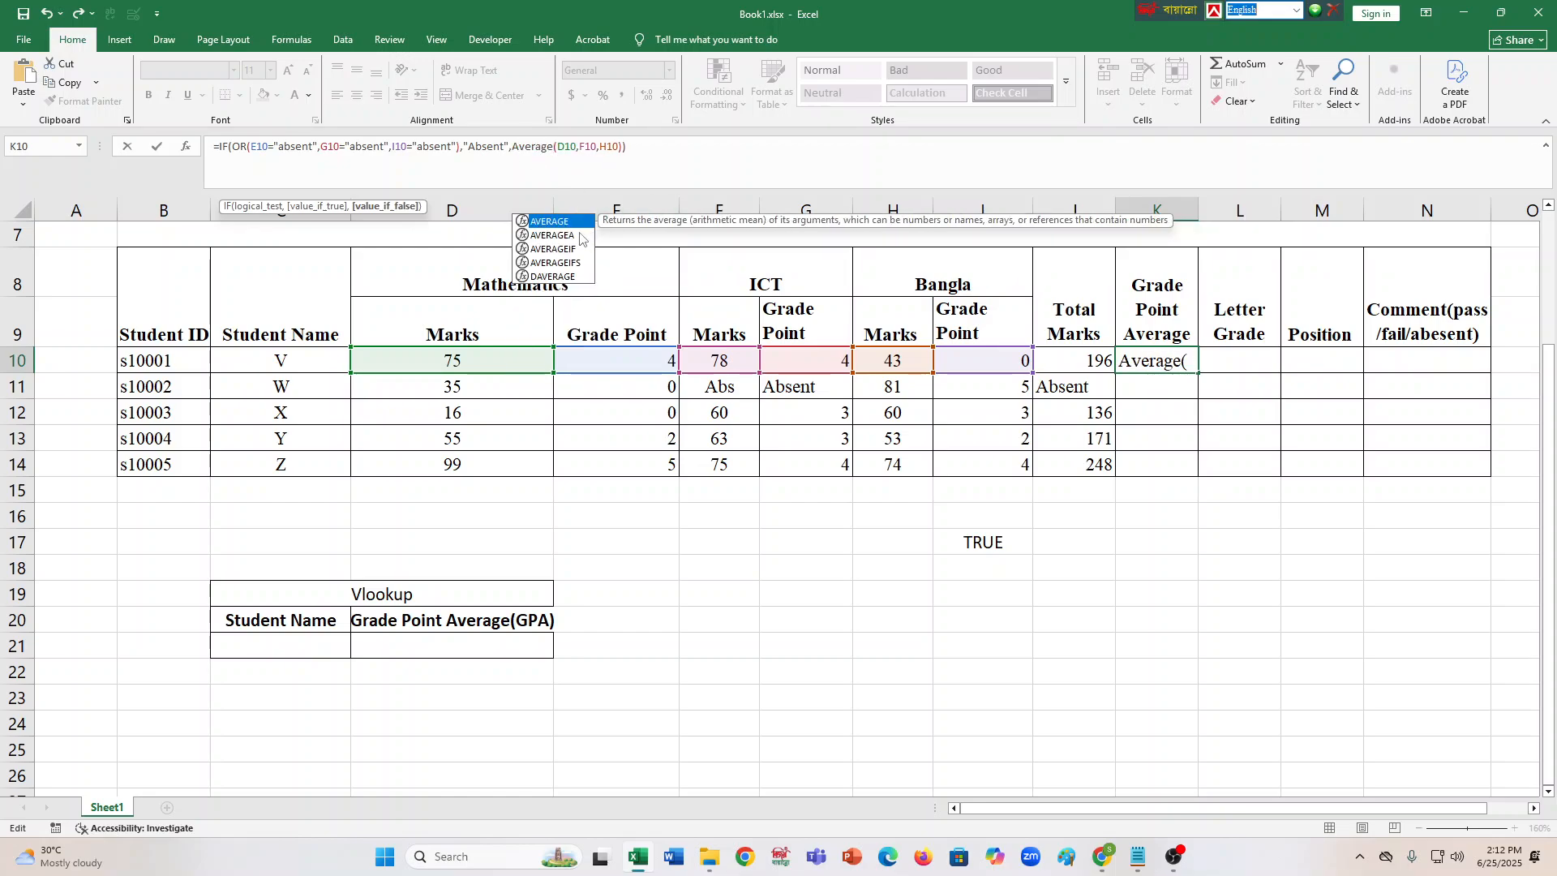
click(677, 150)
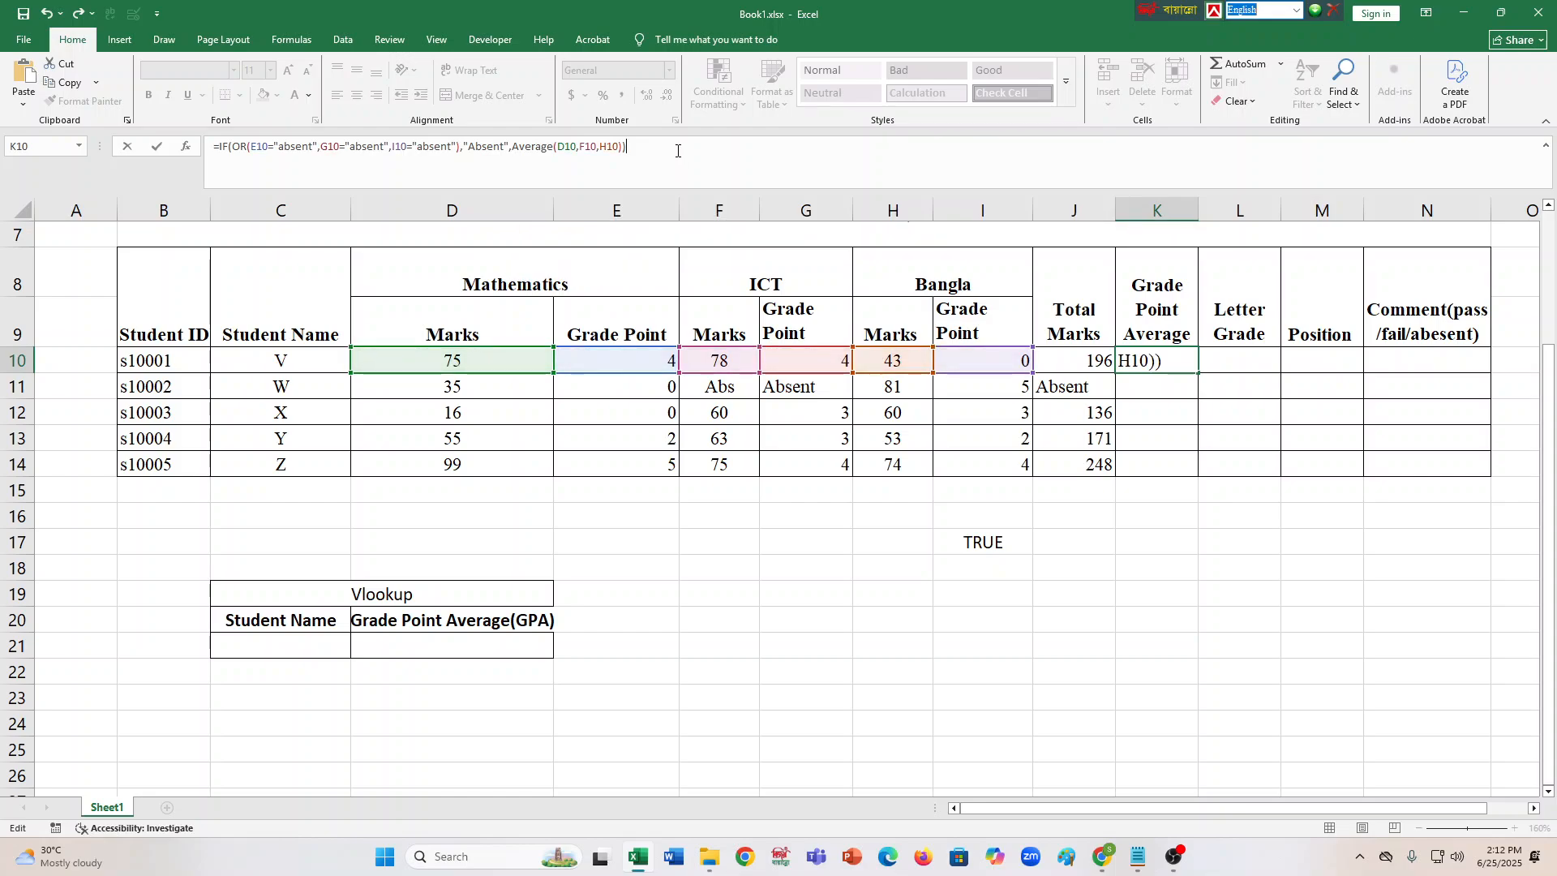
key(Return)
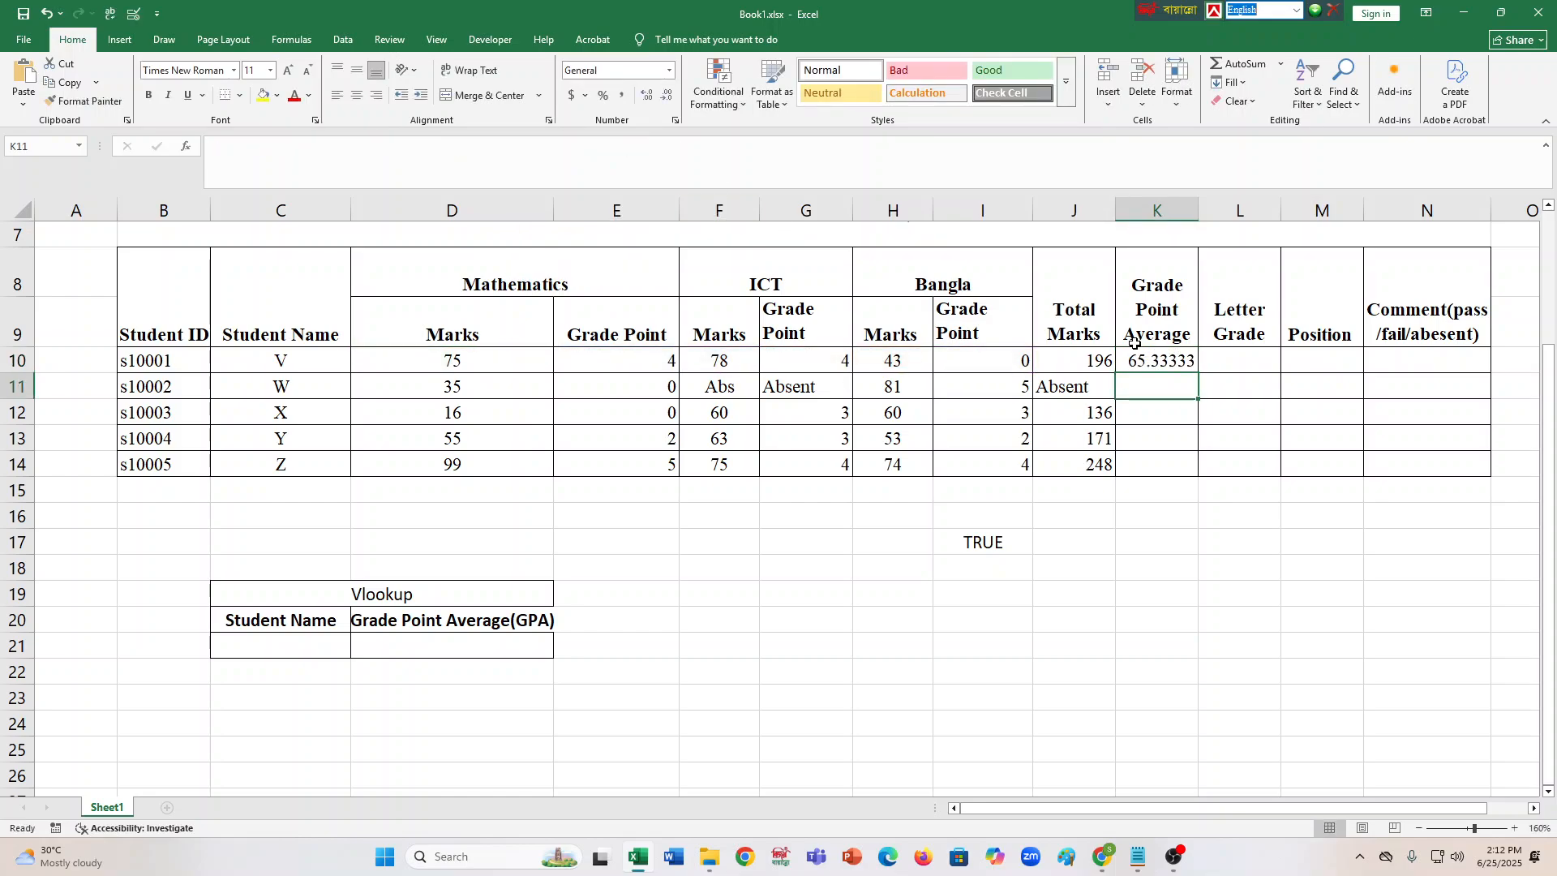
Format K10 to two decimal places and fill its formula down to K14.
click(1190, 362)
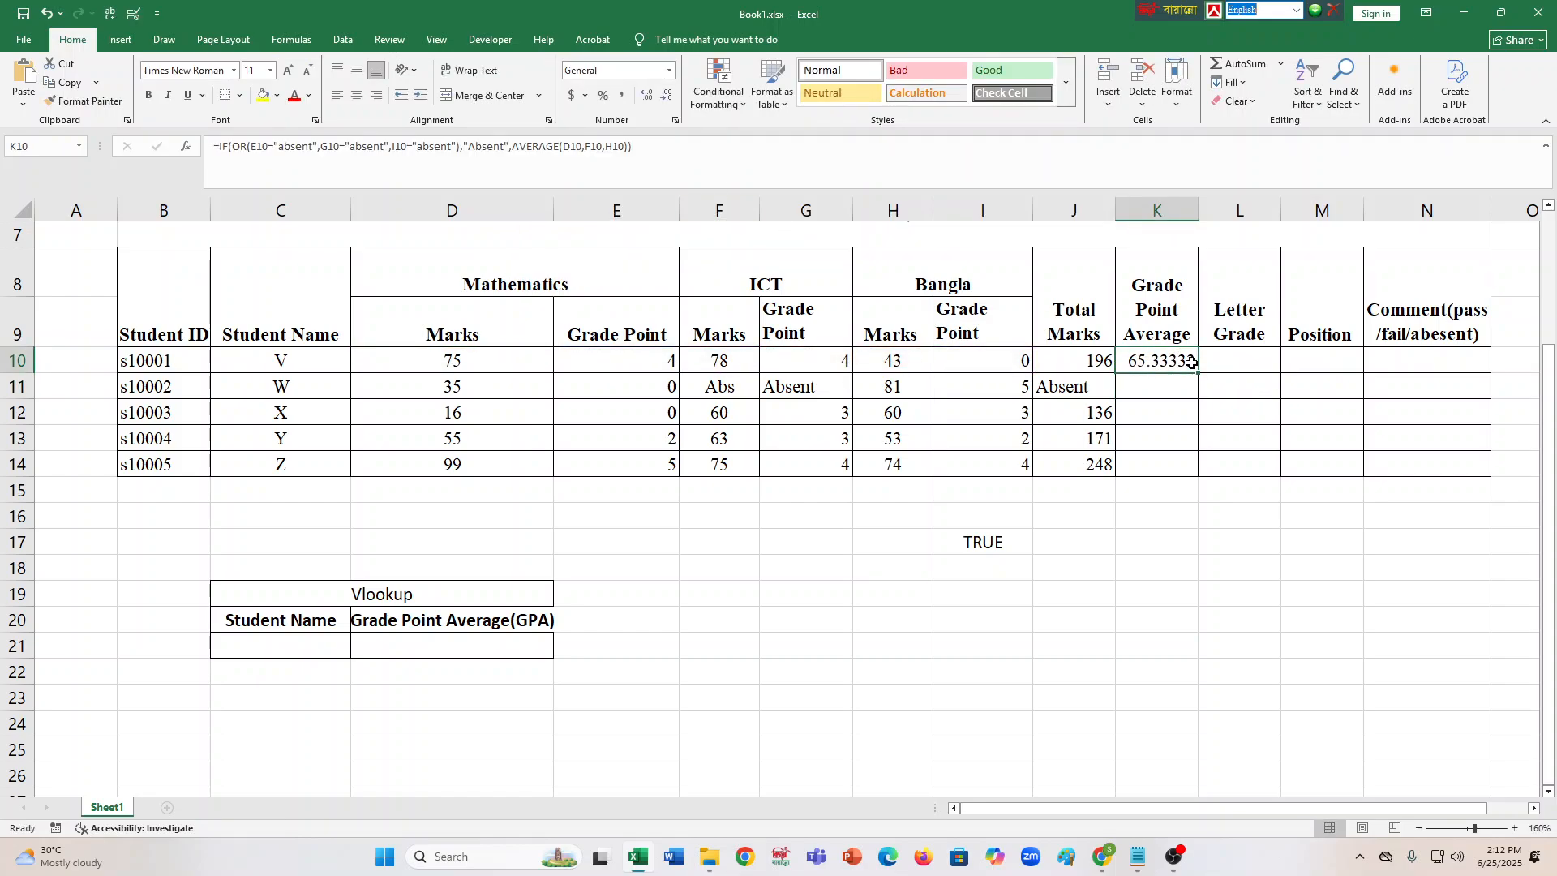
click(653, 103)
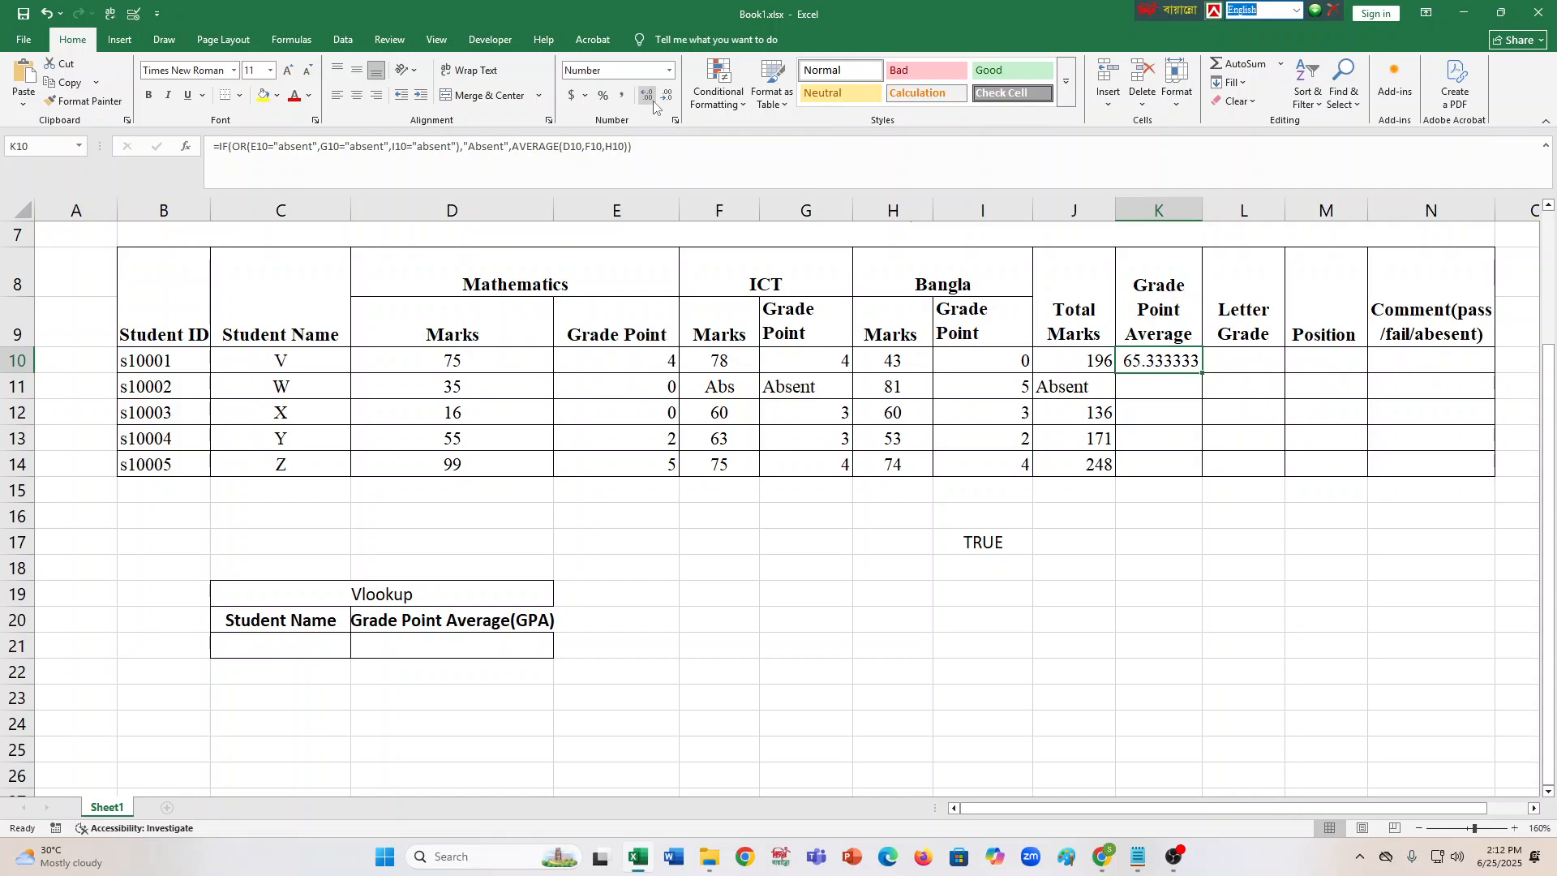
click(667, 96)
click(667, 96)
click(666, 95)
click(667, 95)
drag(1202, 373, 1198, 474)
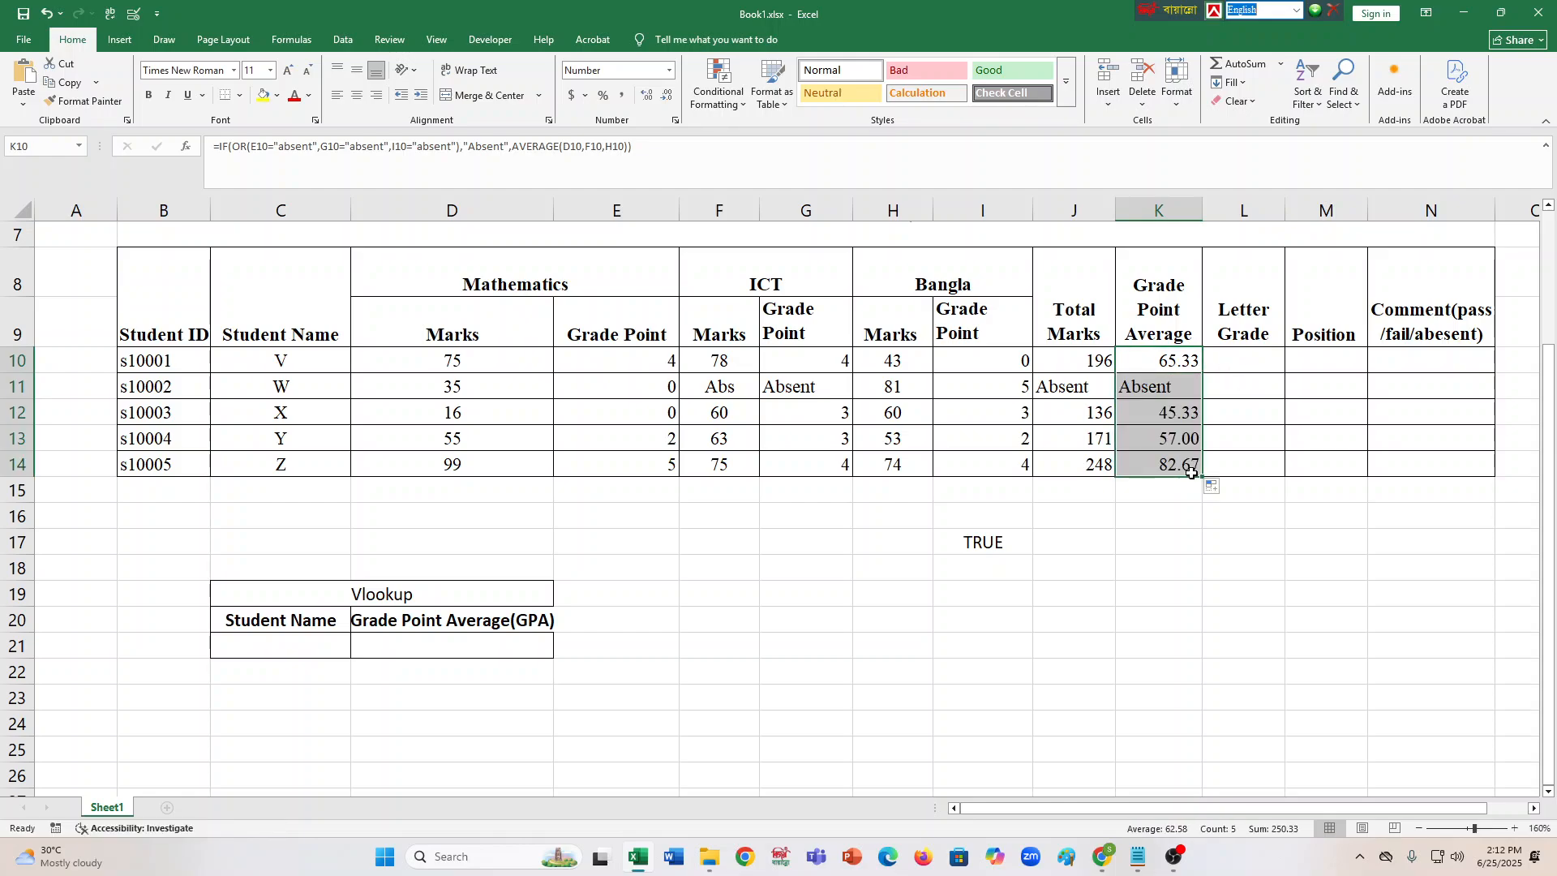
click(1131, 387)
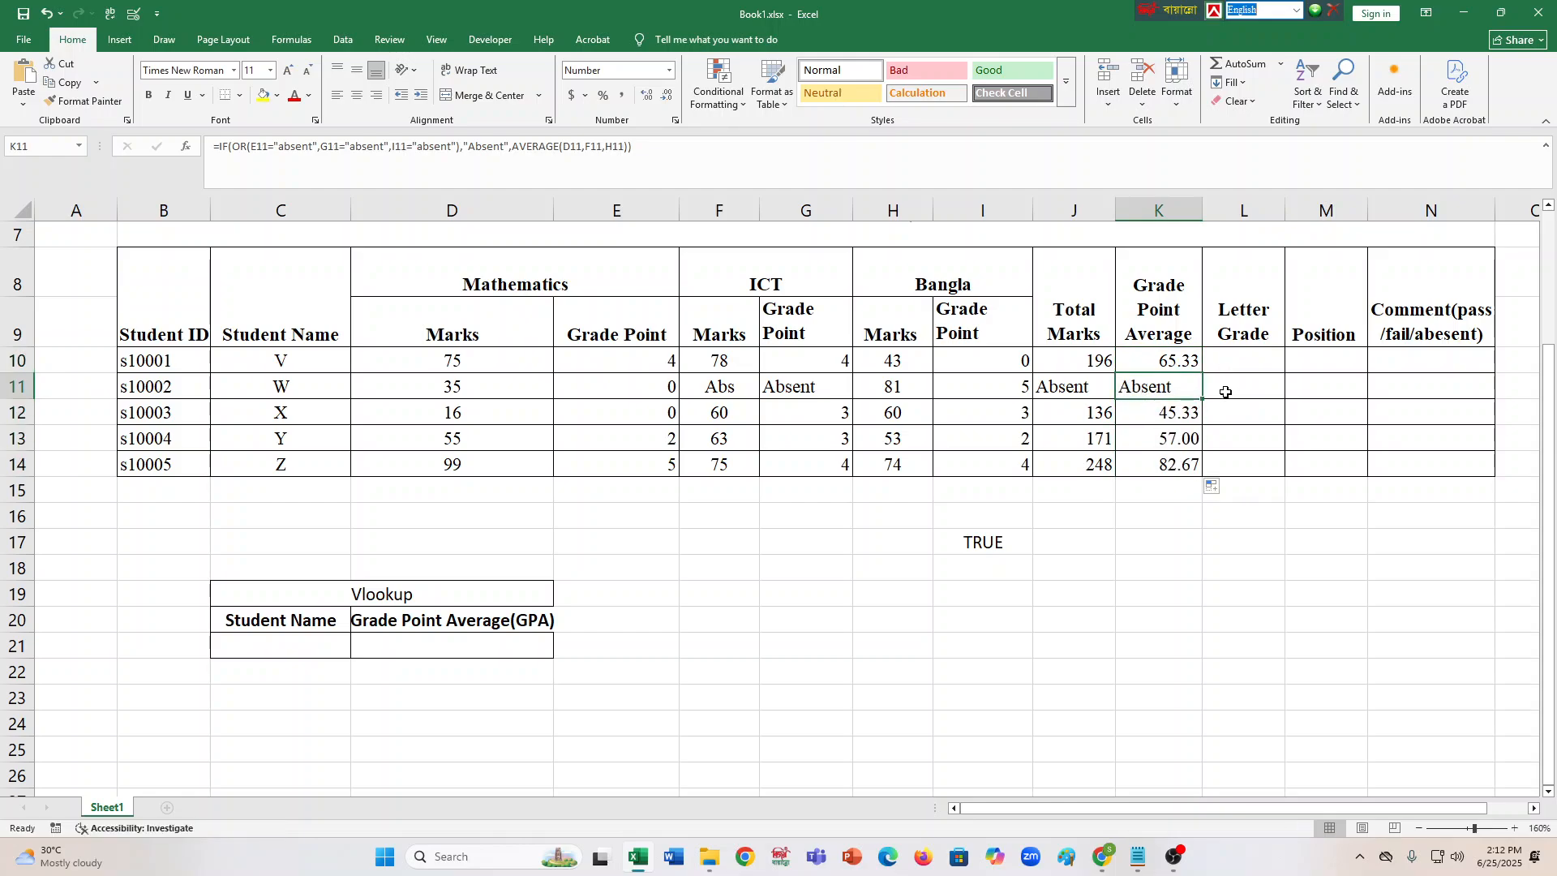
click(1226, 341)
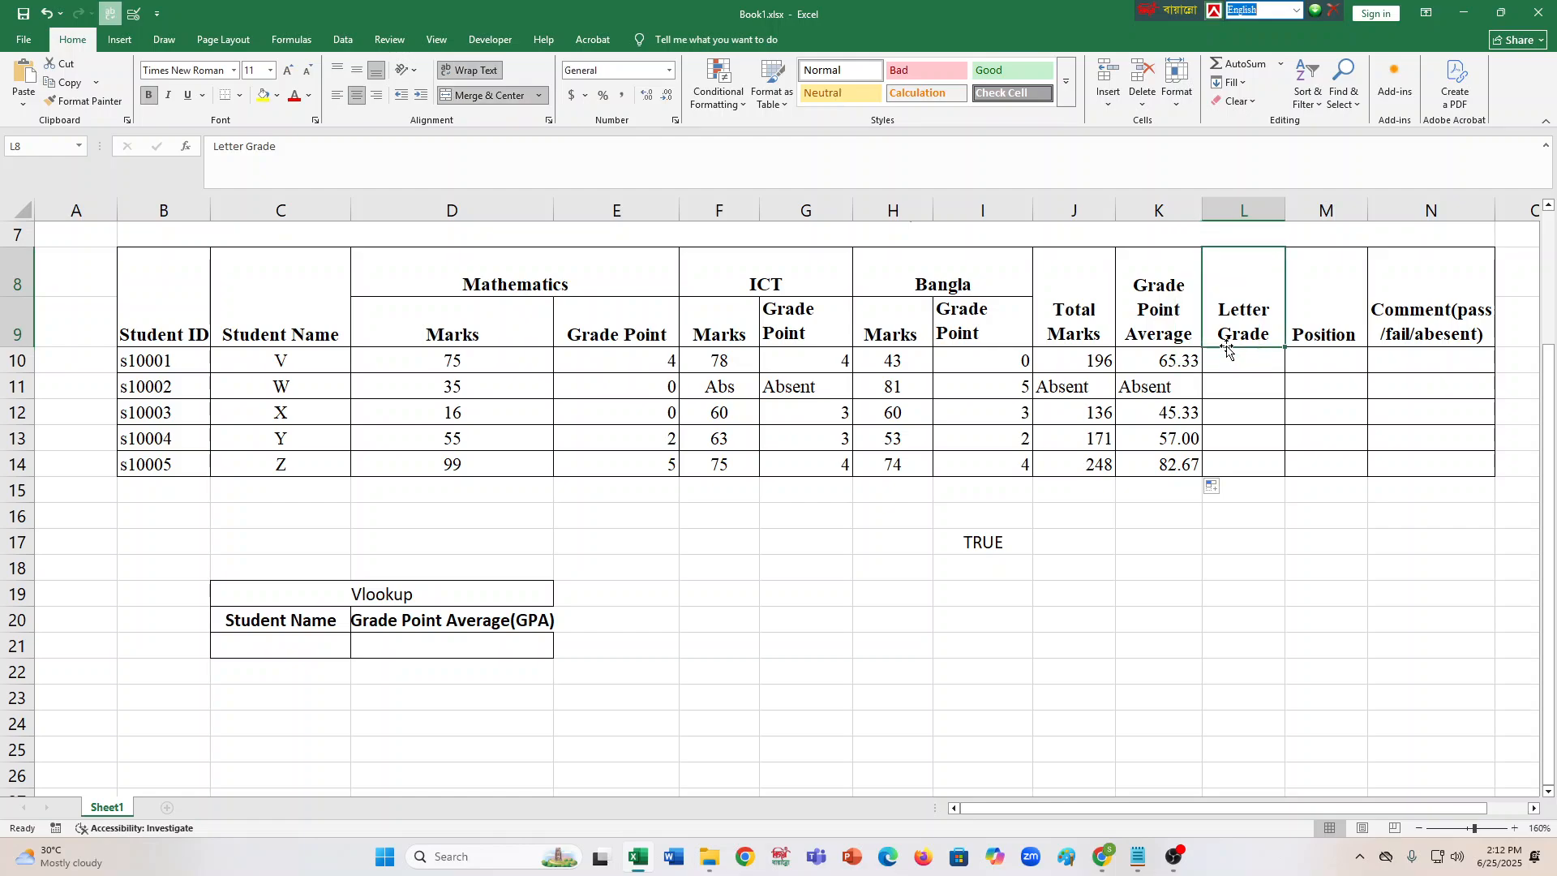
click(1238, 367)
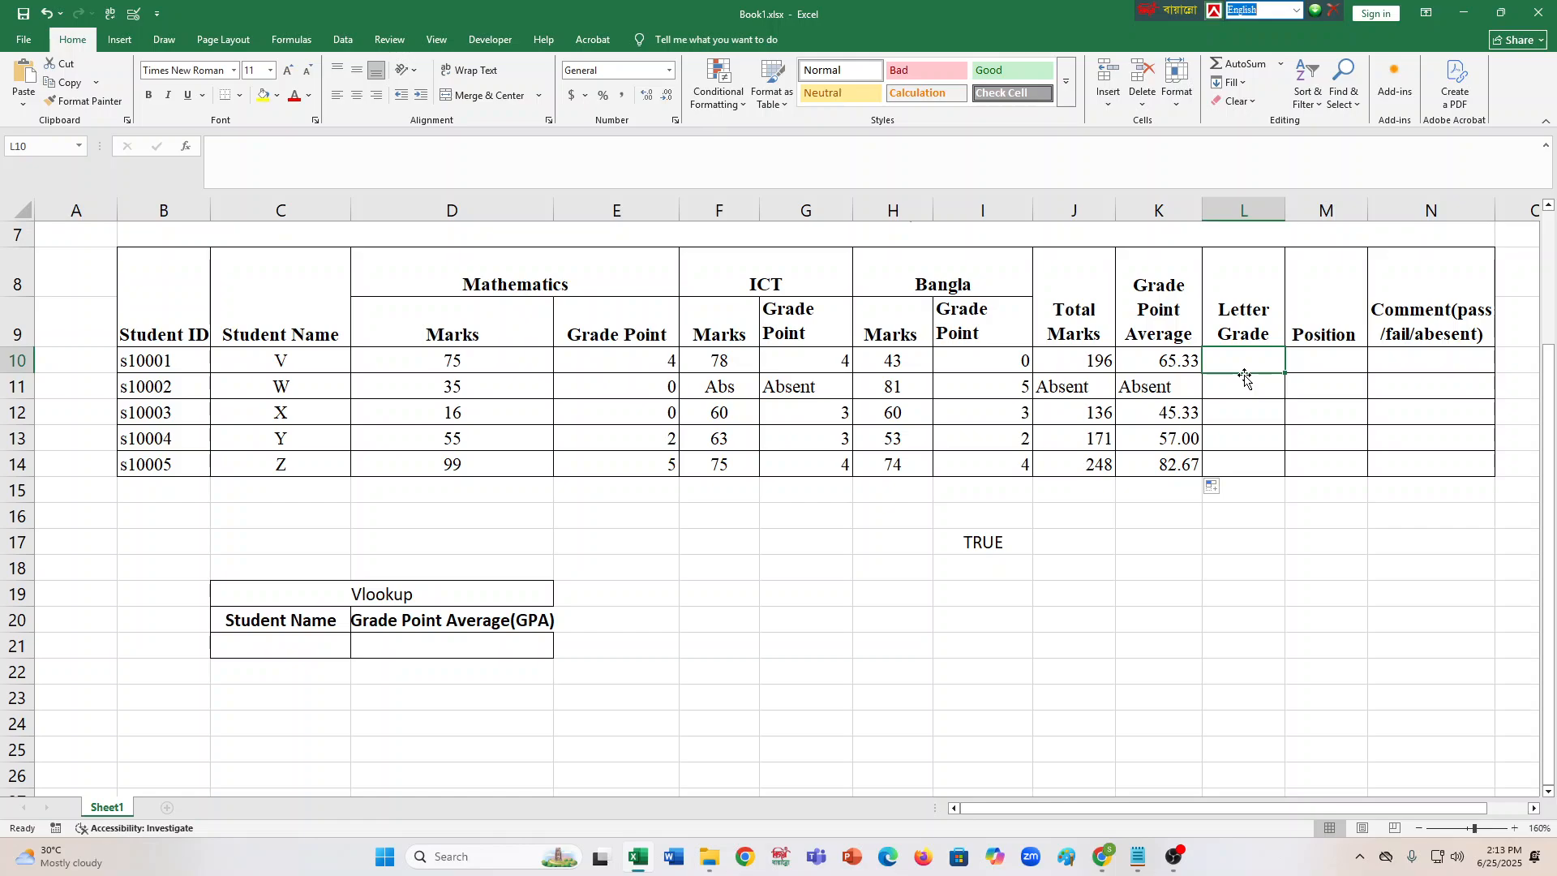
Replace the AVERAGE arguments in the K10 formula with E10, G10 and I10, and commit it.
click(1176, 360)
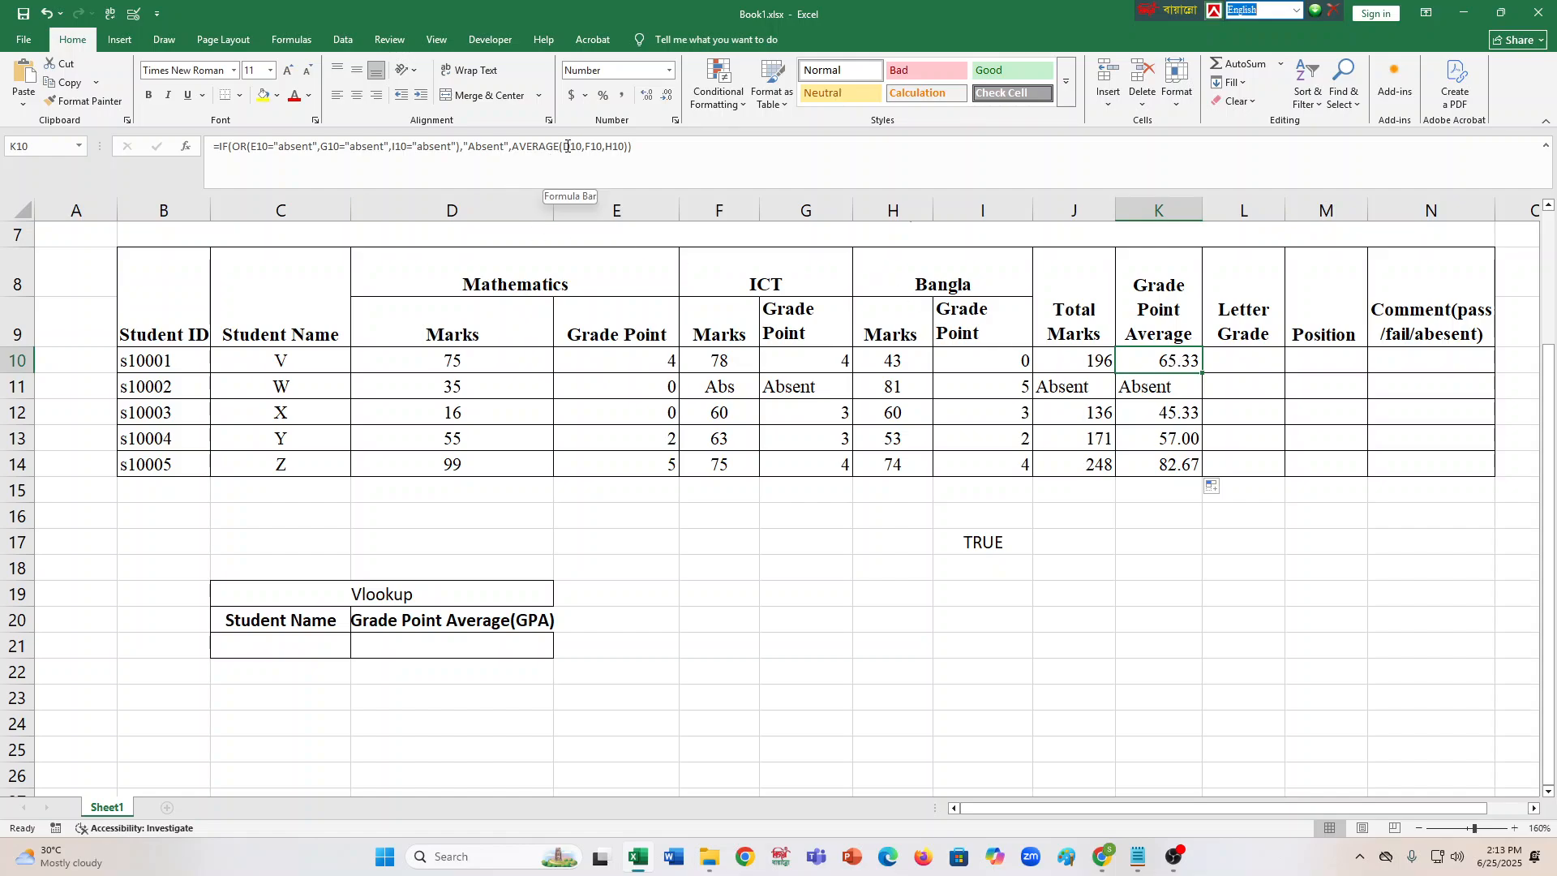
drag(563, 146, 624, 146)
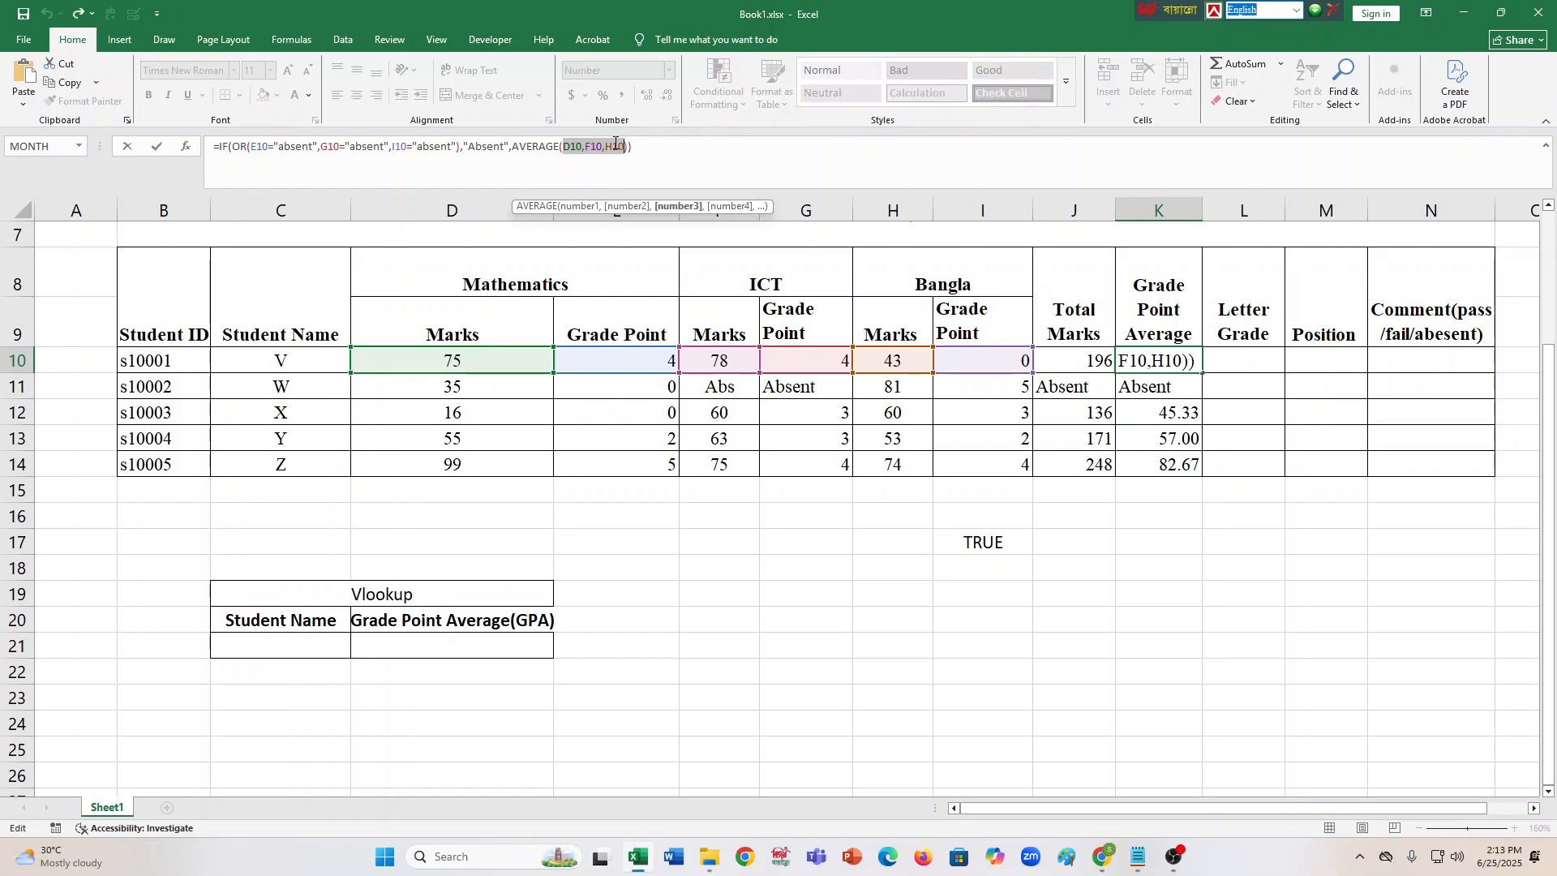
key(BackSpace)
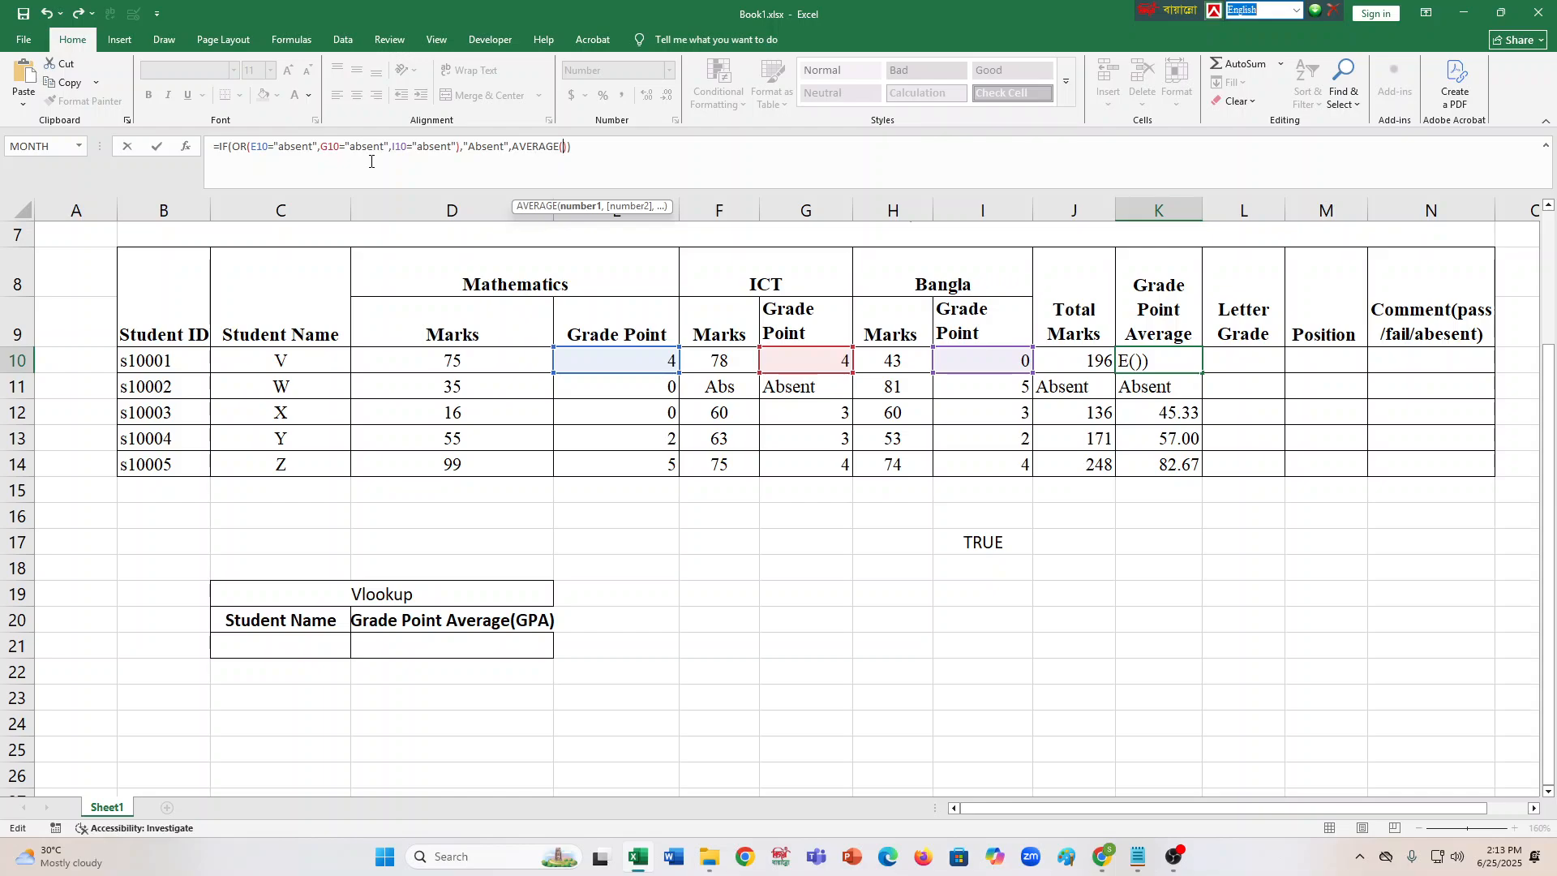
text(e)
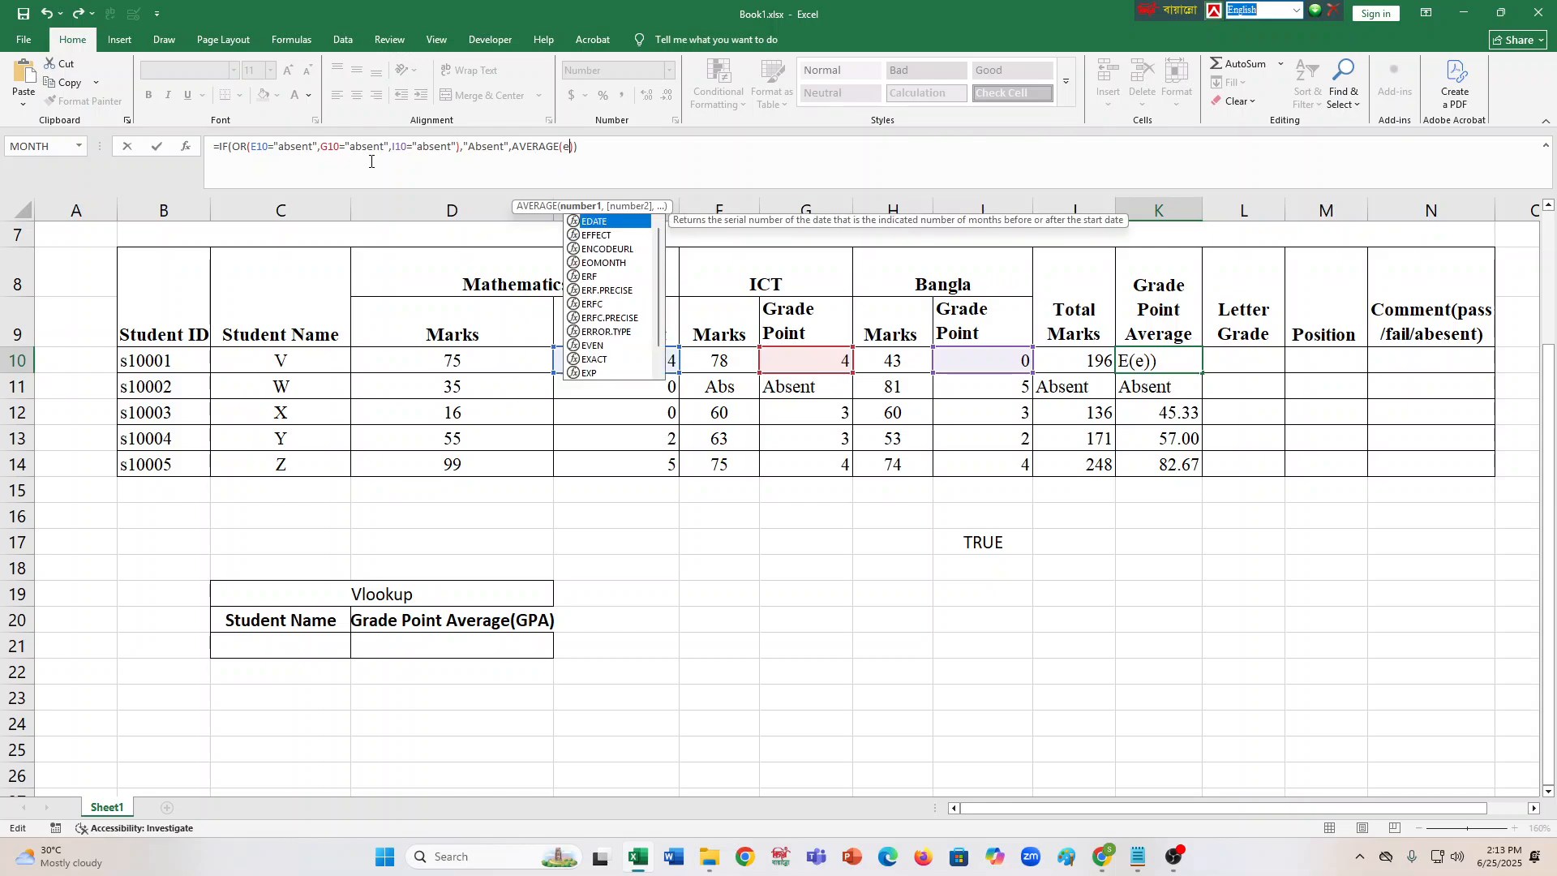
text(10,)
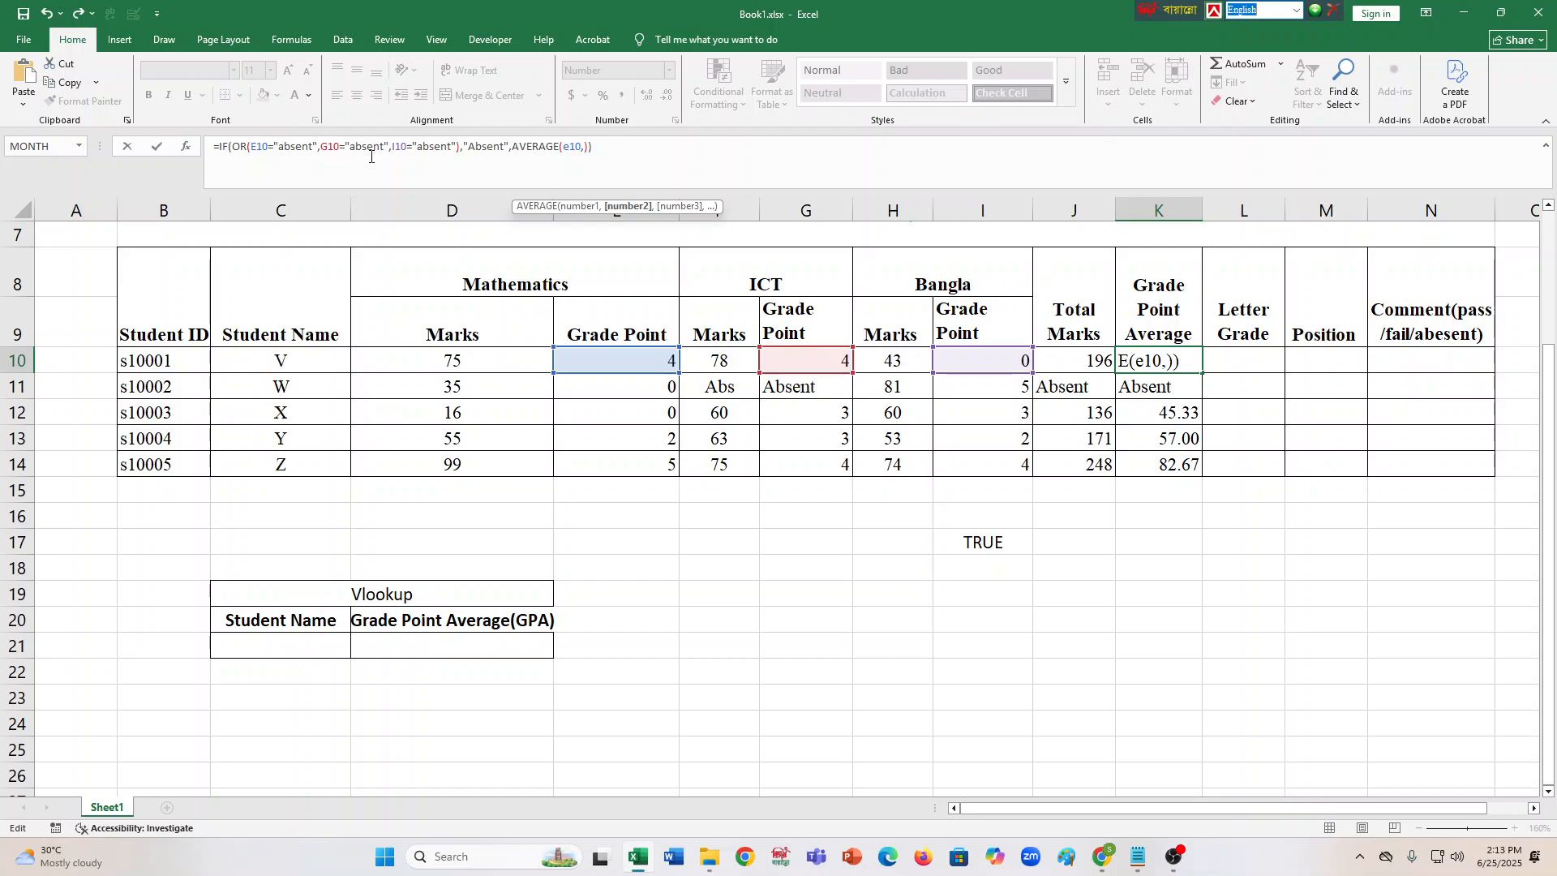
text(g)
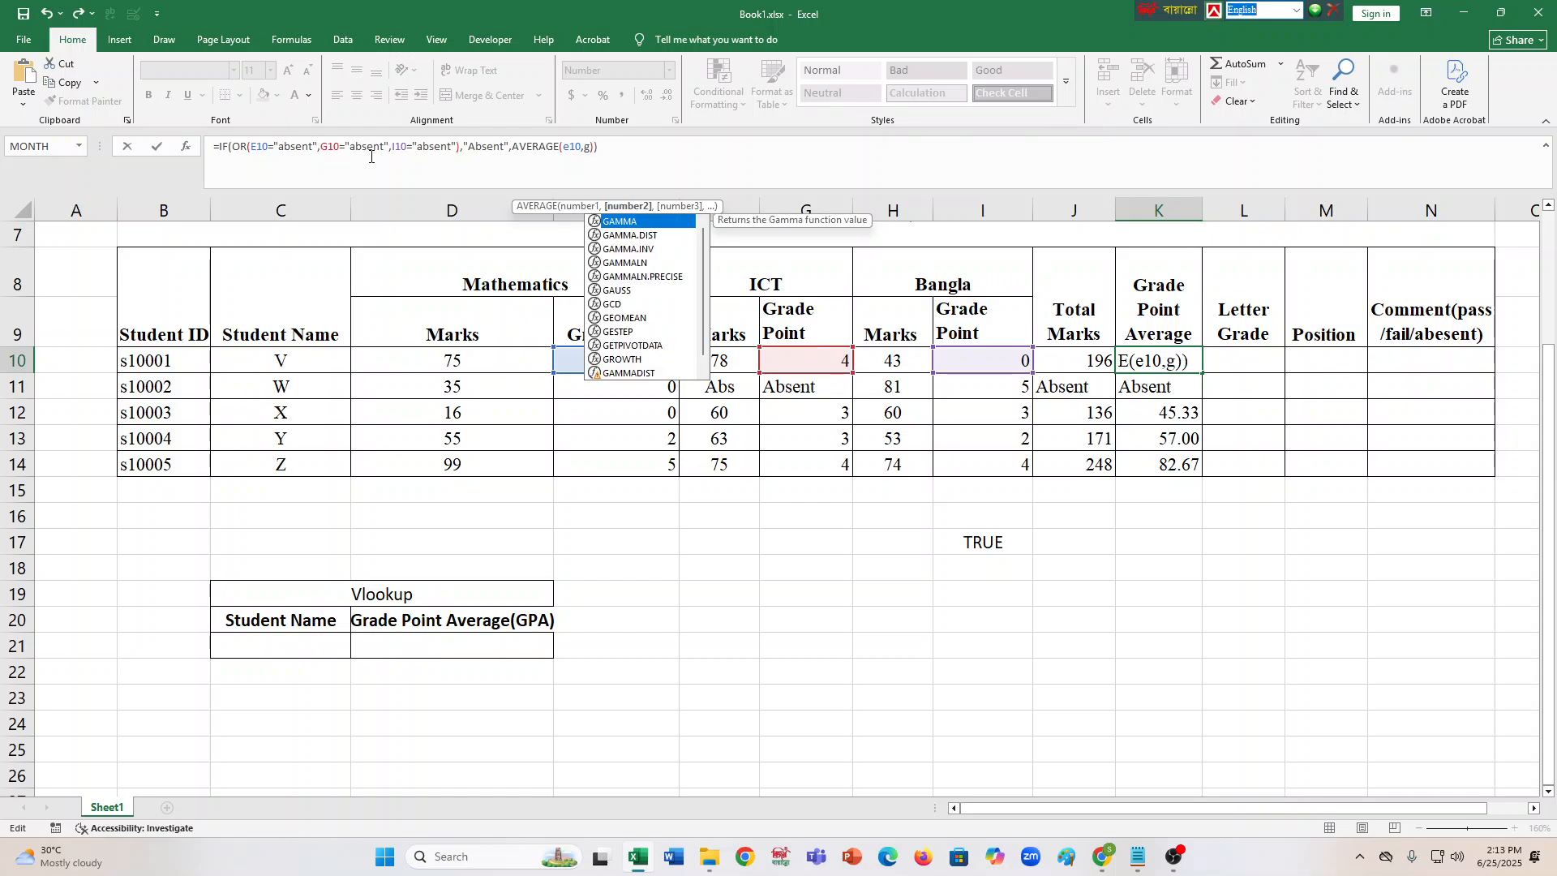
text(10,i)
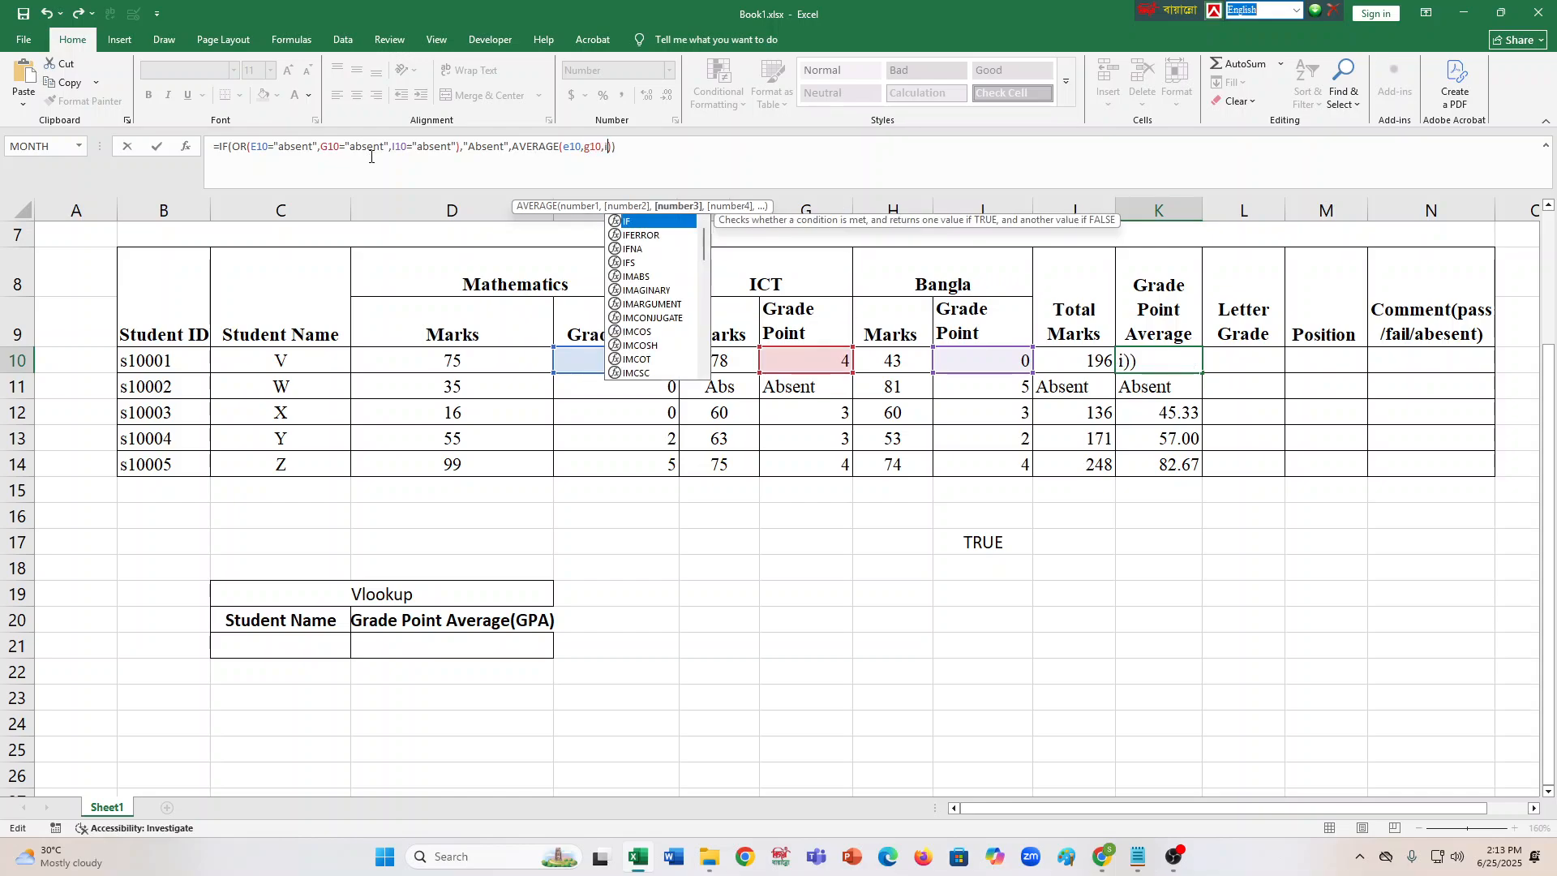
text(10)
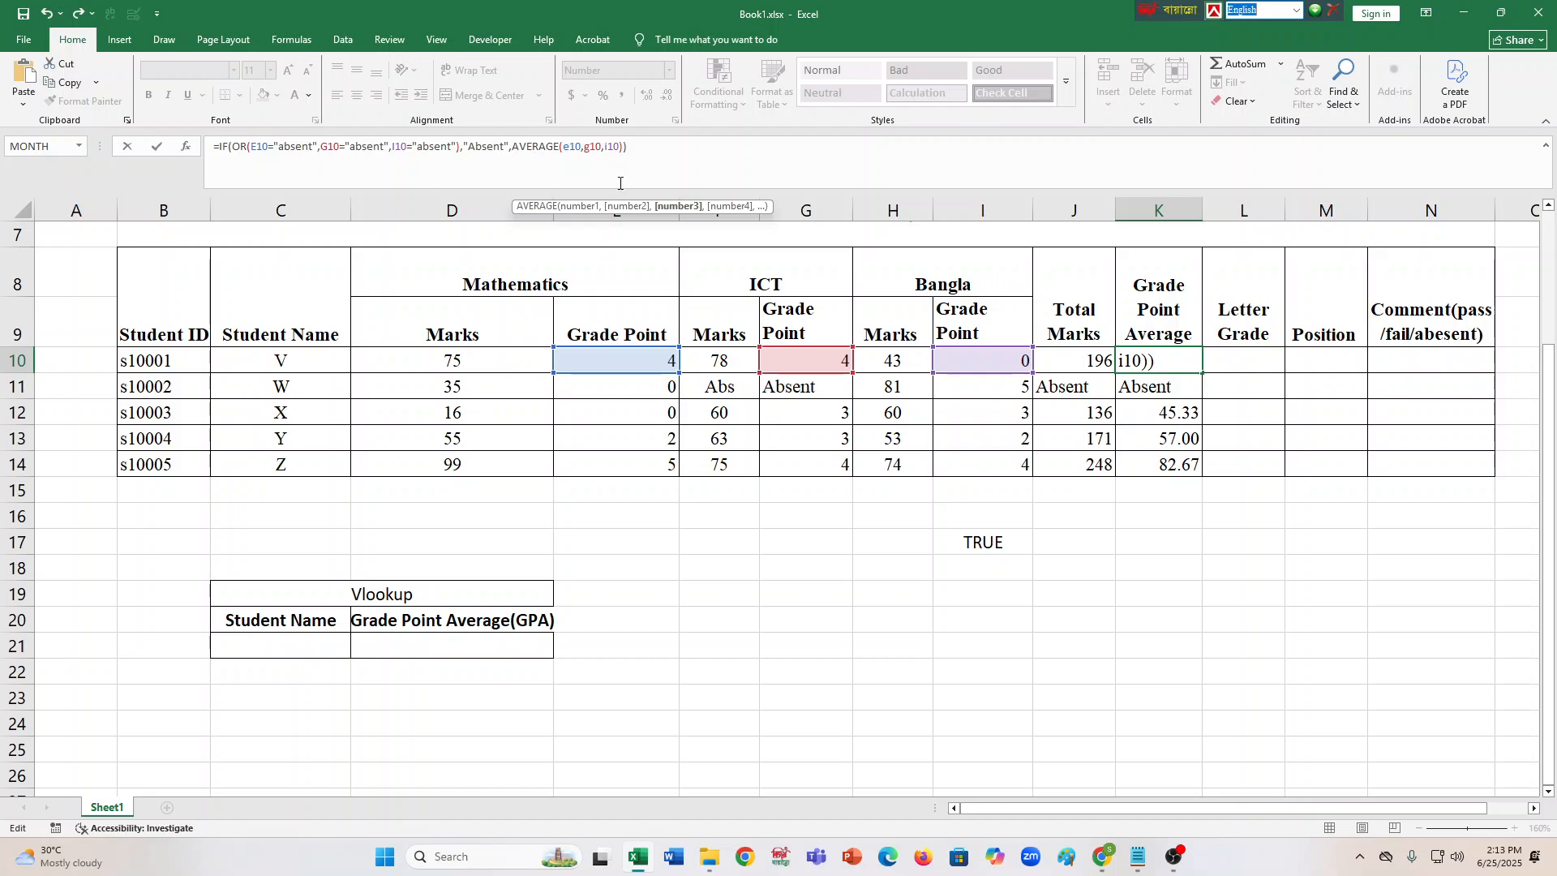
key(Return)
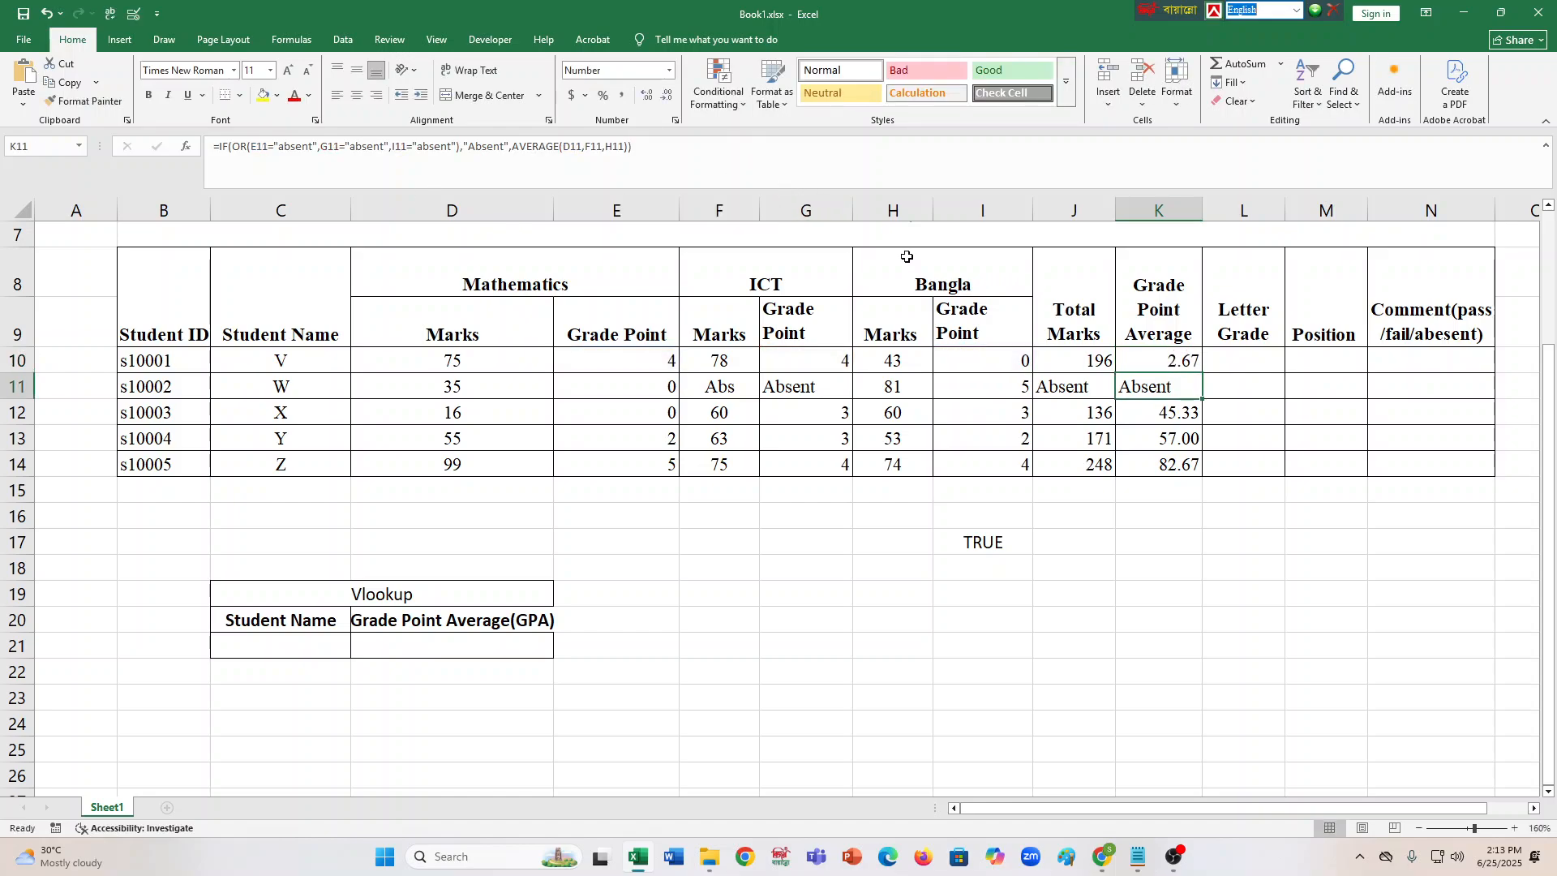
Fill the K10 formula down the Grade Point Average column to K14.
click(1146, 360)
drag(1202, 372, 1177, 473)
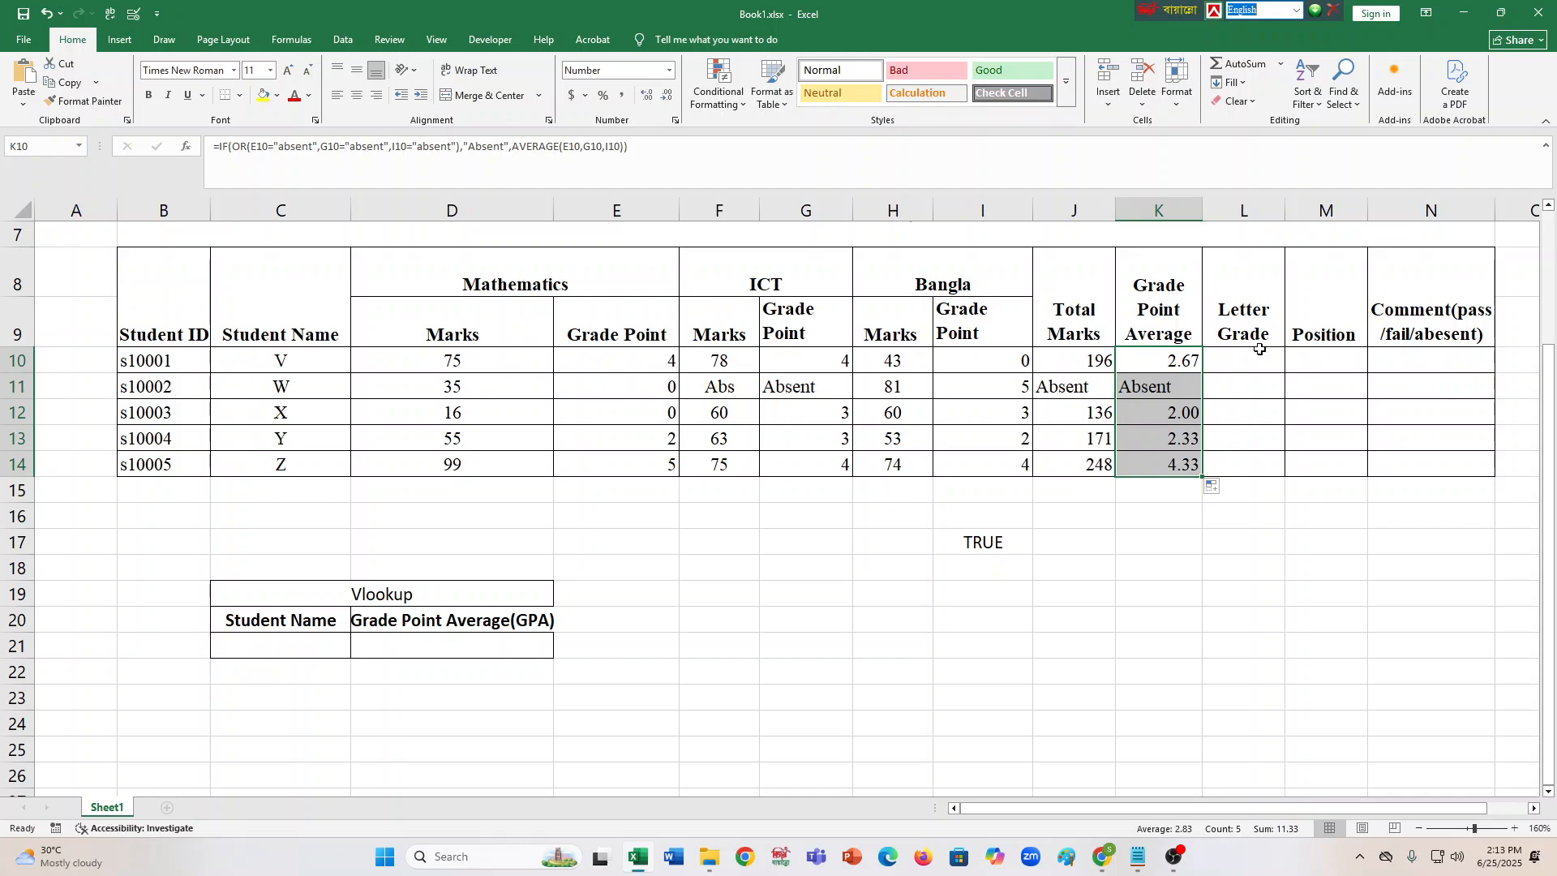
click(1224, 377)
click(1235, 358)
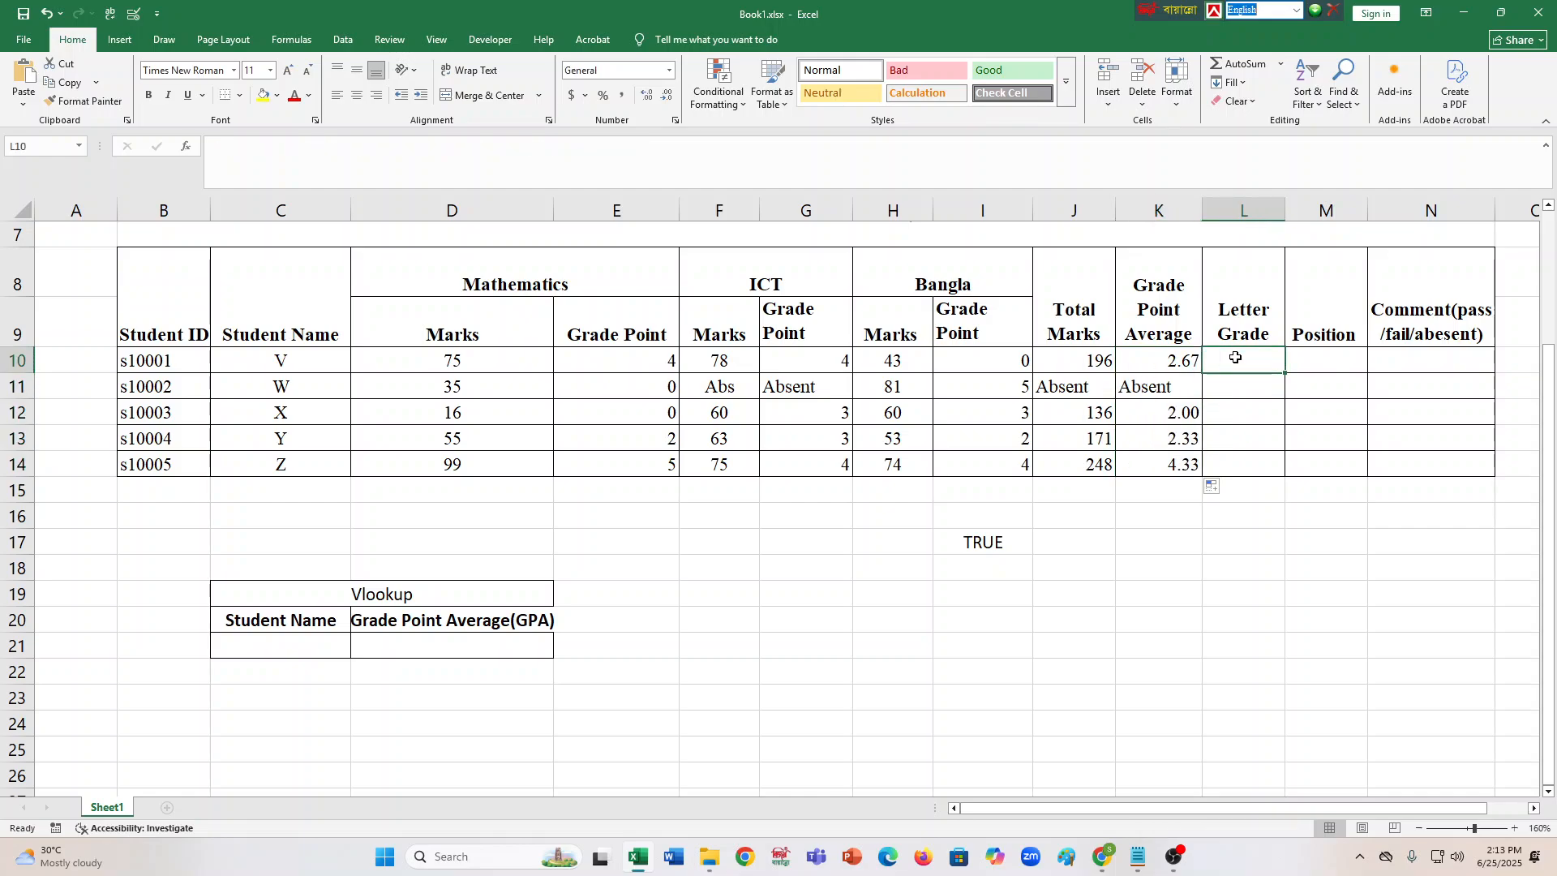
Copy the full K10 formula, switch to Notepad and add blank lines below the Total Marks formula in formulas.txt.
click(1123, 359)
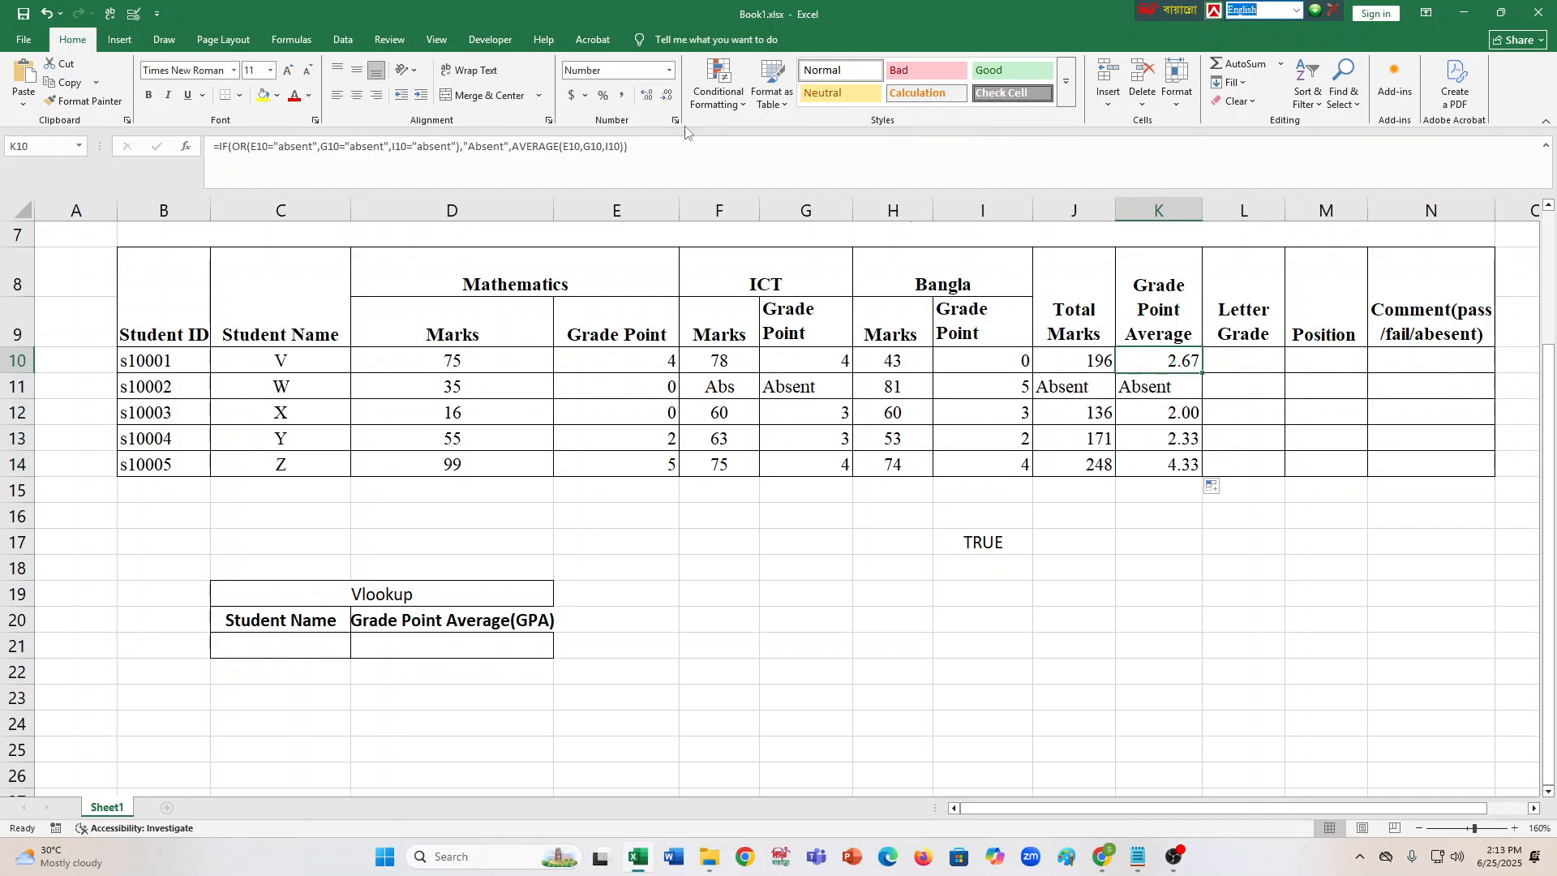
drag(664, 147, 213, 148)
key(ctrl+c)
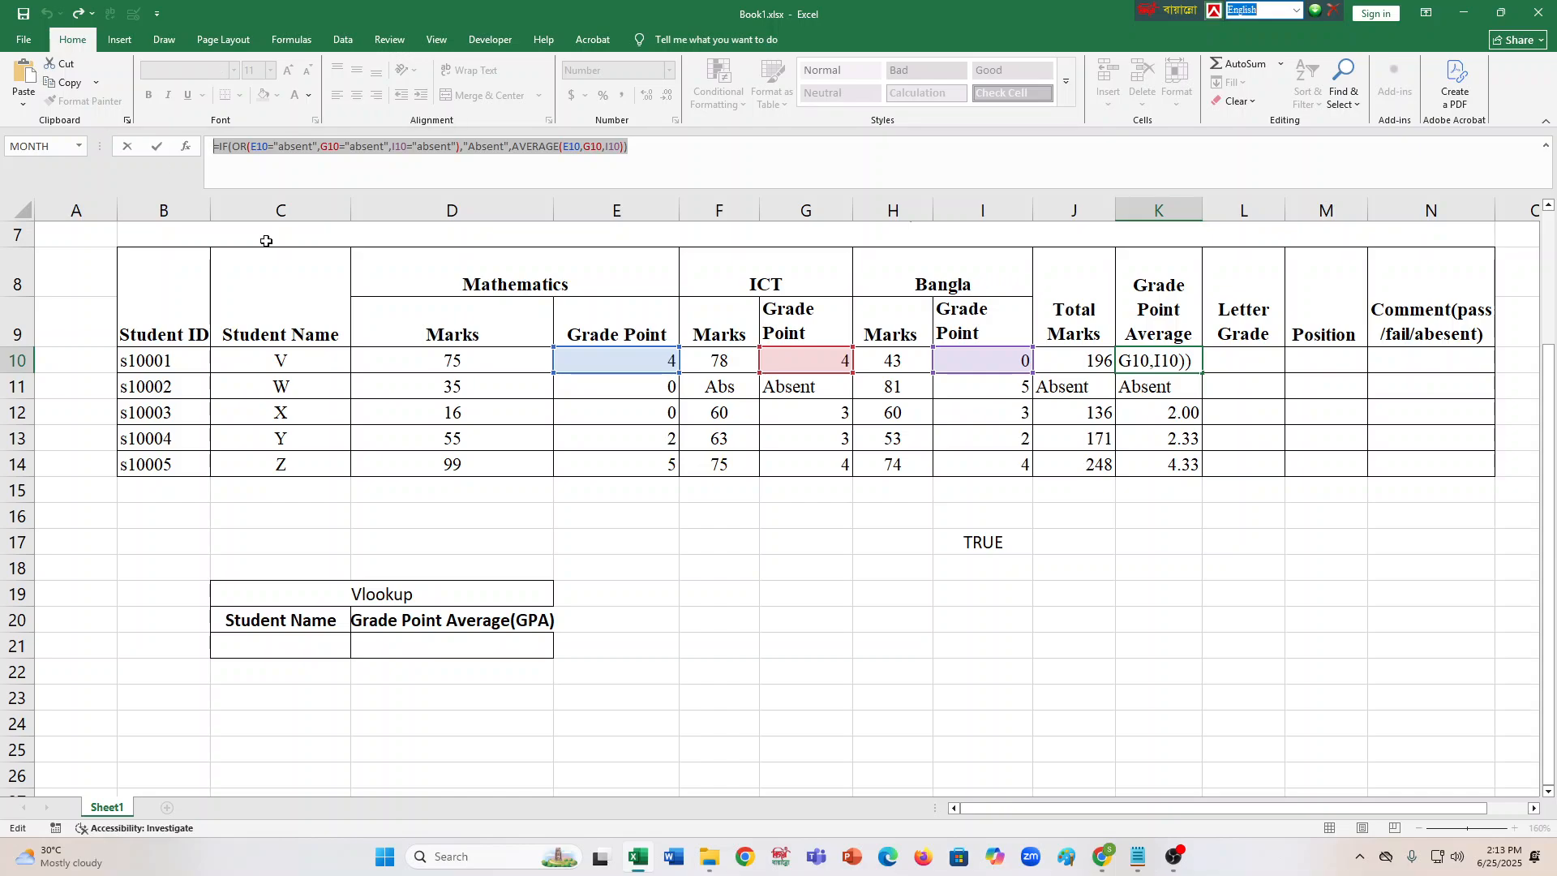
click(1137, 856)
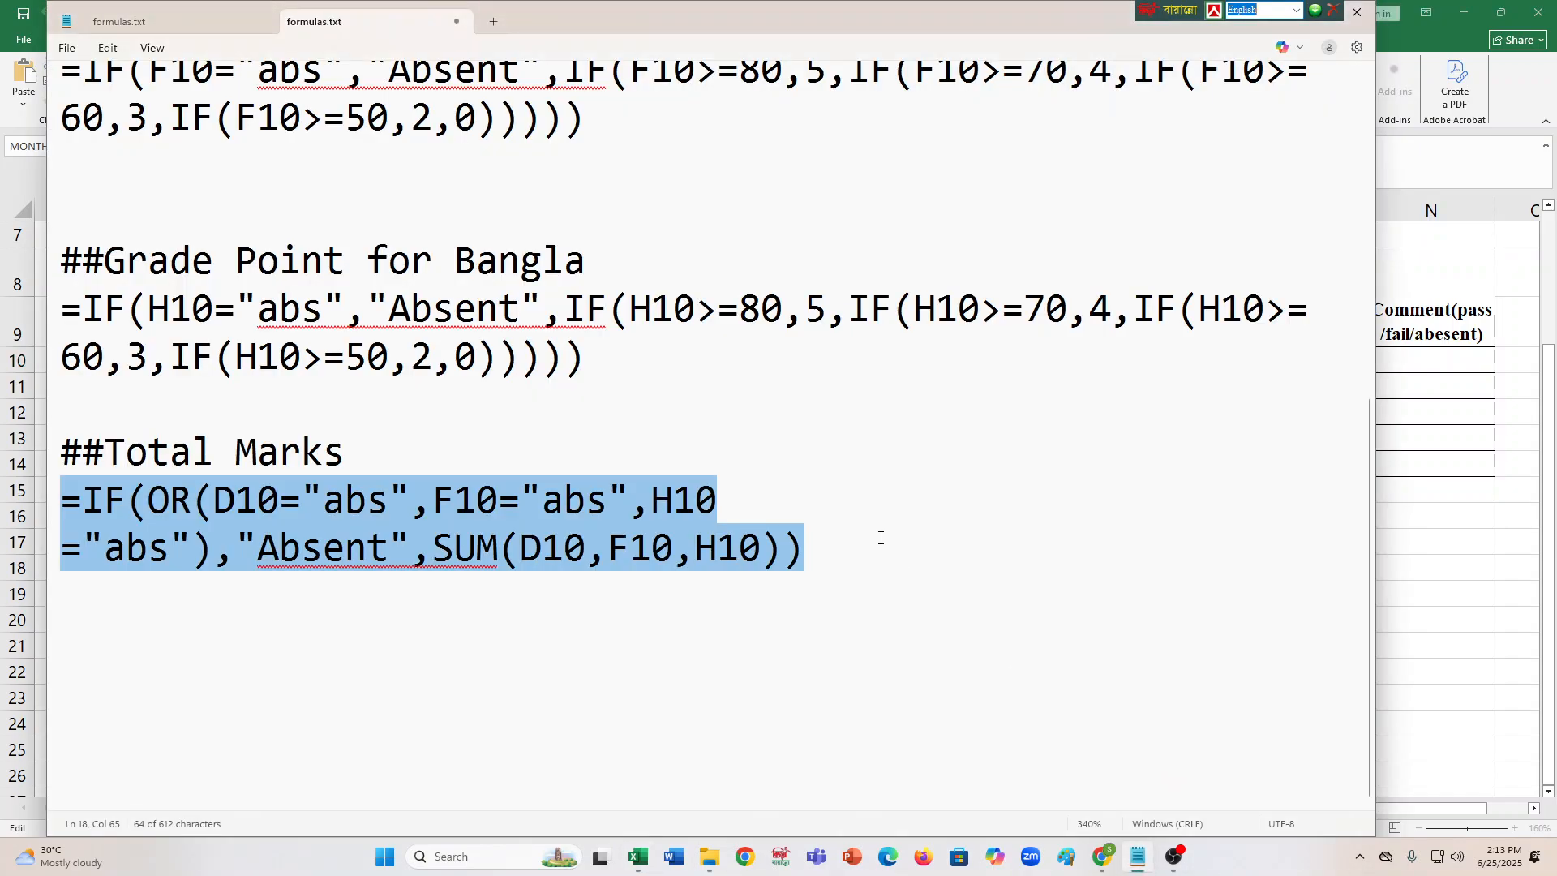
click(881, 538)
key(Return)
key(Return)
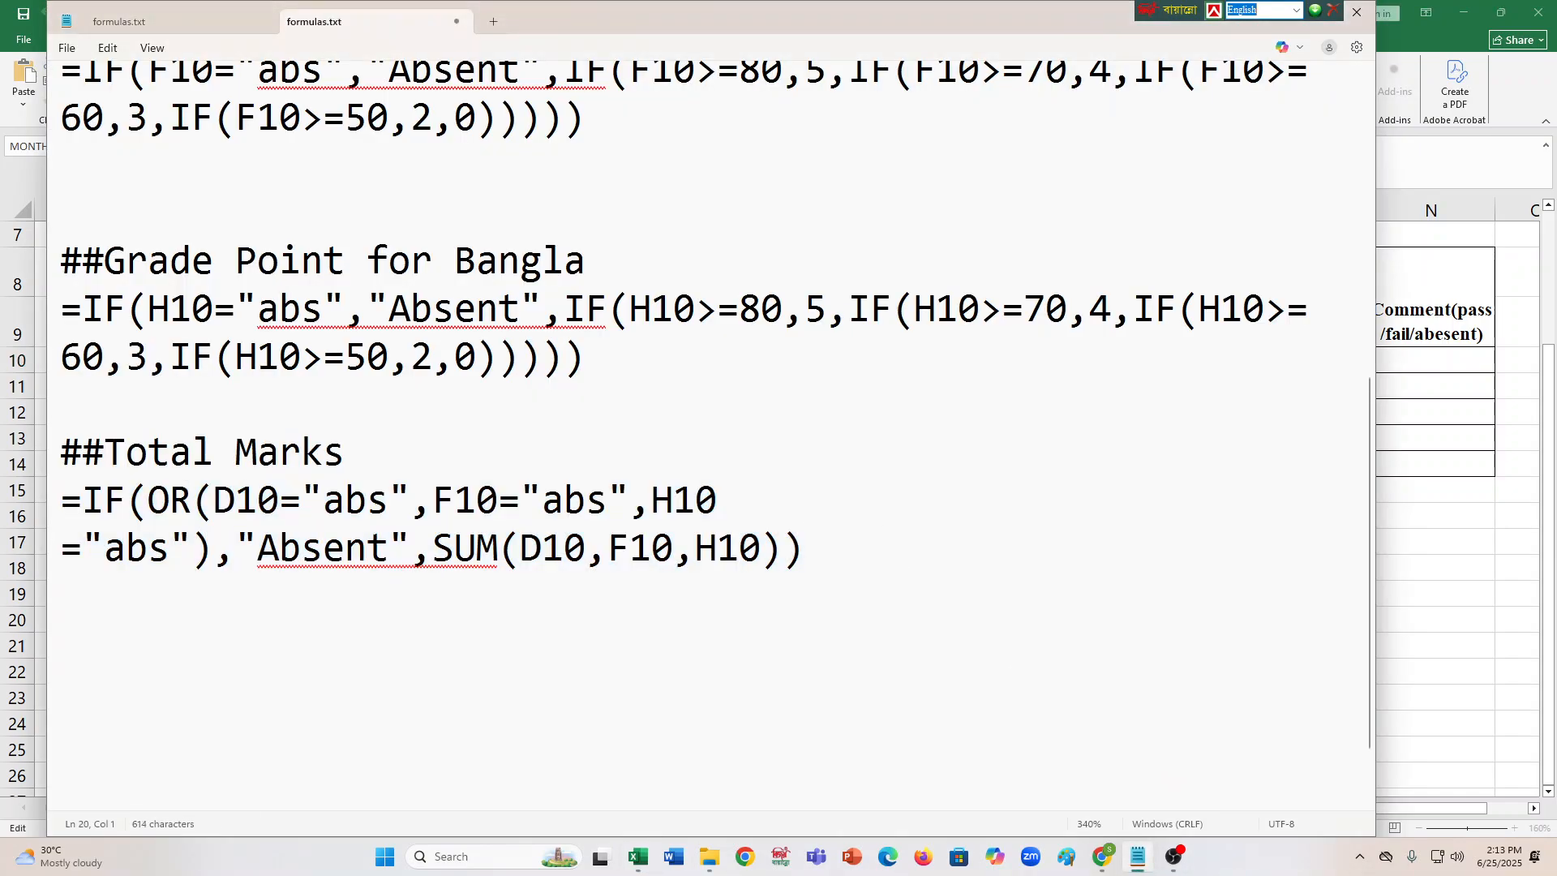
Add the heading "## Grade Point Average" below the Total Marks section, followed by a new line.
text($)
key(BackSpace)
text(##)
text(Gt)
key(BackSpace)
text(rad)
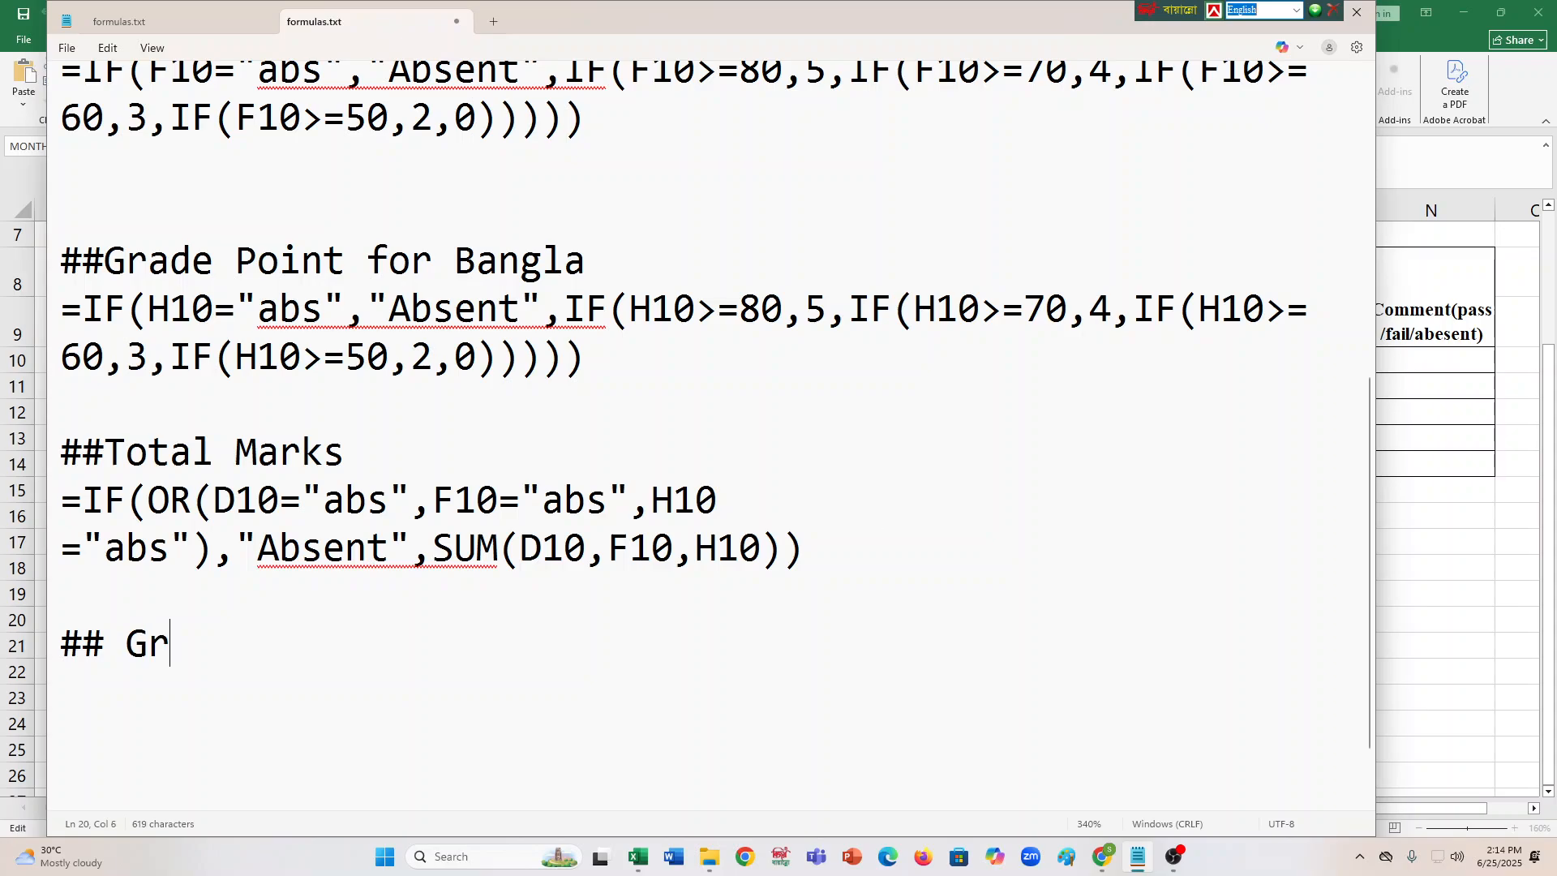
key(BackSpace)
text(de Po)
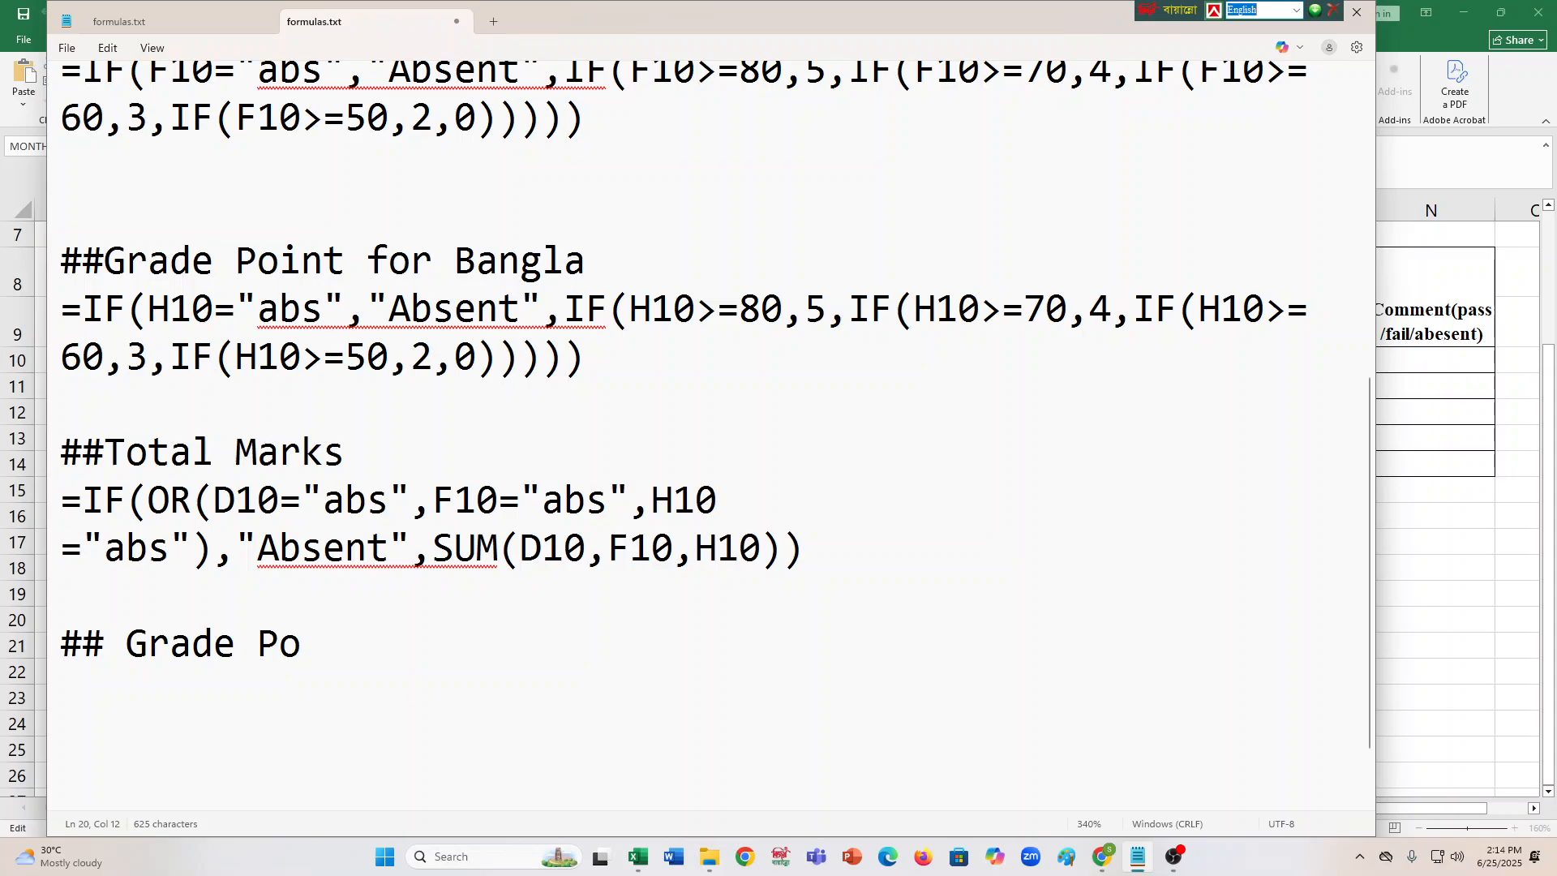
text(int Avr)
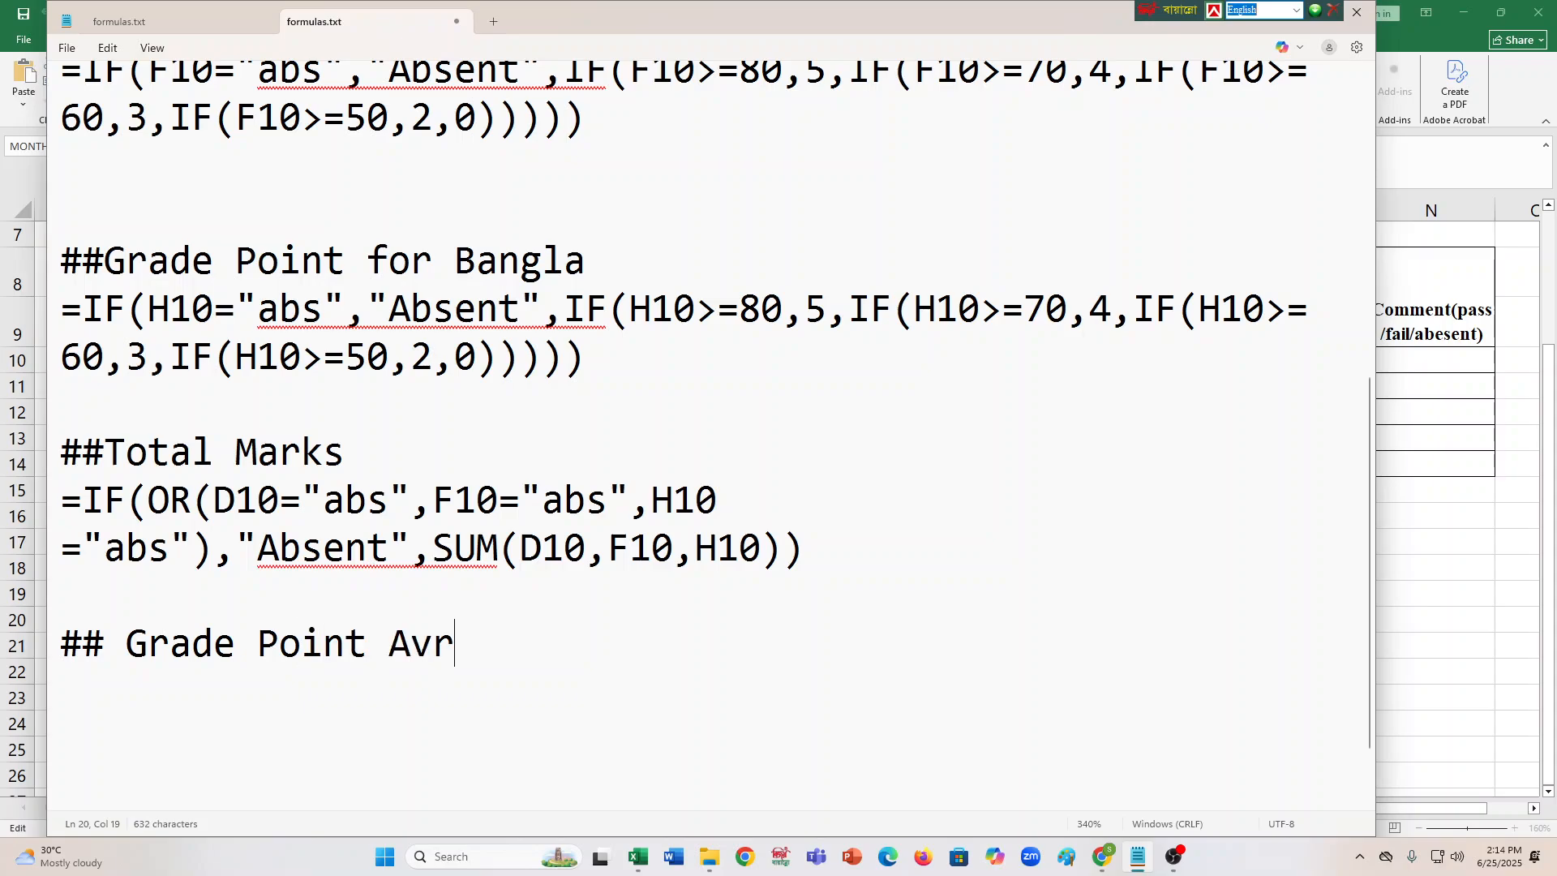
key(BackSpace)
text(erage)
key(Return)
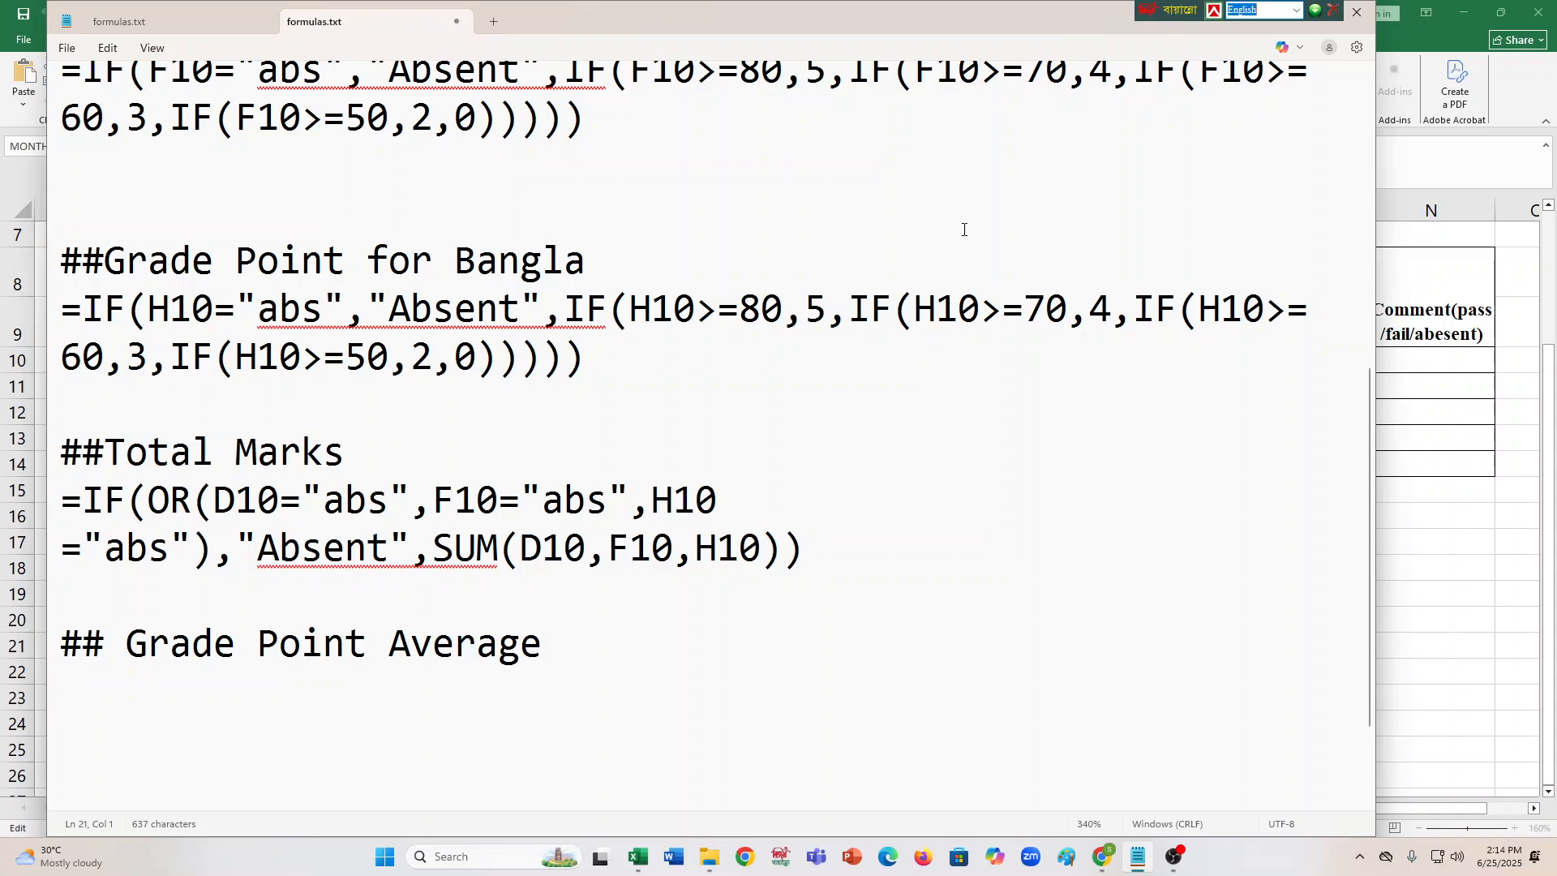
Paste the copied K10 formula beneath the Grade Point Average heading and leave blank space after it.
key(ctrl+v)
scroll(1554, 398, down, 3)
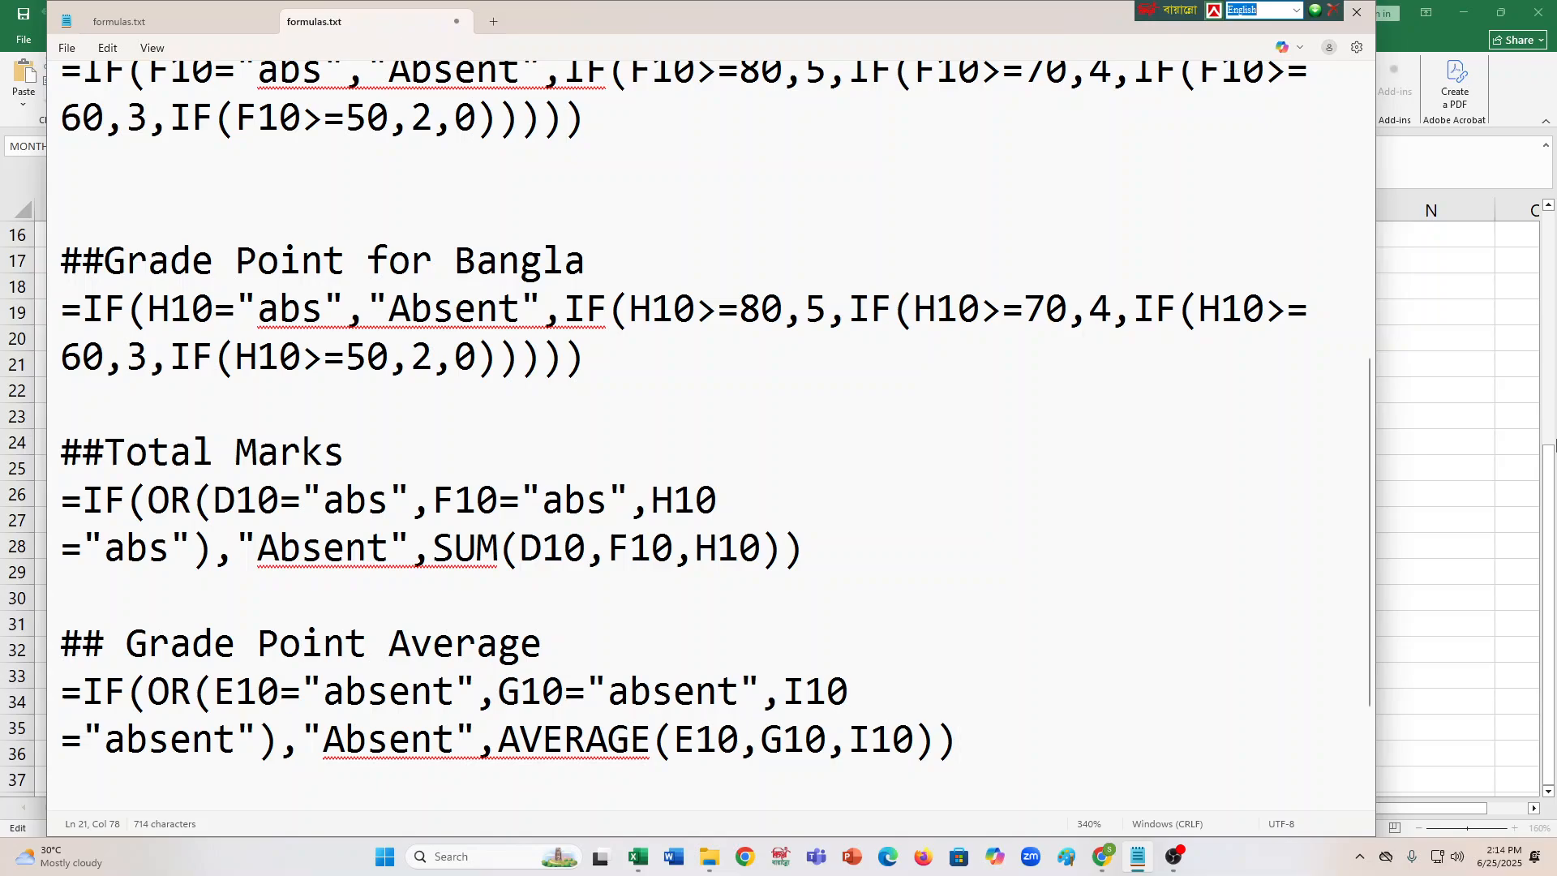
key(Return)
key(Return)
scroll(1553, 454, down, 2)
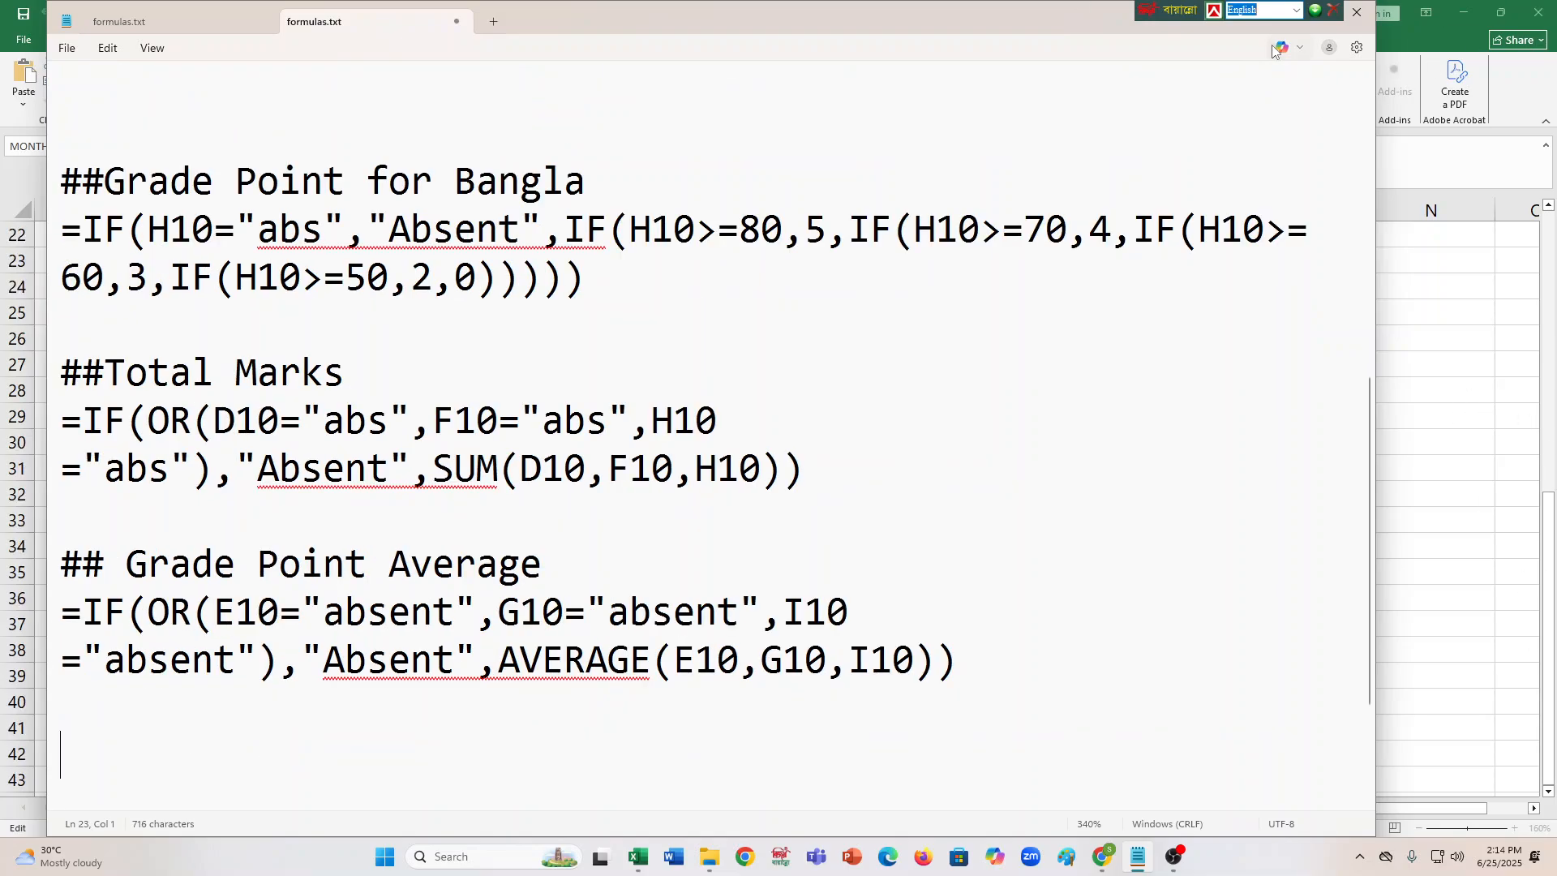
Dismiss the floating keyboard-language bar and return to Excel to commit the K10 formula.
click(1334, 16)
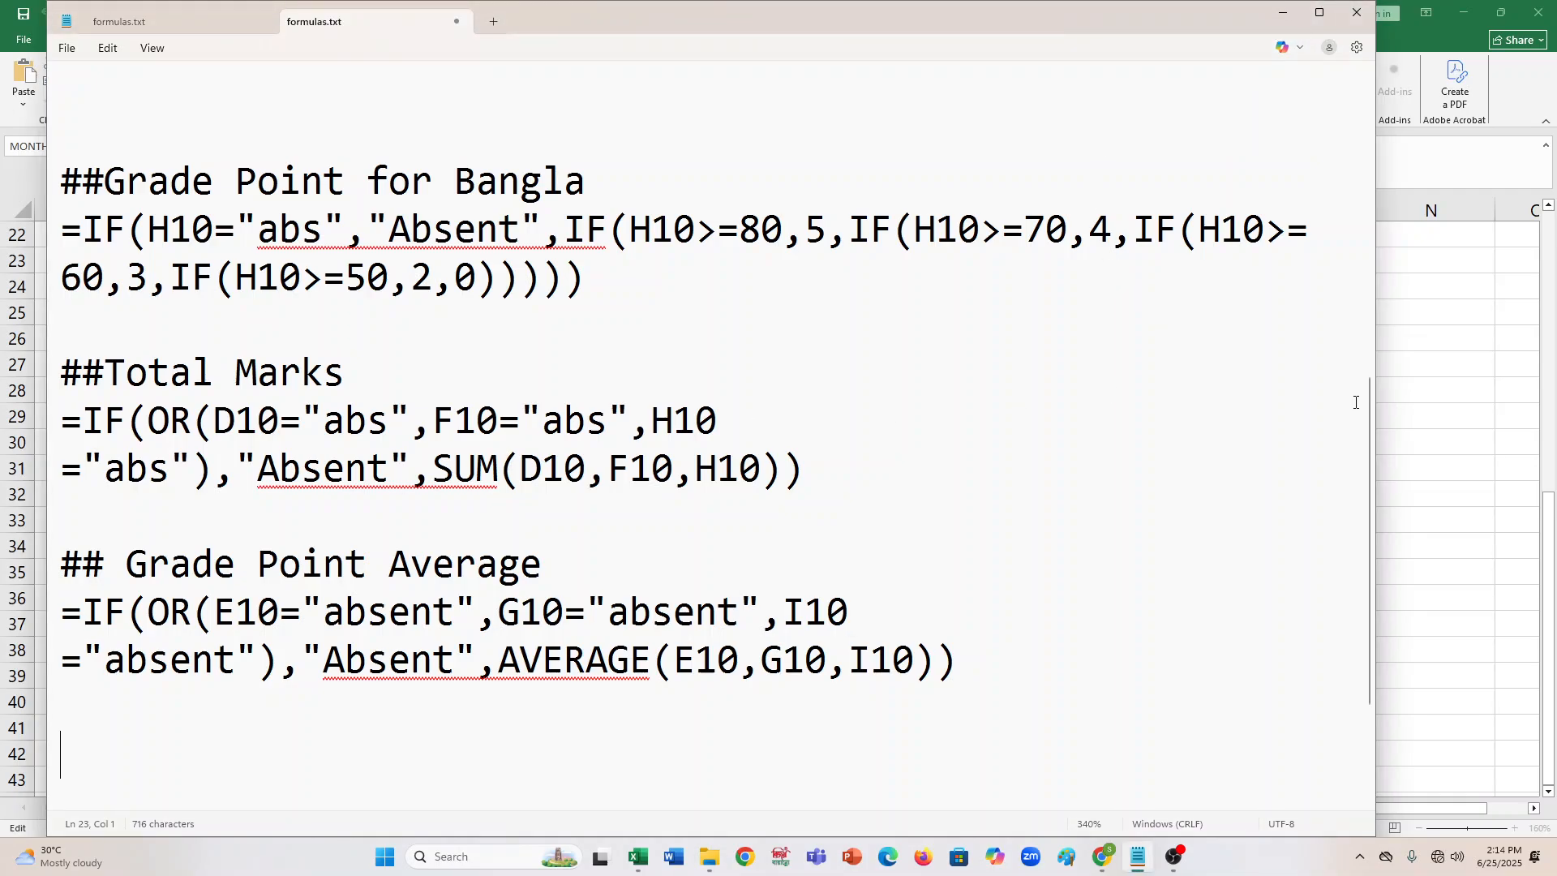
click(1485, 718)
scroll(570, 420, up, 7)
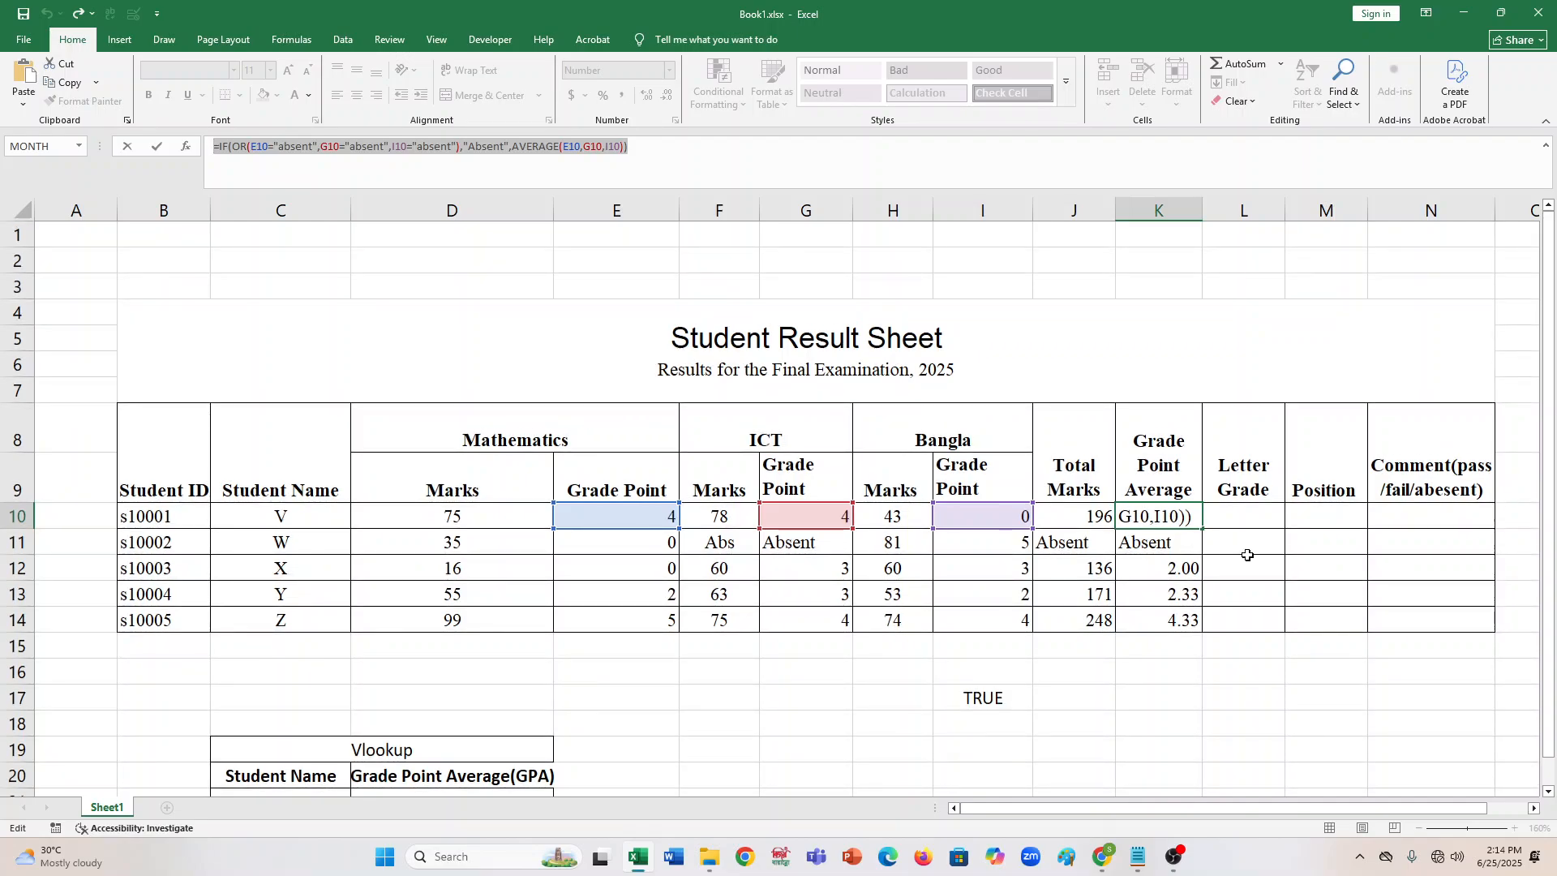
key(ctrl+Return)
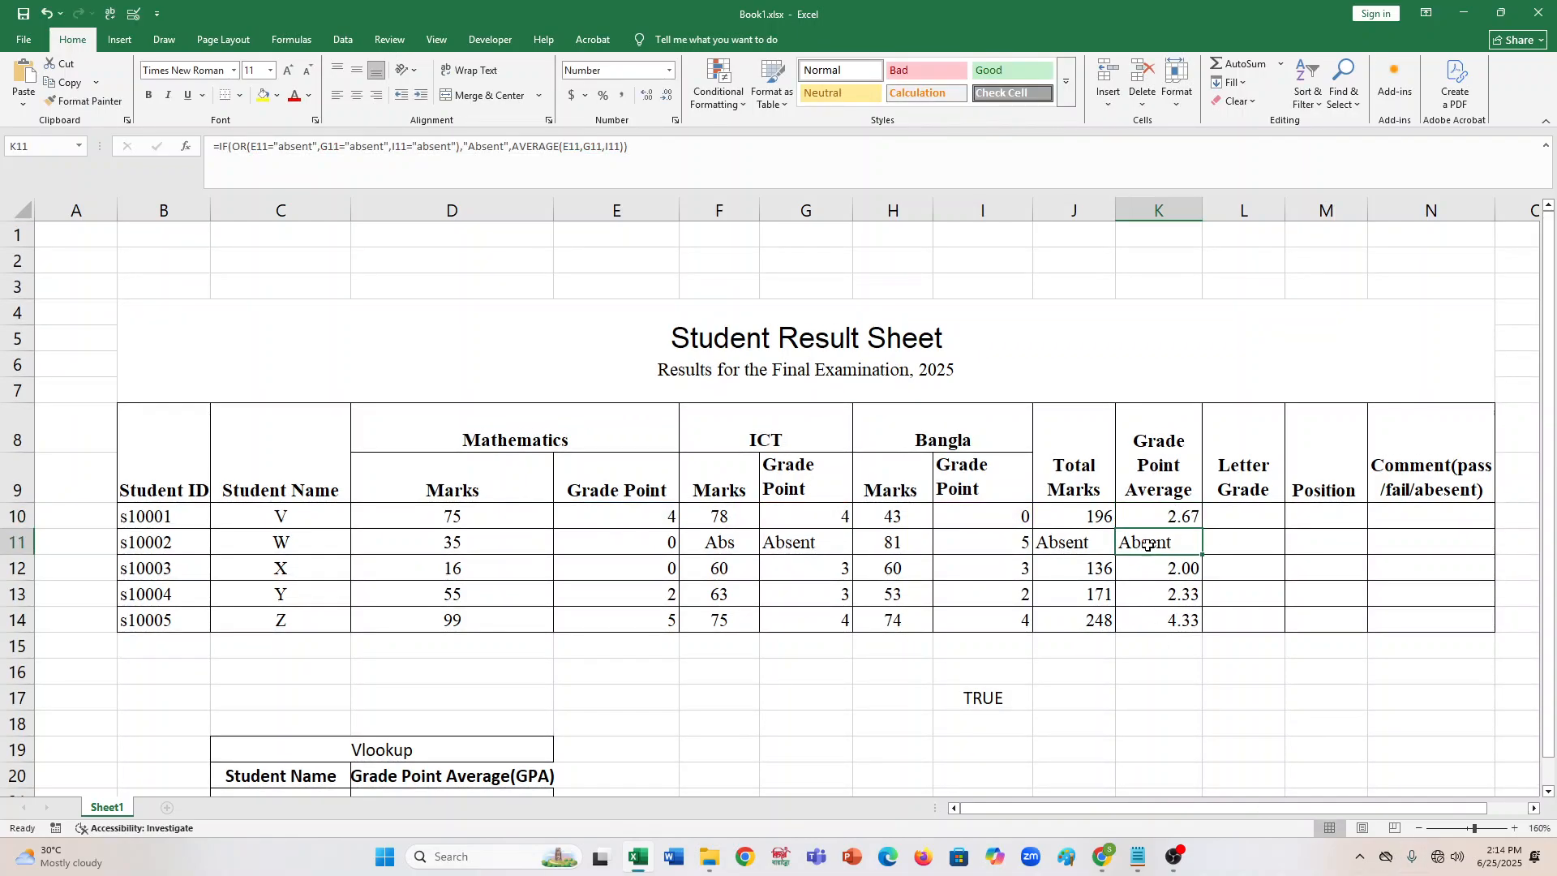
Open the empty cell L10 in the Letter Grade column for editing.
click(1256, 521)
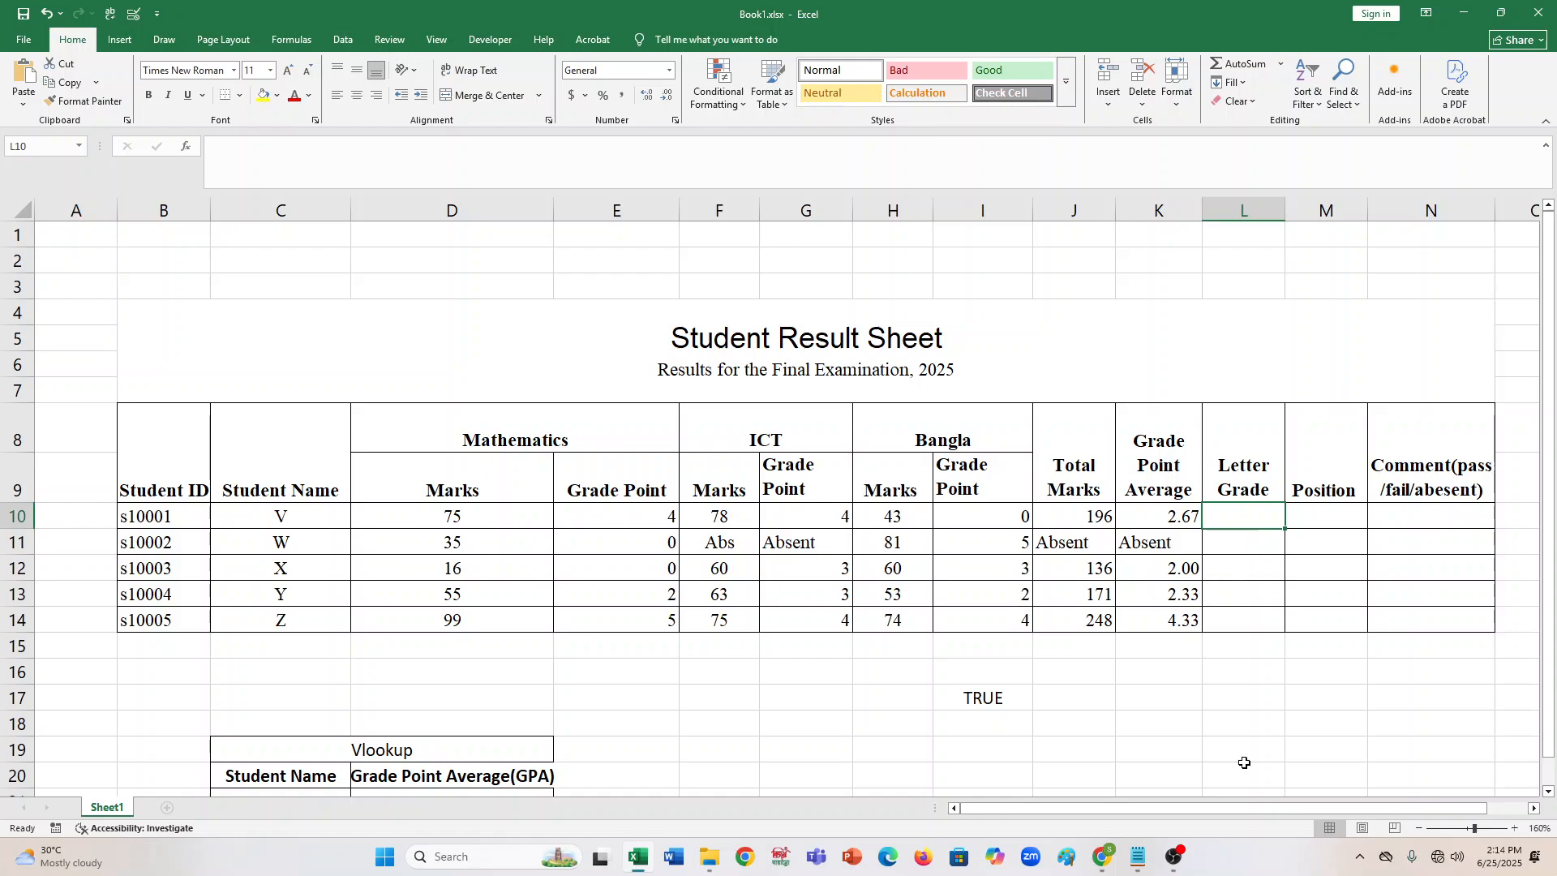
click(215, 167)
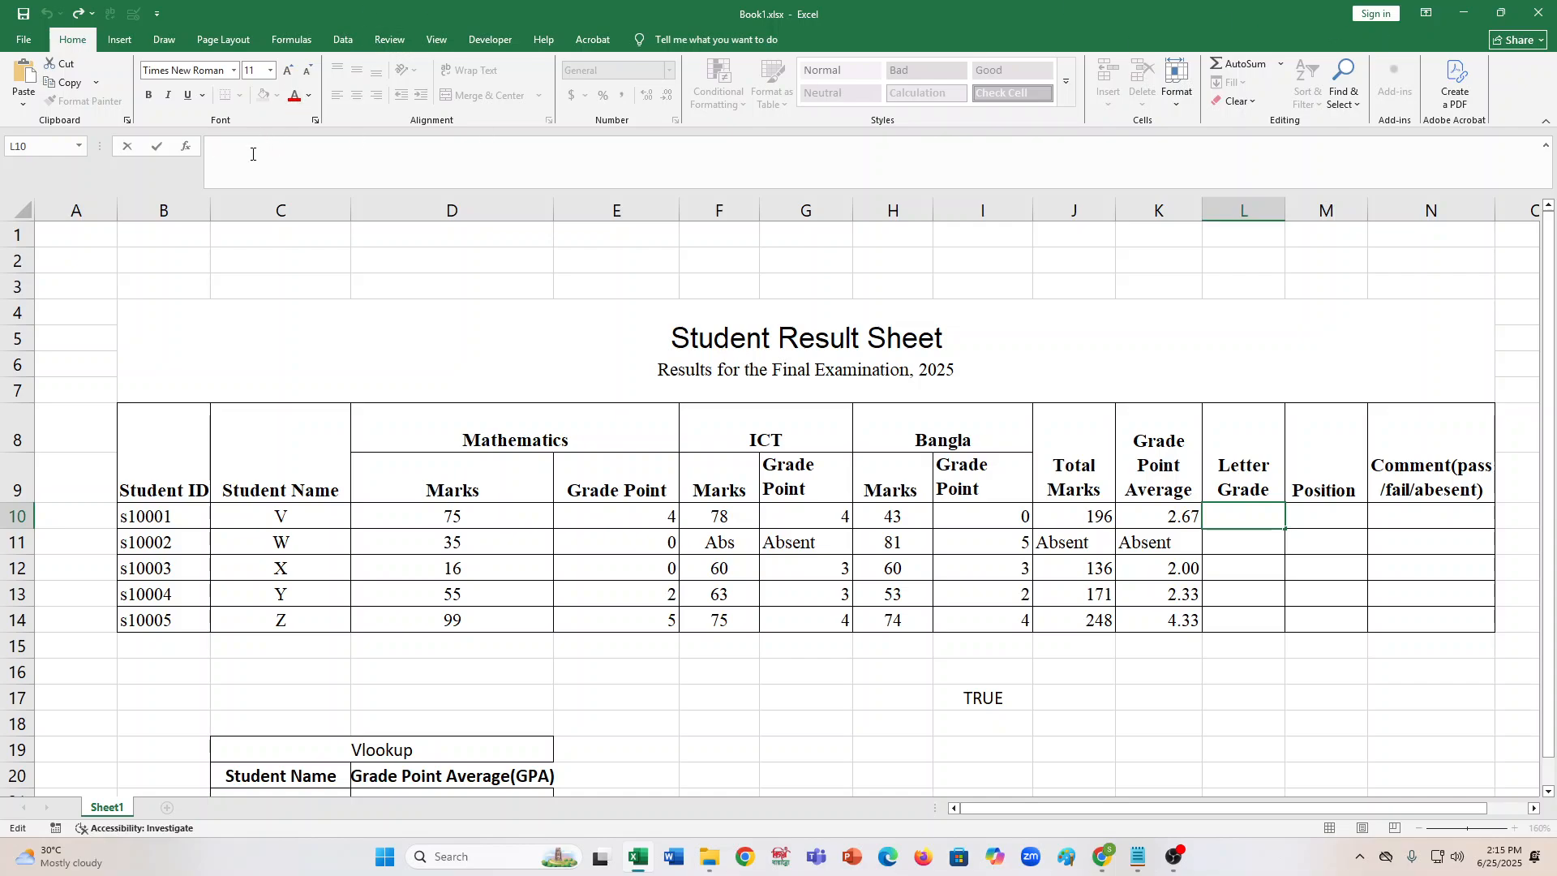
click(1173, 857)
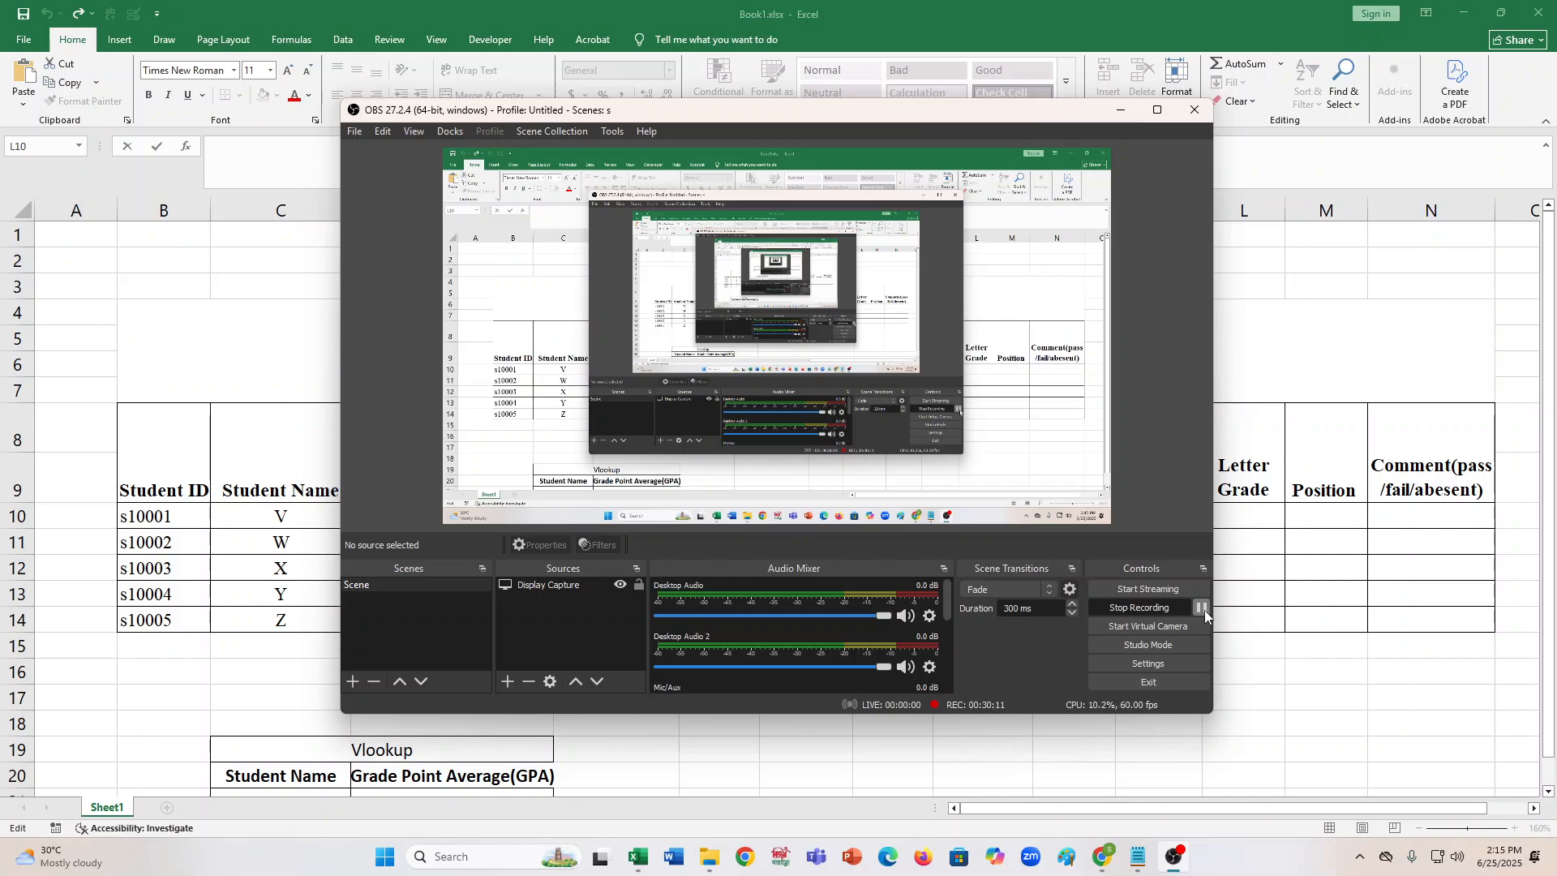
click(1120, 112)
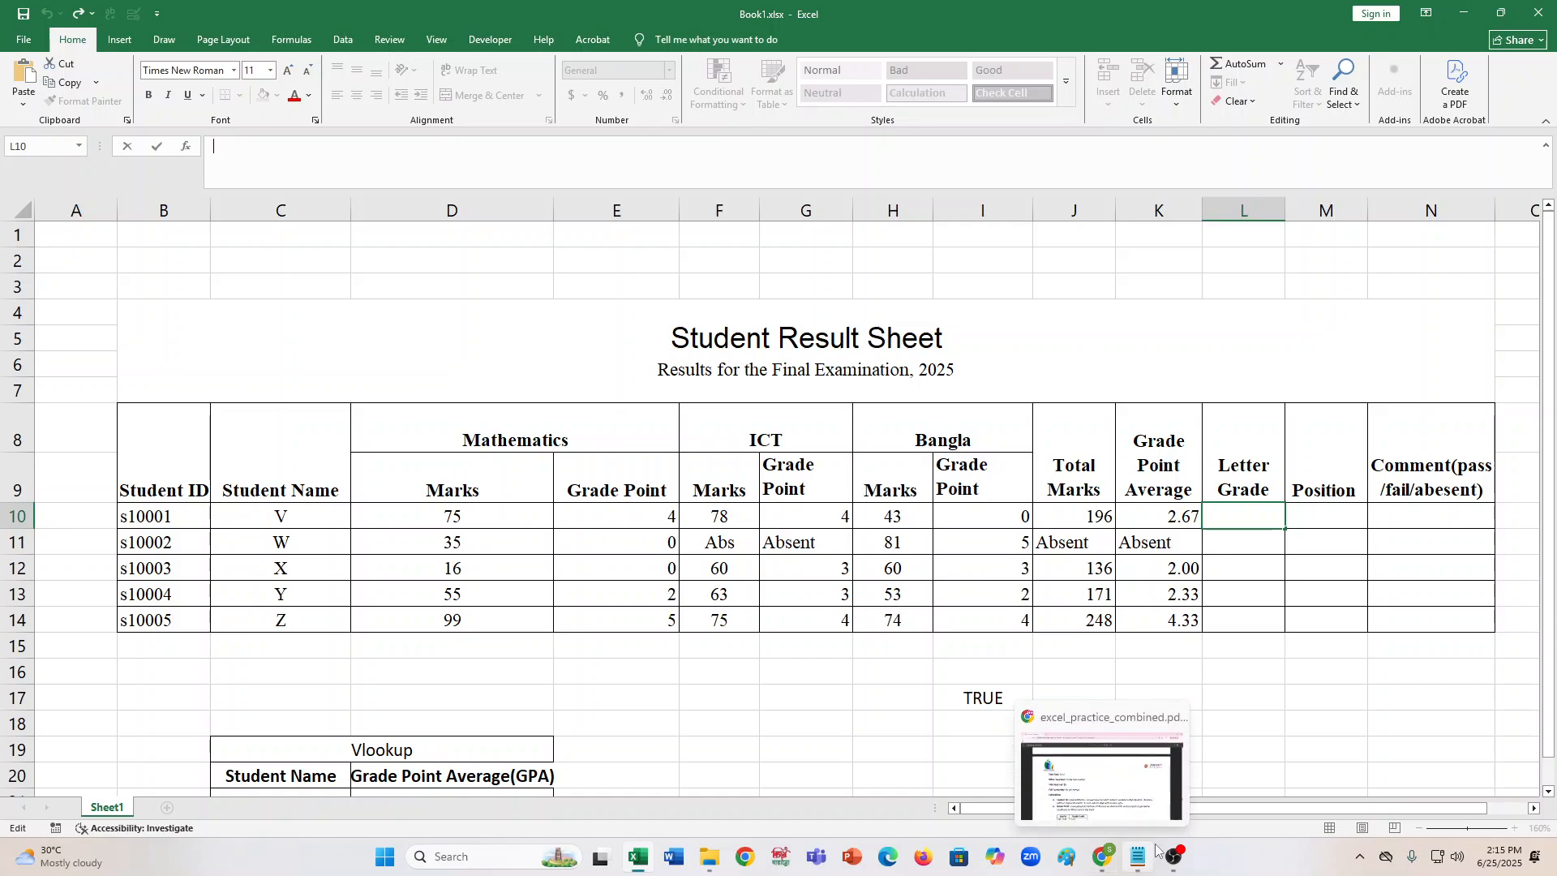
mouse_move(1173, 853)
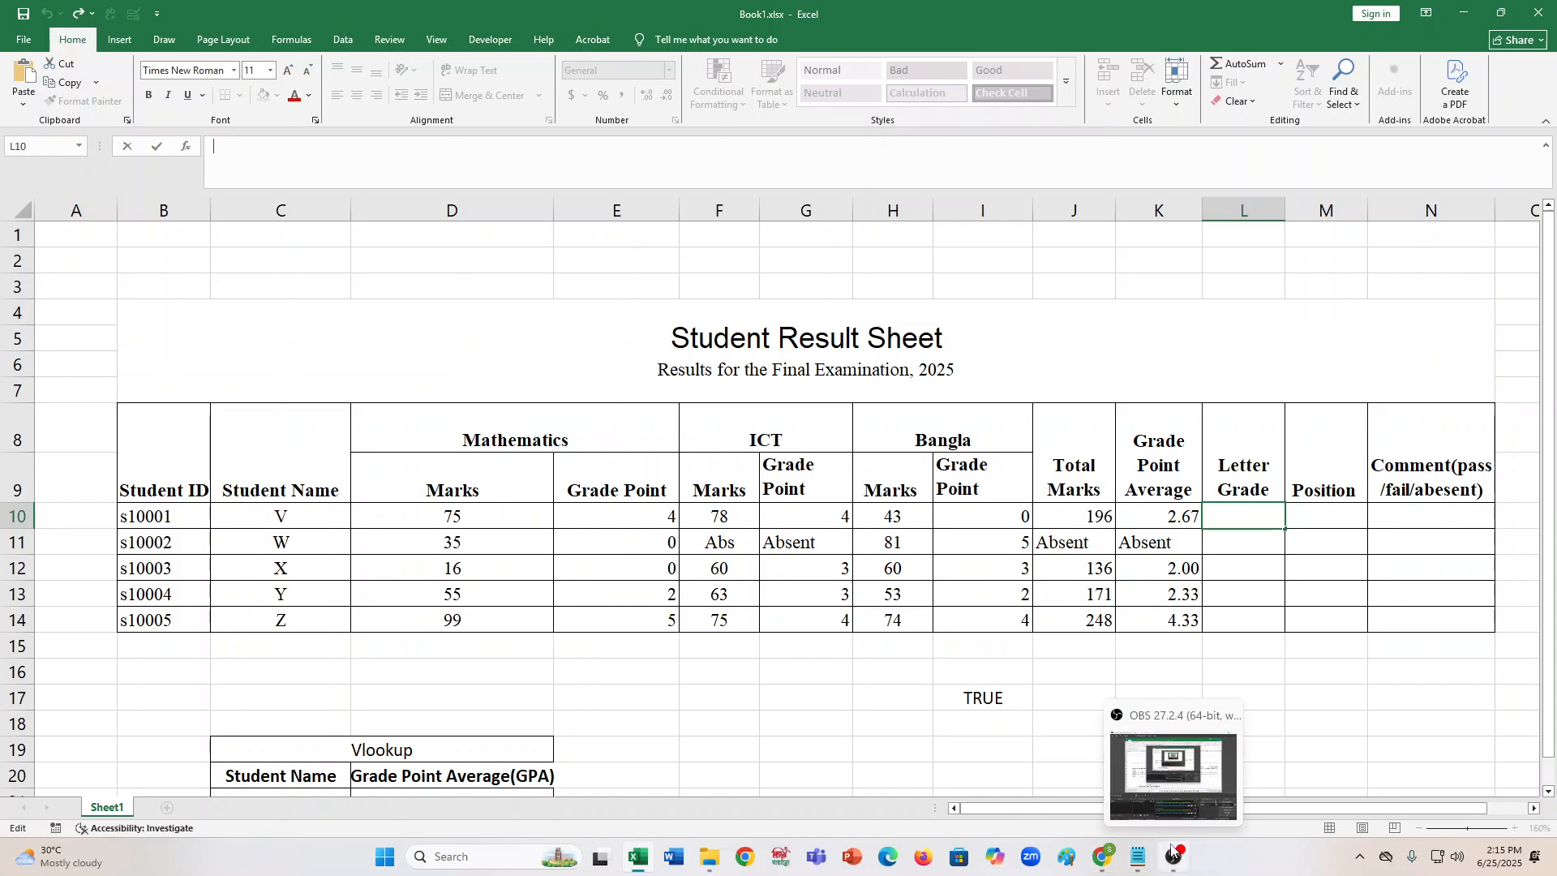